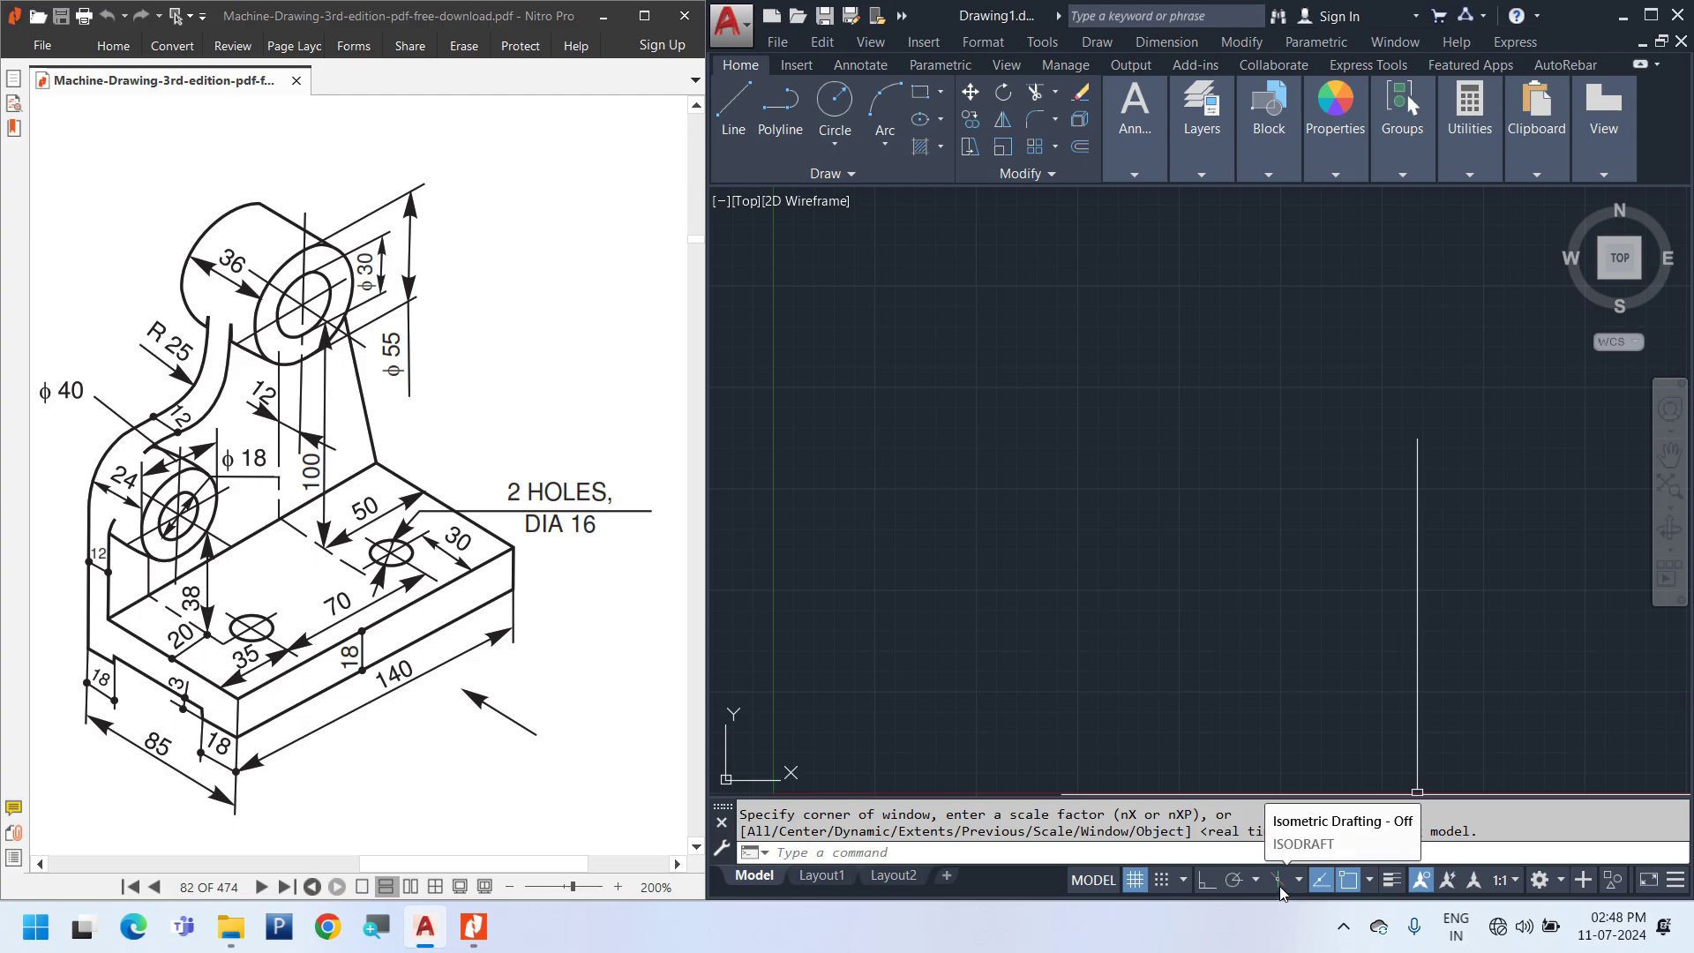
Turn on isometric drafting and Ortho mode for drawing along the isometric axes
click(1279, 886)
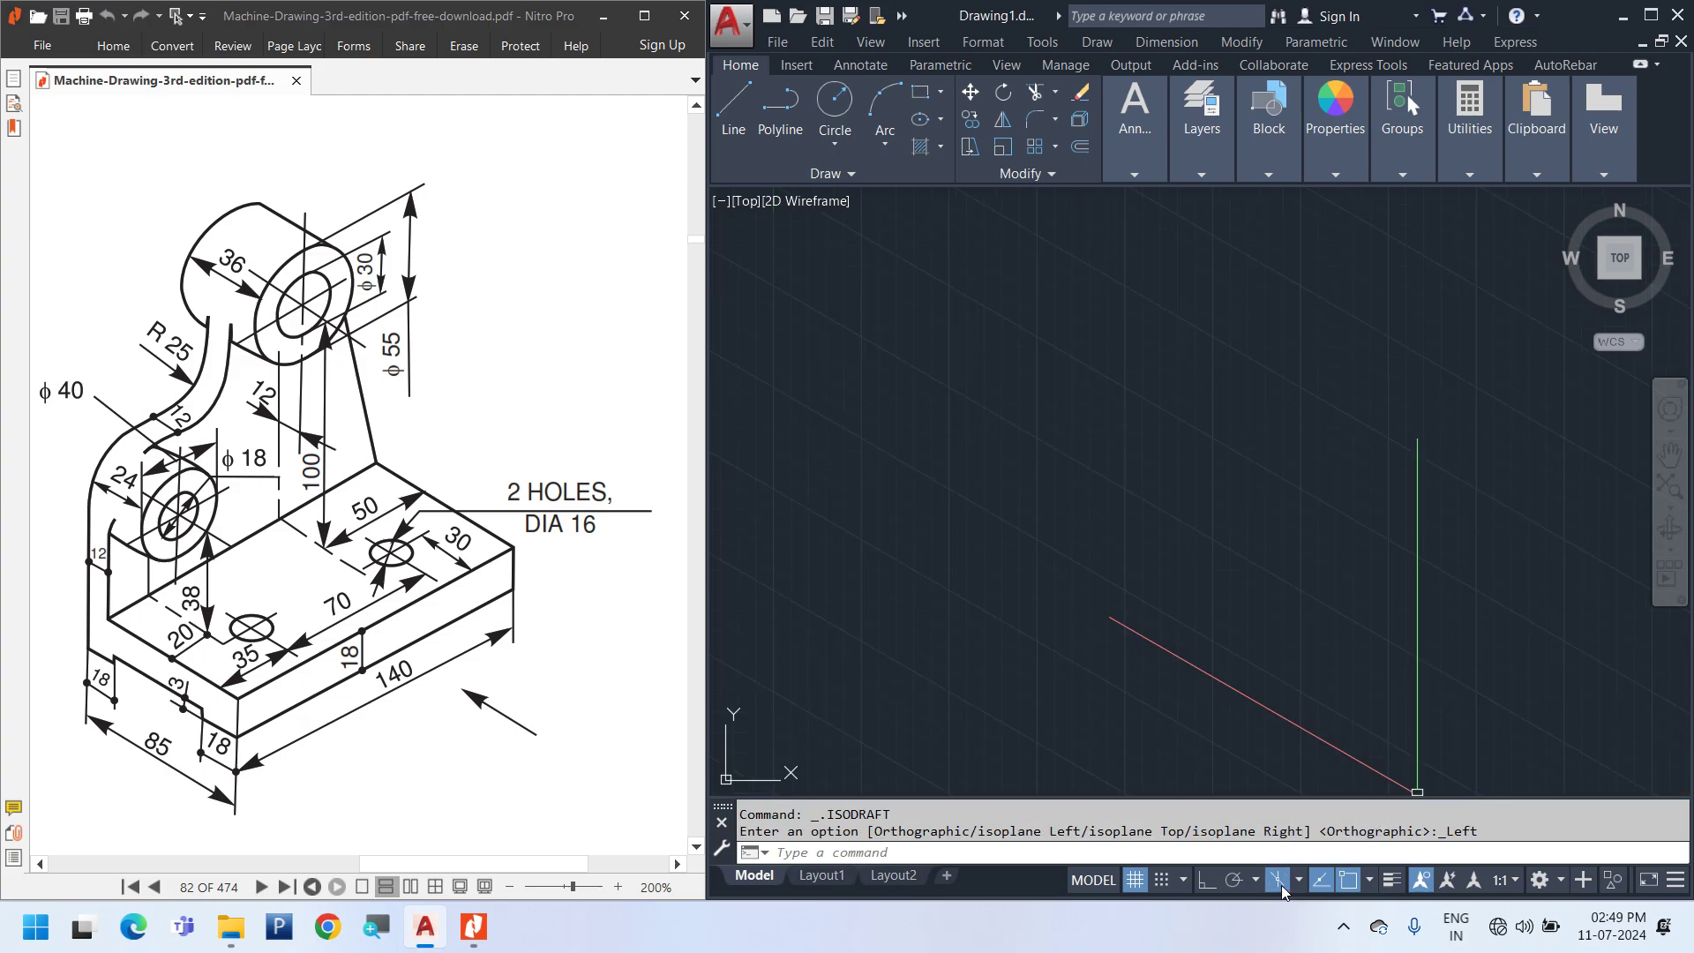
scroll(1140, 512, down, 2)
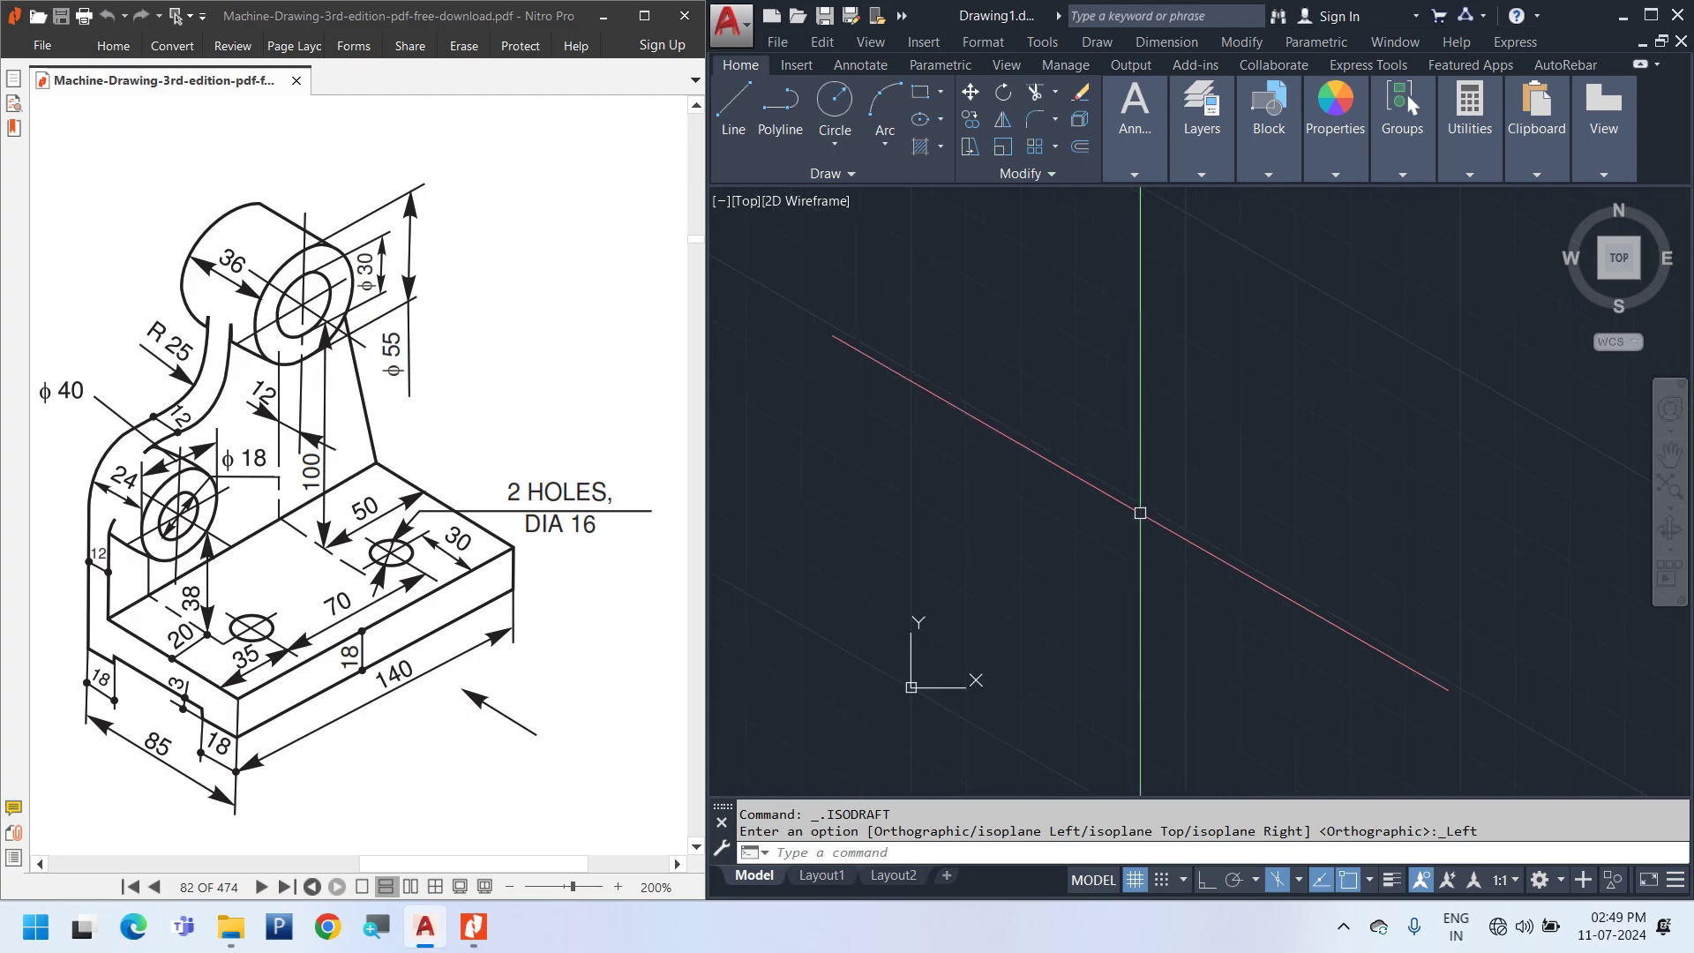
key(F5)
key(F5)
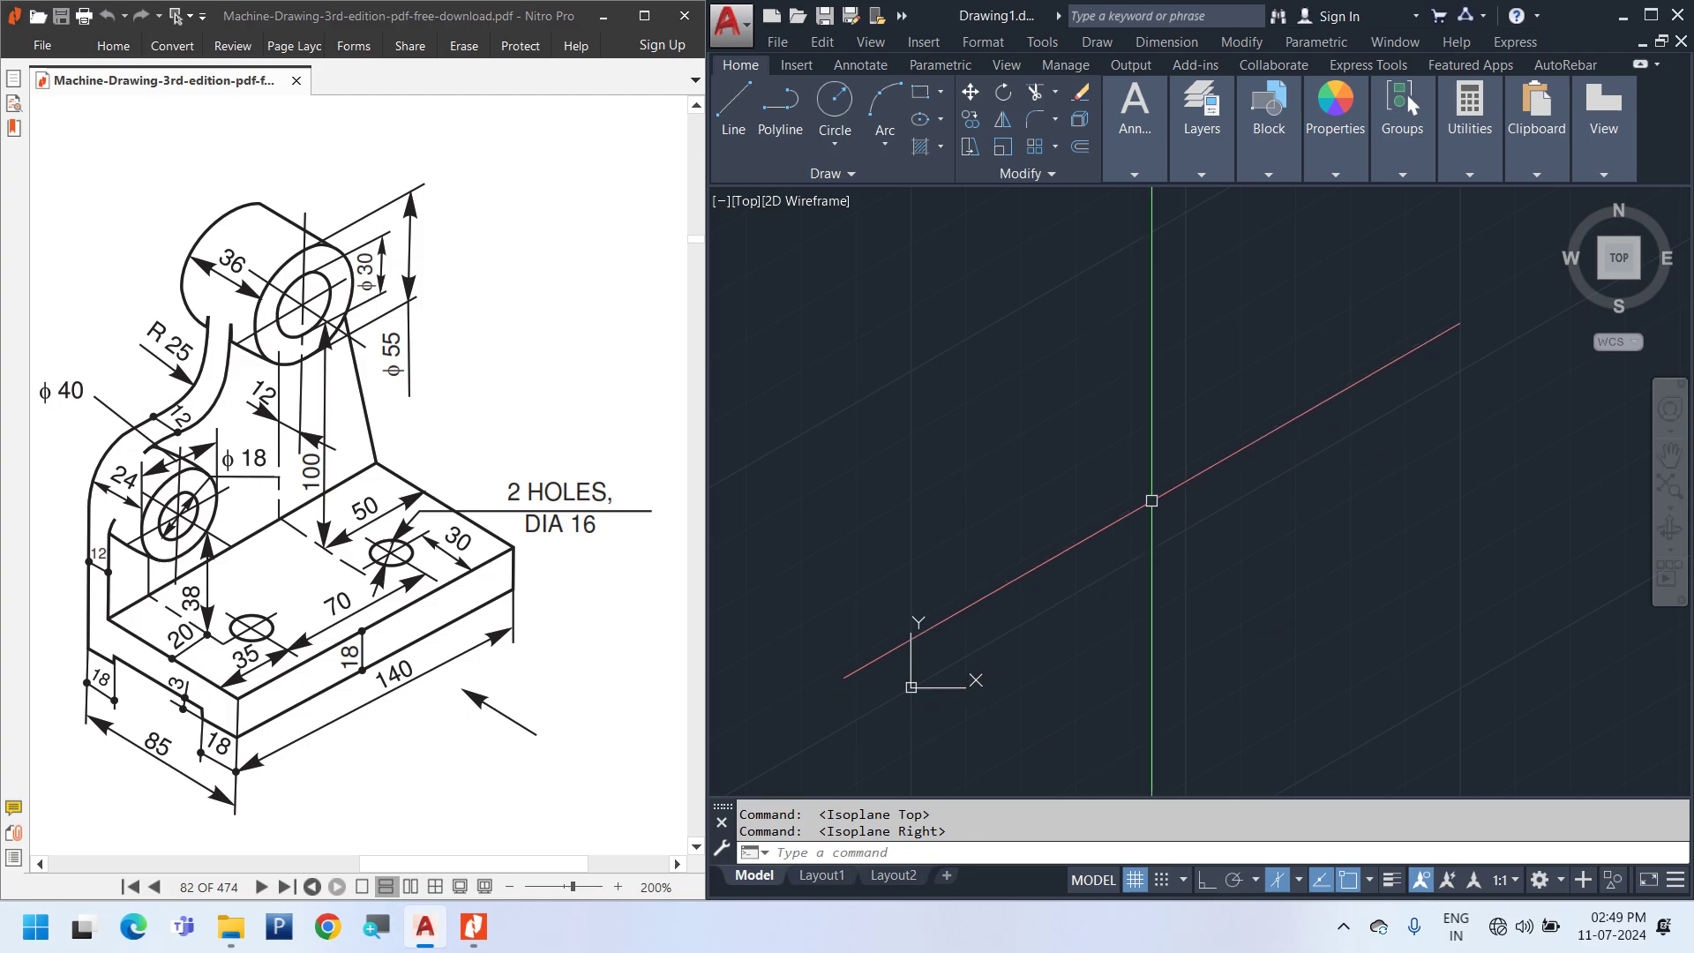
drag(328, 492, 356, 486)
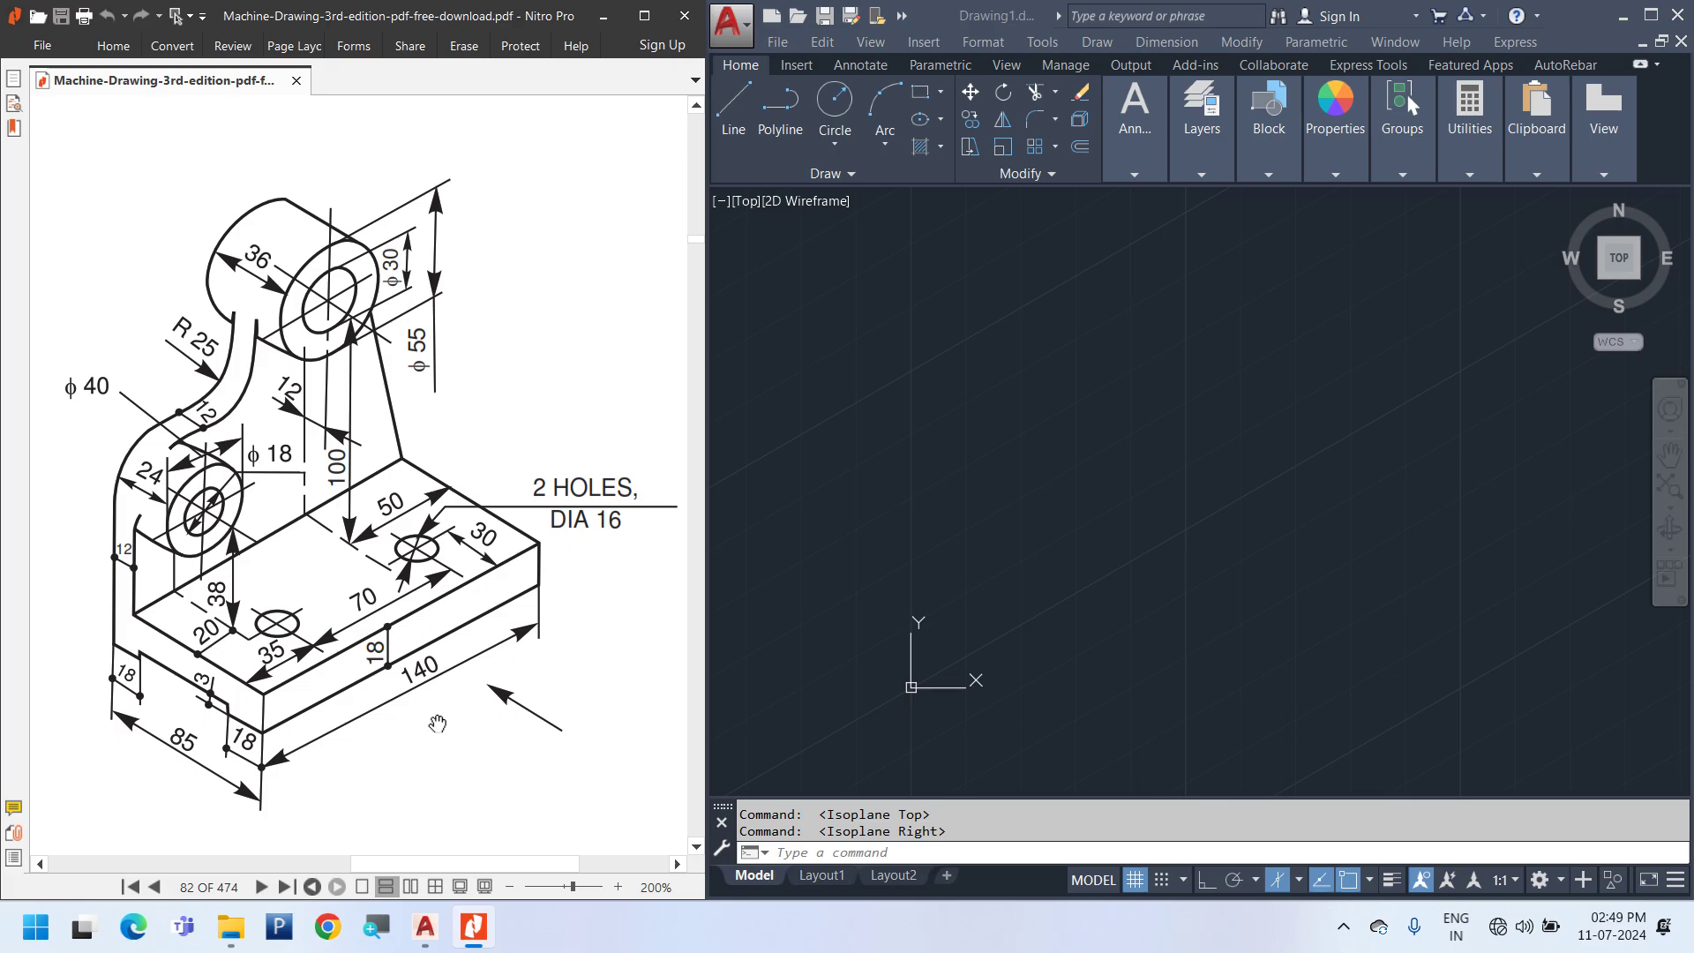
click(1284, 499)
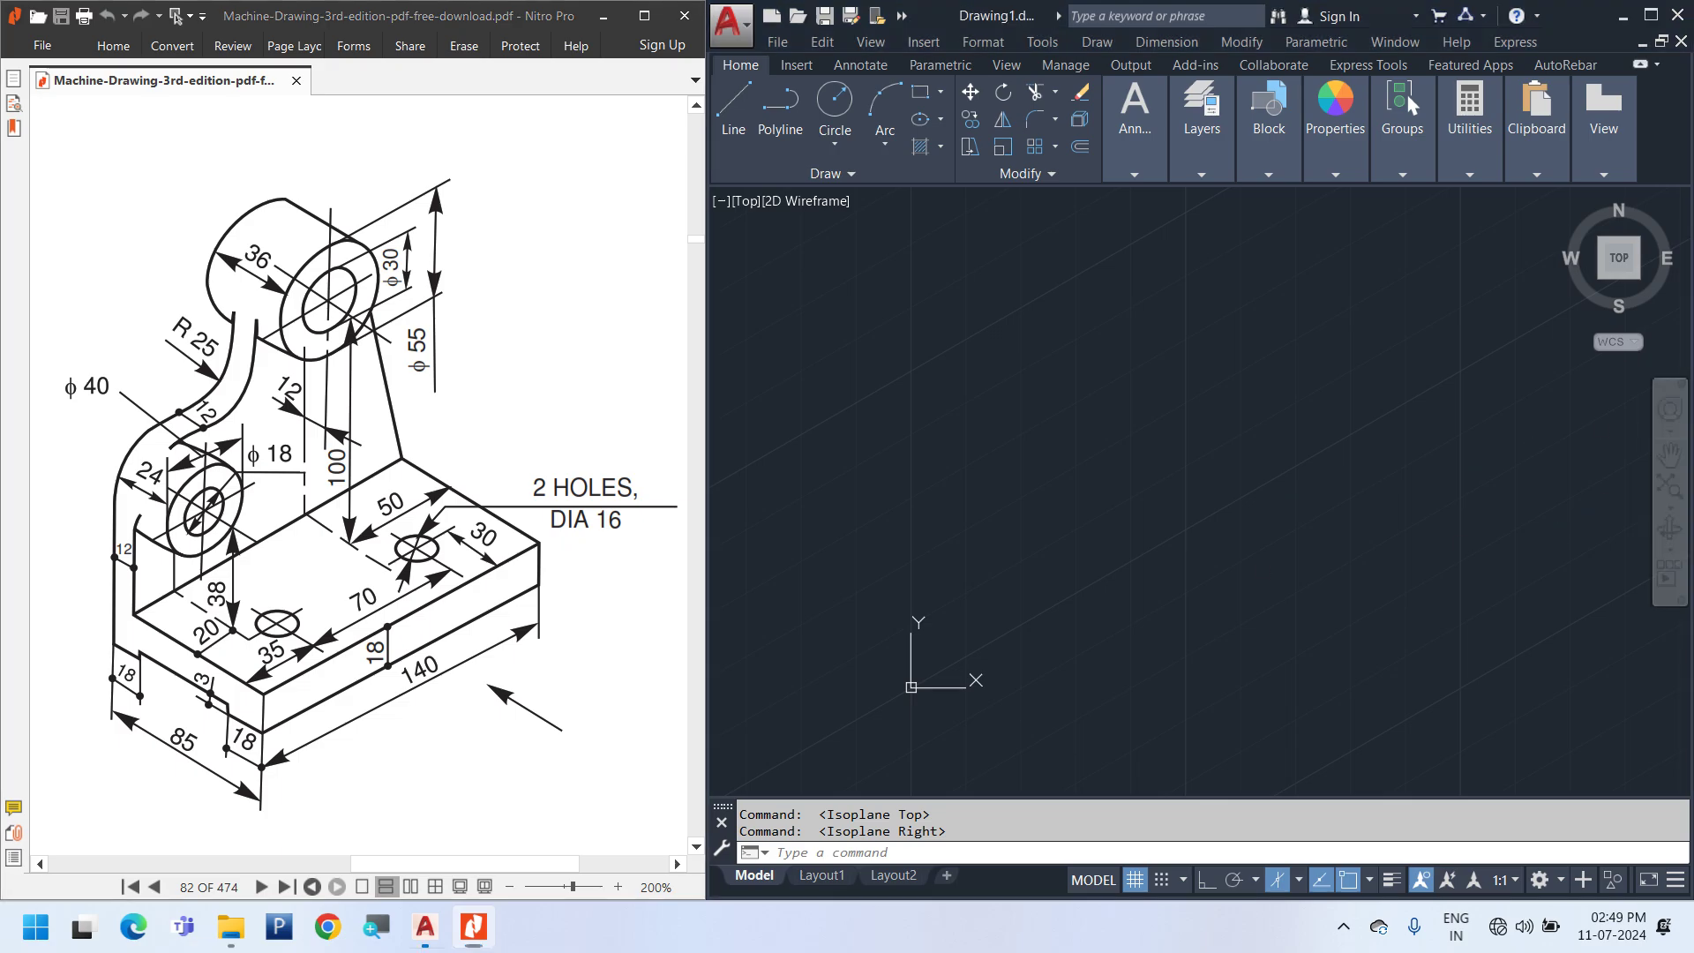
middle_drag(1225, 621, 1153, 619)
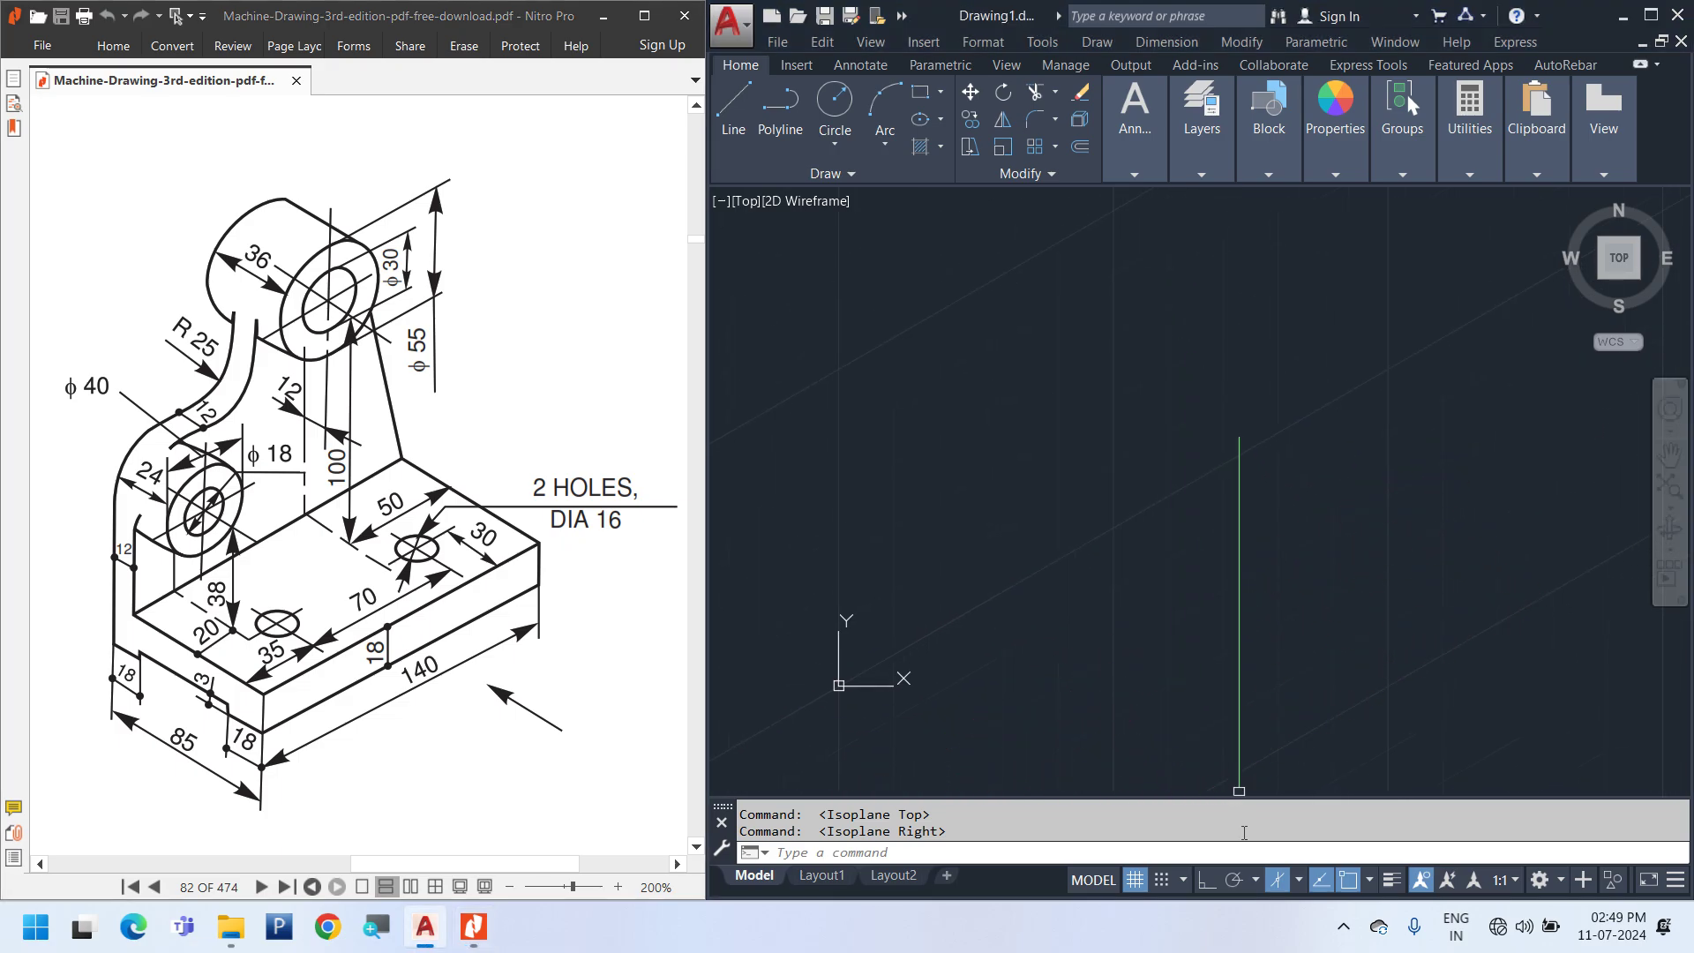
click(1206, 879)
middle_drag(1164, 544, 1141, 580)
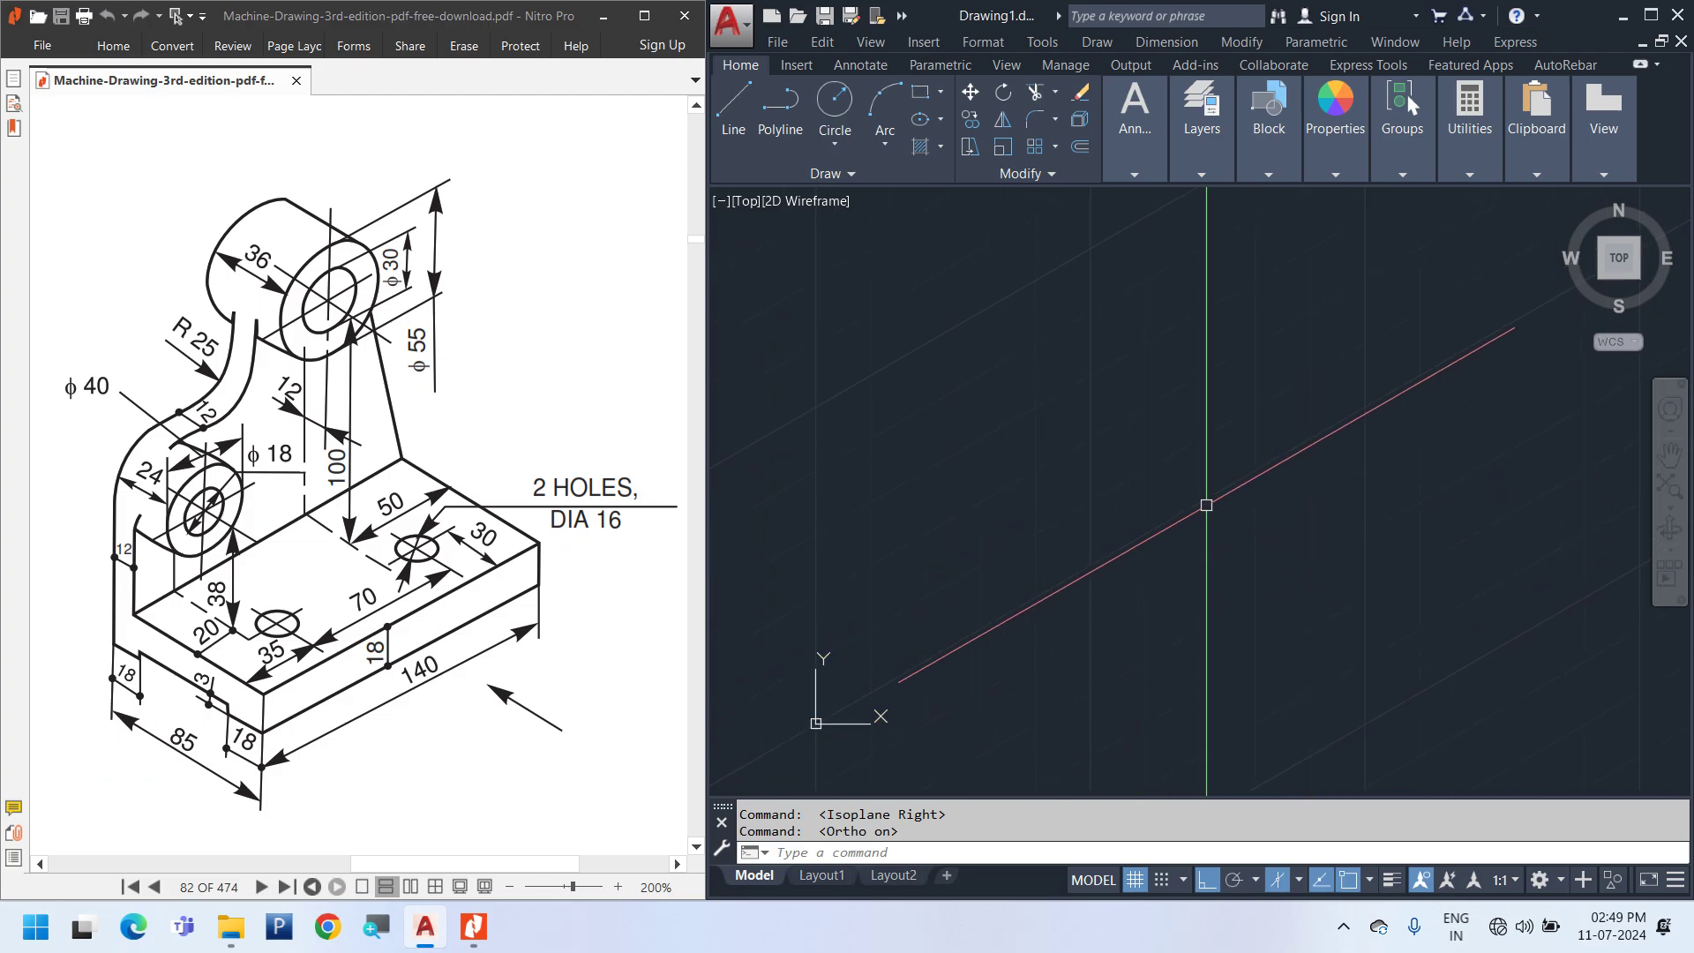
Draw an 85-long base line down to the lower right on the left isoplane
key(F5)
middle_drag(1116, 579, 1088, 605)
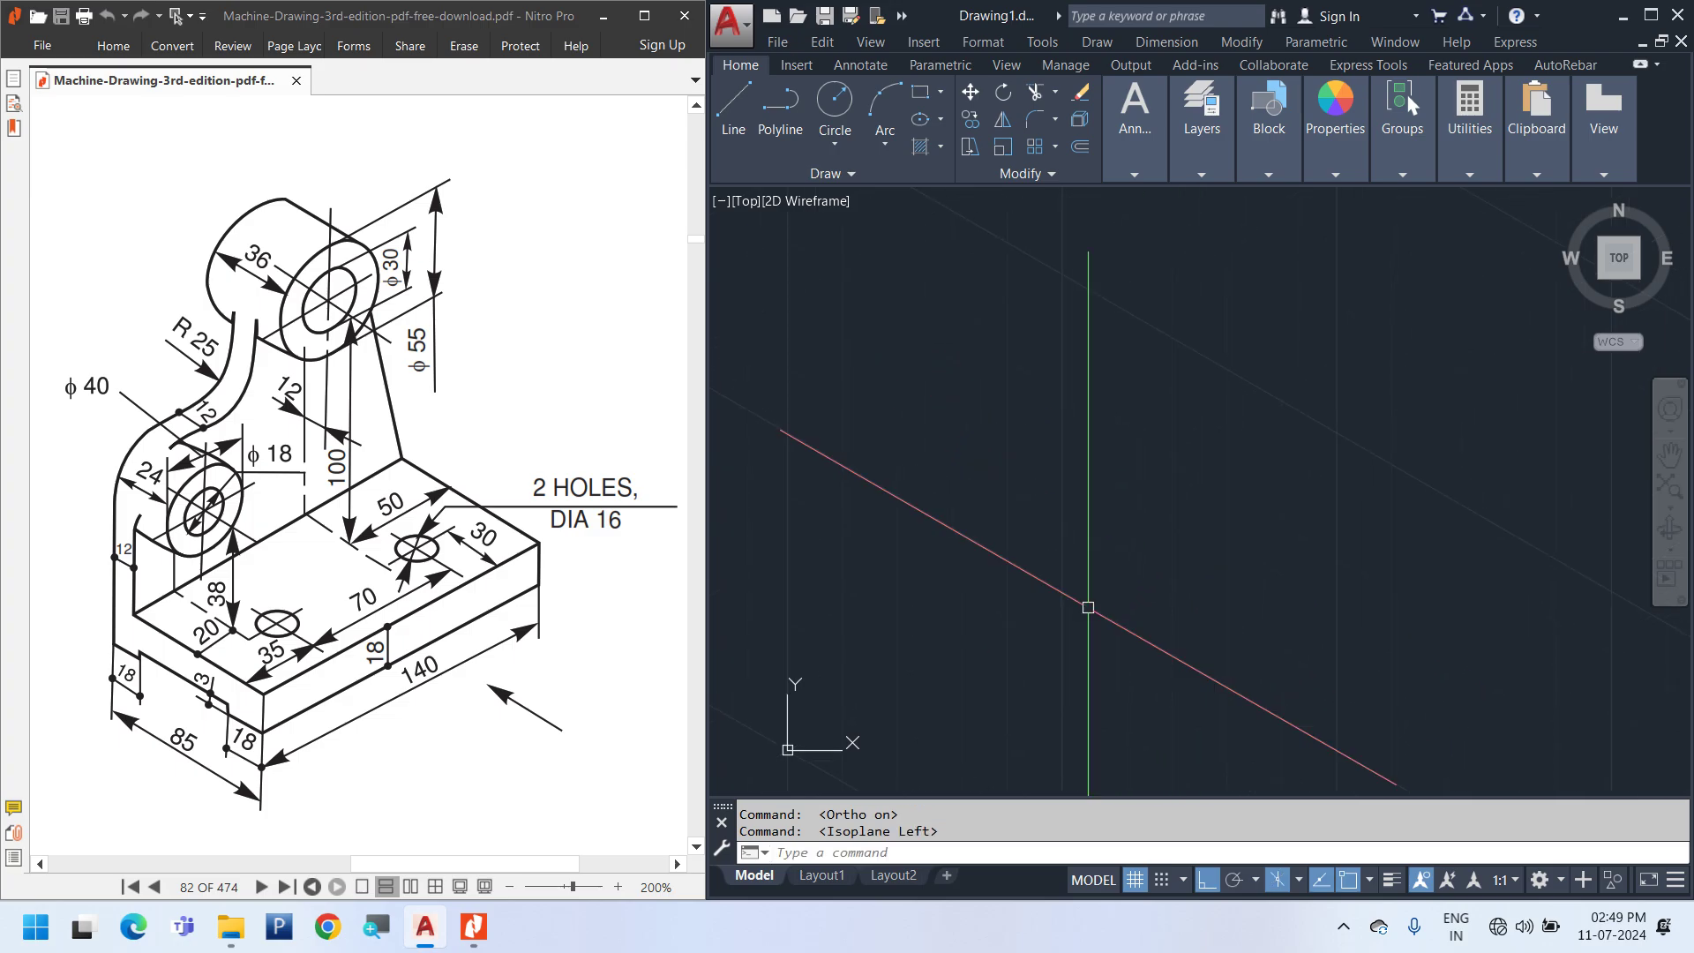
text(l)
key(Return)
click(1014, 456)
text(85)
key(Return)
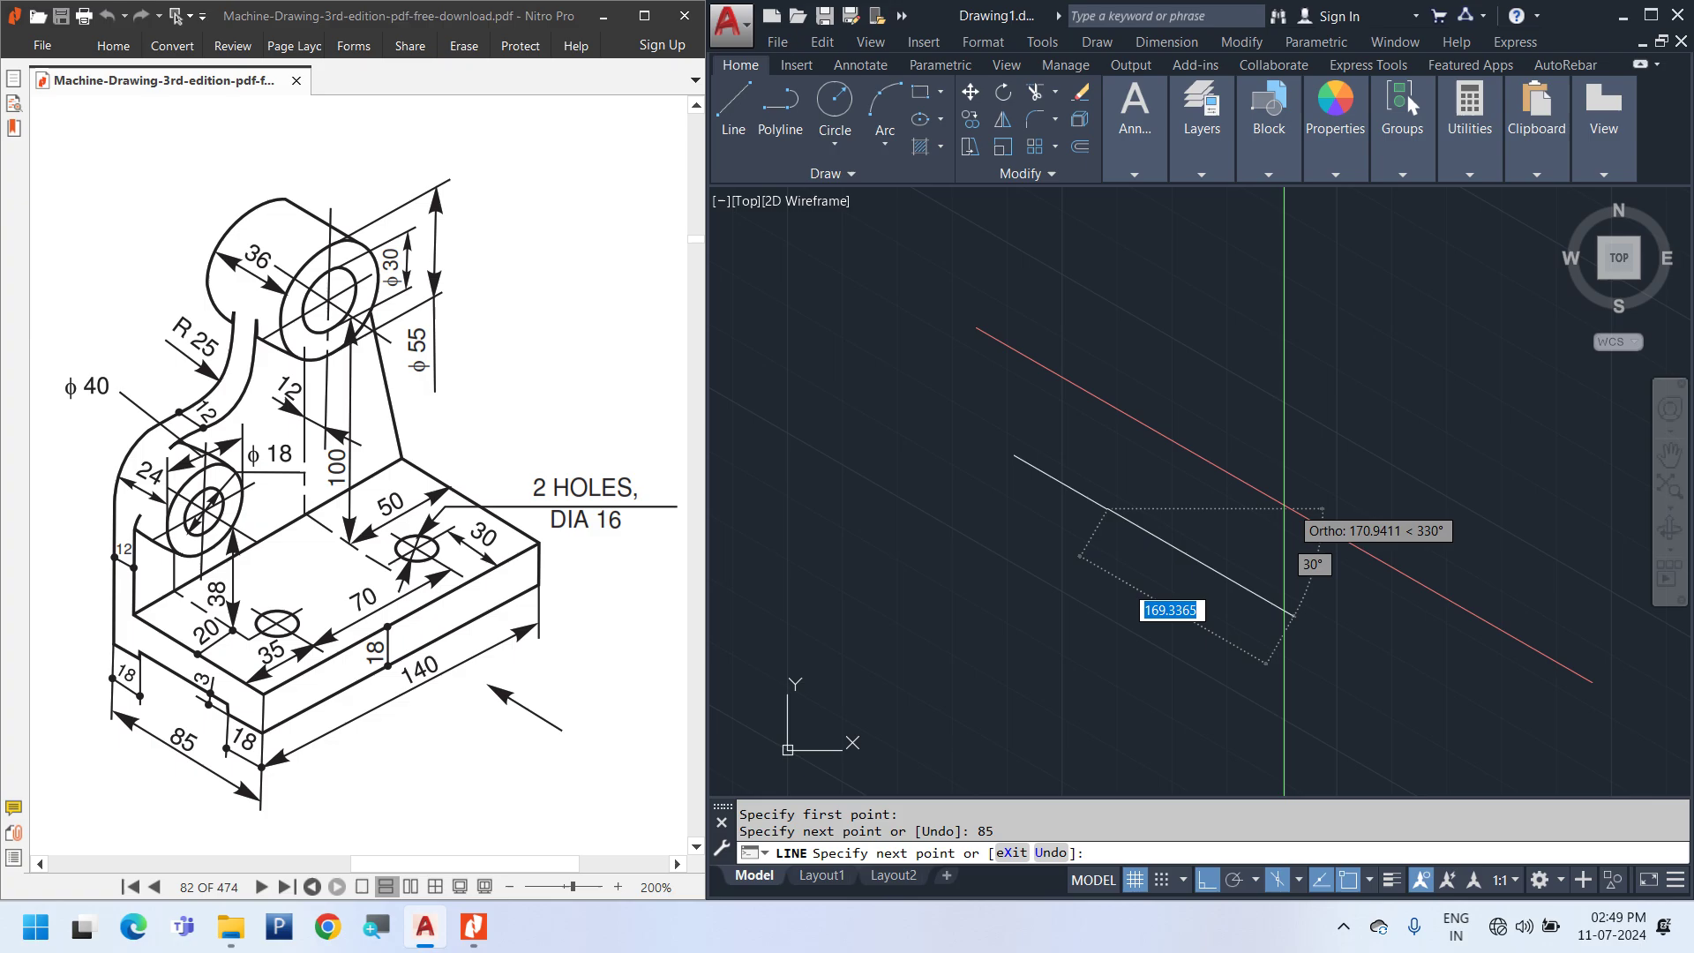
Continue the line 140 units up to the right on the right isoplane
key(F5)
scroll(1247, 499, up, 2)
middle_drag(1247, 499, 1247, 570)
key(F5)
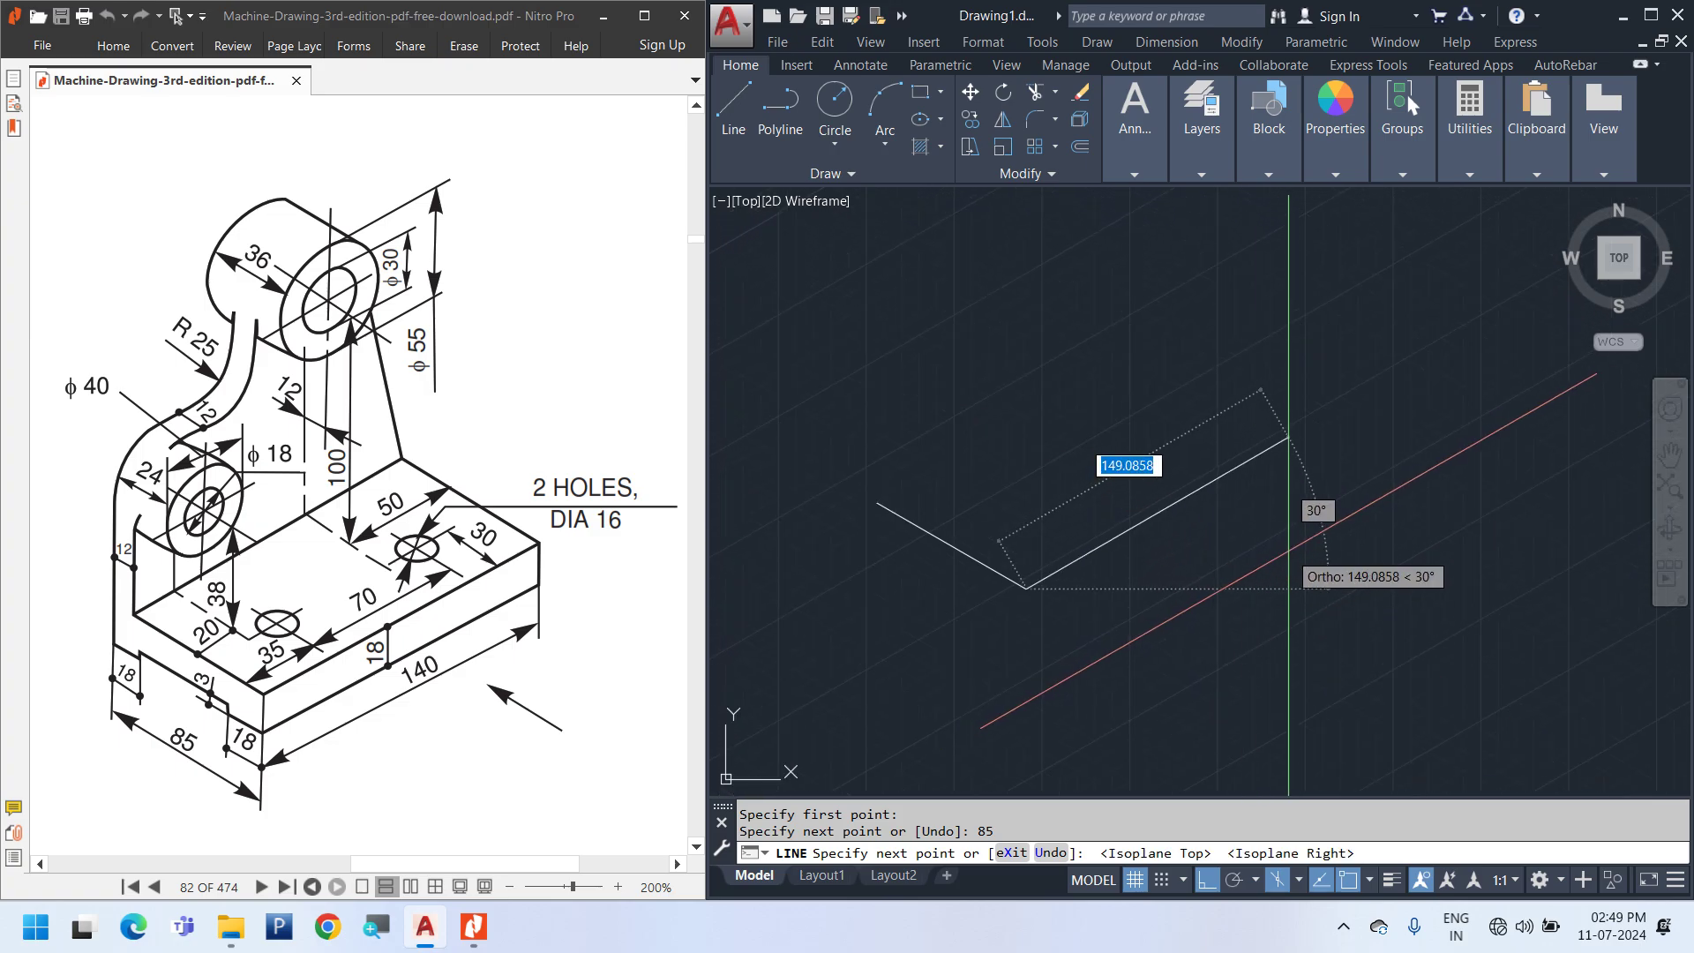
text(140)
key(Return)
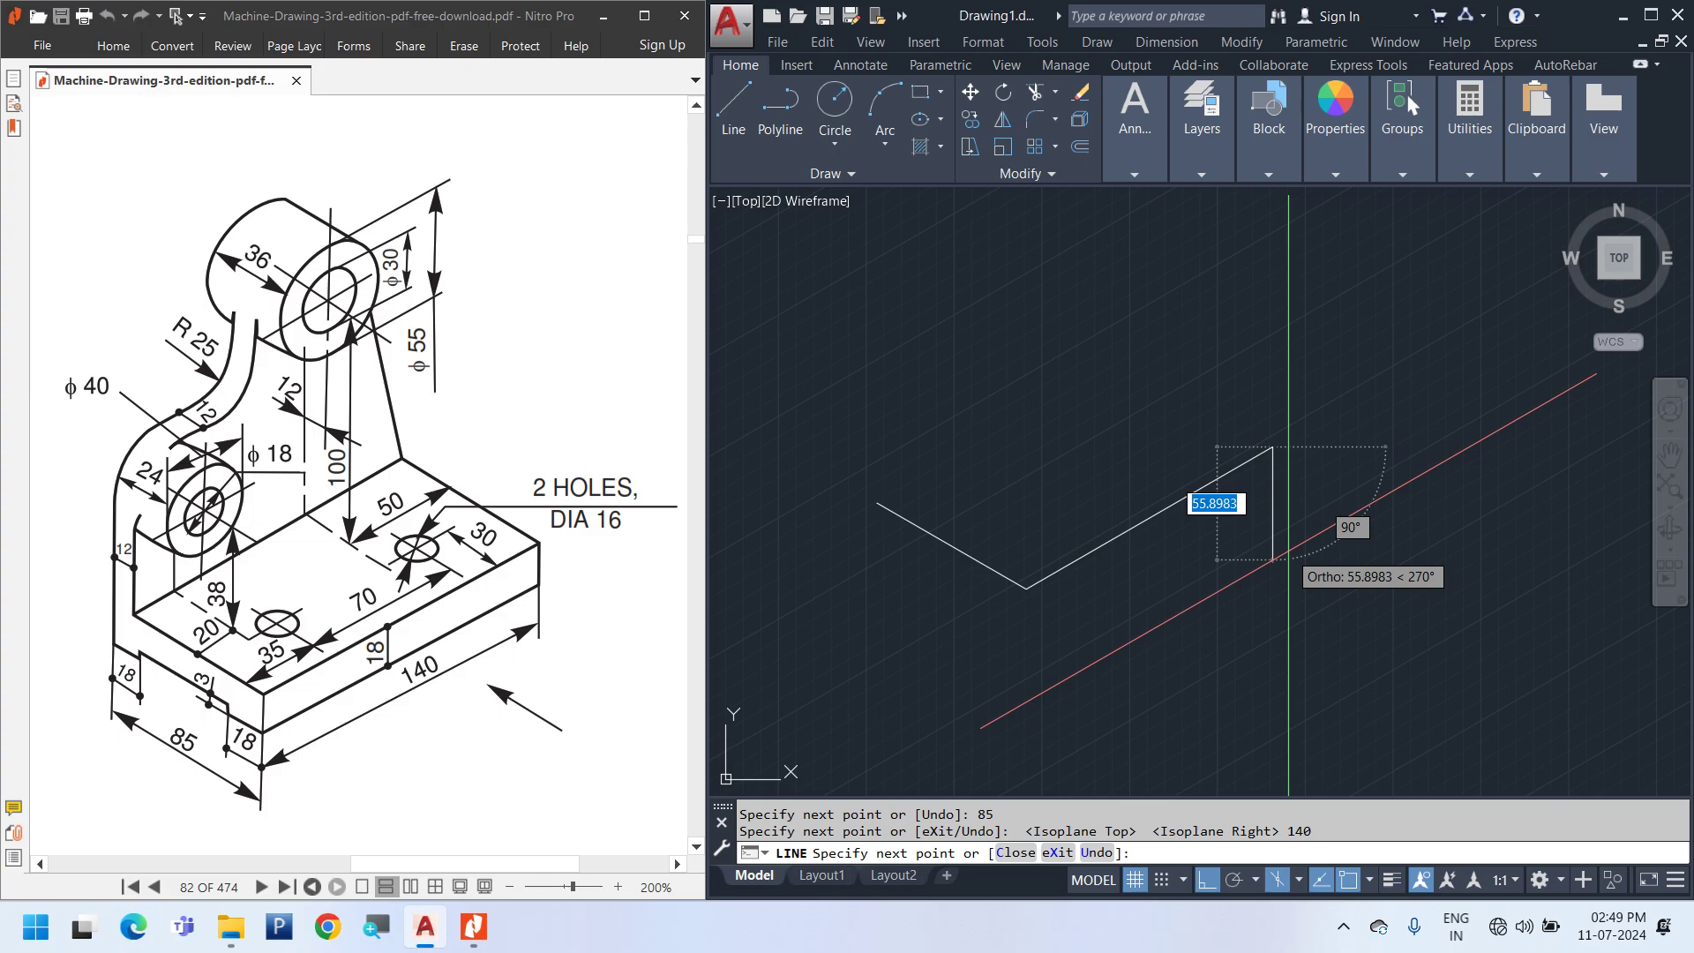
Switch to the left isoplane and work out the bracket's overall height in Calculator as 118 + 27.5
key(F5)
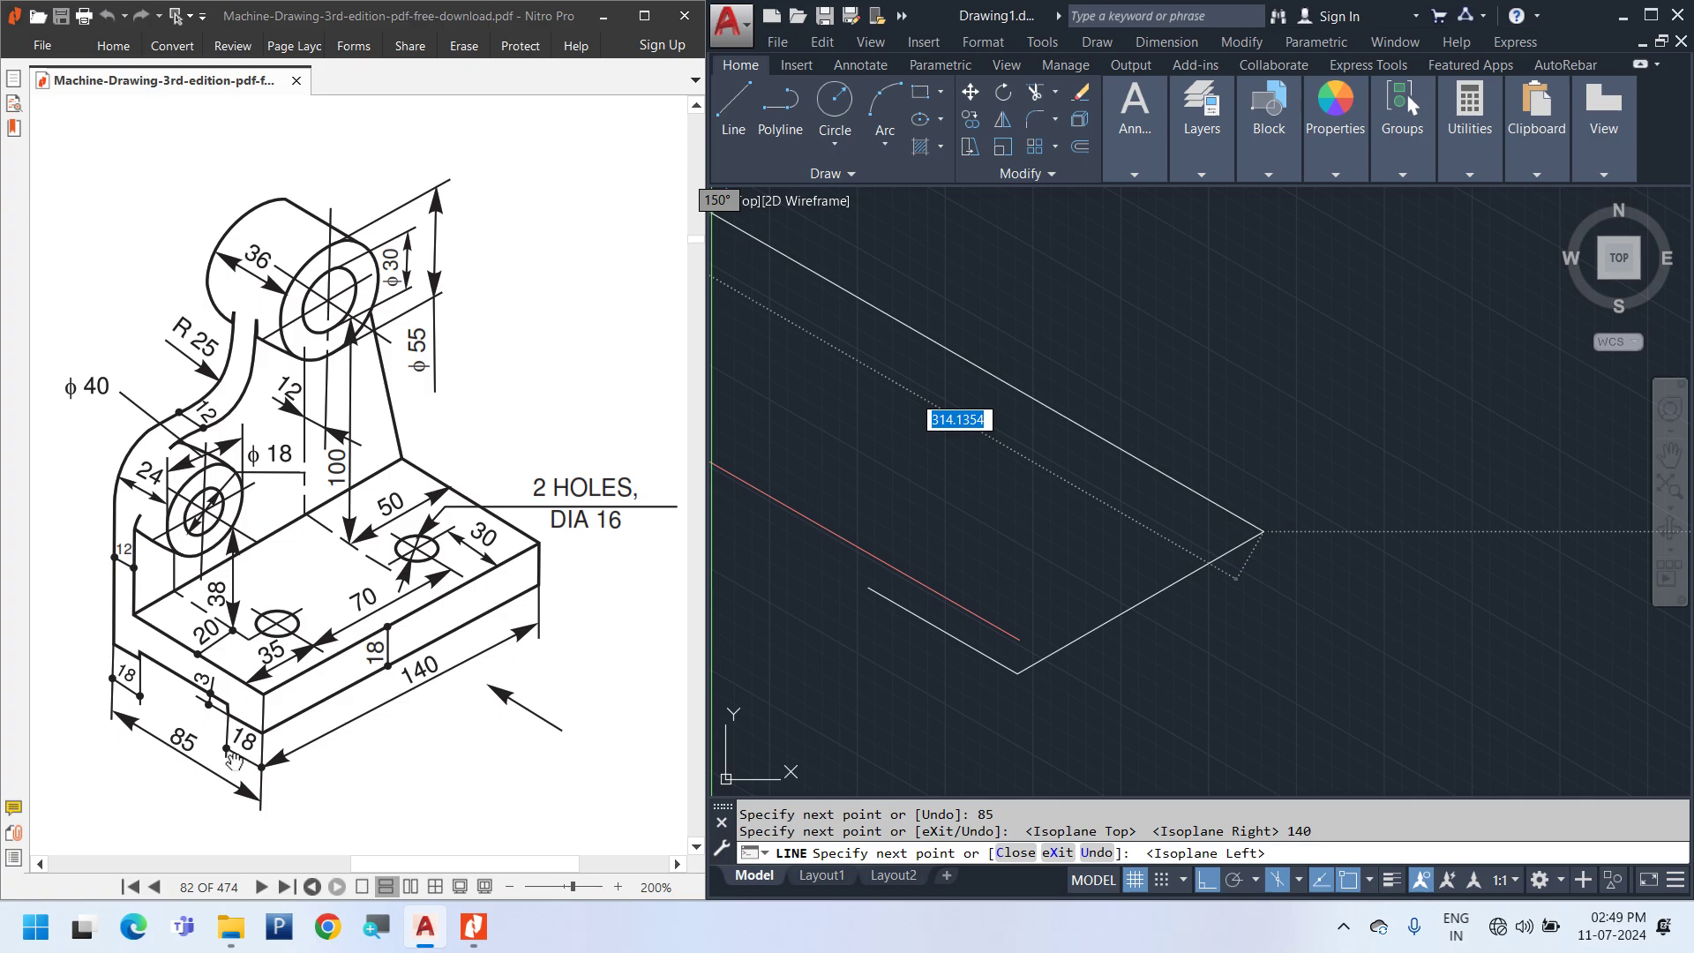
click(37, 926)
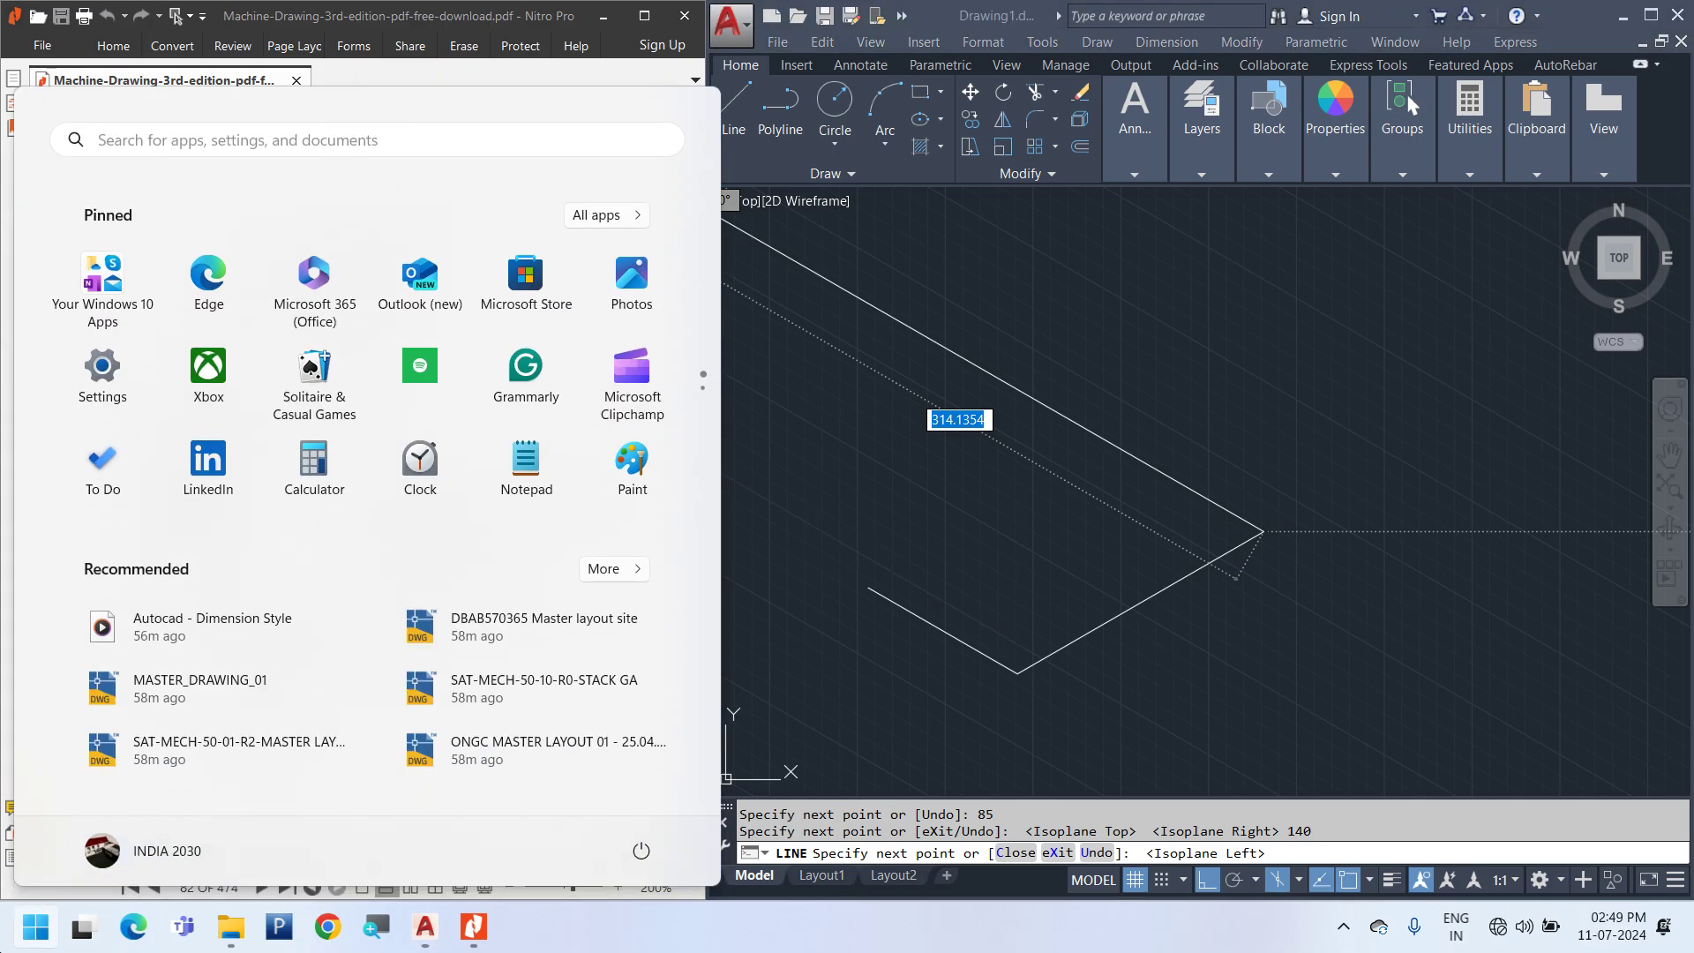
text(cal)
key(Return)
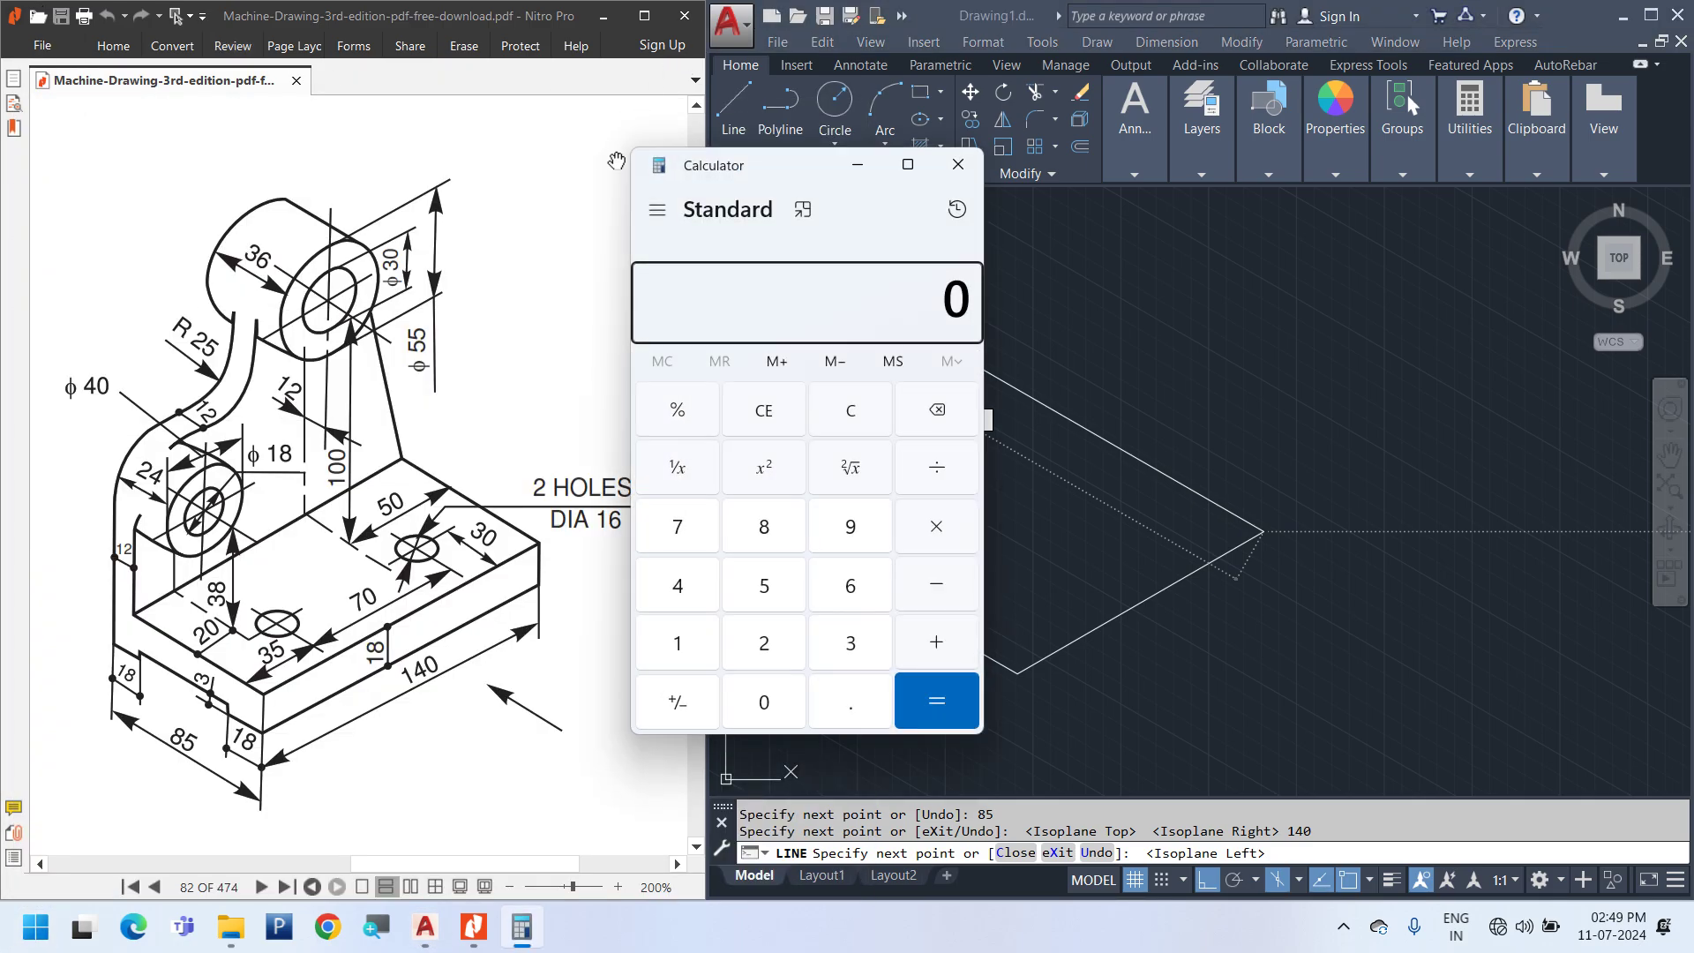
drag(788, 180, 1120, 252)
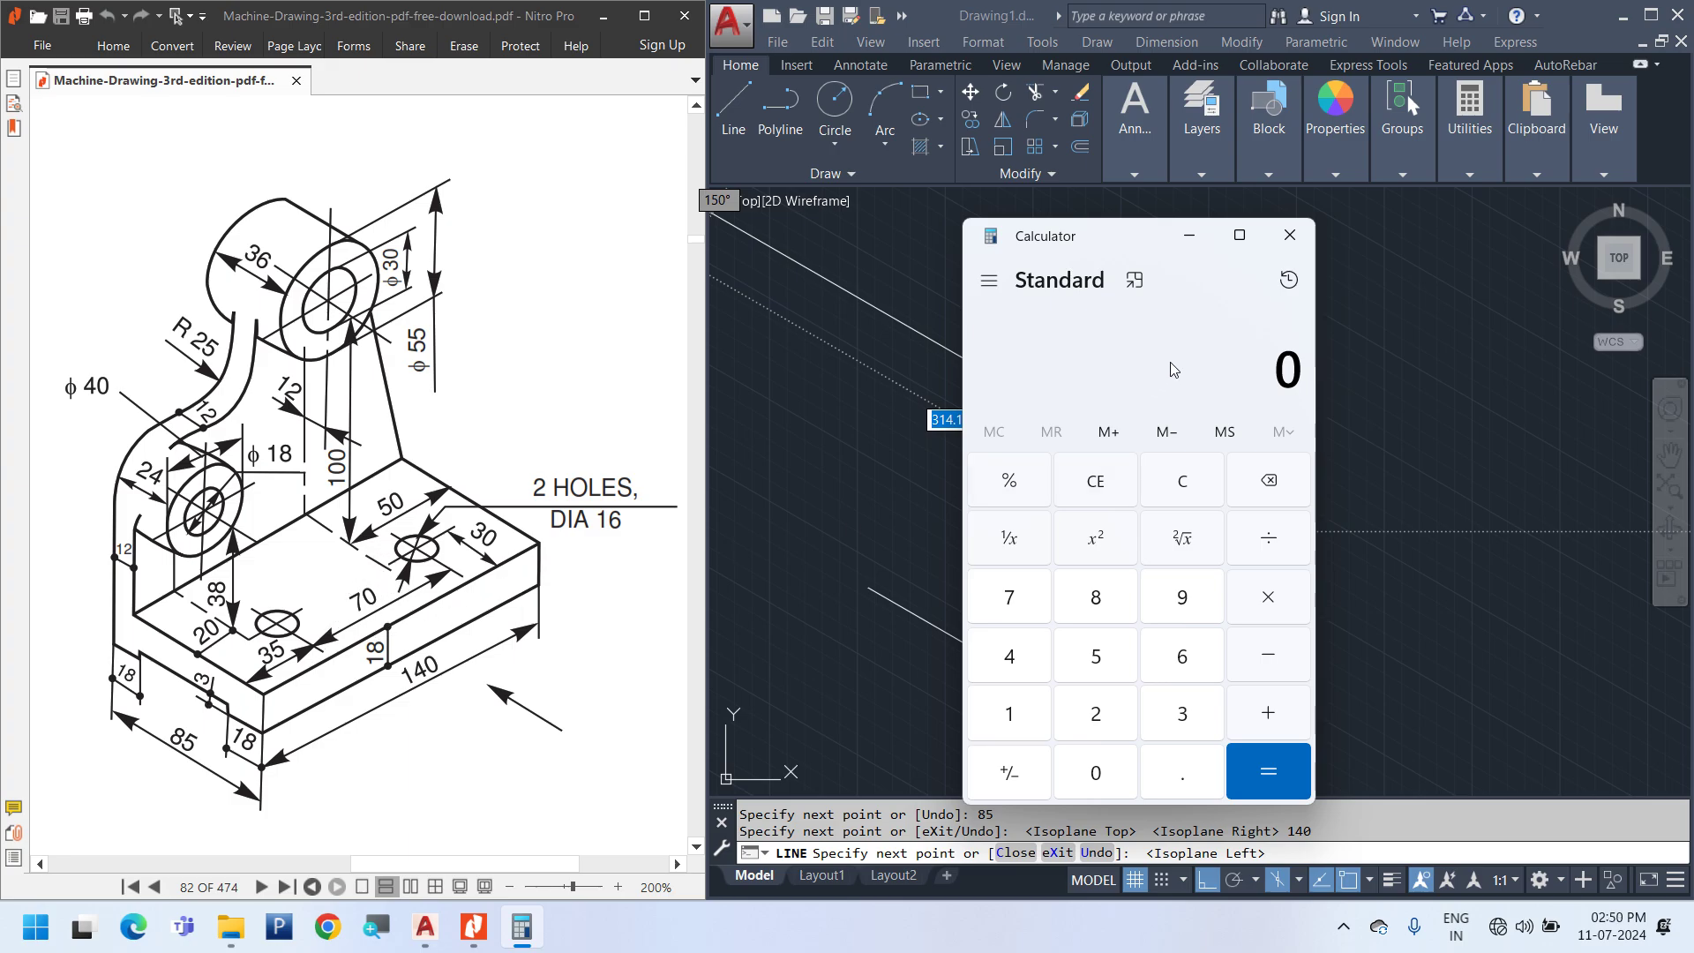
text(18)
text(100+)
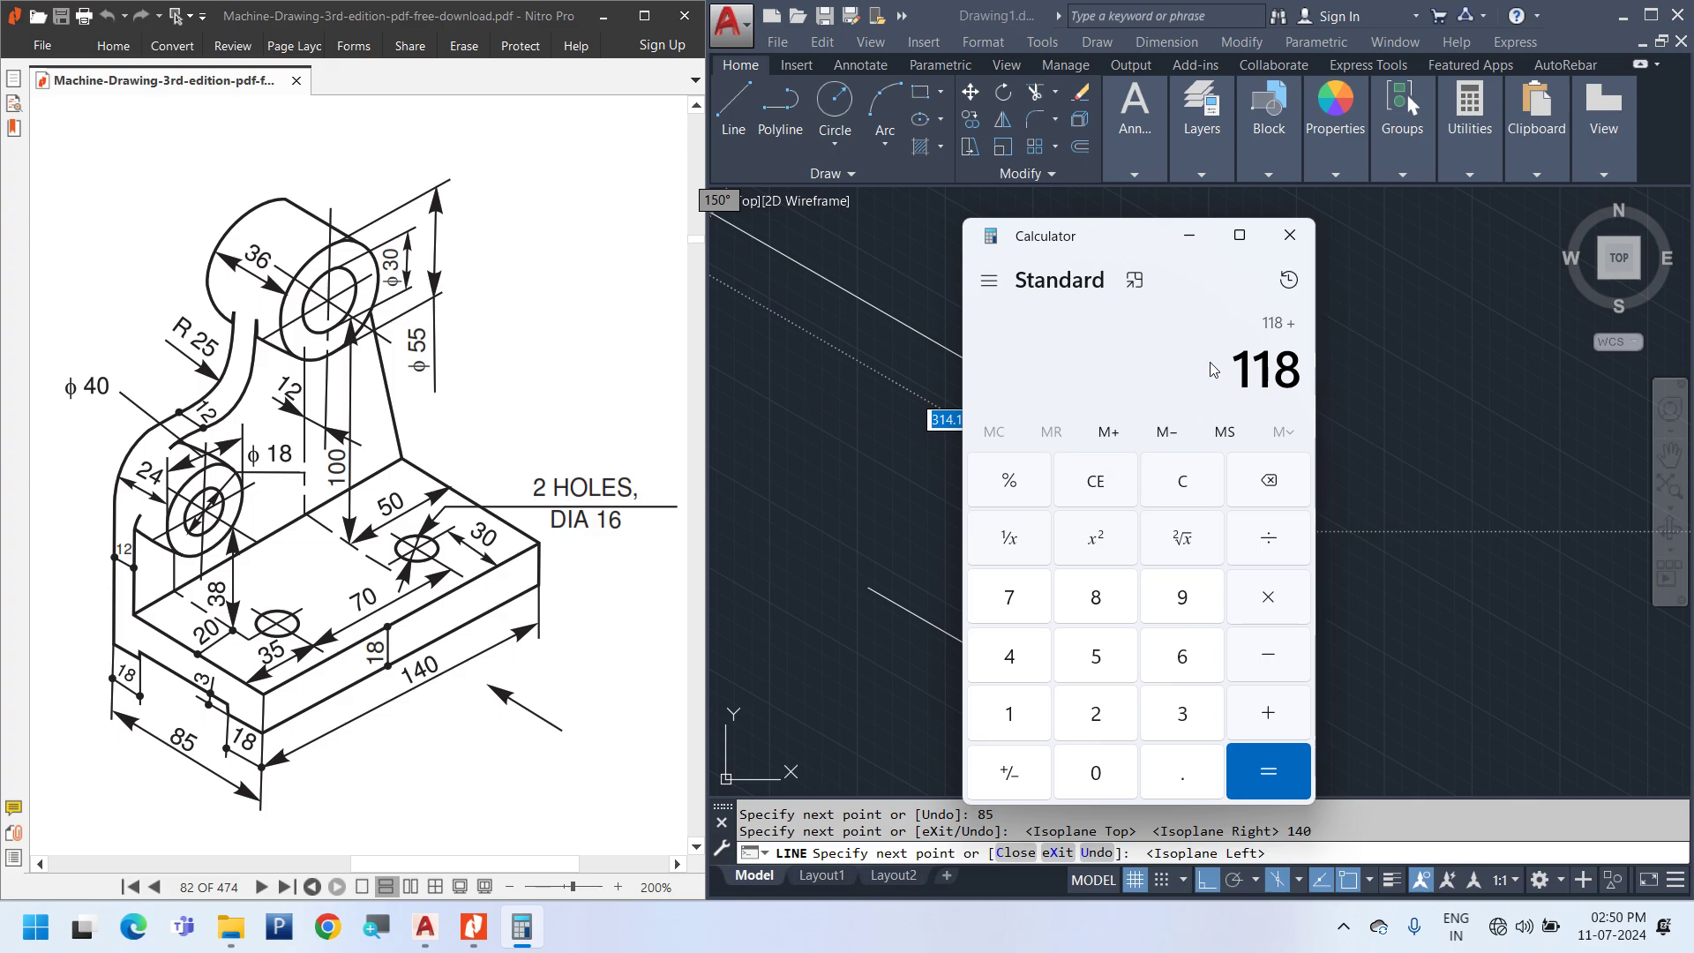
text(27.5)
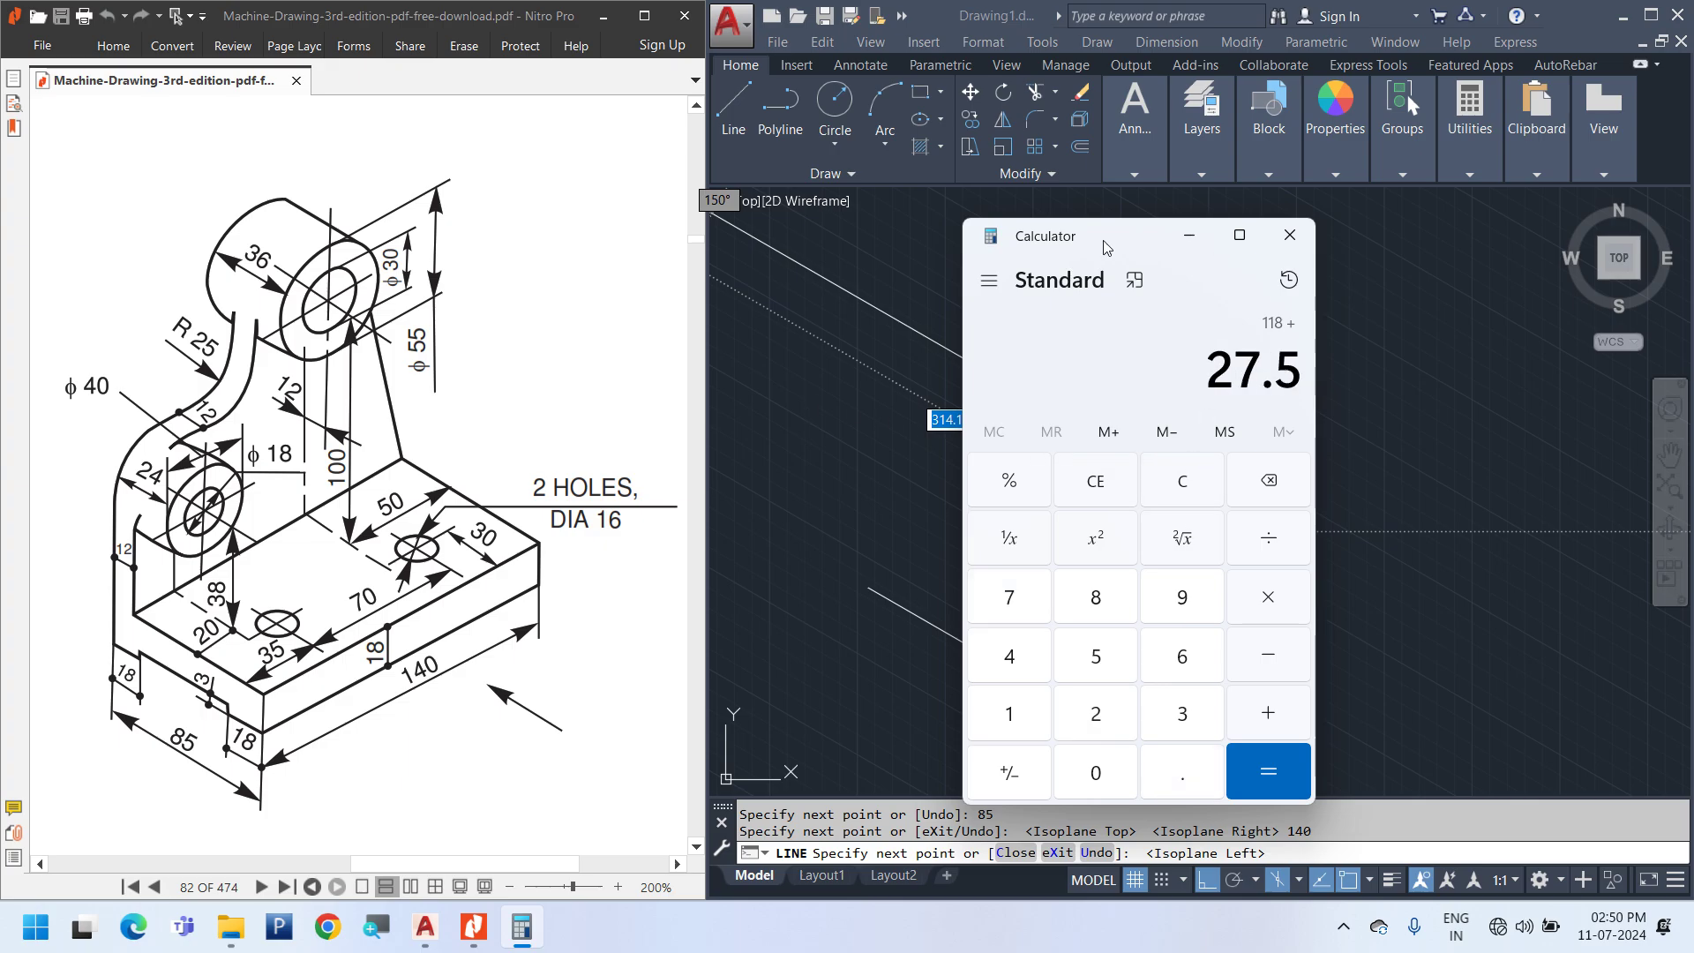
key(Return)
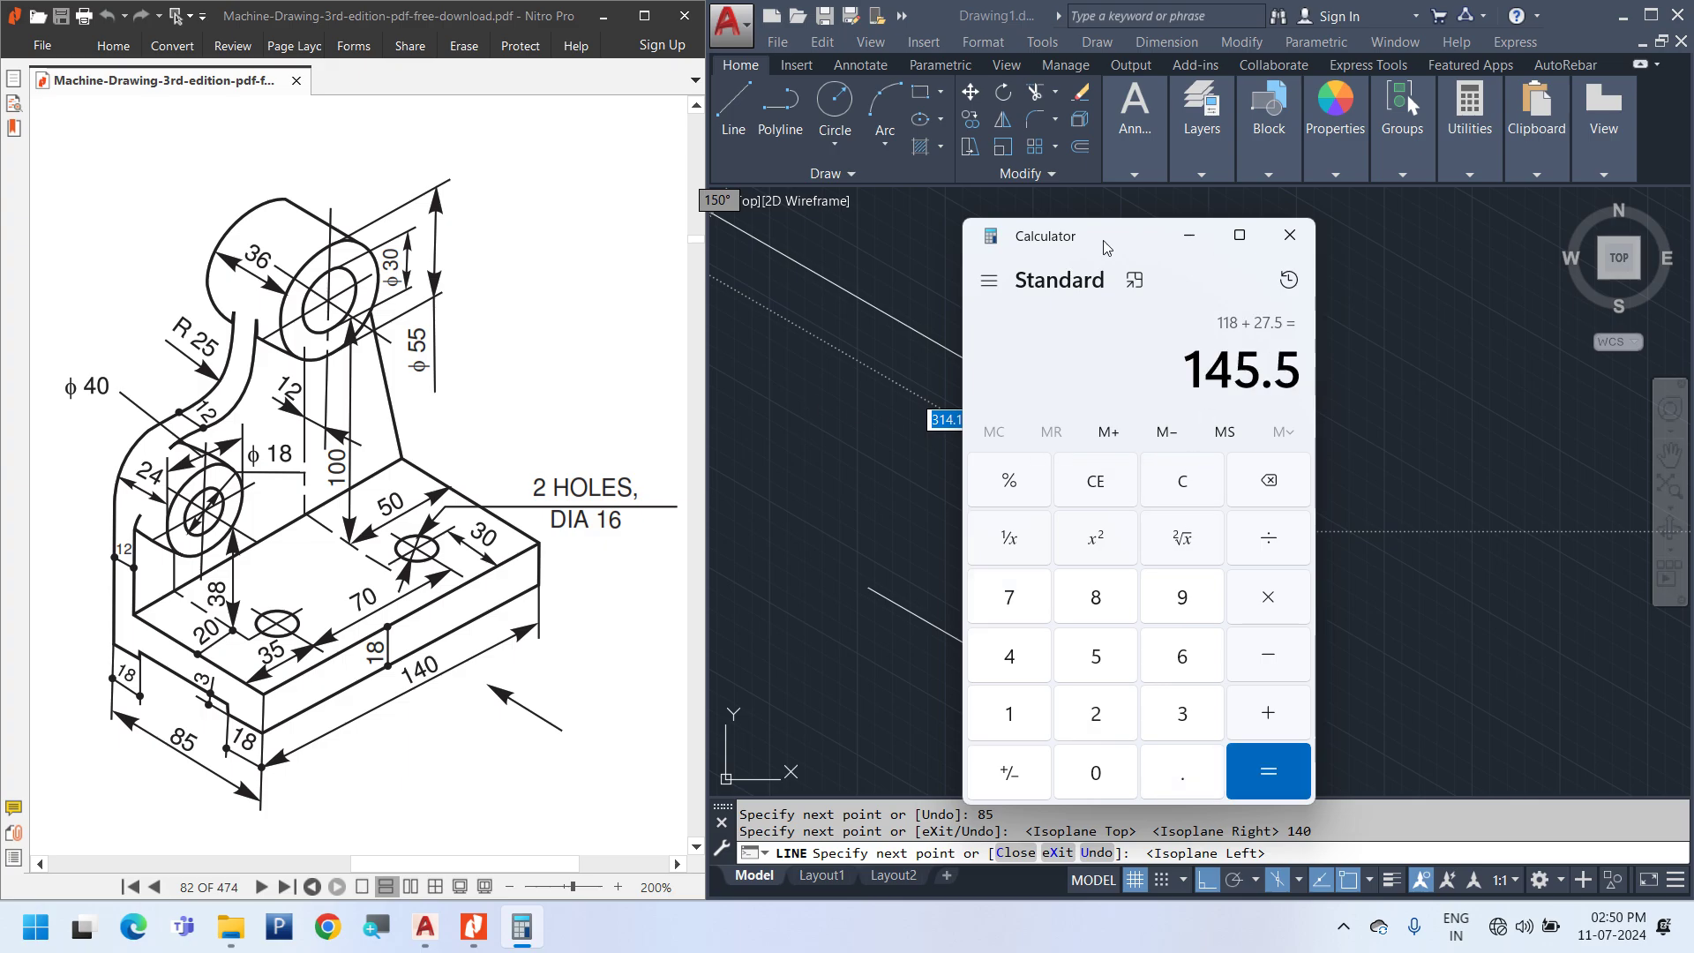
click(935, 21)
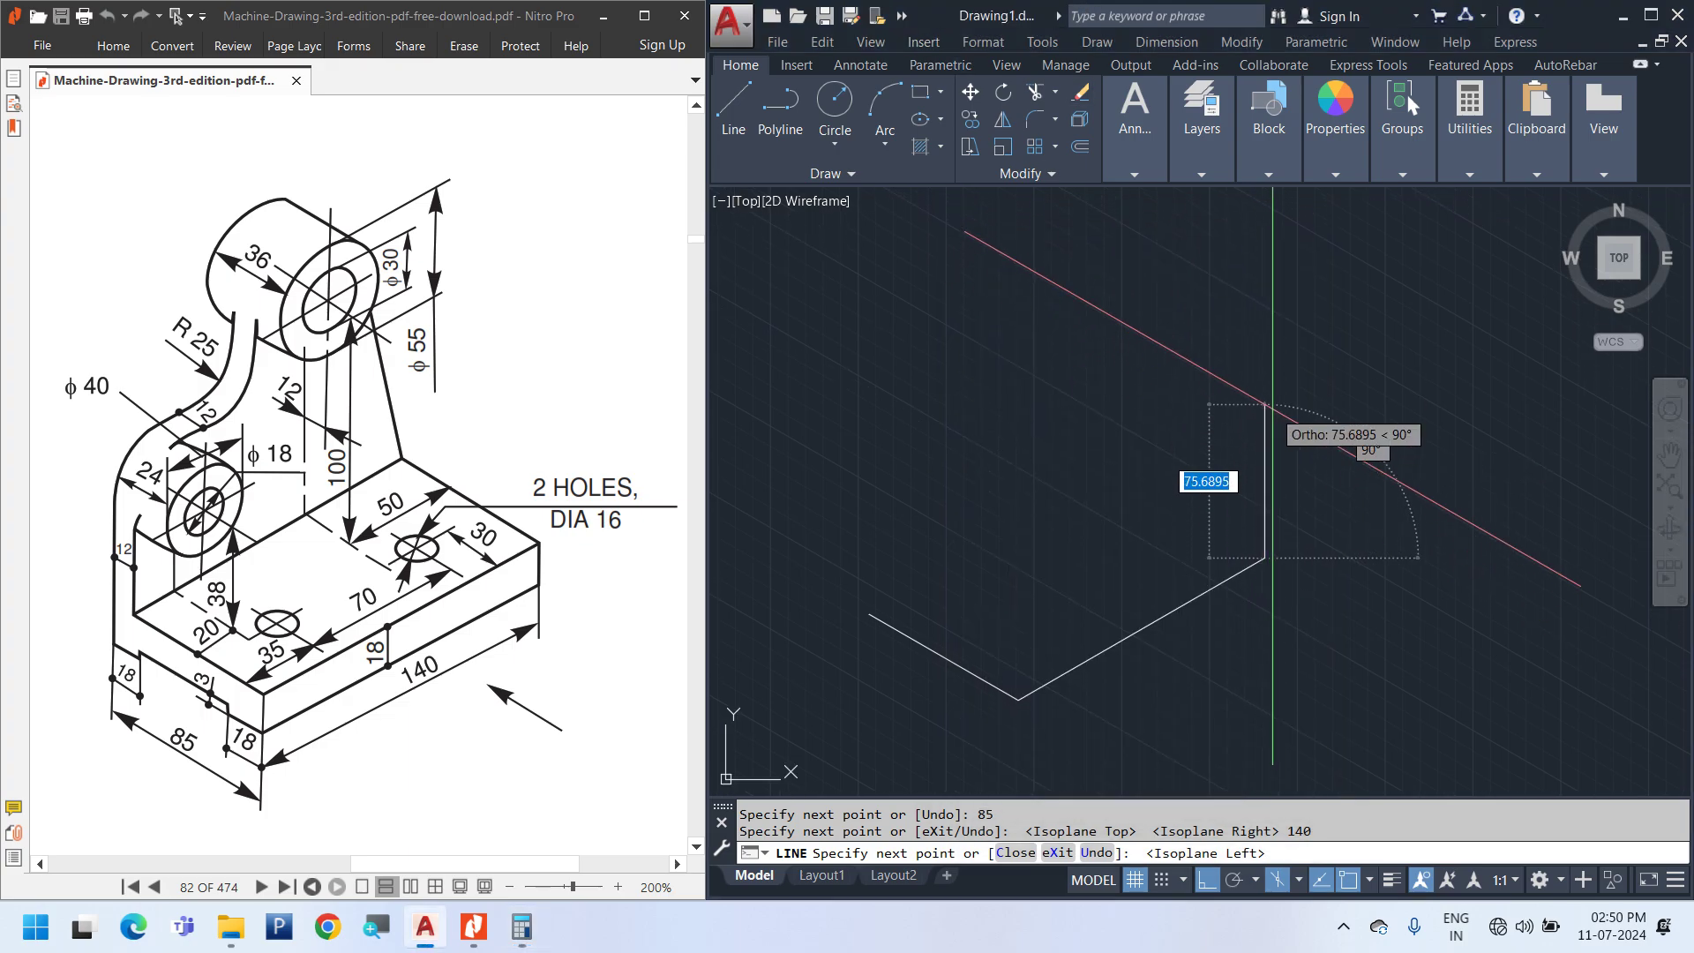
Draw a vertical line 145.5 units up from the far end of the 140-long line and finish the line
text(14)
key(Return)
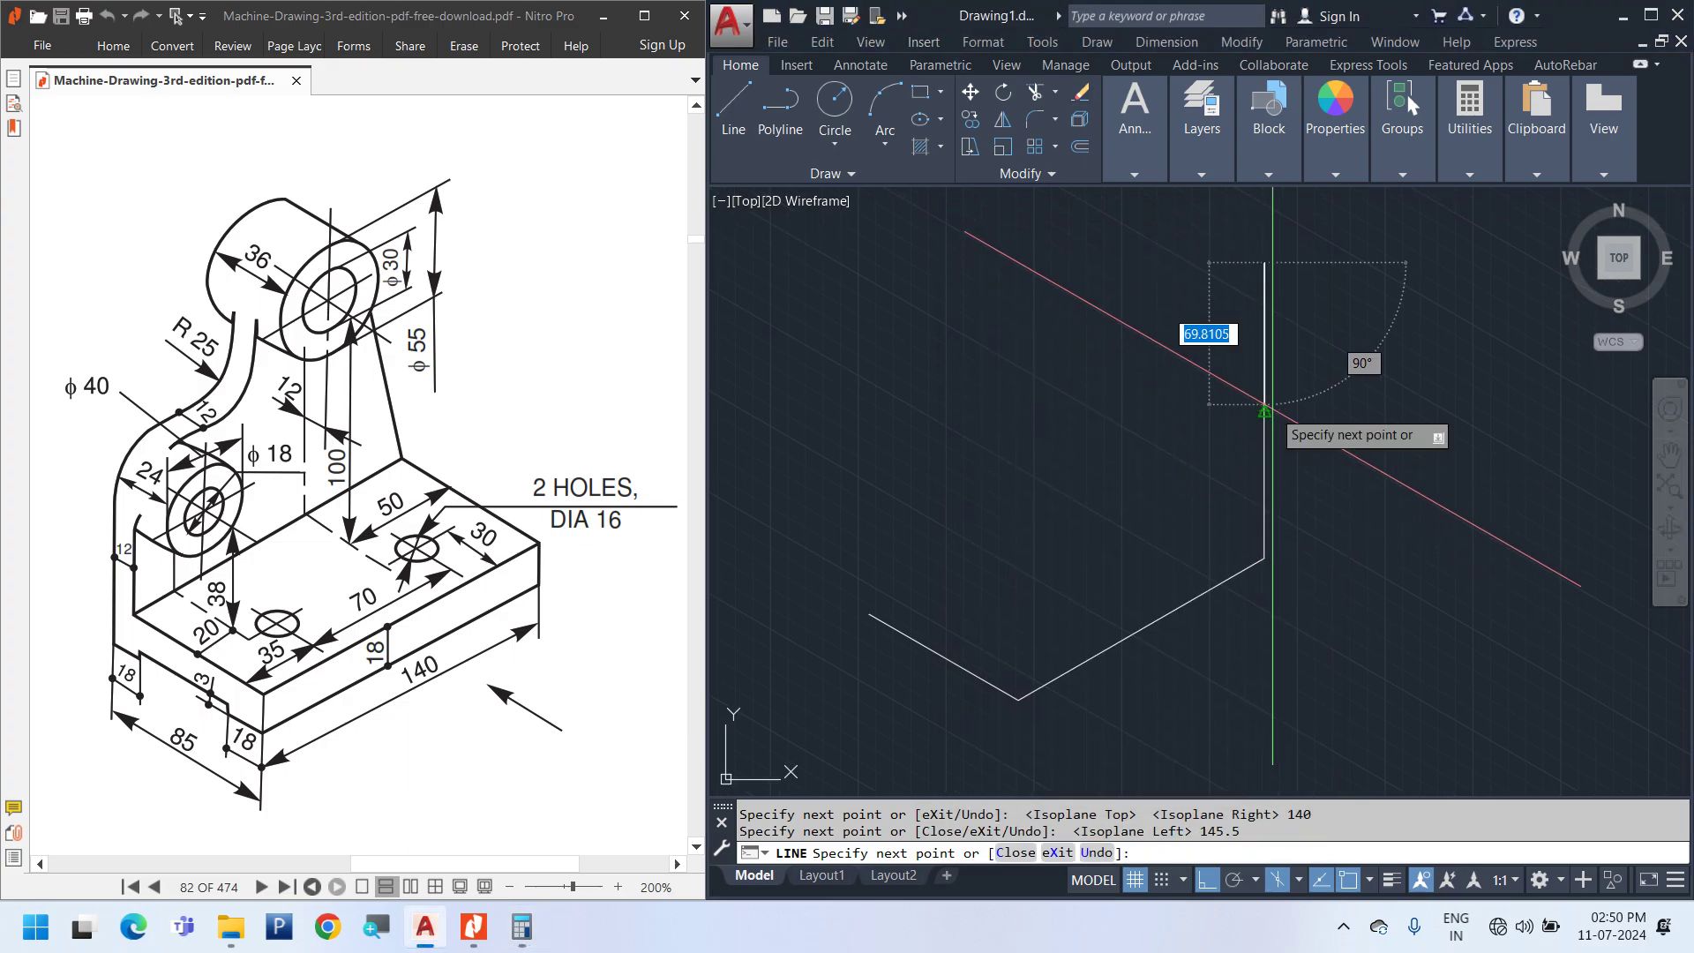
key(Escape)
middle_drag(1179, 544, 1206, 564)
Copy the vertical line from its lower end to the front corner and to the free end of the 85-long base line
click(1417, 527)
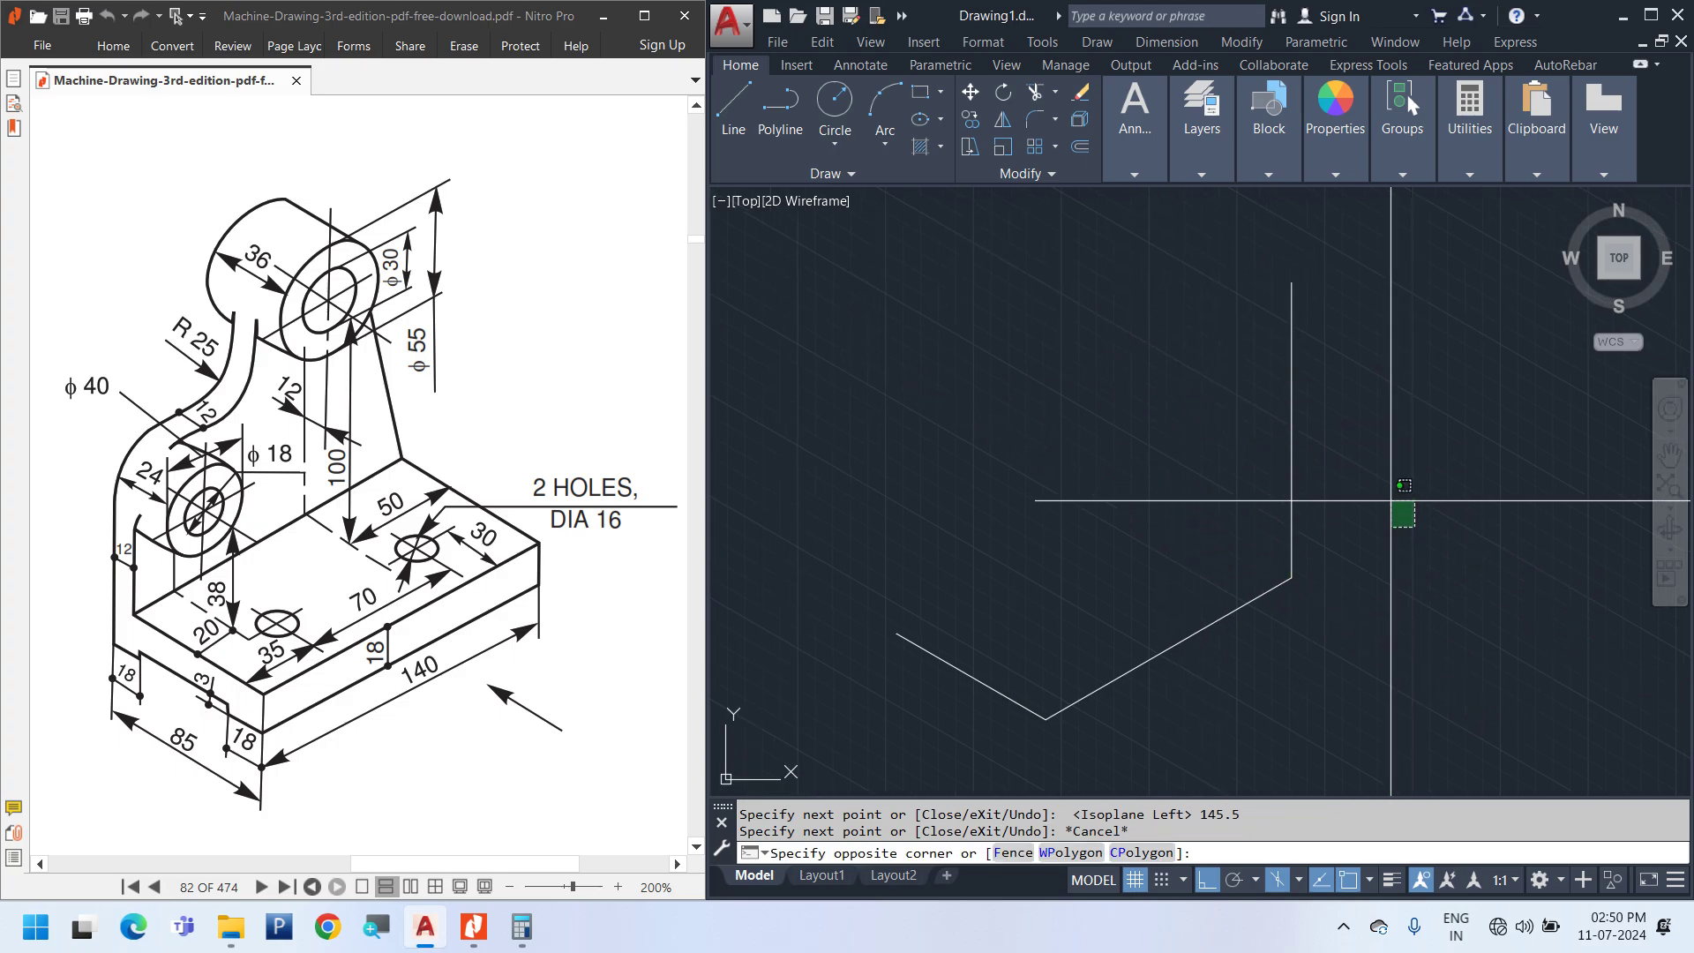
click(1217, 440)
right_click(1391, 431)
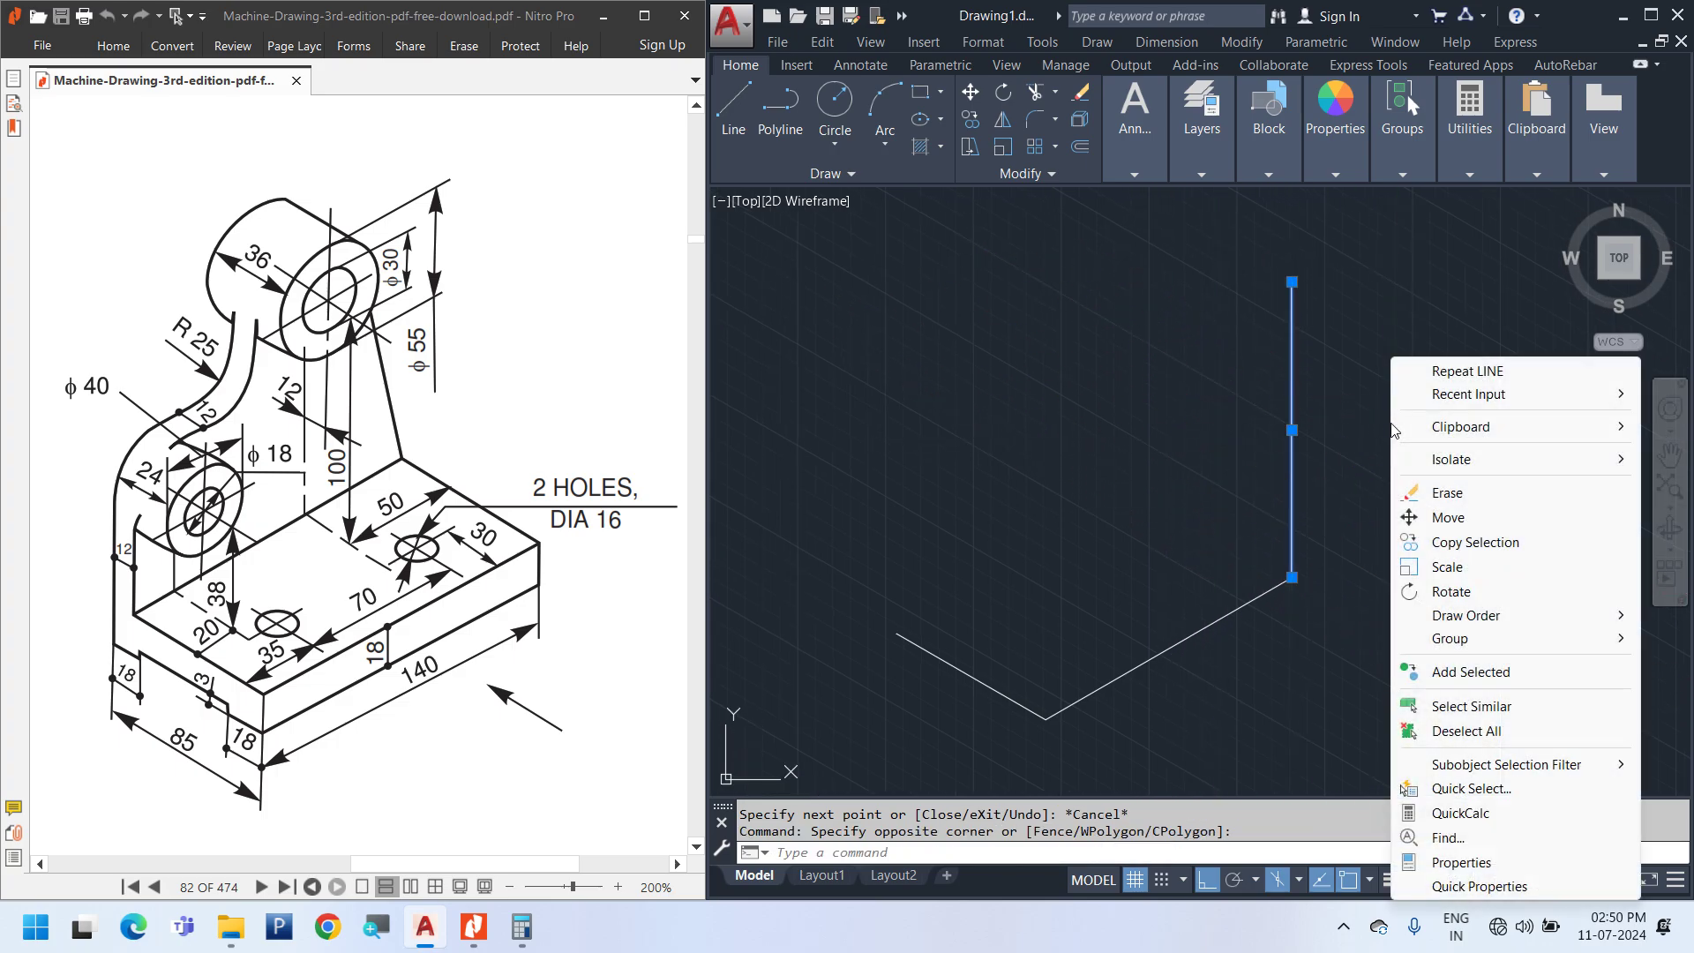
click(1499, 543)
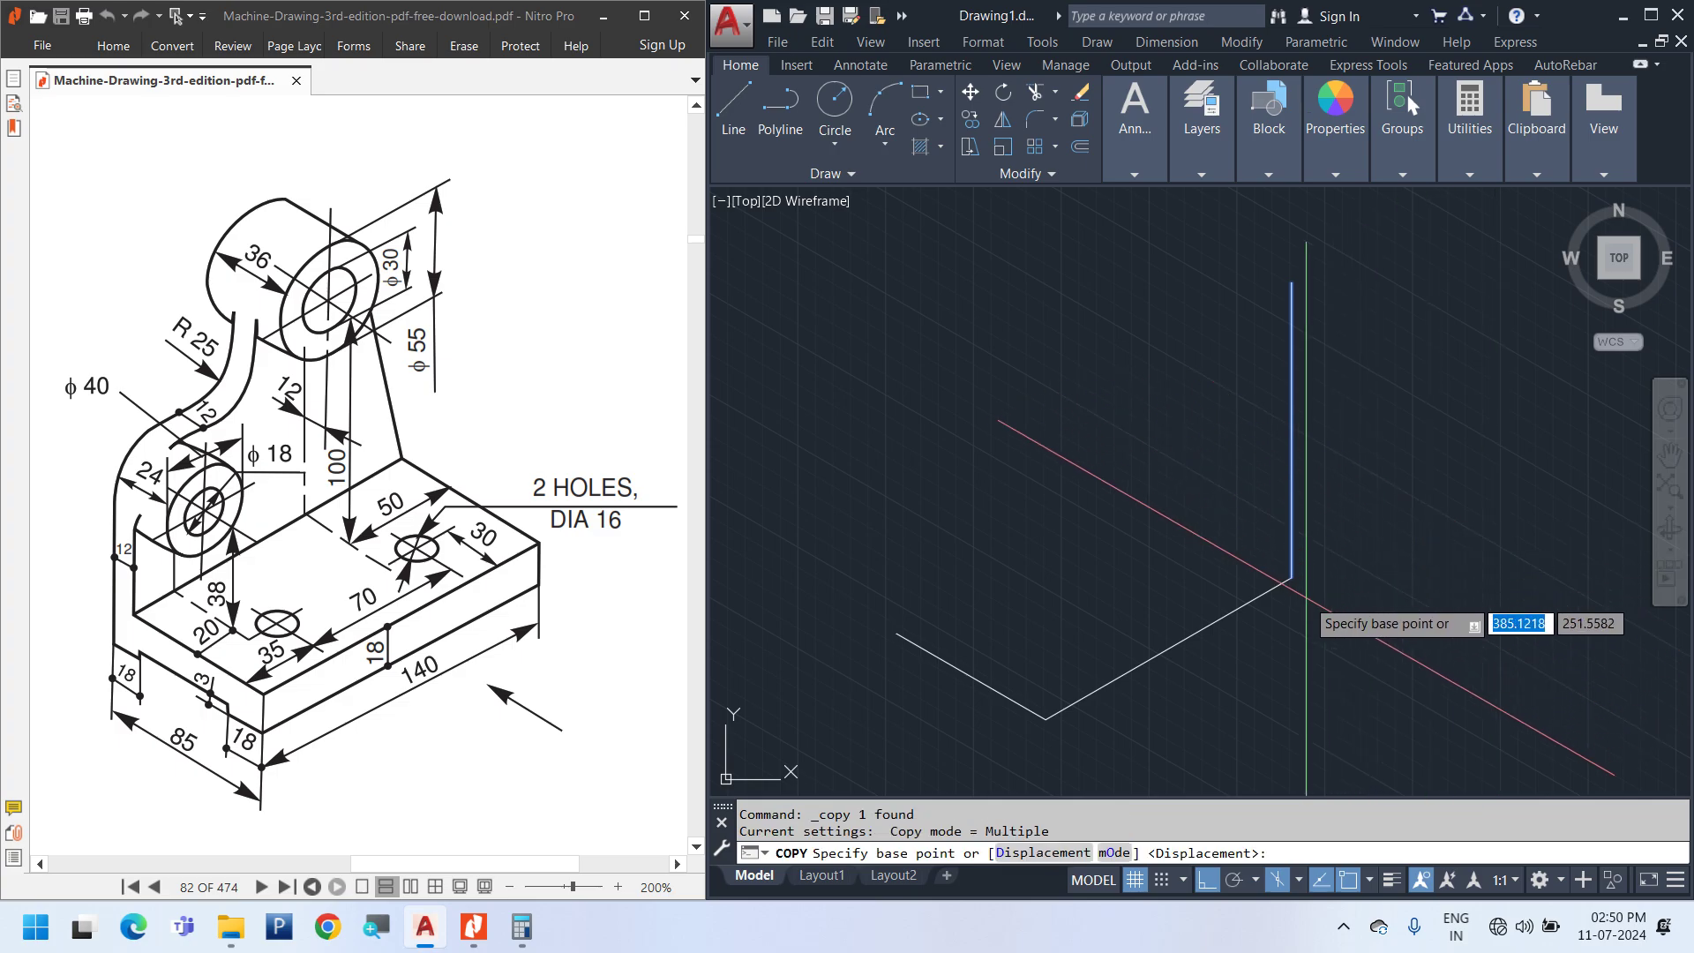
click(1292, 577)
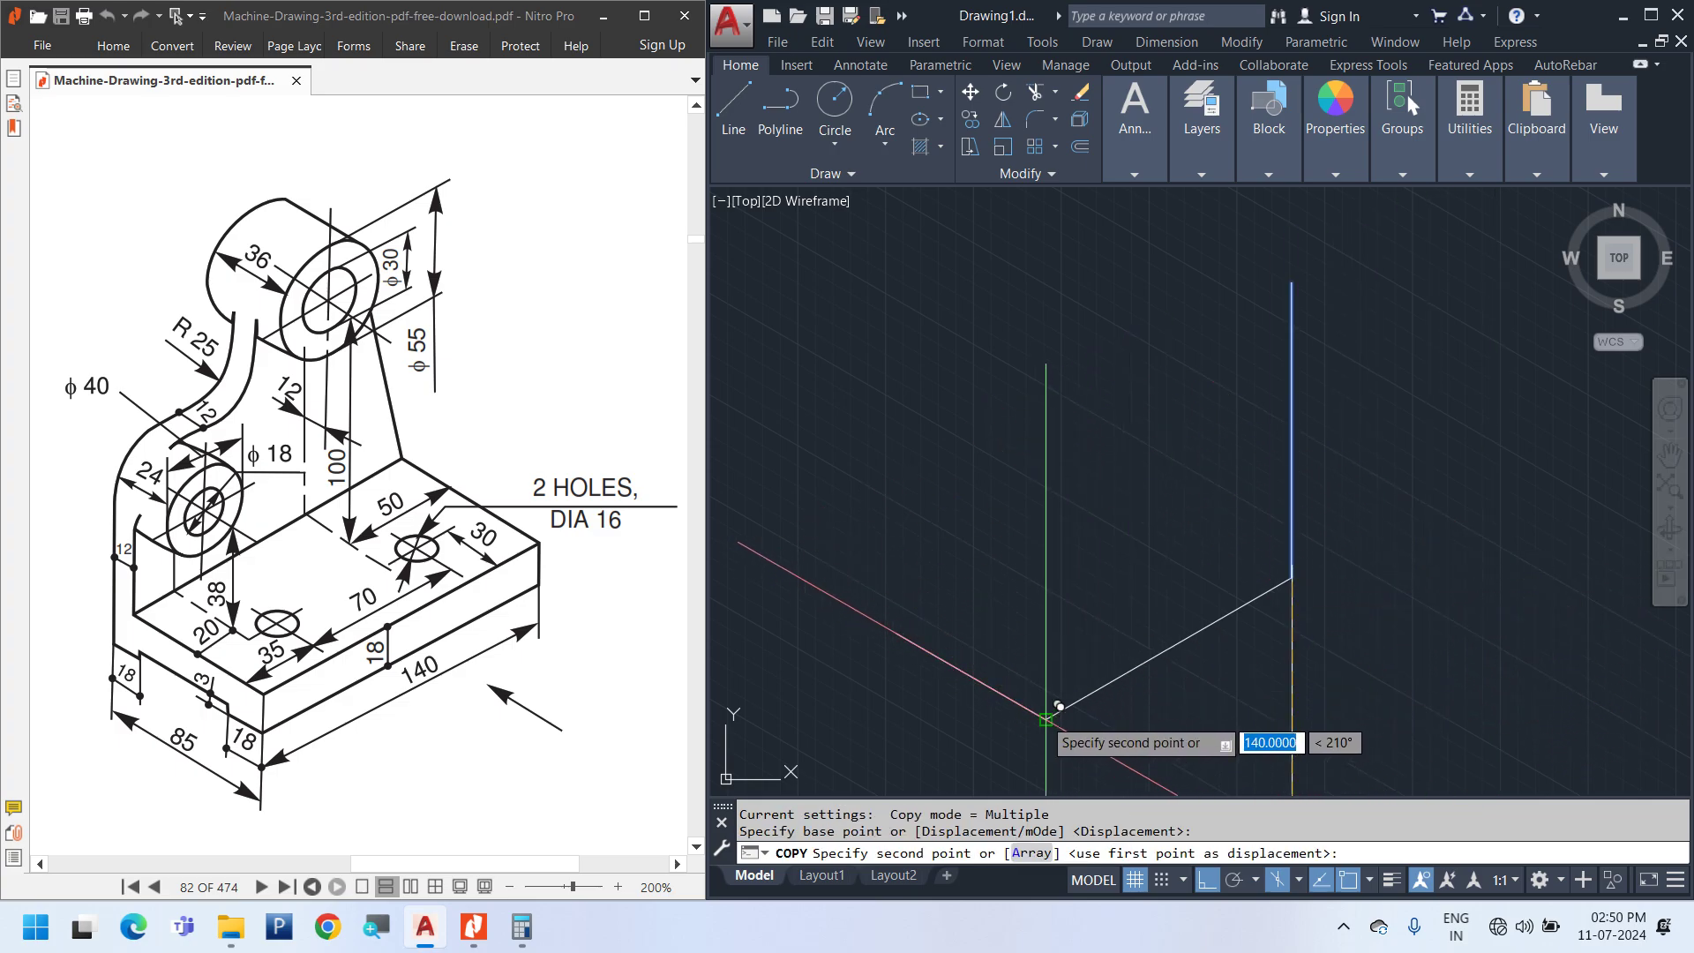
click(1046, 717)
click(898, 634)
key(Escape)
click(983, 702)
click(925, 611)
key(space)
key(Escape)
Copy the two base lines from the front bottom corner up to the top of the front vertical edge
click(1159, 679)
click(1113, 651)
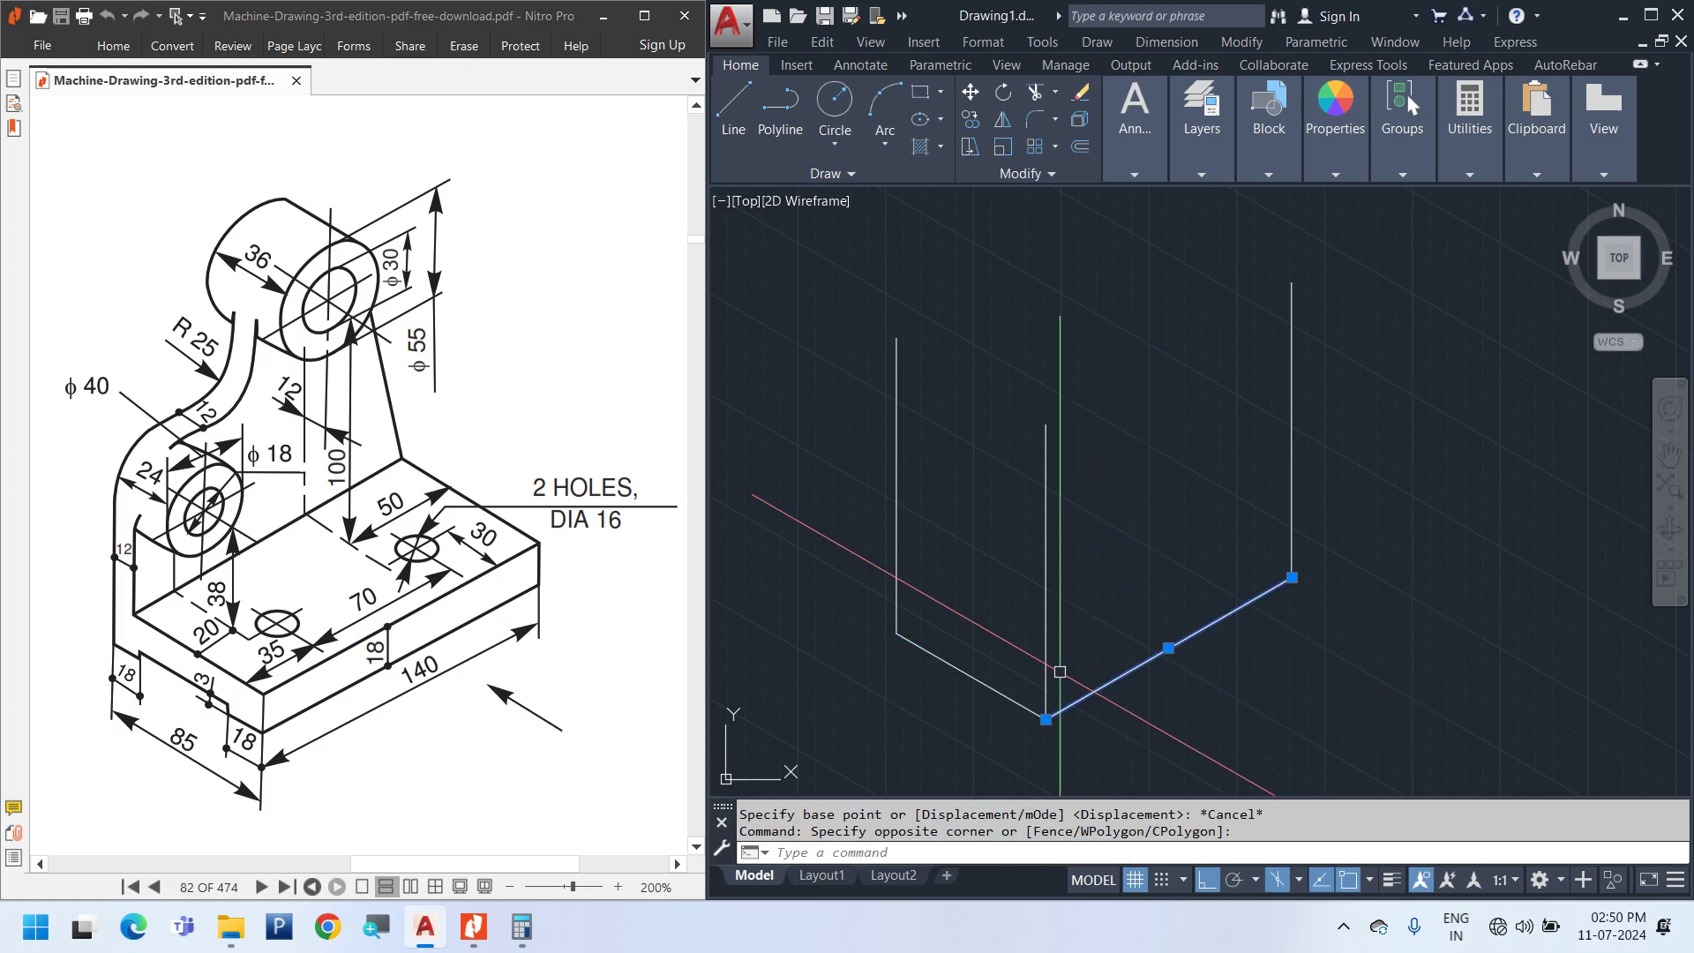
click(987, 705)
click(950, 651)
text(co)
key(space)
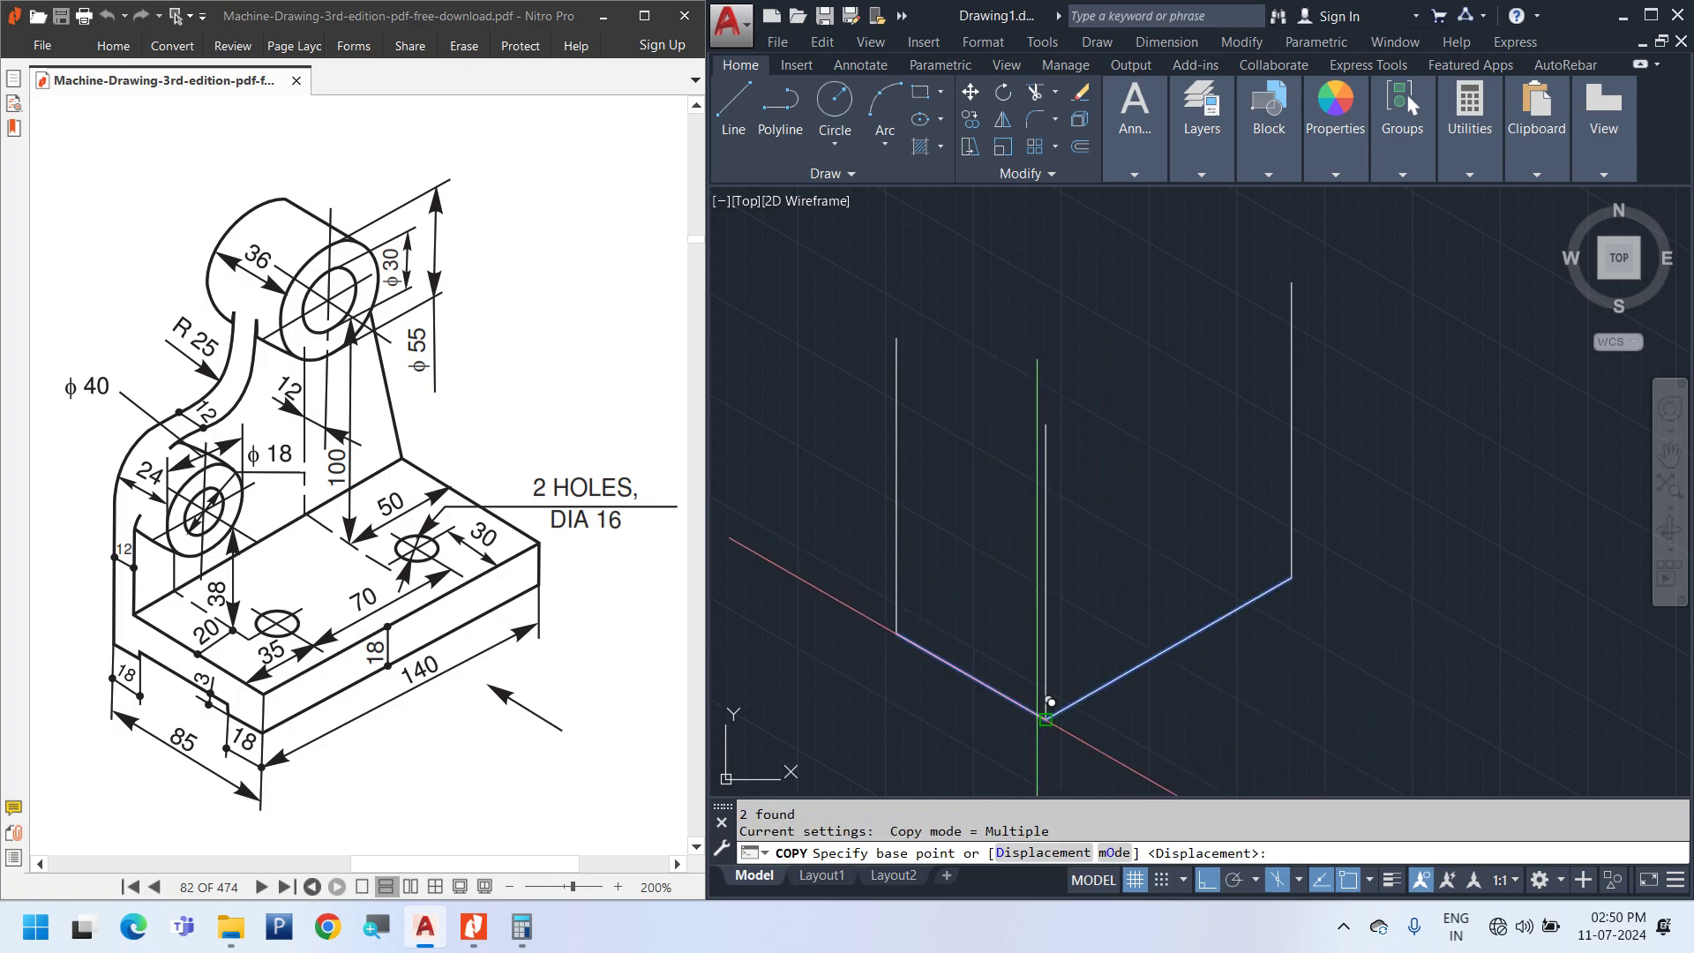
click(1045, 717)
click(1067, 406)
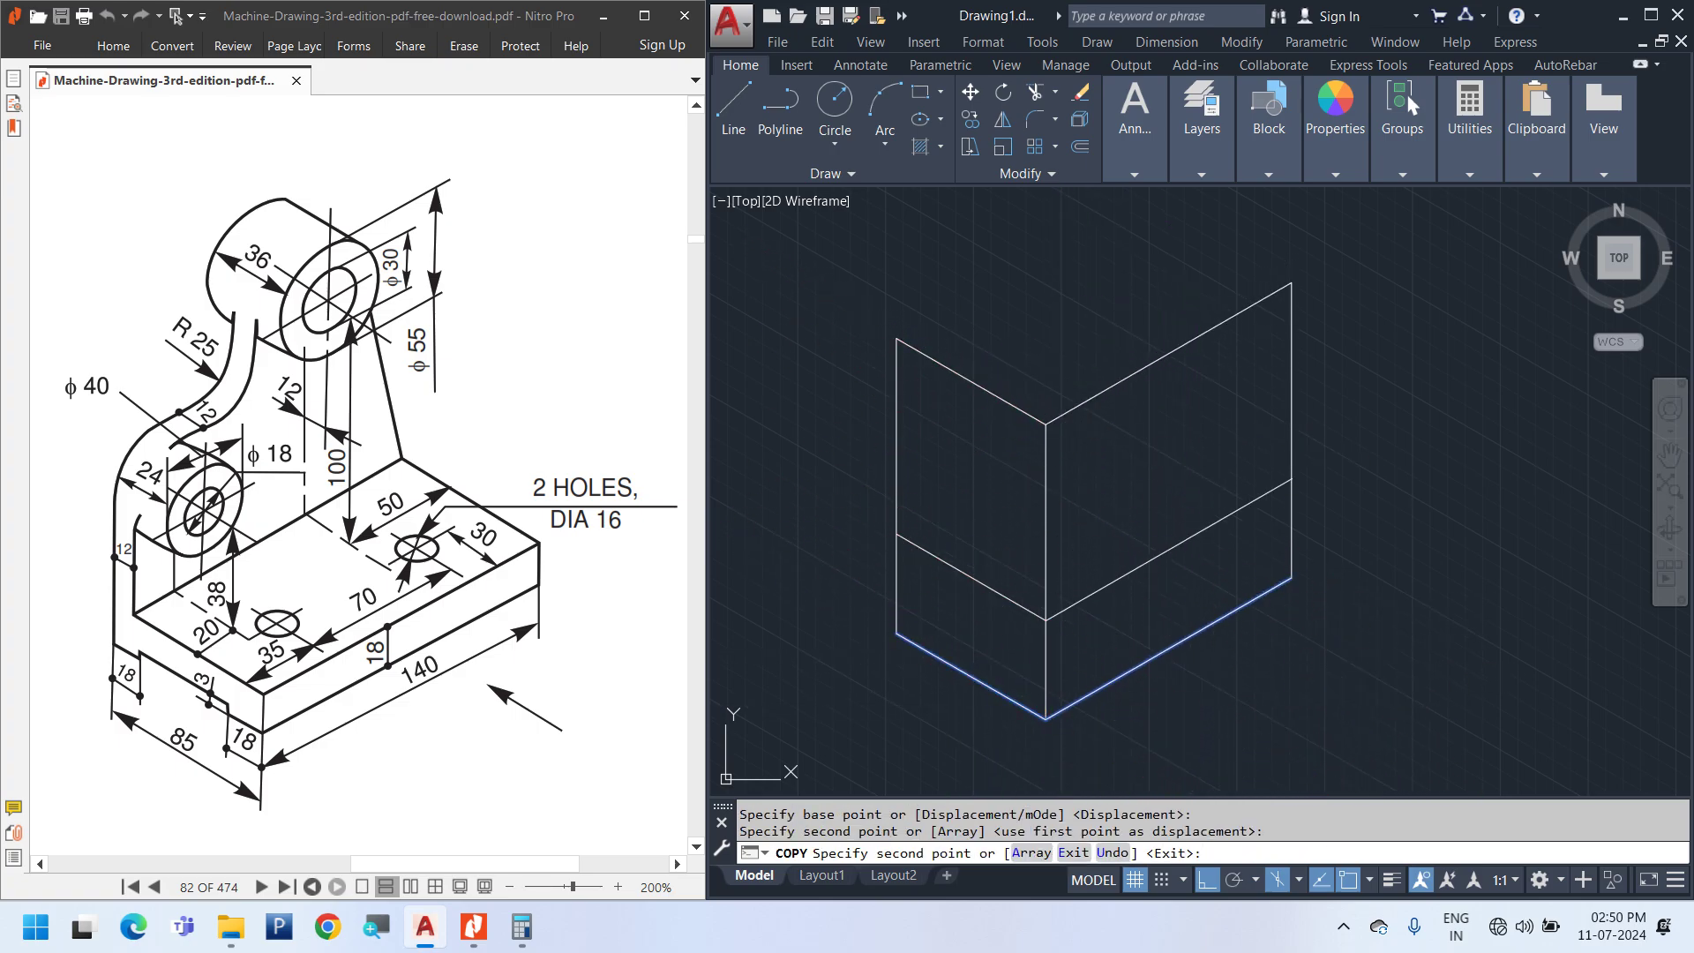
key(Escape)
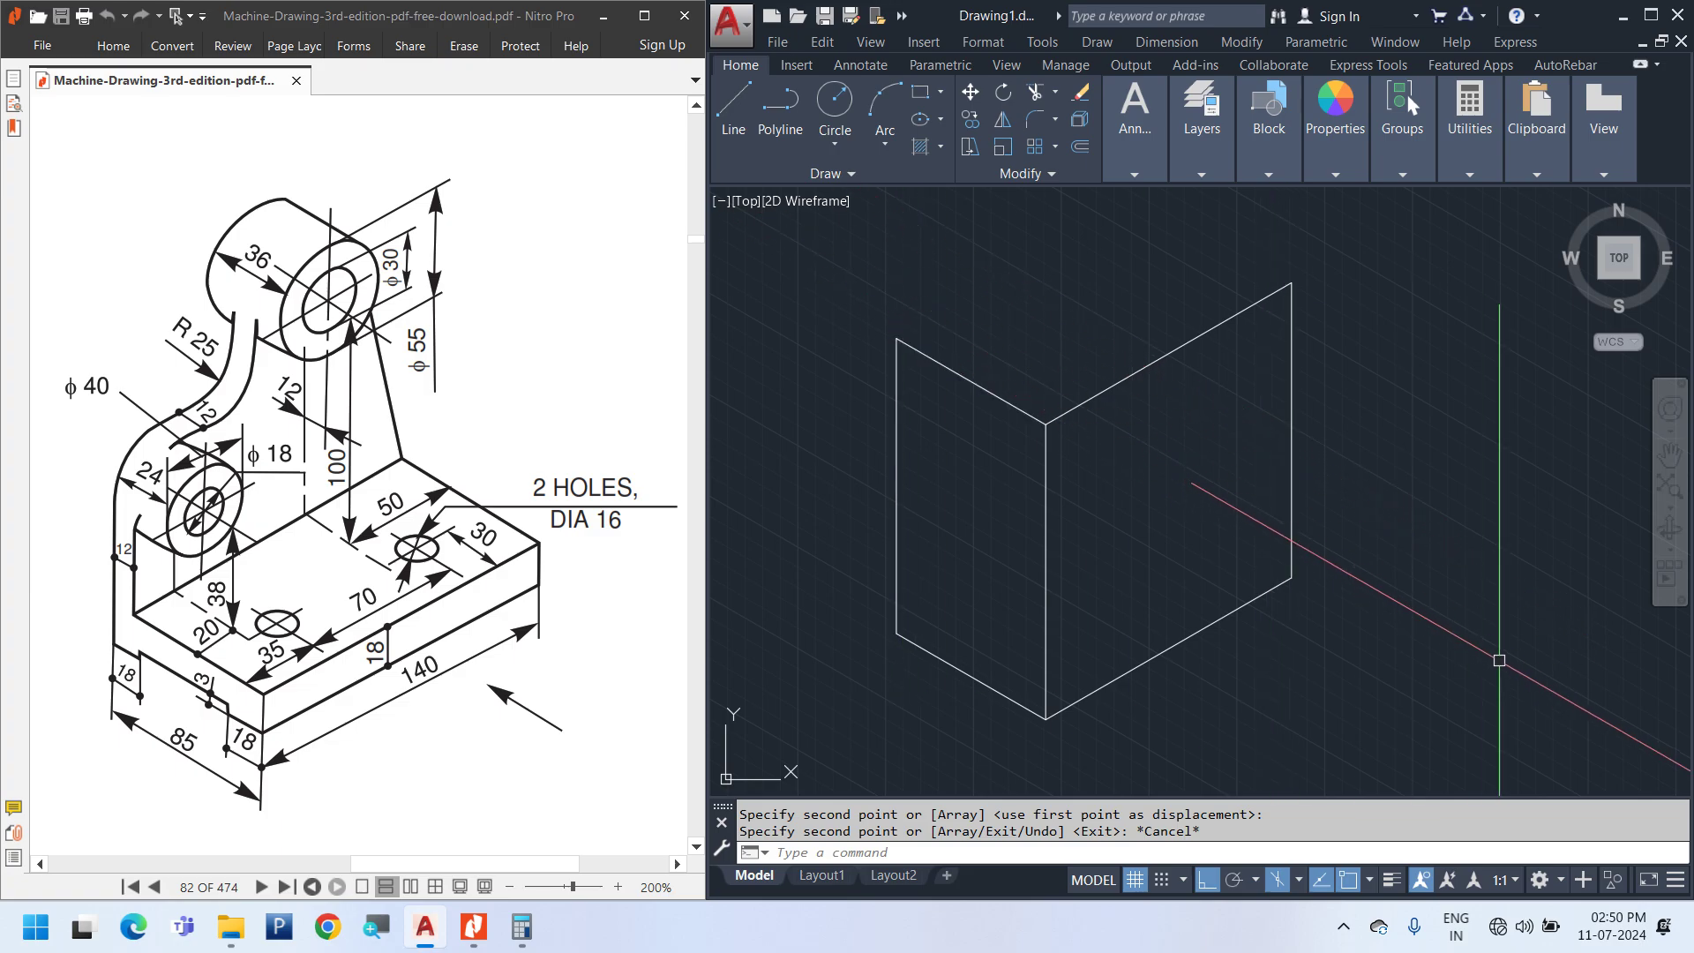
click(1369, 884)
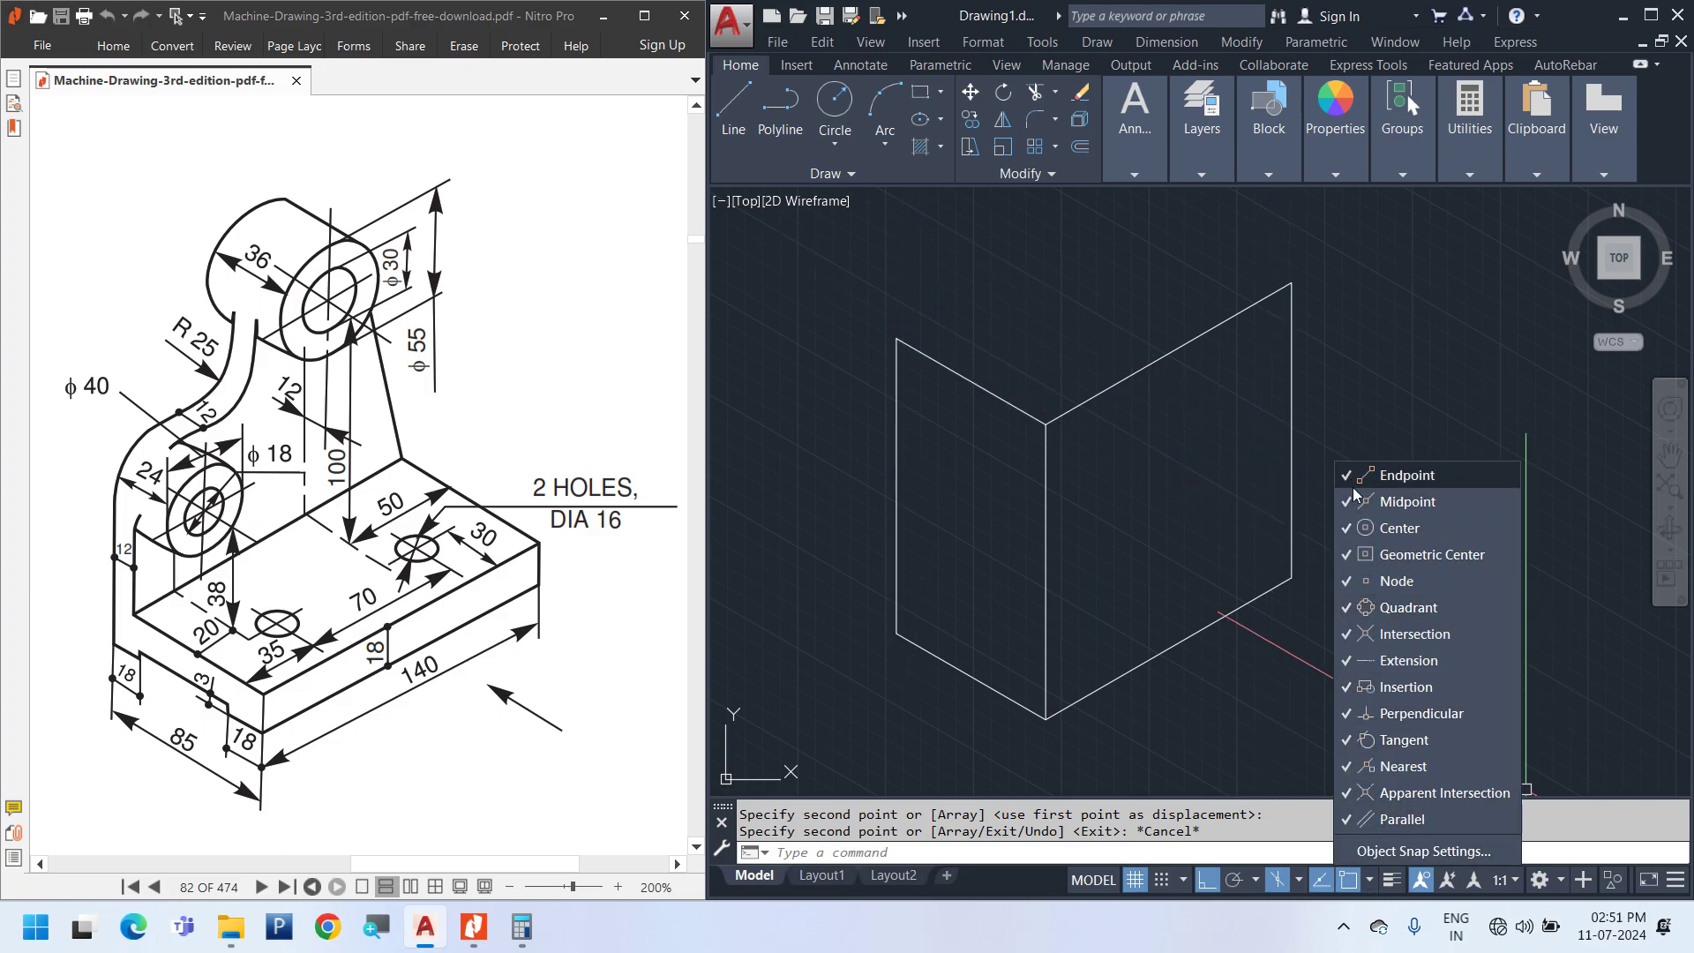
click(1417, 343)
key(Escape)
Copy the 140-long top edge from the front corner to the upper end of the left vertical edge
click(1179, 429)
click(1116, 338)
text(co)
key(Return)
click(1045, 423)
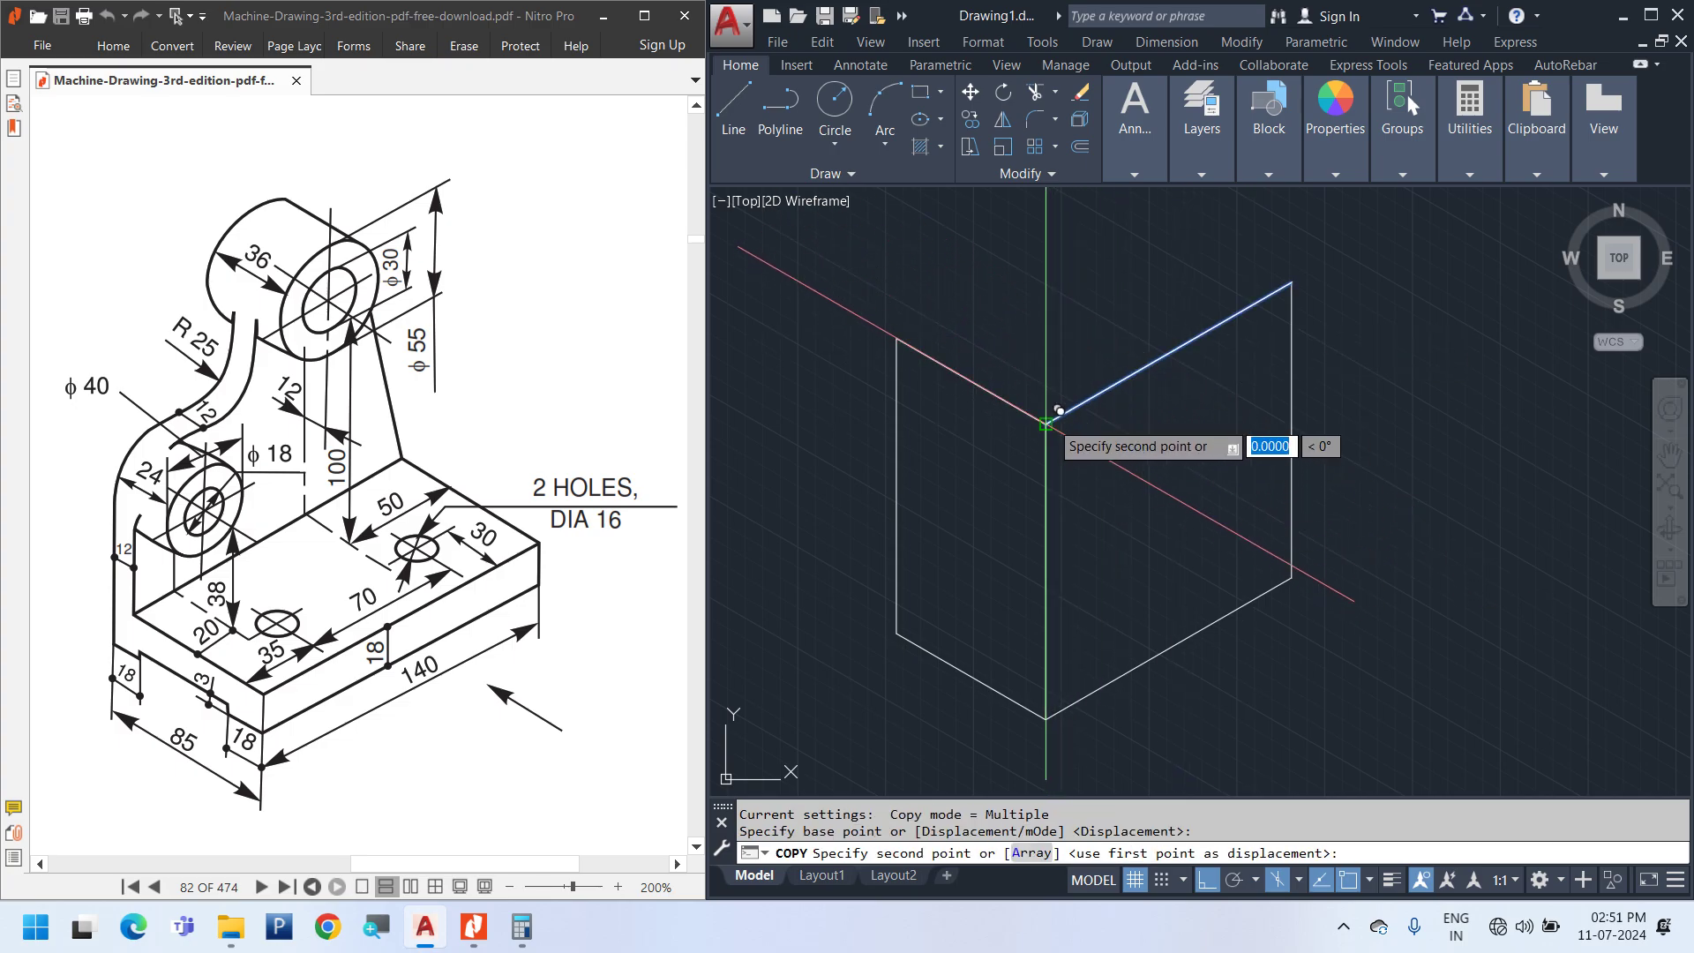
click(898, 337)
key(Escape)
Copy the 85-long top edge from the front corner to the upper end of the right vertical edge, closing the box's top face
click(1004, 371)
click(961, 397)
text(co)
key(Return)
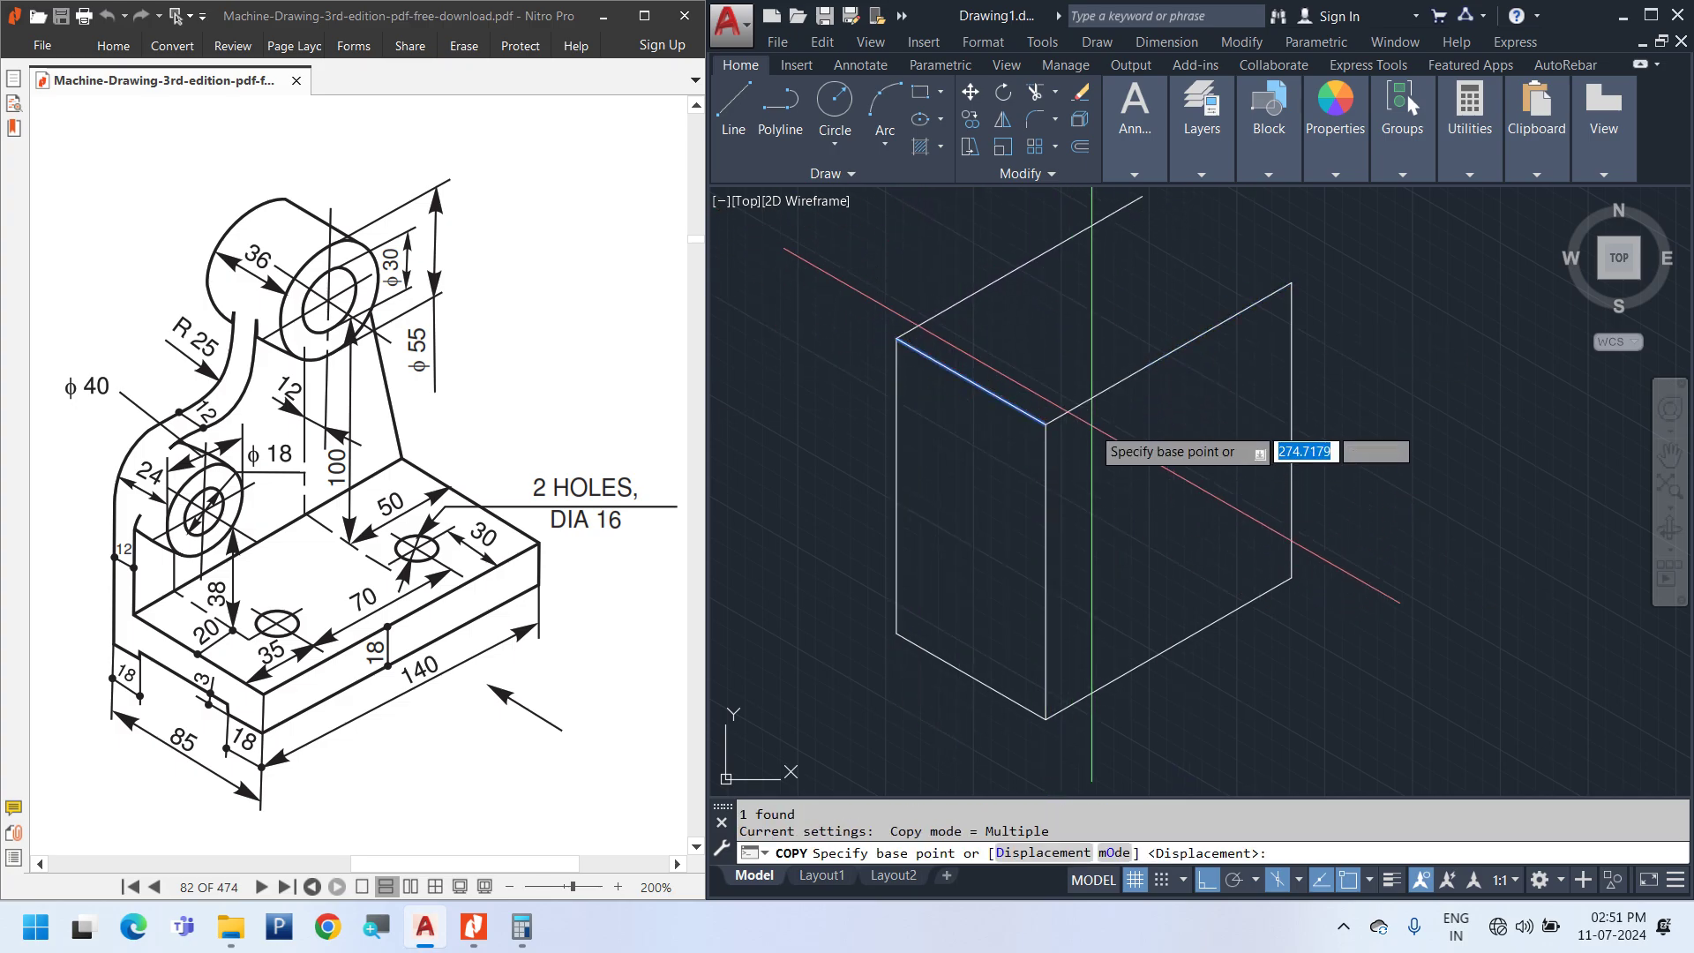
click(1045, 423)
middle_drag(1318, 291, 1318, 421)
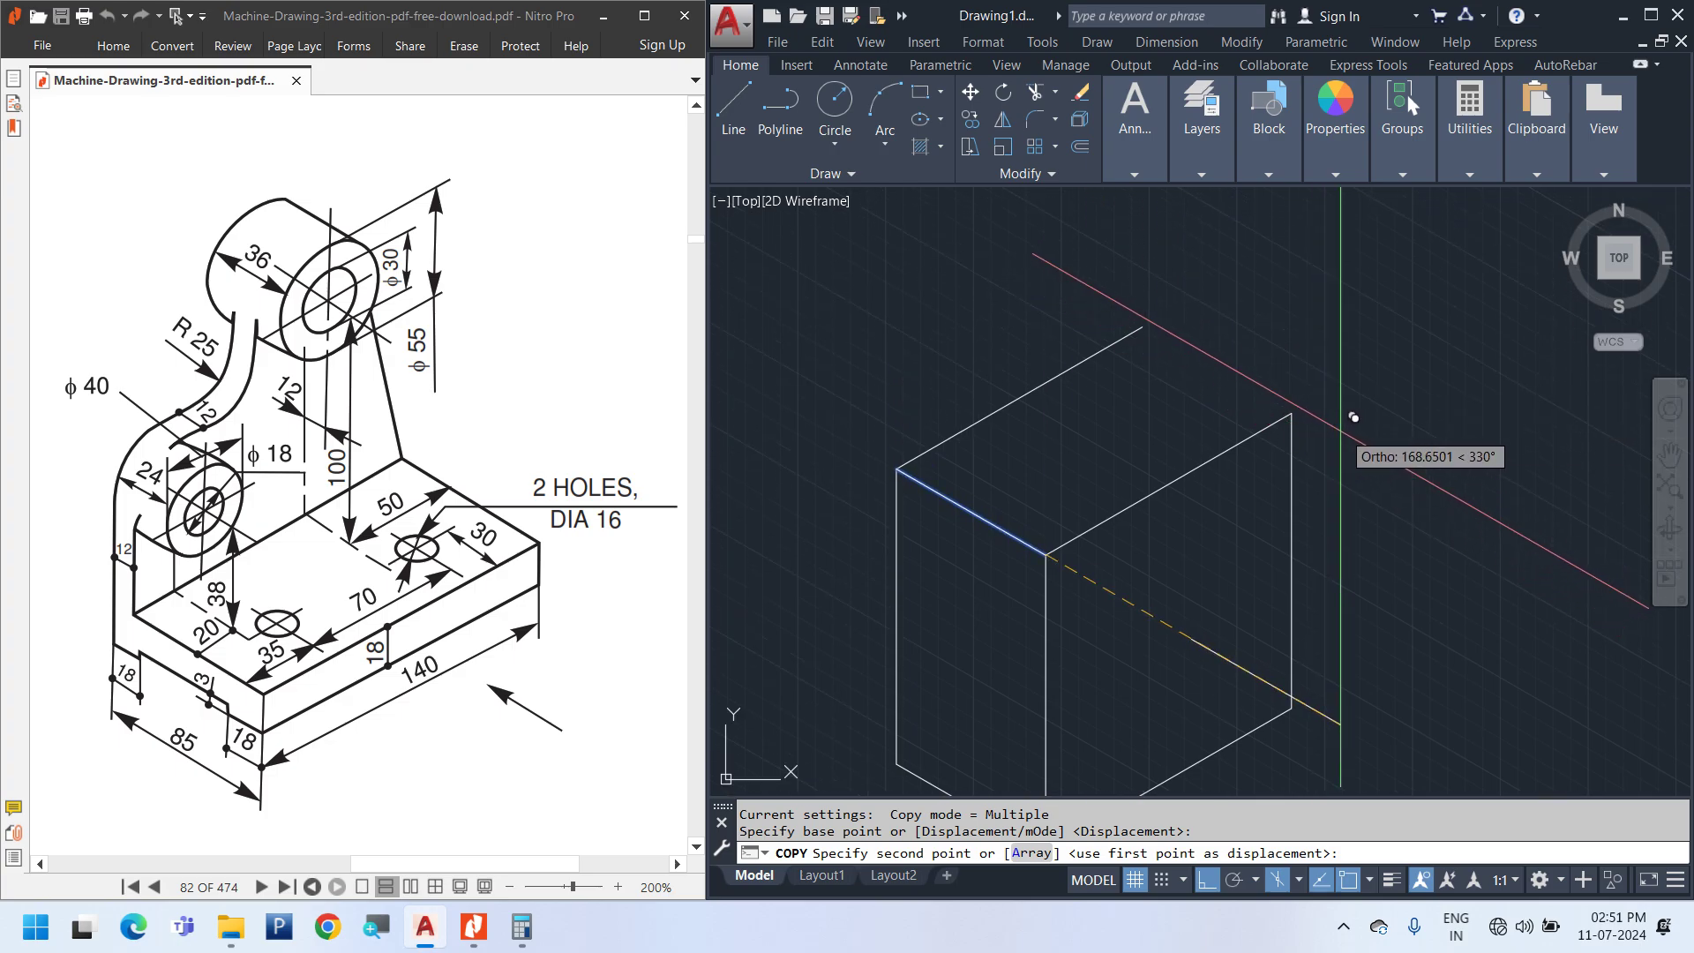
key(F5)
click(1293, 410)
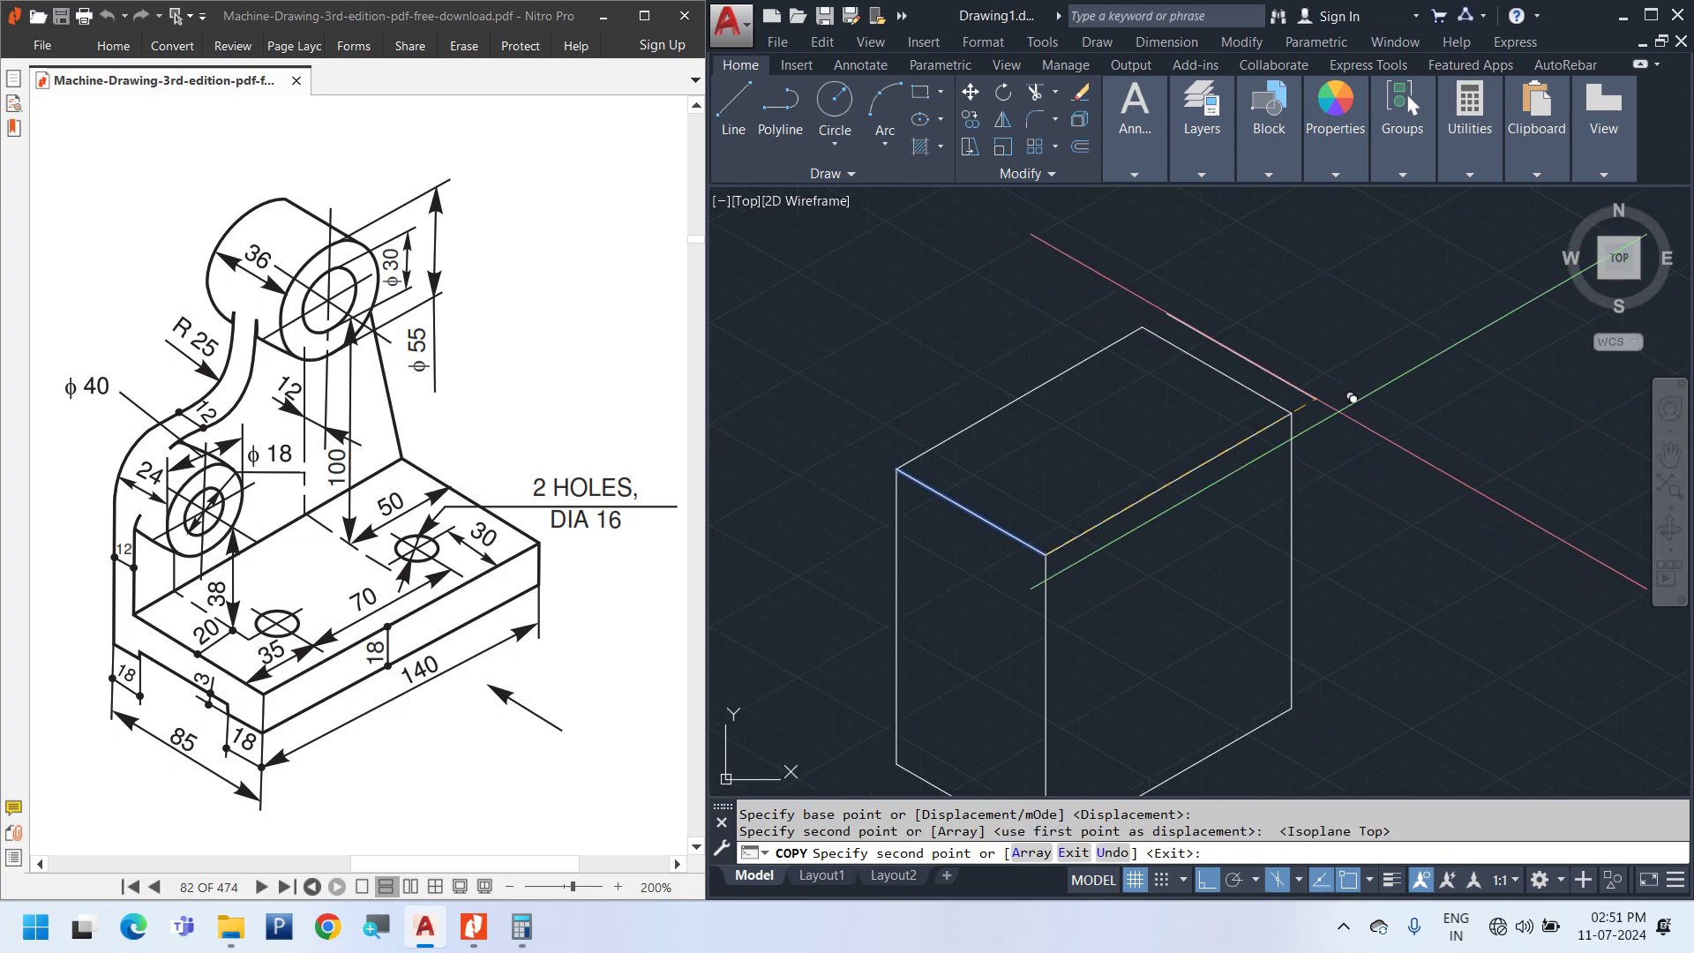
key(Escape)
middle_drag(1237, 595, 1273, 501)
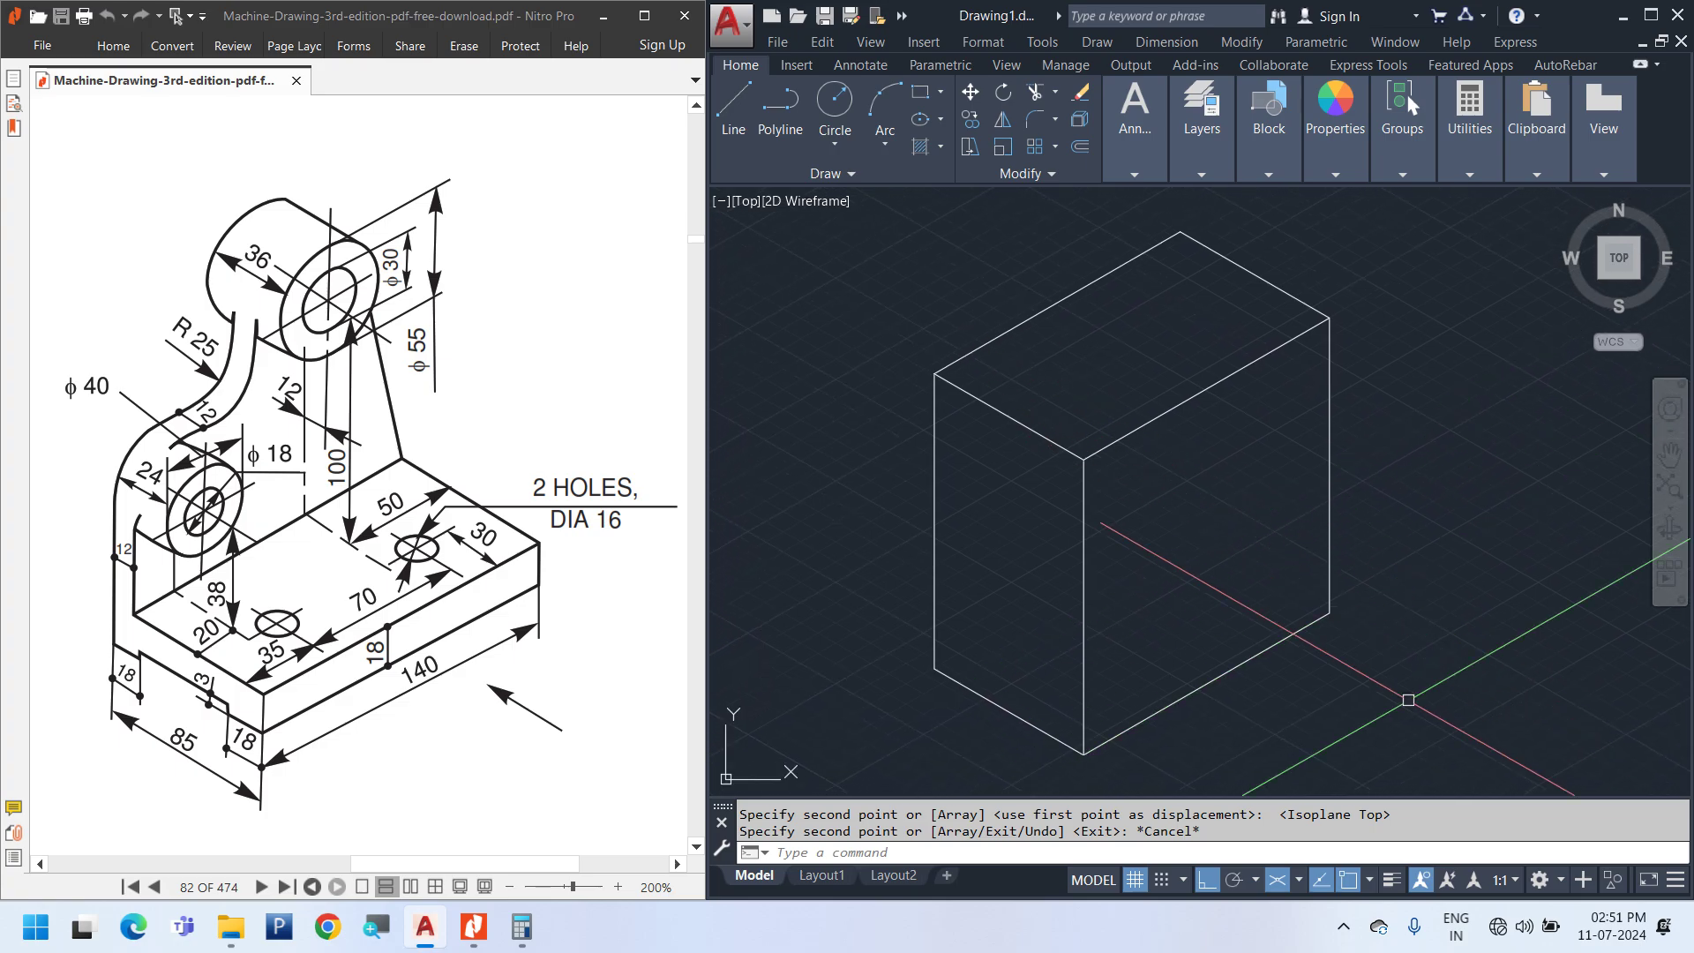
Change the colour of all the enclosing box lines to the dark grey index colour
click(1425, 717)
click(861, 258)
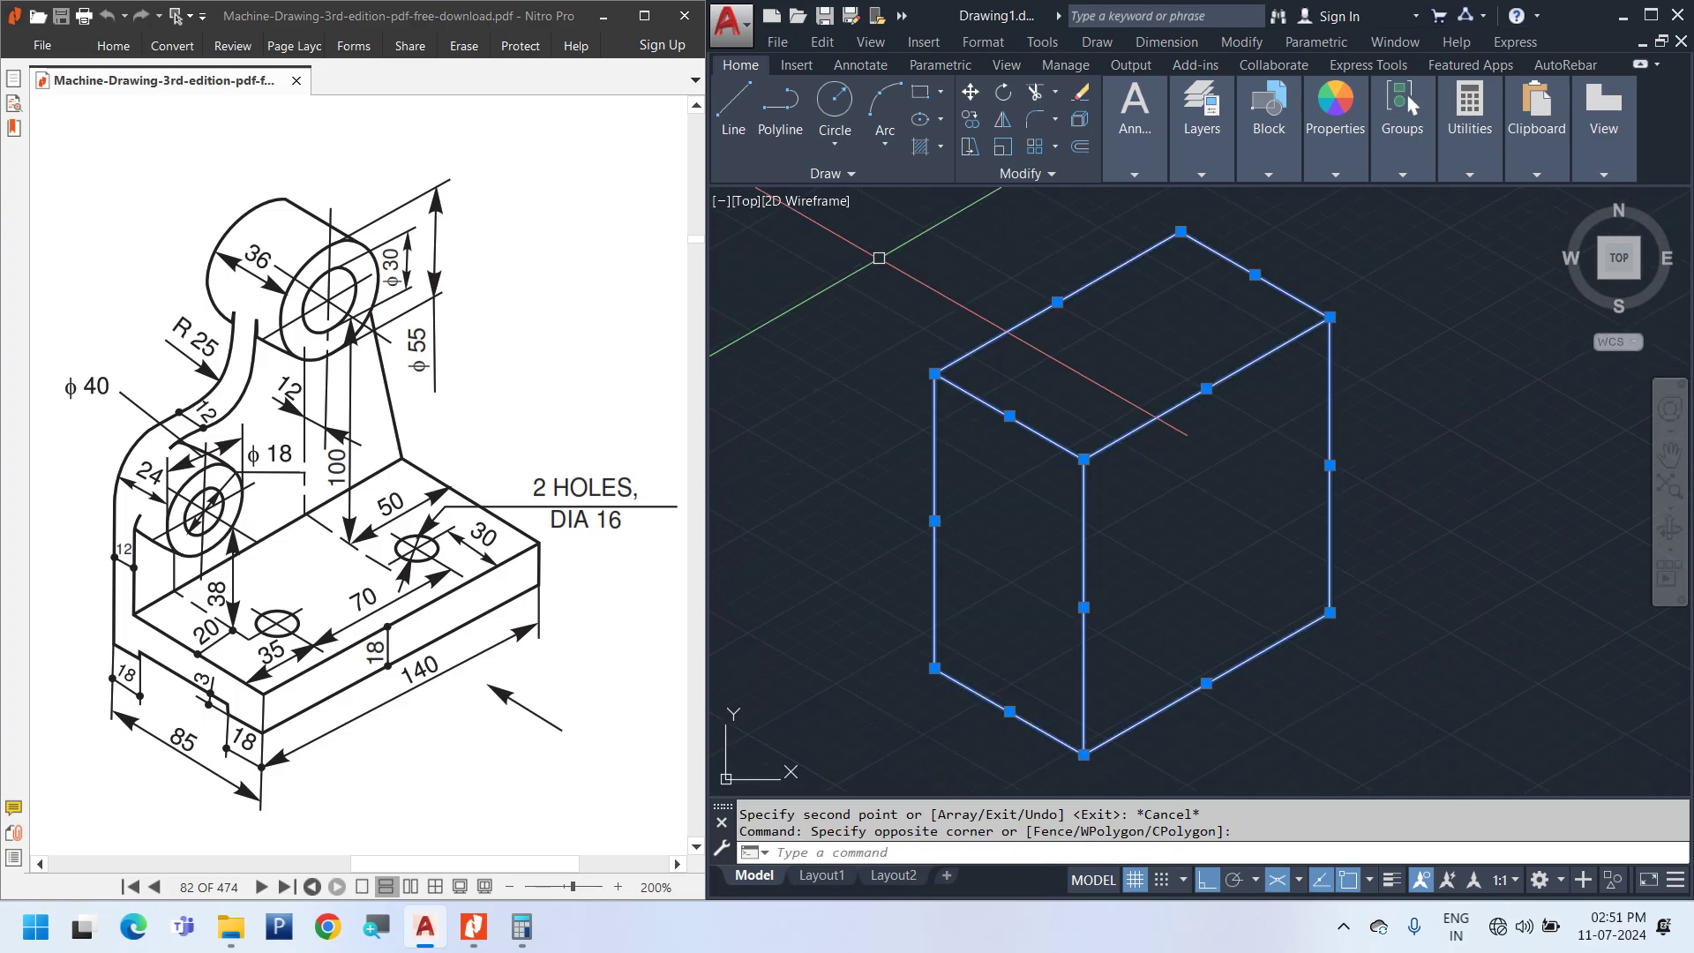
click(1347, 156)
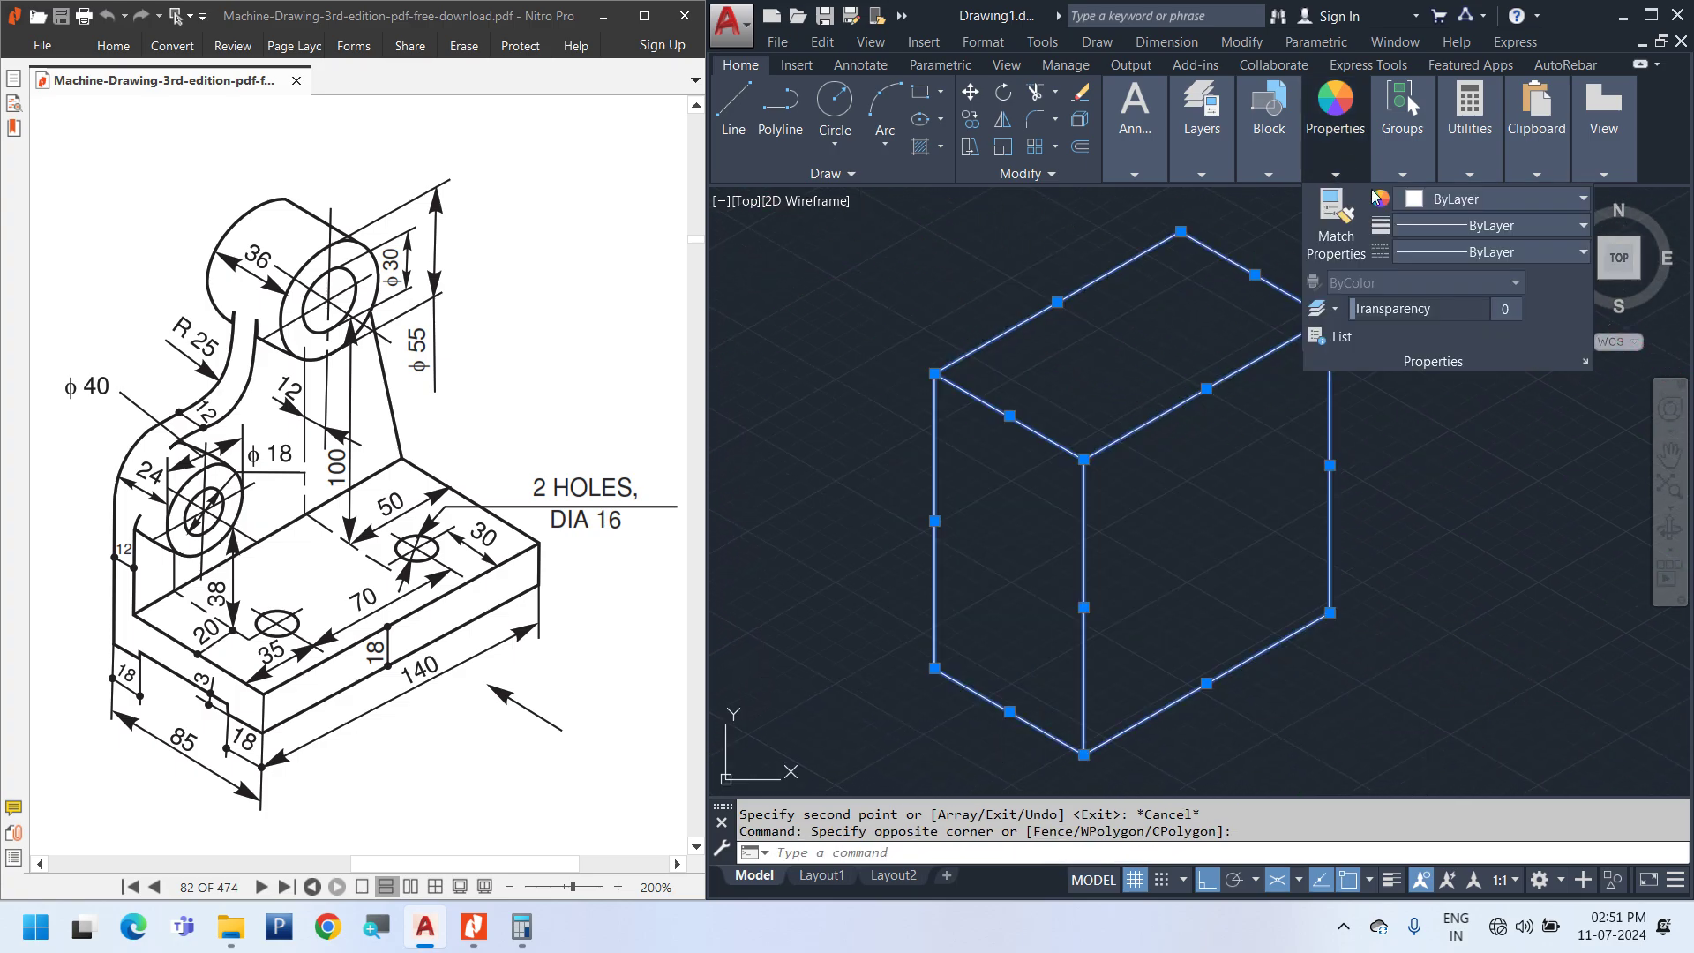
click(1437, 200)
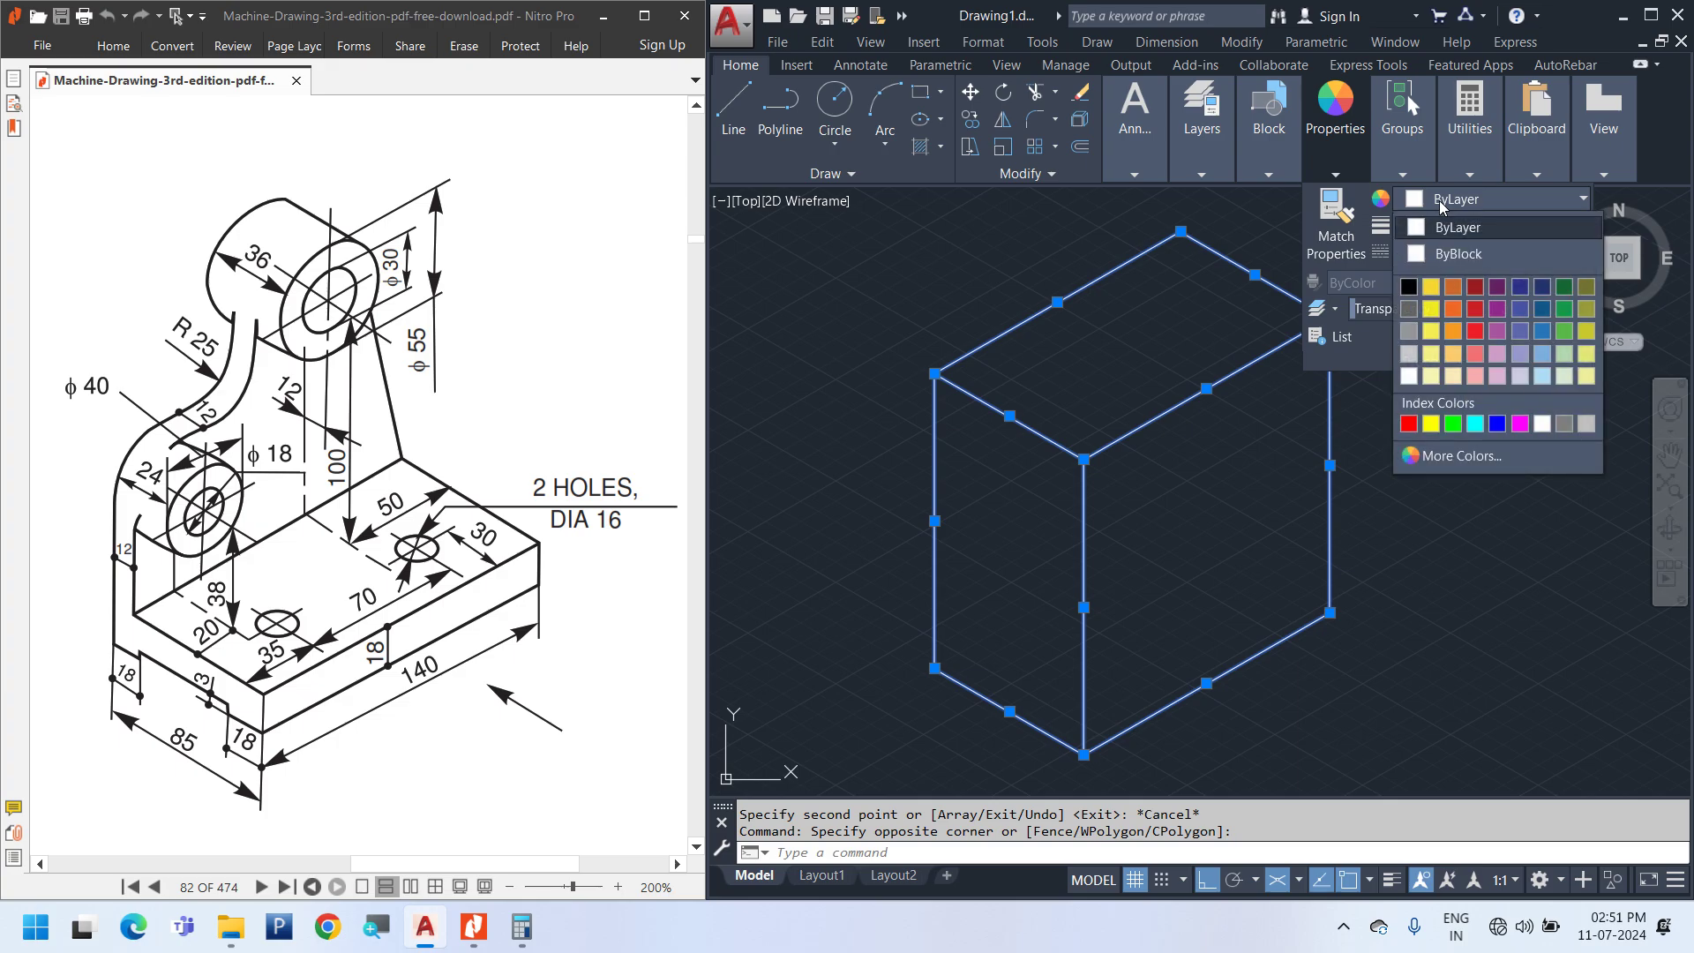
click(1565, 423)
key(Escape)
key(Escape)
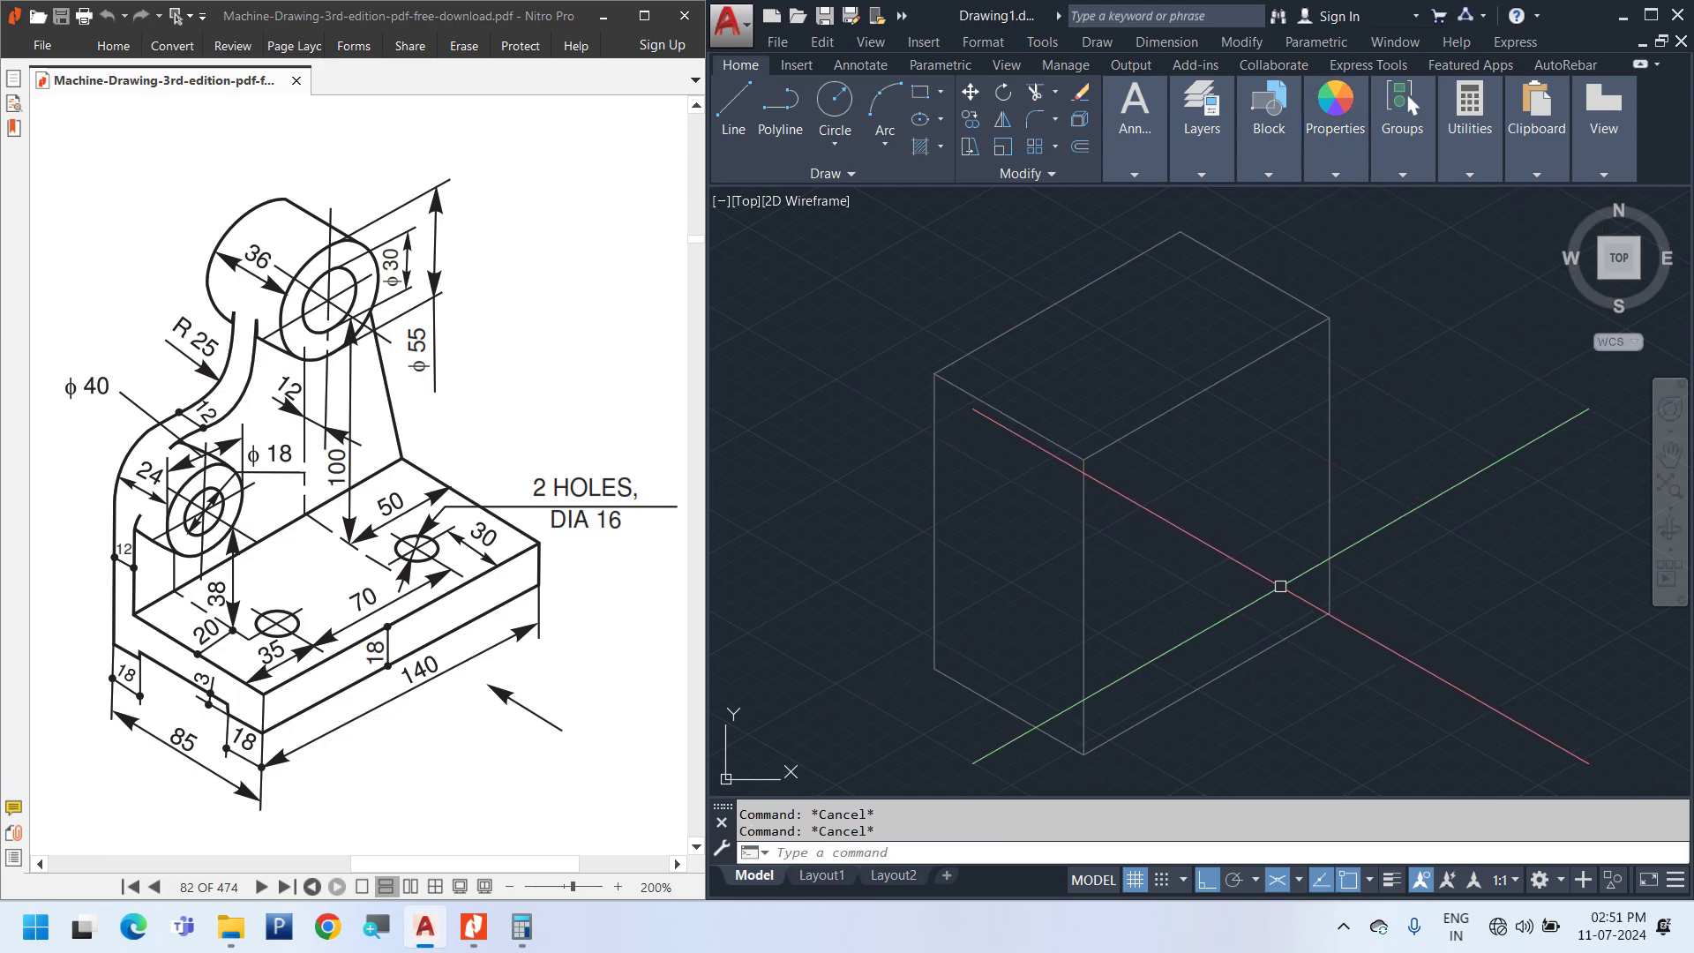
Check the current drawing colour and study the bracket's base dimensions in the PDF
middle_drag(1279, 585, 1314, 566)
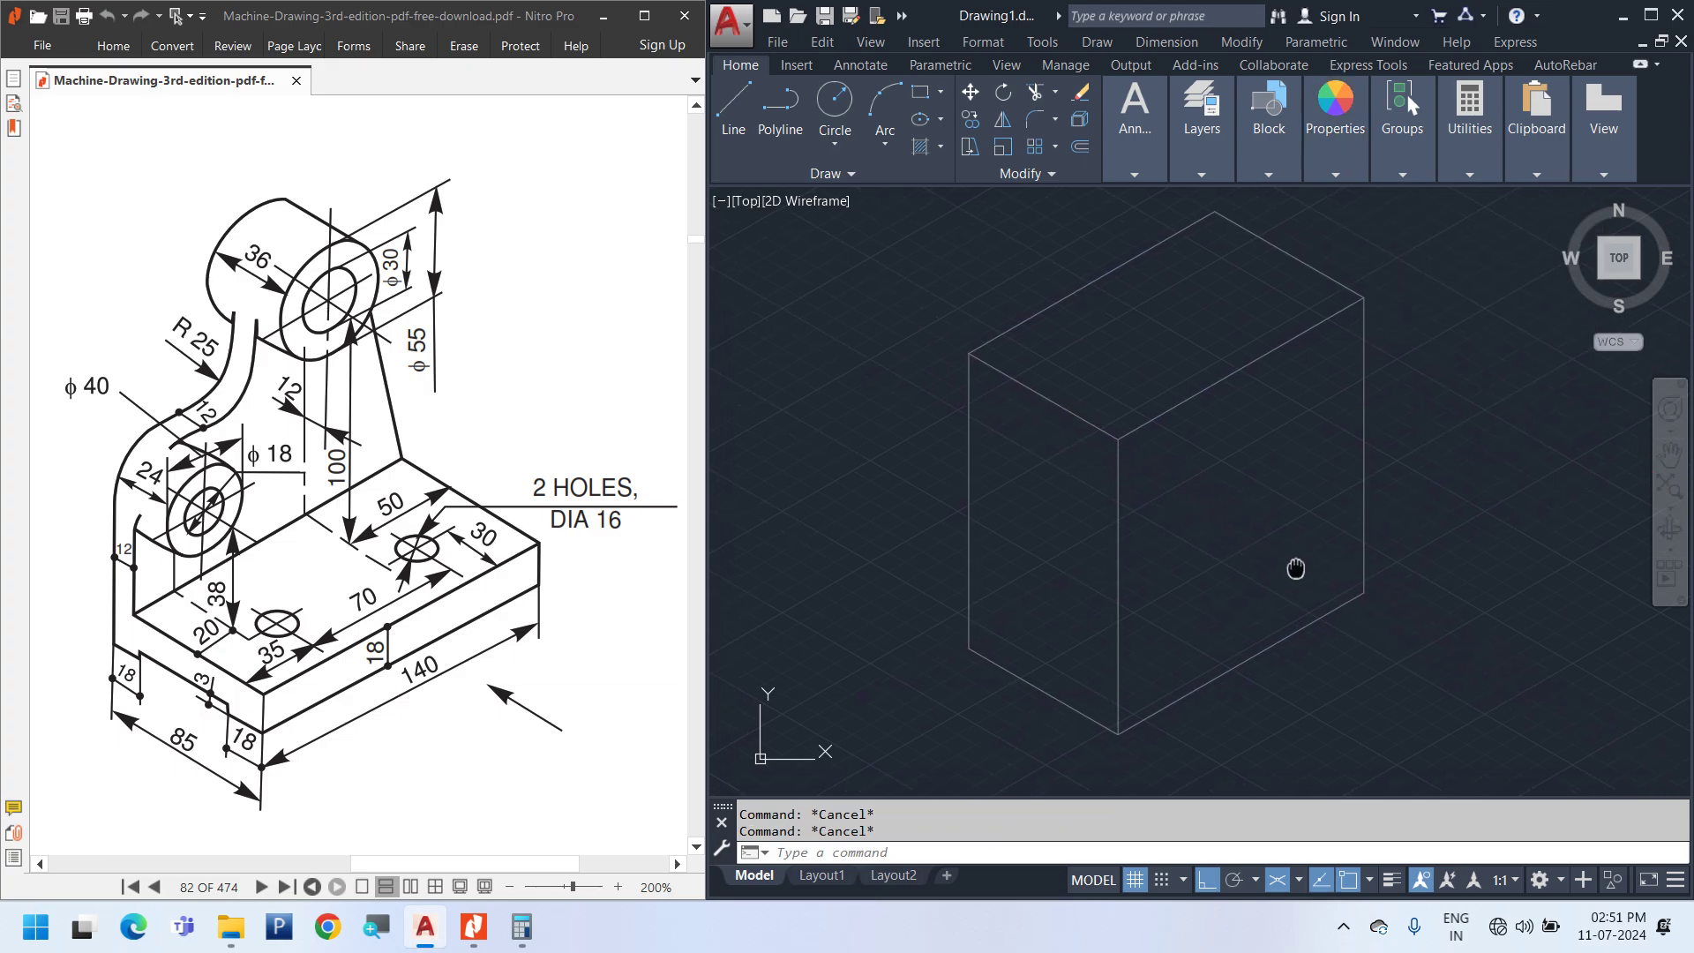
click(1402, 110)
mouse_move(1339, 123)
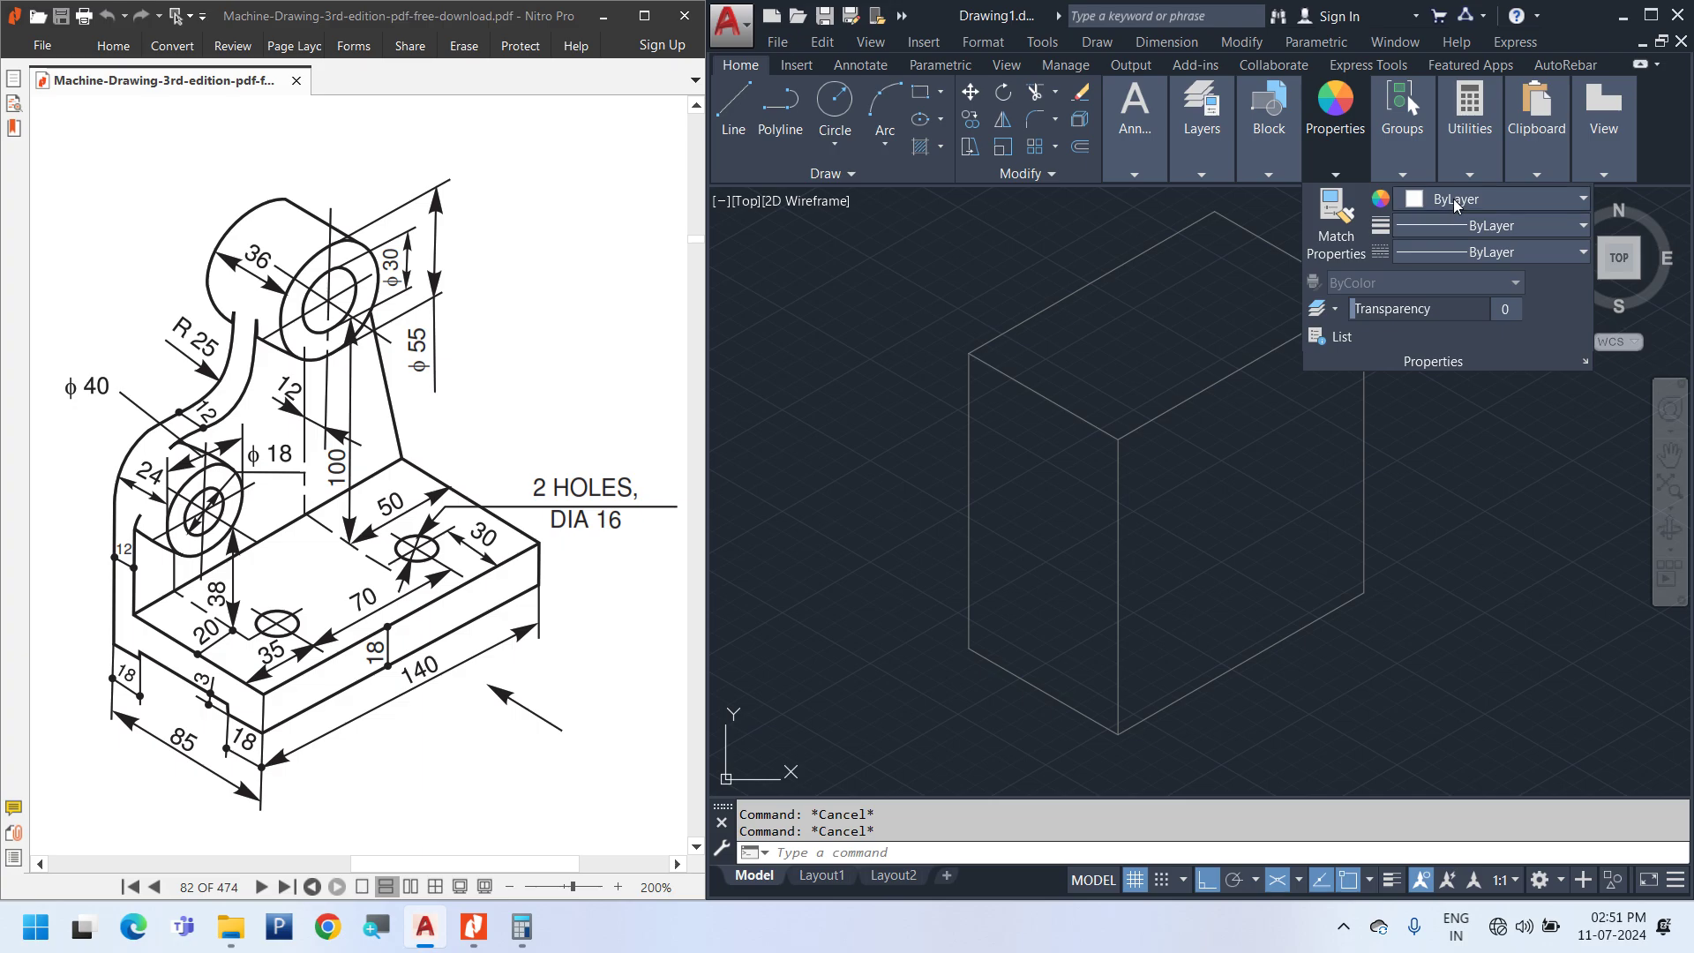
click(873, 397)
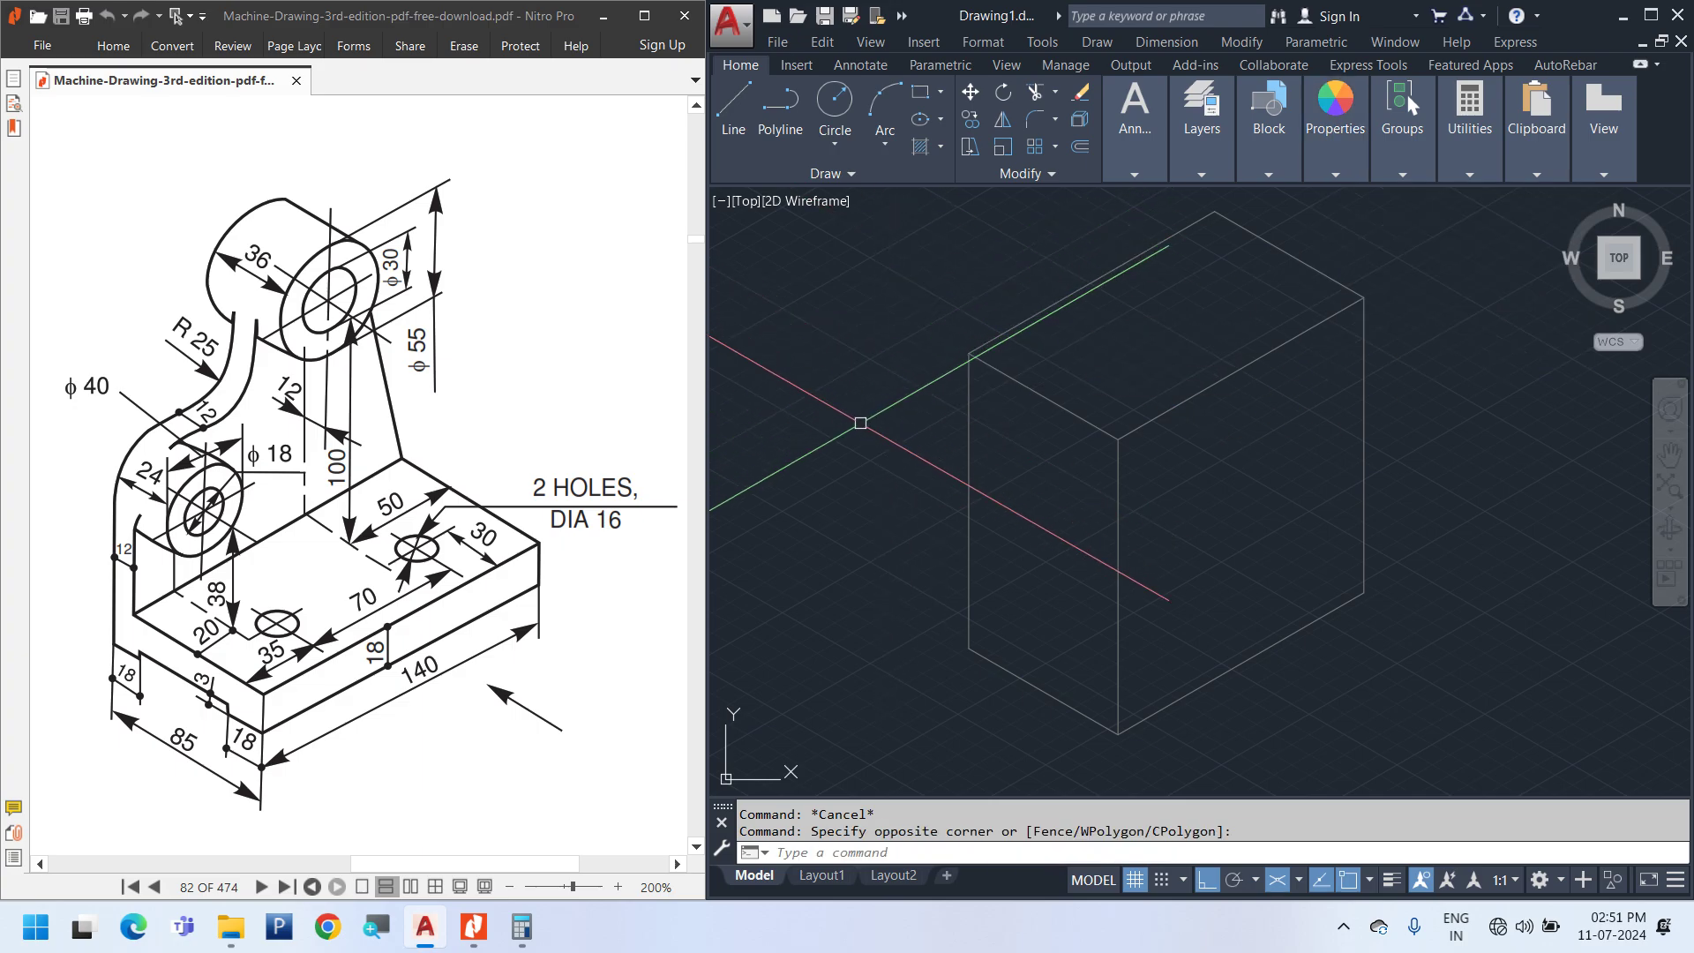
click(325, 368)
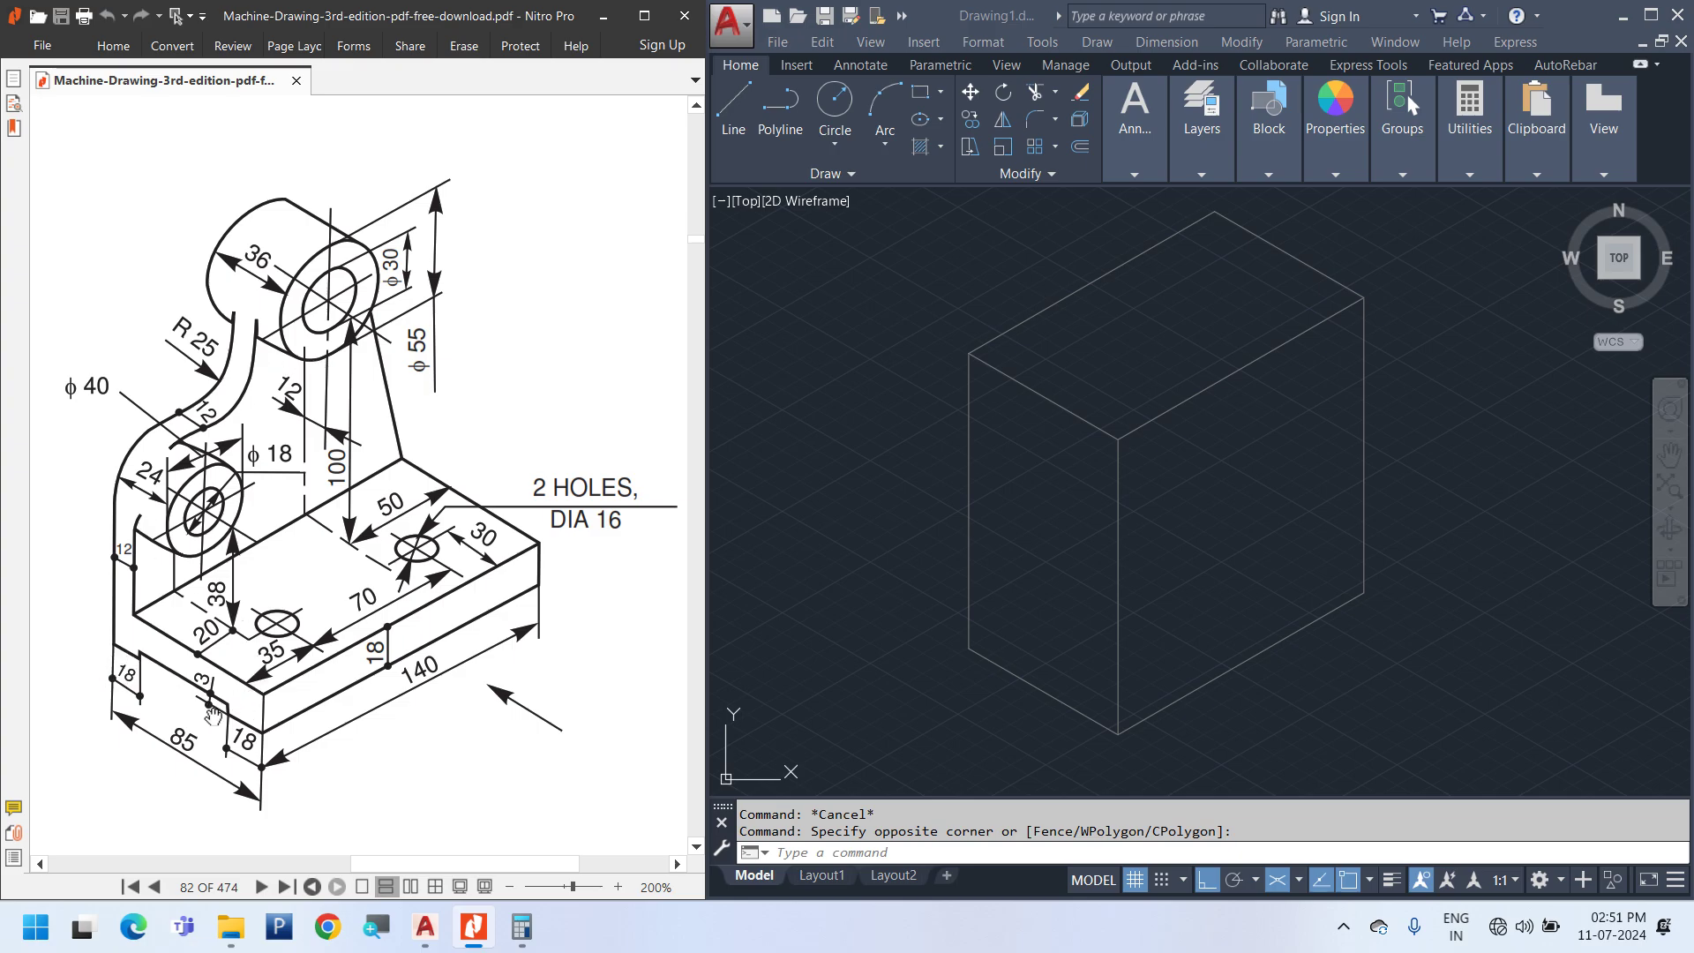
click(1158, 596)
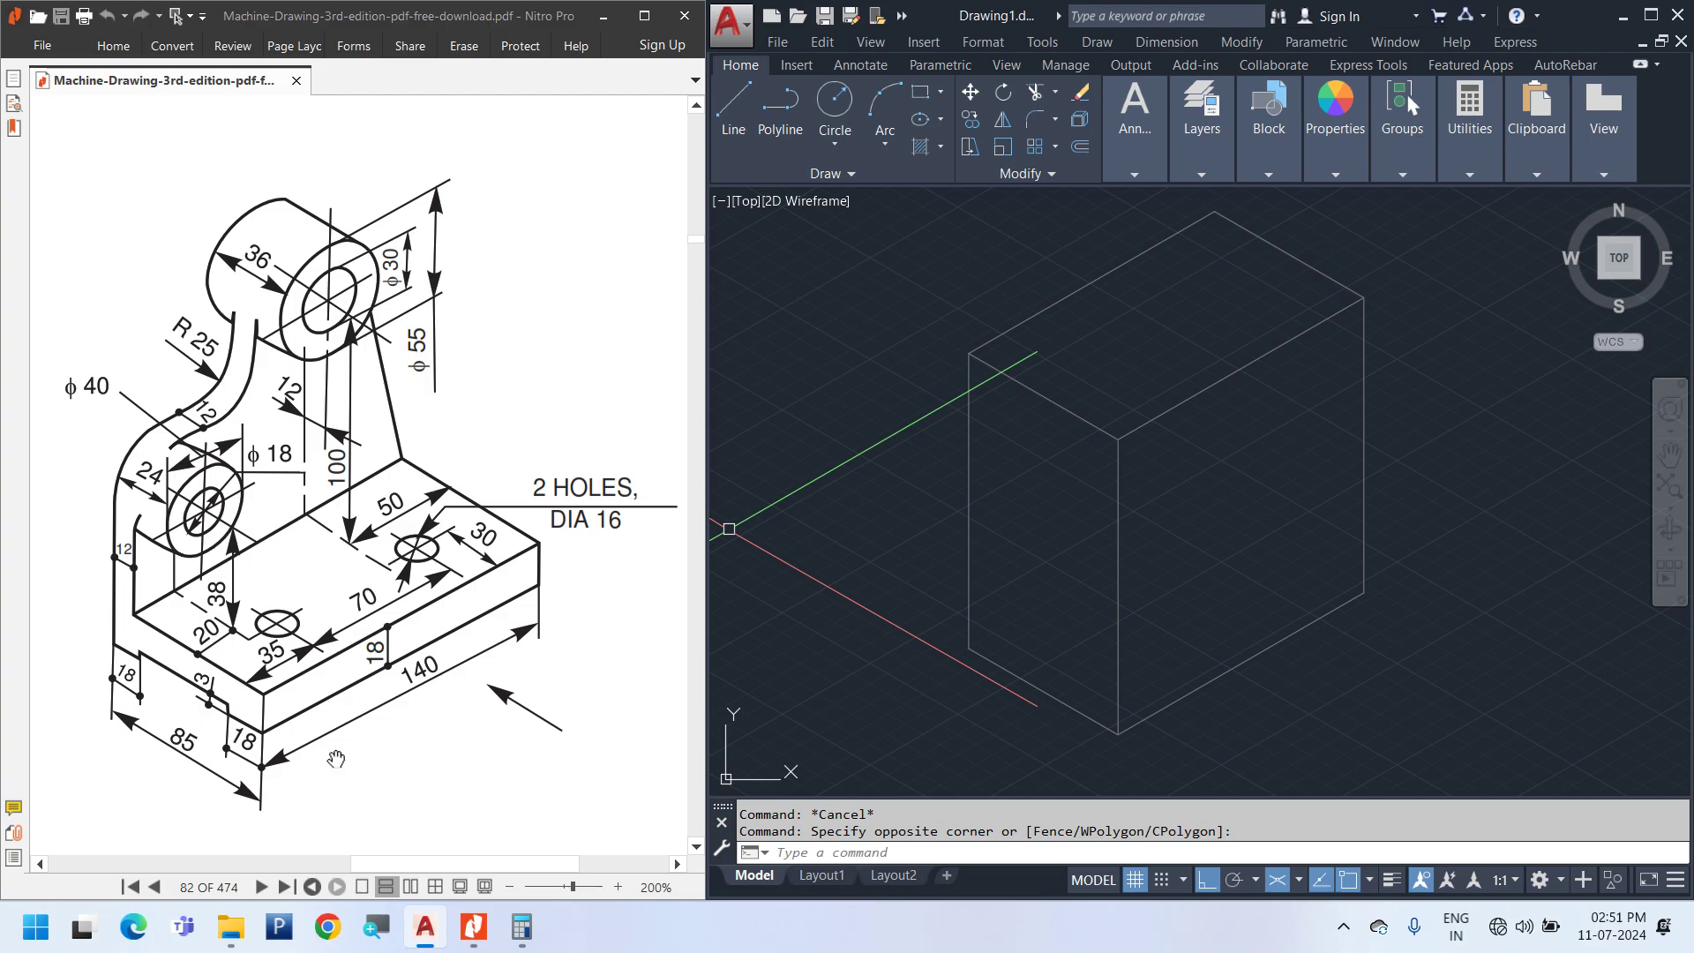
click(405, 748)
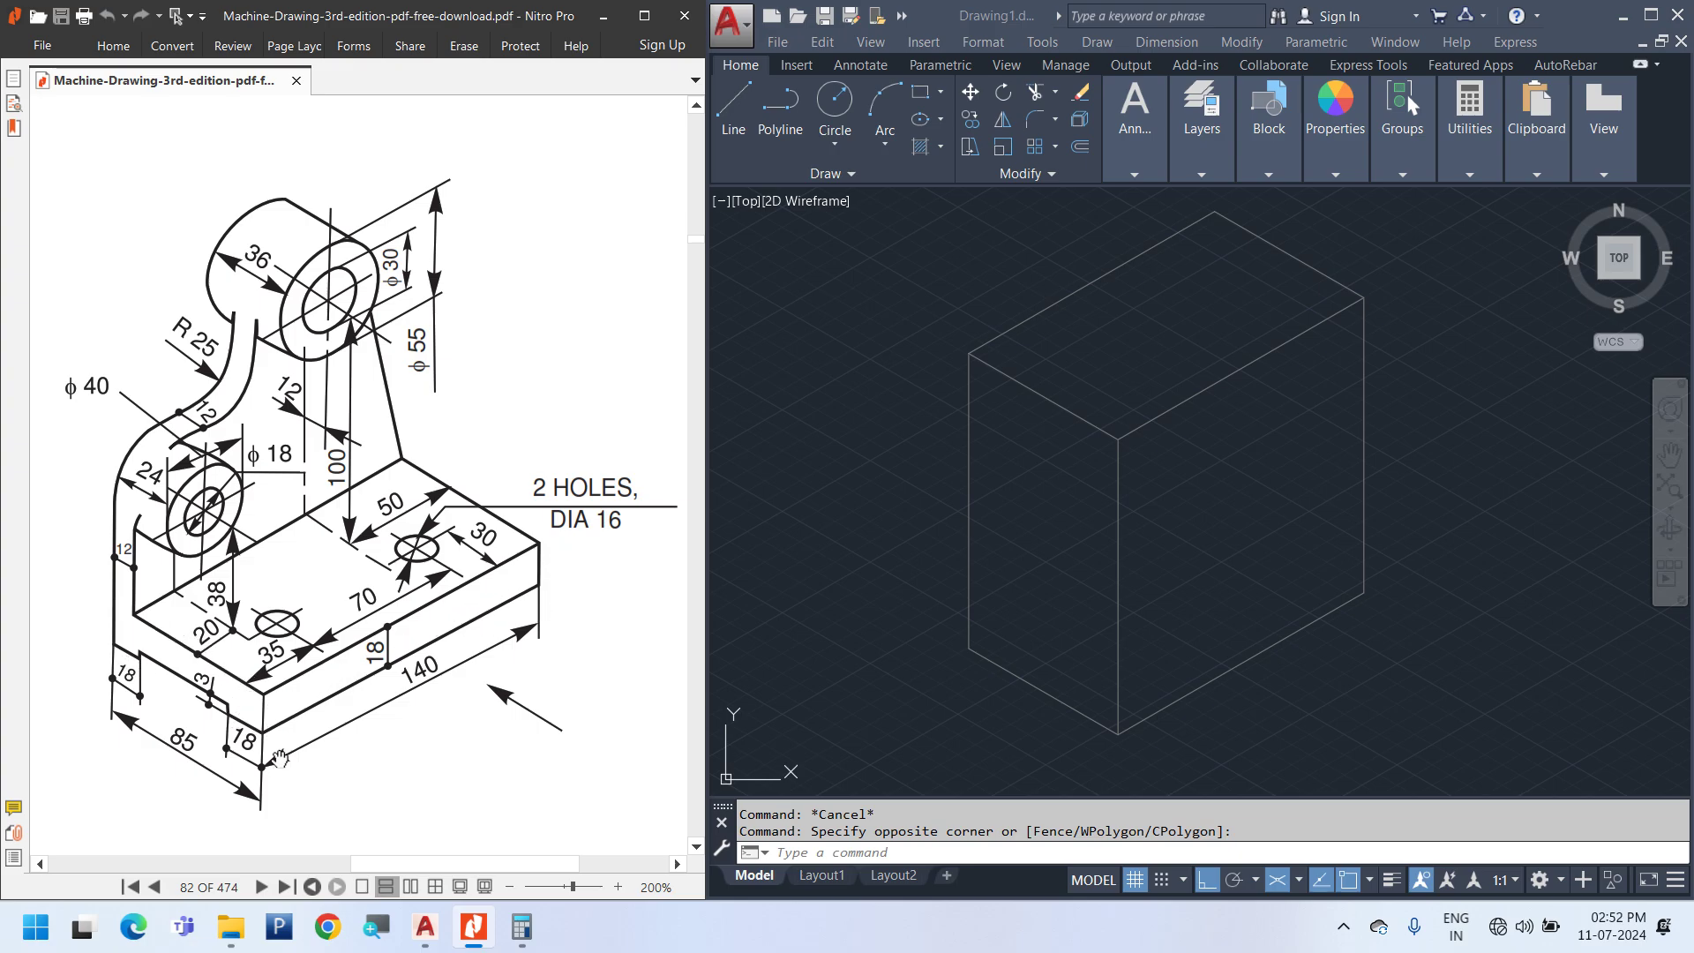
click(1122, 708)
In the right isoplane, draw a 140-long line from the box's front bottom corner along the right base edge
middle_drag(1122, 708, 1097, 668)
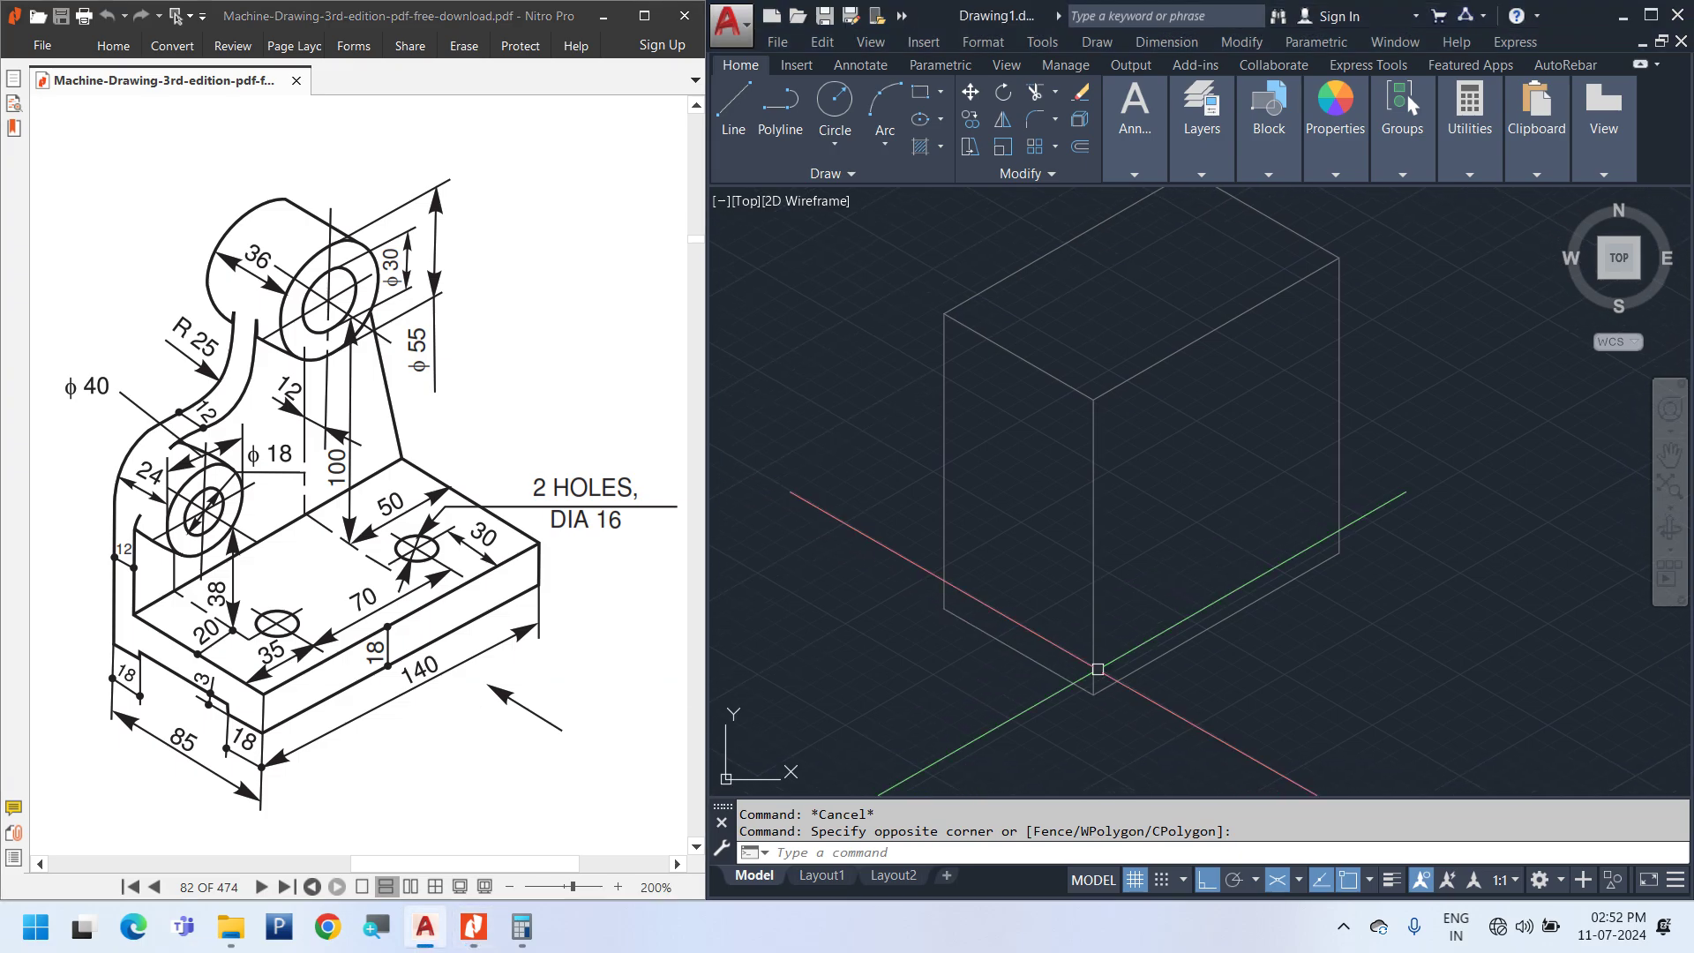
key(F5)
middle_drag(1094, 672, 938, 662)
text(L)
key(Return)
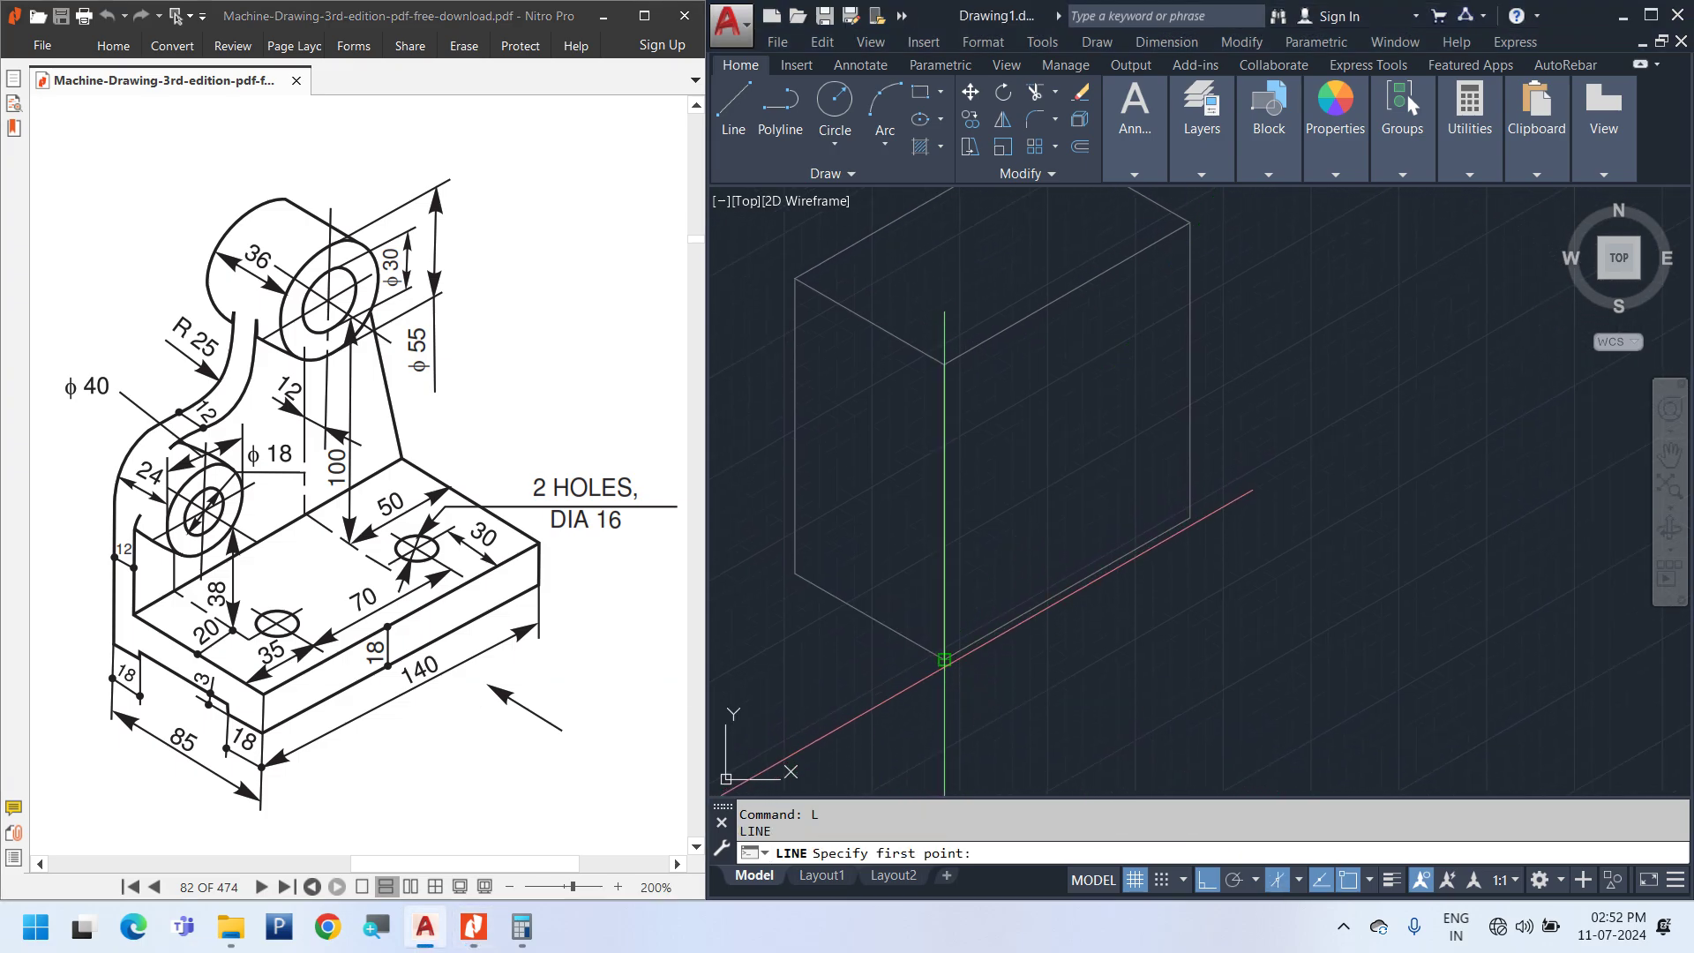
click(943, 680)
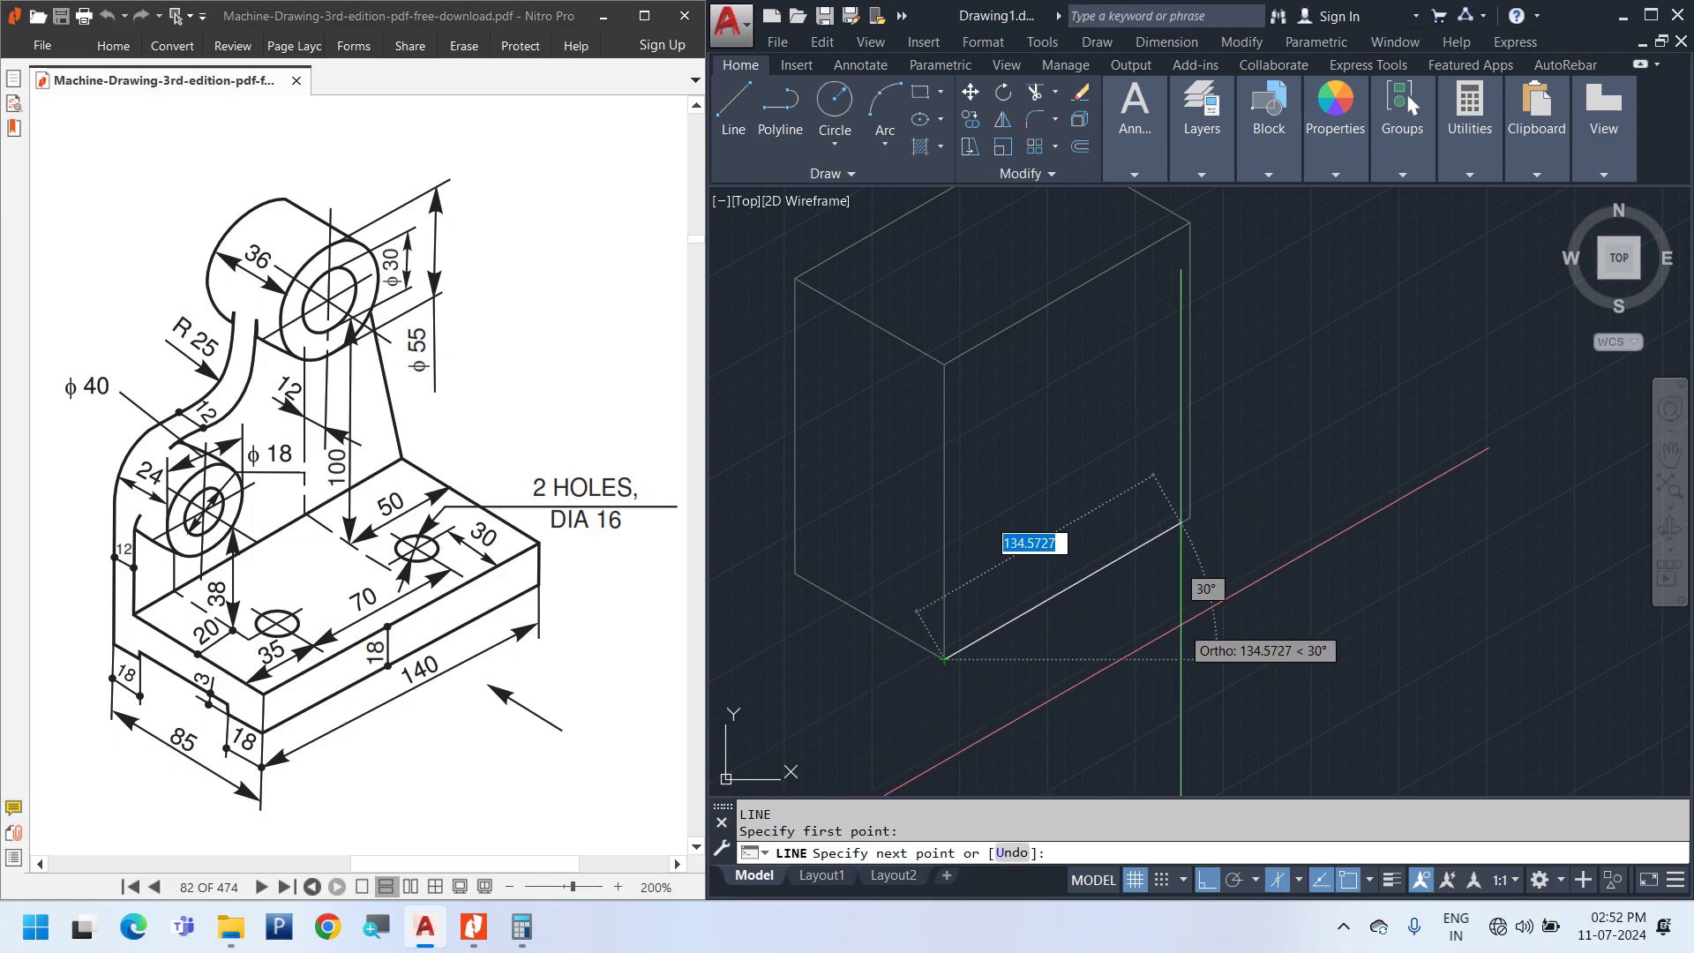
text(140)
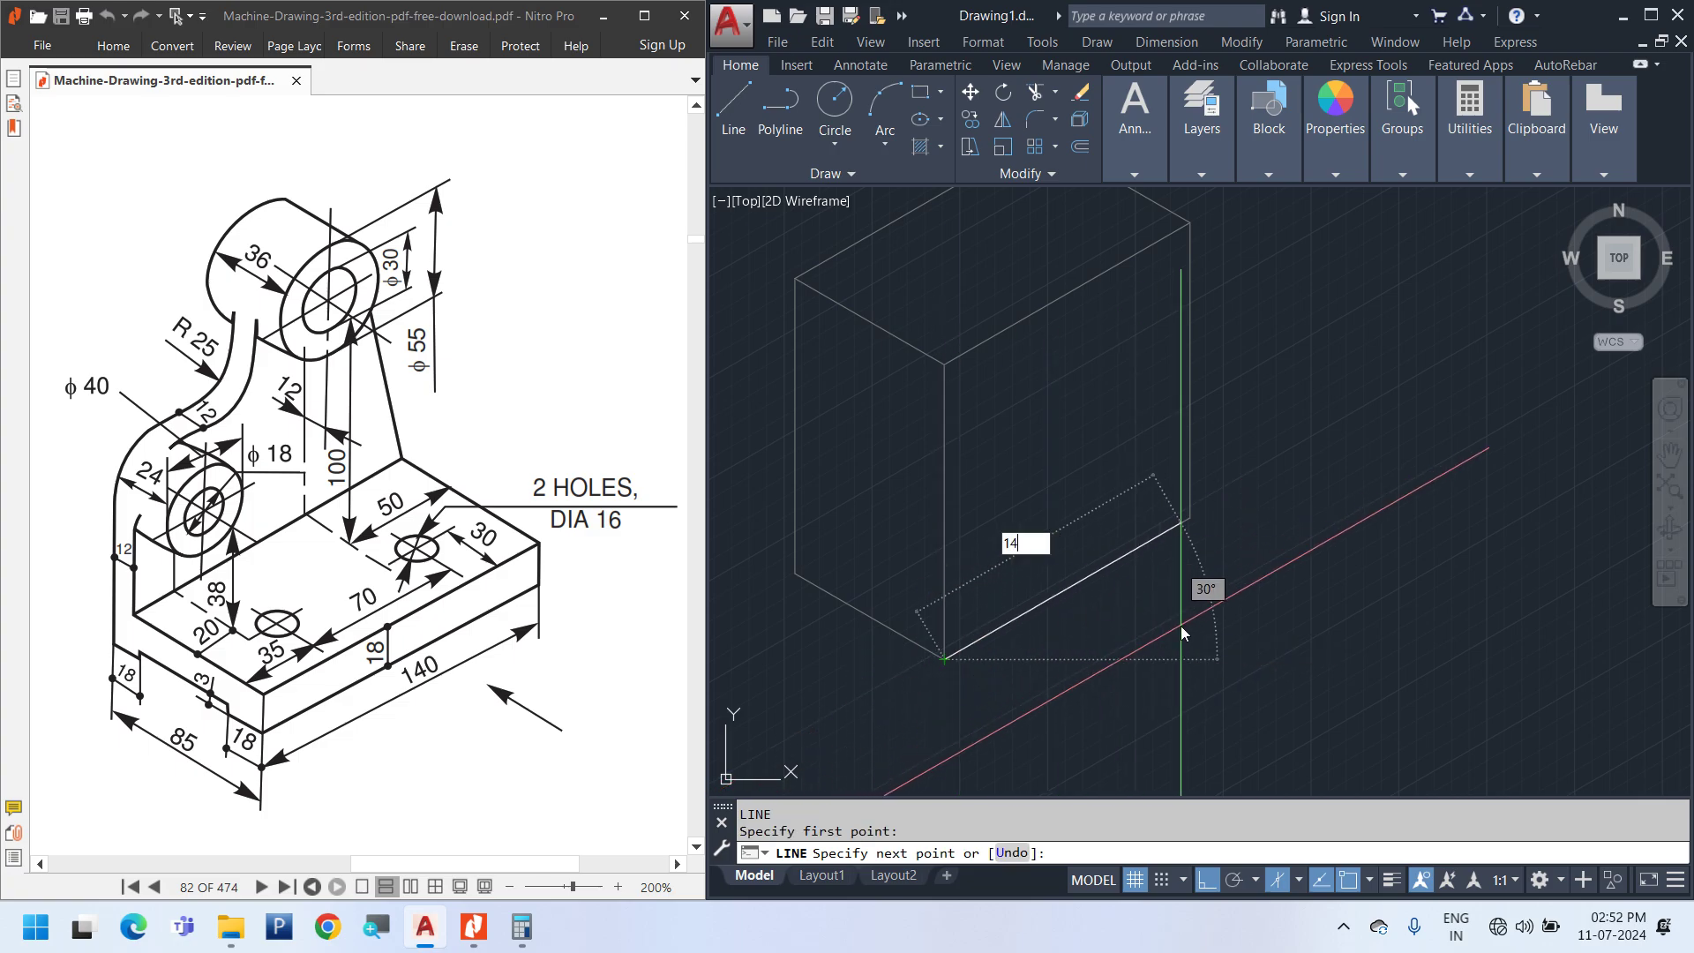
key(Return)
Continue the line 18 upward, and back parallel to the base edge until it passes the front vertical edge
middle_drag(1261, 397, 1253, 434)
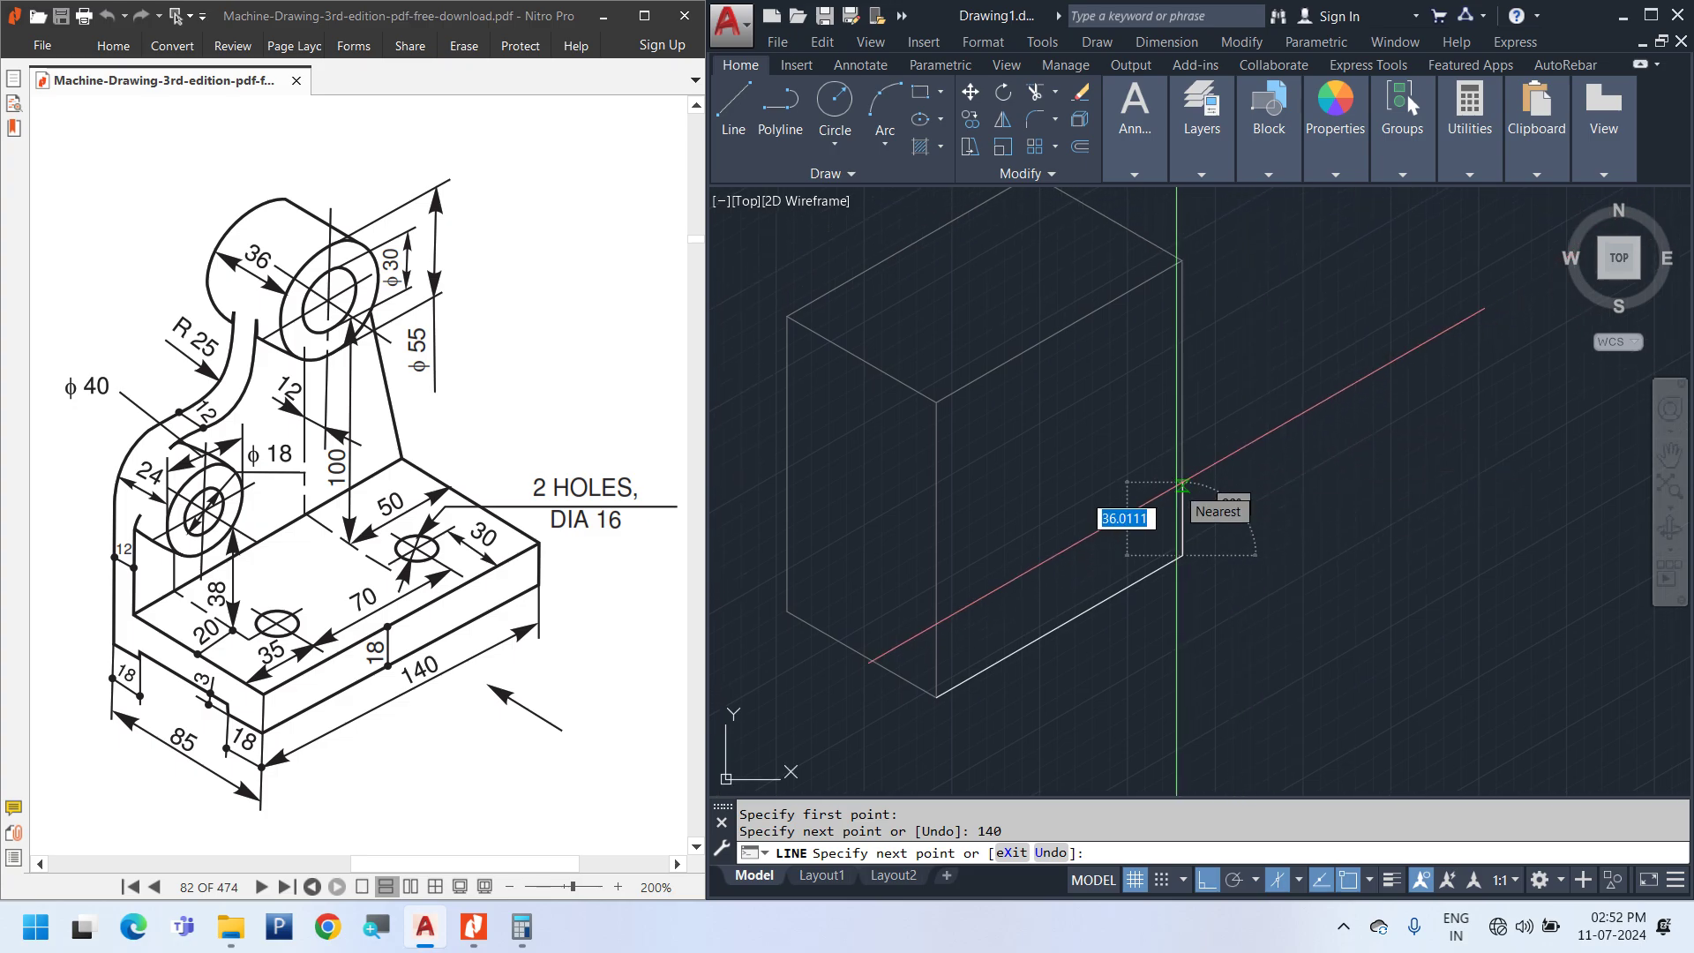
text(18)
key(Return)
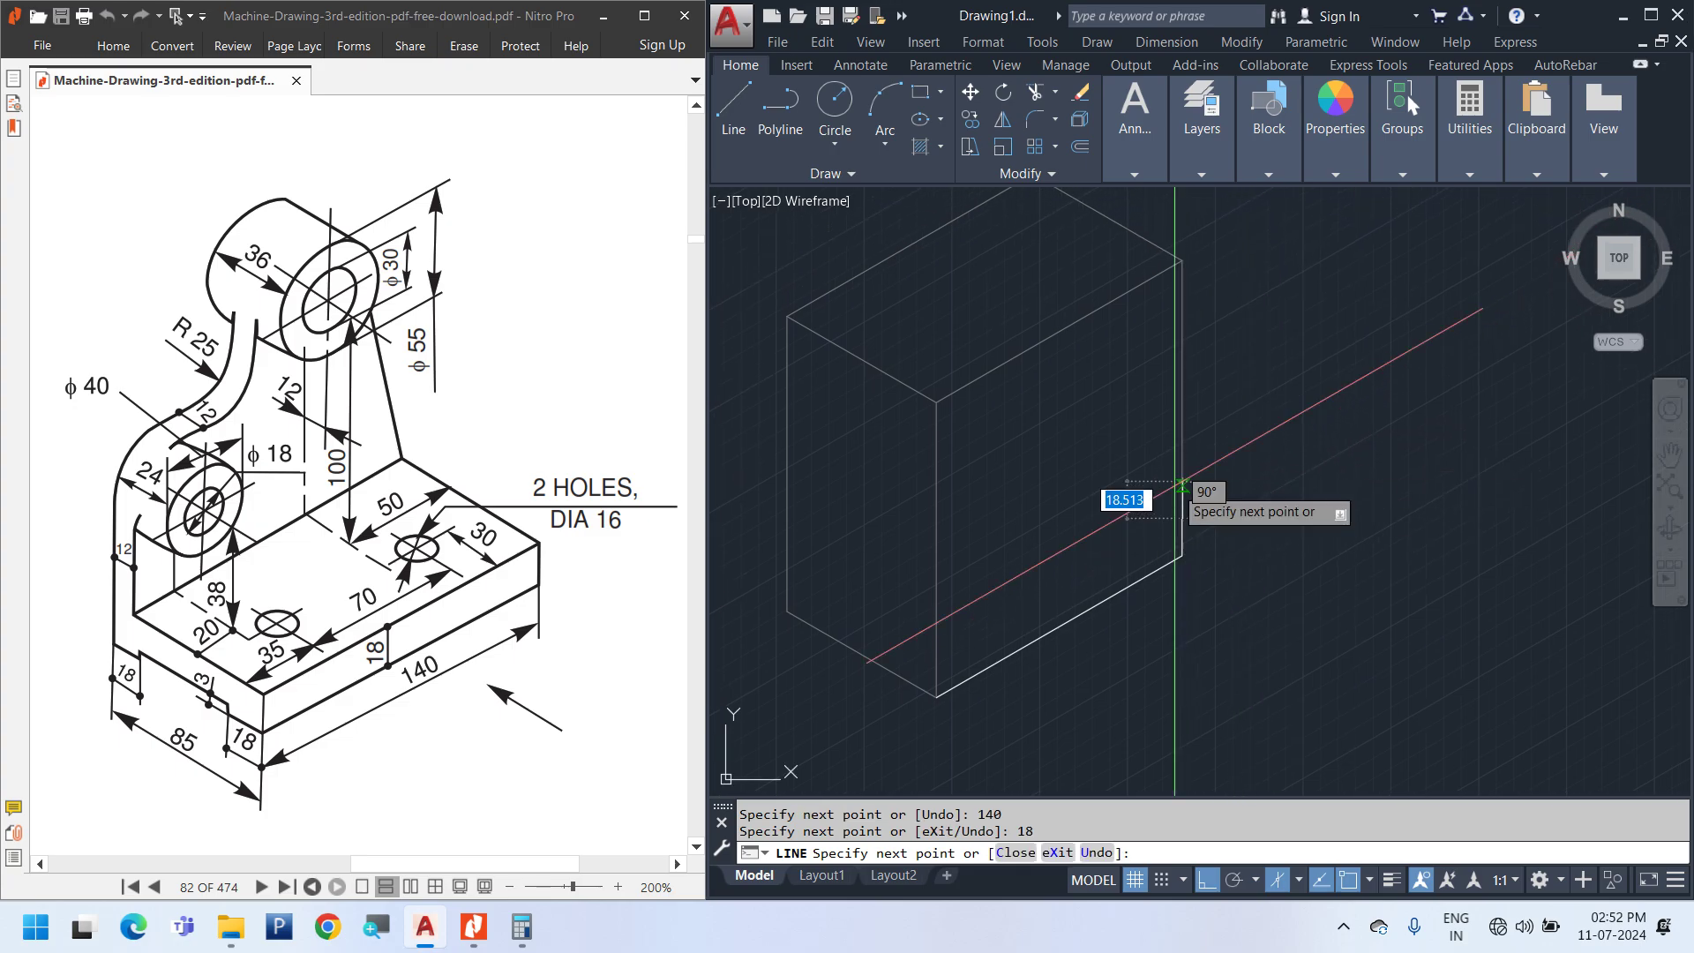
scroll(1003, 691, up, 6)
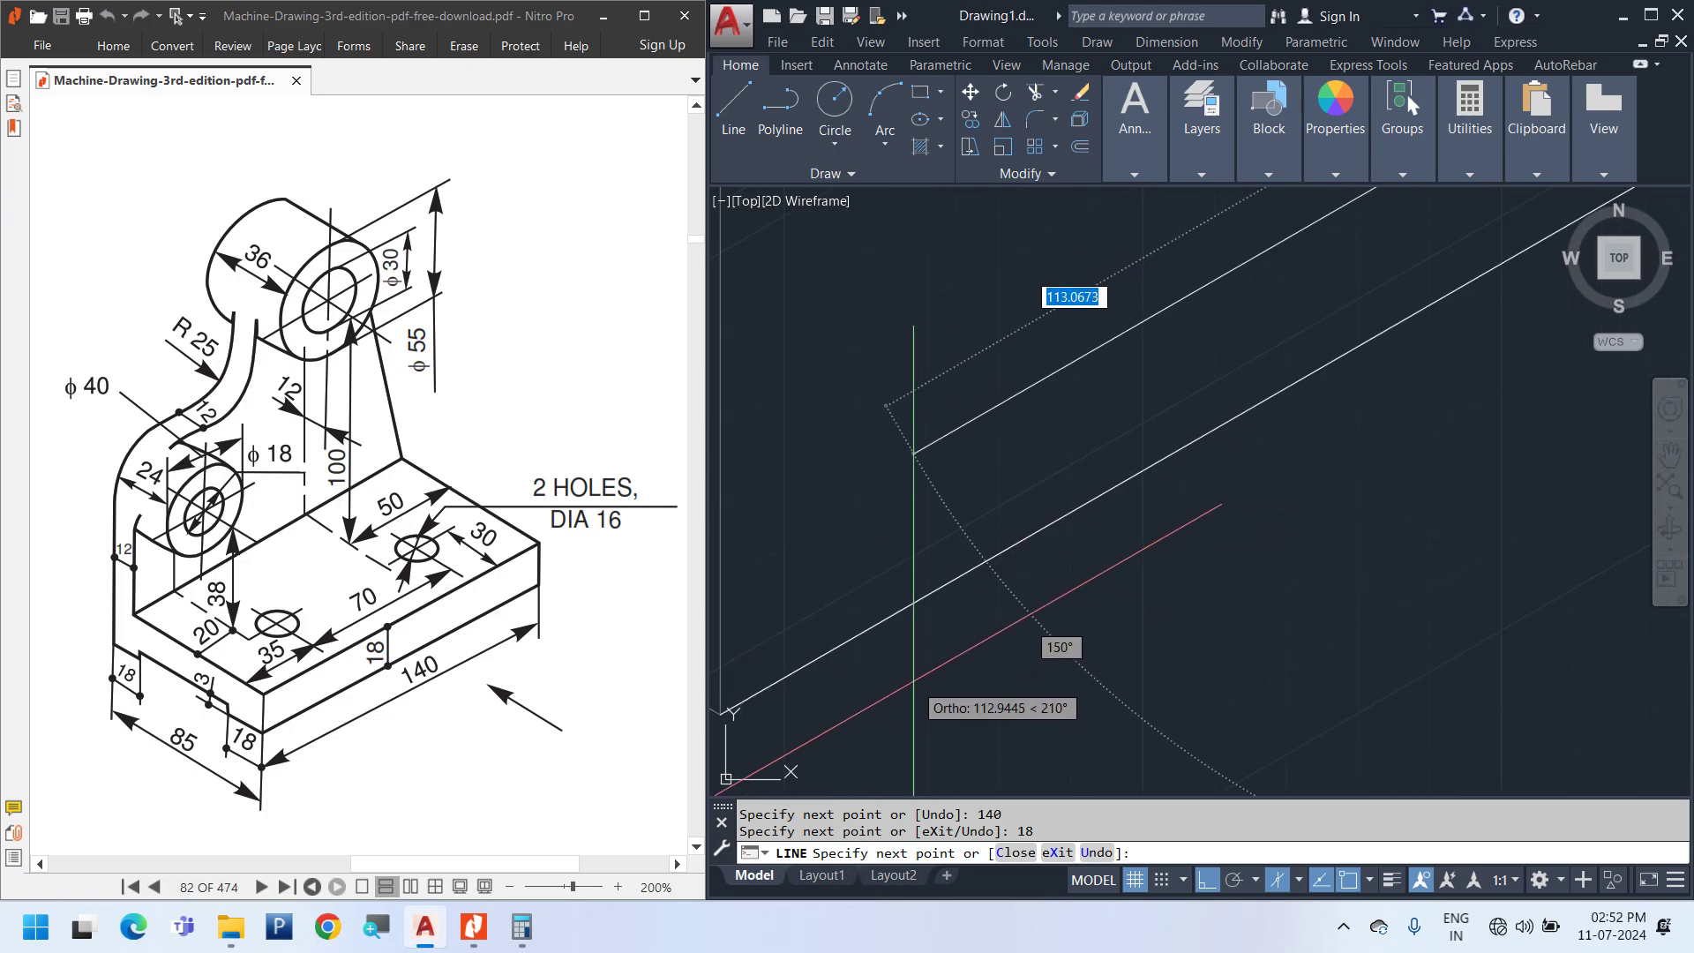
click(919, 669)
key(Escape)
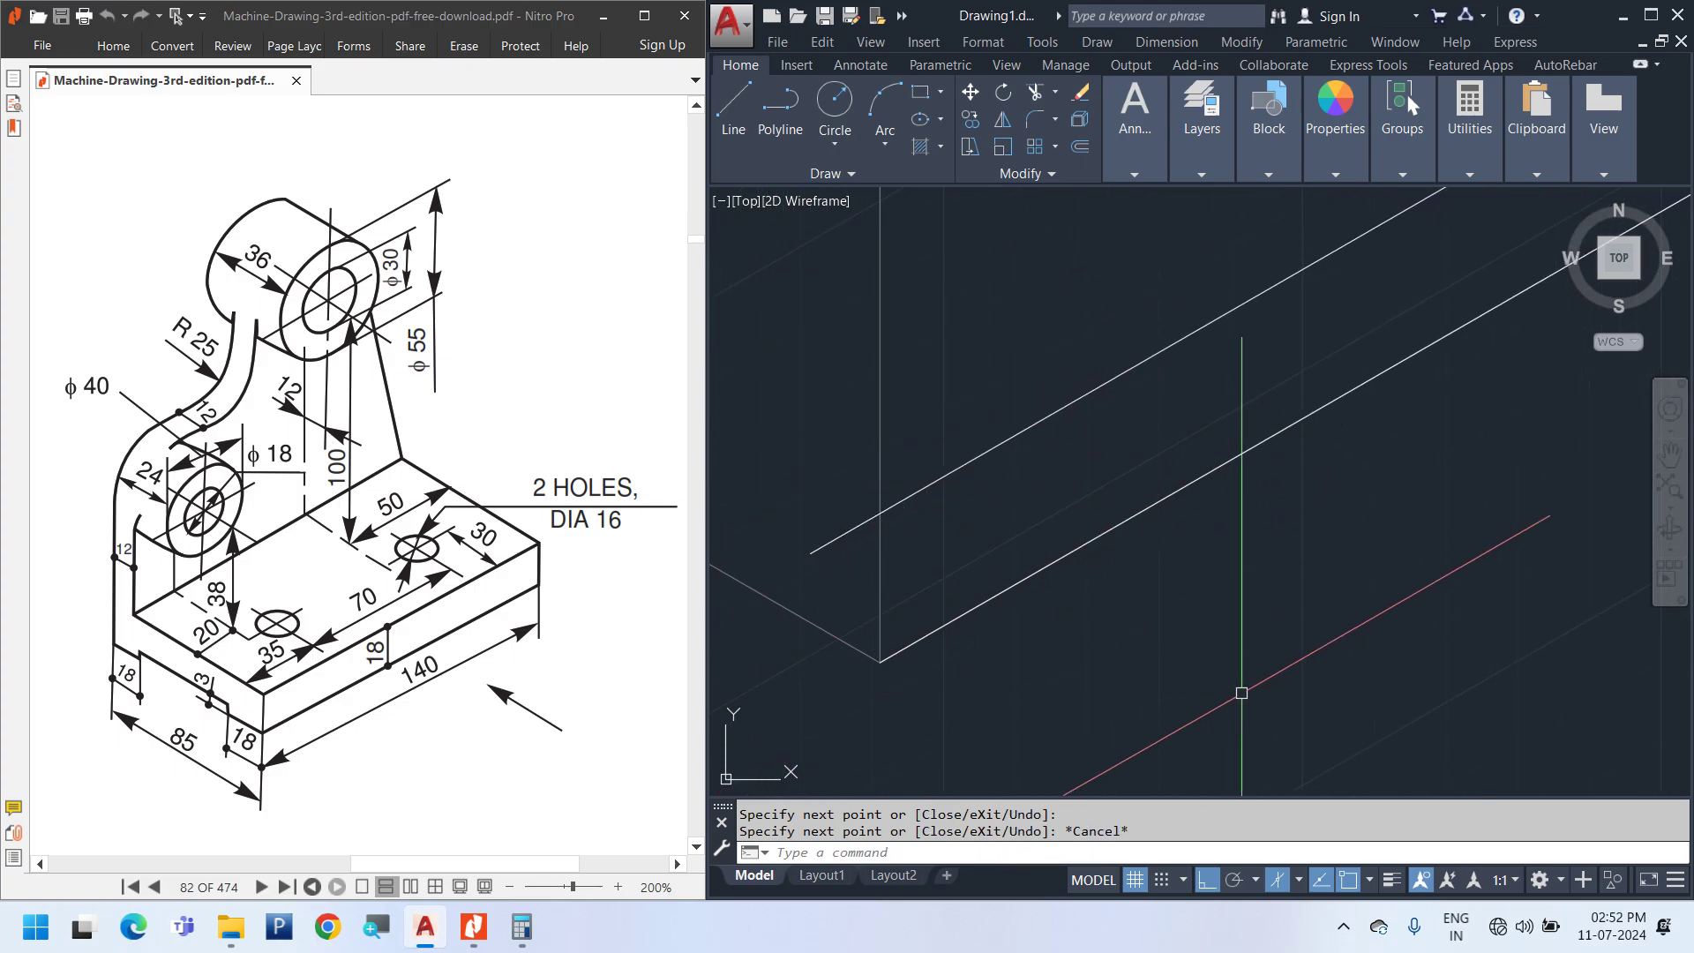
Trim the part of the upper base line that overshoots the front vertical edge
text(tr)
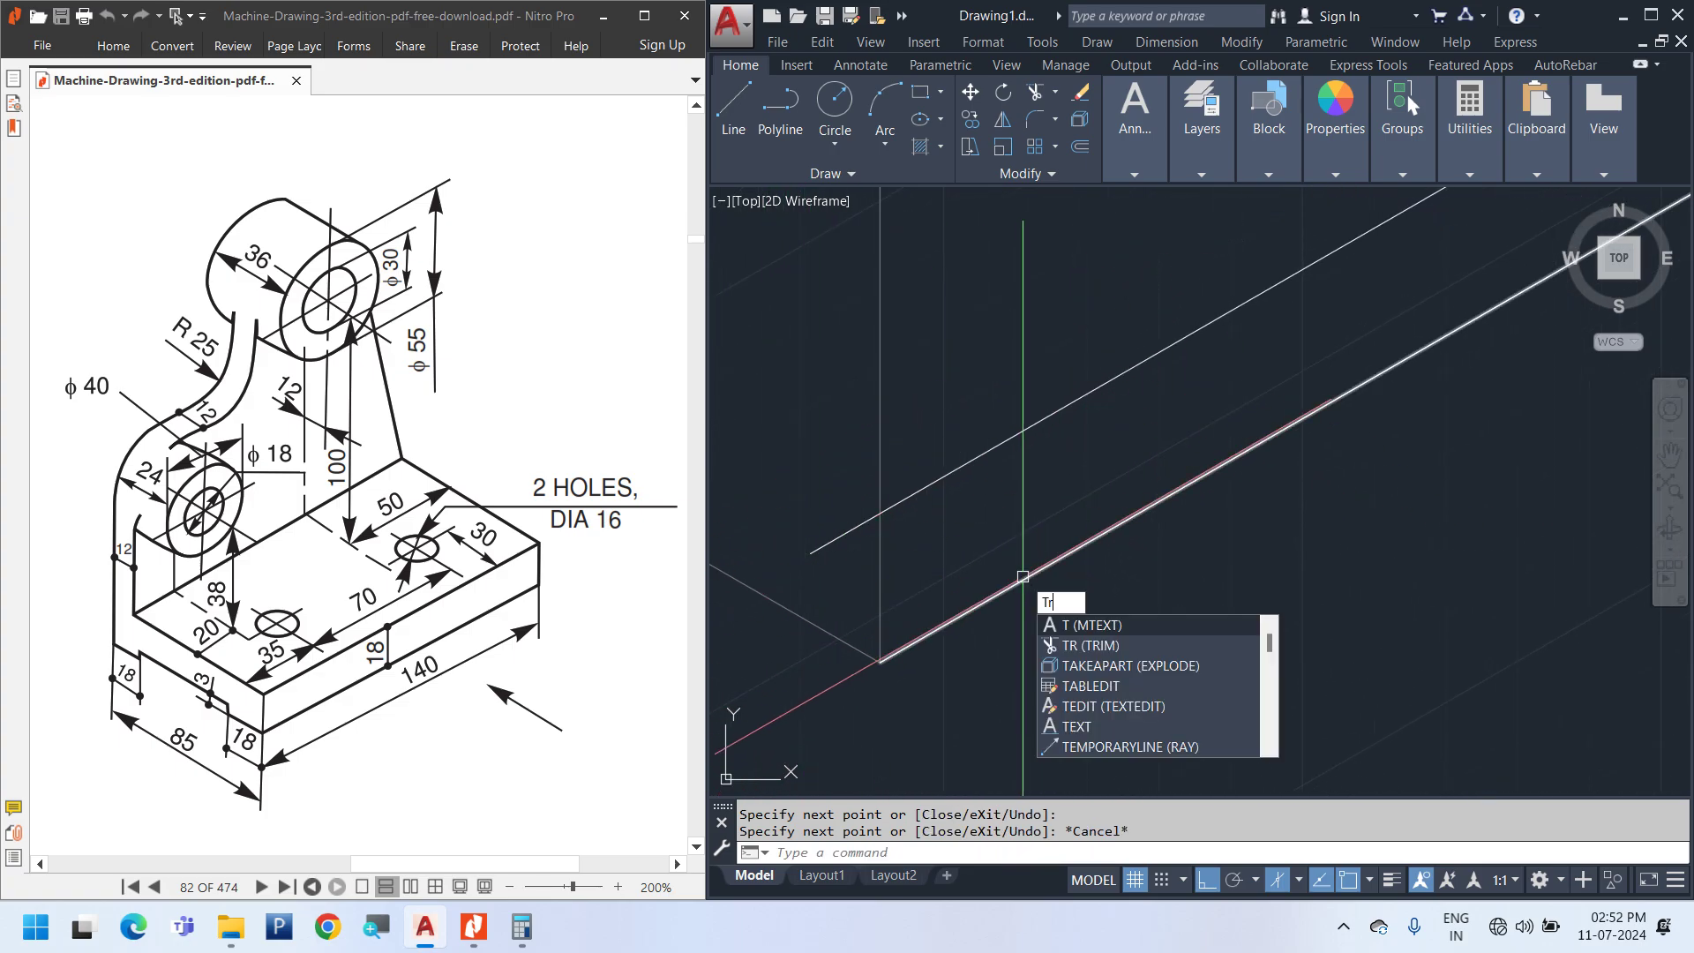
key(Return)
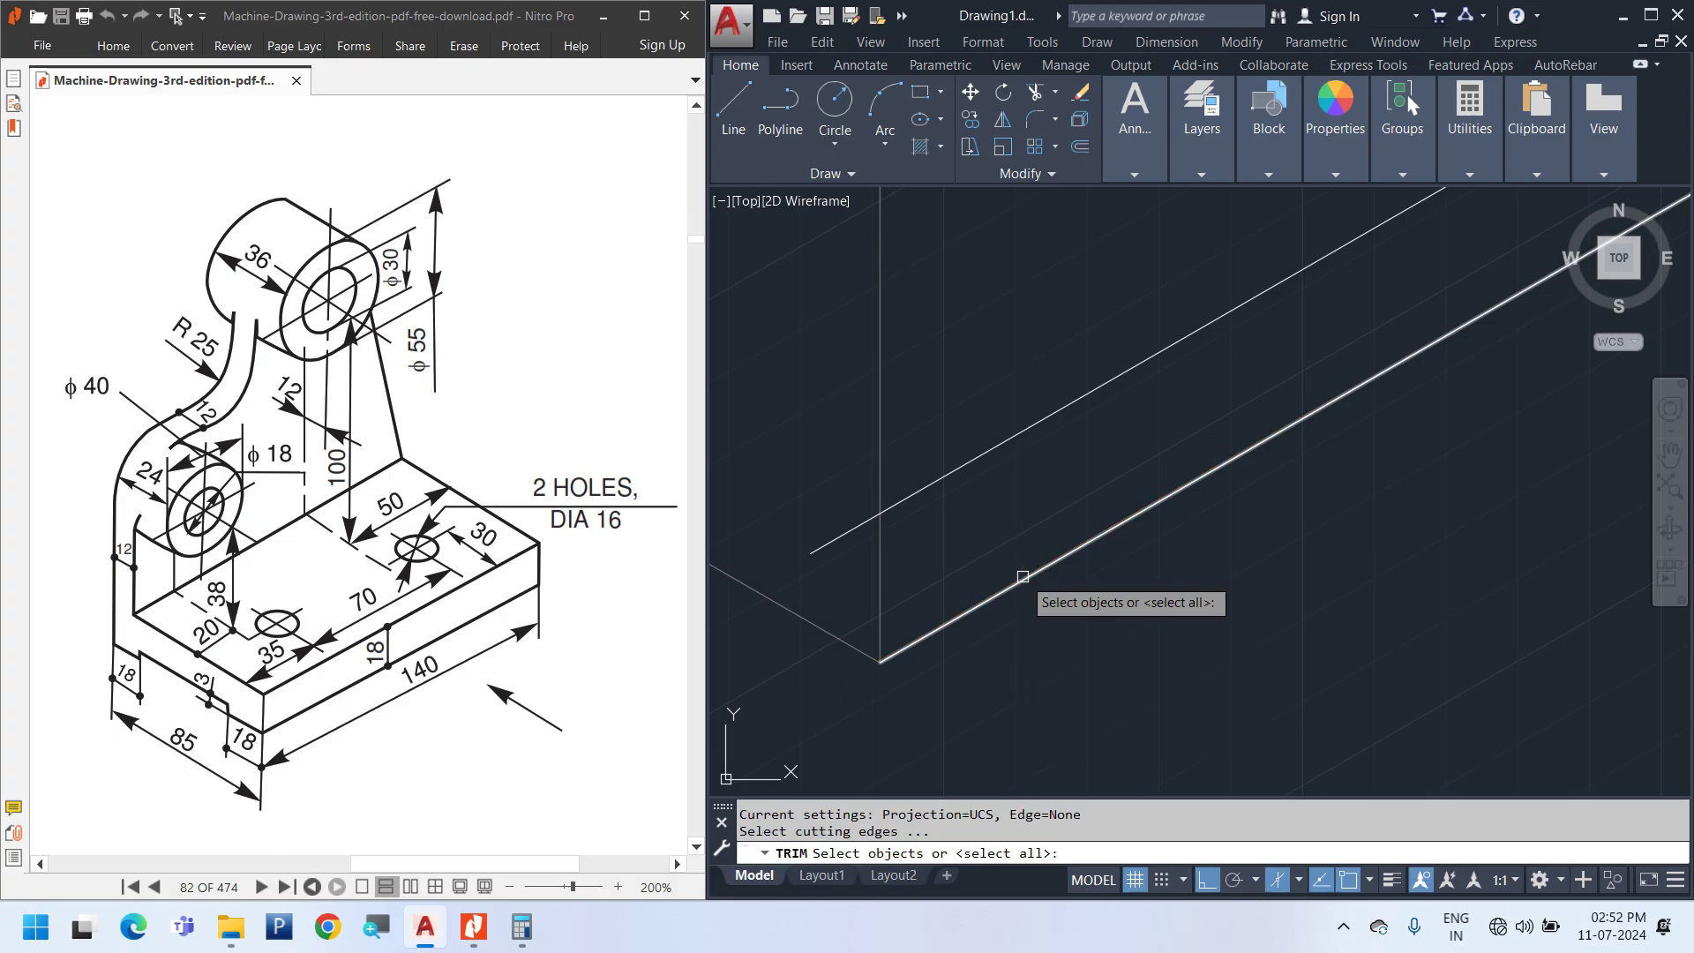
key(Return)
click(829, 542)
key(Escape)
Draw the front vertical line between the upper and lower base lines, closing the base plate's long side face
text(l)
key(Return)
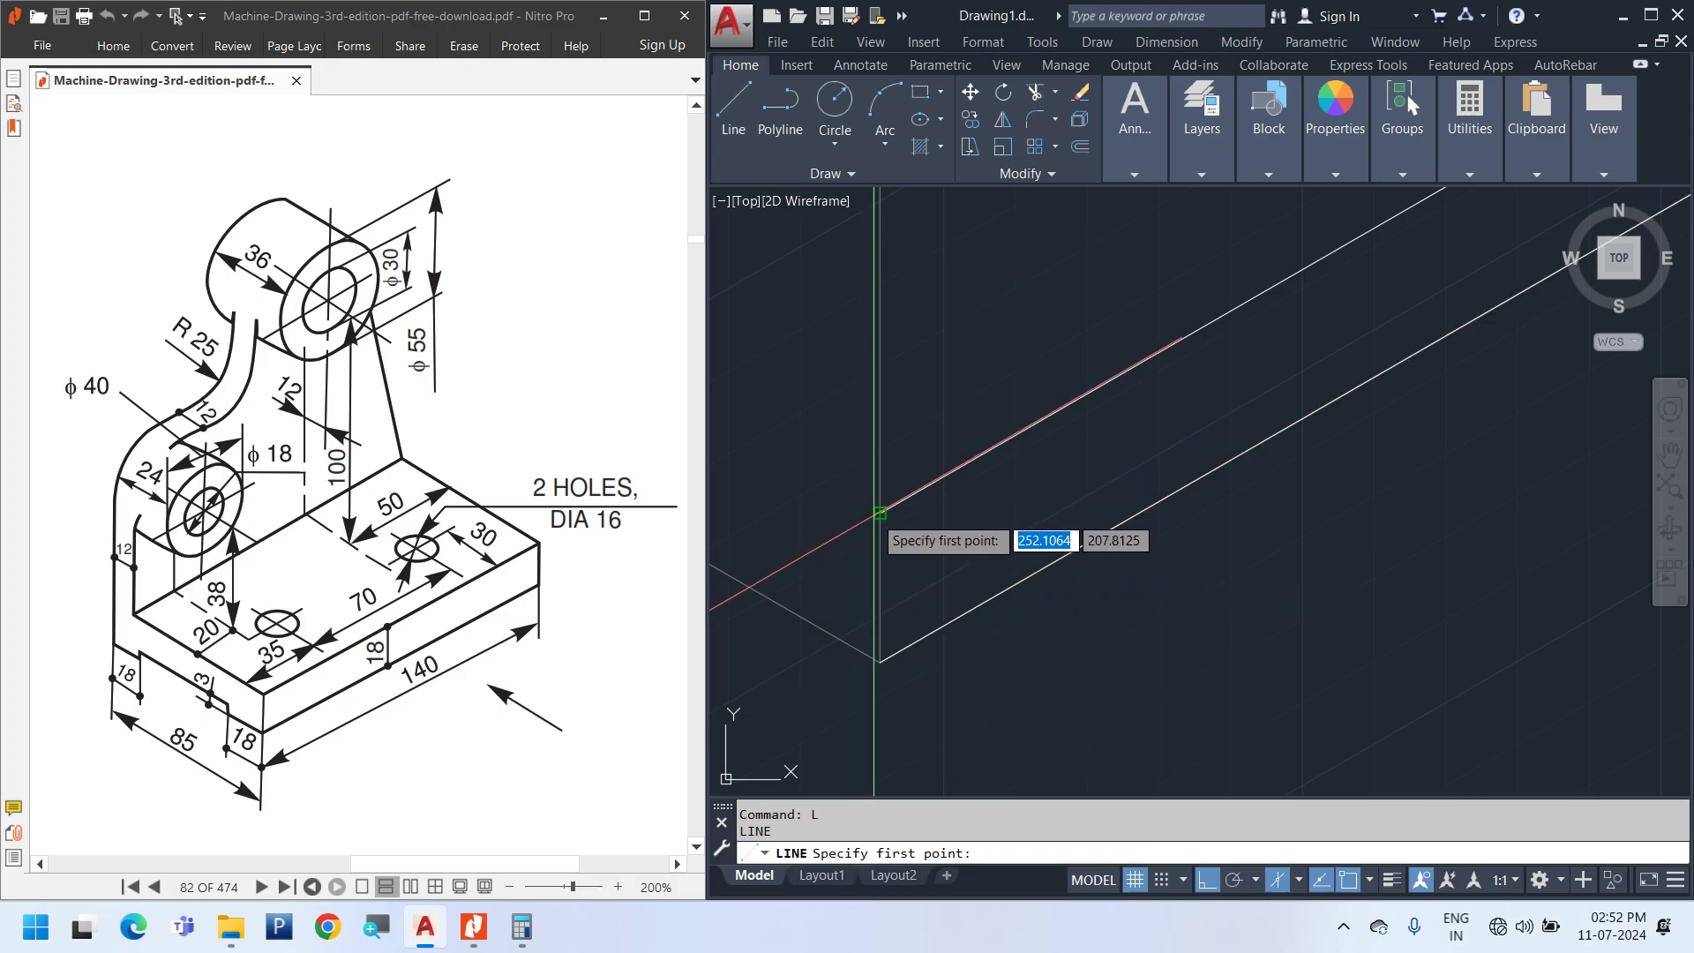
click(880, 510)
click(880, 660)
scroll(1182, 607, down, 4)
key(Escape)
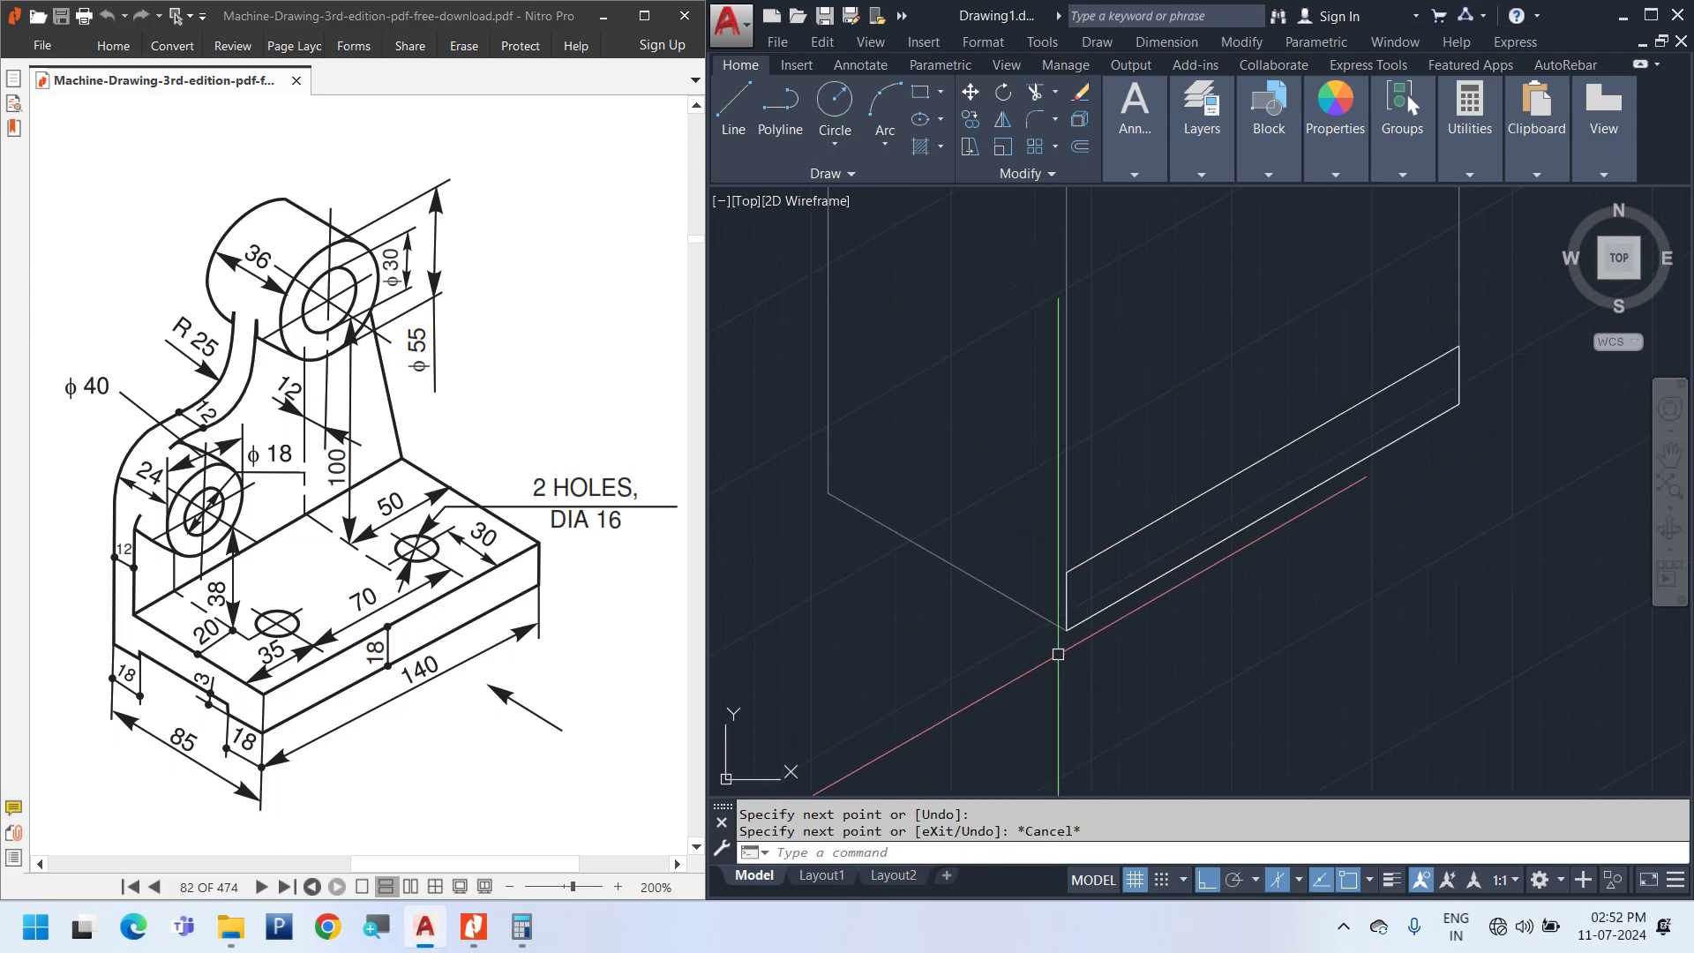
In the left isoplane, draw a line from the front bottom corner 18 along the 85-long base edge and 3 upward
middle_drag(943, 657, 976, 691)
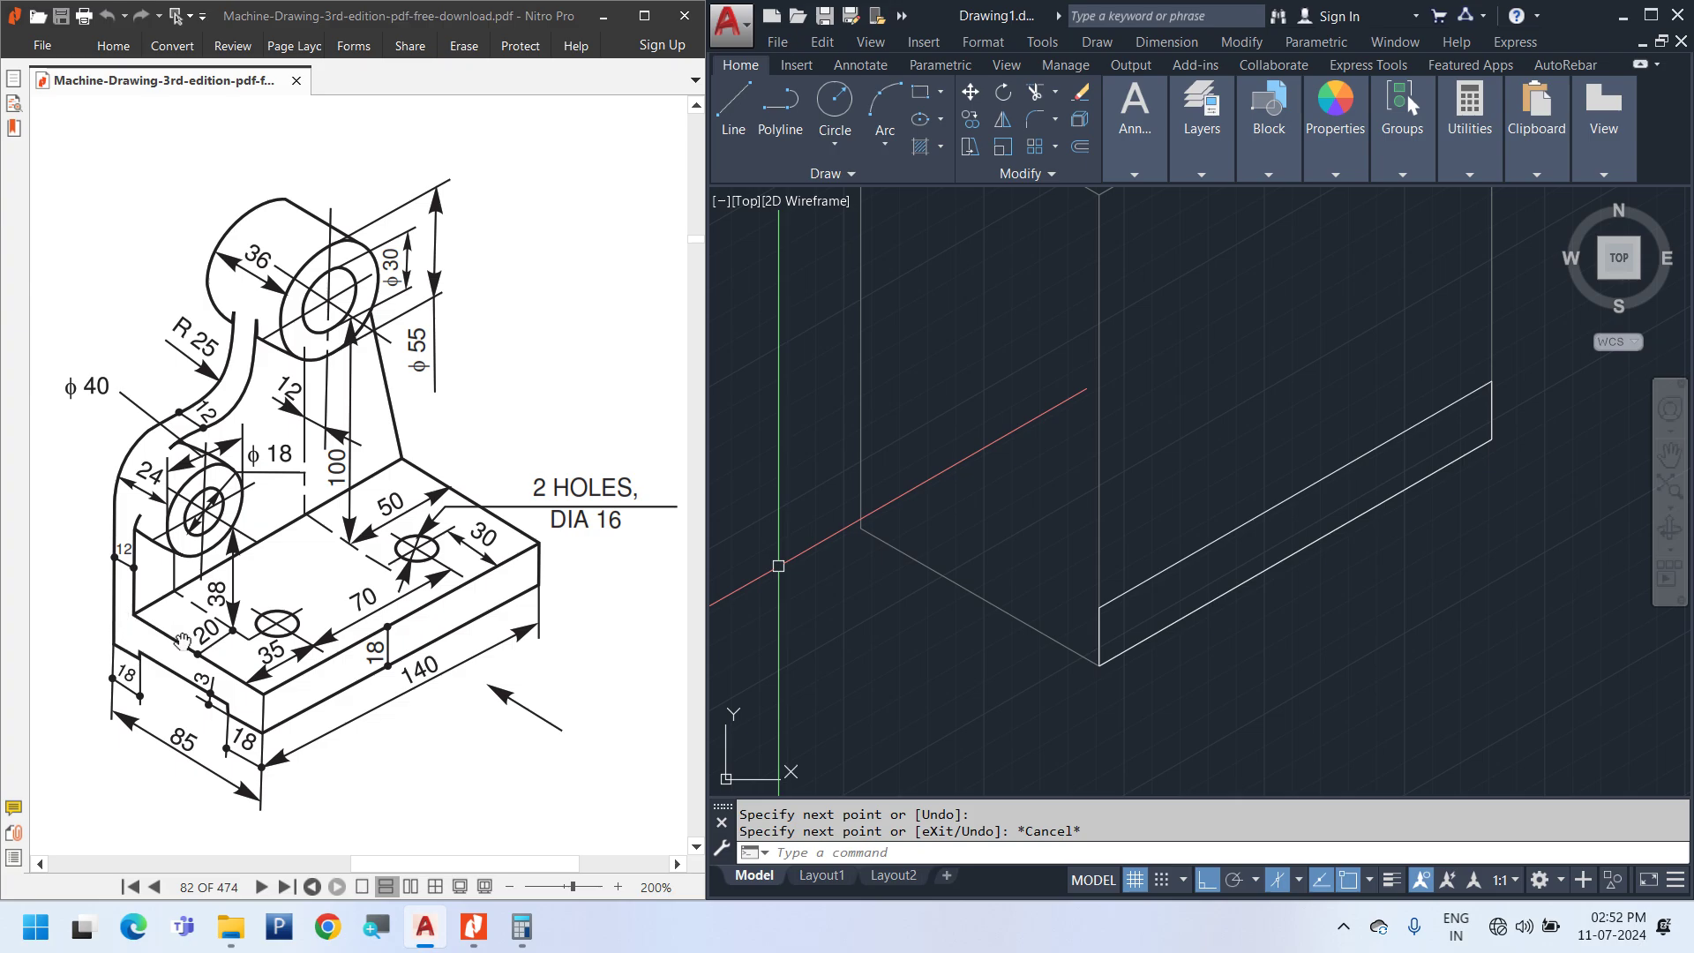
middle_drag(917, 625, 961, 637)
key(F5)
text(L)
key(Return)
click(1142, 677)
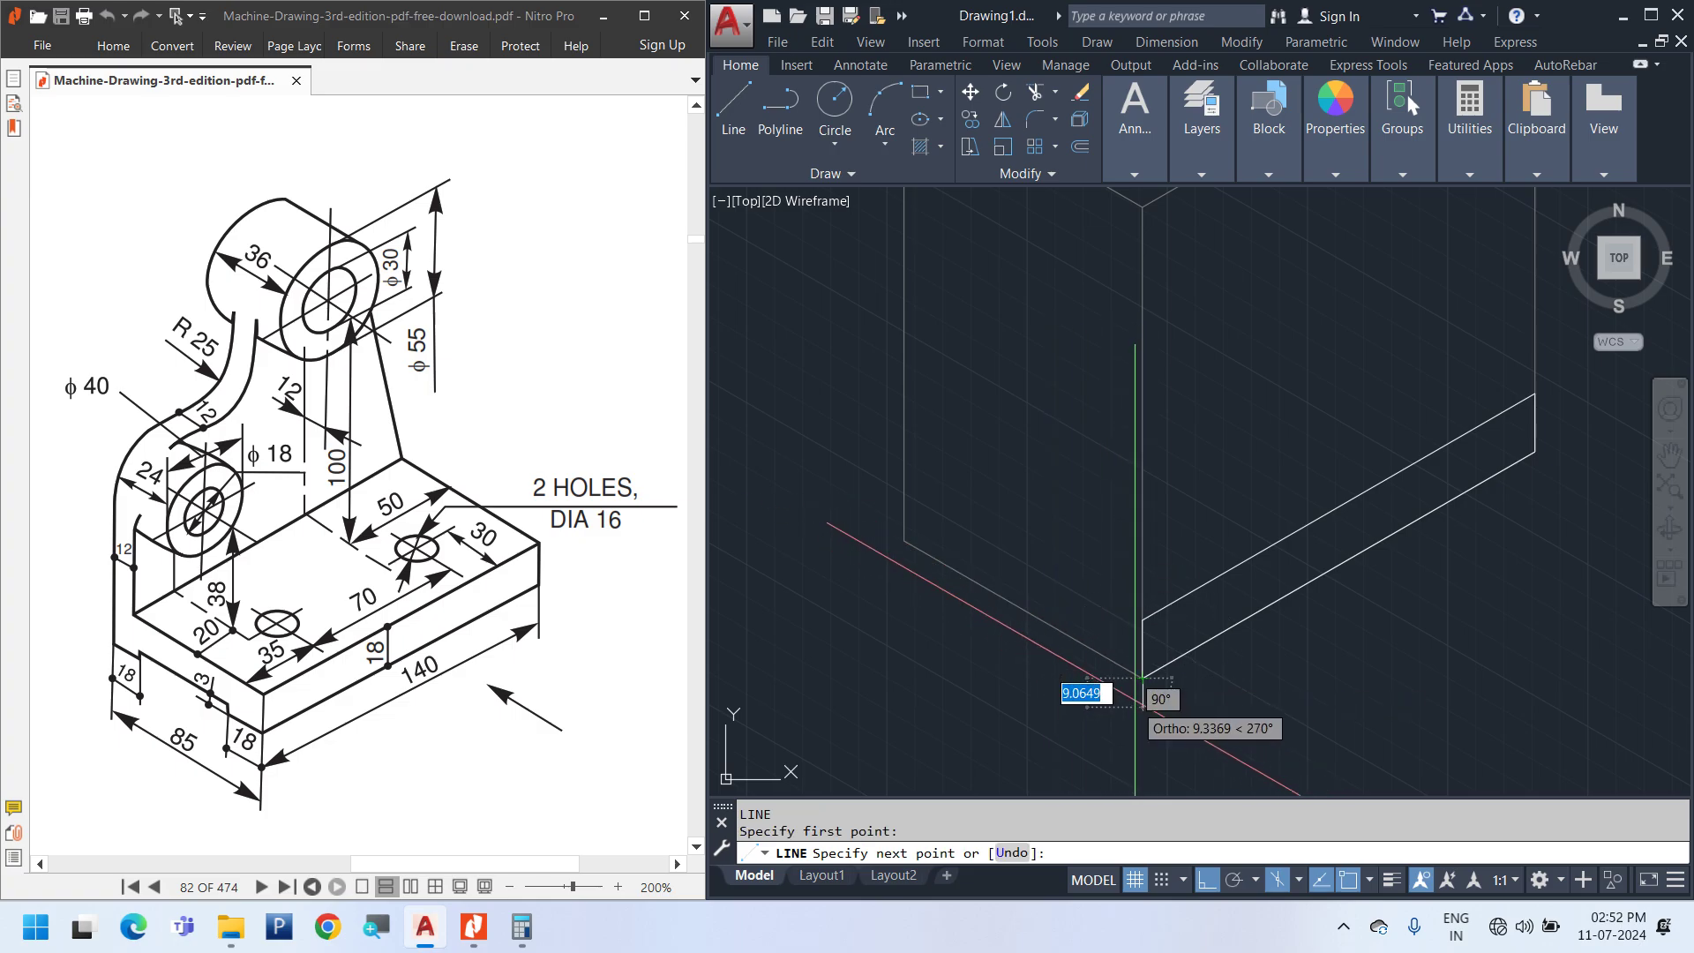
text(18)
key(Return)
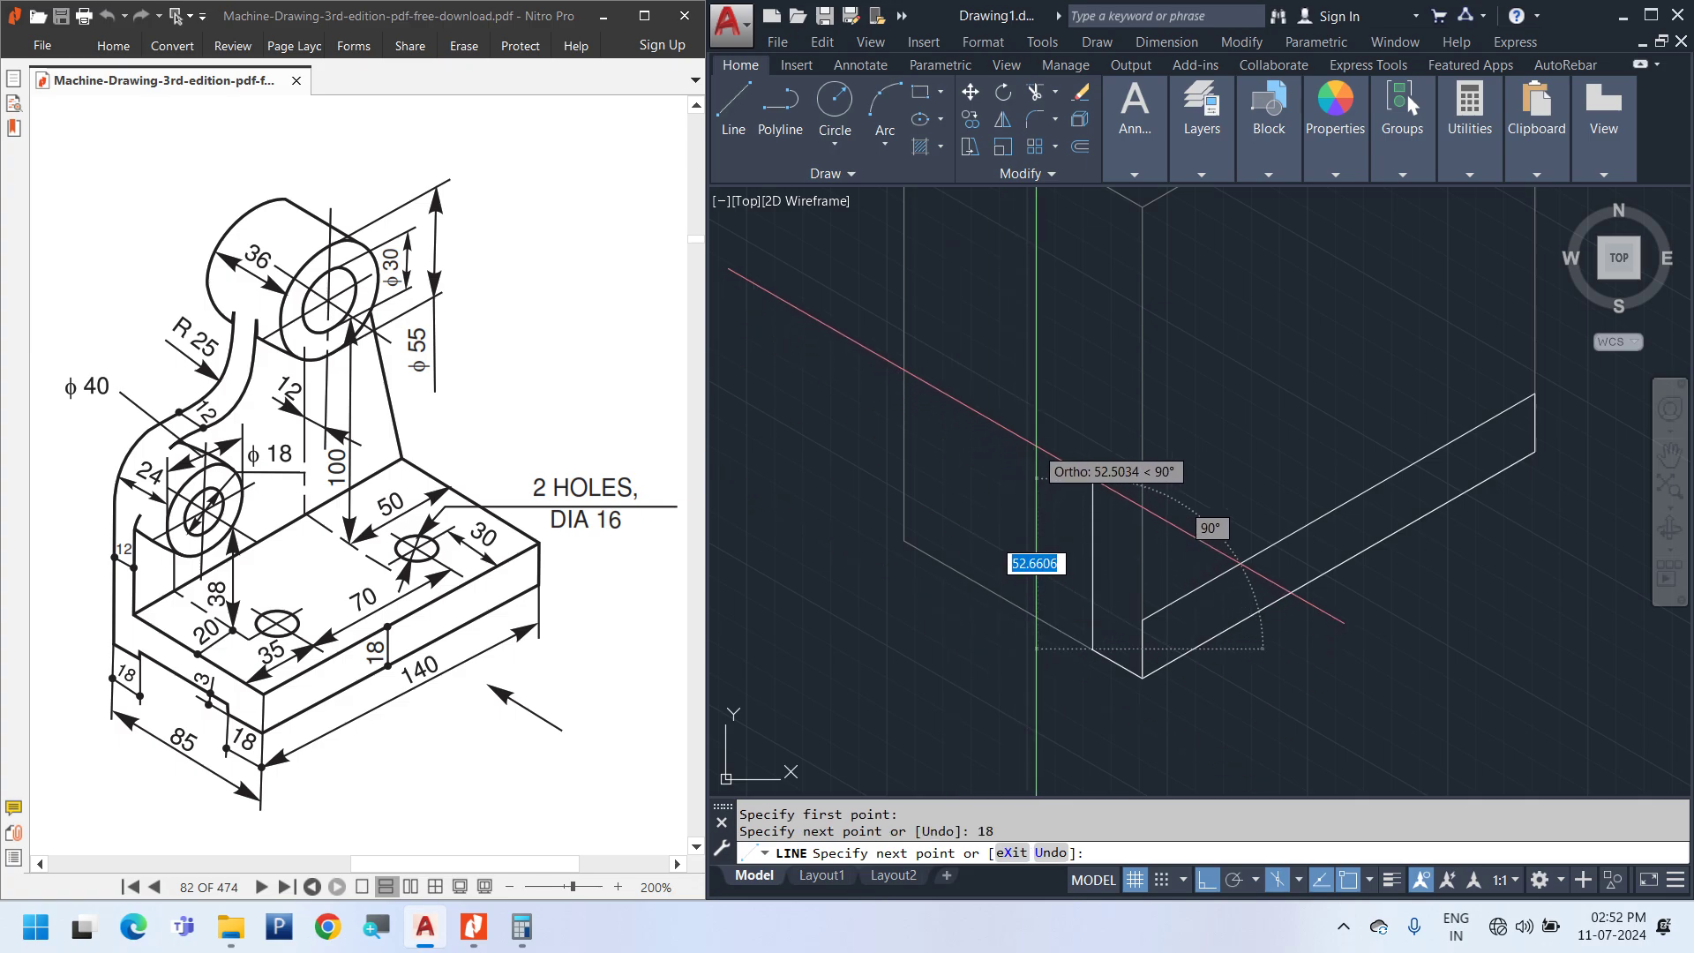
text(3)
key(Return)
key(Escape)
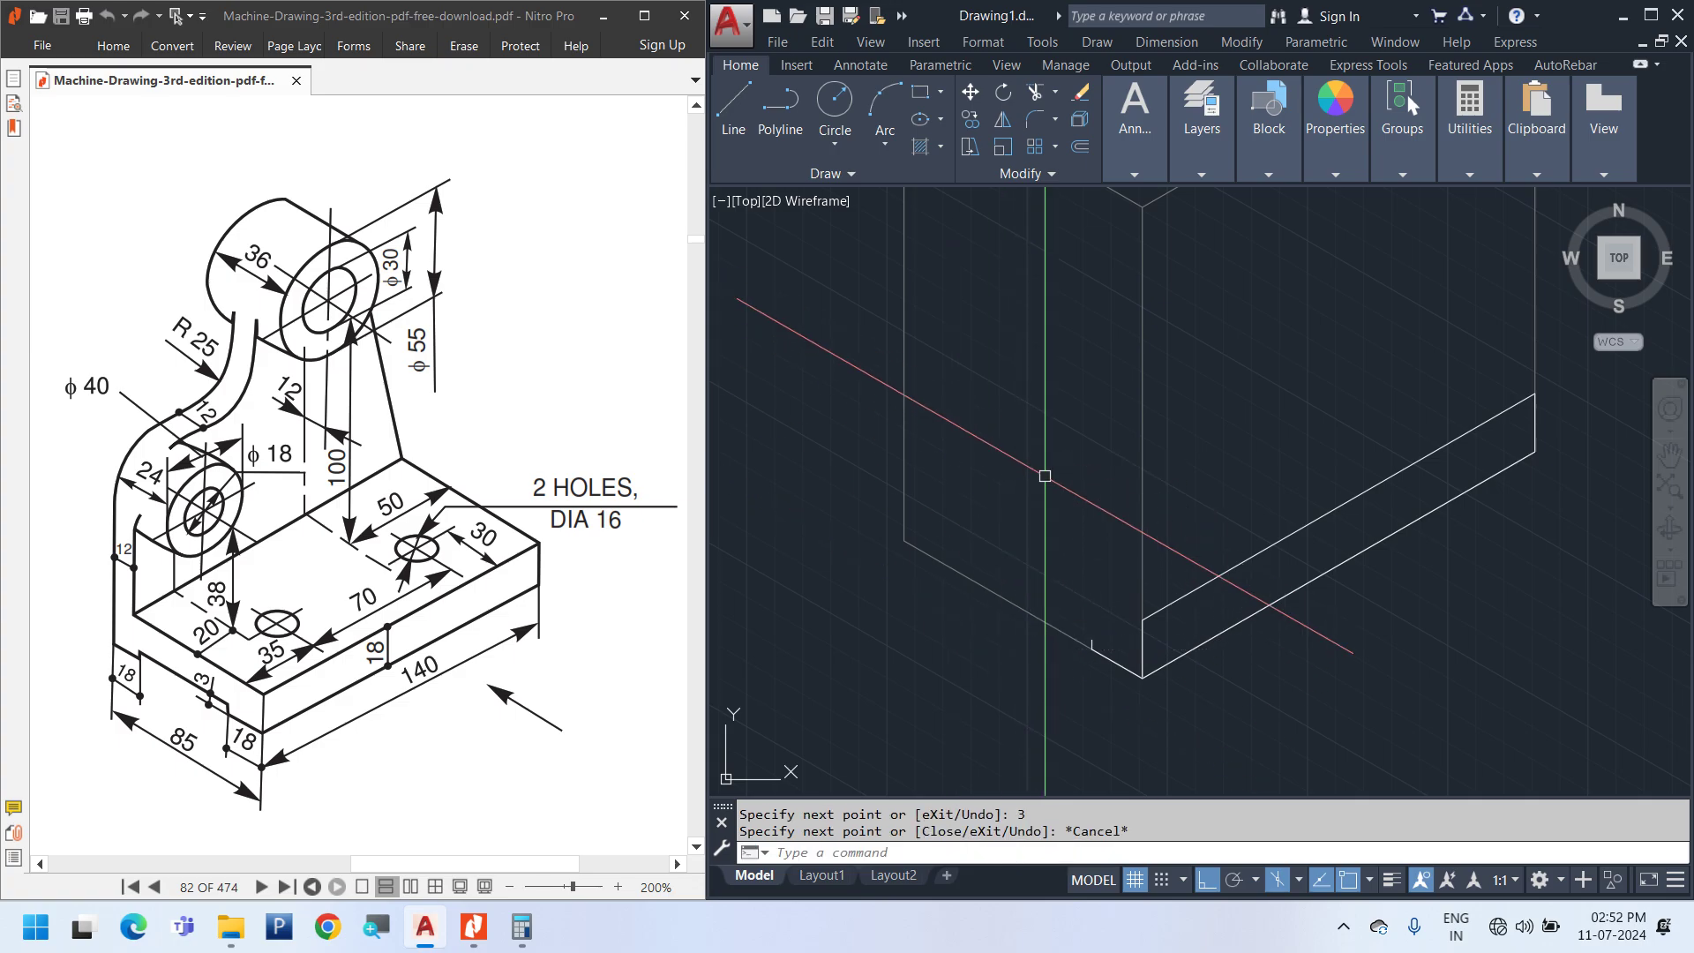
Draw a line from the left bottom corner 18 along the 85-long base edge toward the front and 3 upward
middle_drag(886, 563, 889, 578)
key(Return)
click(905, 555)
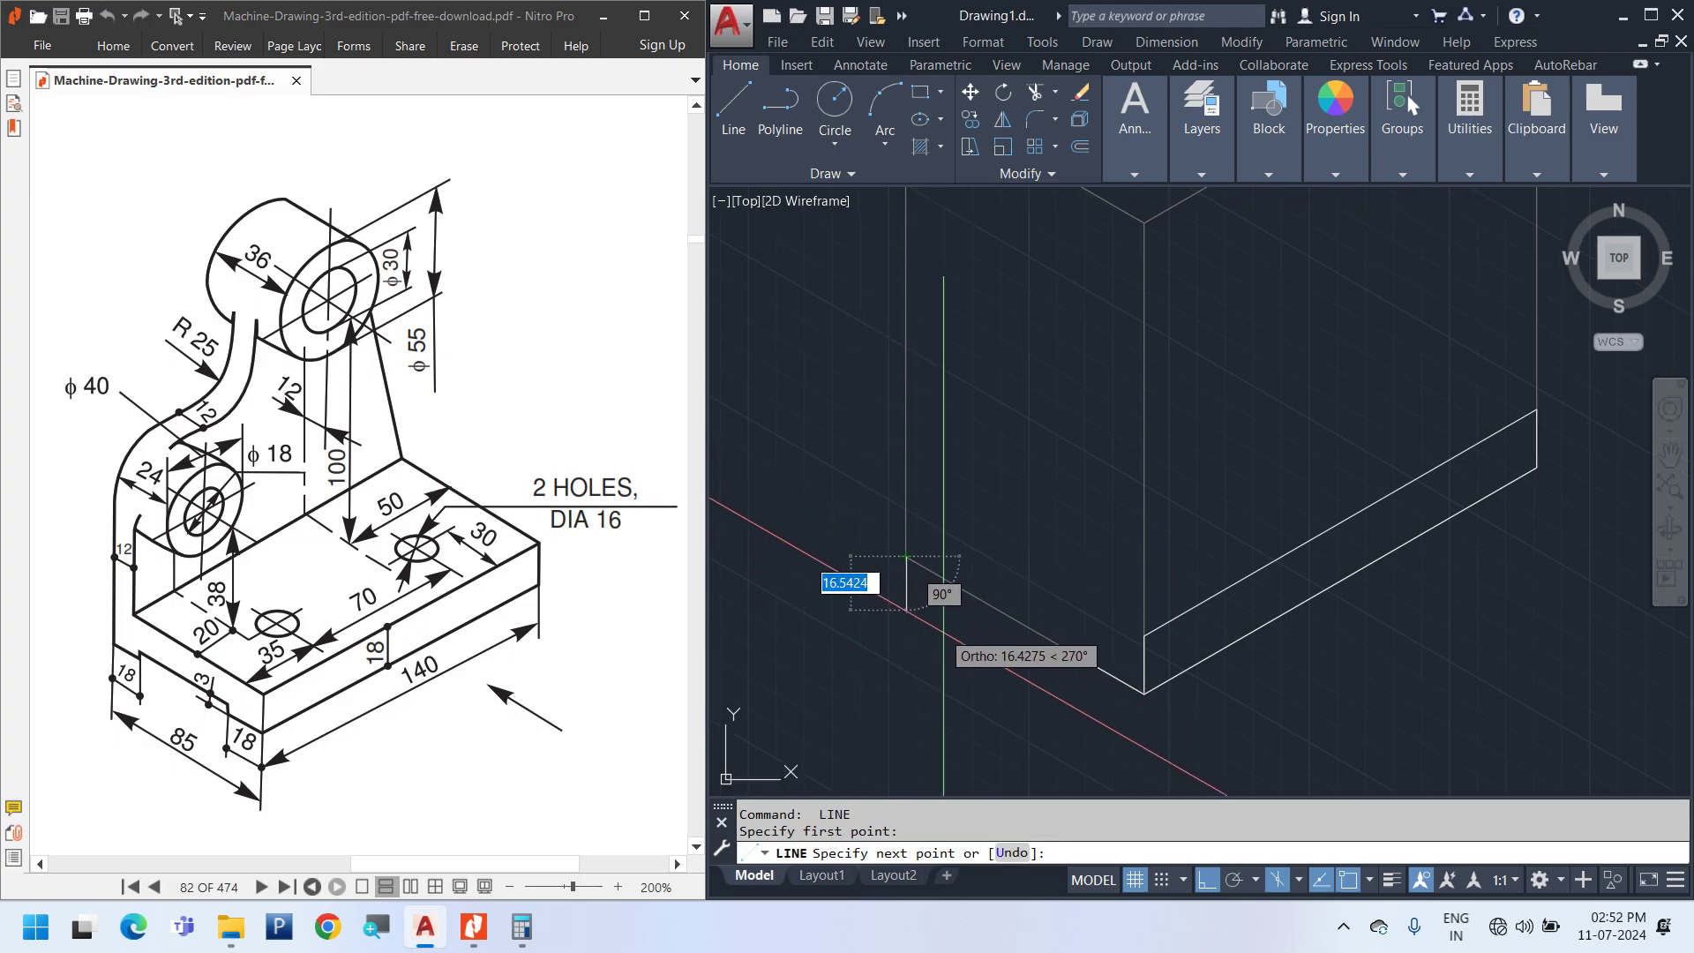
text(18)
key(Return)
text(3)
key(Return)
Continue the line to the upper end of the other 3-high riser, closing the notch's top edge
scroll(1023, 572, up, 2)
scroll(1017, 629, up, 4)
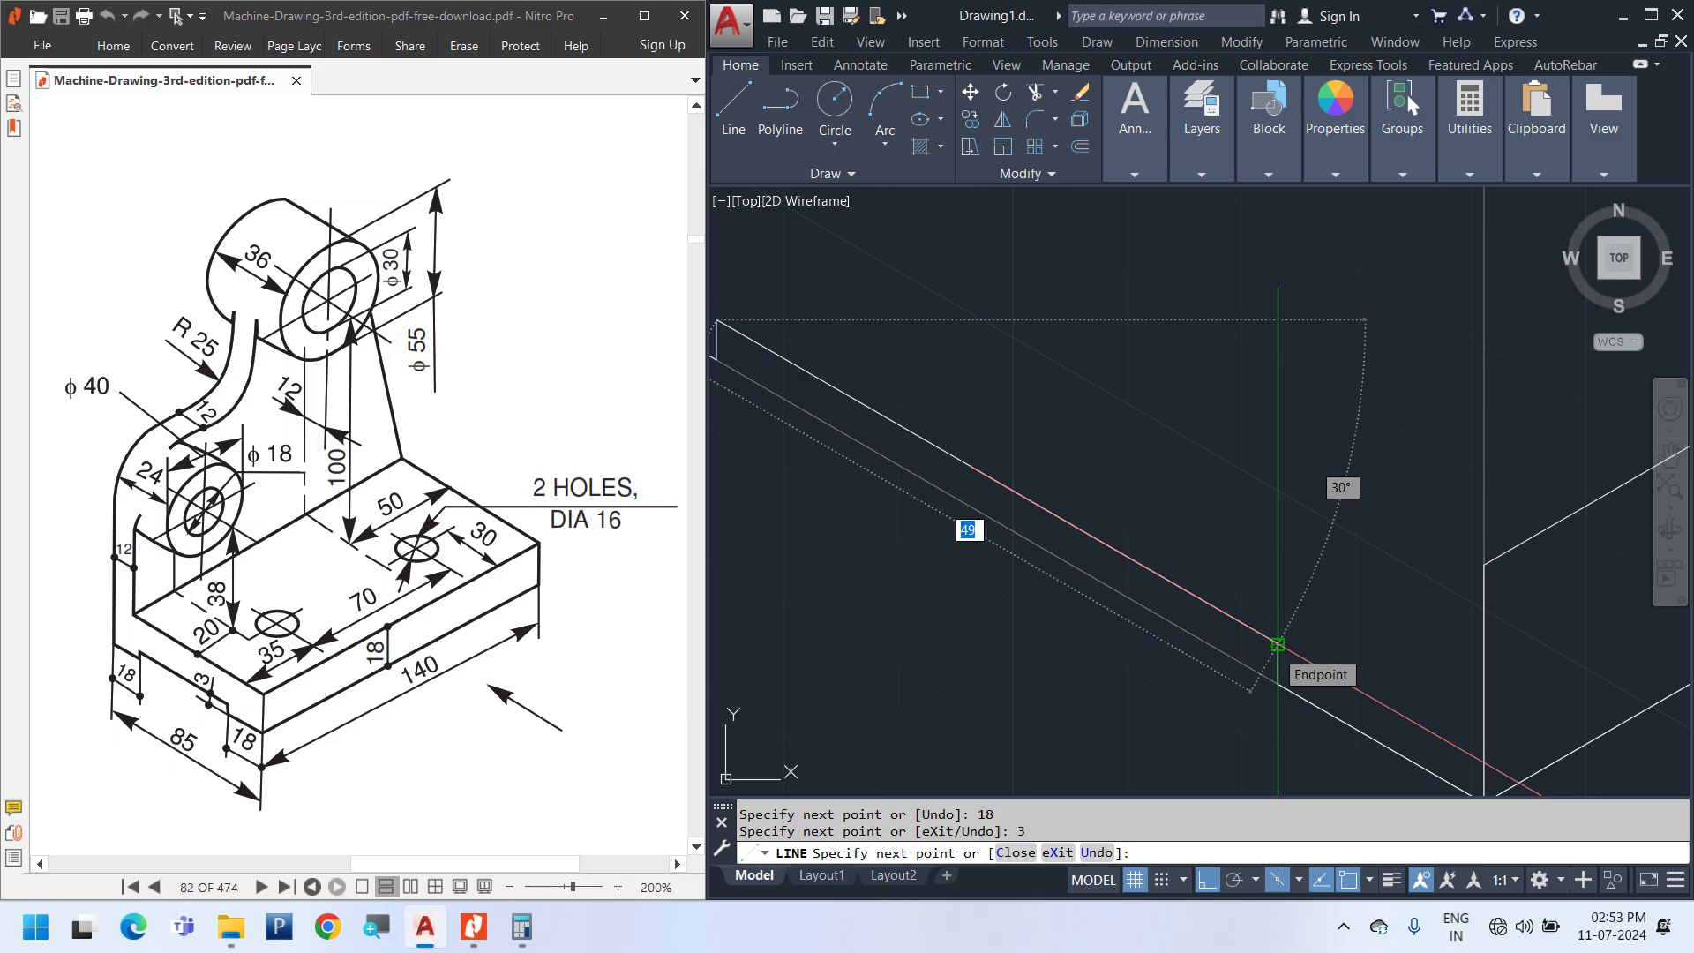
click(1278, 645)
key(Escape)
scroll(1332, 637, down, 2)
middle_drag(1011, 664, 1005, 700)
middle_drag(862, 511, 870, 564)
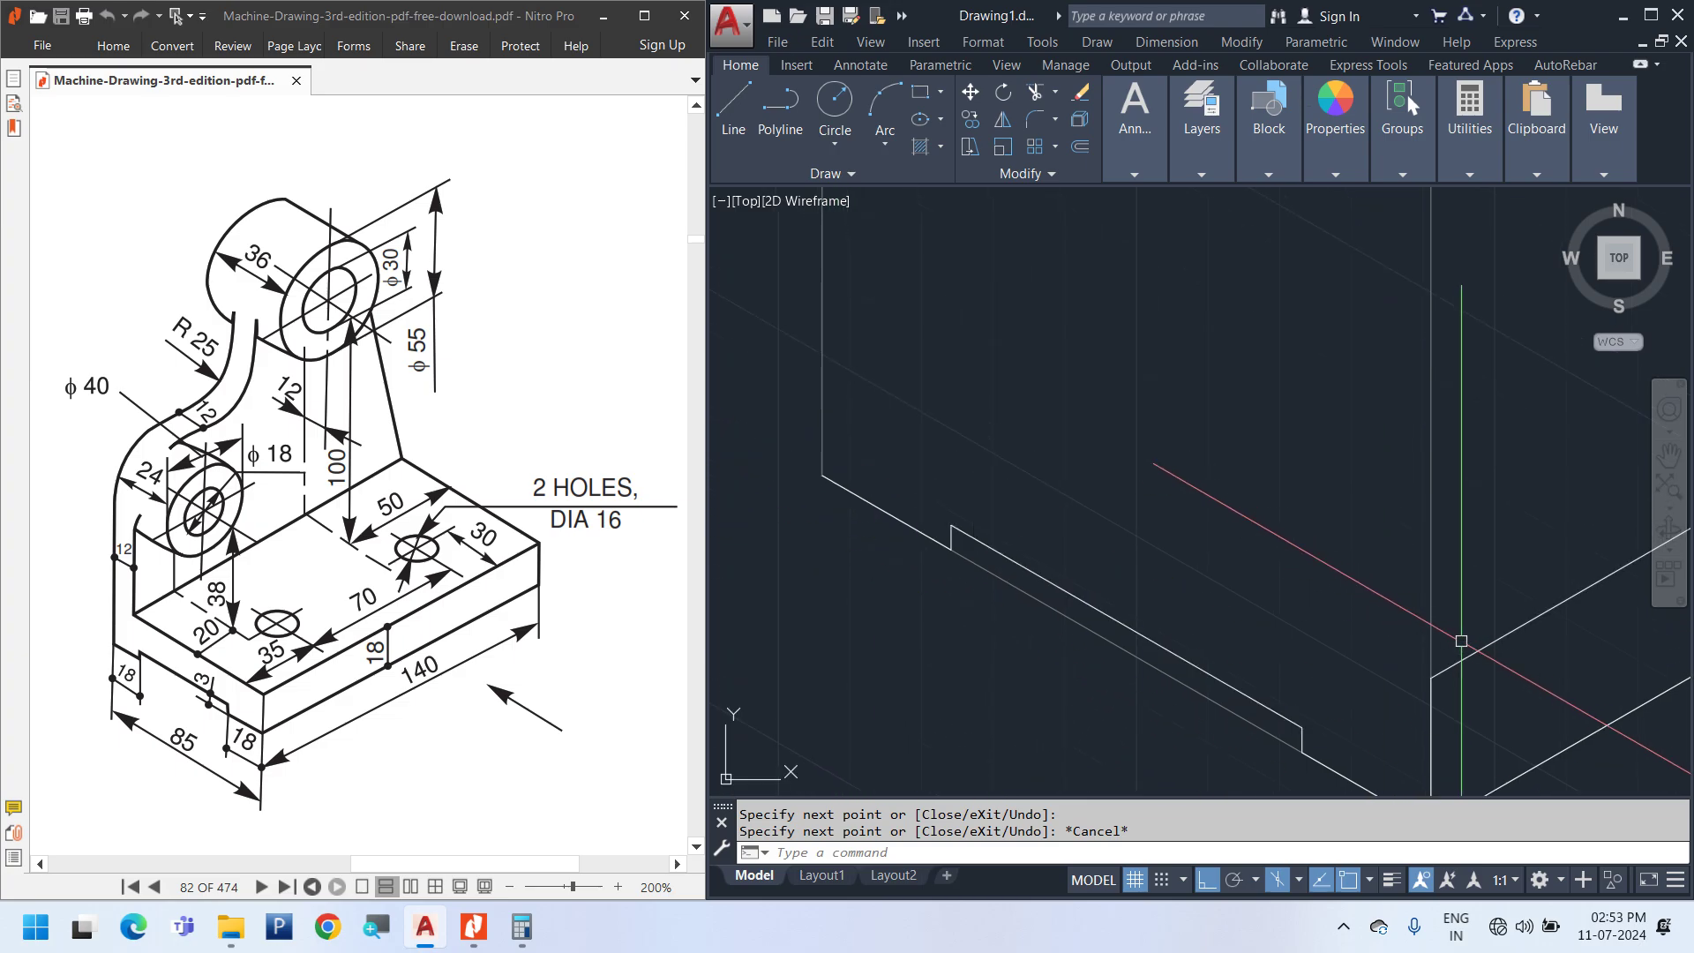
key(space)
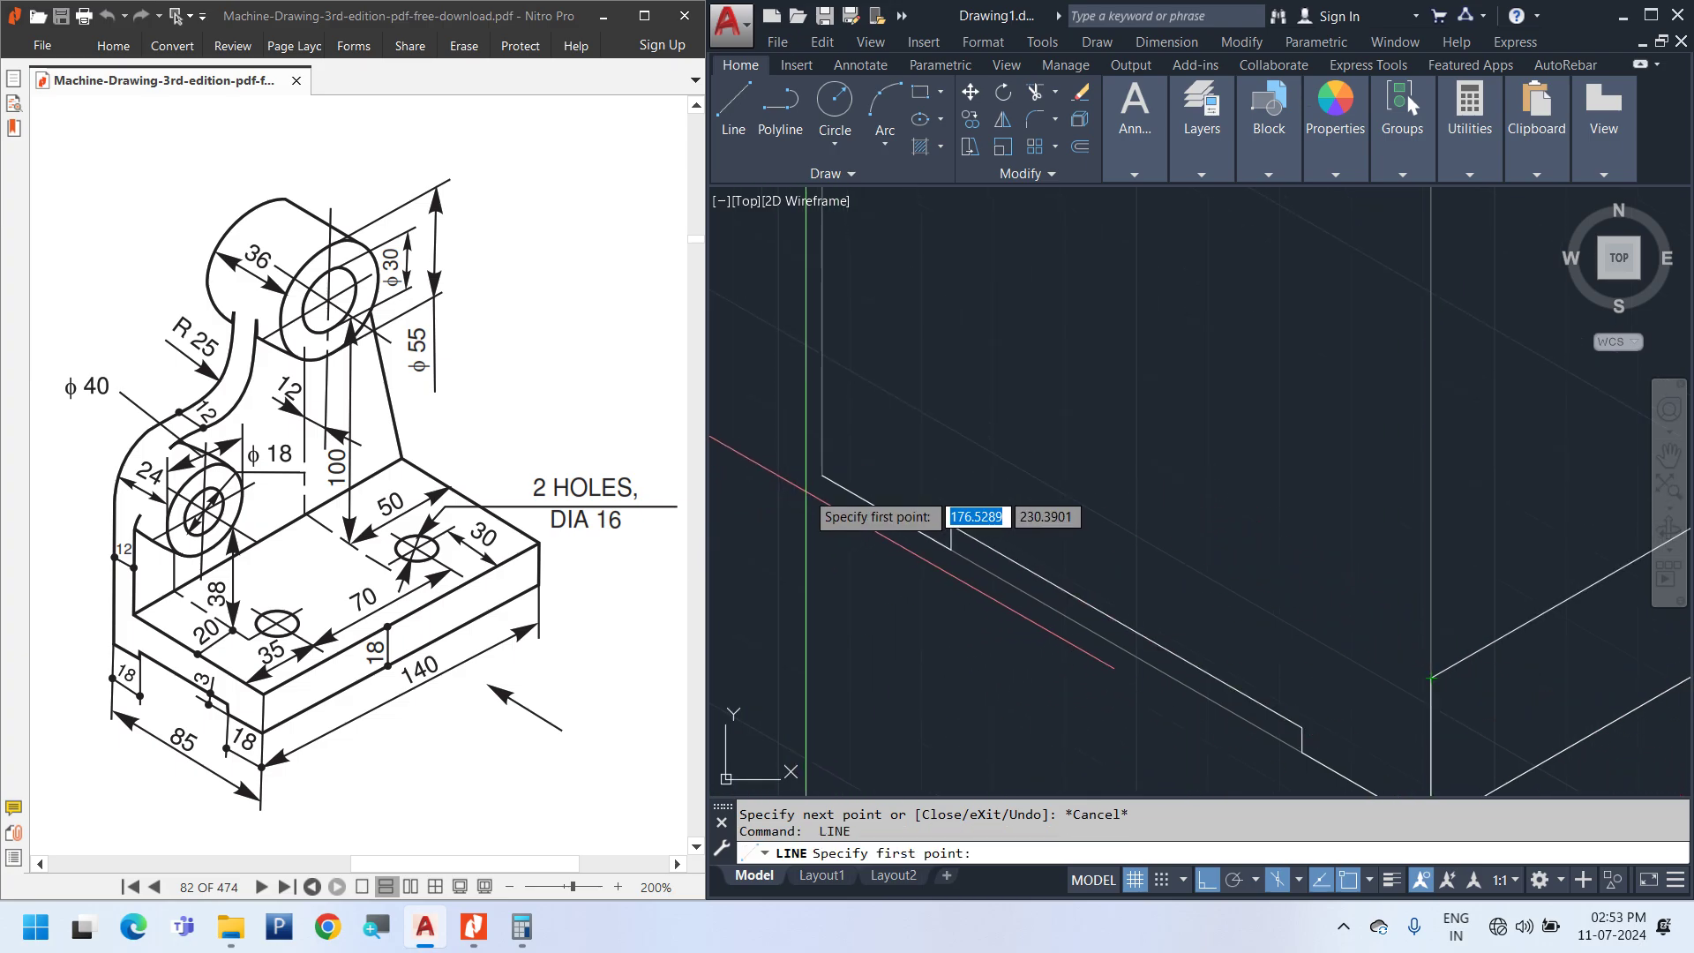
click(822, 476)
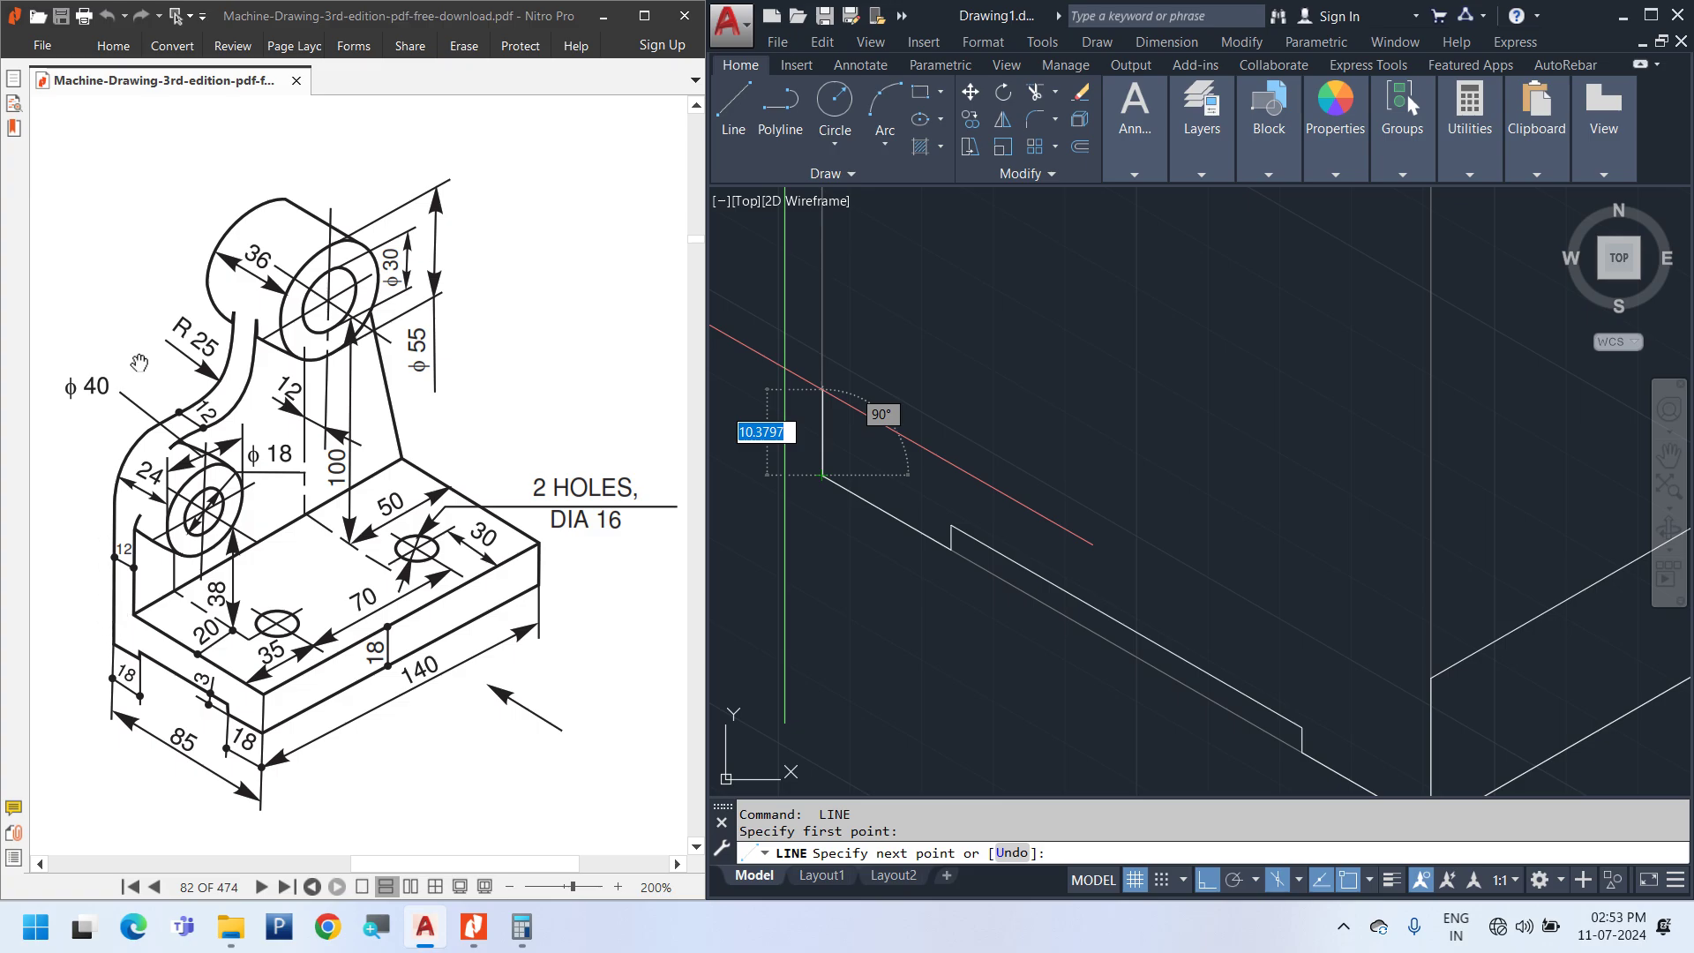
key(Escape)
Draw an 85-long line from the top of the base plate's front corner, parallel to the notched bottom edge
scroll(1014, 389, down, 2)
key(space)
click(1290, 561)
text(1)
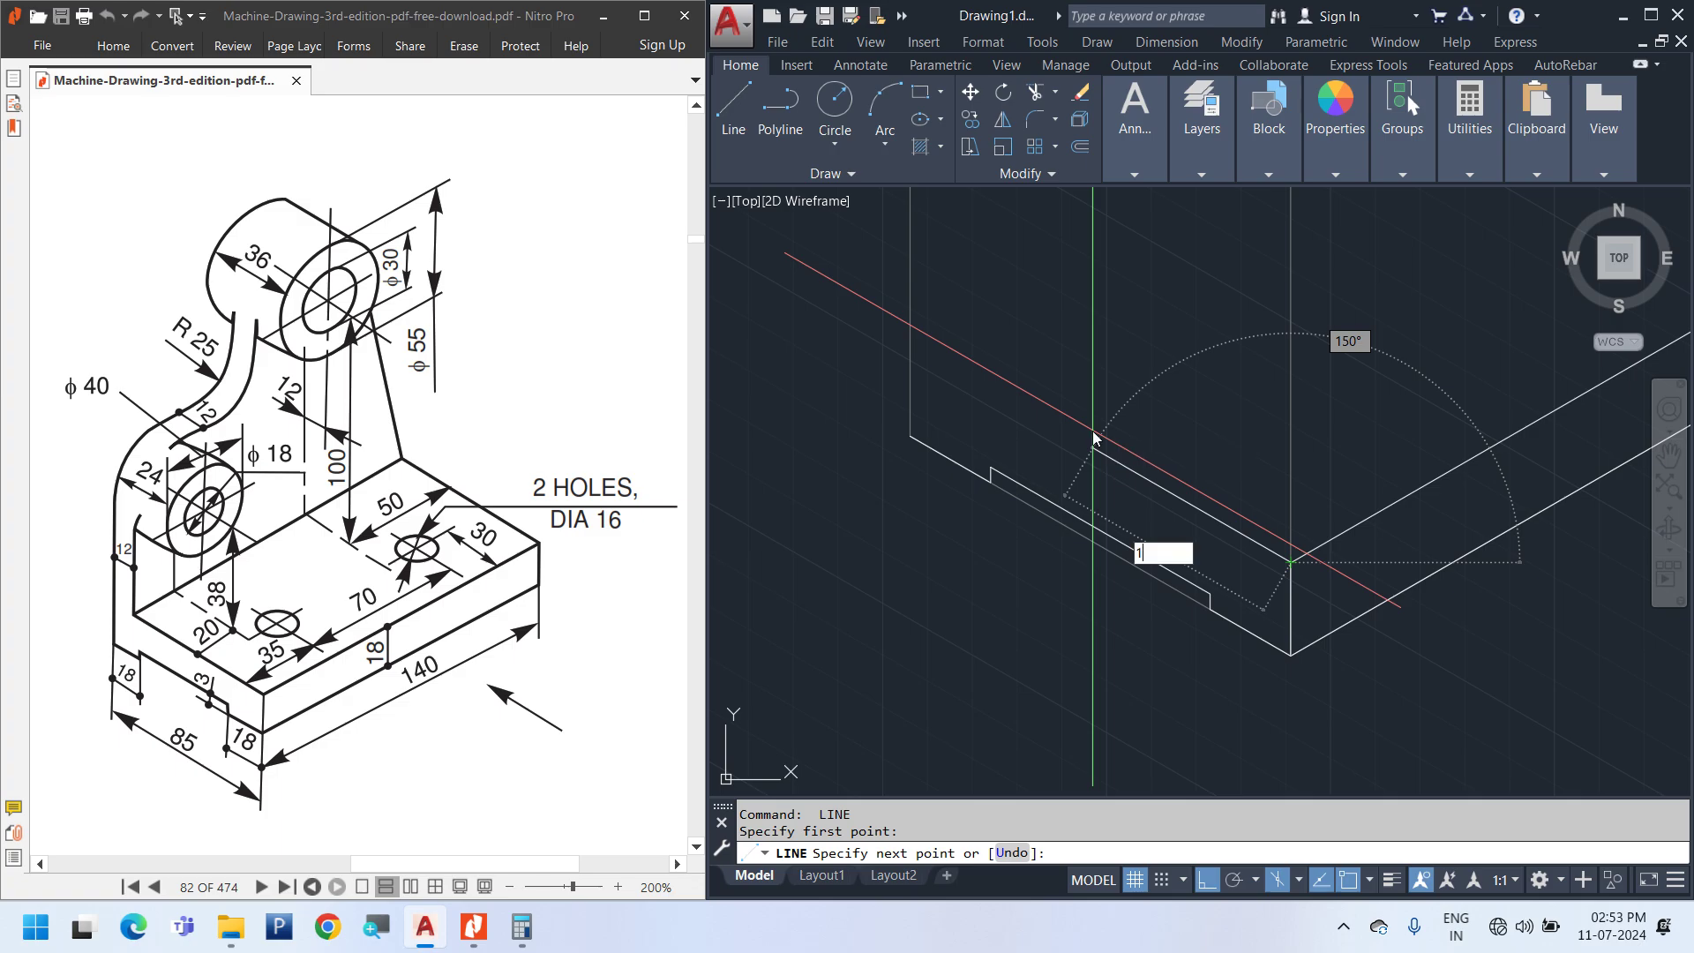
text(5)
key(Return)
key(Escape)
Draw the vertical line from the 85-long top line's left end down to the left bottom corner, closing the base's end face
middle_drag(1092, 431, 1069, 539)
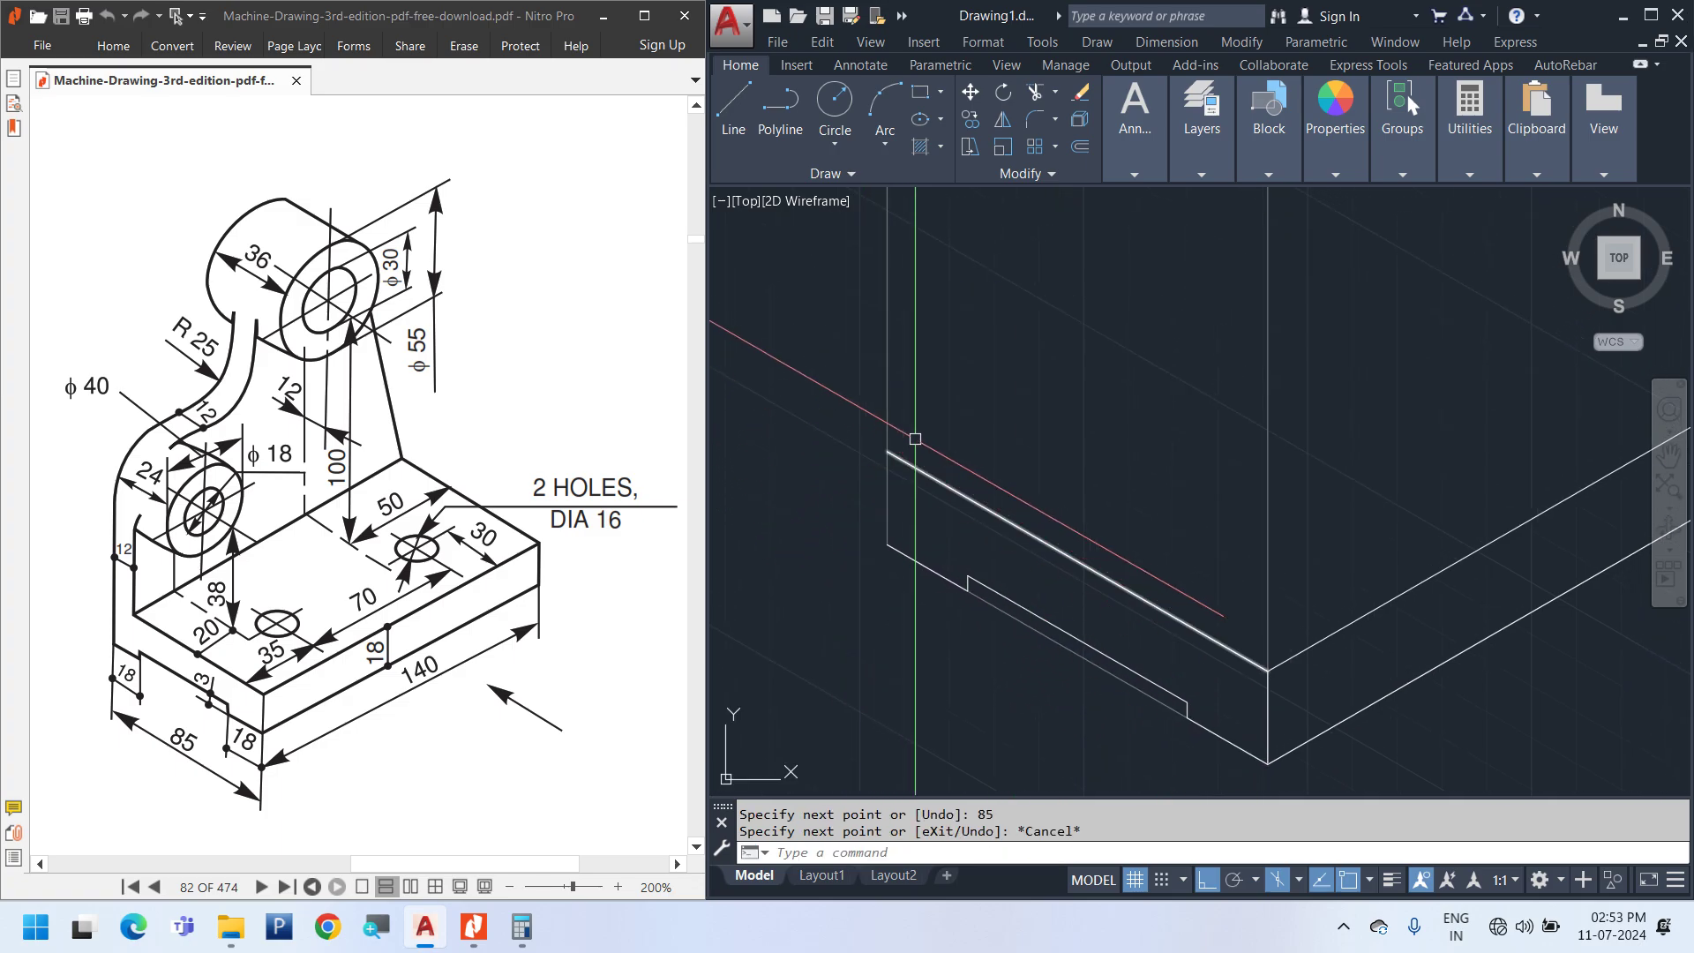
key(space)
click(888, 456)
key(Escape)
scroll(838, 628, down, 4)
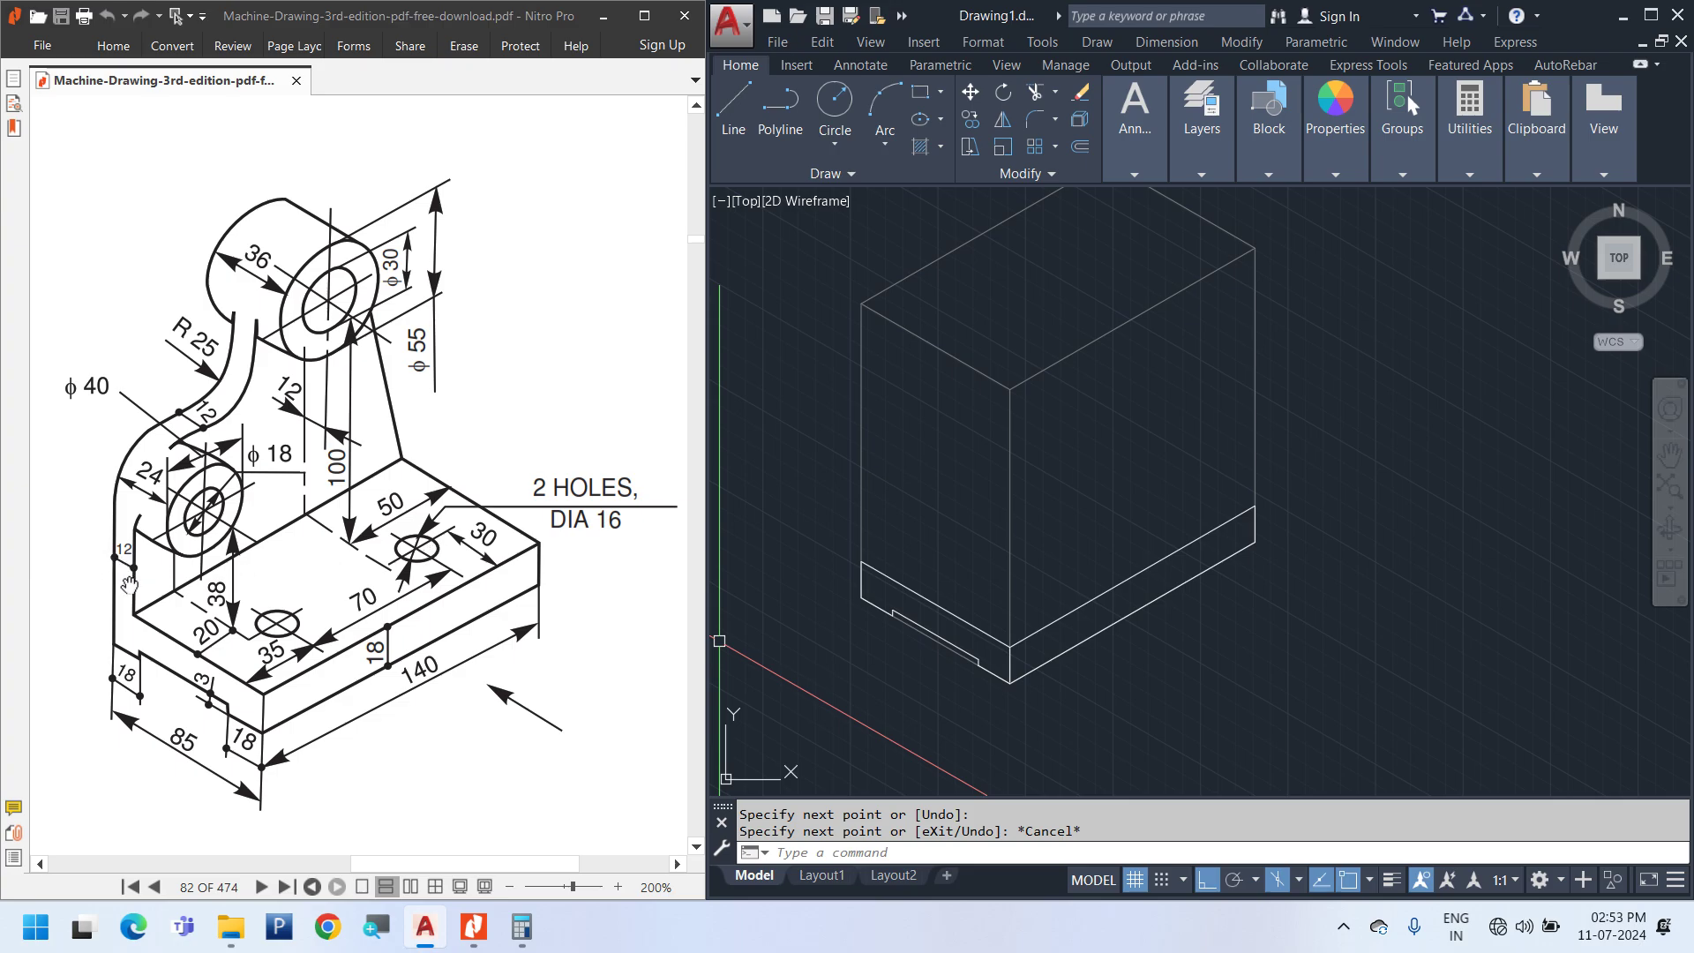
scroll(983, 653, up, 2)
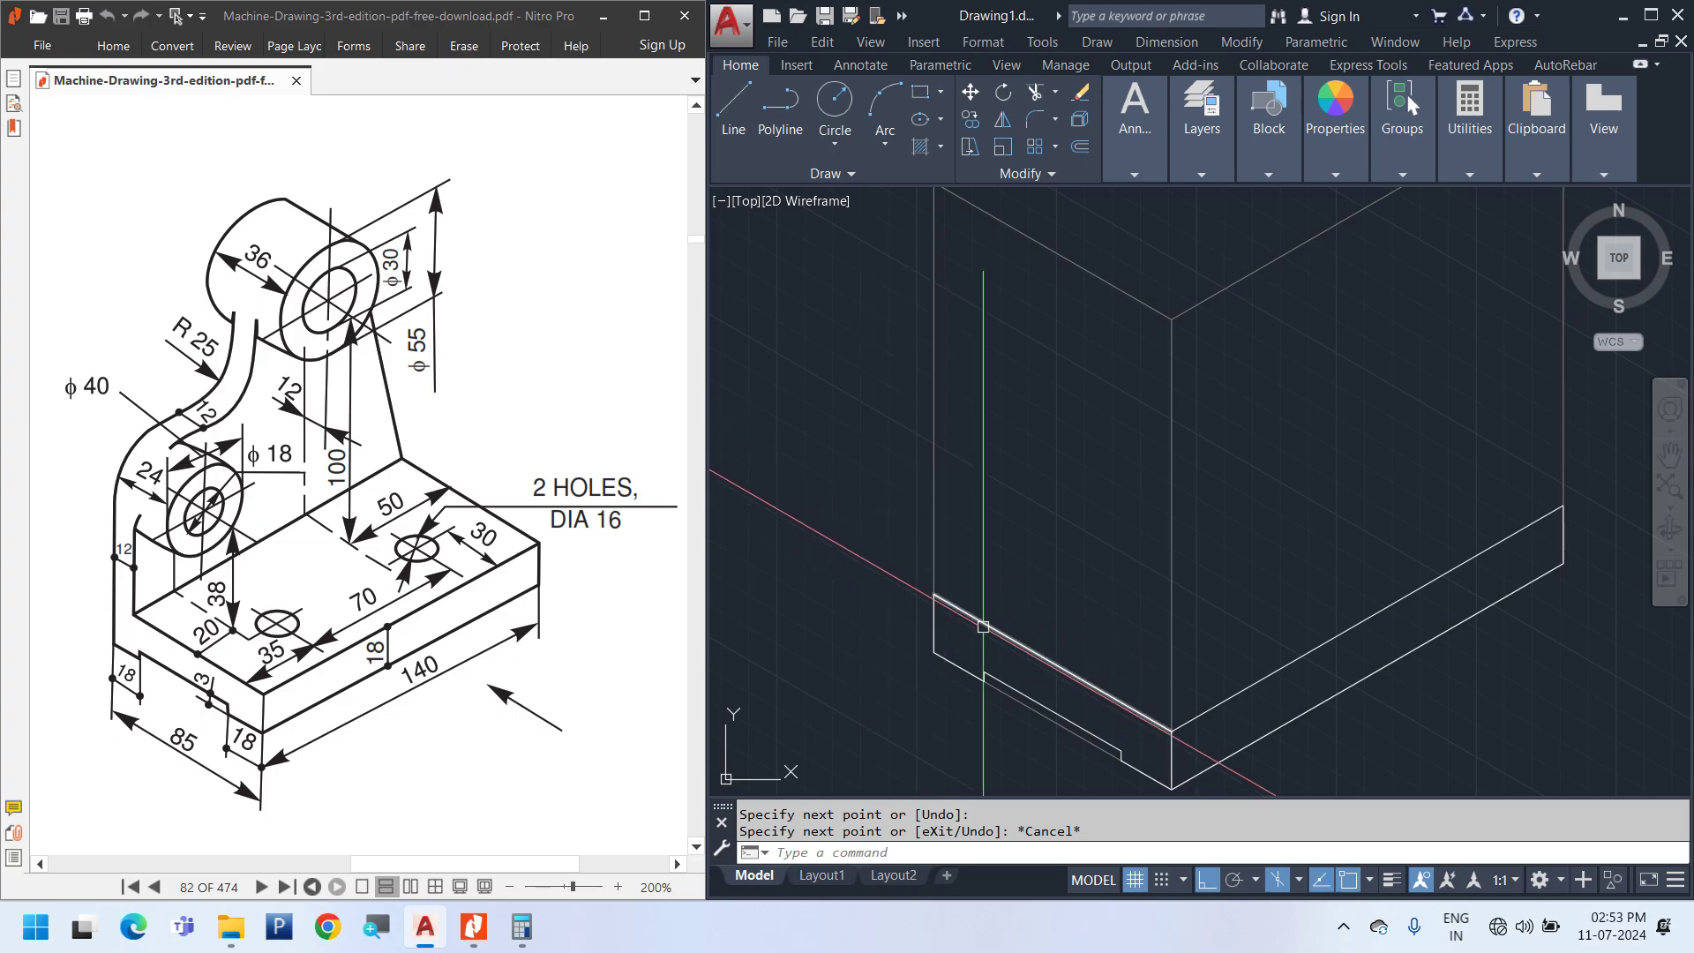
Copy the box's left vertical edge 12 along the 85-long direction toward the front as a construction line
click(962, 509)
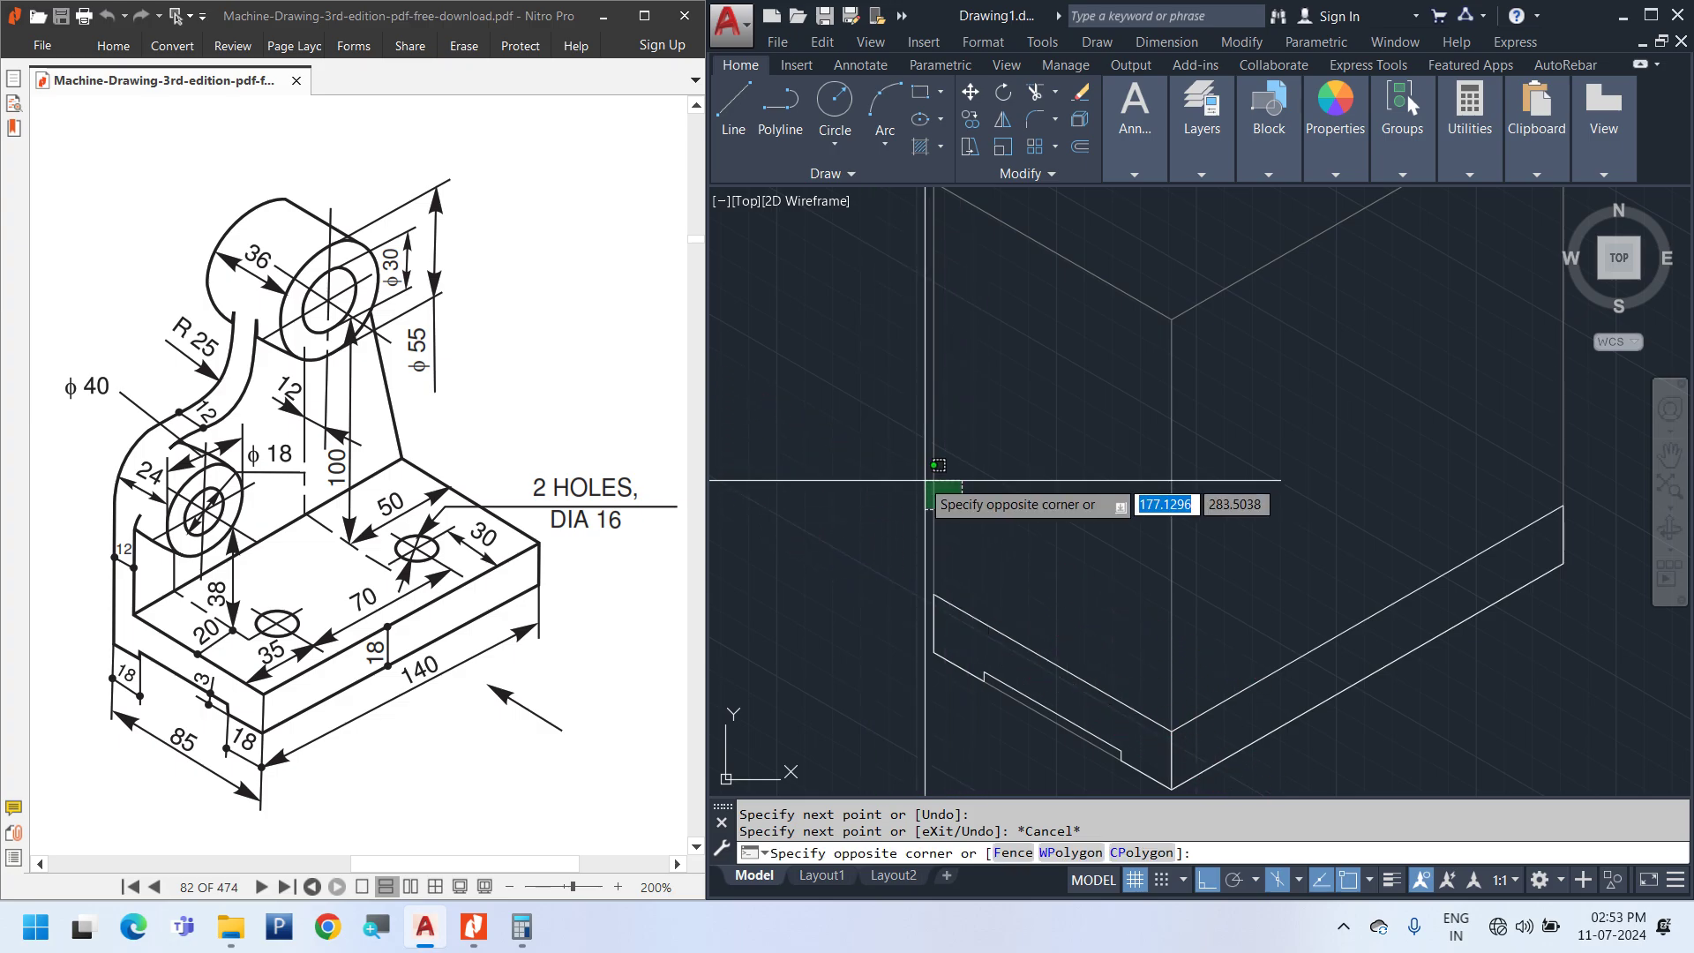
click(886, 449)
right_click(1045, 416)
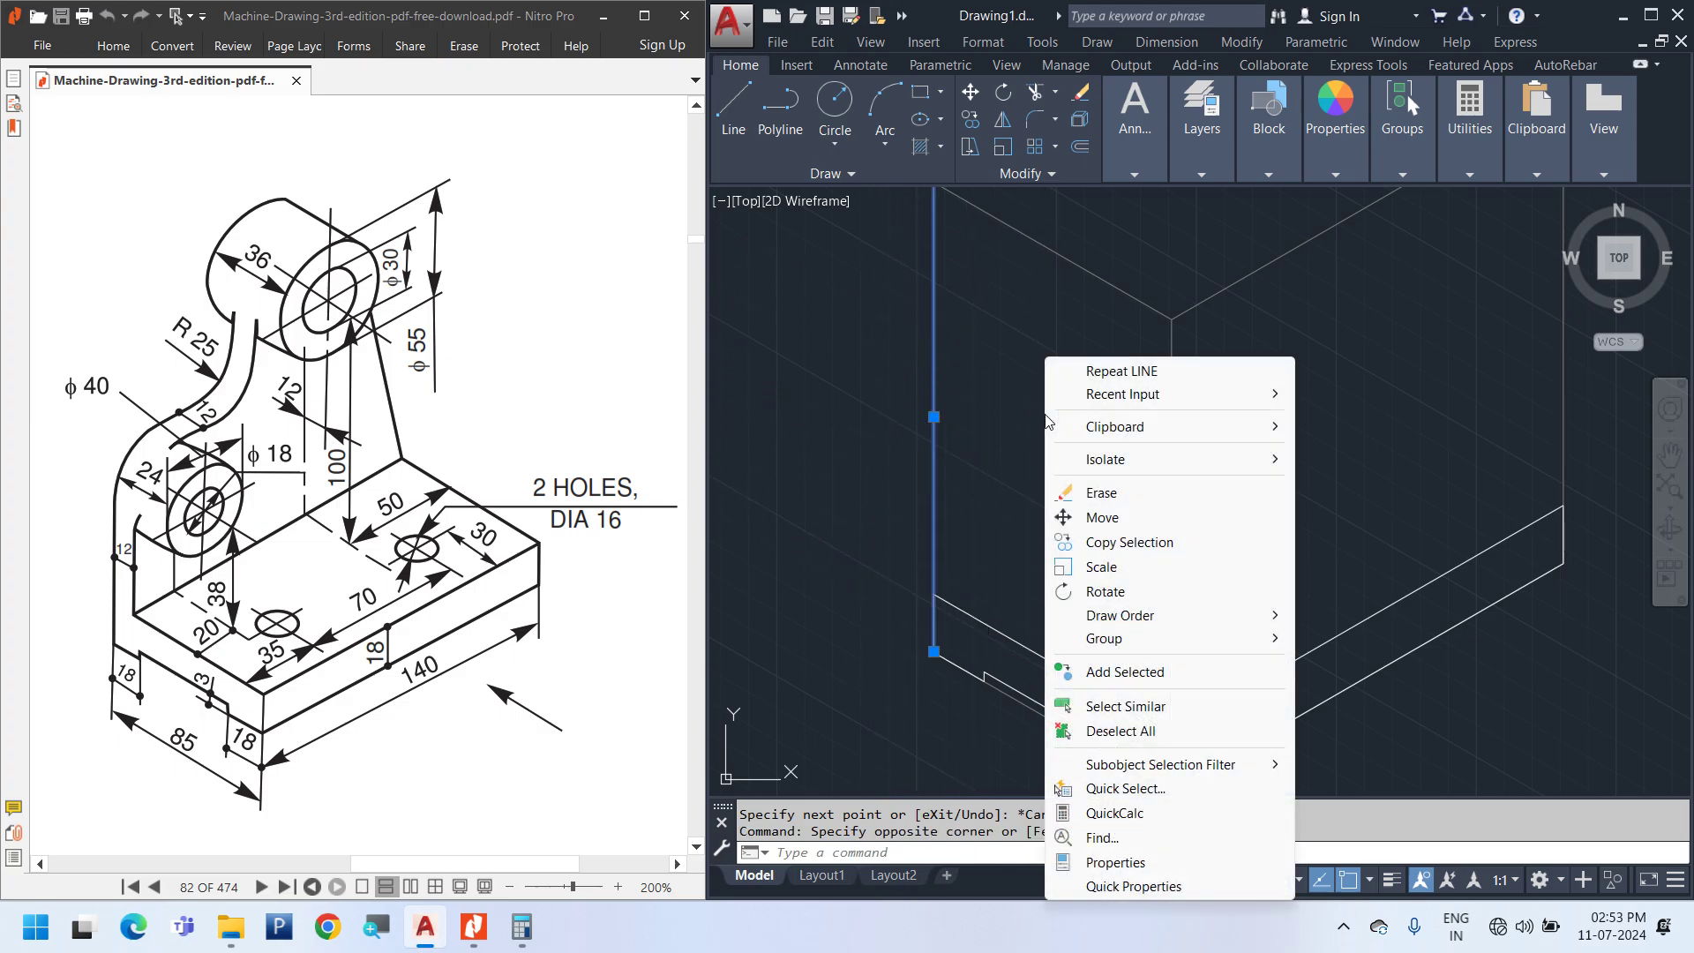
click(1105, 552)
click(997, 462)
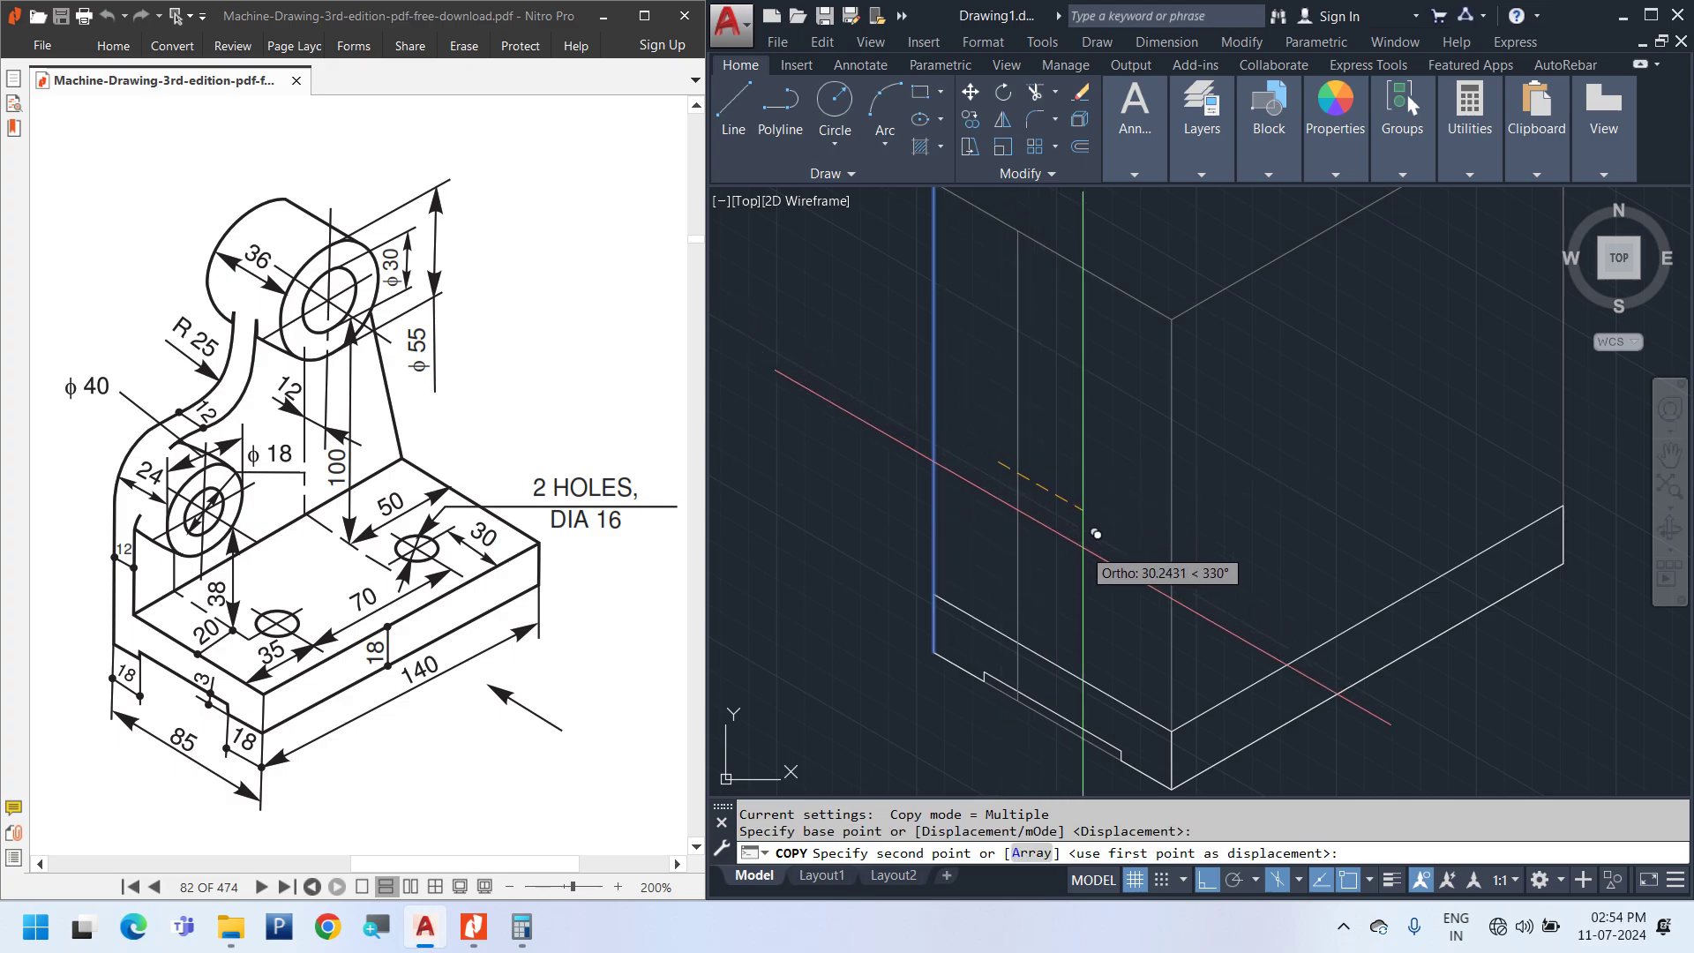
text(12)
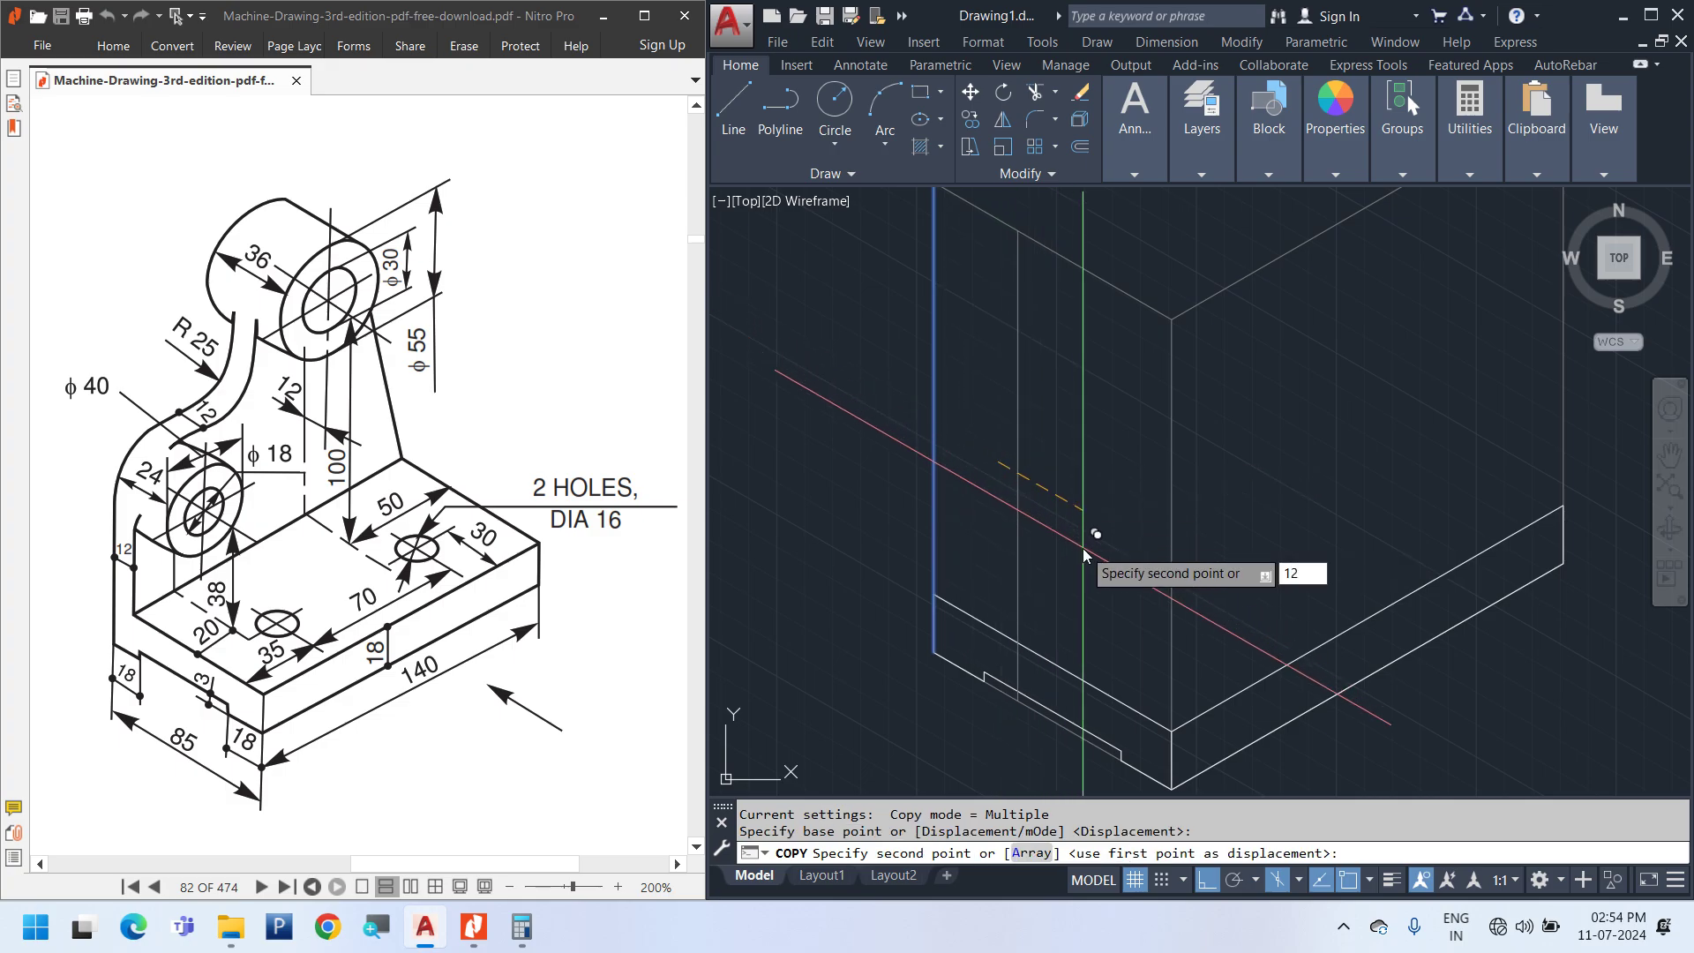
key(Return)
key(Escape)
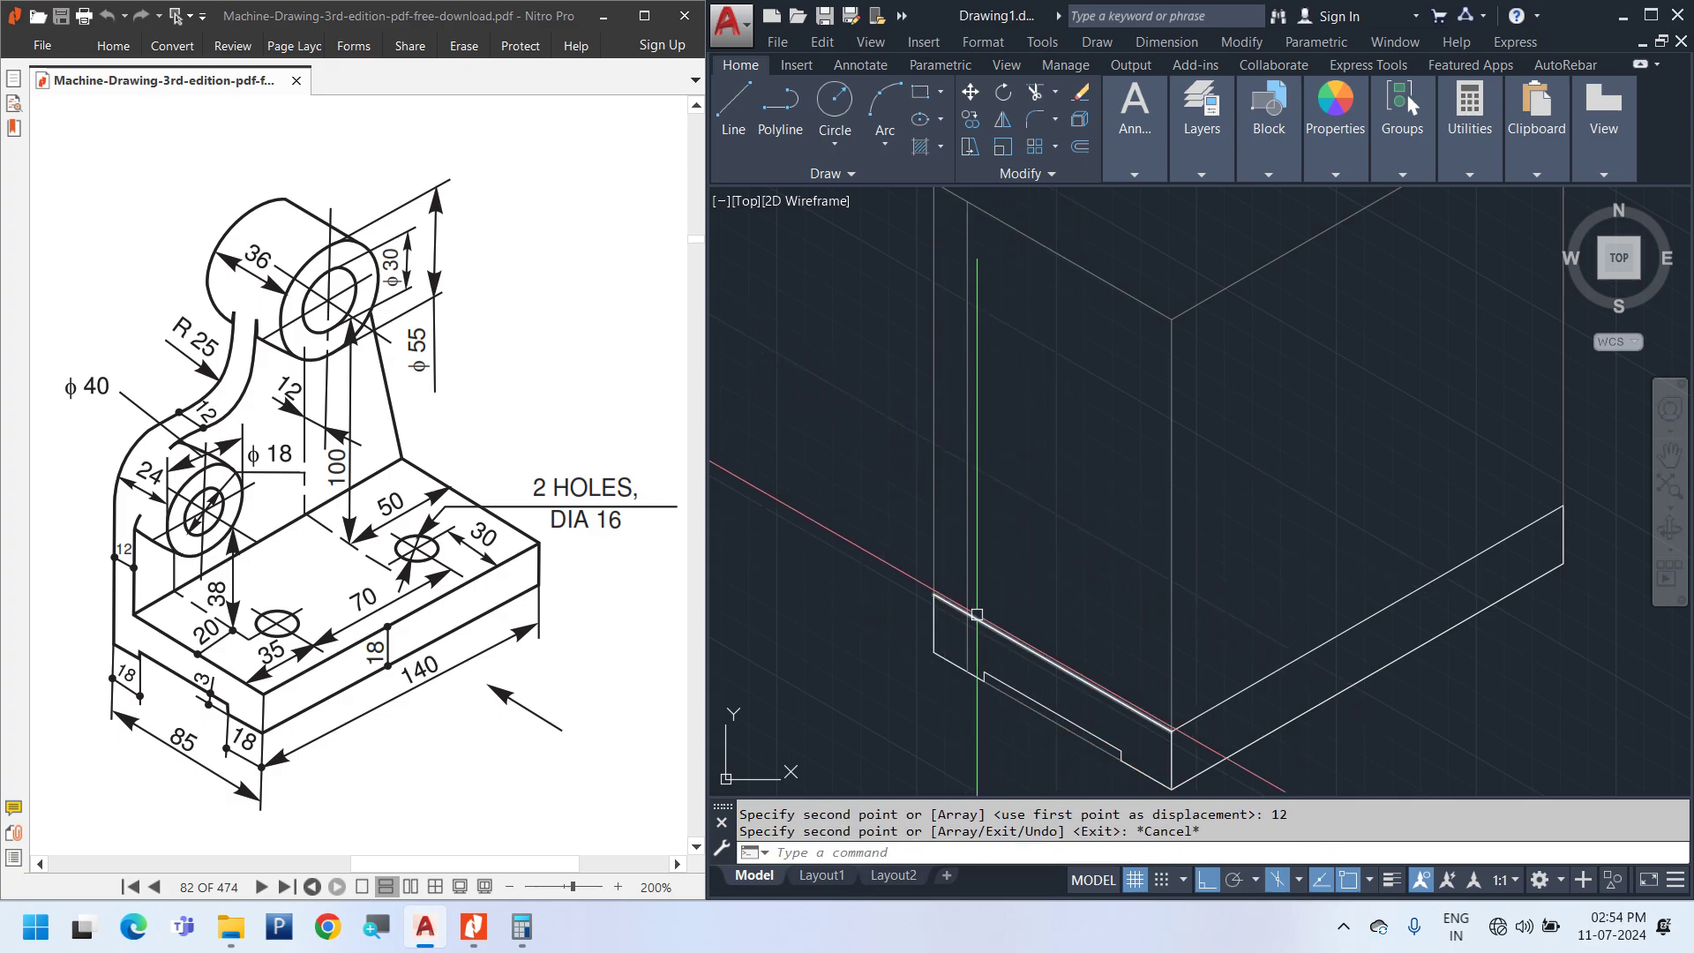
Copy the base plate's 140-long top edge from the front corner to where the vertical construction line crosses the 85-long top edge
click(1301, 653)
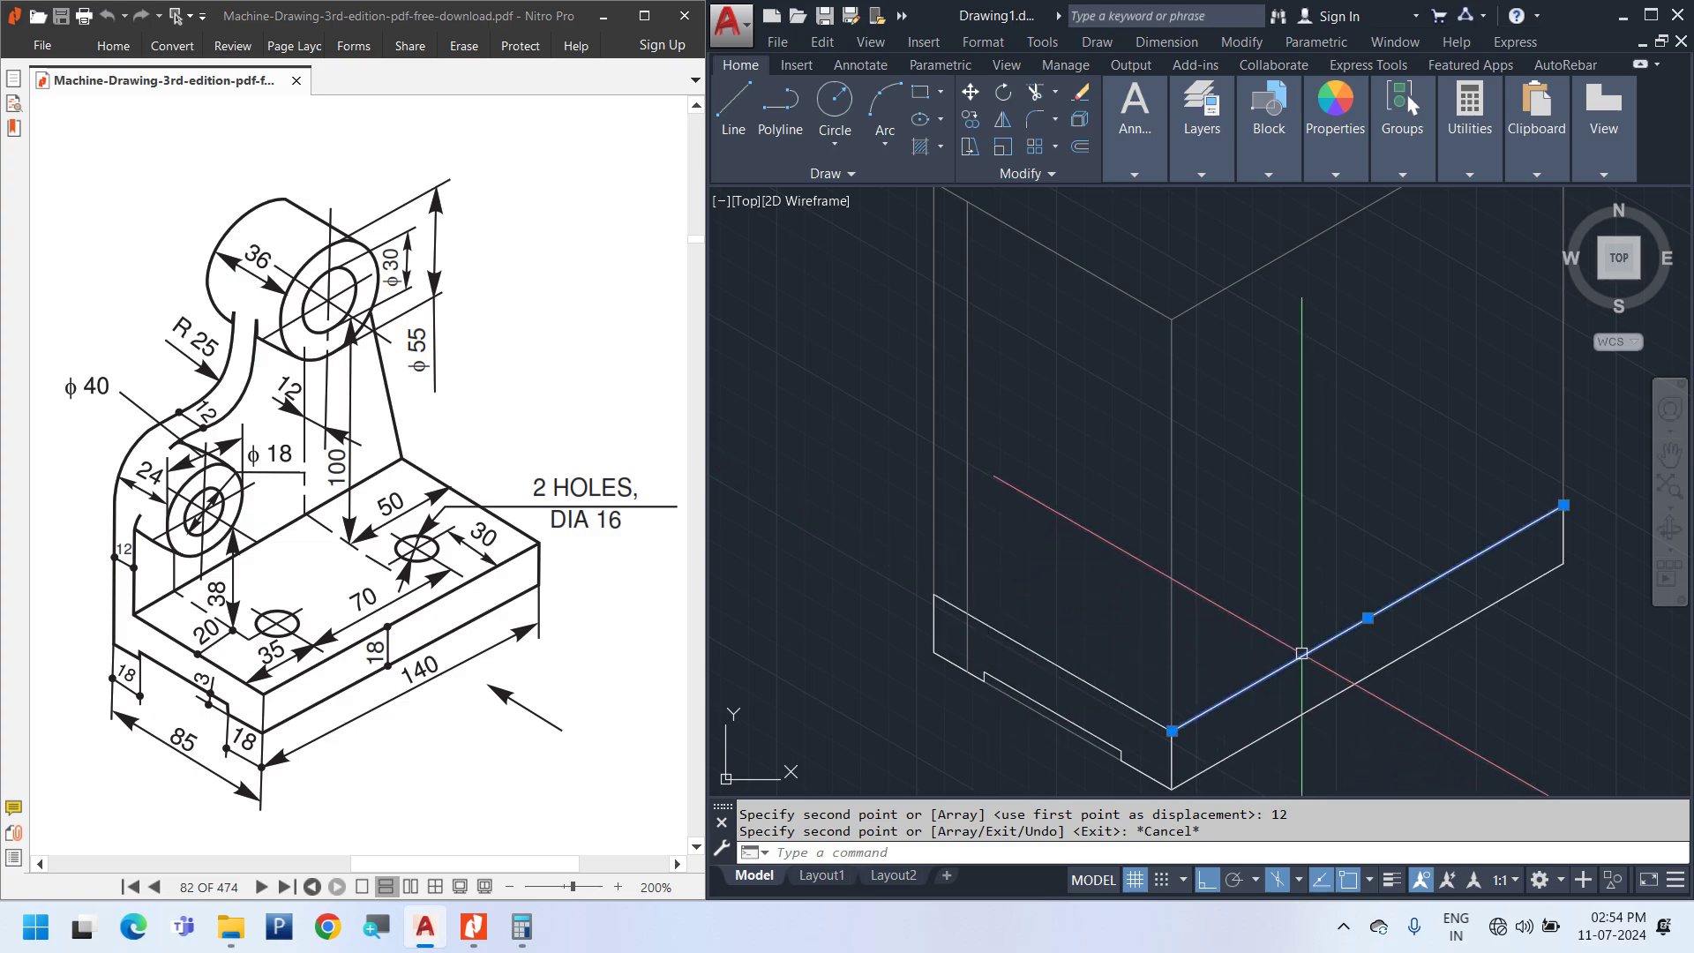
key(F5)
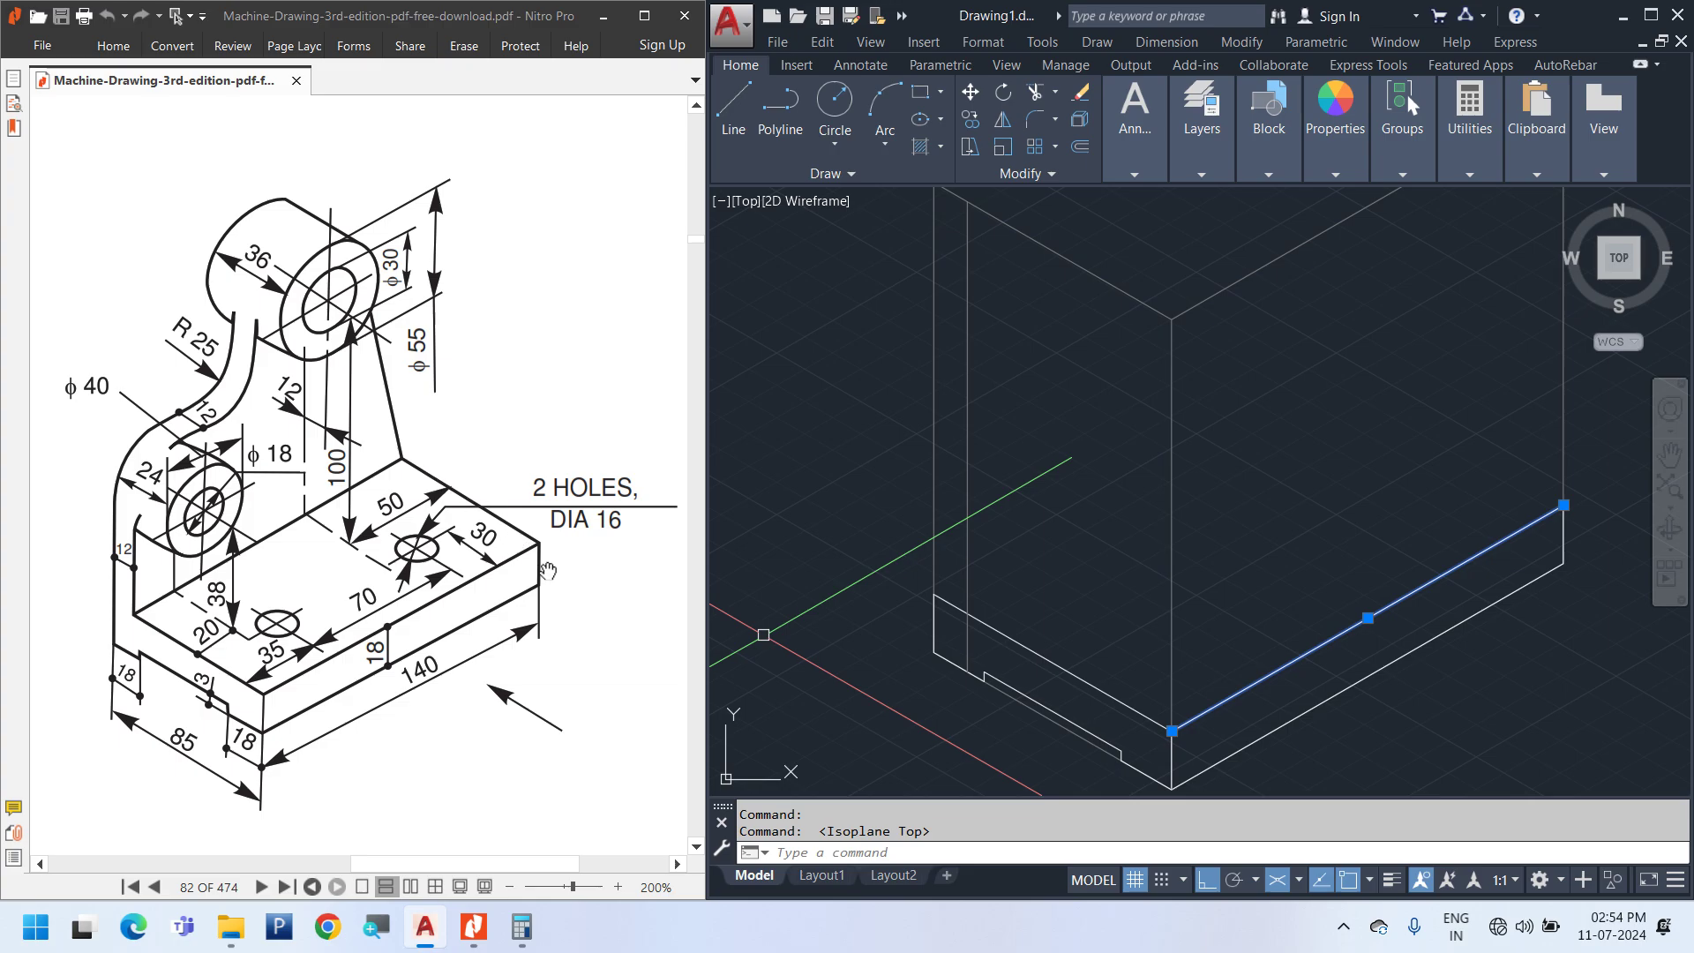
middle_drag(1283, 622, 1253, 597)
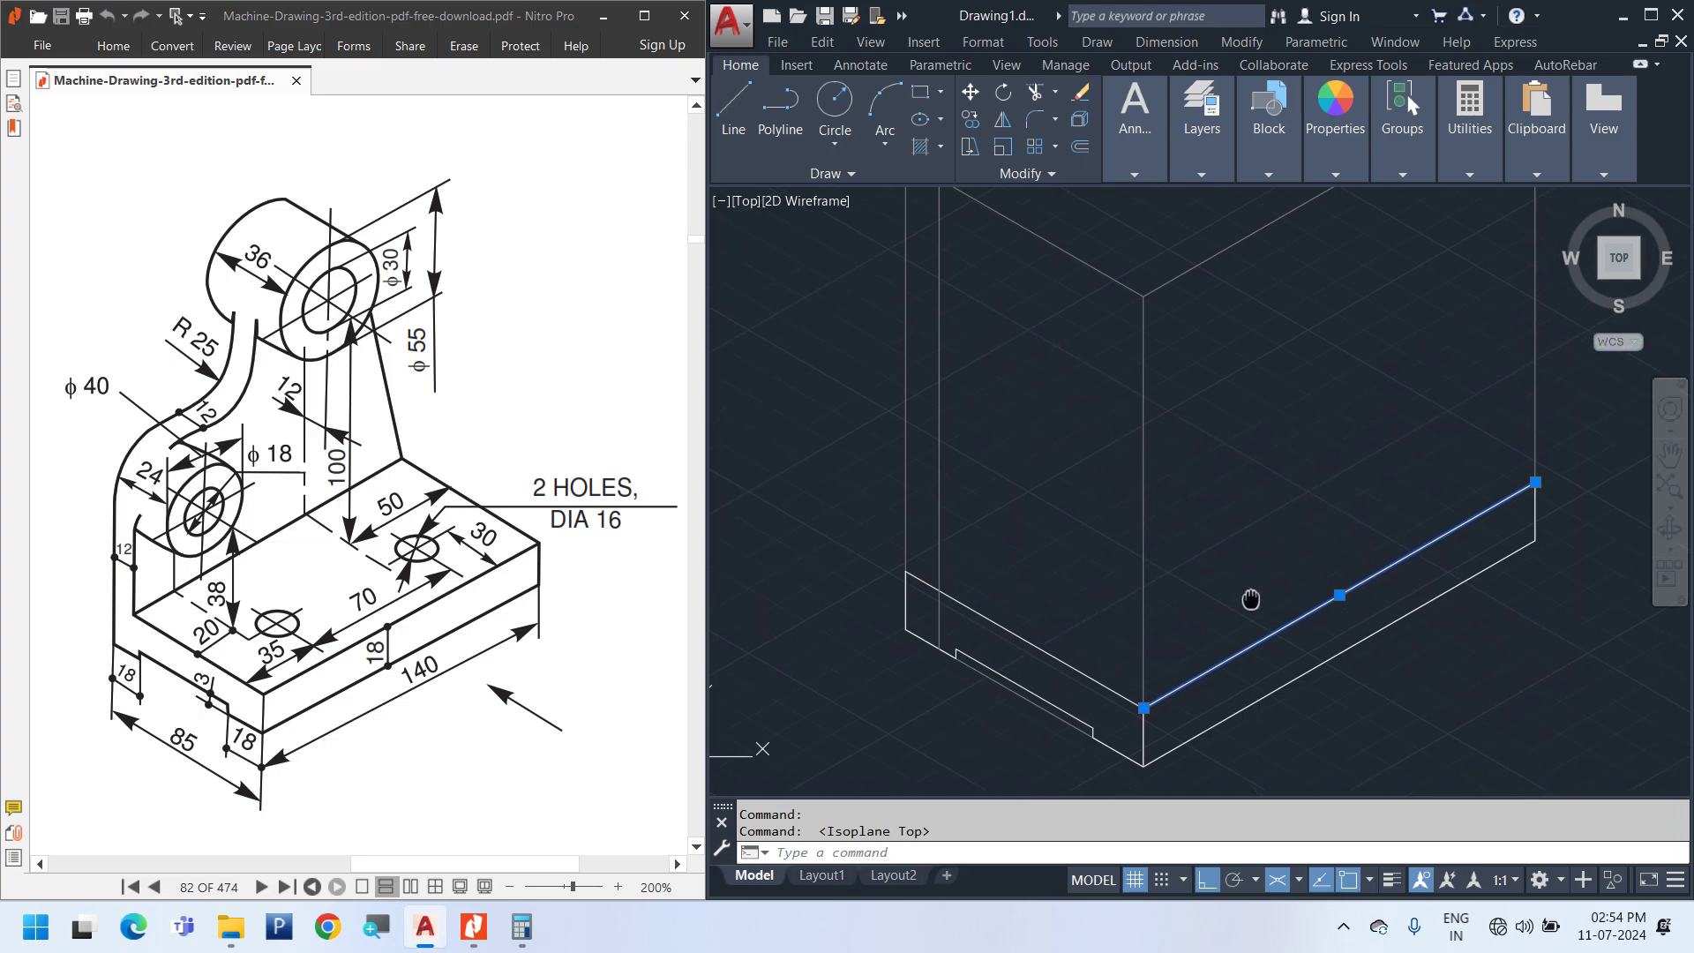
right_click(1271, 494)
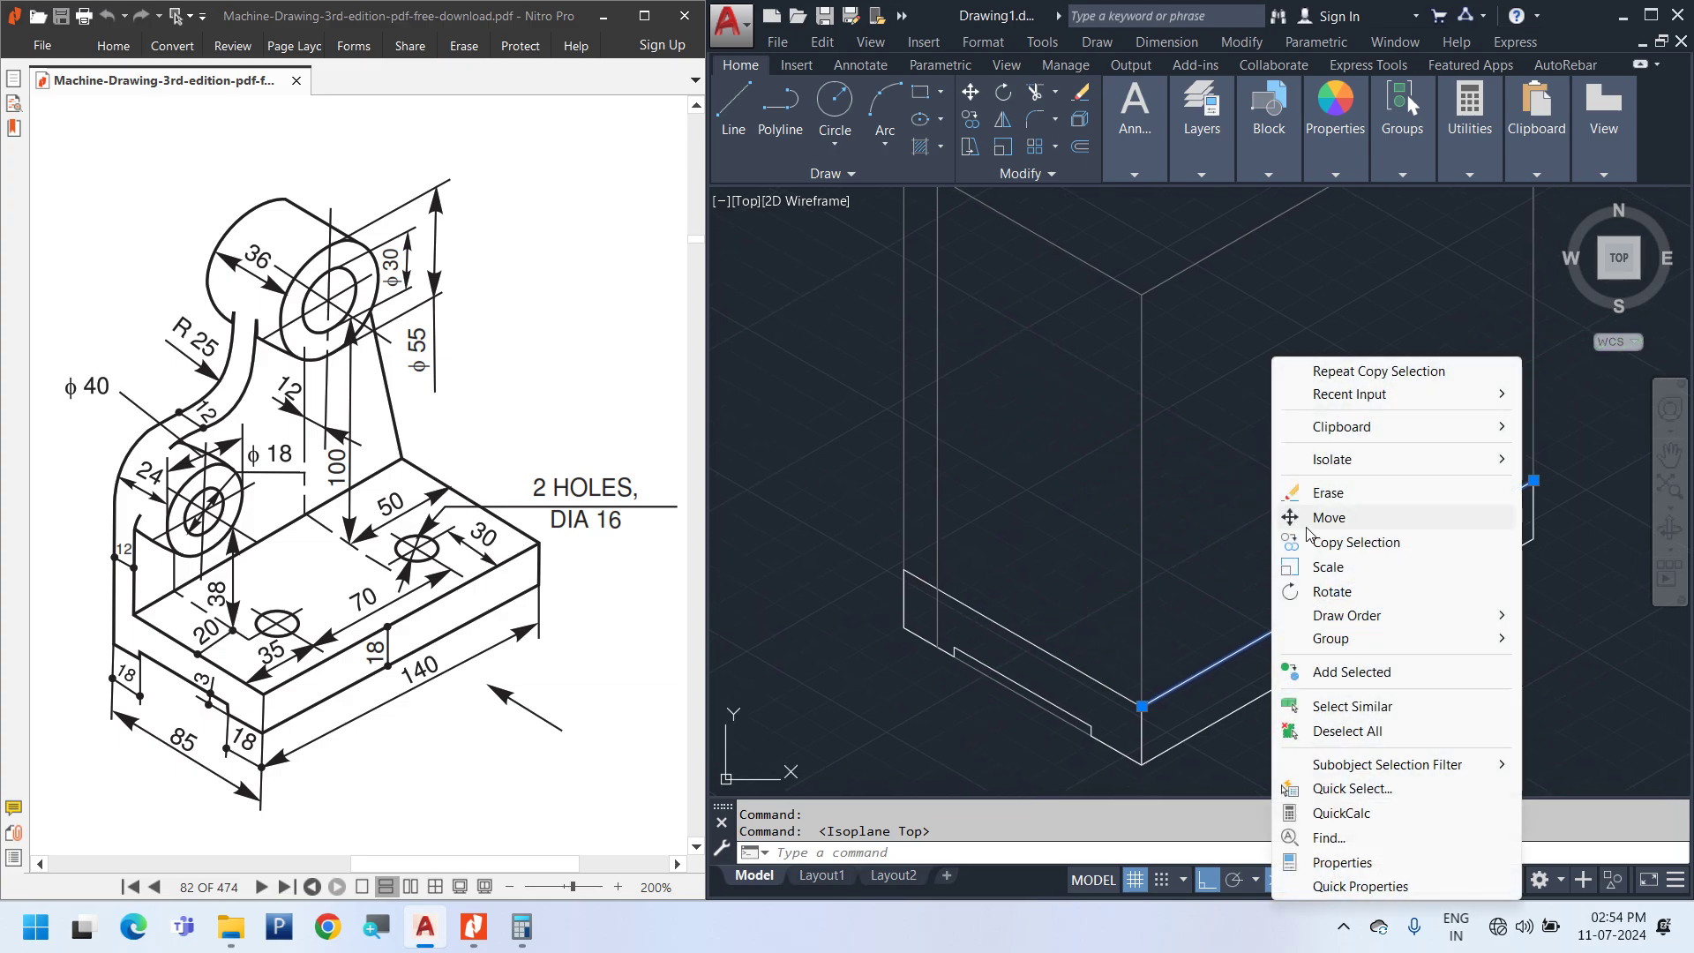
click(1345, 542)
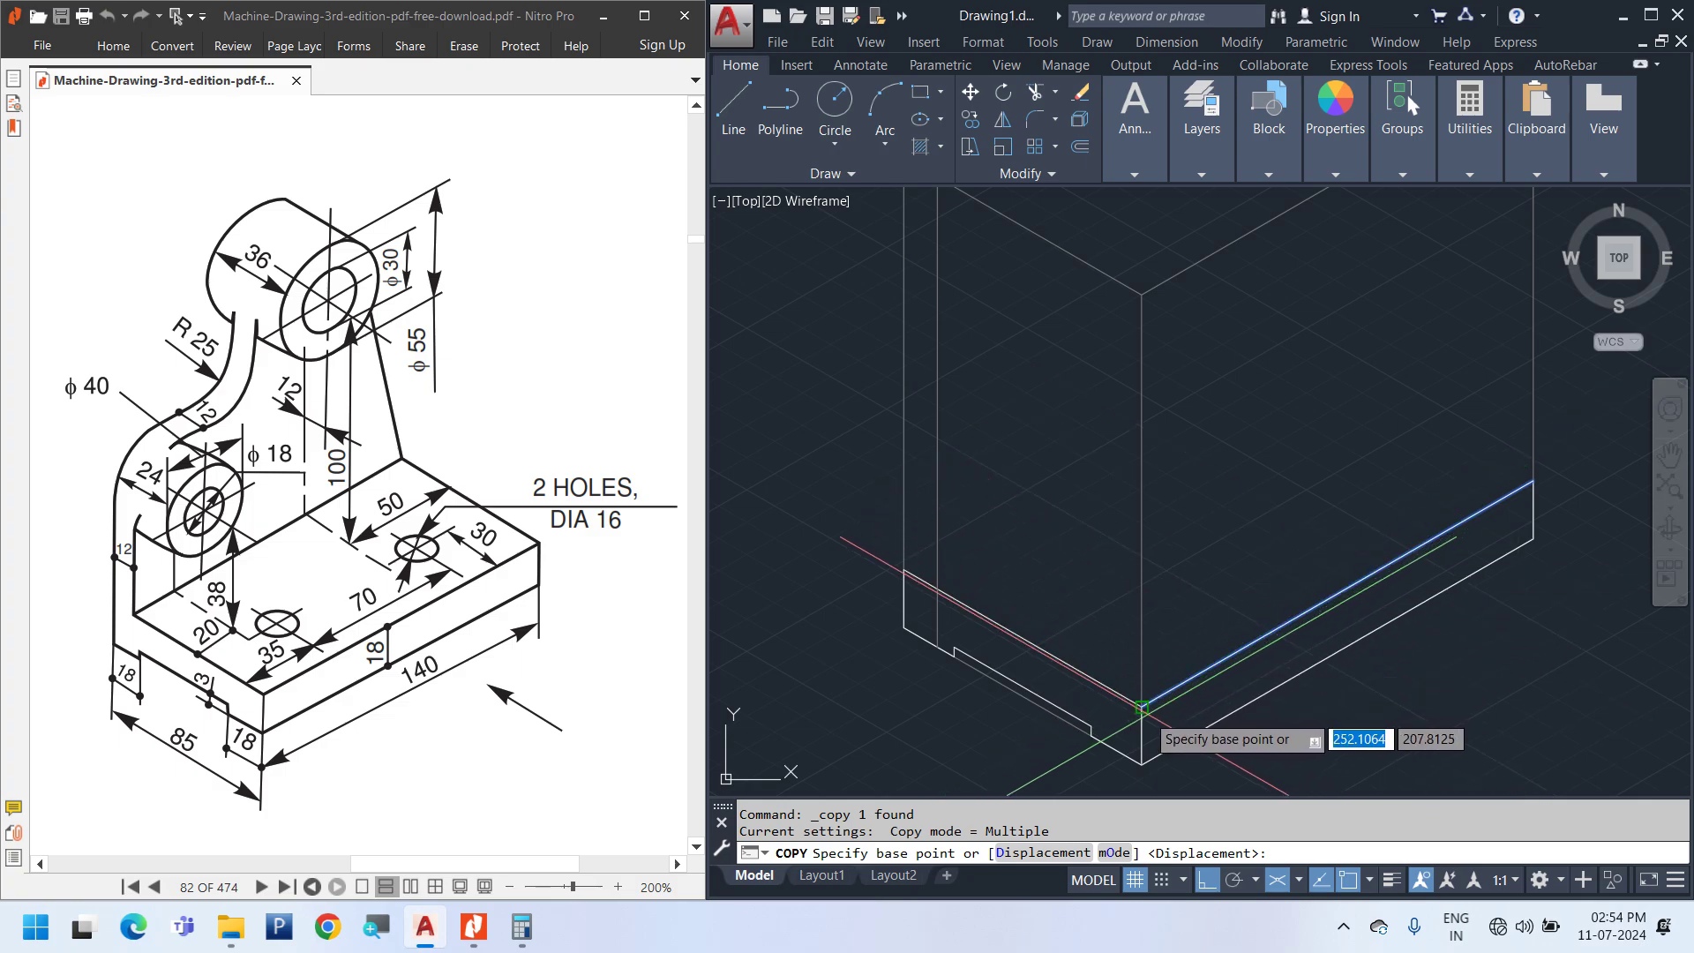
click(1141, 706)
click(962, 591)
key(Escape)
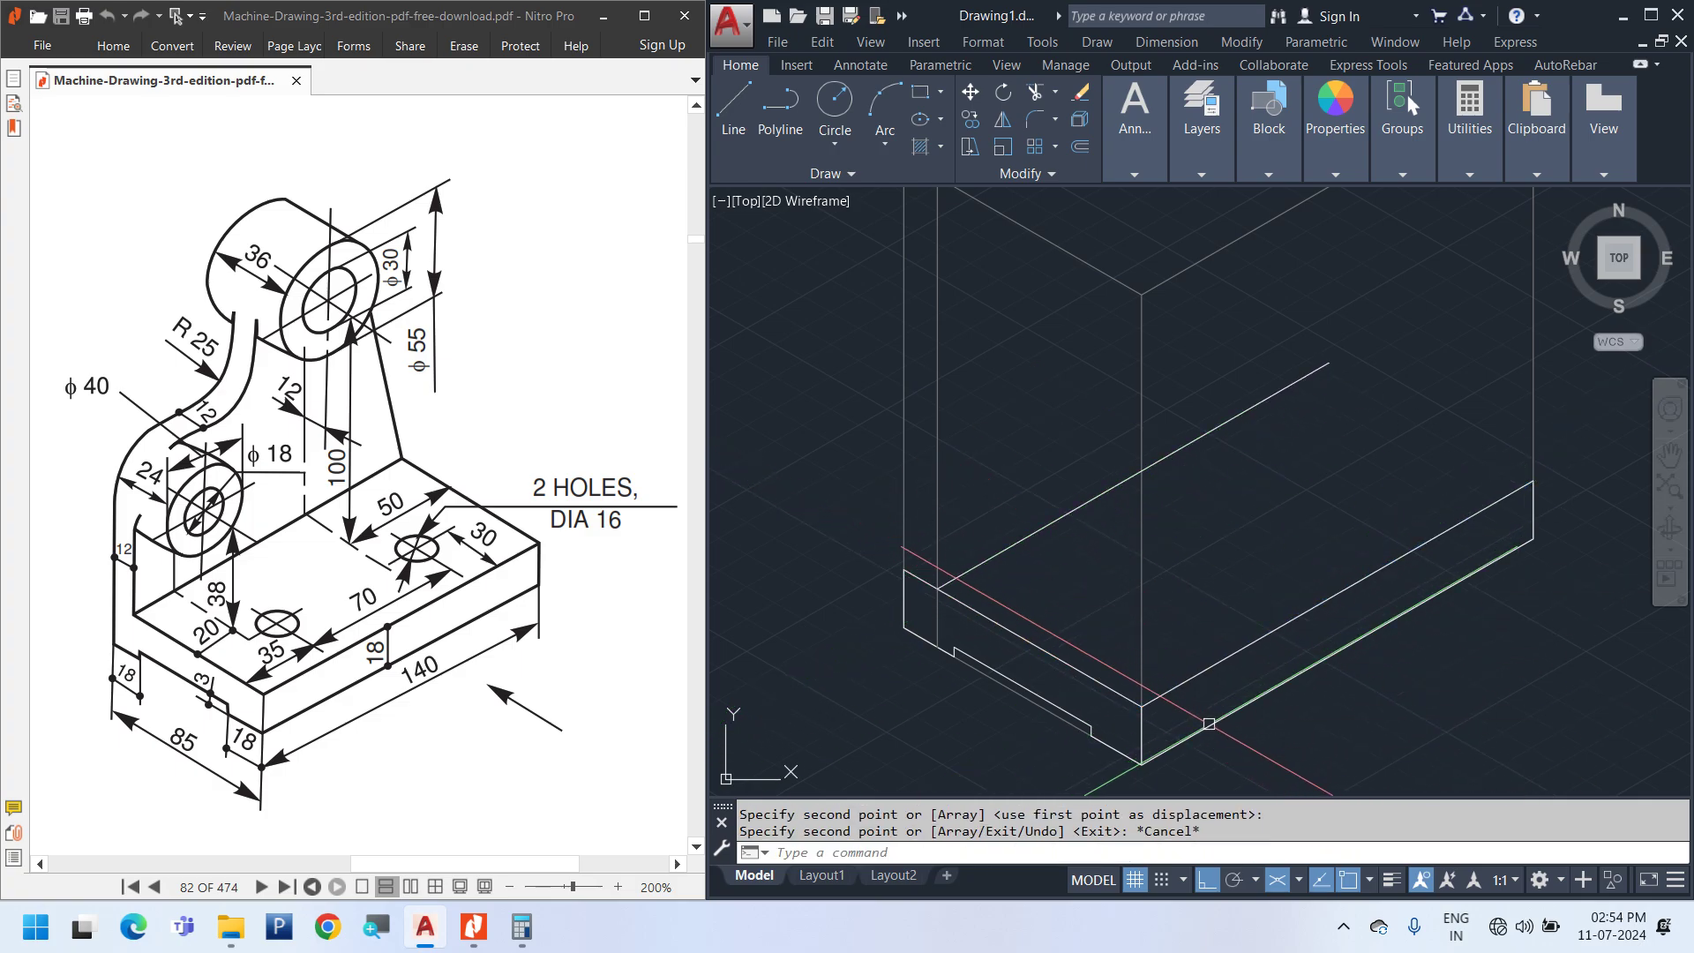
Copy the 85-long top edge to the far end of the 140-long edge and erase the vertical construction line
key(Return)
click(1096, 680)
key(Return)
click(1141, 706)
click(1537, 480)
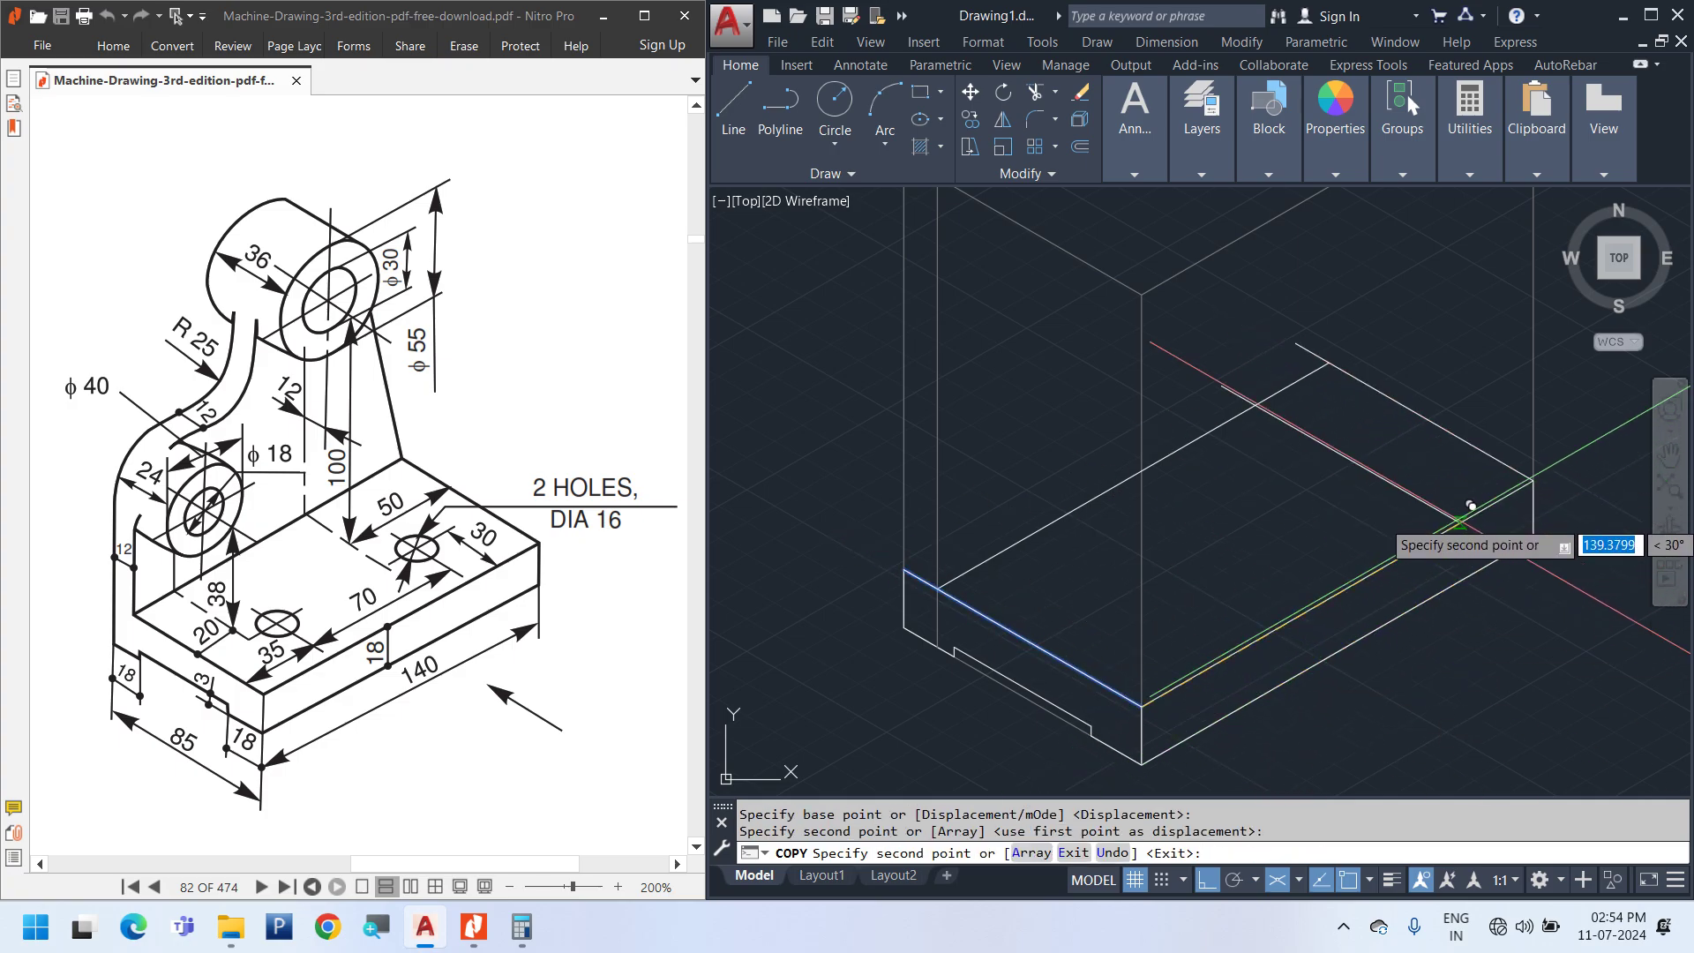
key(Escape)
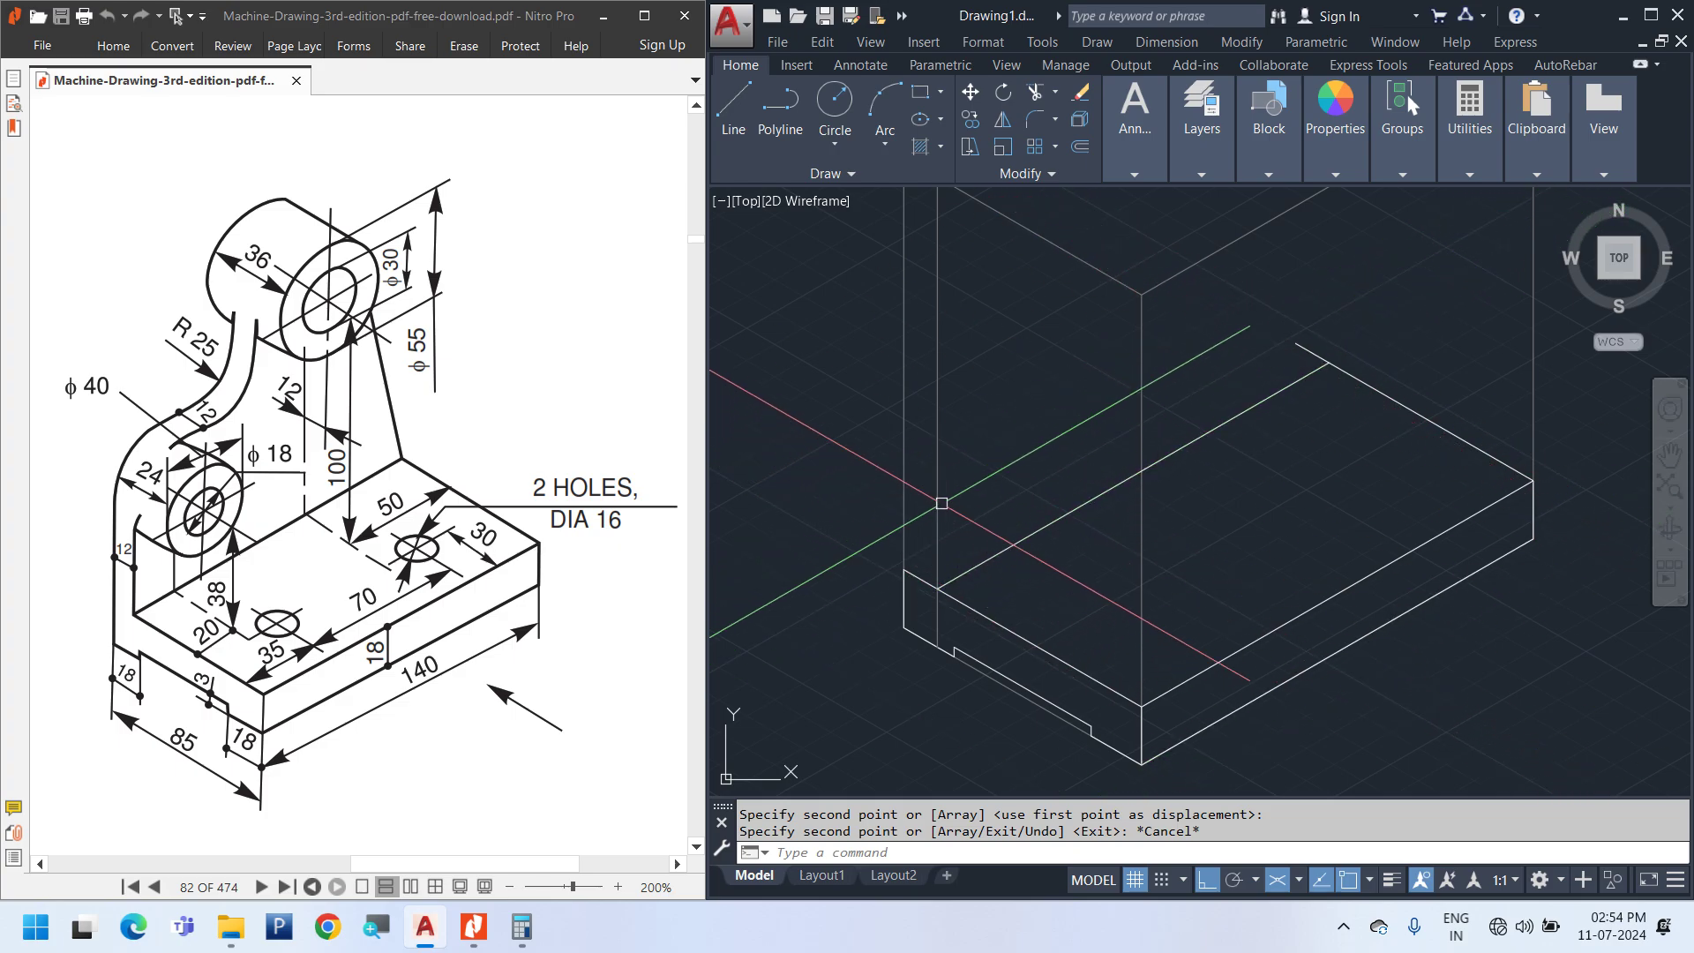
click(937, 533)
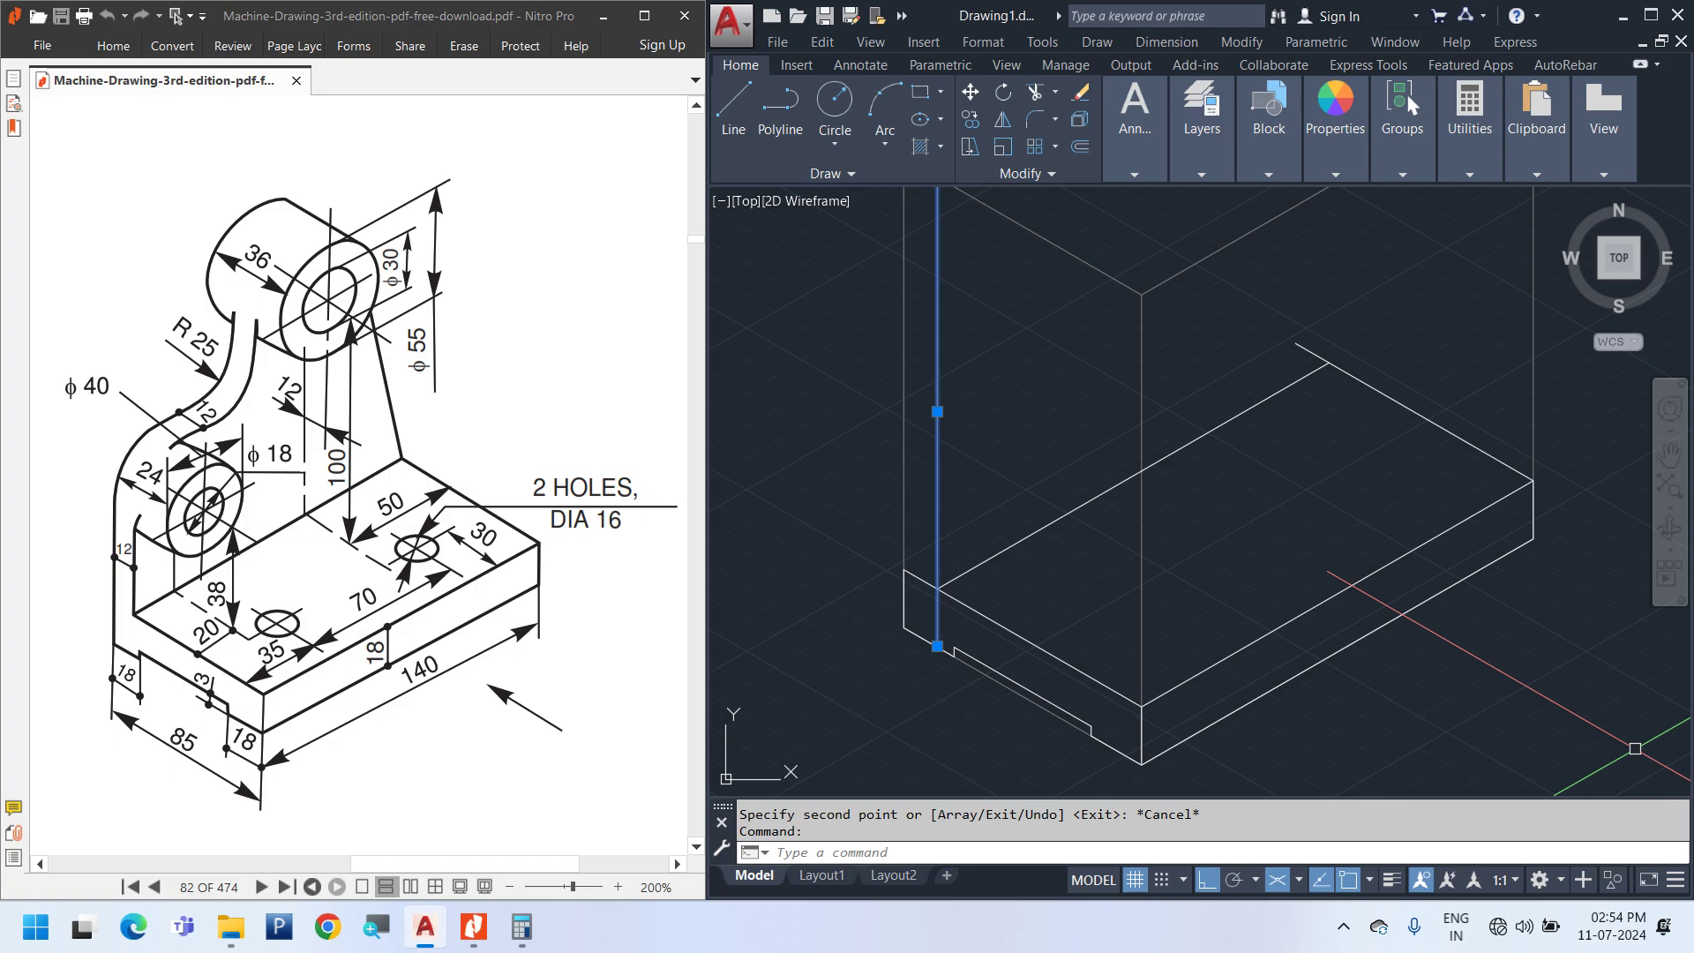
key(Delete)
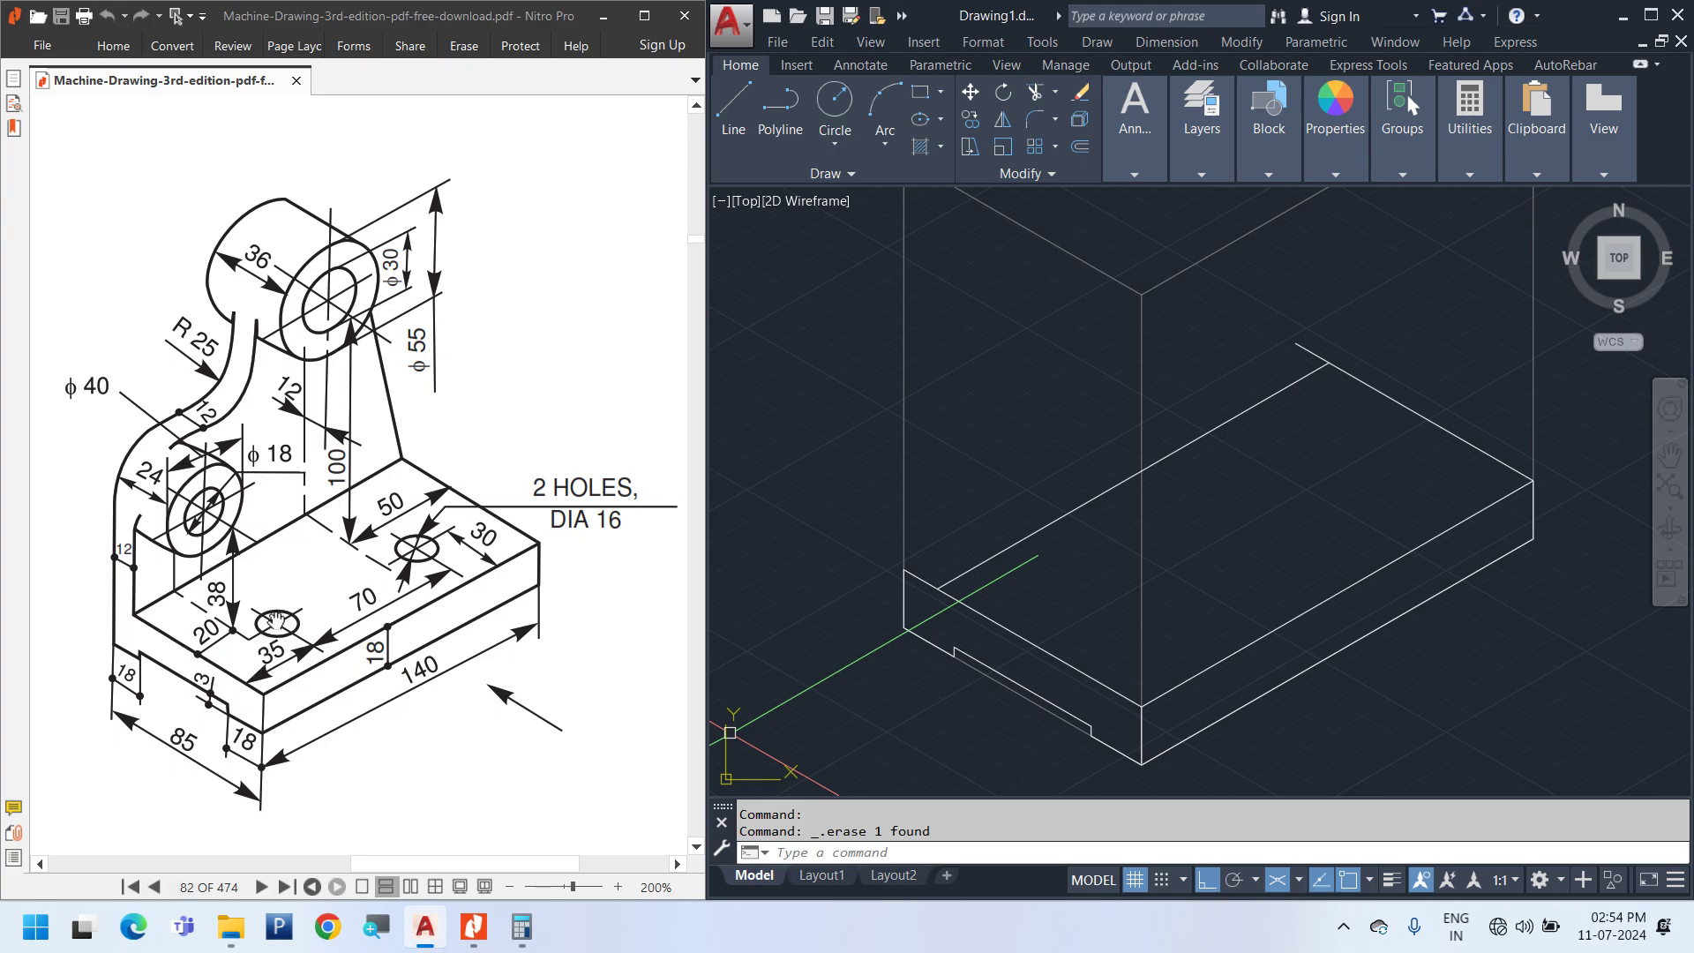
Copy the notched end's 85-long top edge 35 inward along the 140-long direction as a hole centre line
click(228, 676)
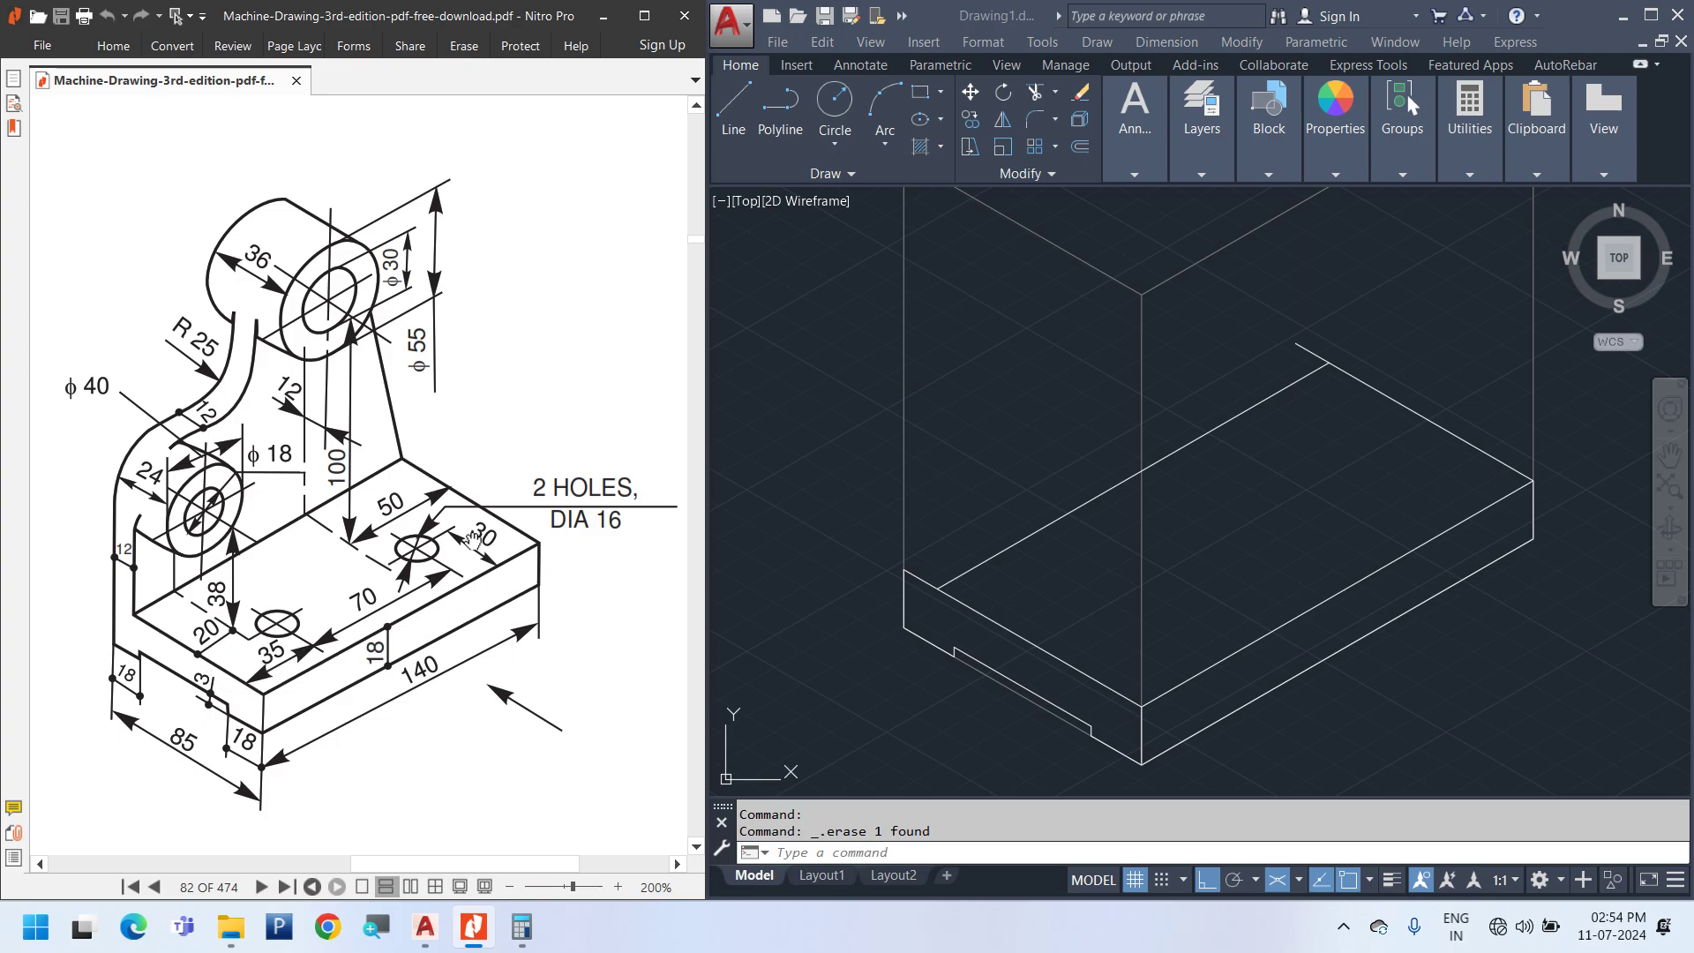
click(1129, 699)
right_click(1274, 692)
click(1363, 541)
click(1235, 587)
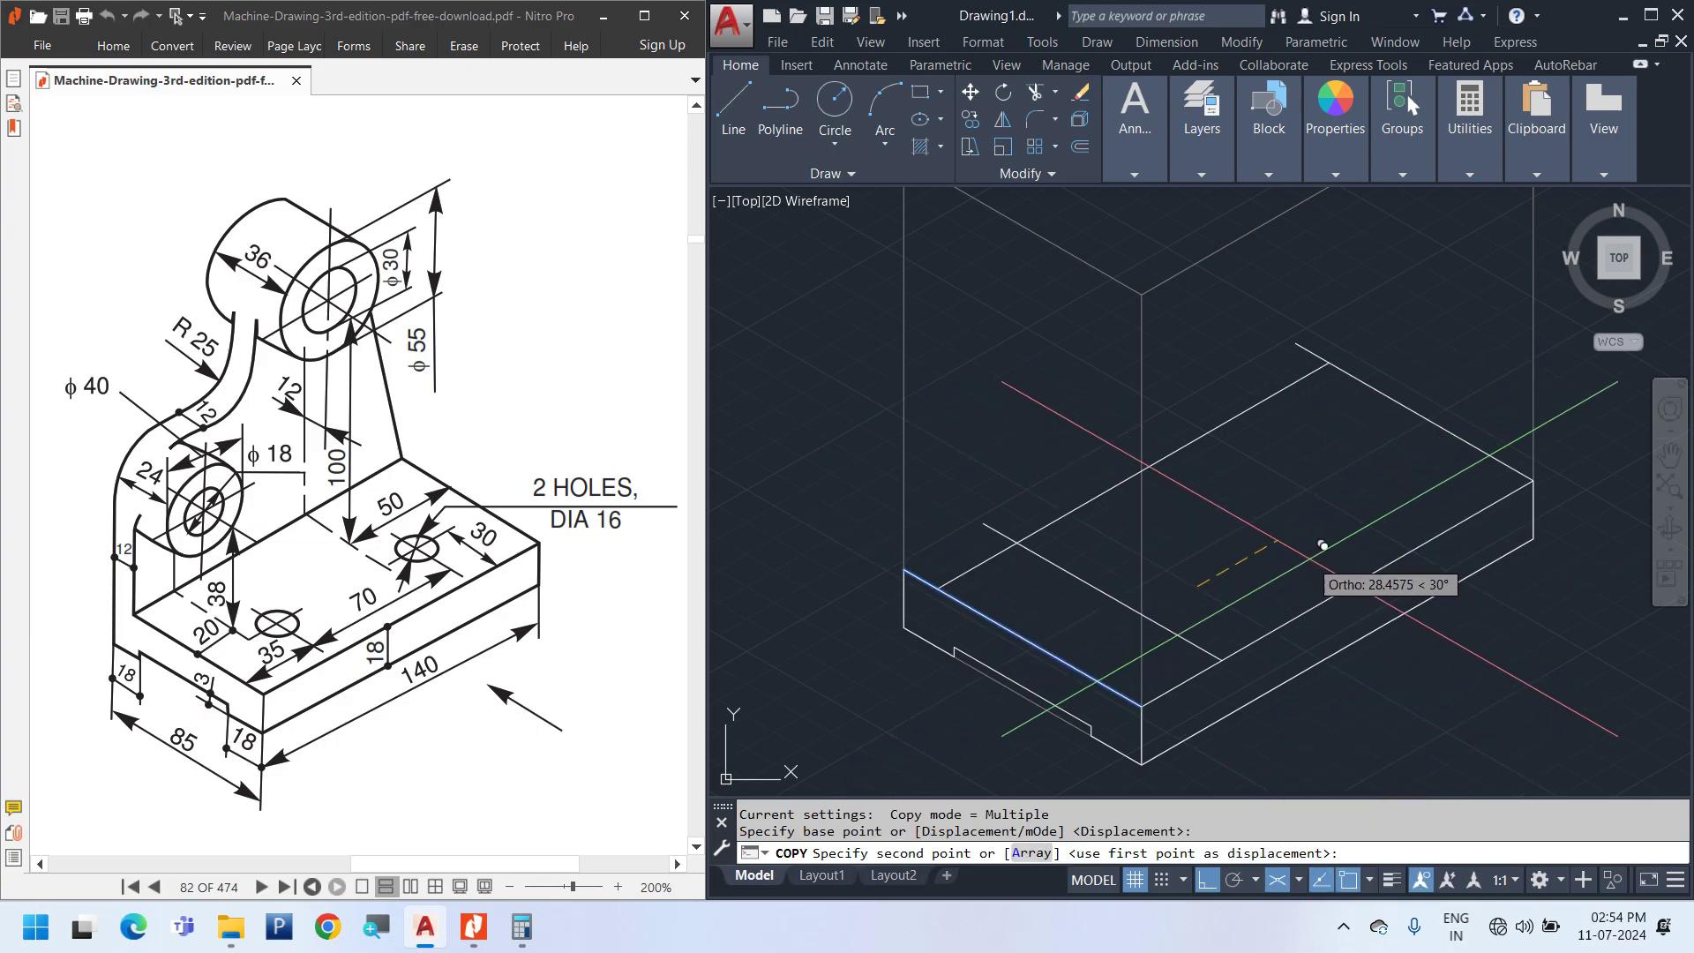
text(35)
key(Return)
key(Escape)
Copy the front 140-long top edge 30 inward across the plate as the holes' common centre line
click(1305, 611)
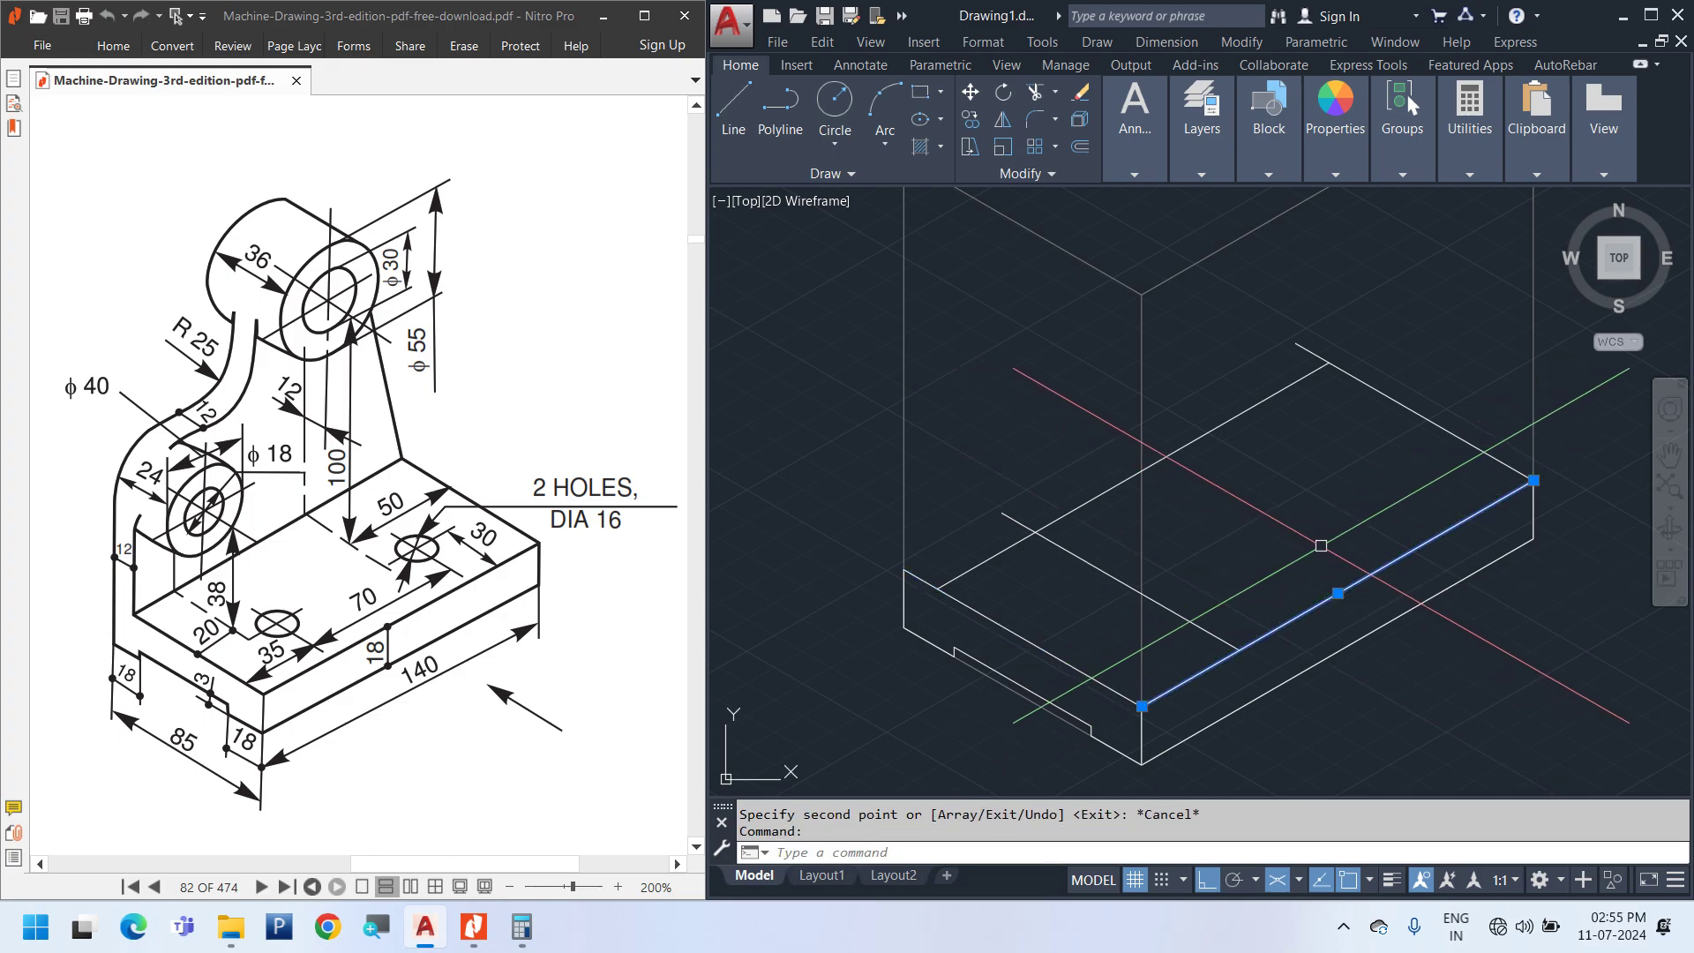
key(Return)
click(1368, 539)
text(30)
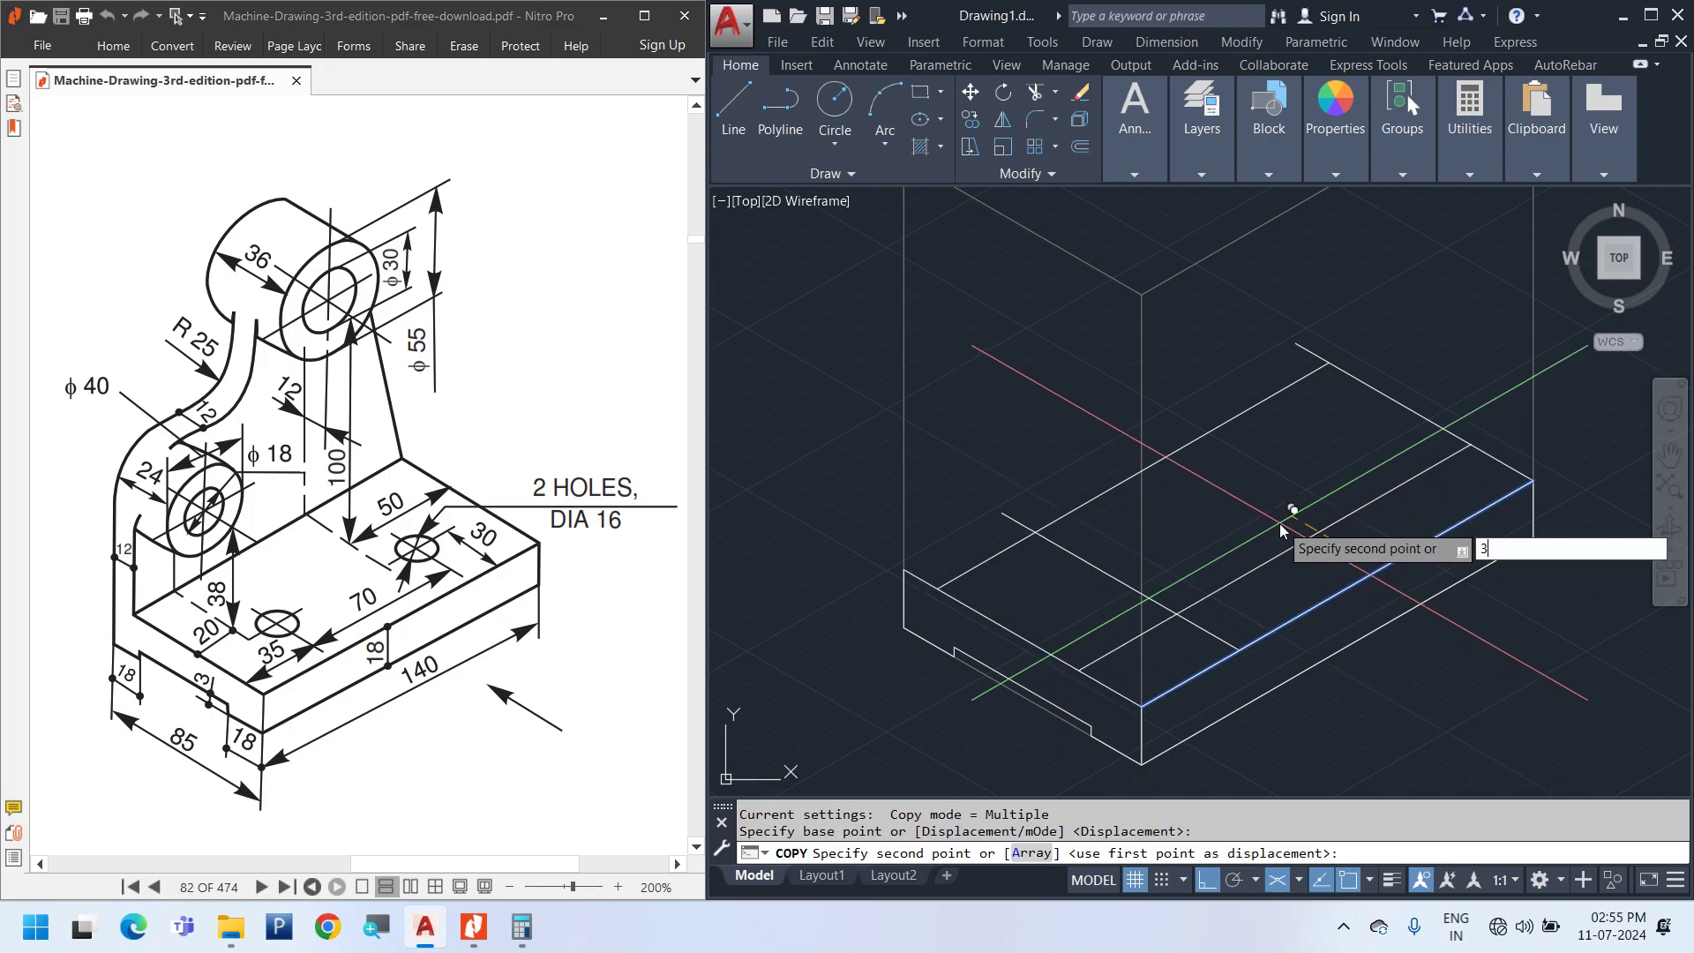
key(Return)
key(Escape)
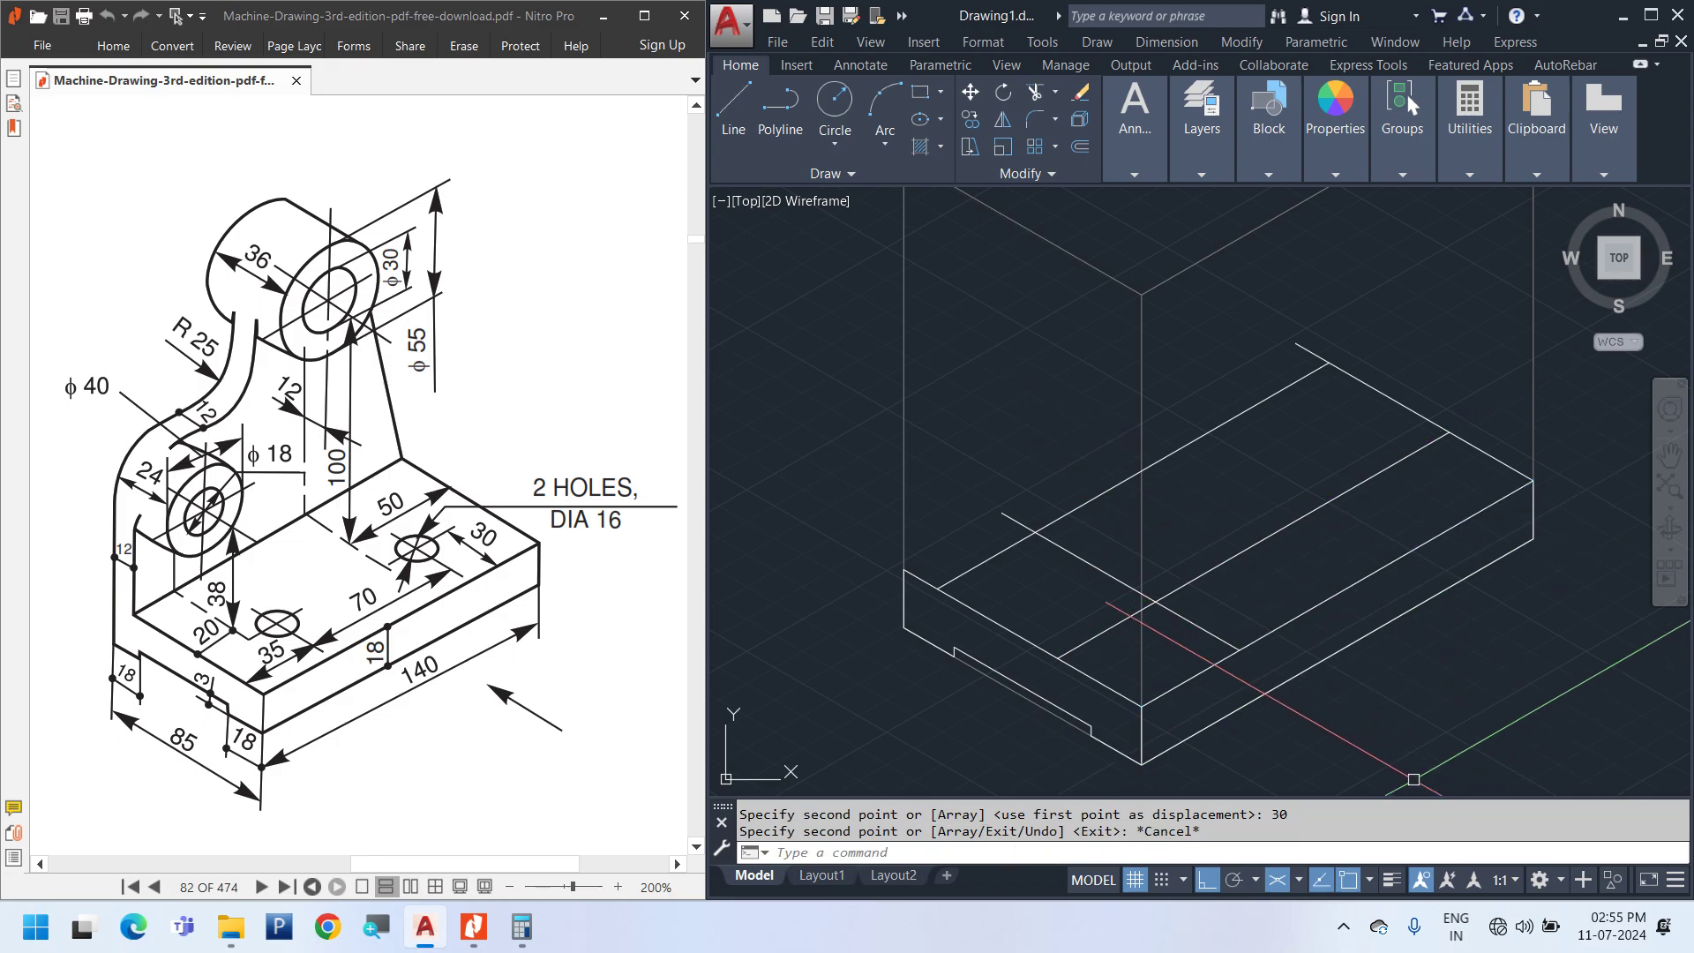
Draw a radius 8 isocircle with the Ellipse command at the crossing of the two centre lines on the plate's top face
scroll(1140, 609, up, 3)
scroll(1141, 609, up, 2)
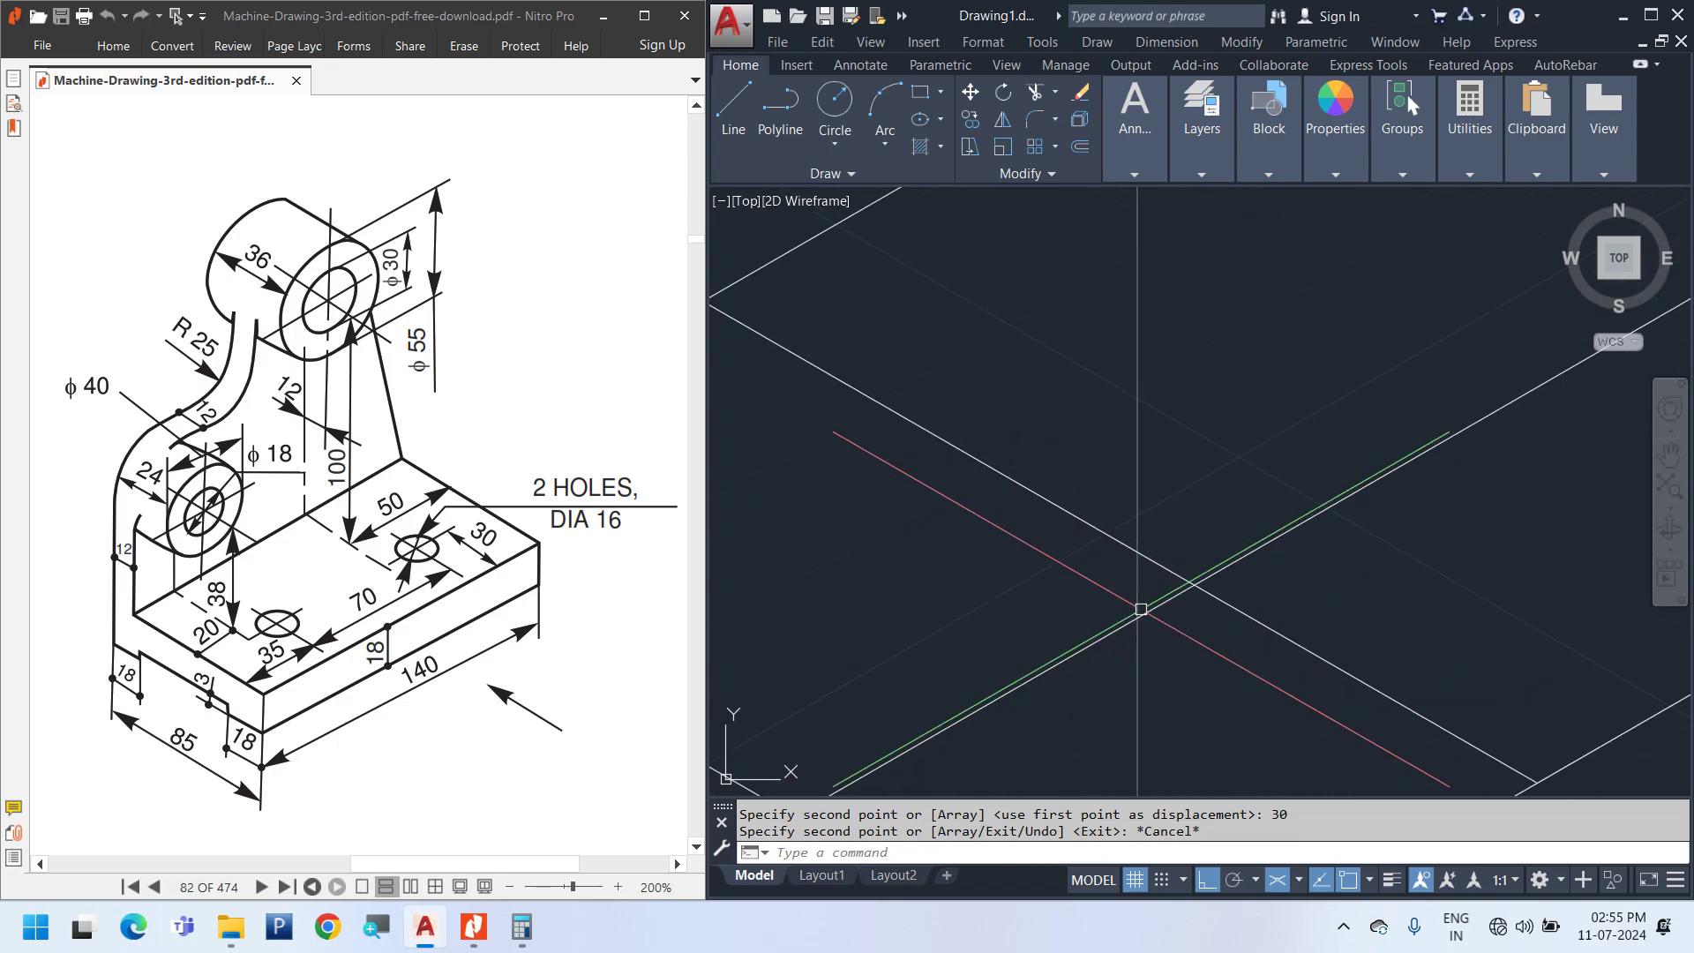
text(E)
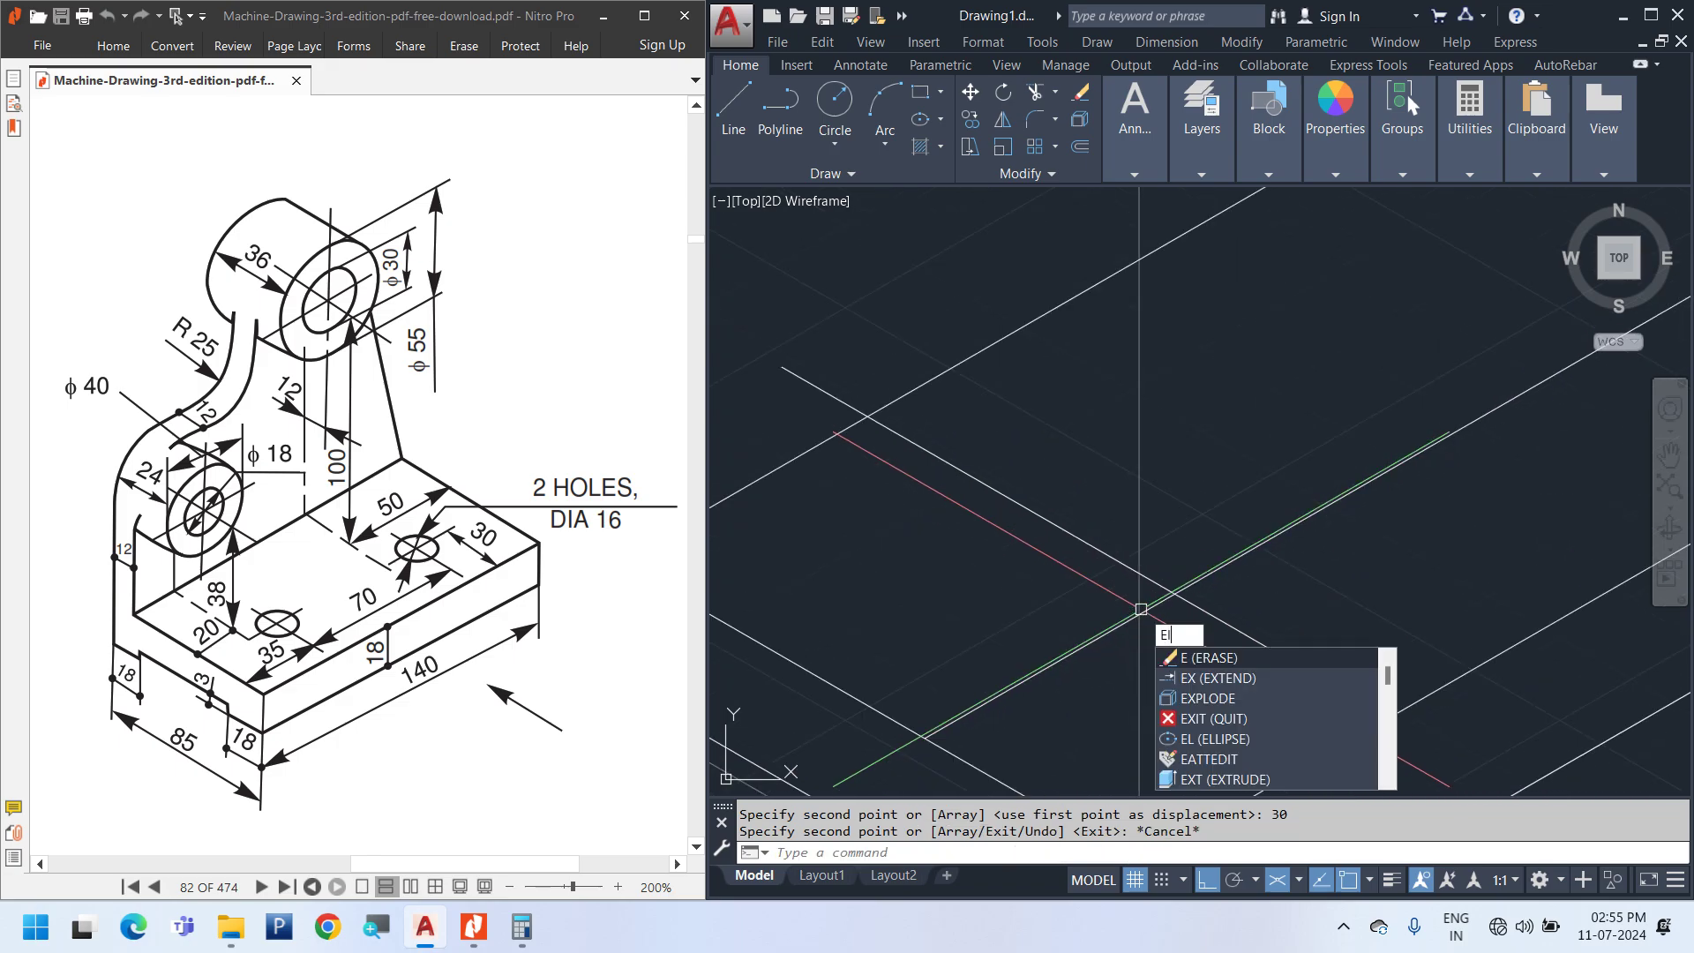
text(L)
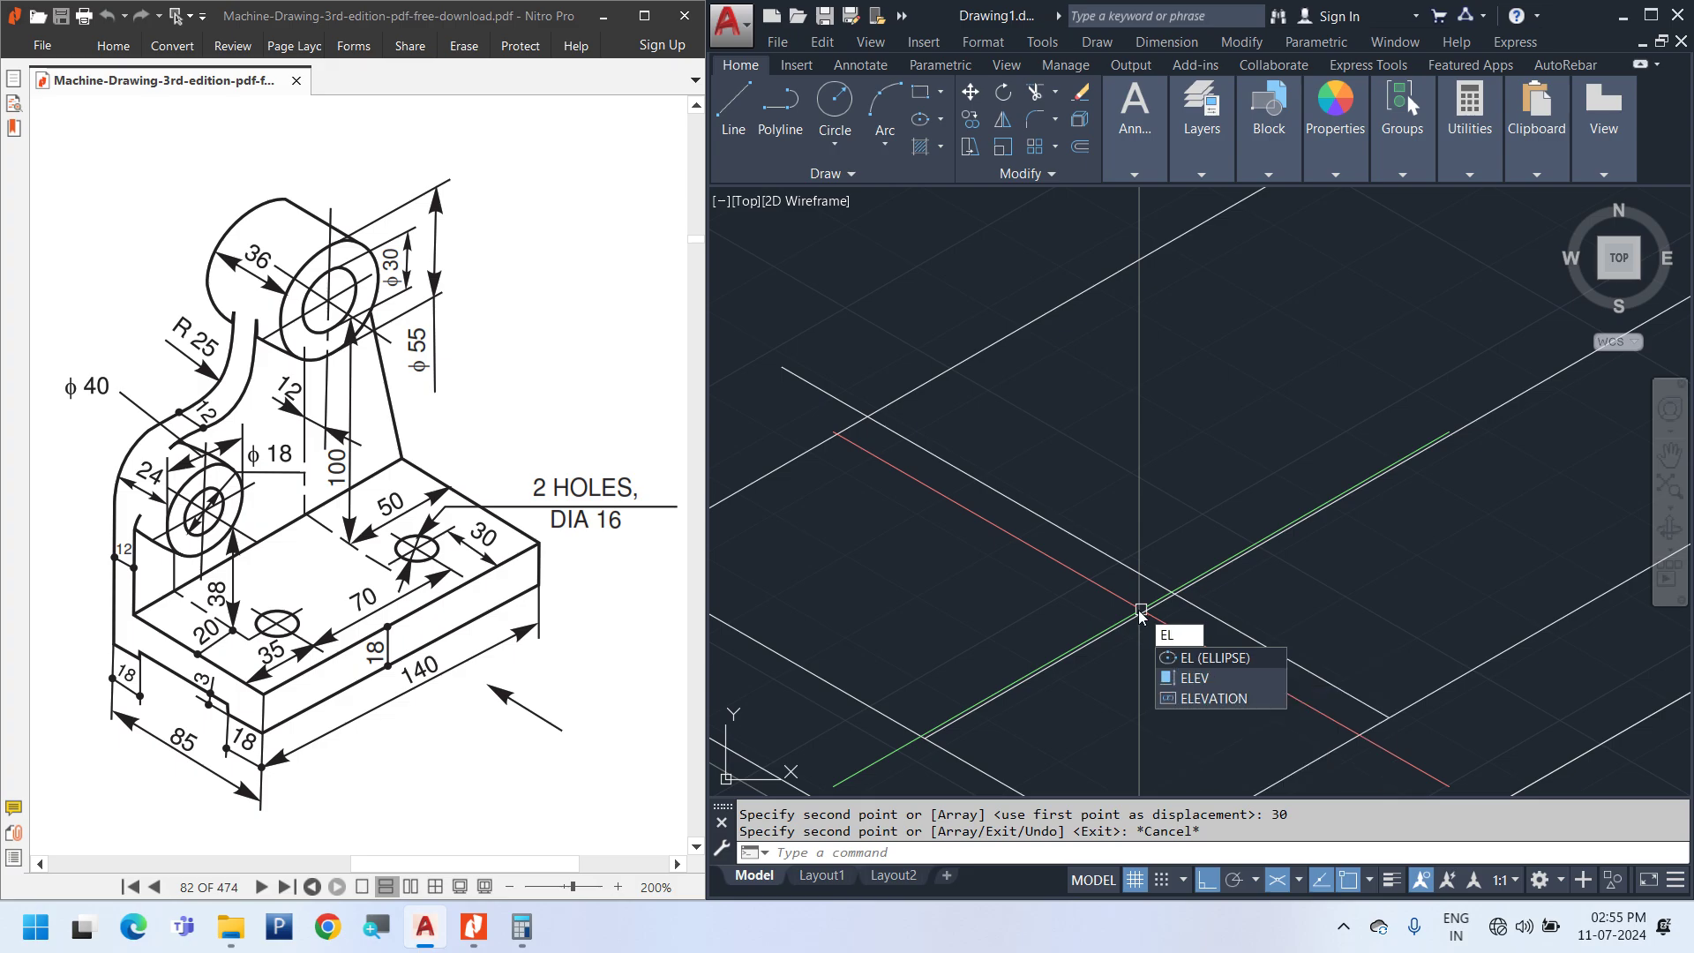
key(Return)
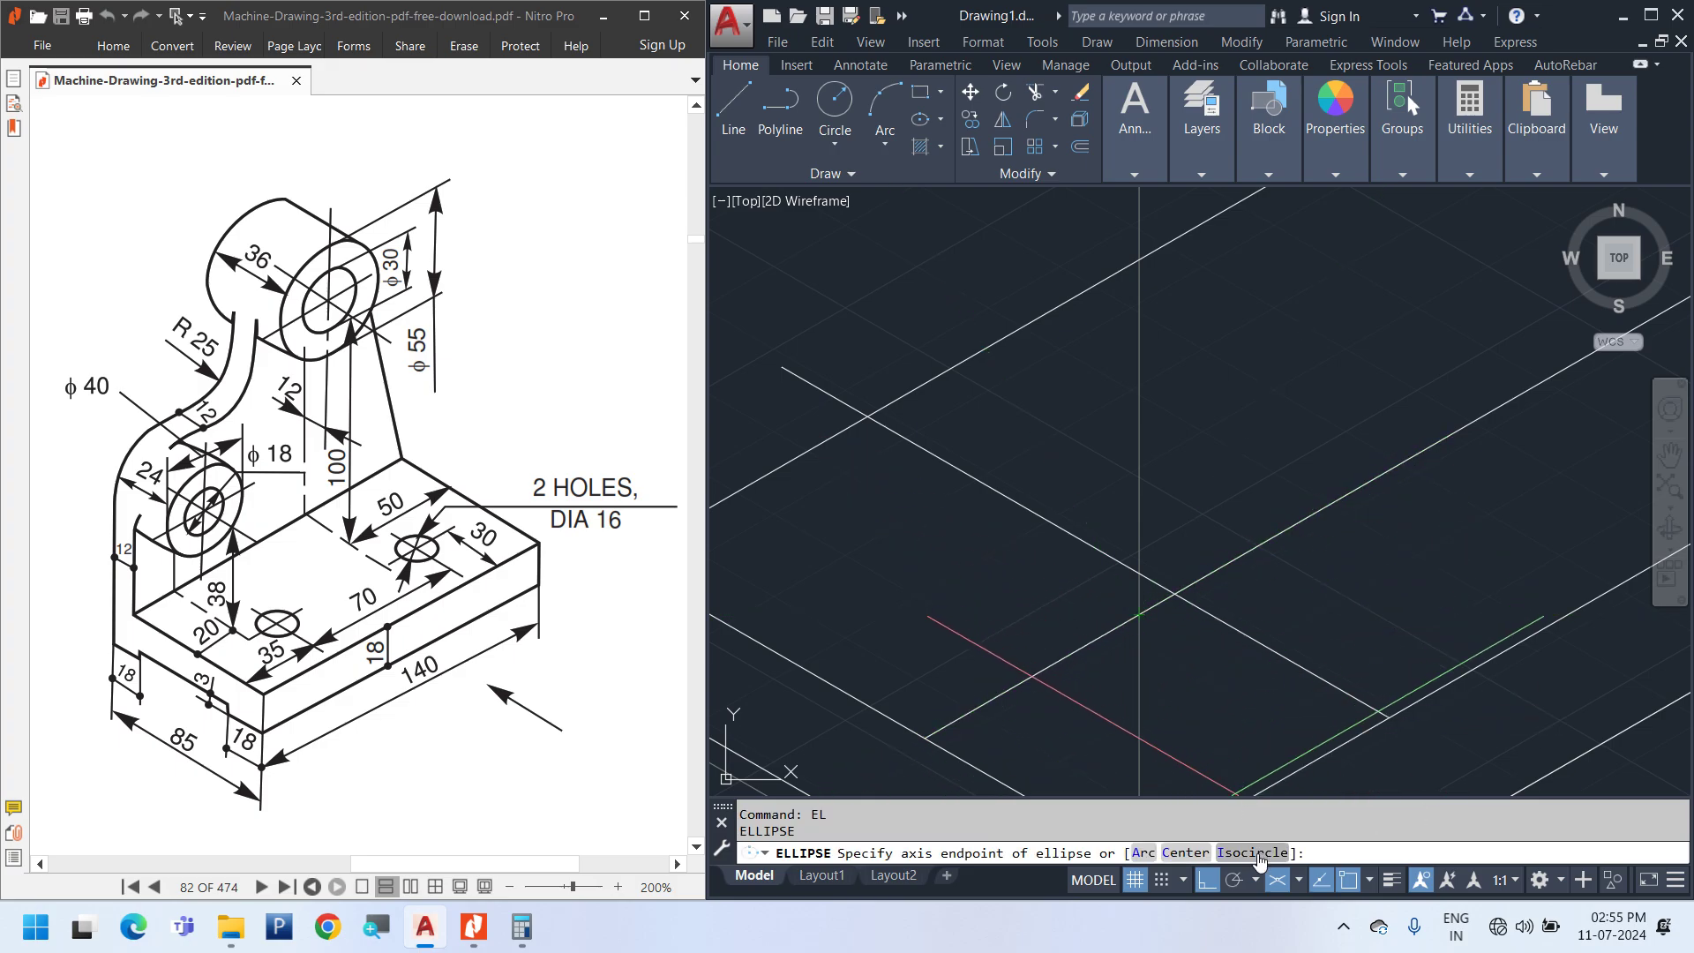
click(1257, 854)
click(1175, 594)
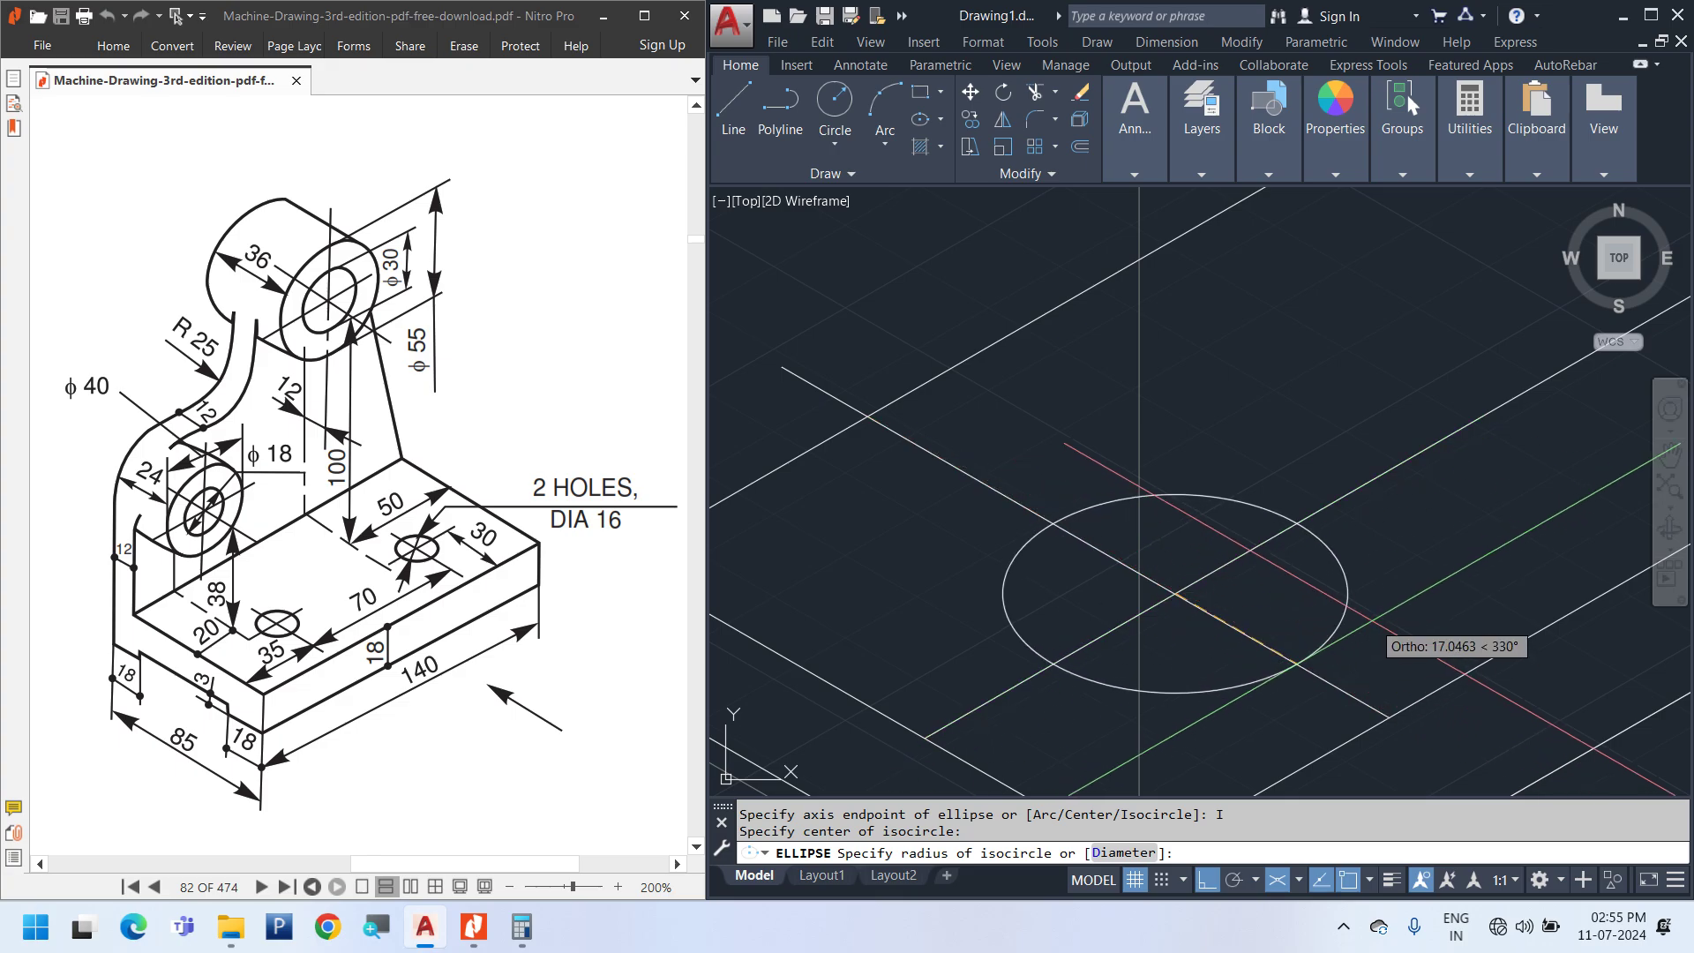
text(8)
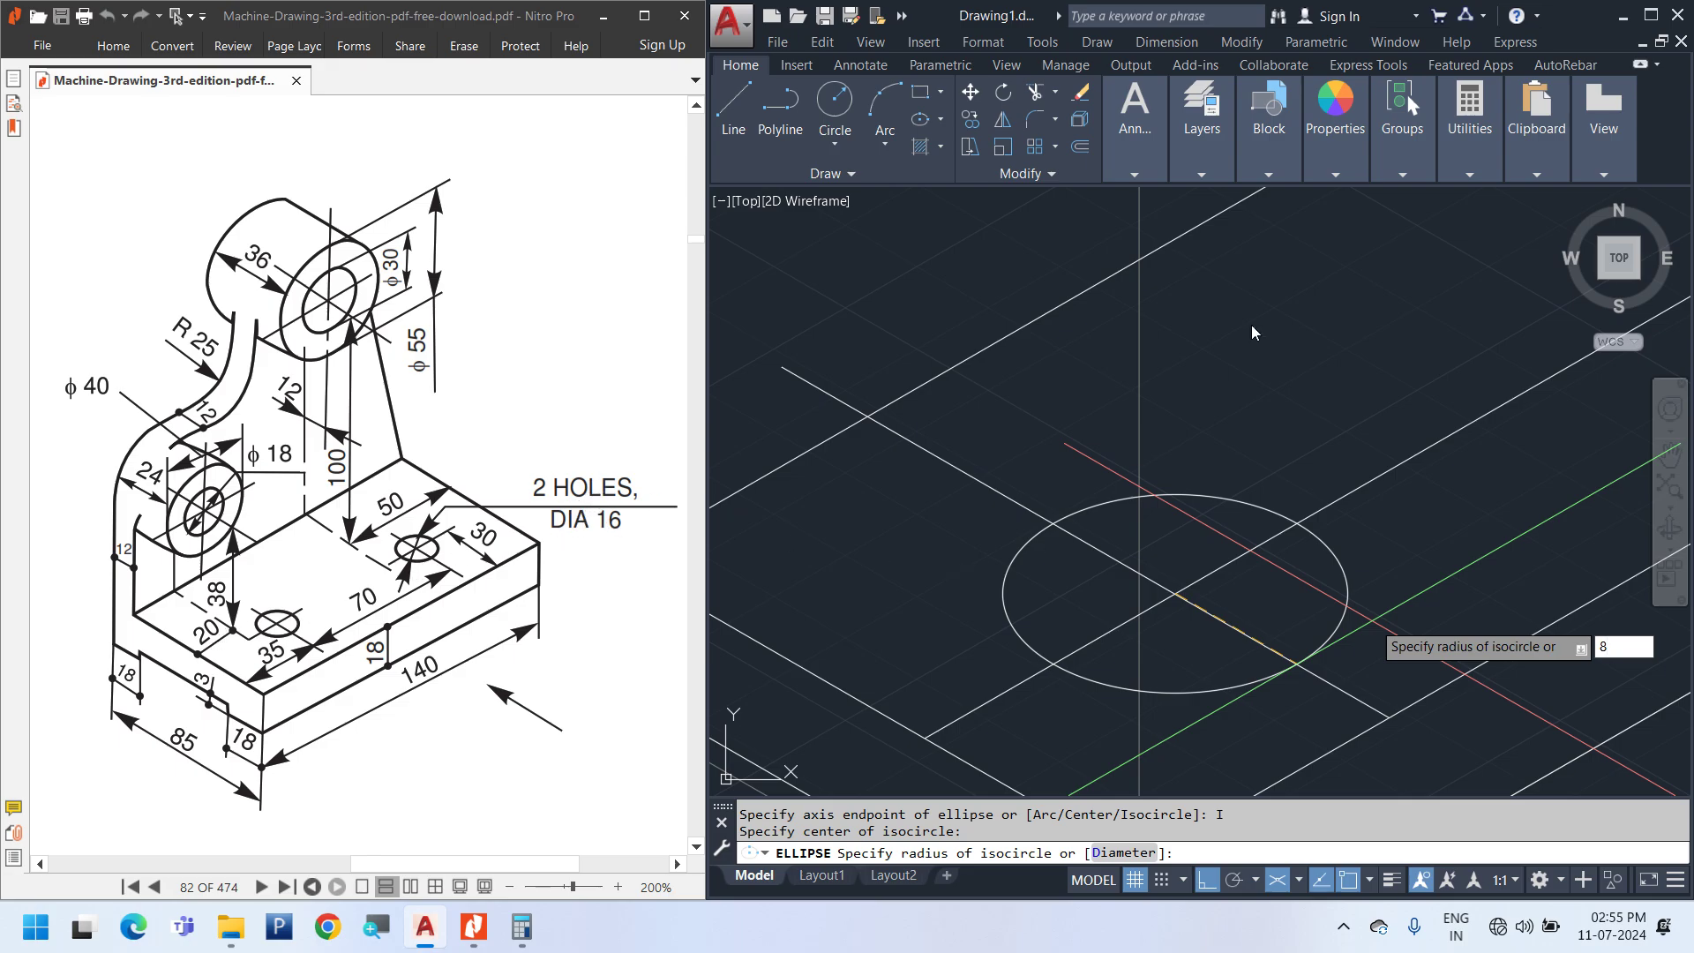
scroll(1322, 505, up, 1)
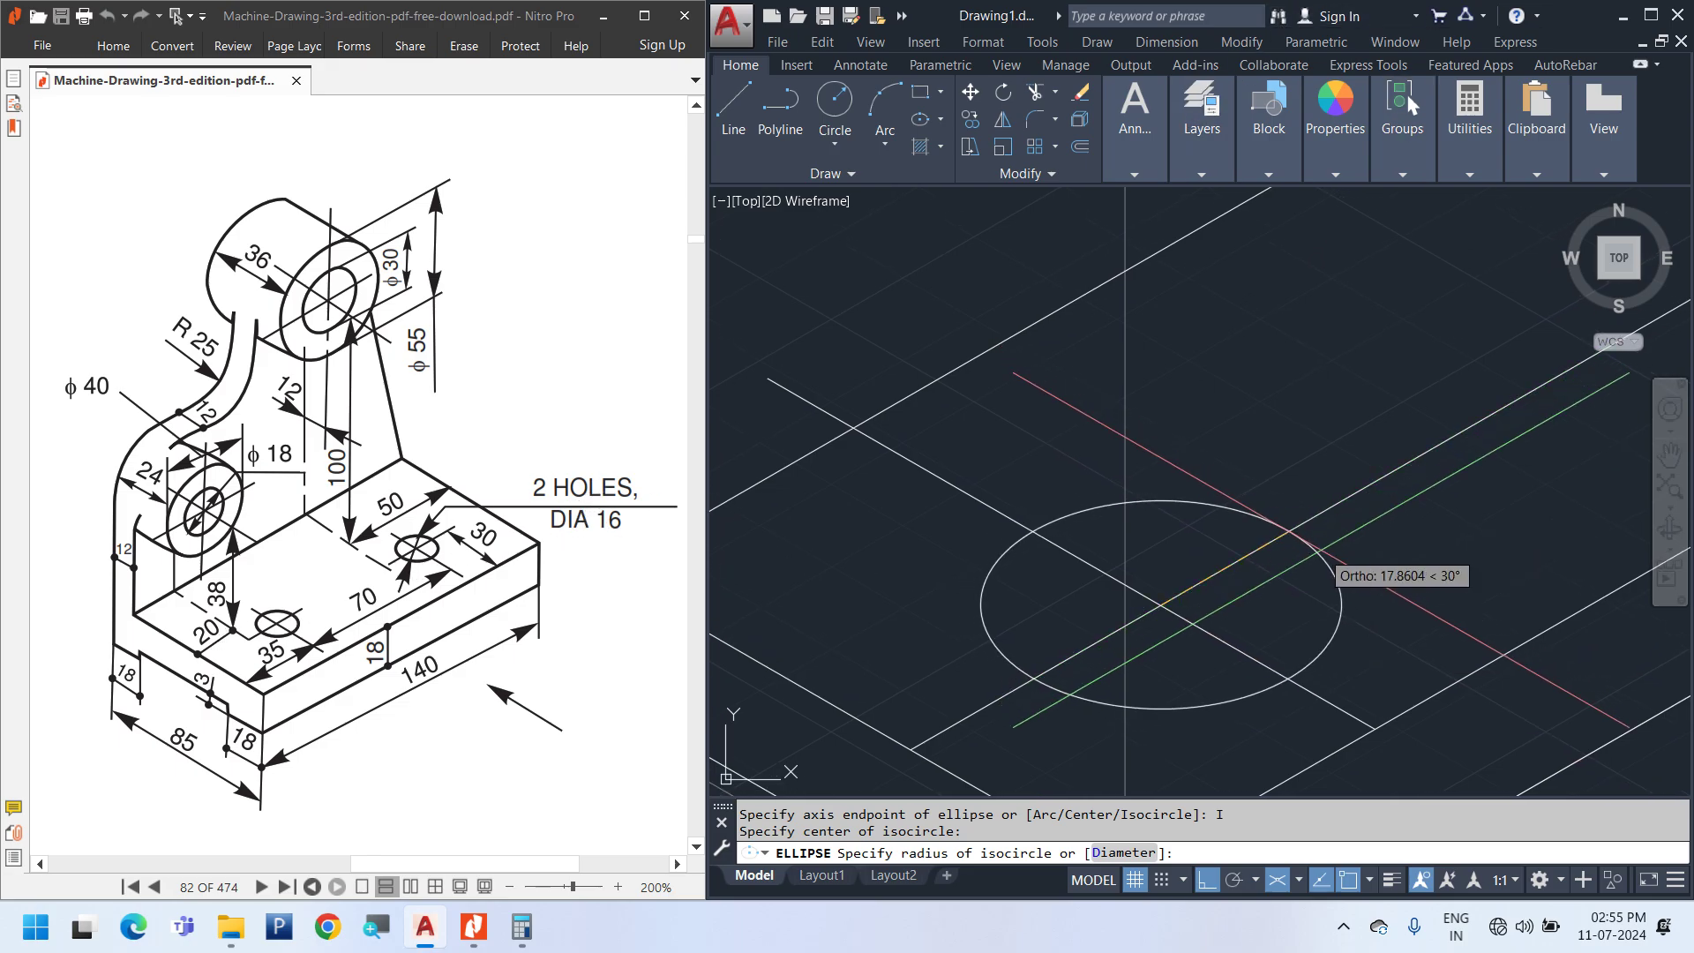
text(8)
key(Return)
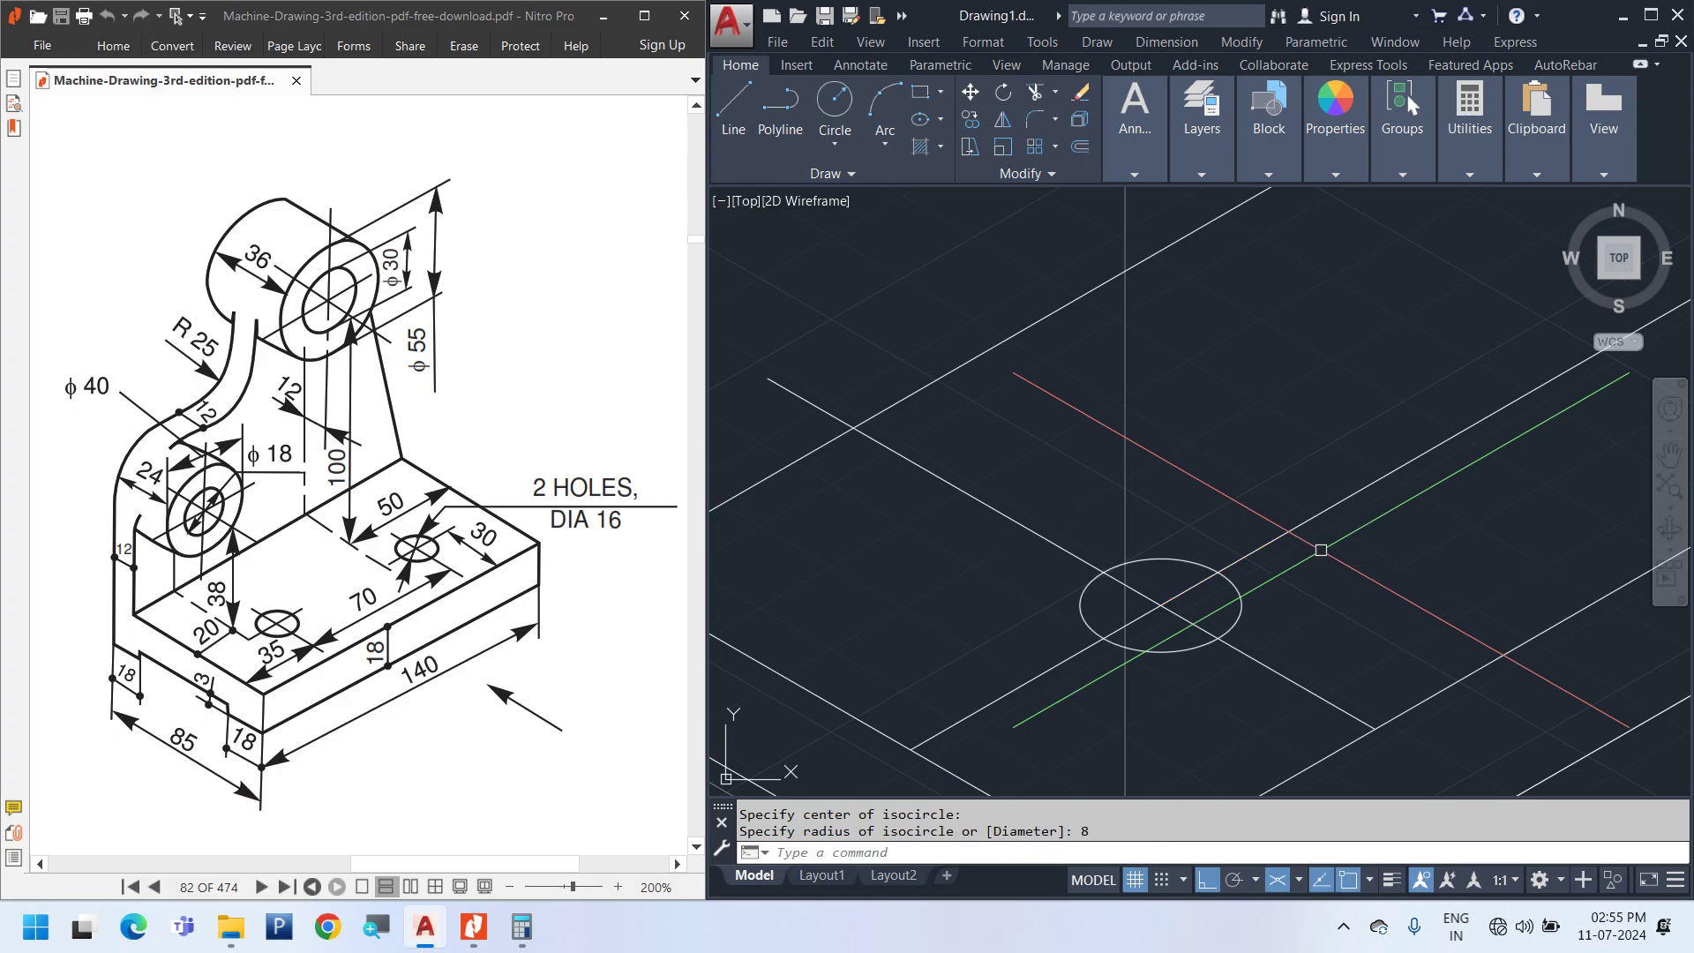
Copy the far 85-long top edge 35 back toward the first hole as the second hole's centre line
scroll(1077, 528, down, 4)
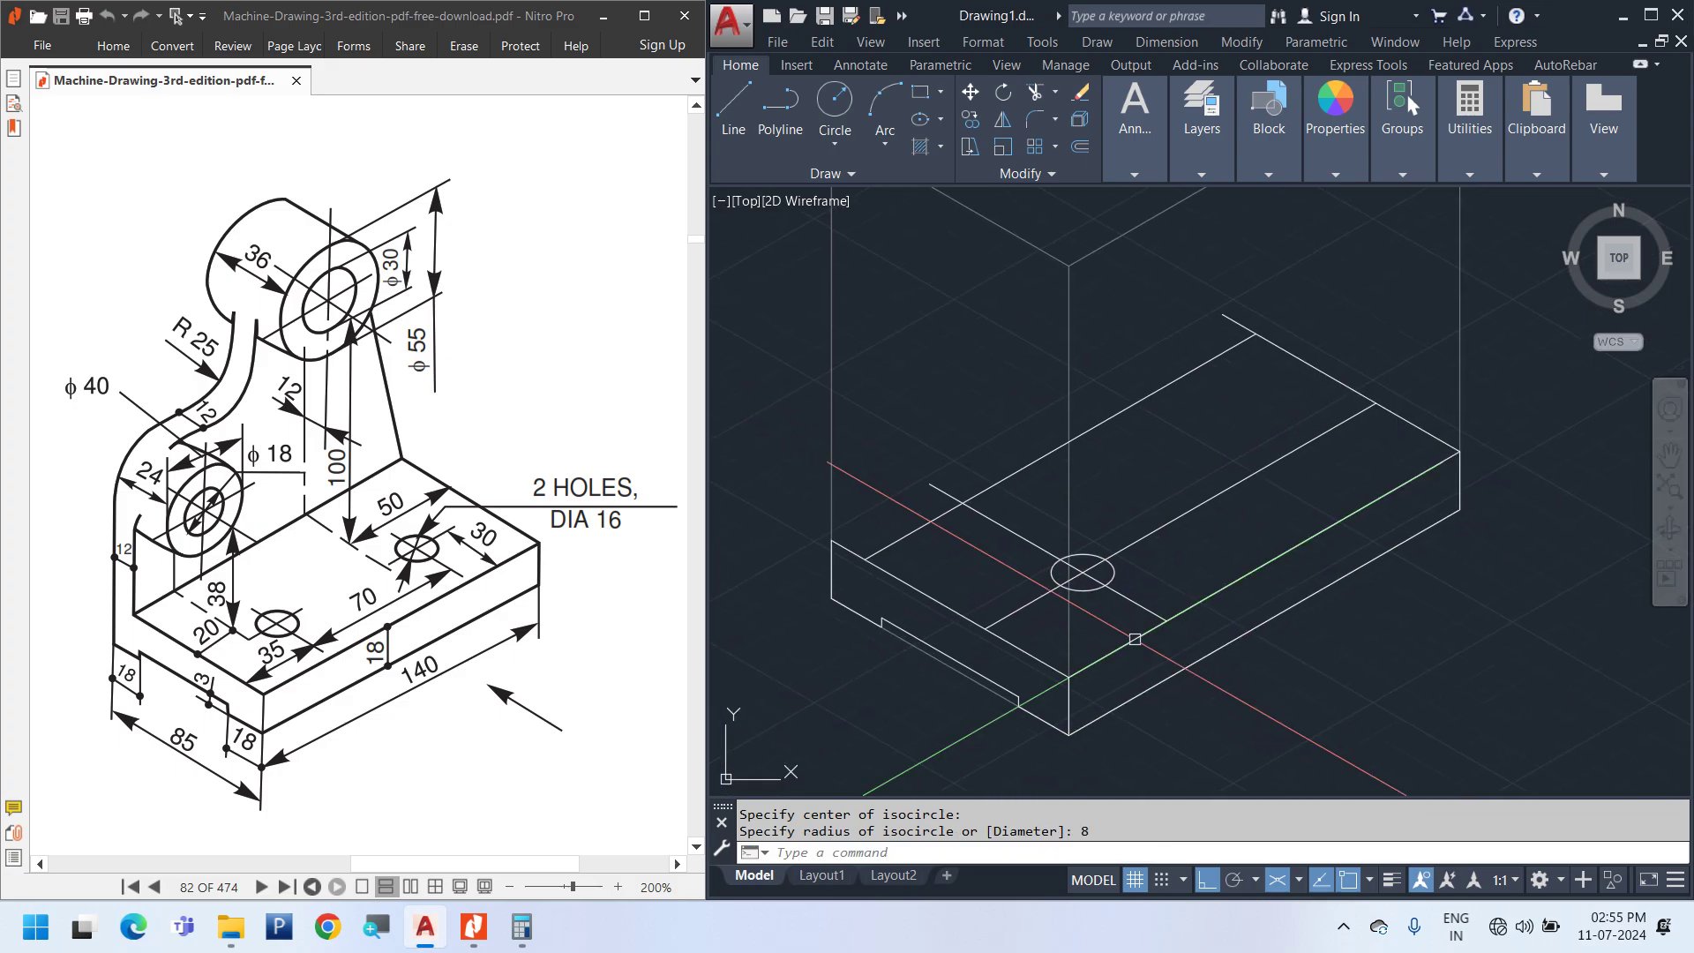
click(1376, 401)
right_click(1408, 362)
click(1492, 542)
click(1588, 529)
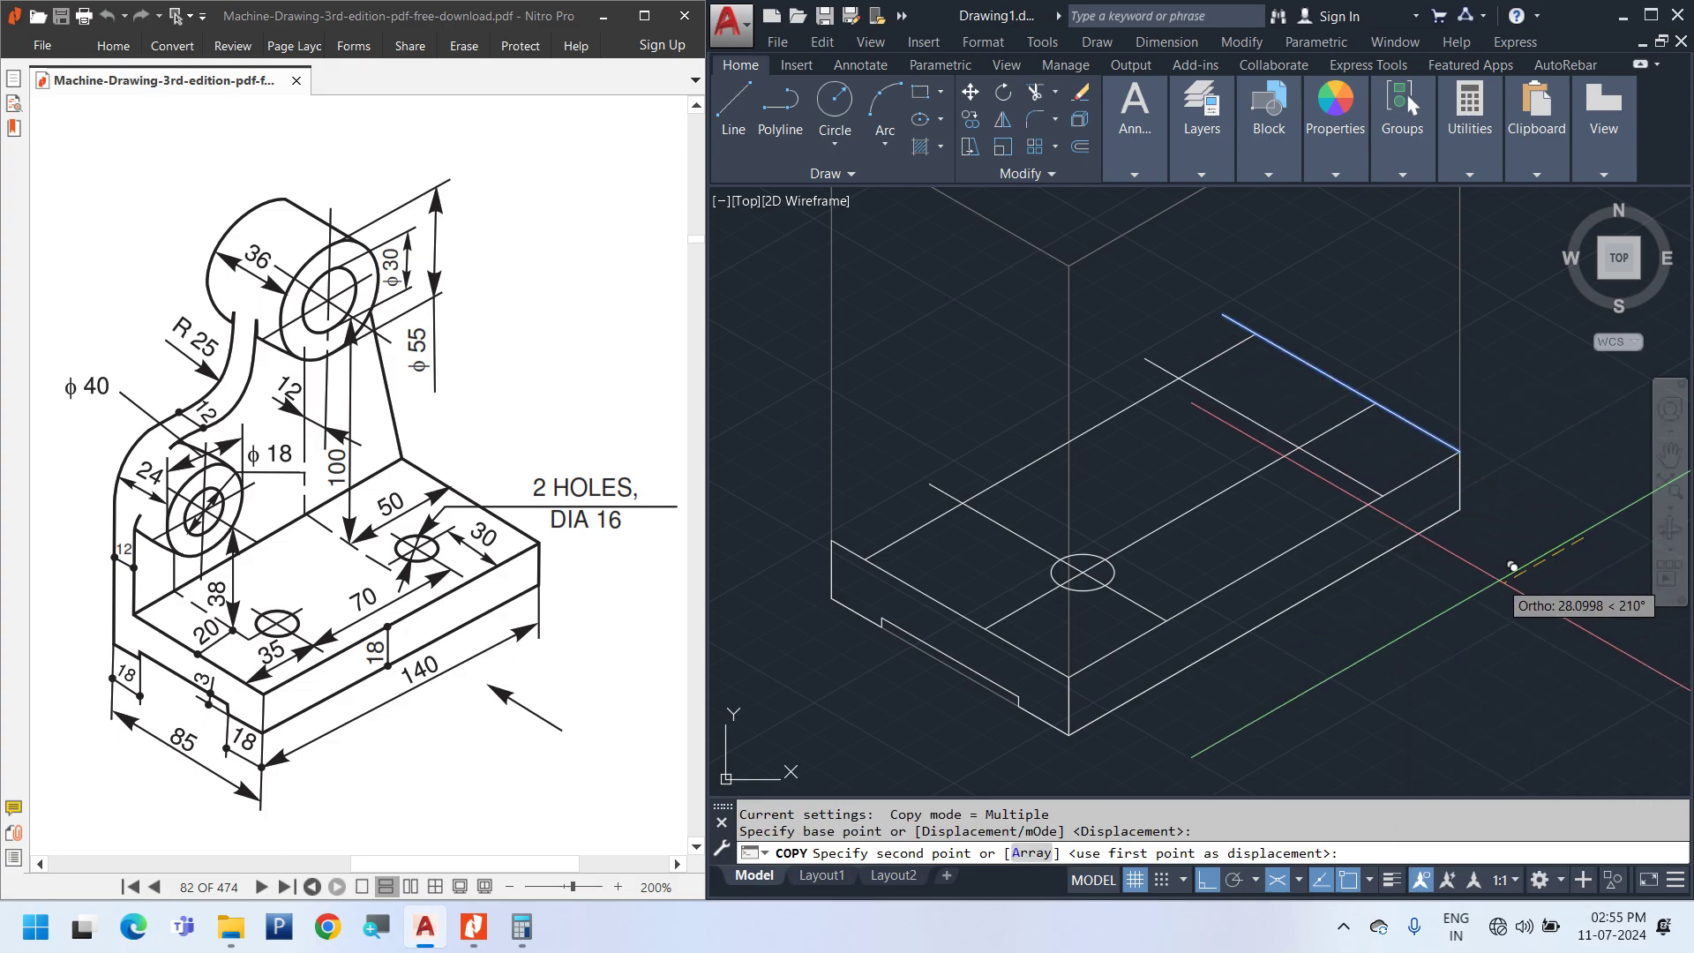
text(35)
key(Return)
key(Escape)
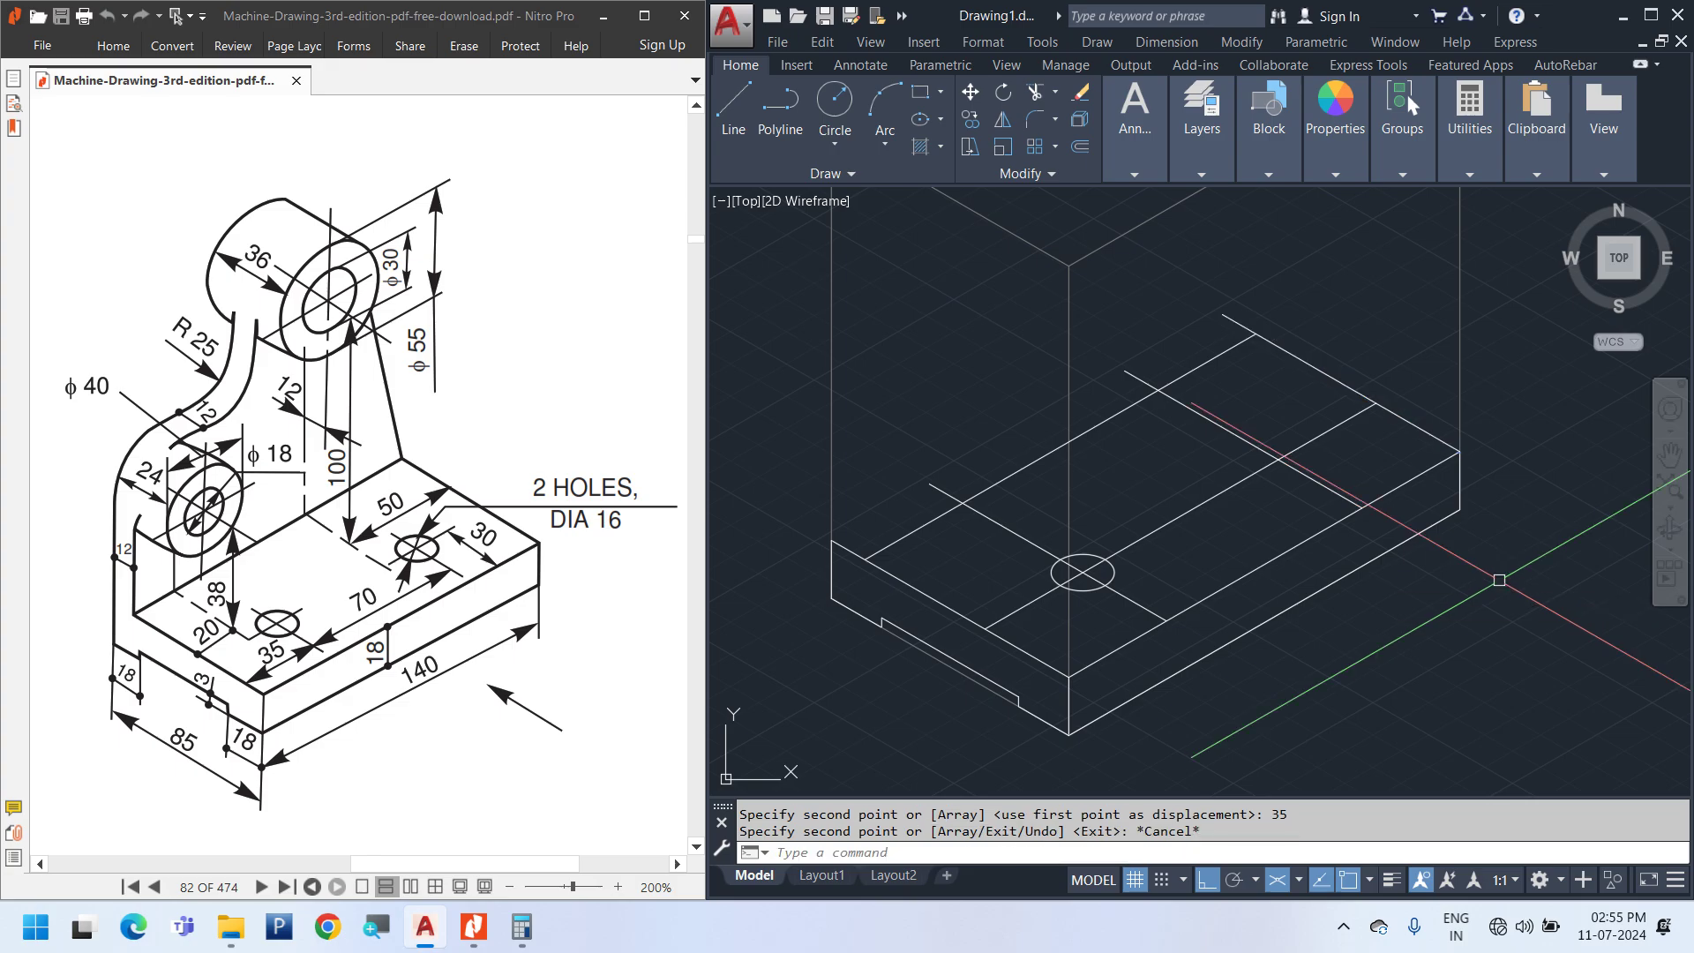
Copy the hole's isocircle from its centre to the crossing of the second hole's centre lines
click(1107, 562)
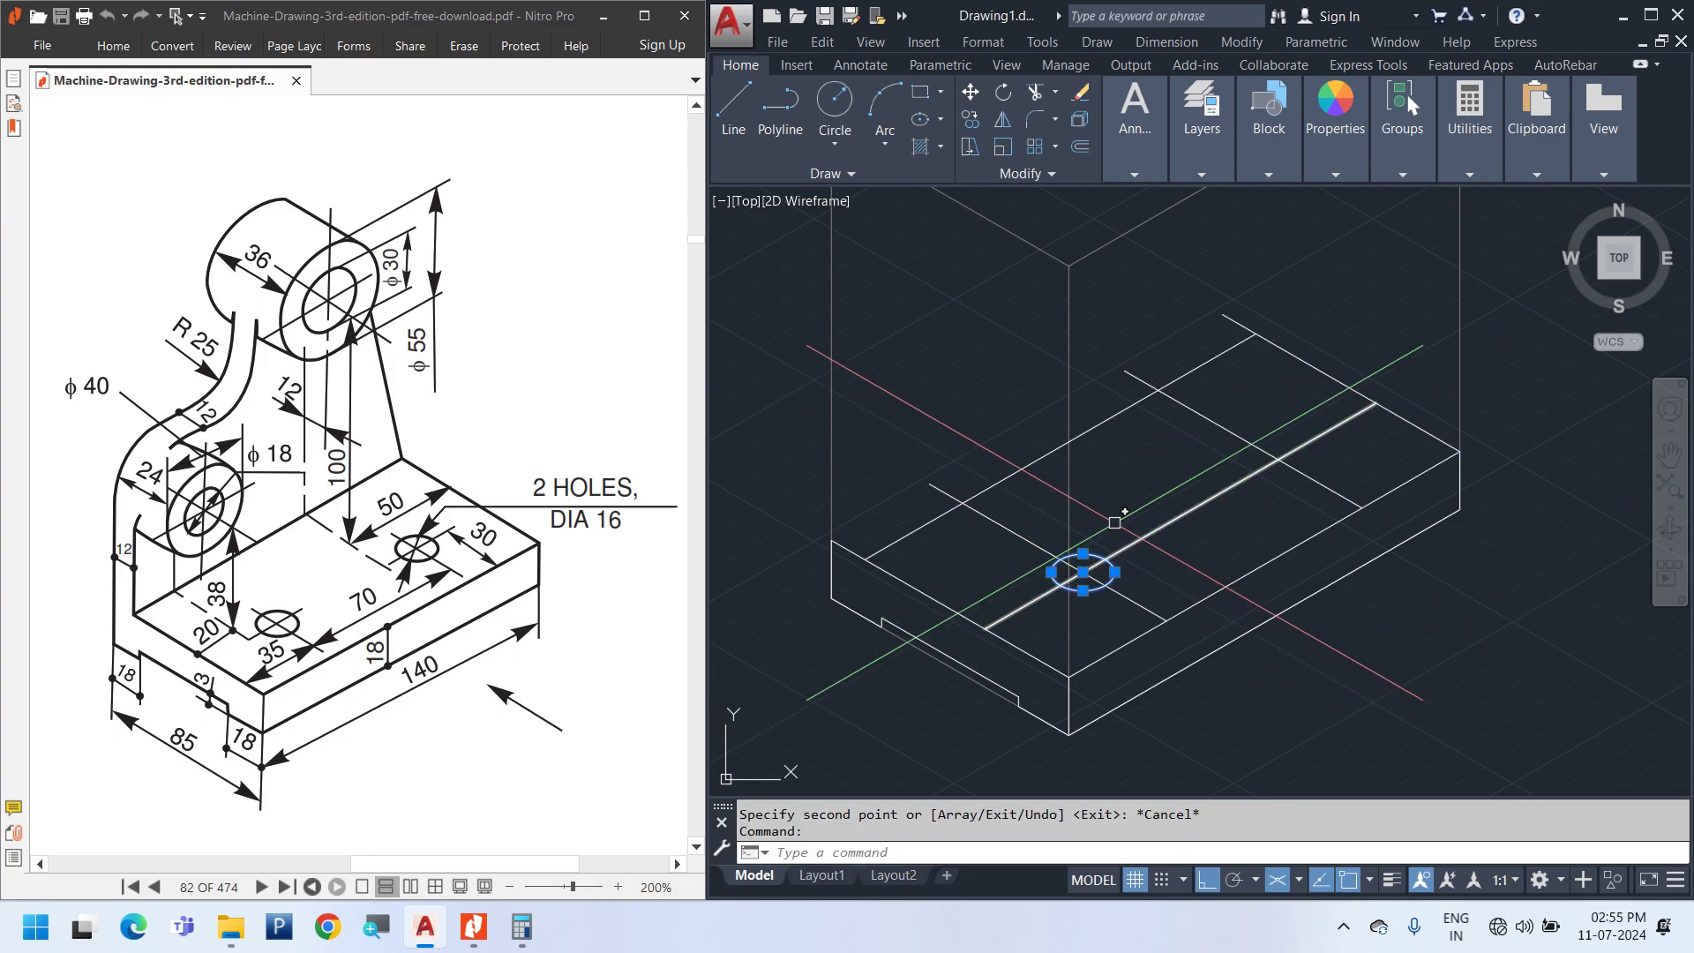
right_click(1117, 546)
click(1147, 541)
scroll(1115, 631, up, 3)
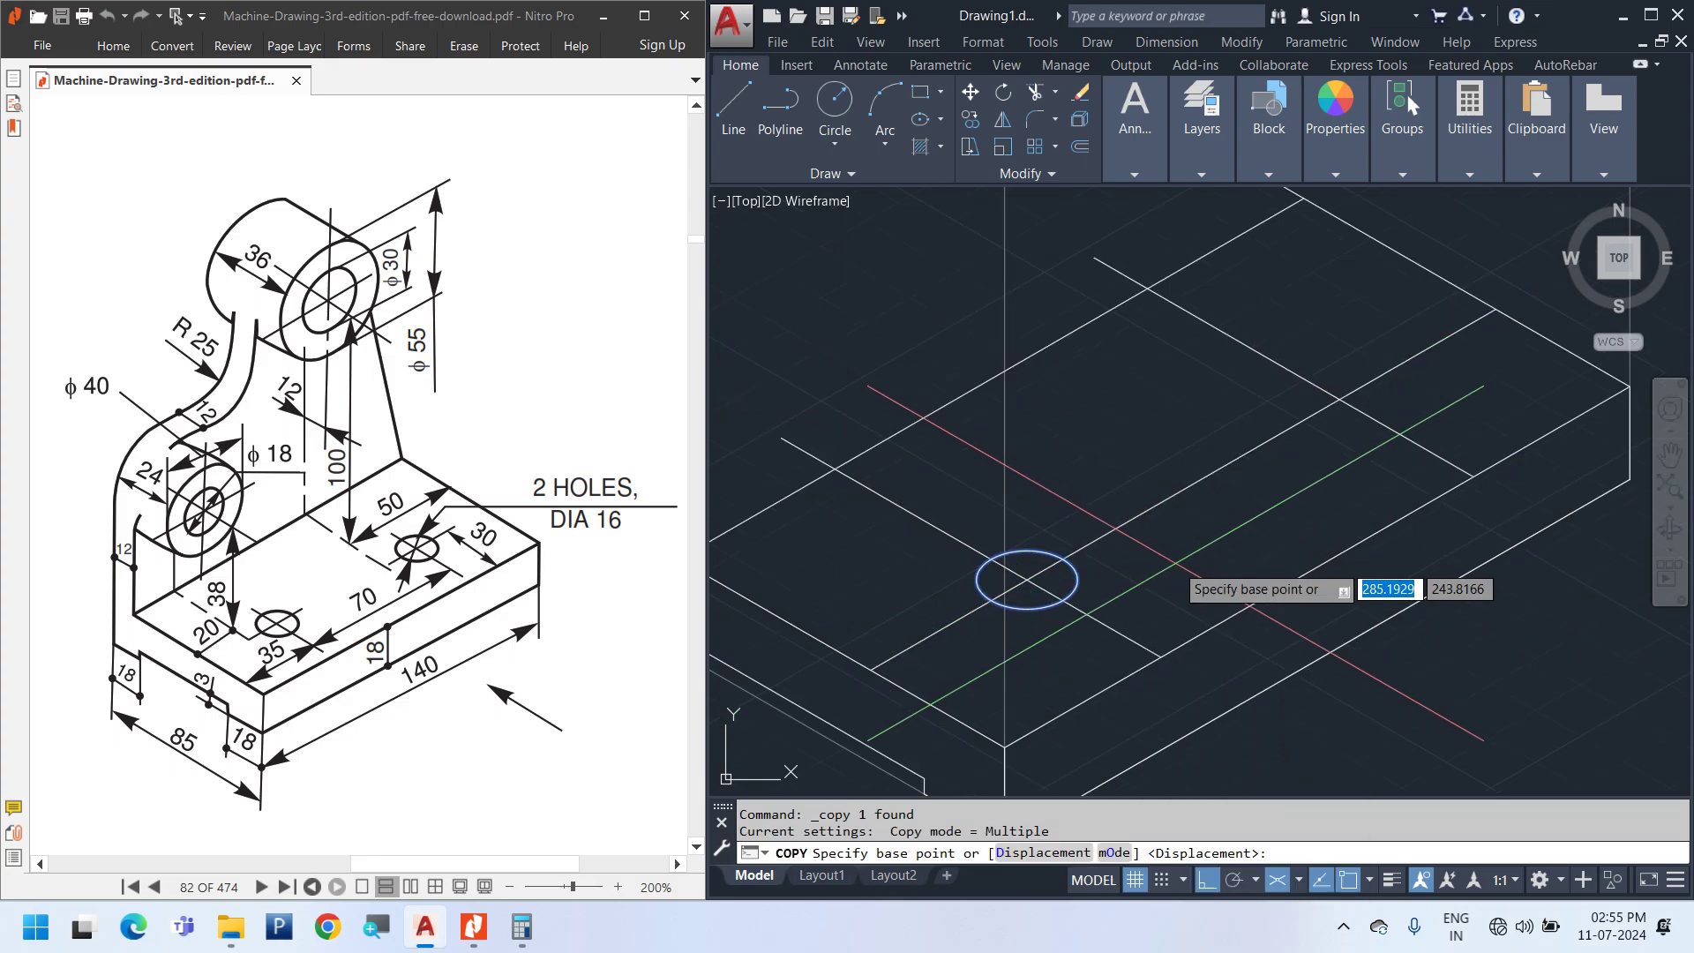
click(986, 625)
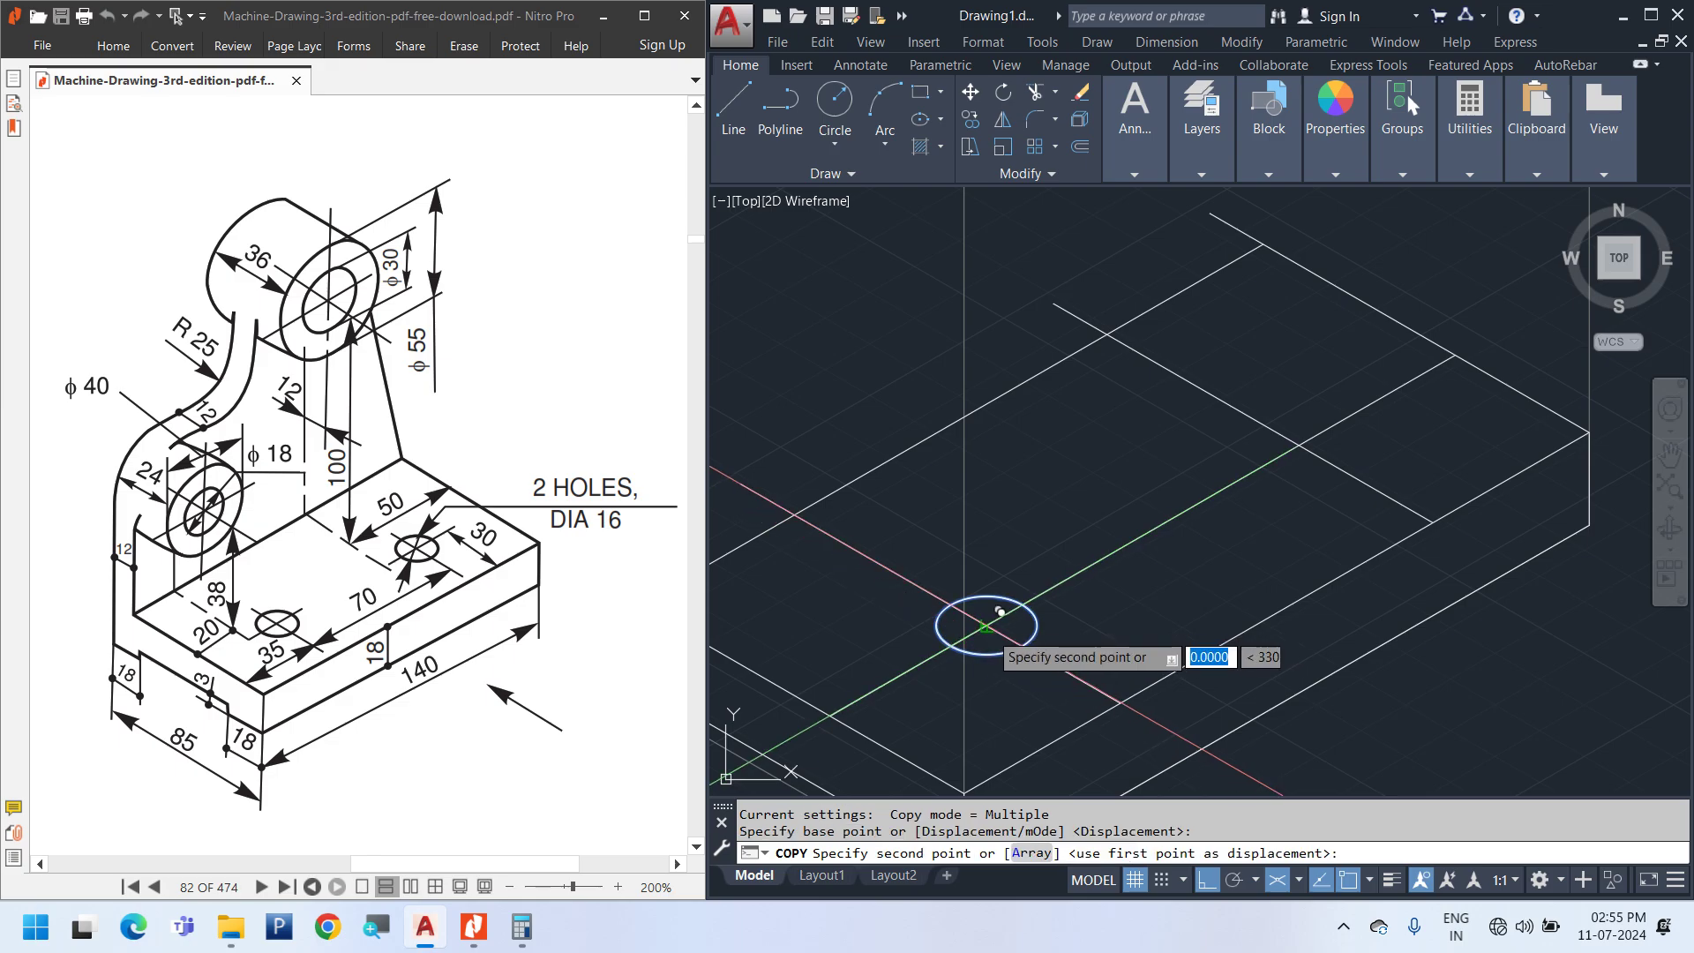
click(1299, 445)
key(Escape)
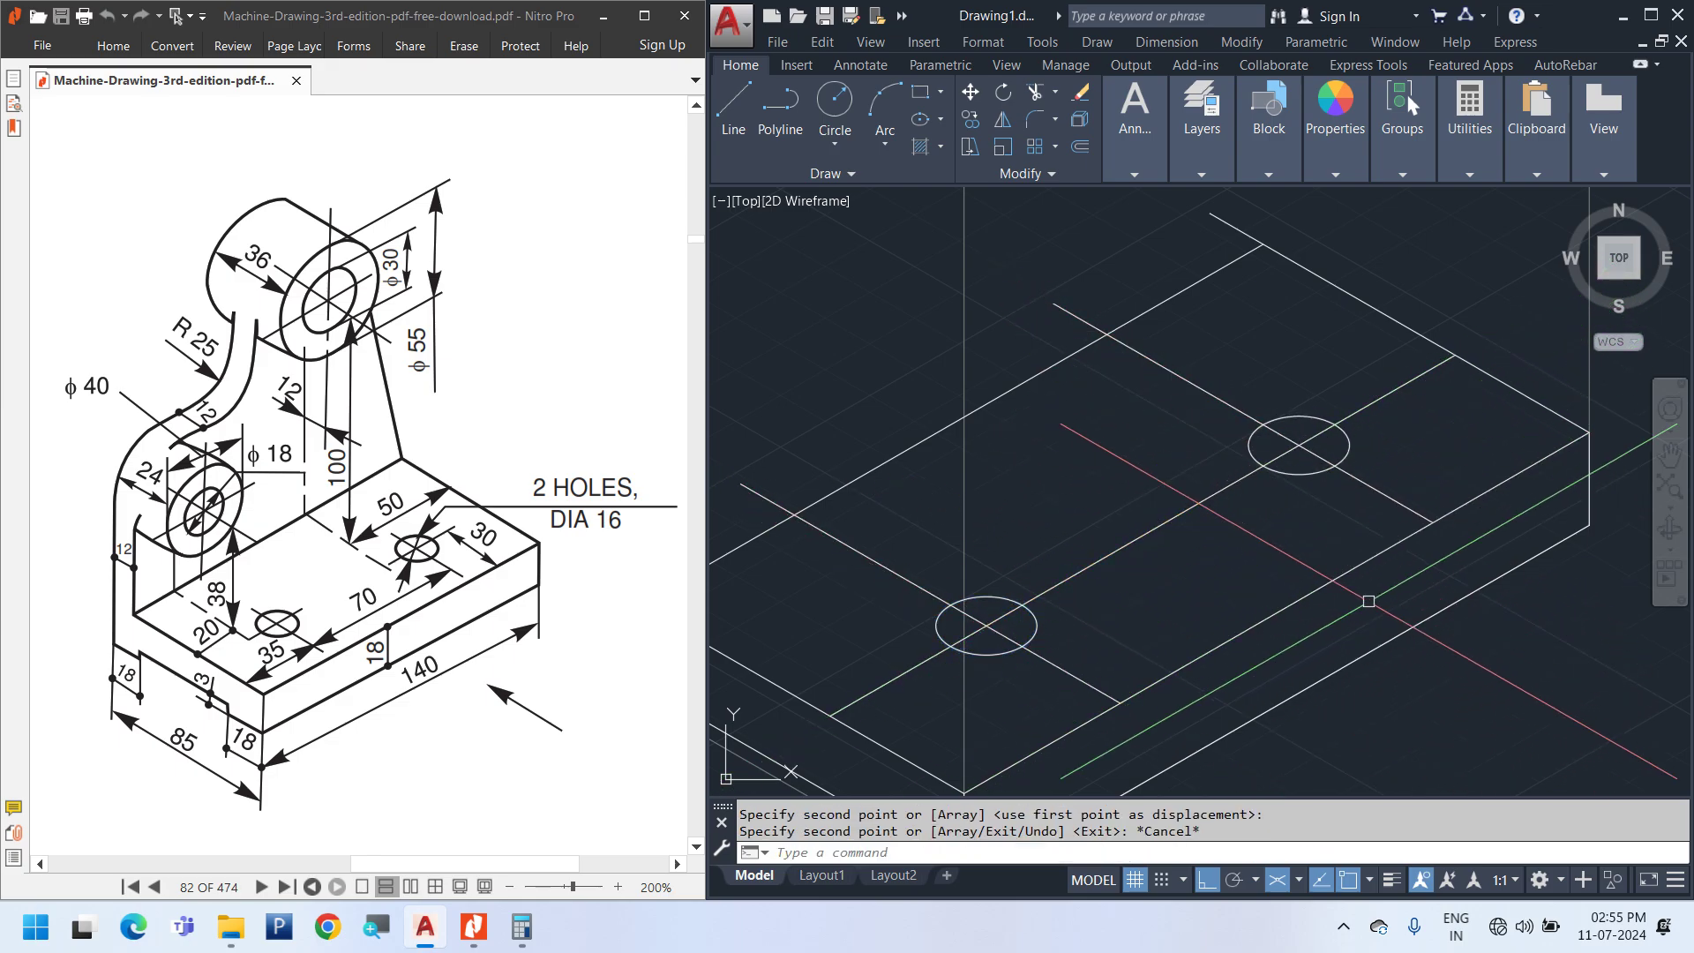
Erase the three centre lines of the two holes from the plate's top face
scroll(1287, 530, down, 2)
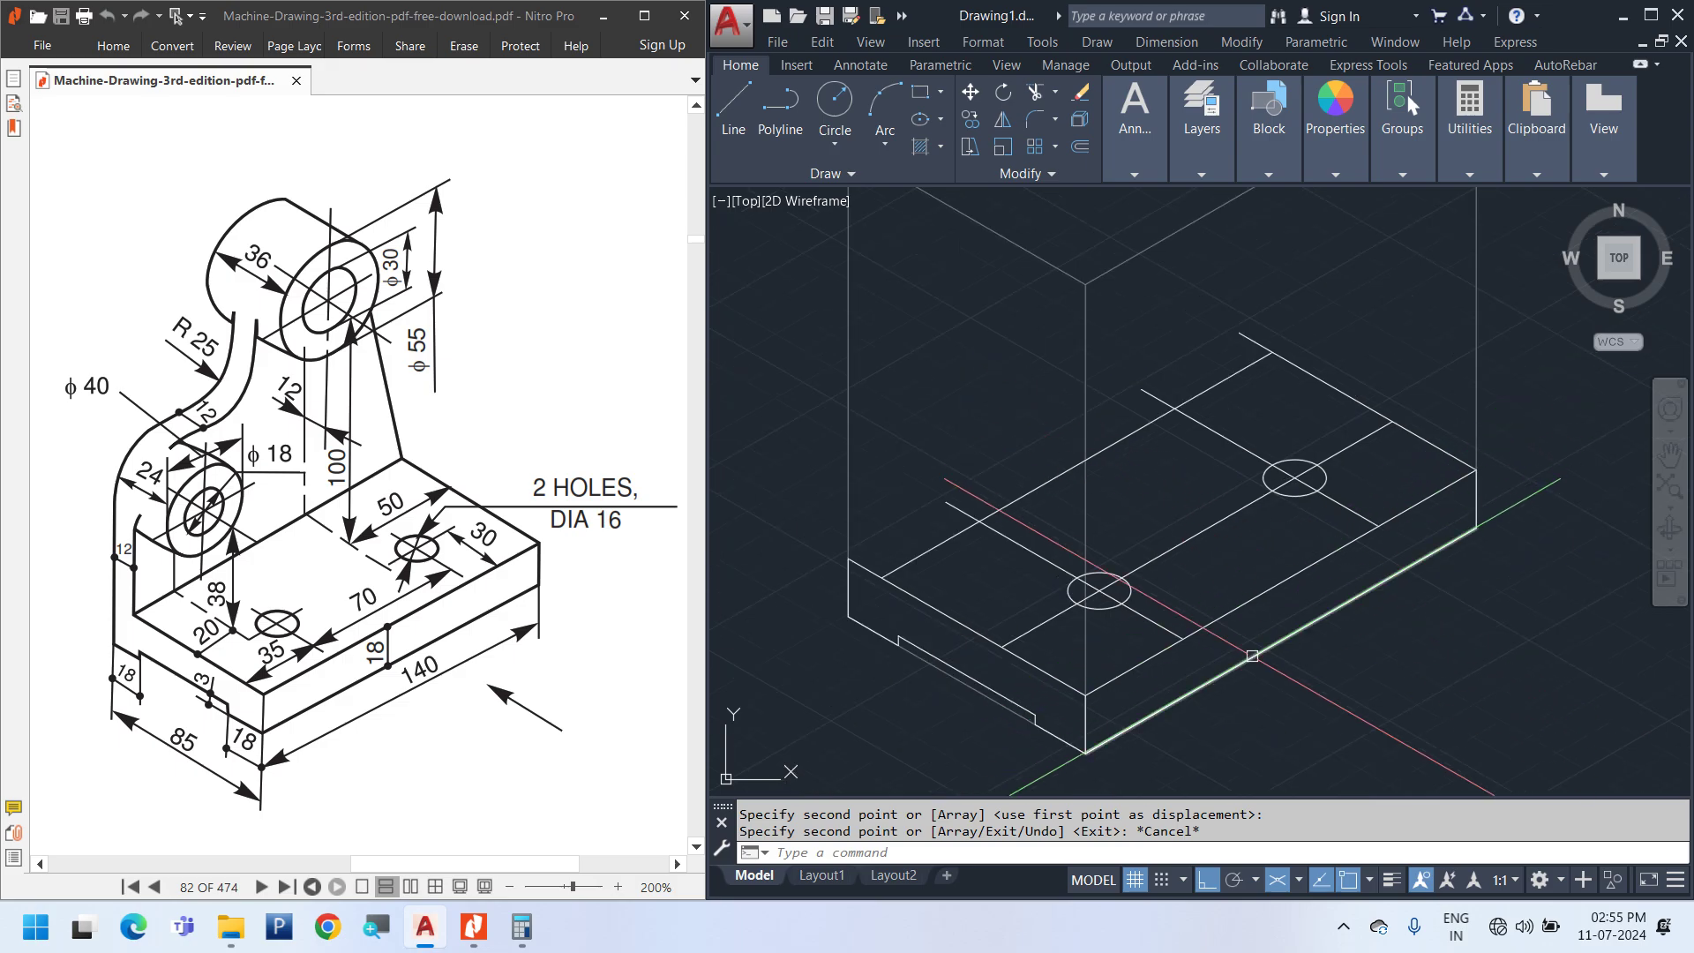
click(1146, 616)
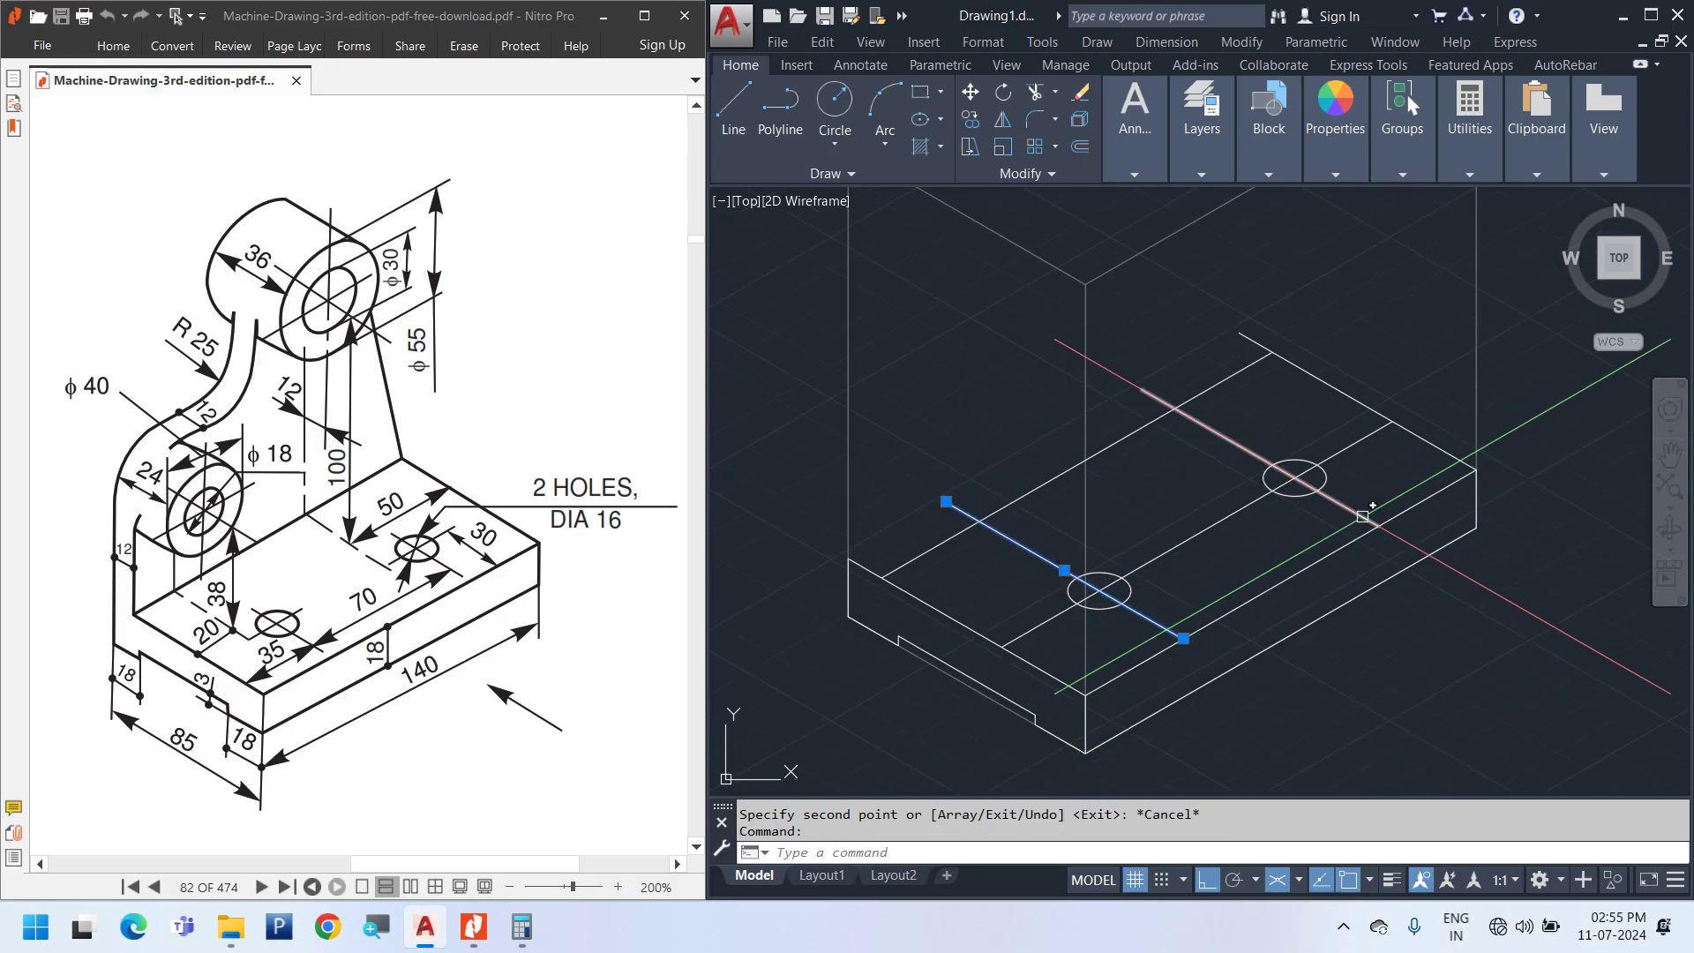
click(1362, 517)
key(Delete)
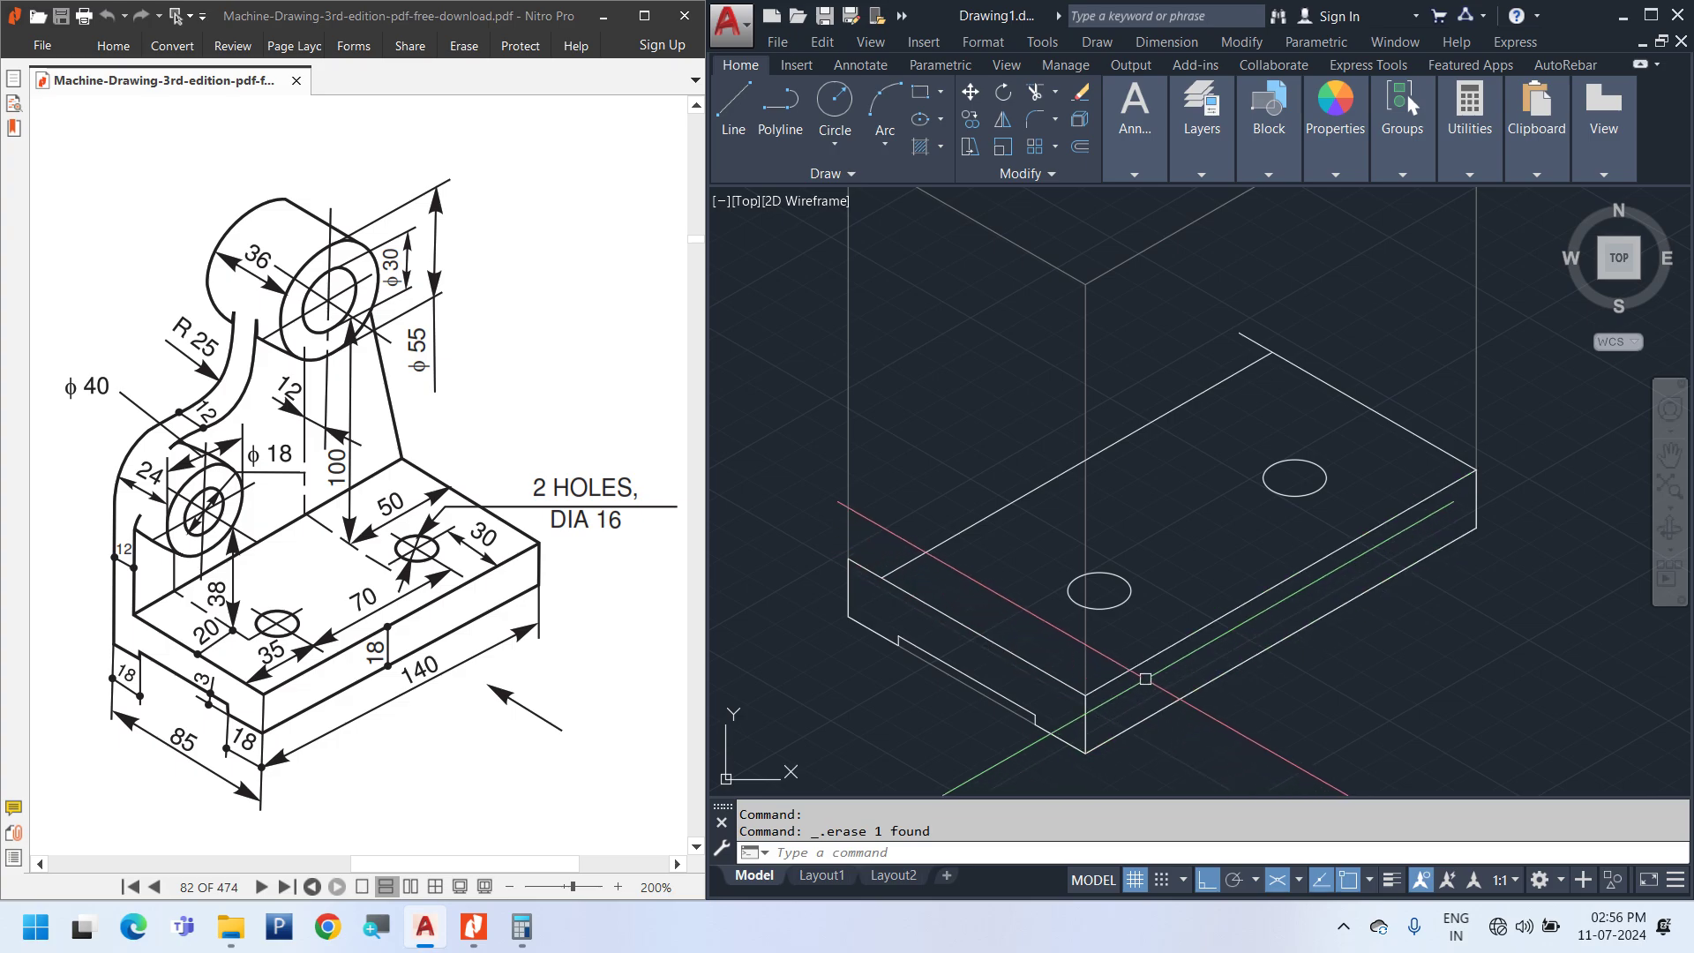
Copy both hole isocircles 15 straight down from the first hole's centre as the holes' lower edges
key(F5)
click(1129, 596)
click(1287, 498)
click(1235, 534)
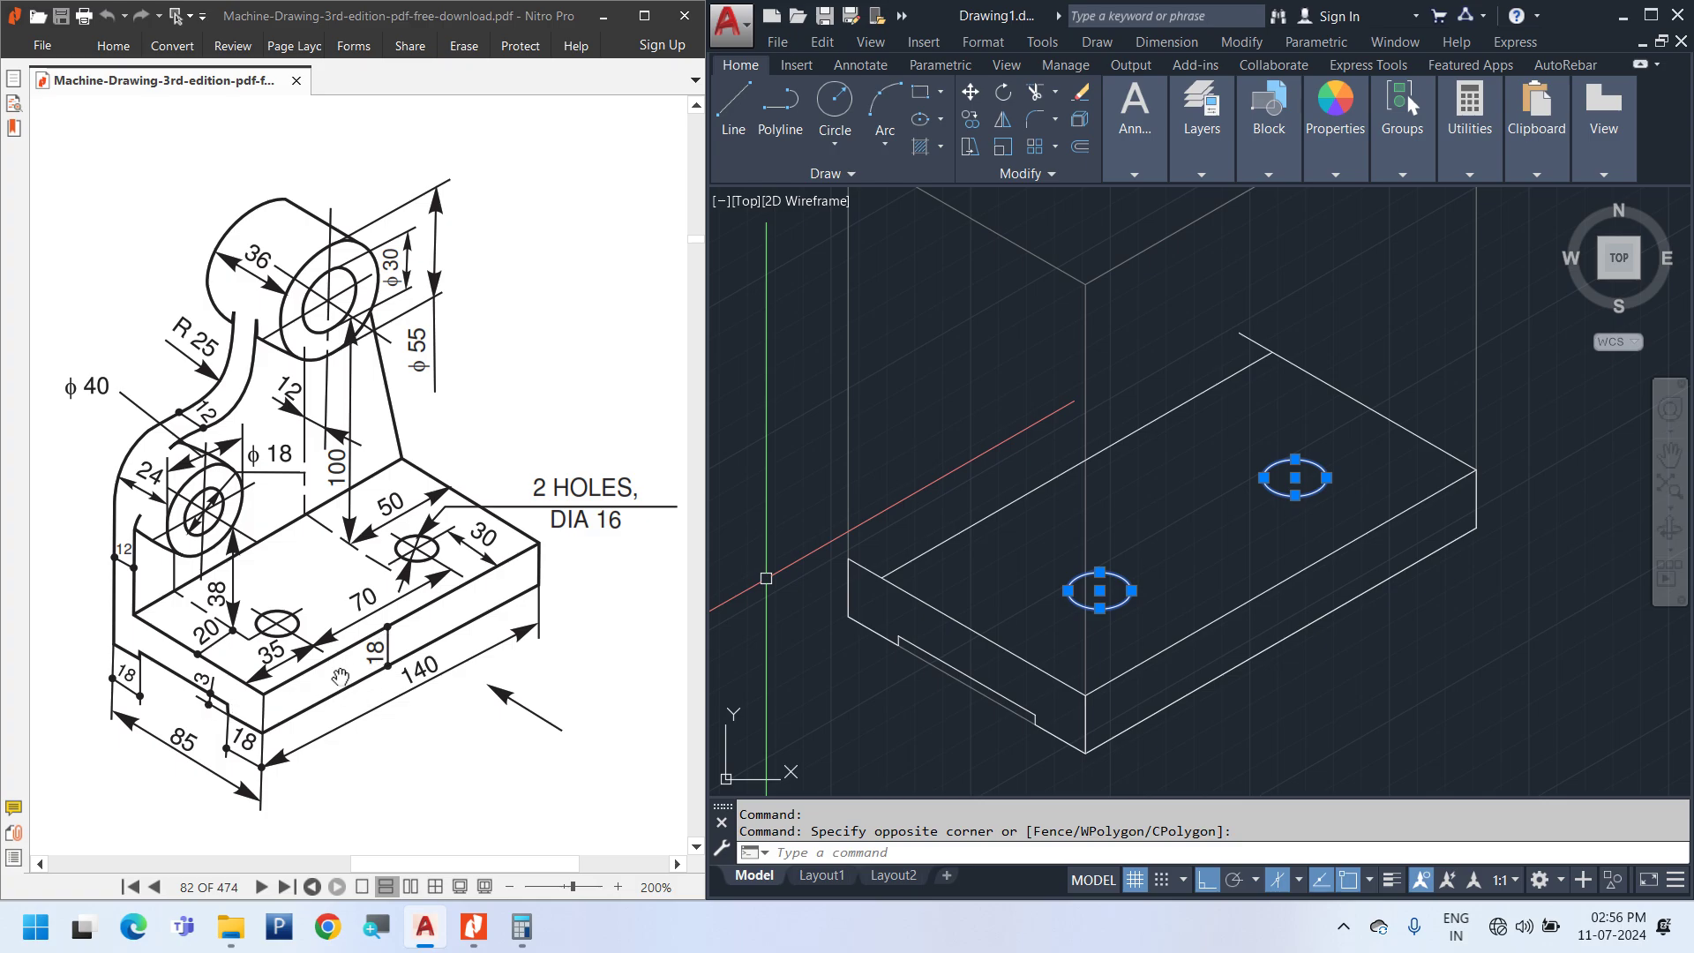
right_click(1191, 540)
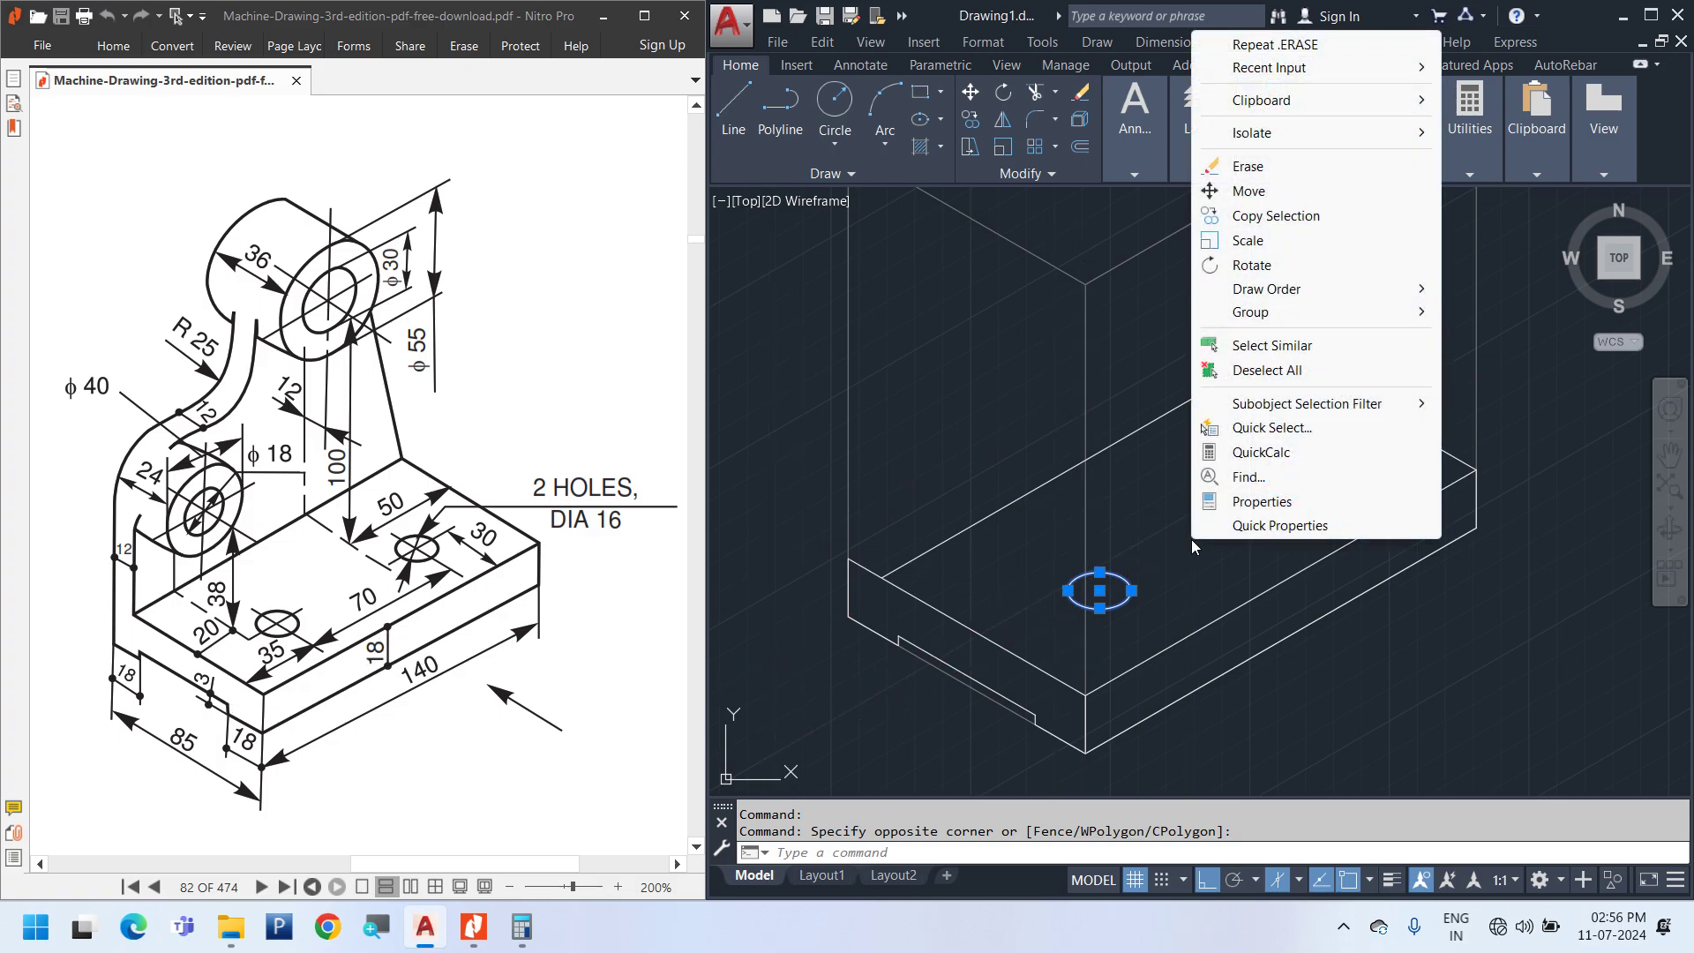
click(1304, 217)
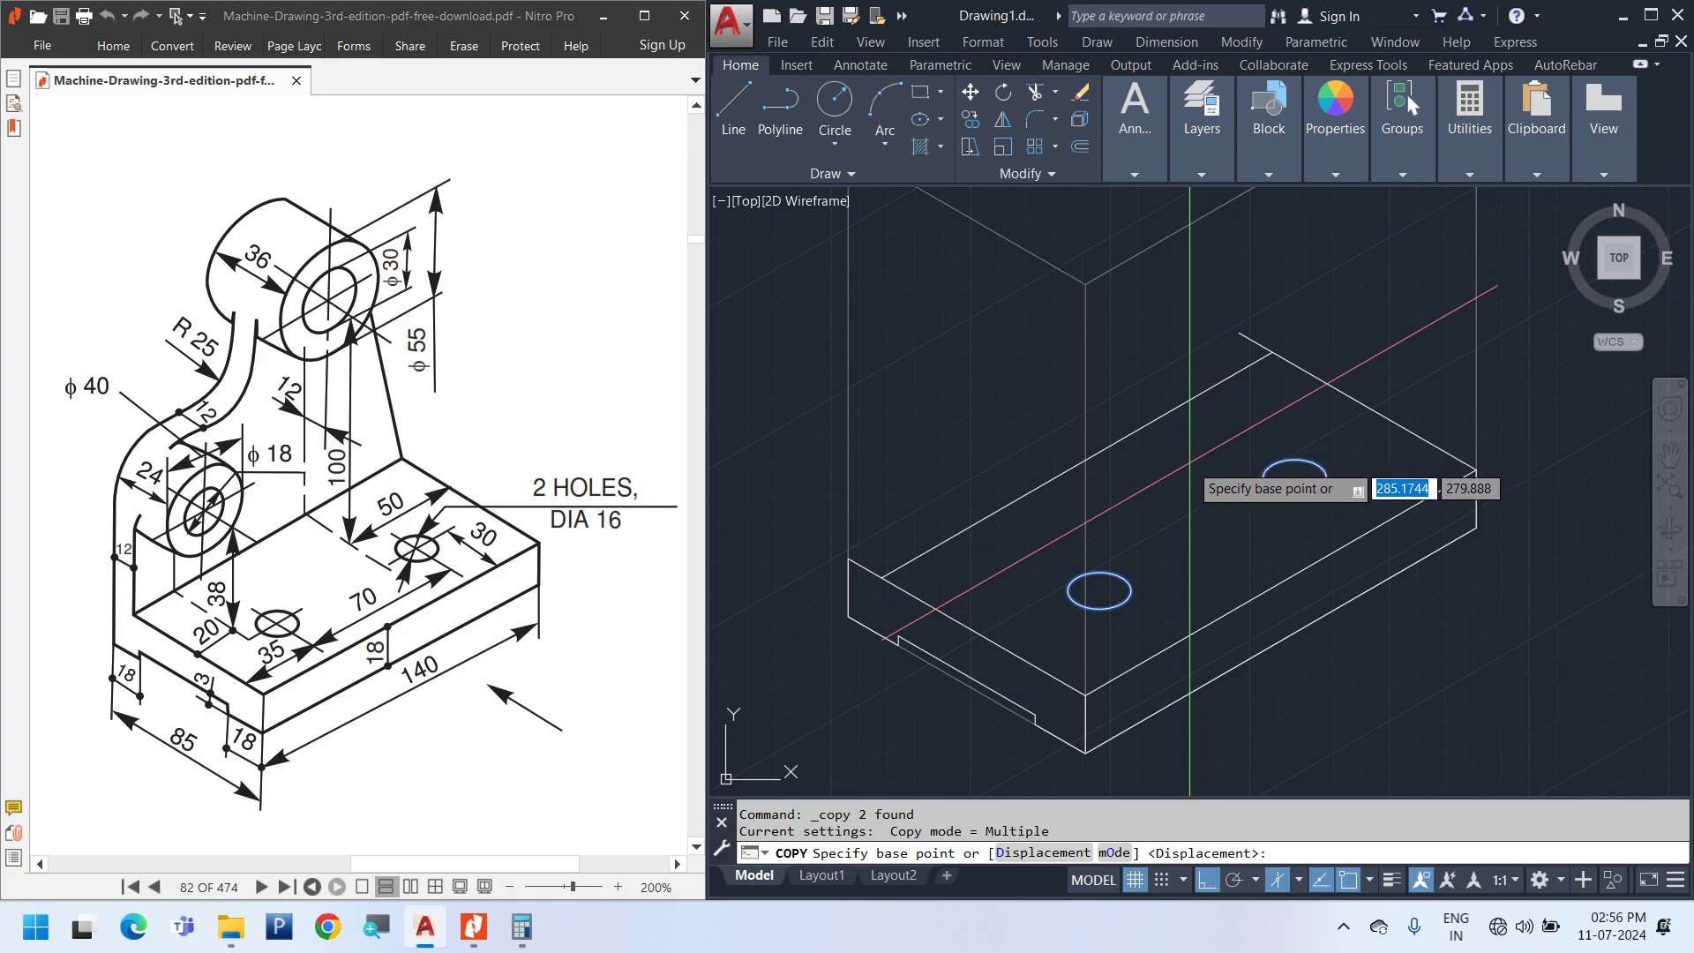
click(1100, 591)
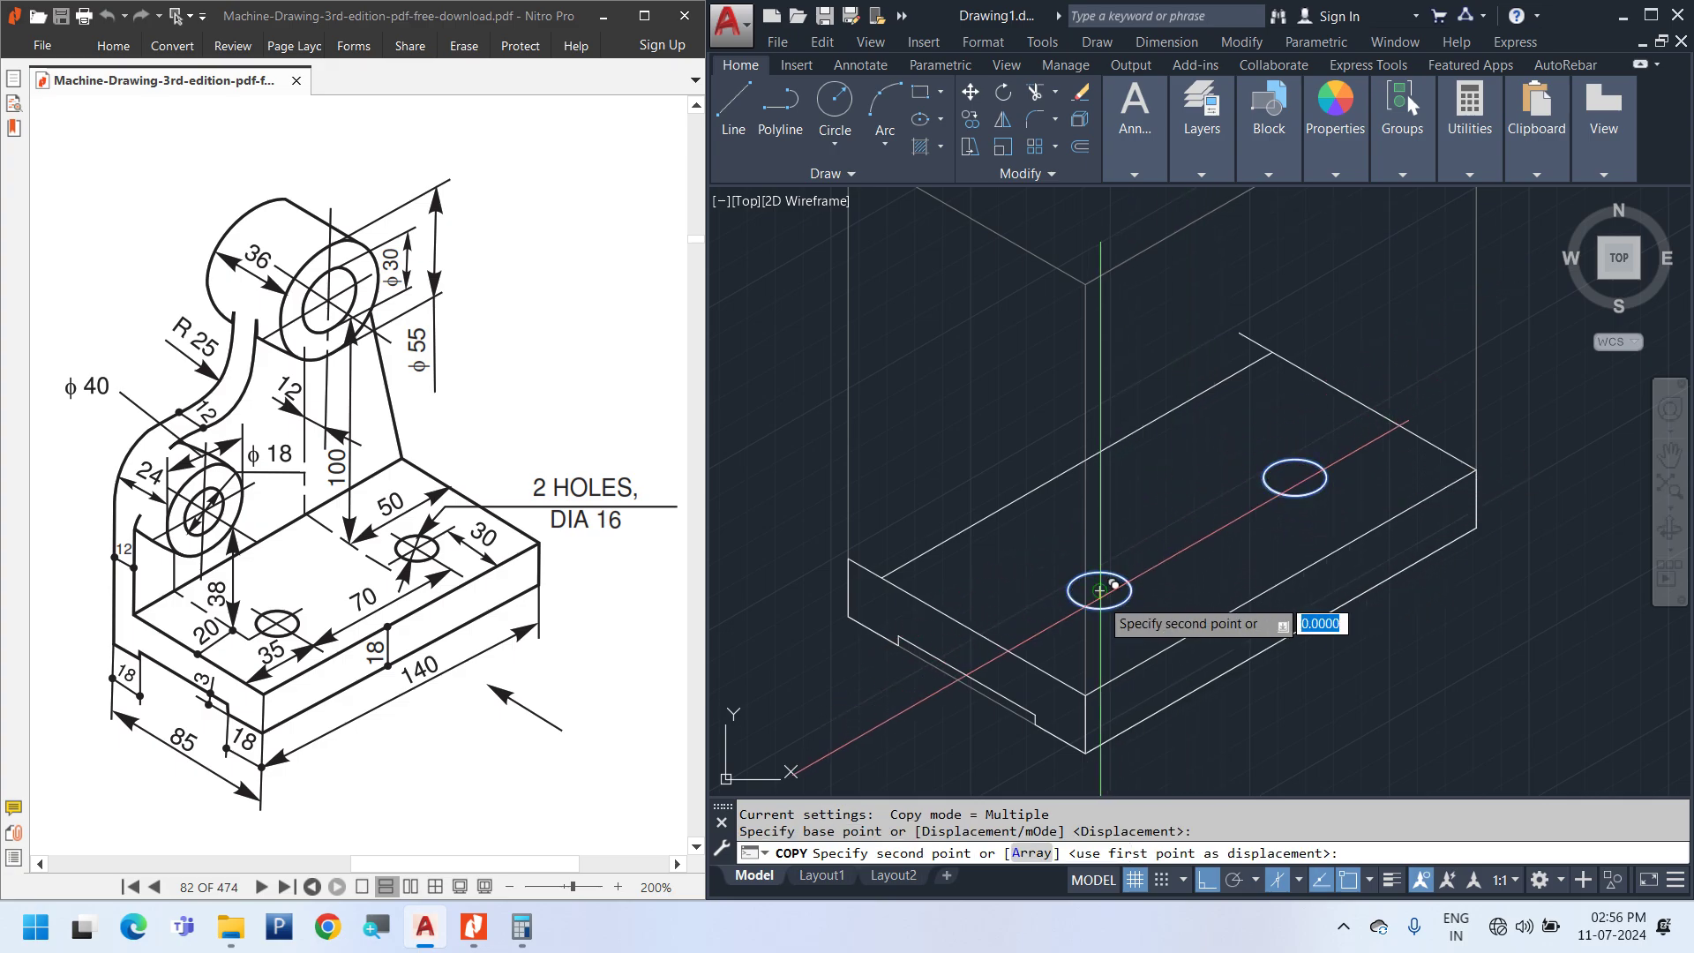
text(15)
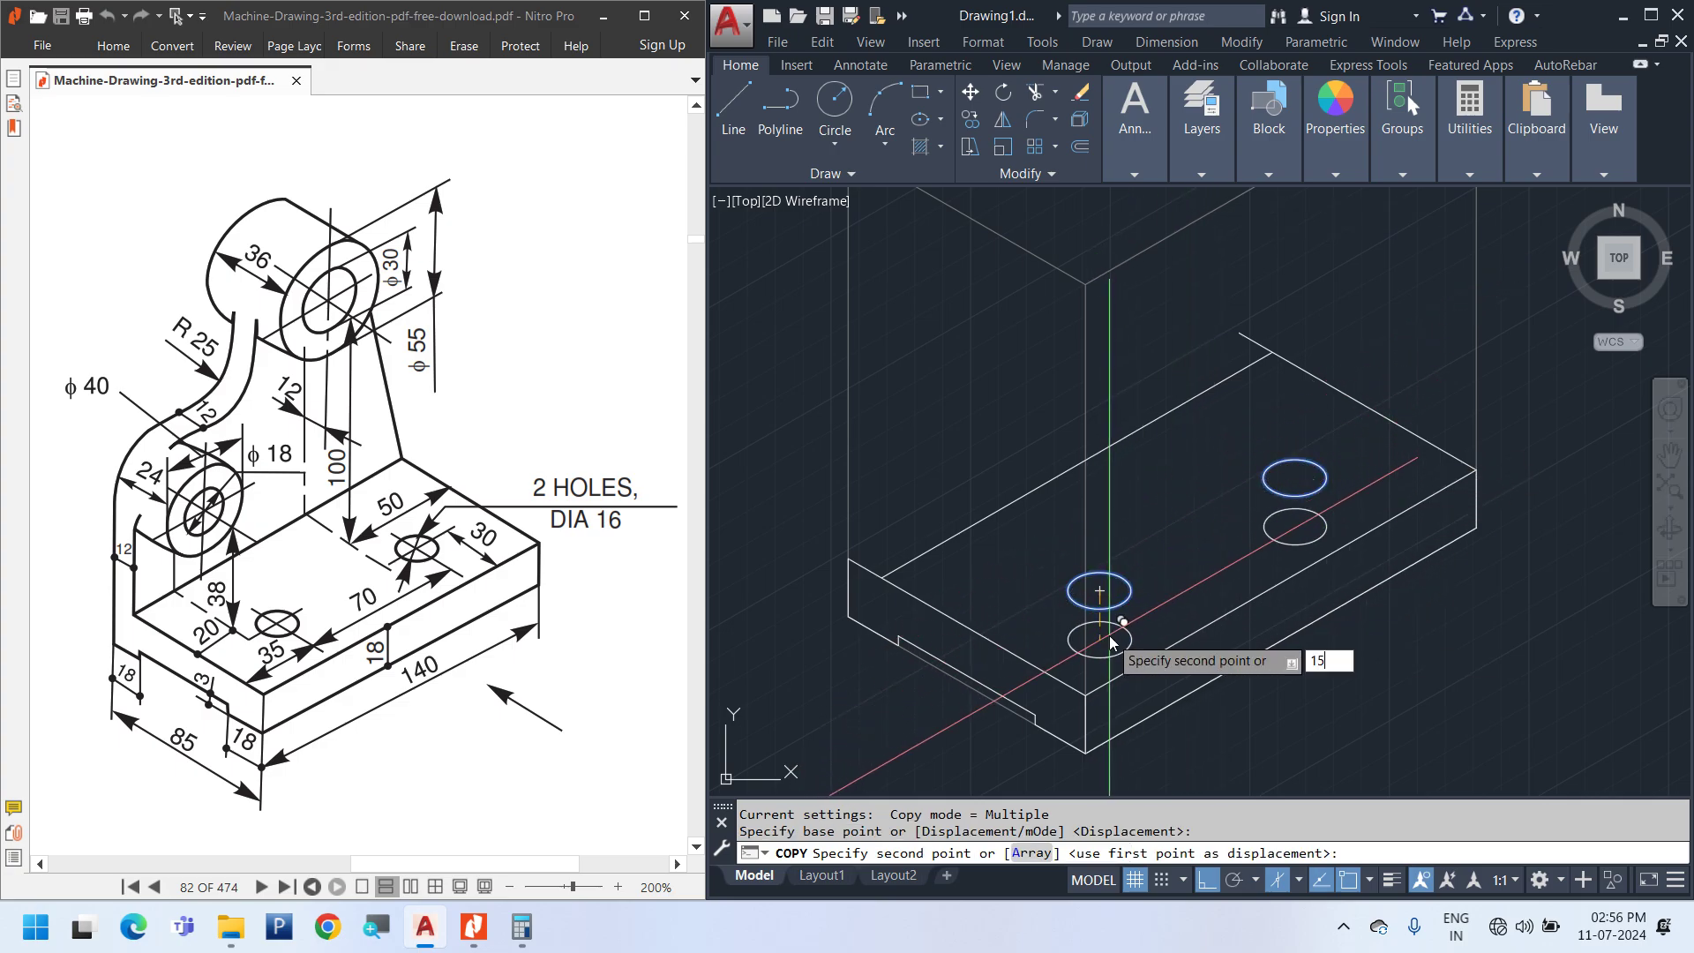
key(Return)
key(Escape)
Erase the two lowered copies of the hole isocircles
scroll(1143, 657, up, 4)
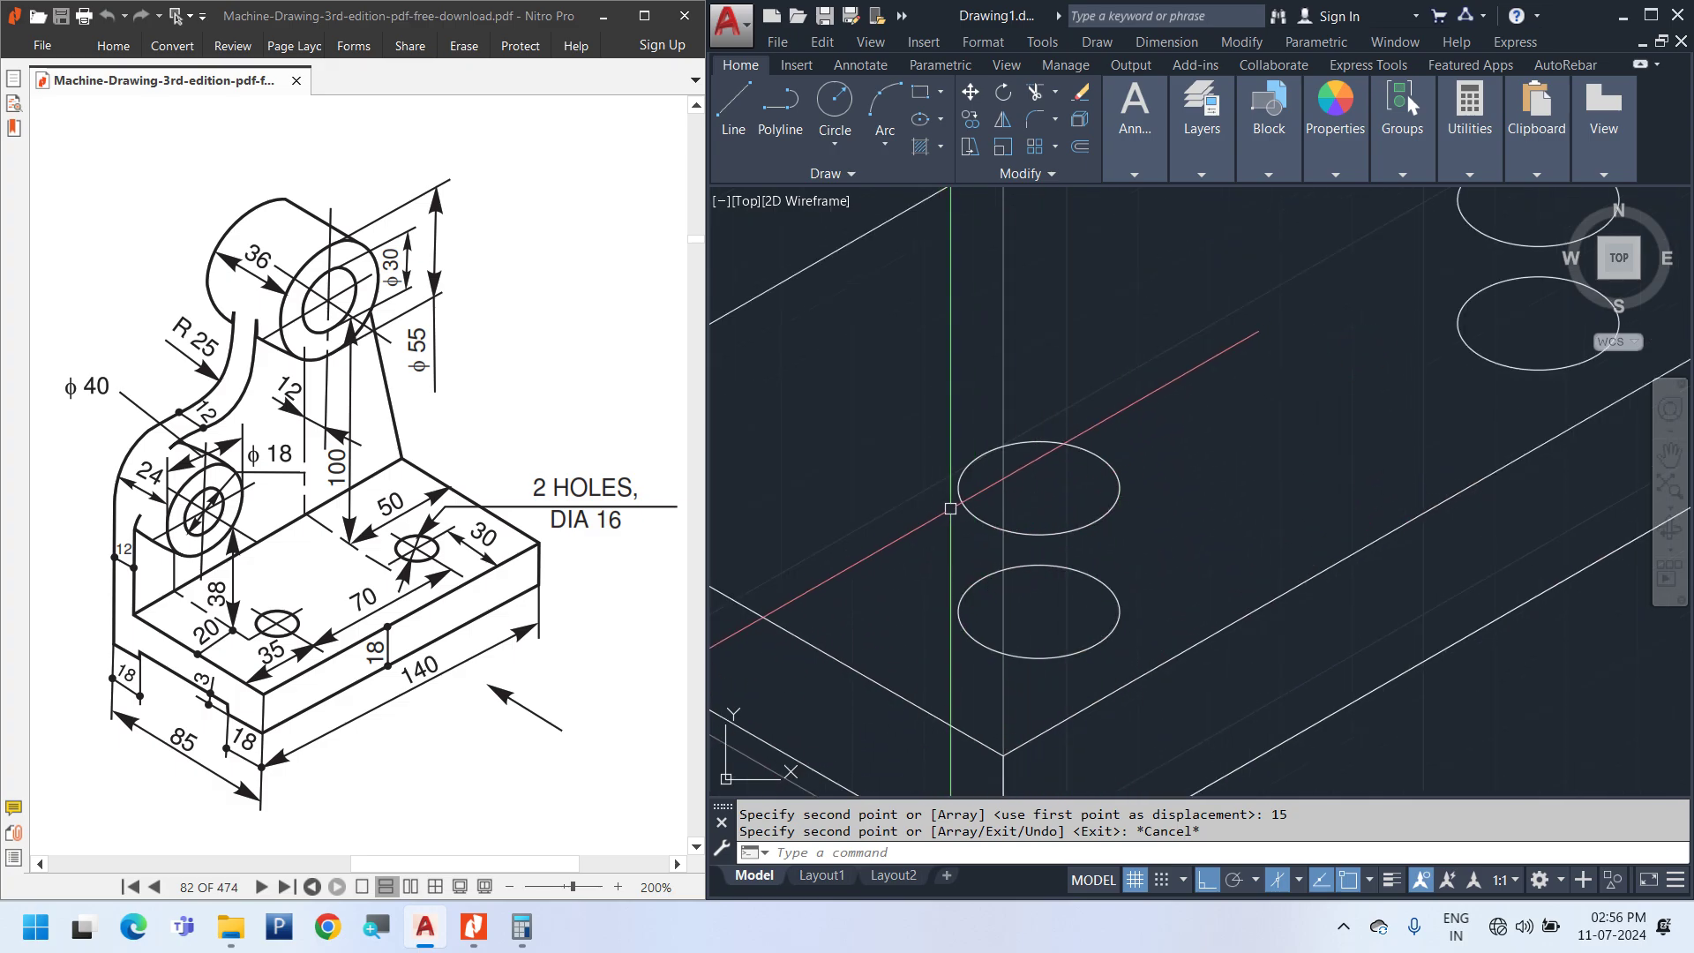
click(1119, 610)
middle_drag(1365, 561, 1242, 649)
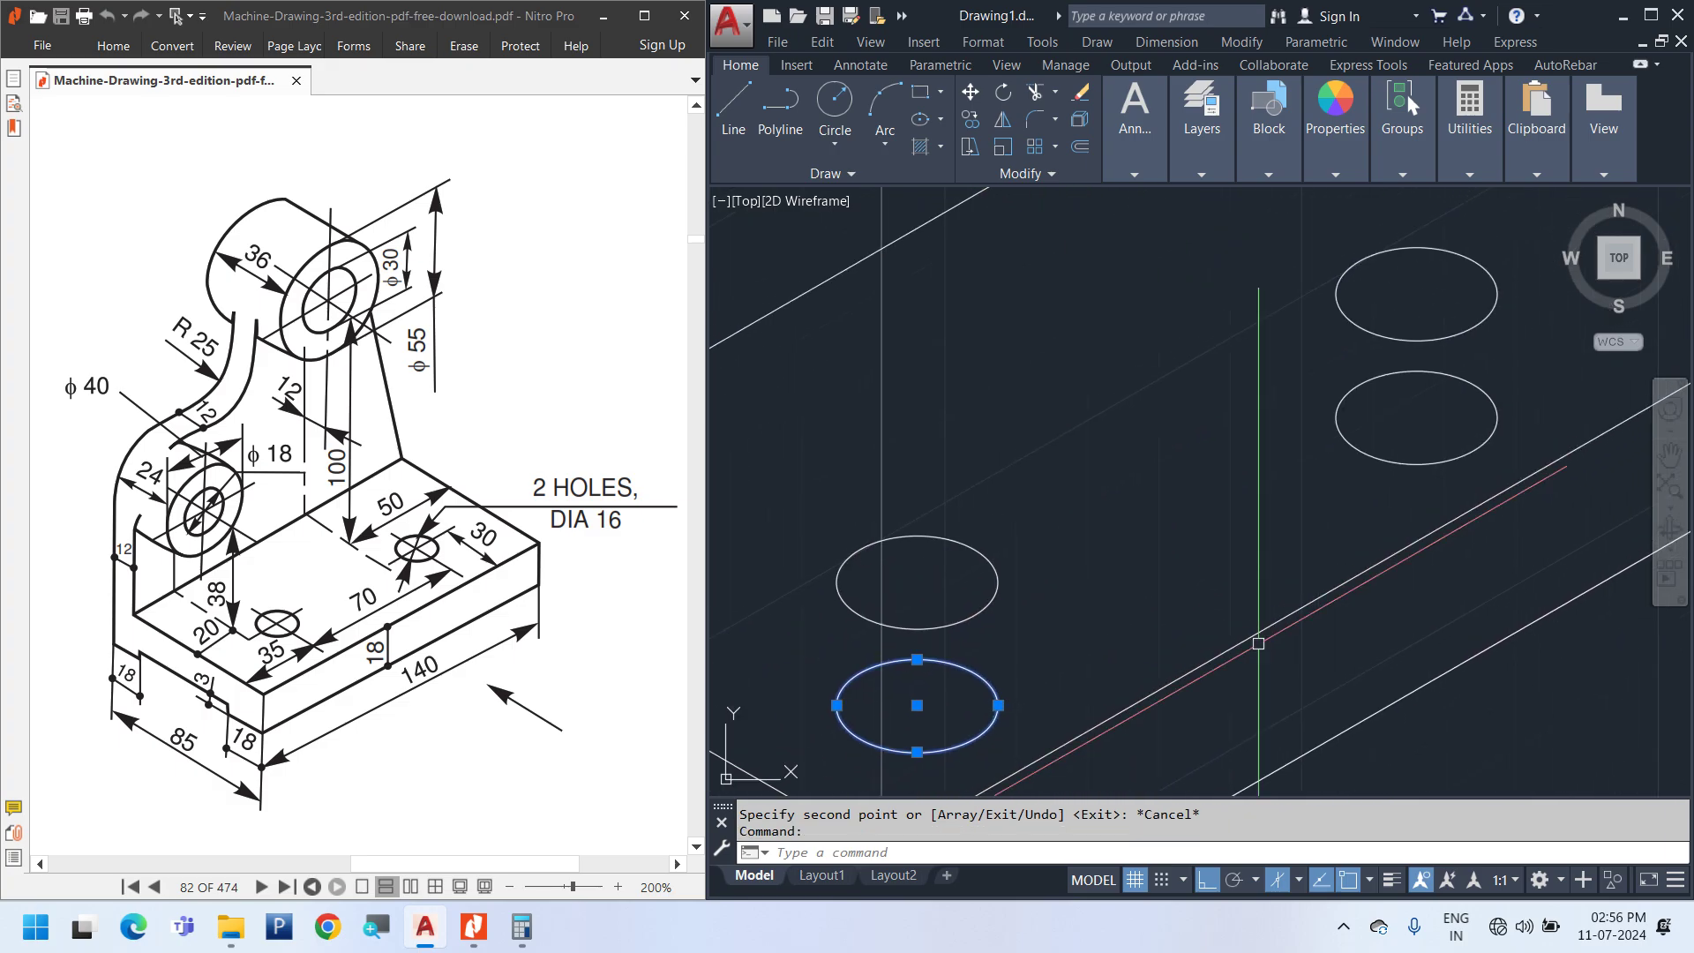
click(1399, 465)
scroll(1399, 467, down, 3)
key(Delete)
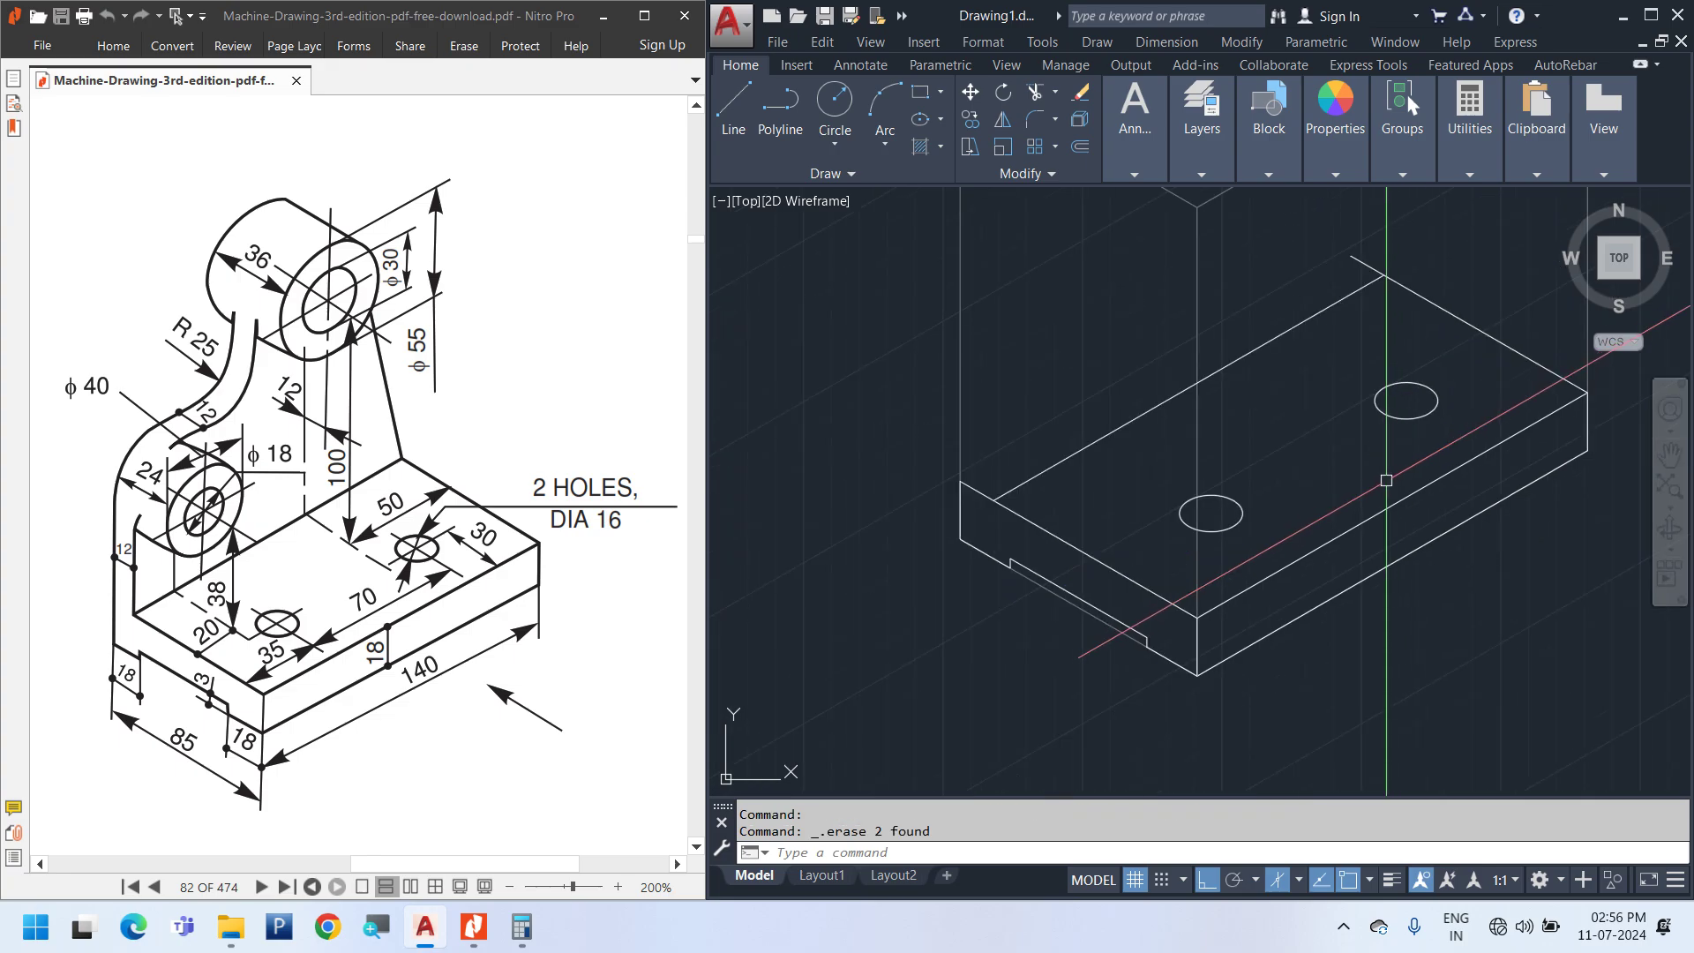
Draw a line from the notch's rear lower corner at 30°, parallel to the plate's 140-long edges, past the notch's upper edge
mouse_move(1384, 488)
middle_down()
mouse_move(1350, 506)
mouse_move(1337, 547)
middle_up()
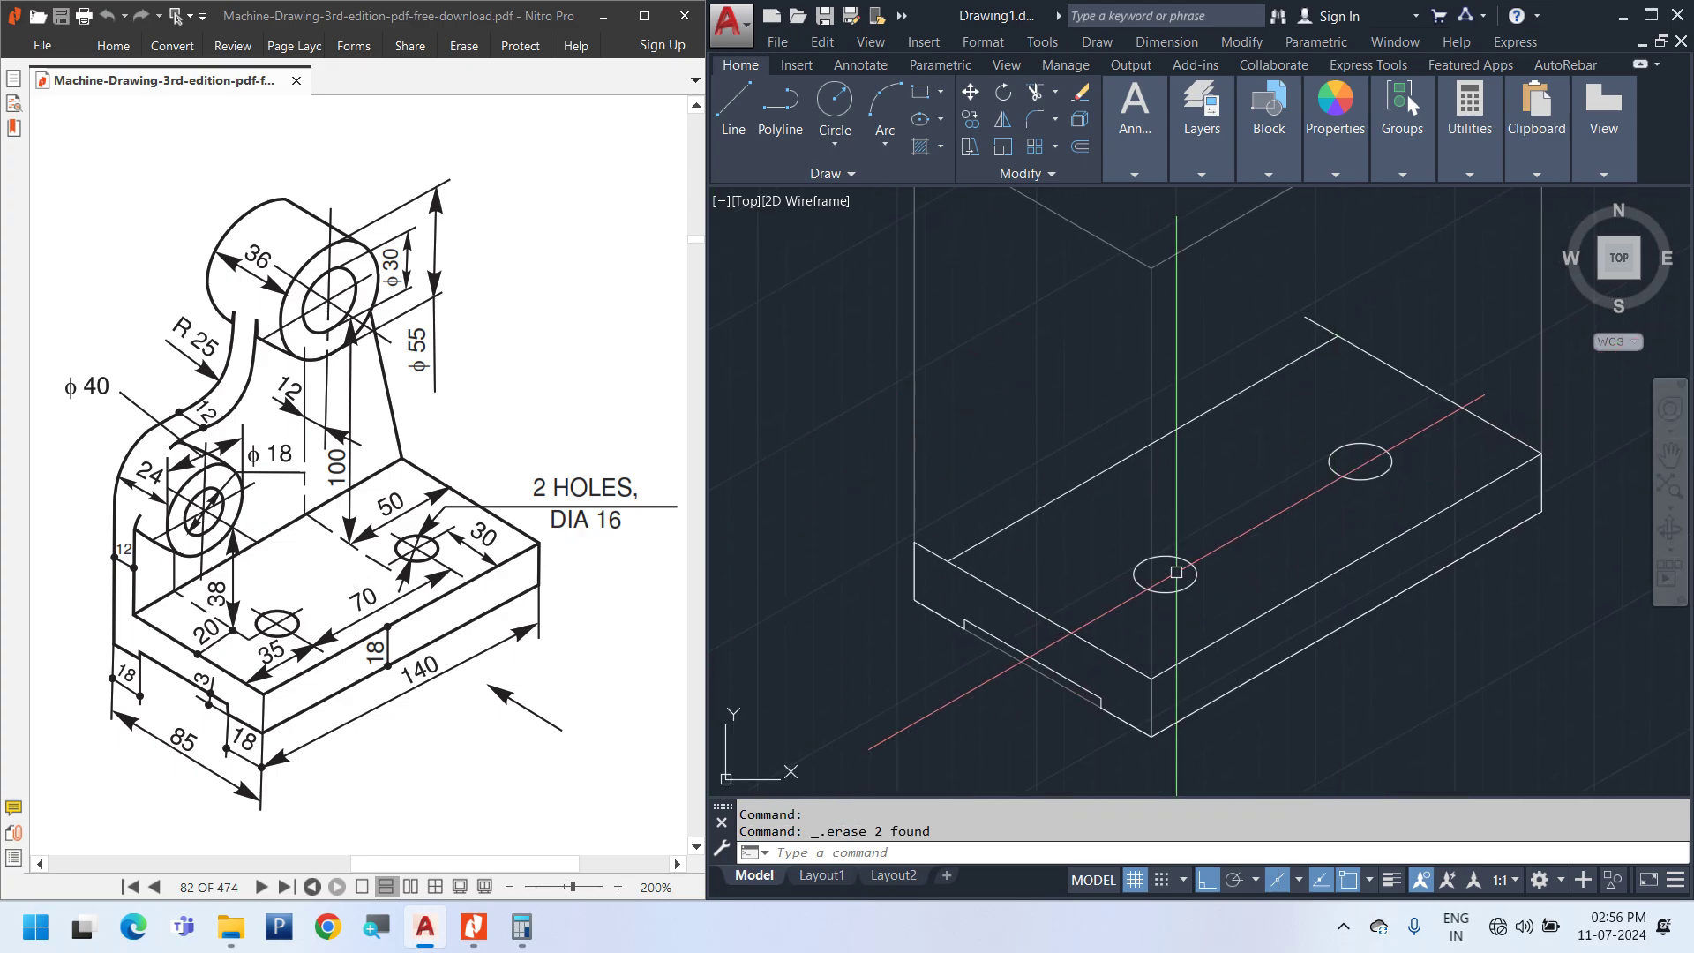
scroll(1336, 508, down, 3)
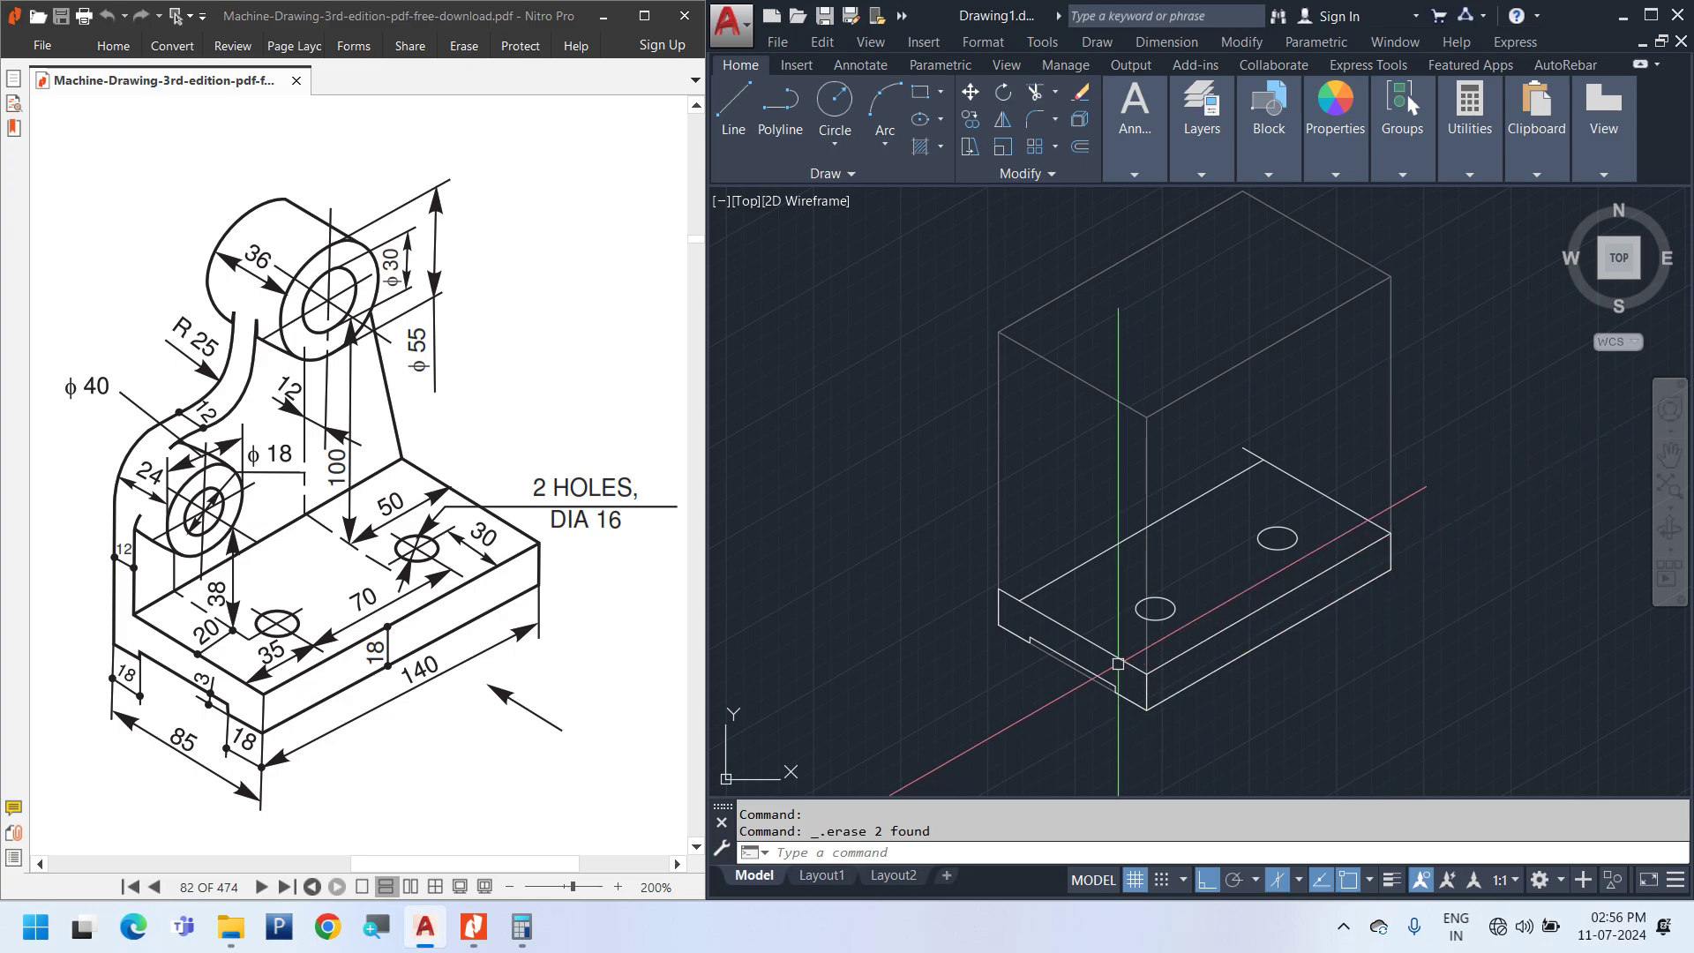
scroll(1061, 667, up, 2)
scroll(1061, 667, up, 4)
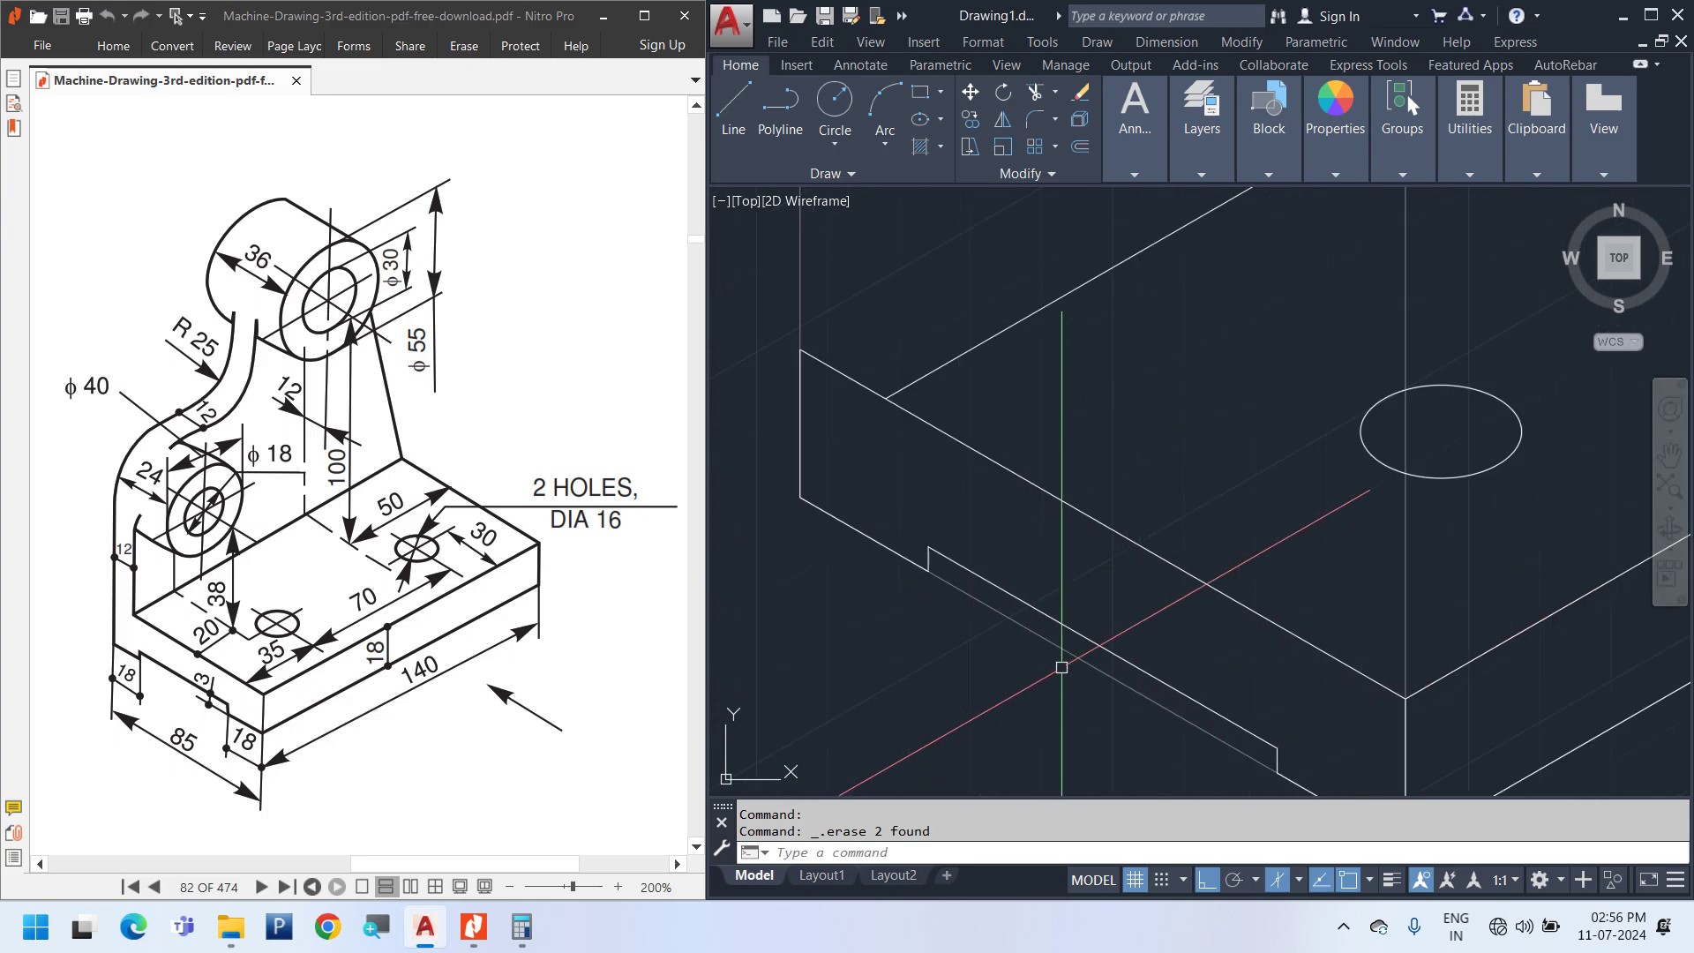
scroll(888, 446, up, 2)
scroll(921, 492, up, 3)
text(L)
key(Return)
click(999, 524)
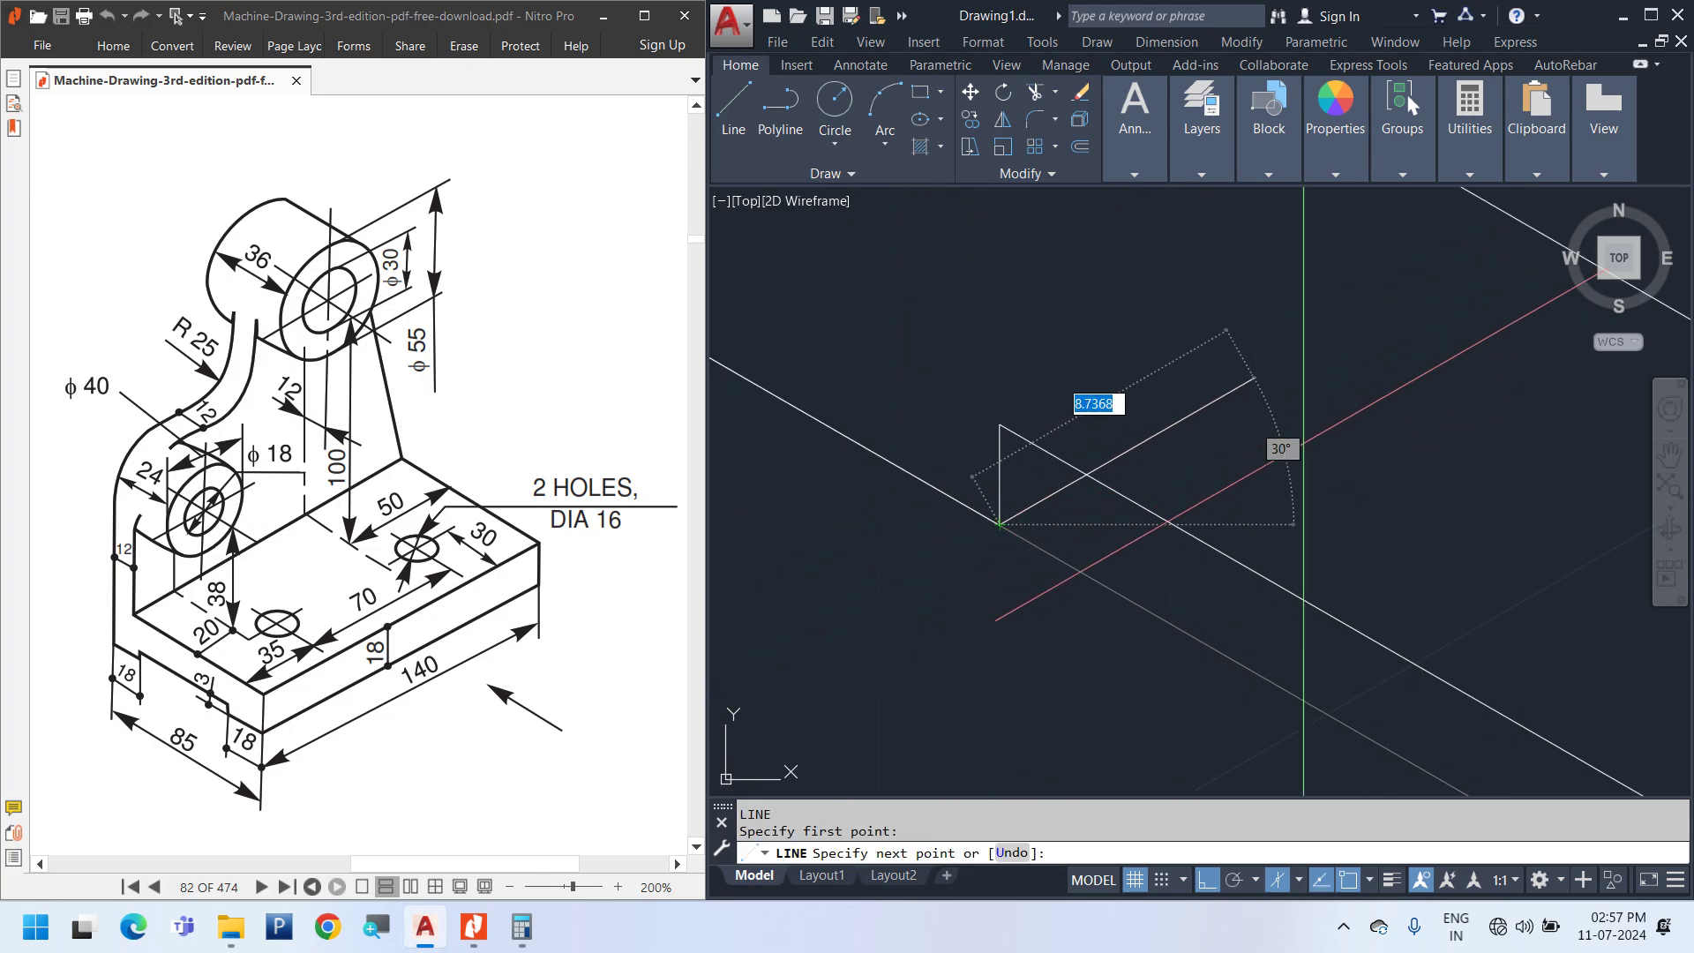
click(1440, 414)
key(Escape)
Trim the part of the receding notch line that extends beyond the notch's upper edge
text(tr)
key(Return)
click(1158, 433)
key(Escape)
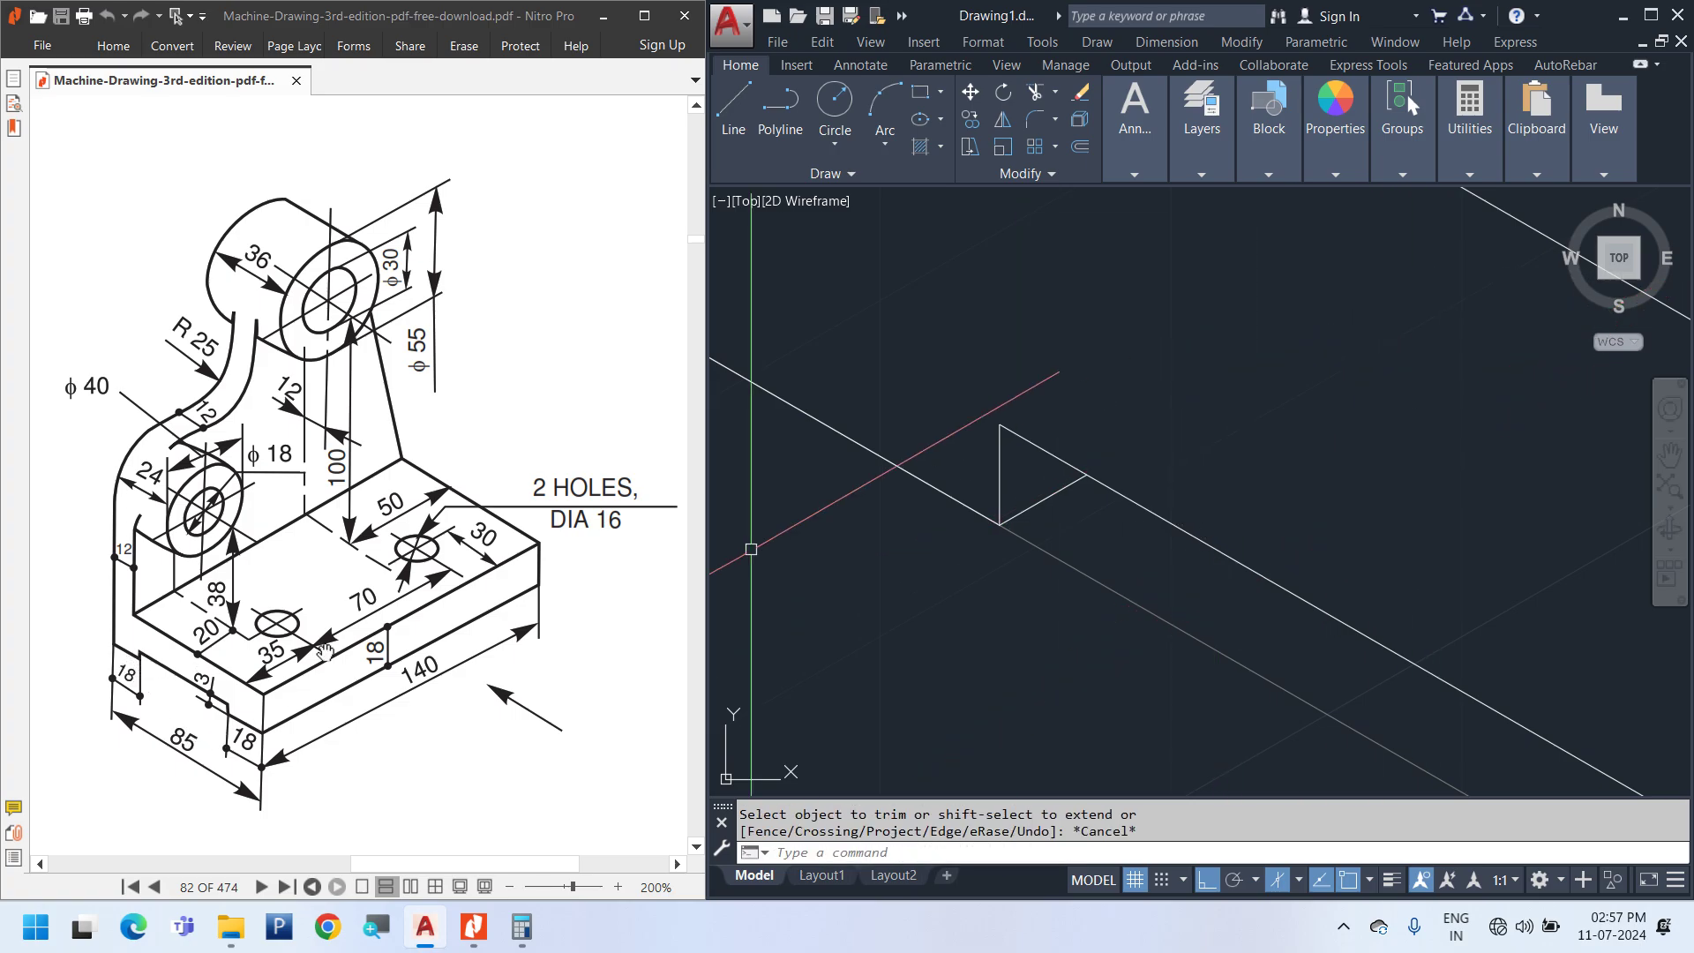
Examine the notched plate and construction box against the upright and cylinder dimensions in the reference figure
scroll(1048, 479, down, 10)
middle_drag(1108, 533, 954, 617)
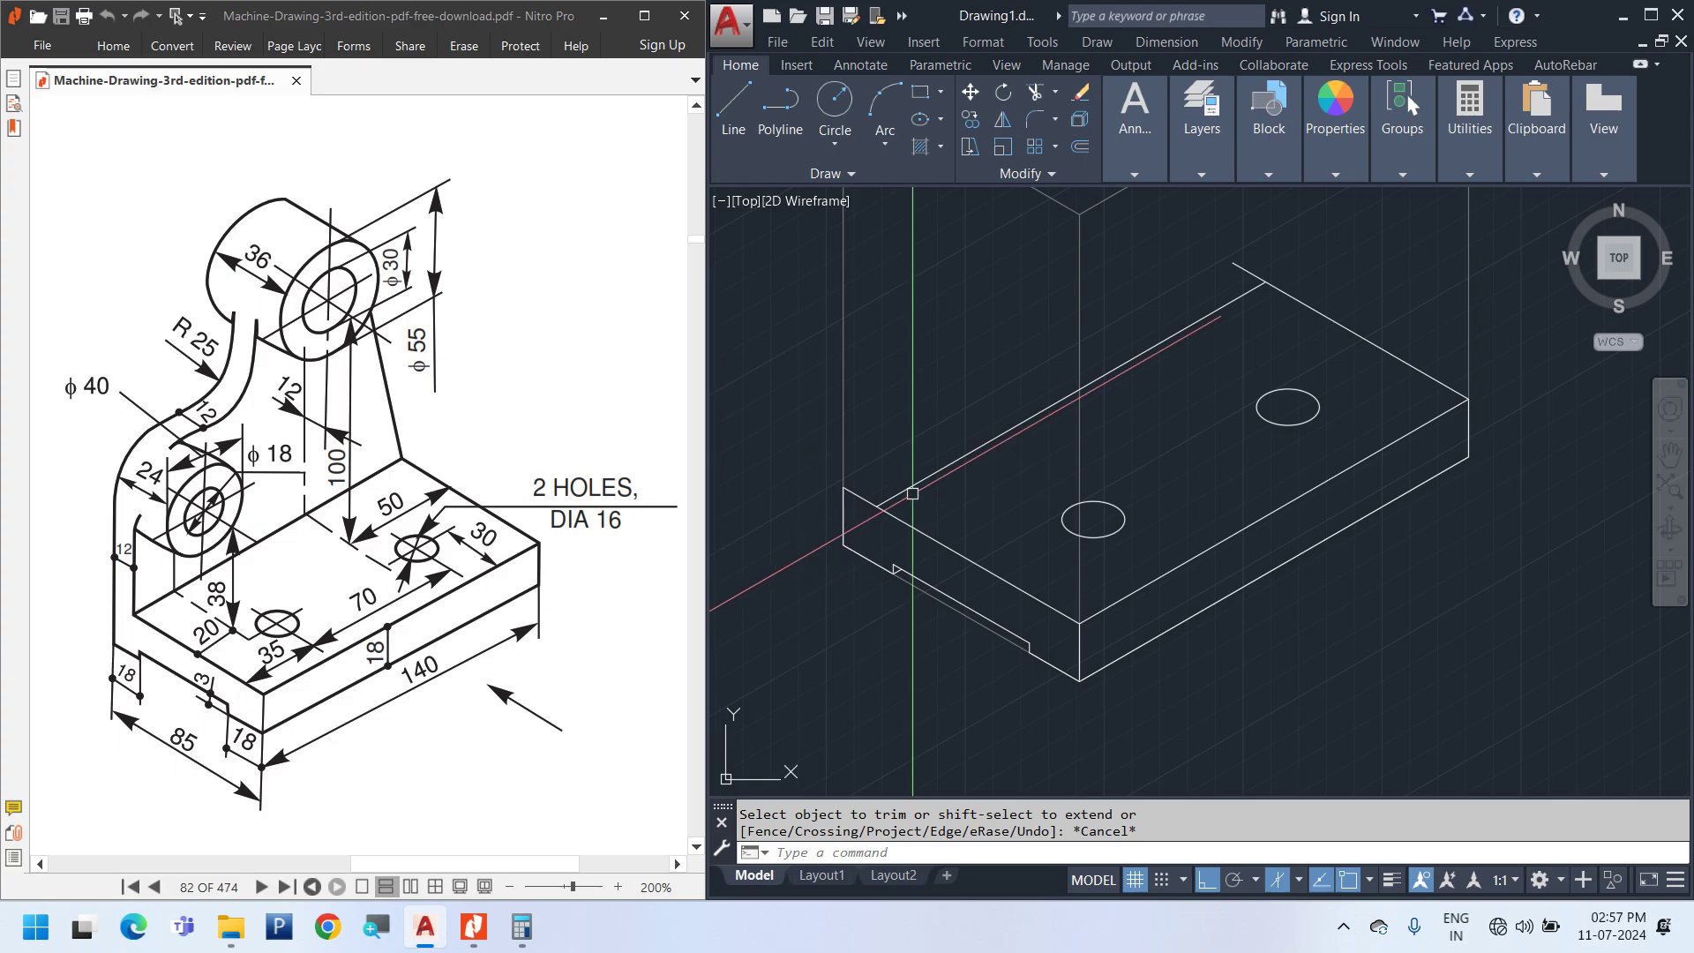
scroll(899, 579, up, 8)
scroll(899, 580, down, 6)
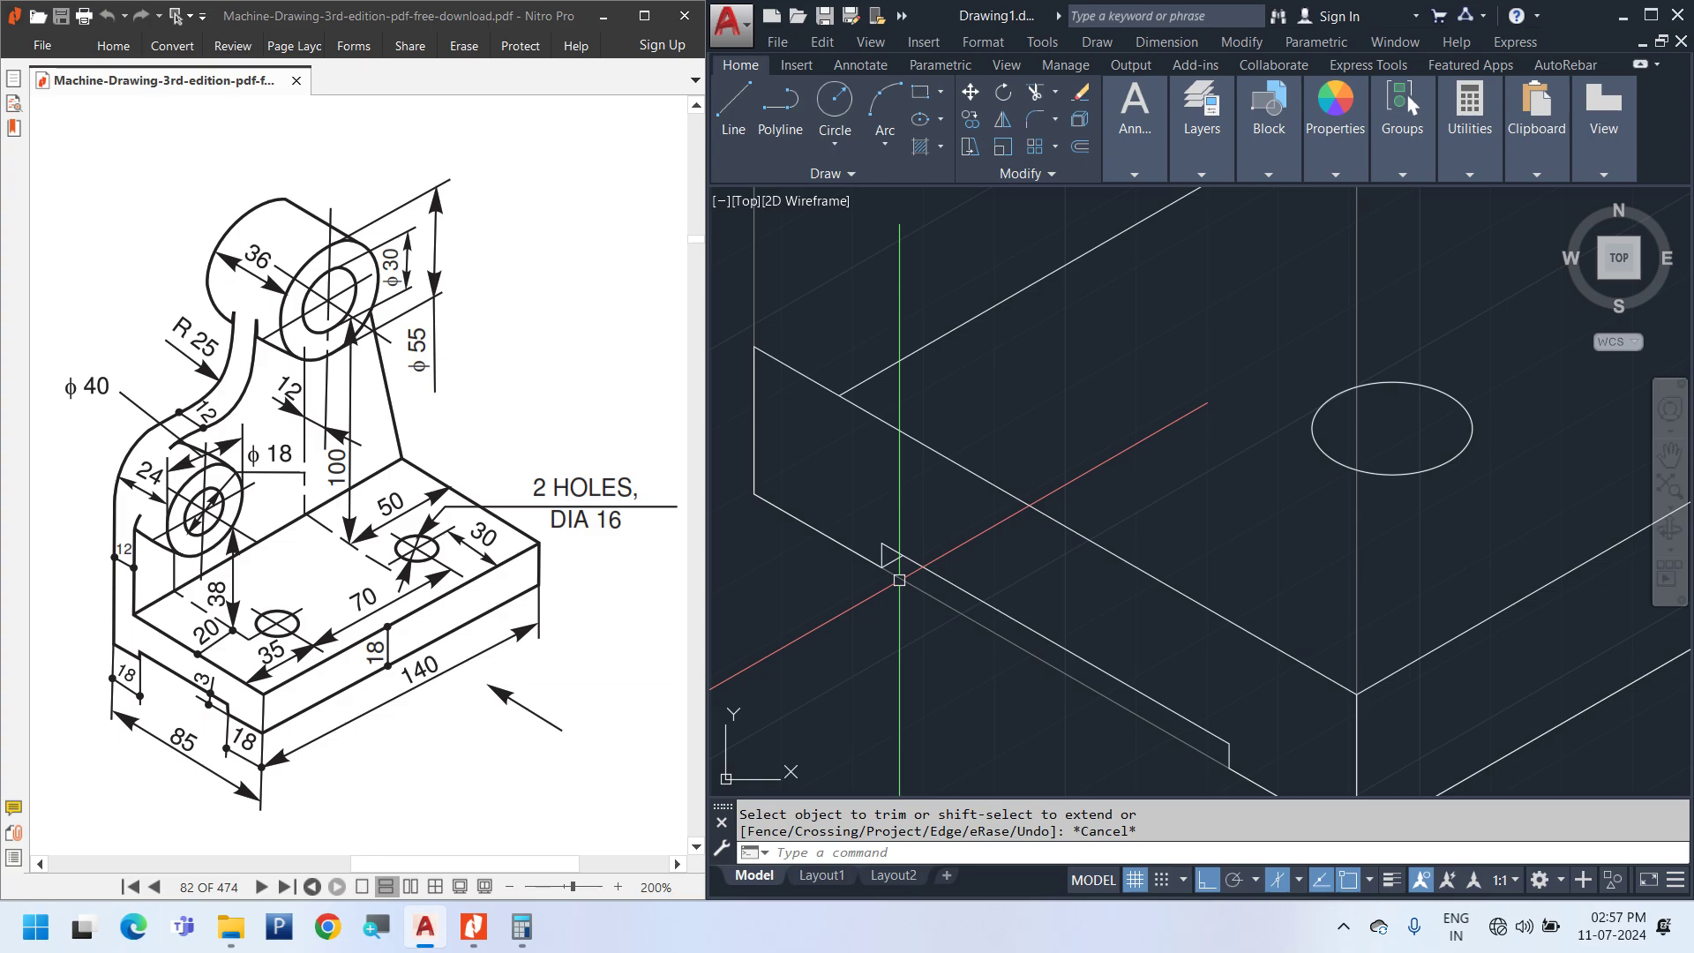
scroll(899, 580, down, 5)
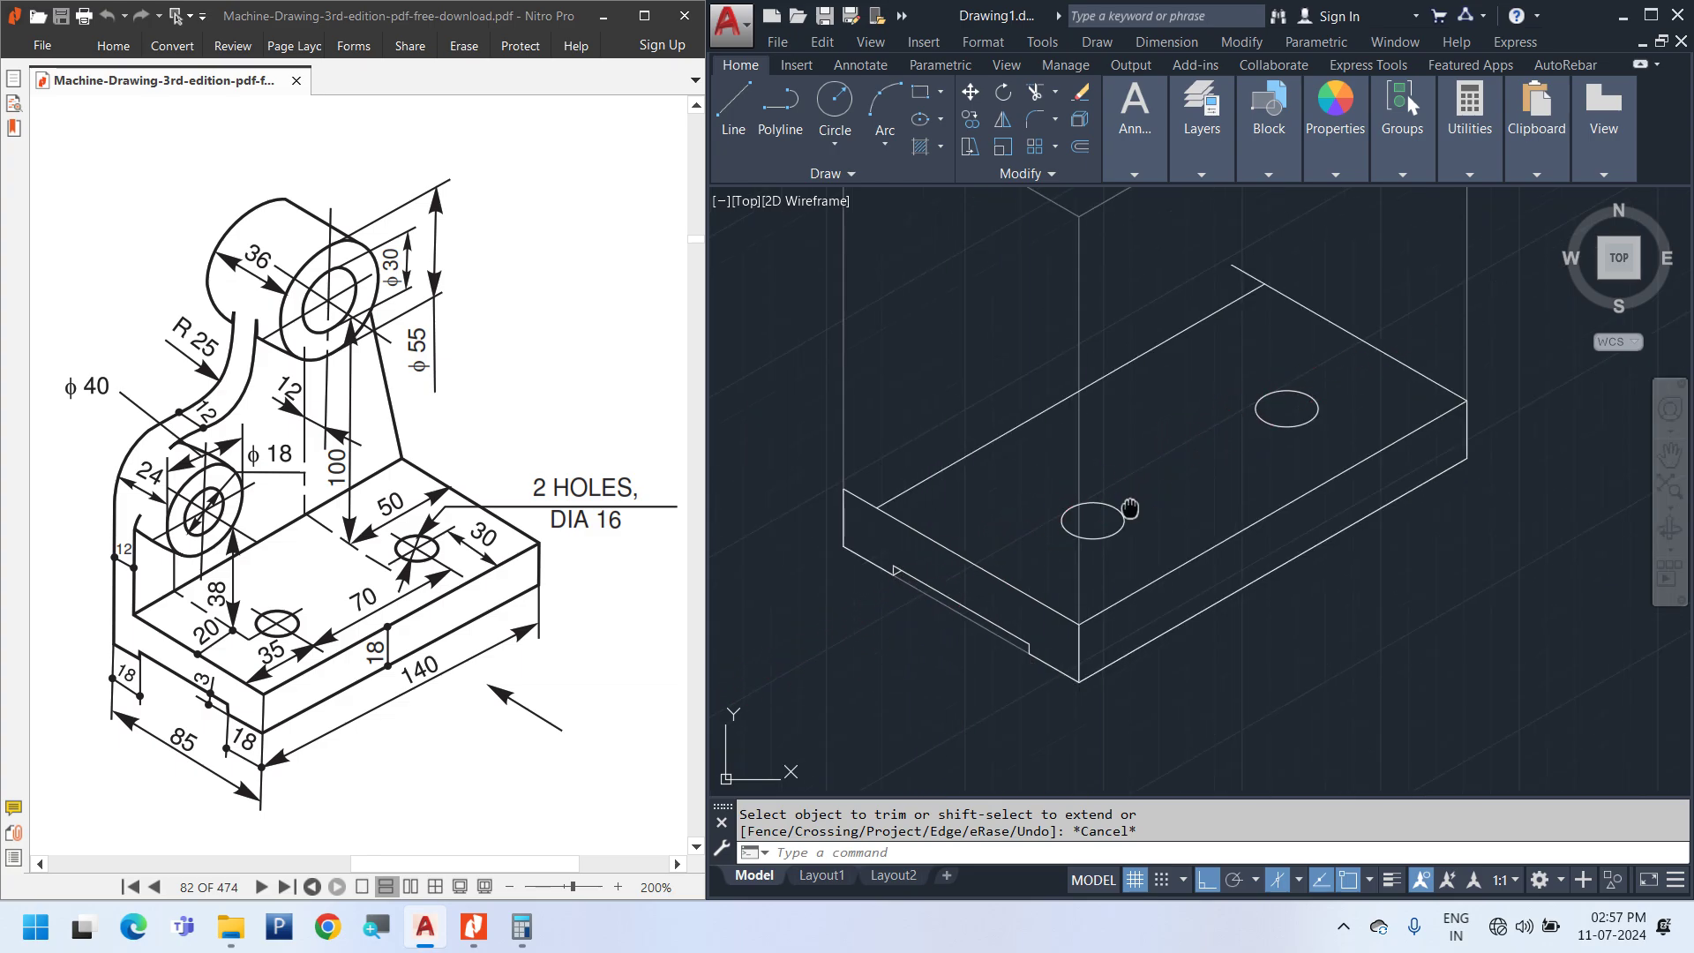
scroll(1105, 546, up, 1)
middle_drag(1105, 546, 1114, 628)
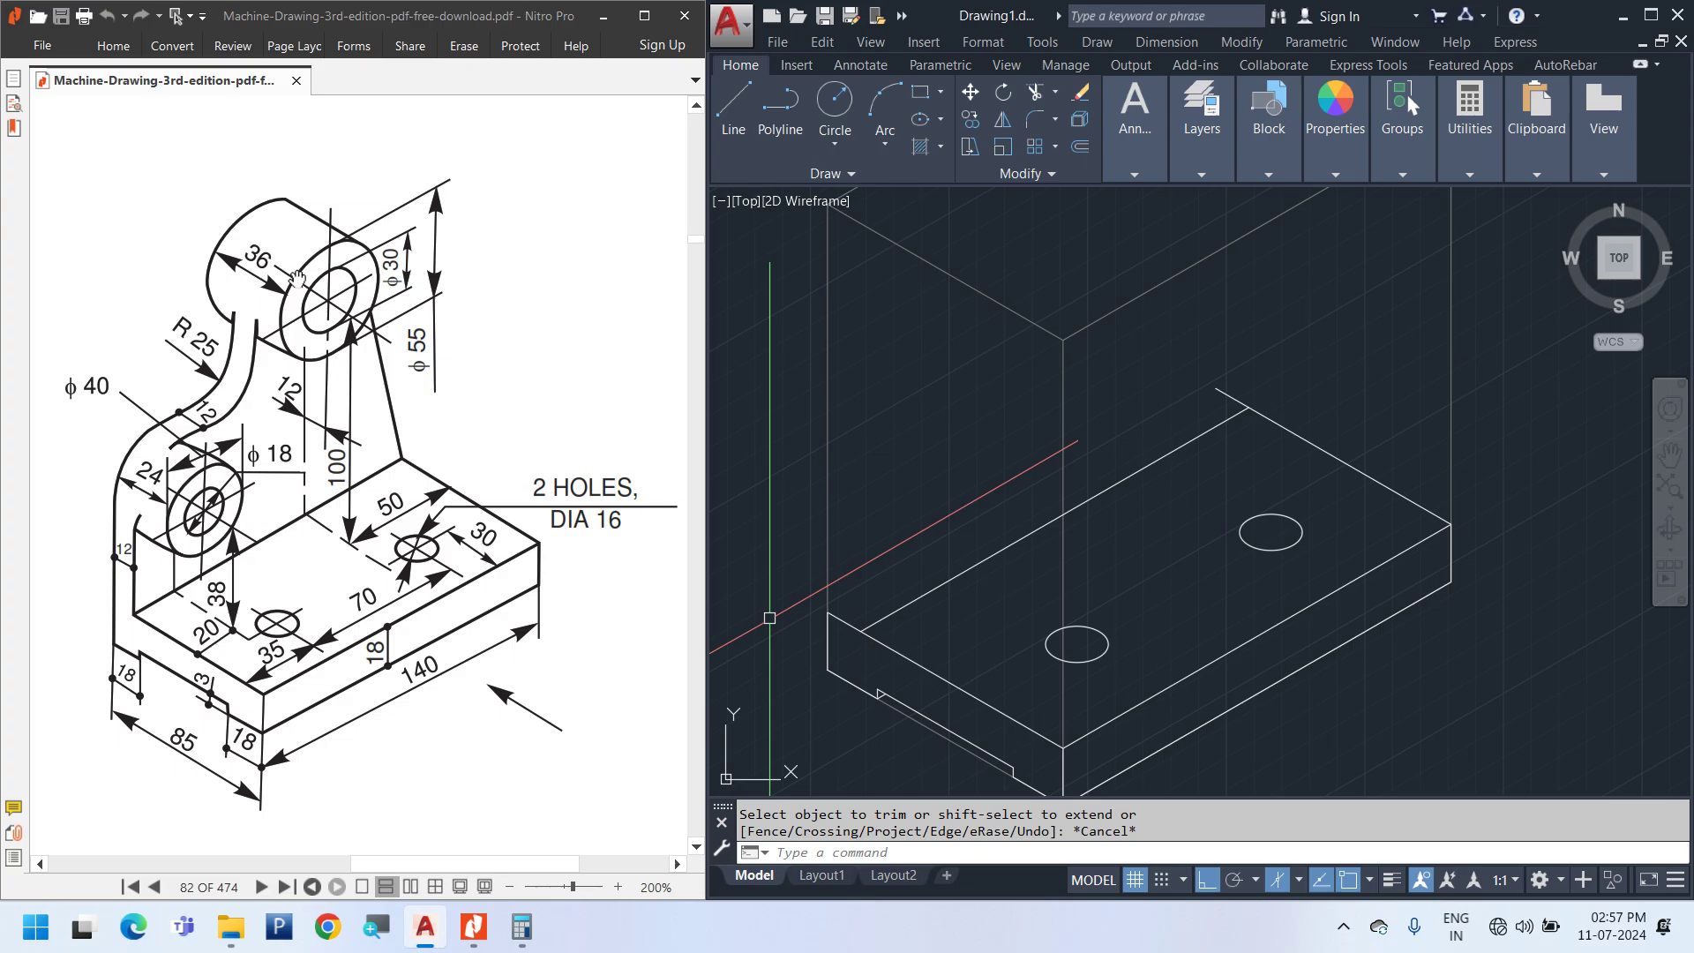
drag(456, 324, 451, 385)
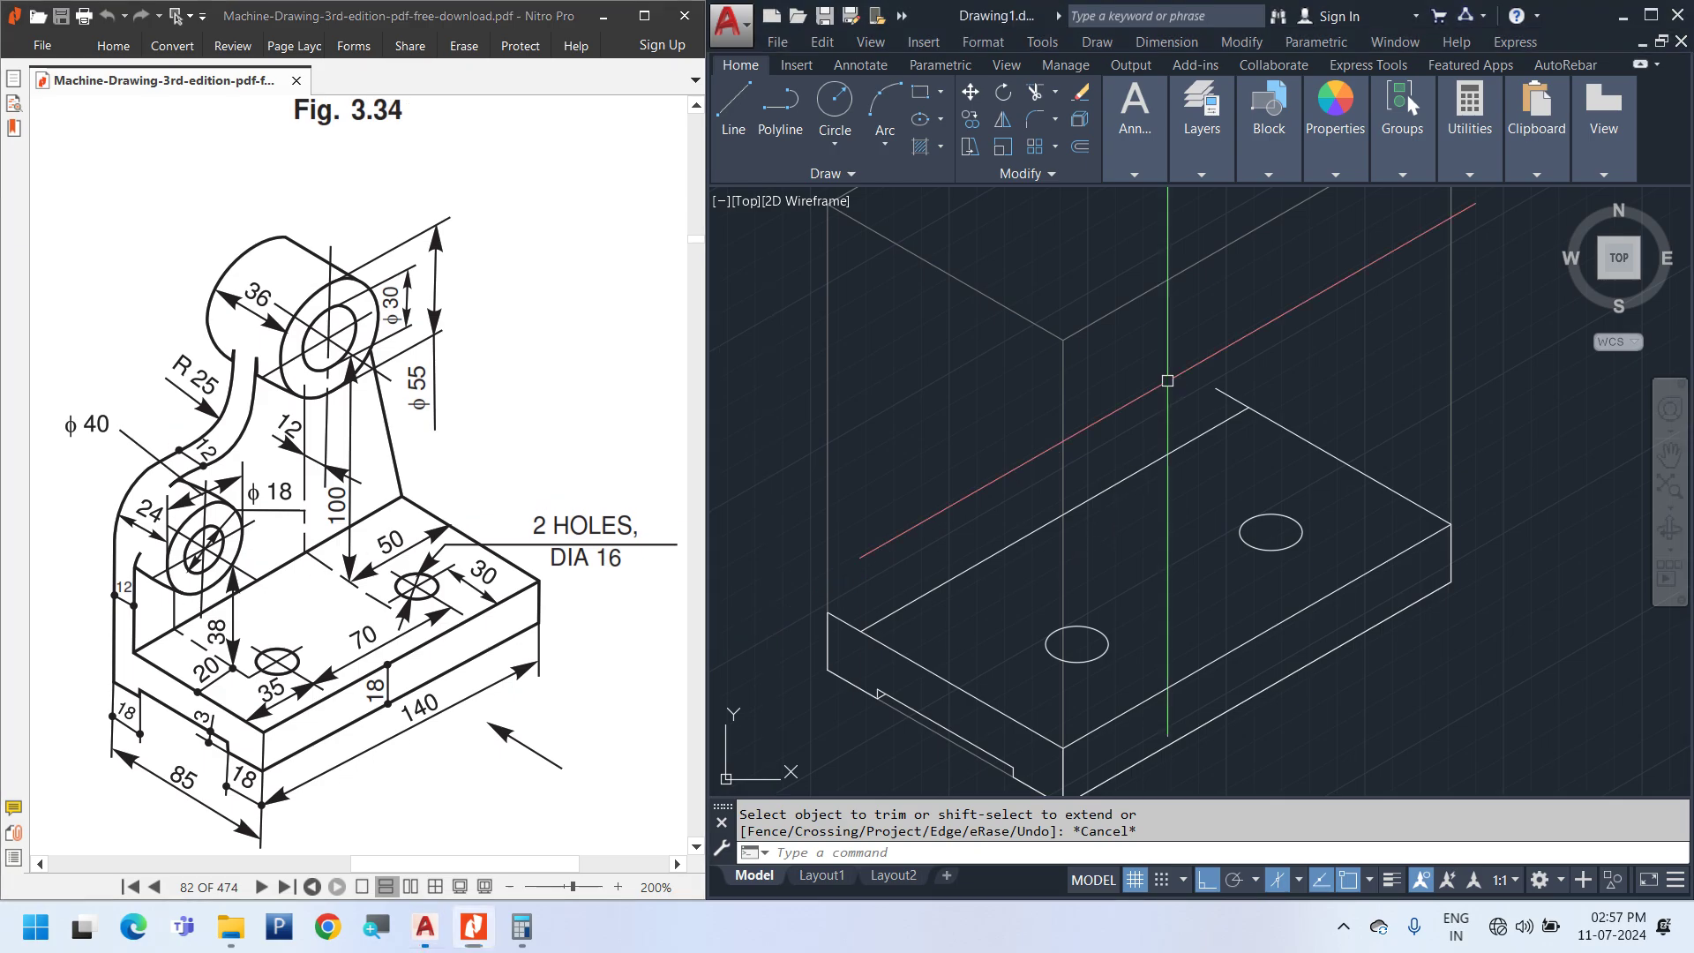
scroll(1200, 425, up, 4)
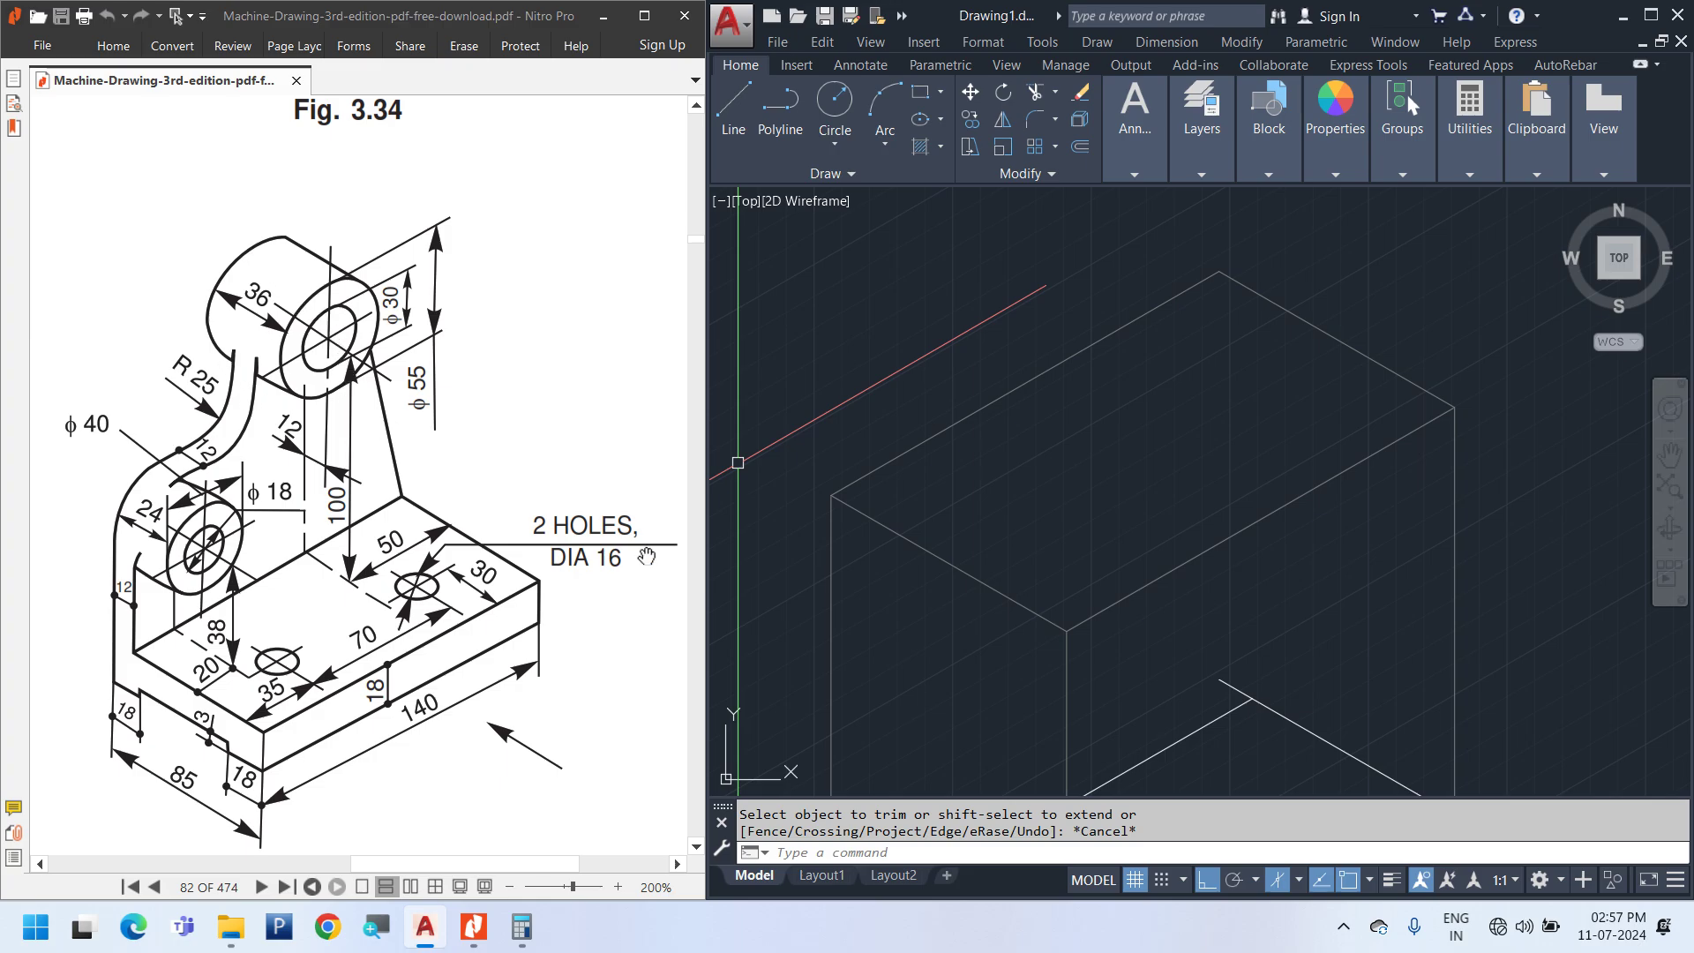
middle_drag(901, 636, 920, 491)
click(251, 775)
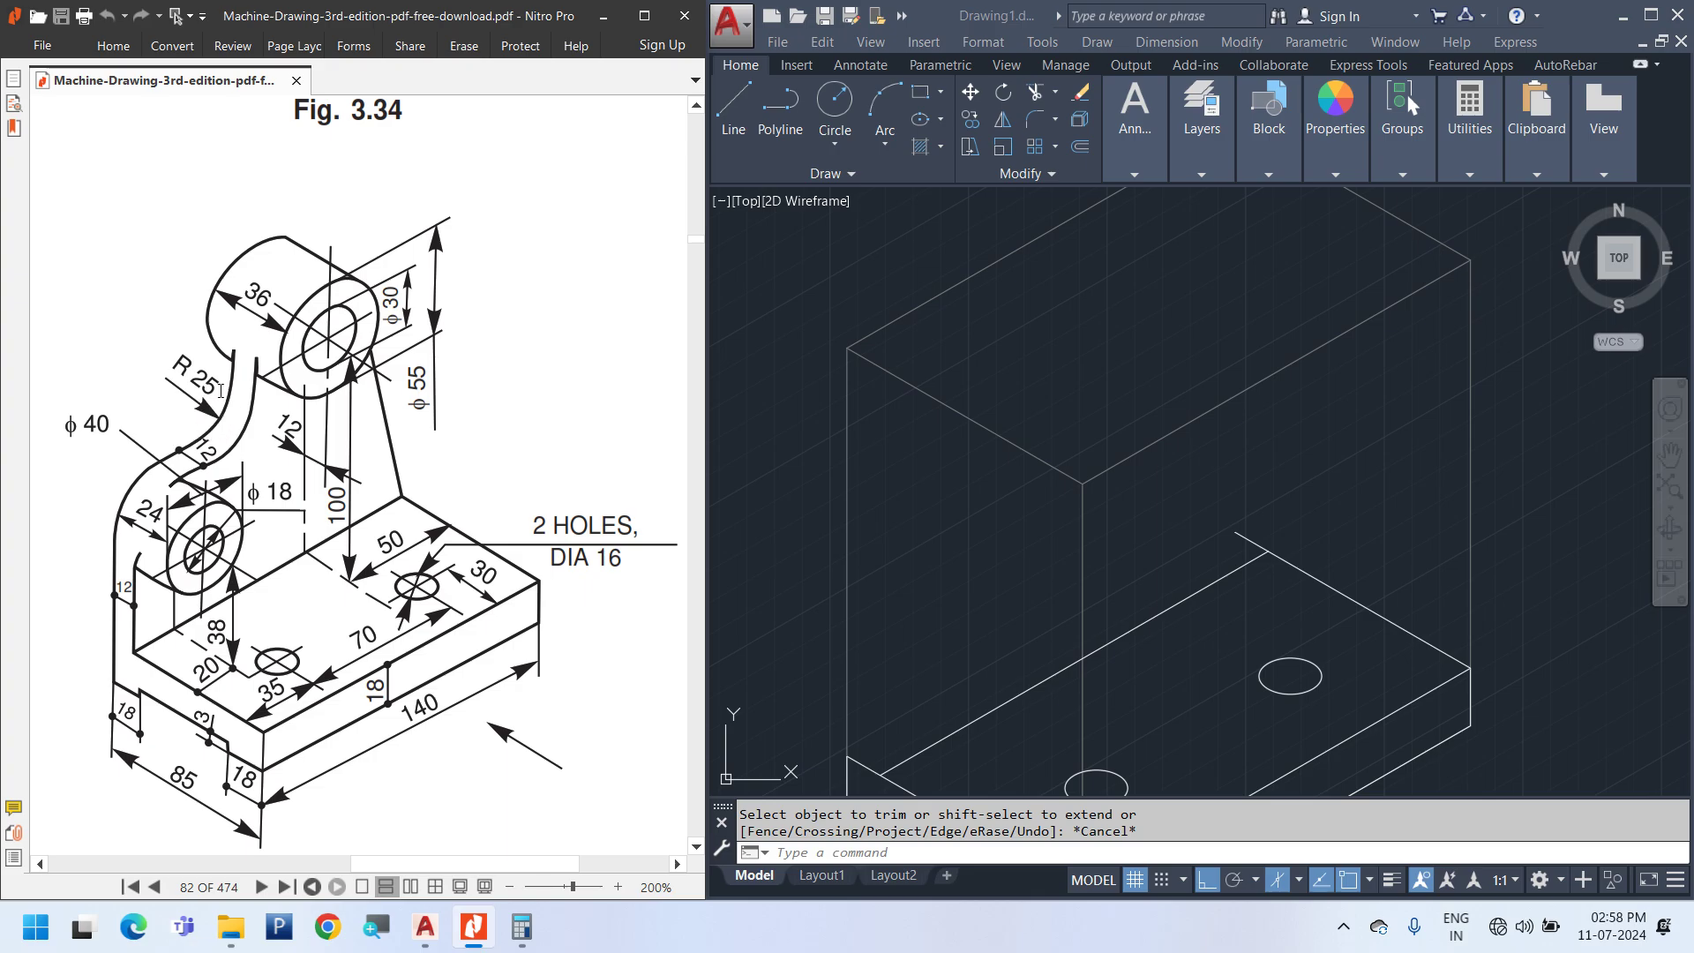
scroll(1059, 543, down, 4)
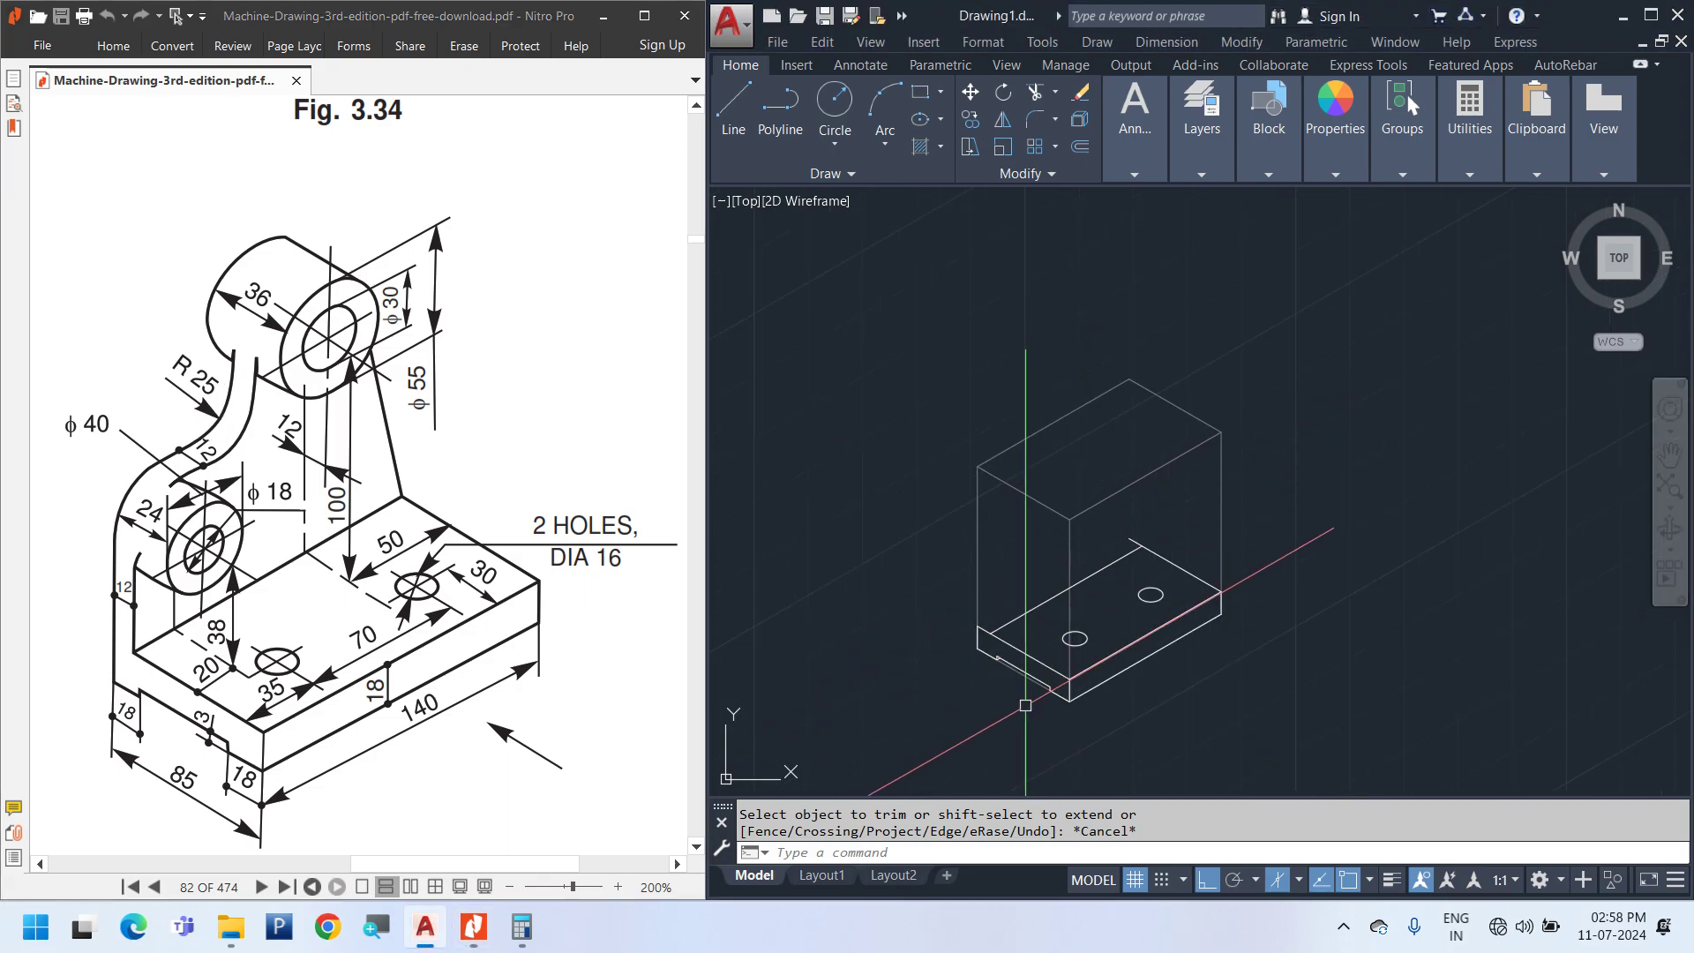
scroll(1005, 604, up, 4)
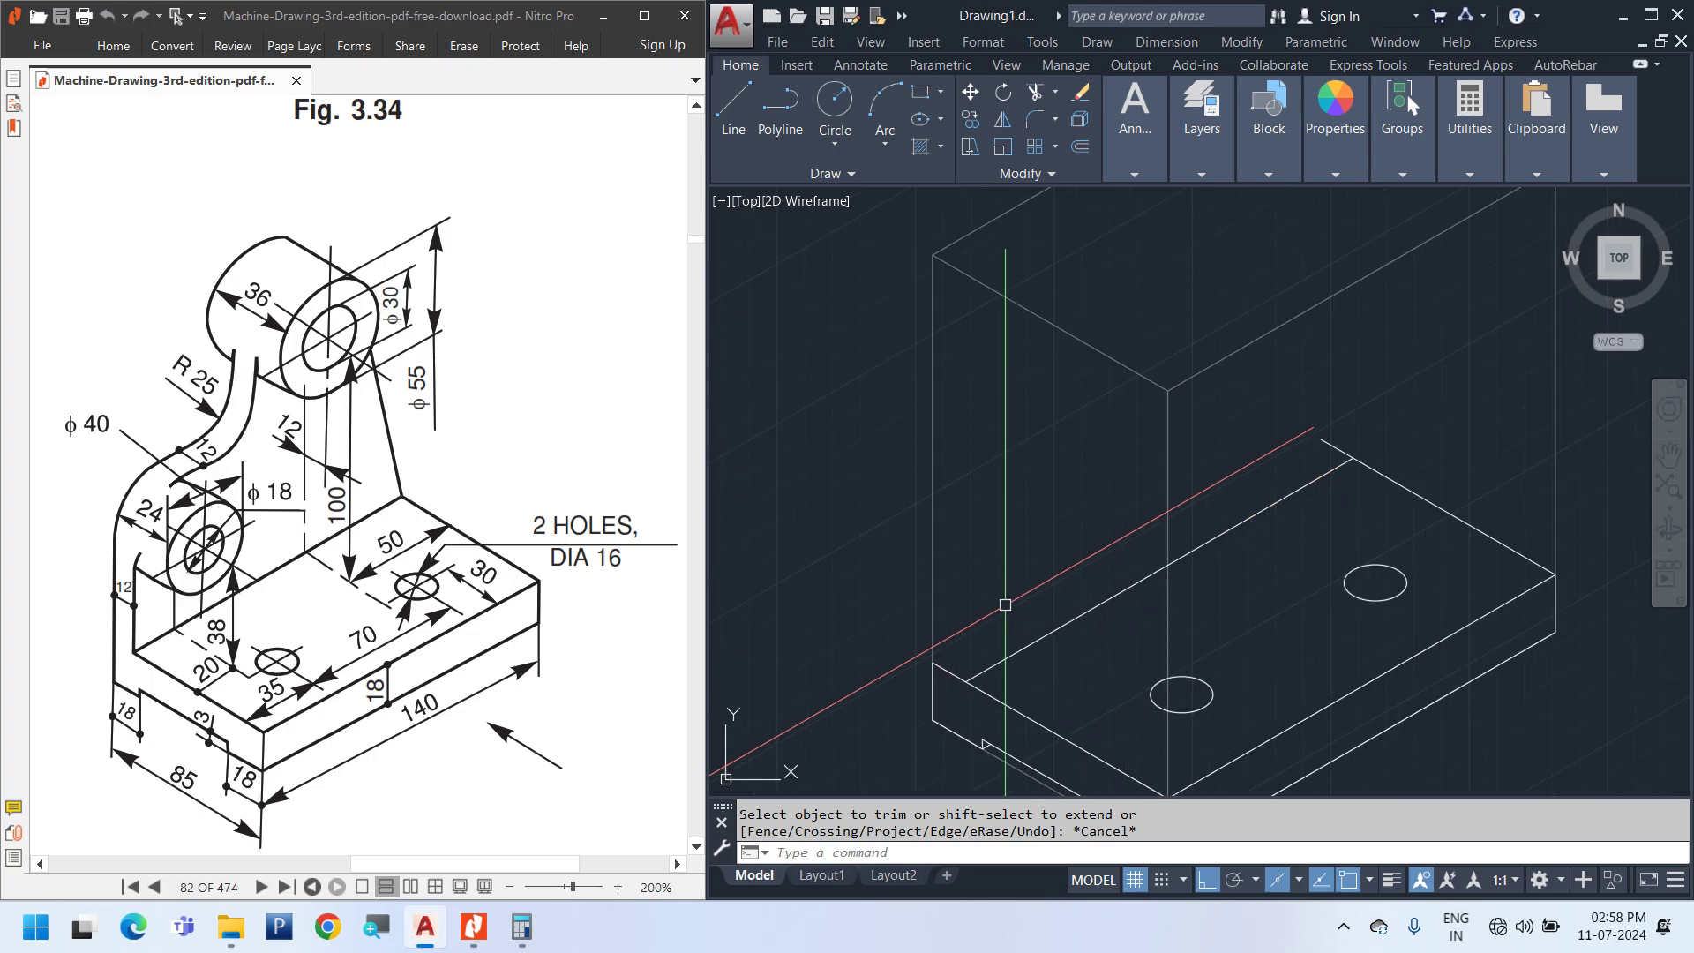
Switch to the left isoplane and move the construction box's rear vertical and rear top edge 12 outward at 150°, beyond the plate's back
key(F5)
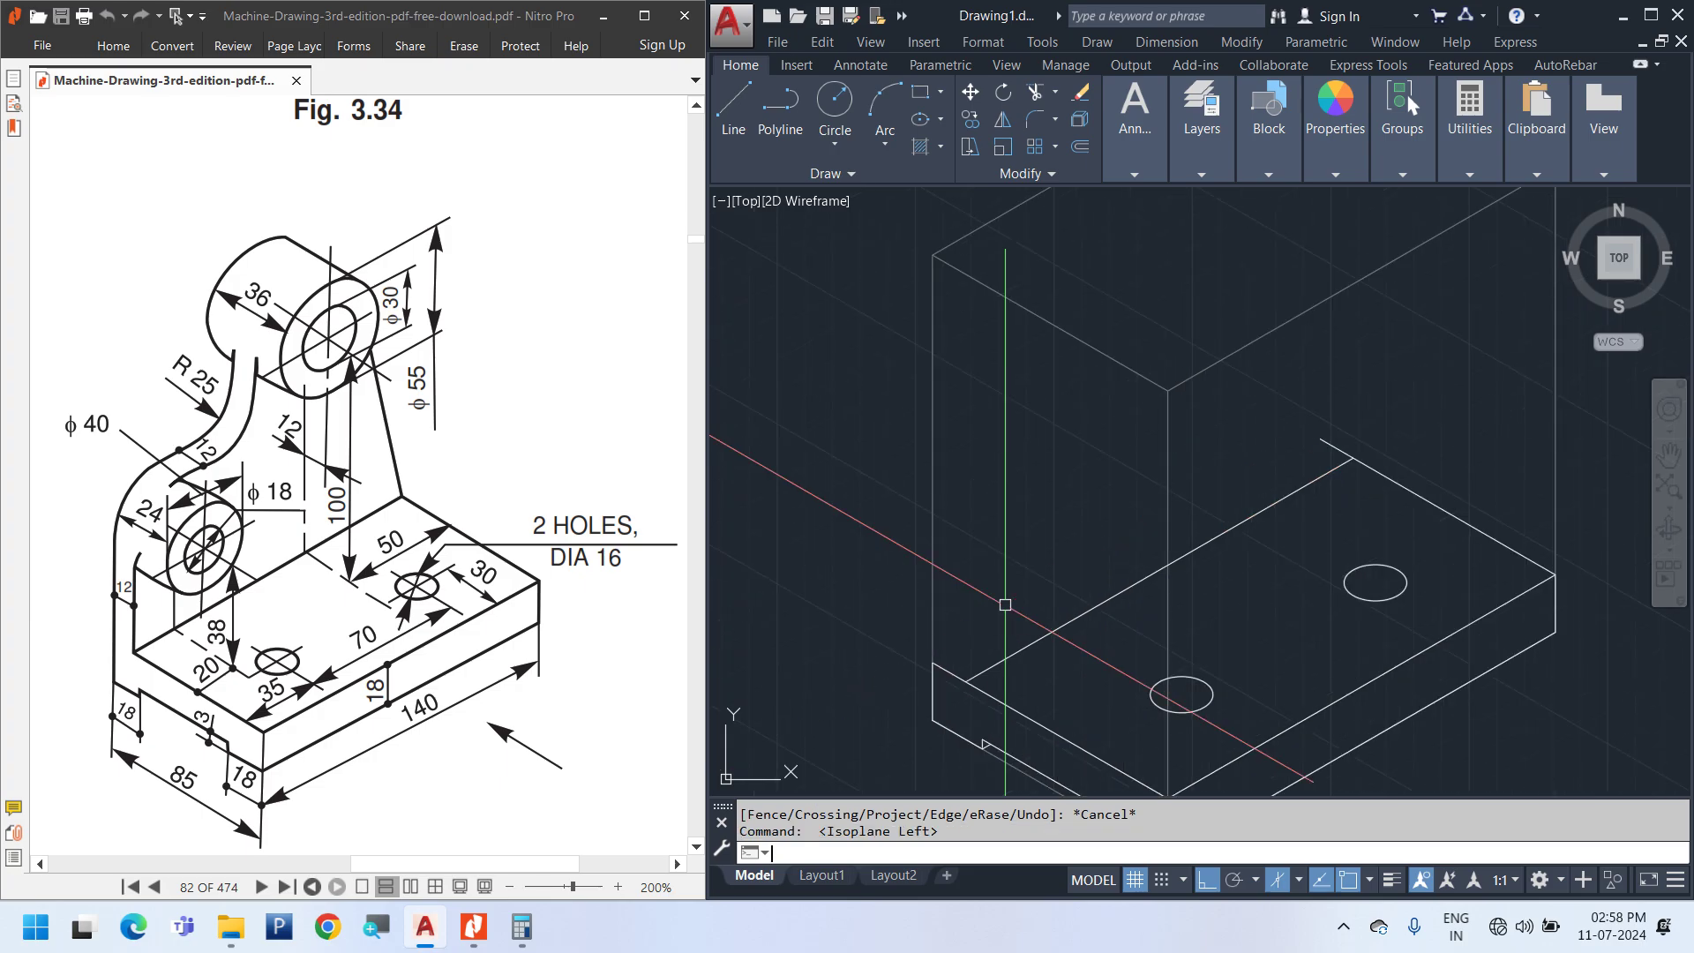
click(948, 586)
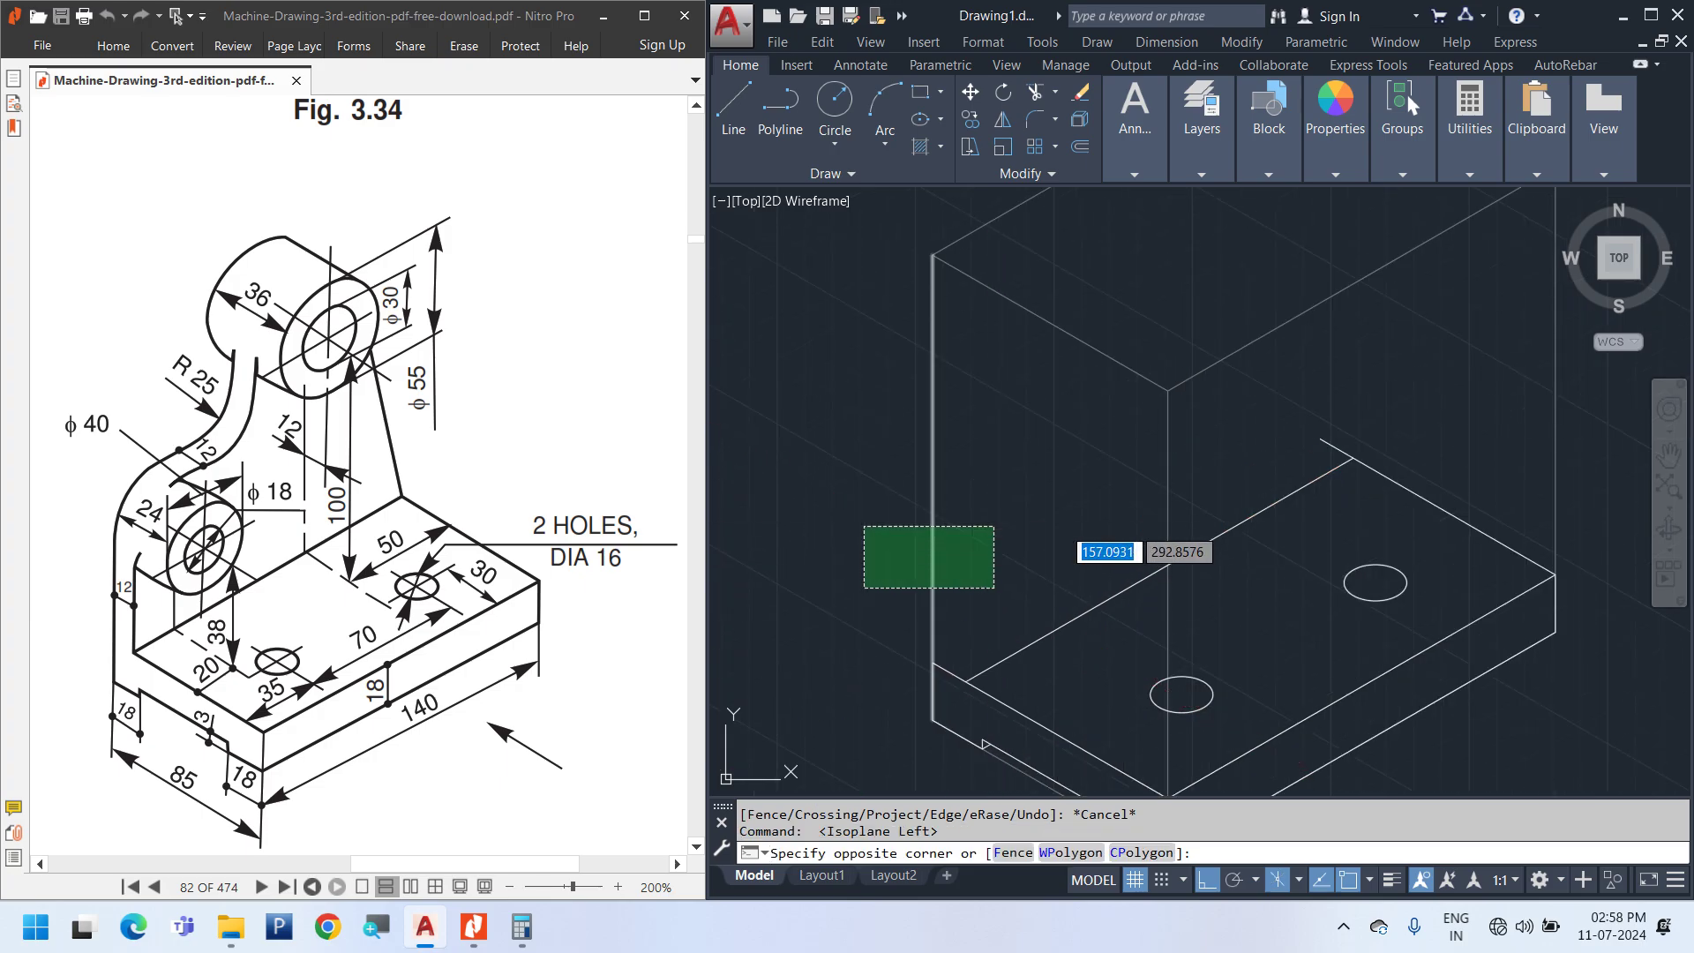
click(860, 525)
middle_drag(1002, 621, 1002, 747)
click(1085, 351)
click(1052, 328)
scroll(1052, 328, down, 2)
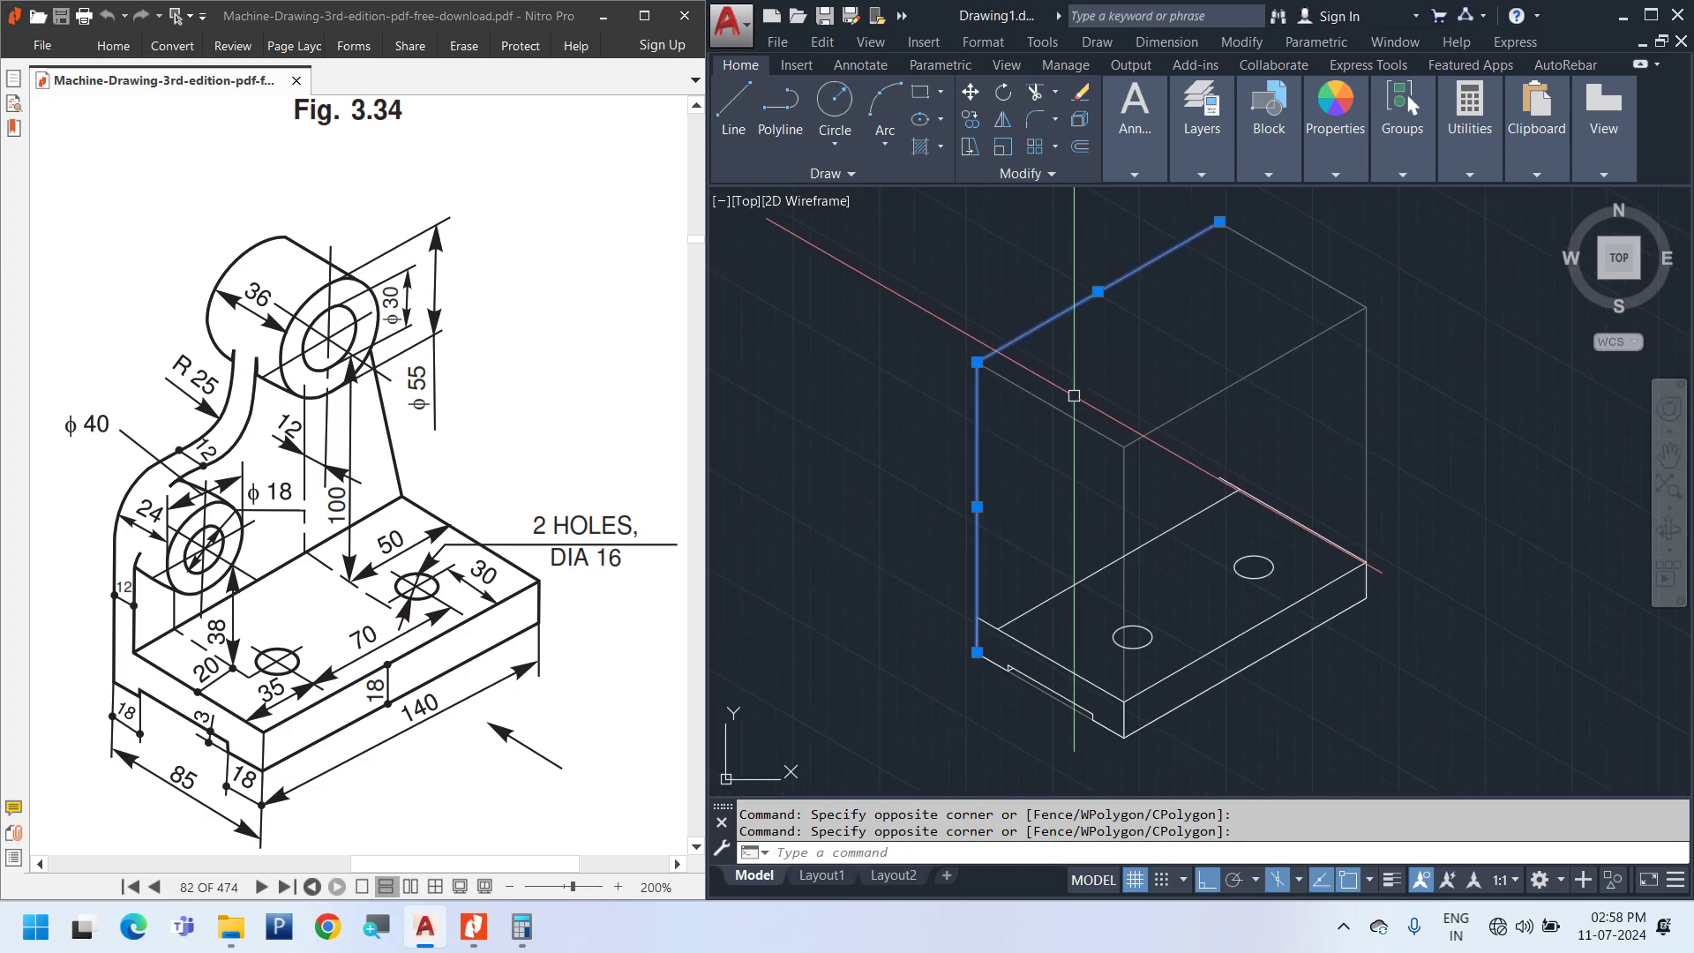
text(m)
key(Return)
click(1077, 495)
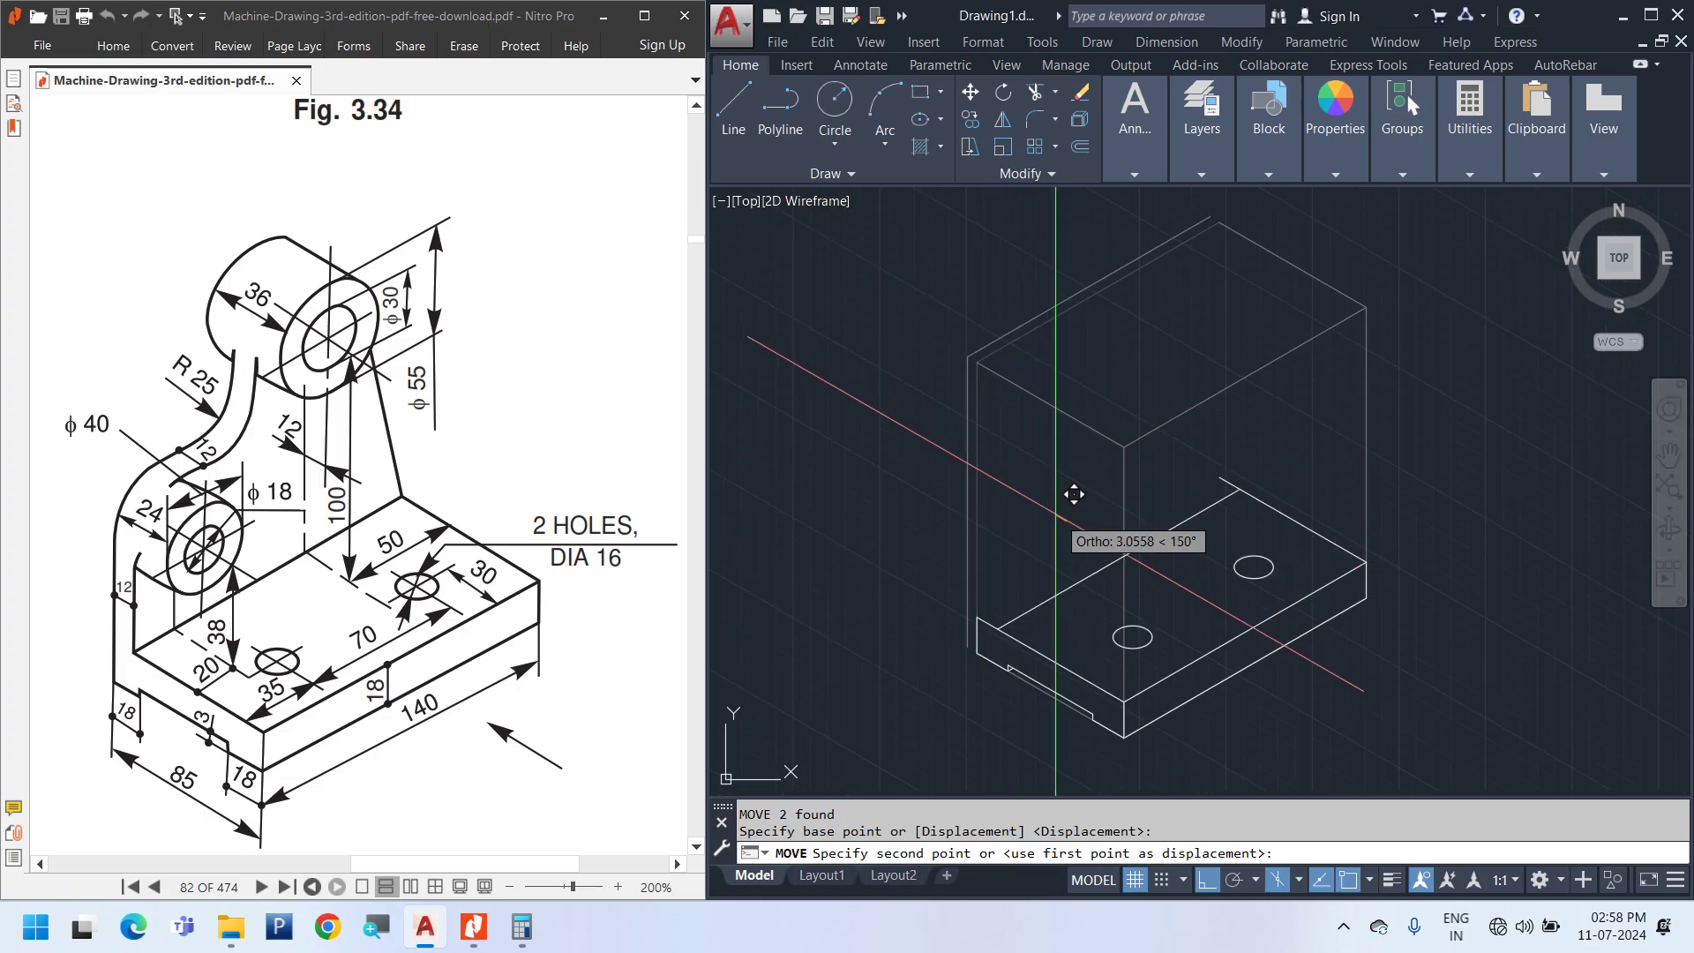
text(12)
key(Return)
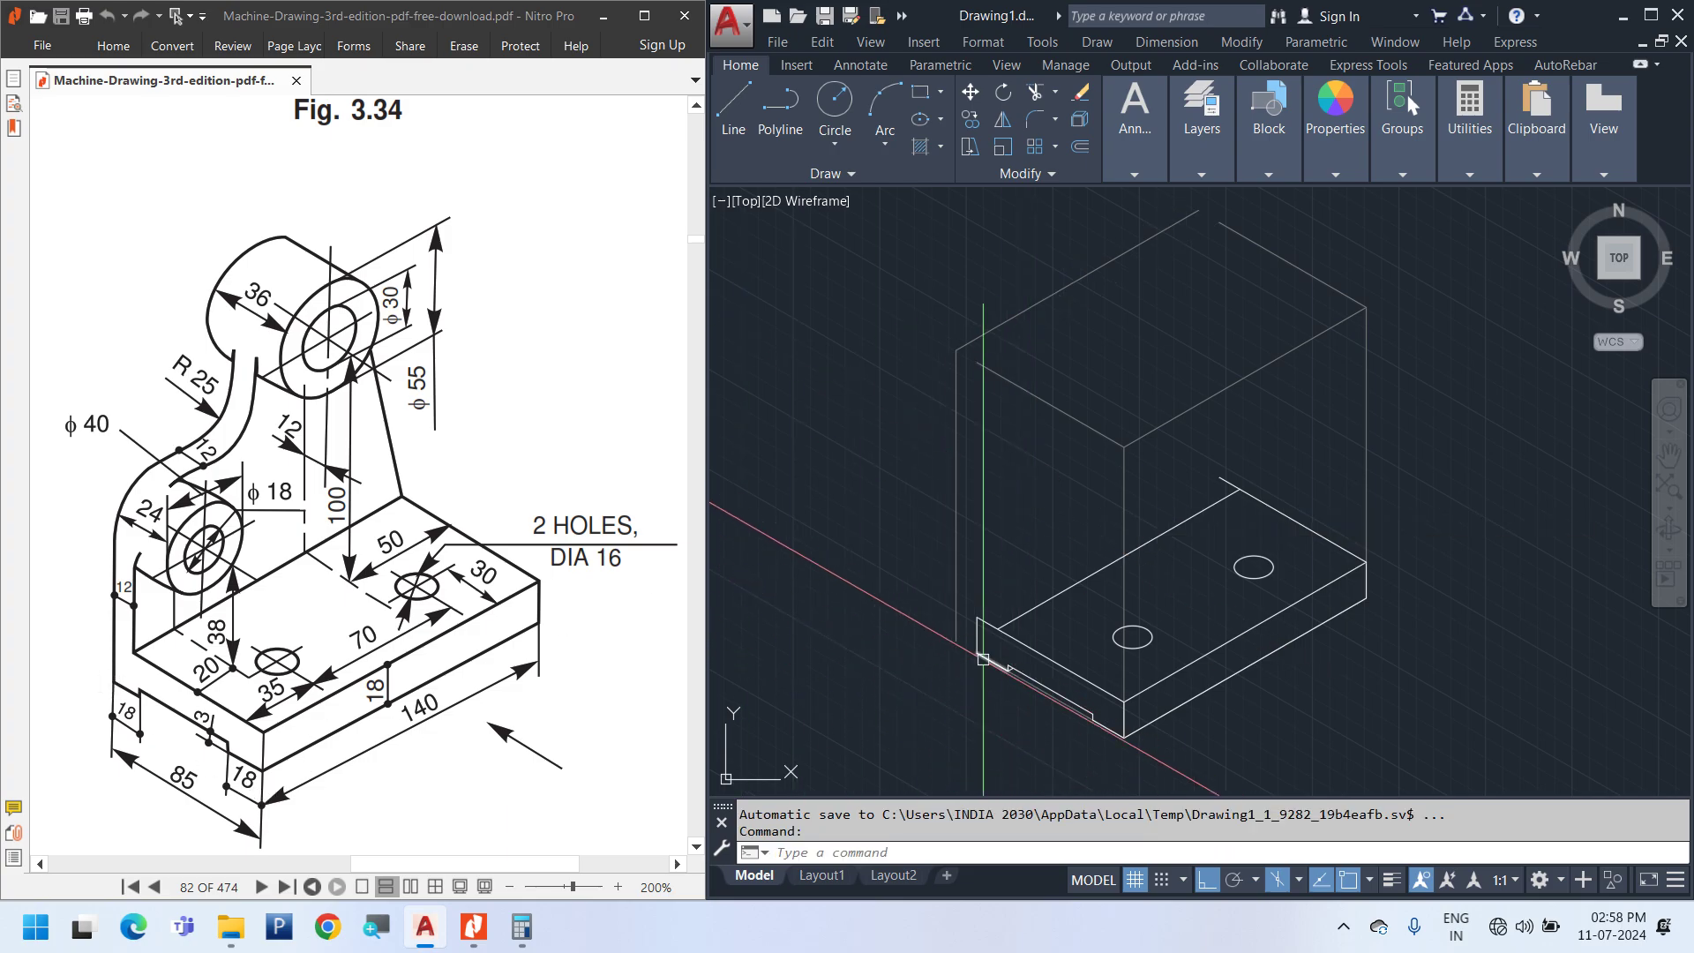
Check the offset between the moved vertical's lower end and the plate's rear bottom corner with an aligned dimension, without placing it
scroll(1012, 662, up, 5)
click(1166, 41)
click(1167, 127)
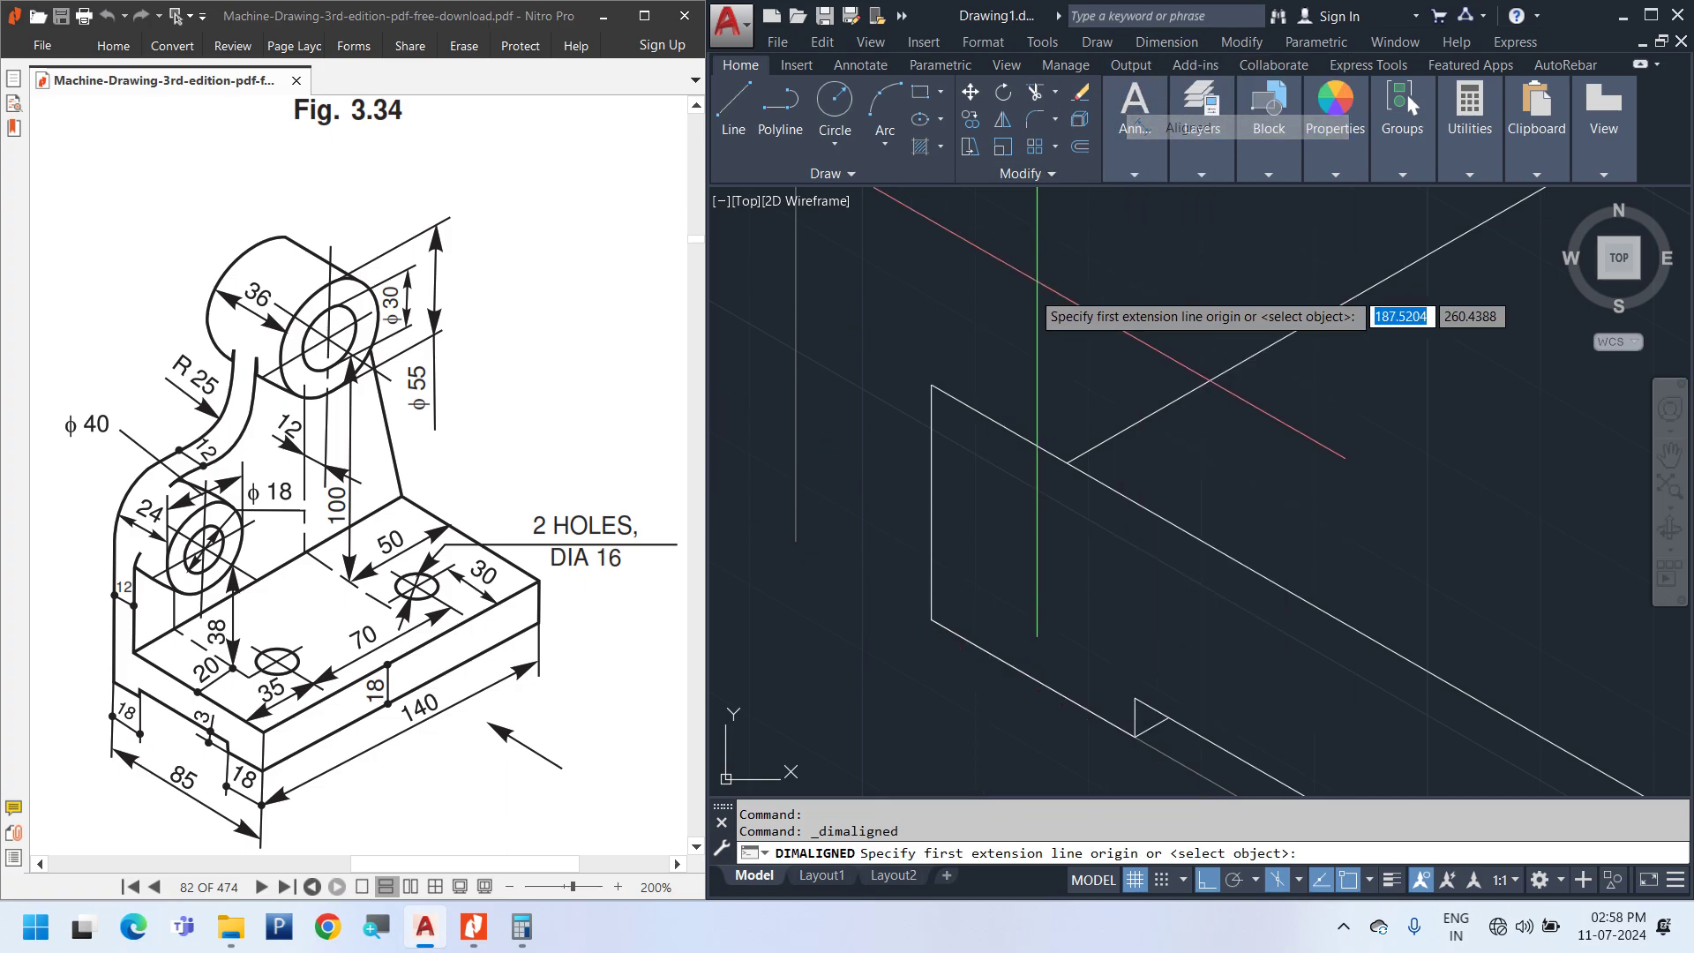
click(796, 542)
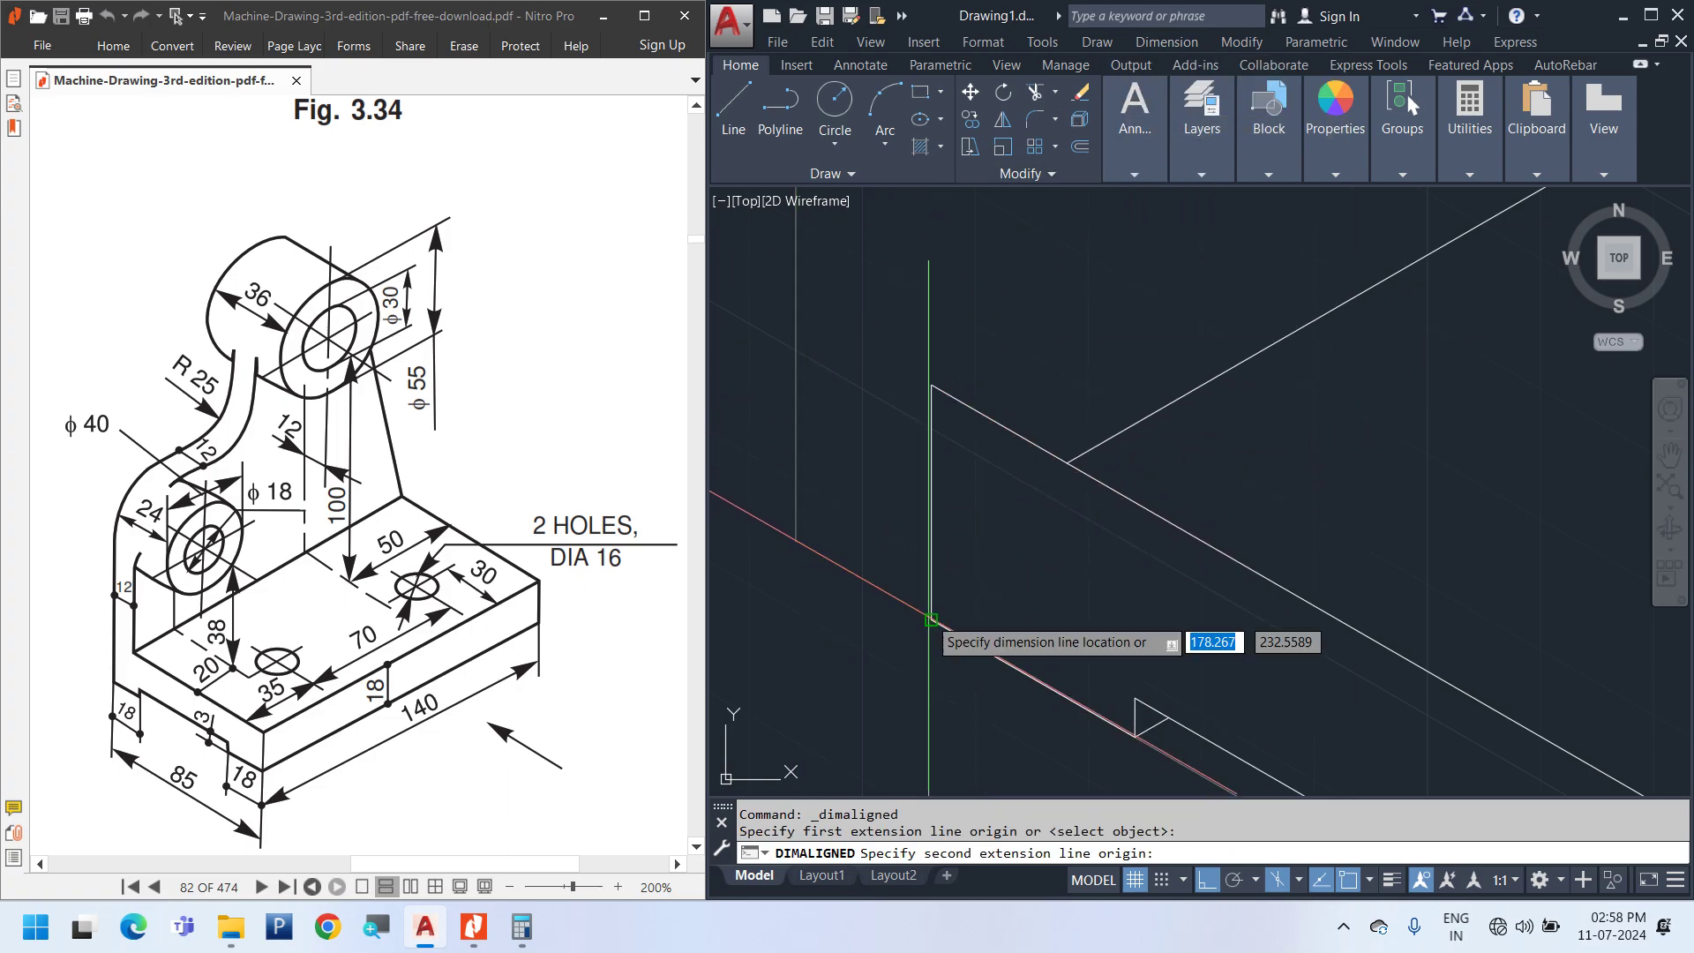
click(930, 620)
scroll(839, 671, down, 5)
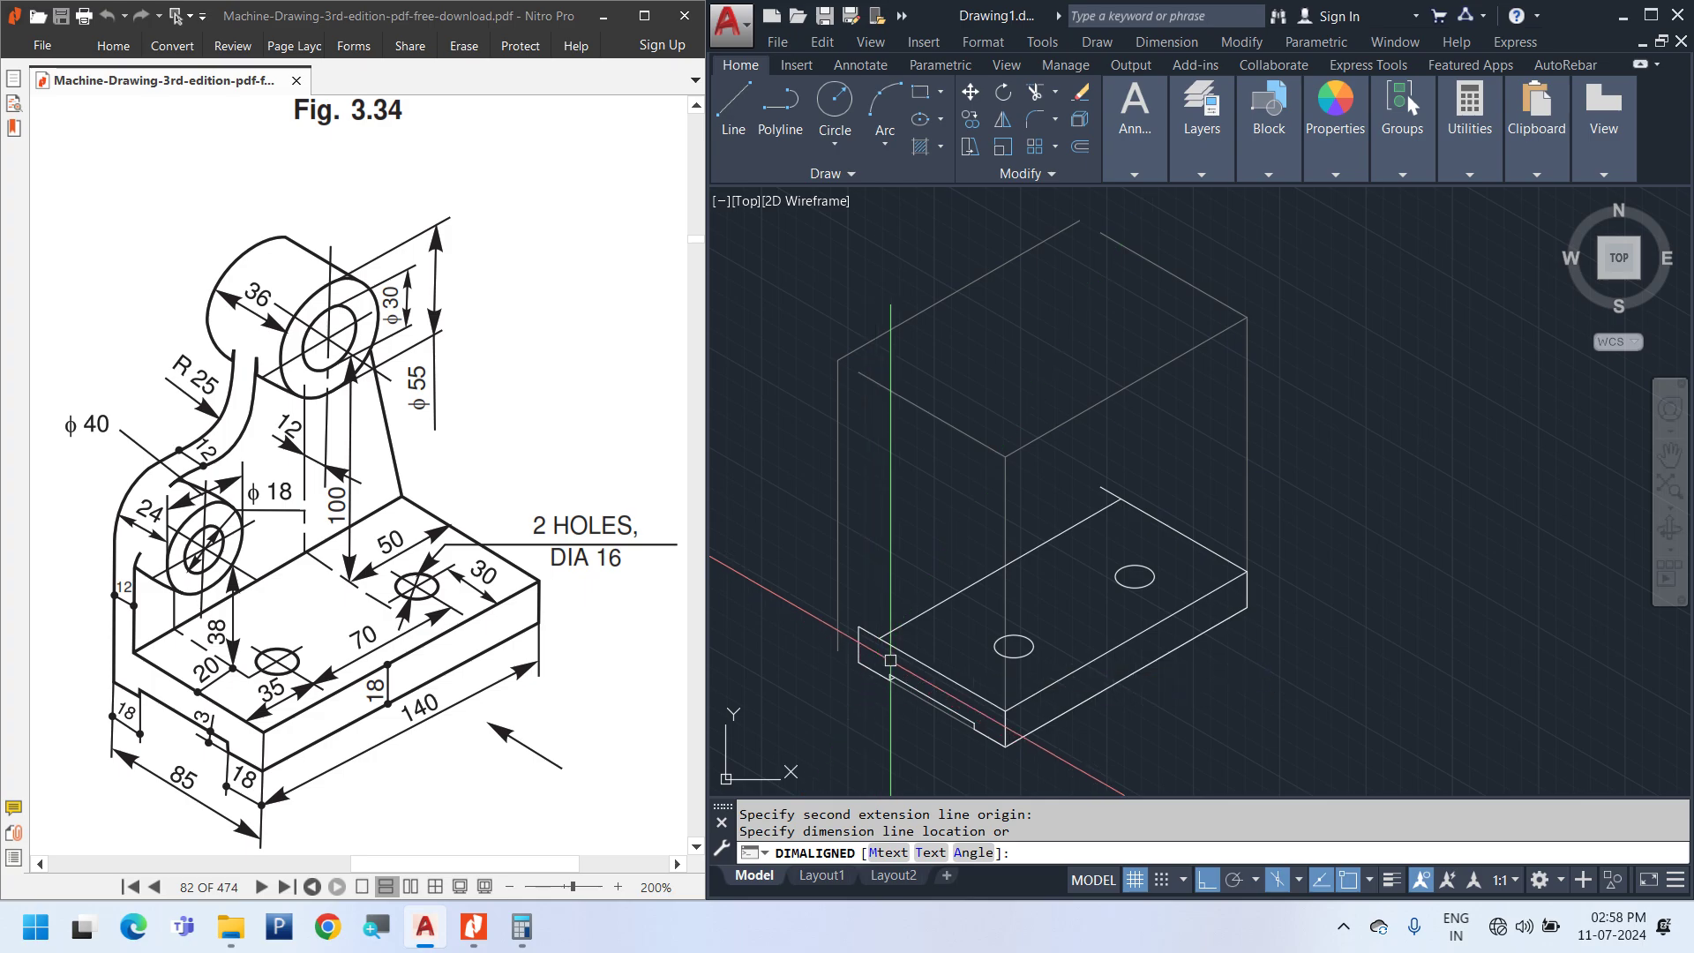
key(Escape)
Join the box's moved rear vertical to the lower edge of the notched end face using a zero-radius fillet
scroll(923, 669, up, 1)
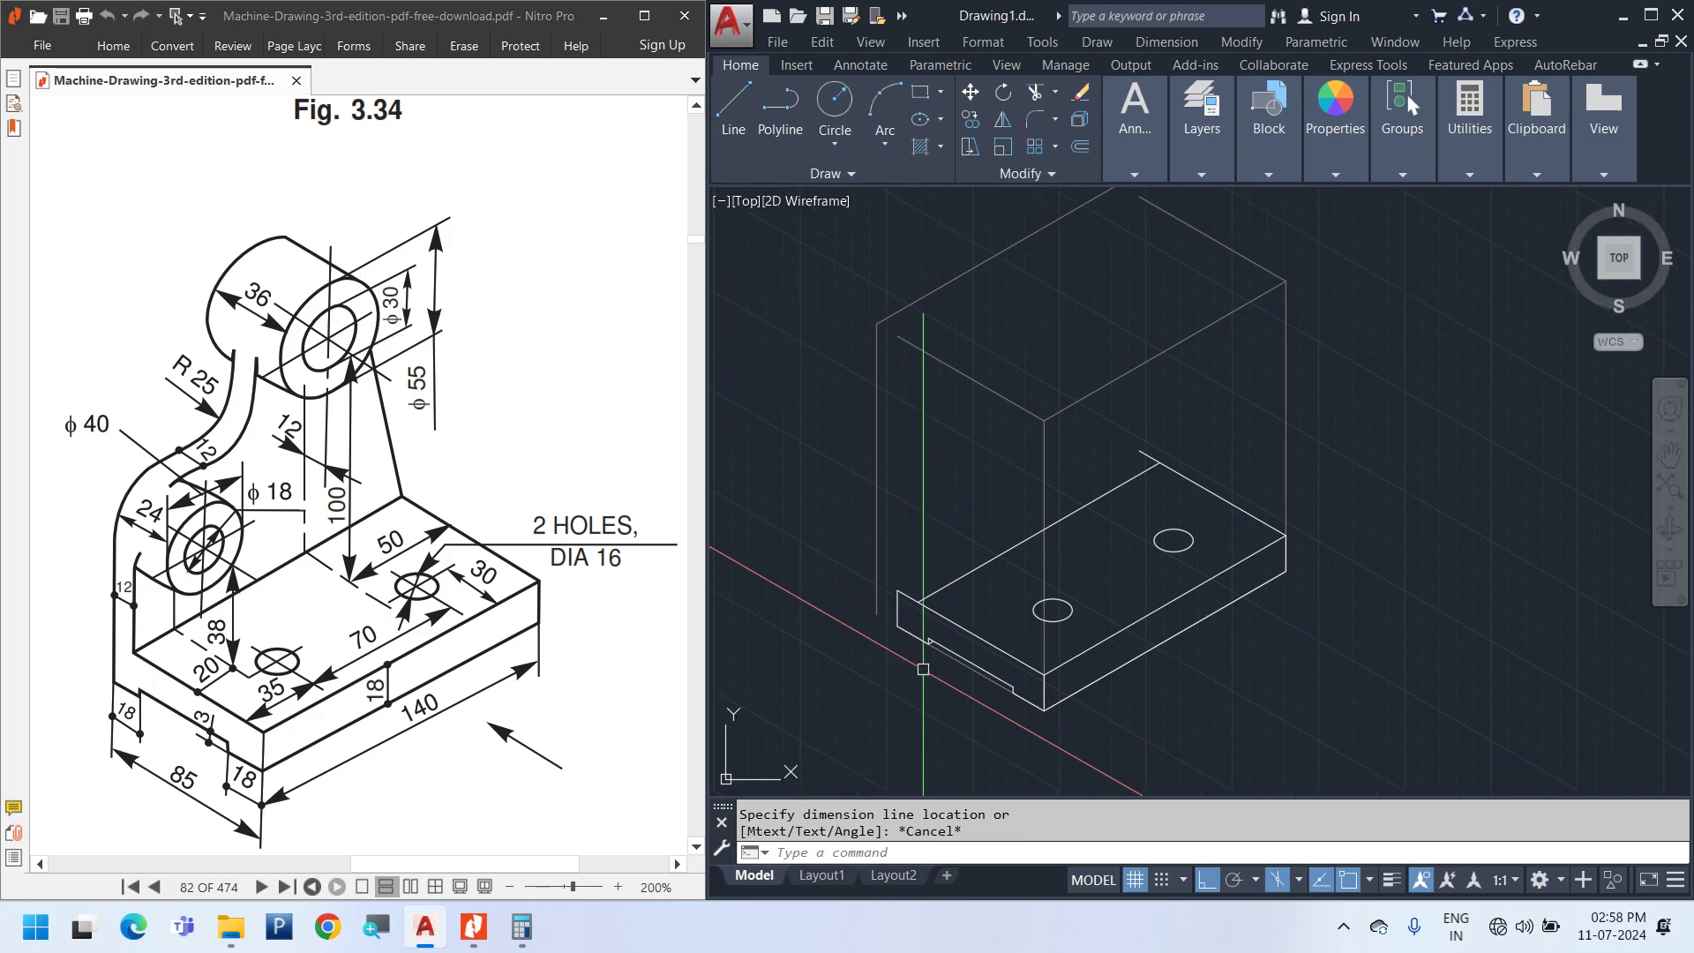
middle_drag(923, 668, 940, 669)
text(f)
key(Return)
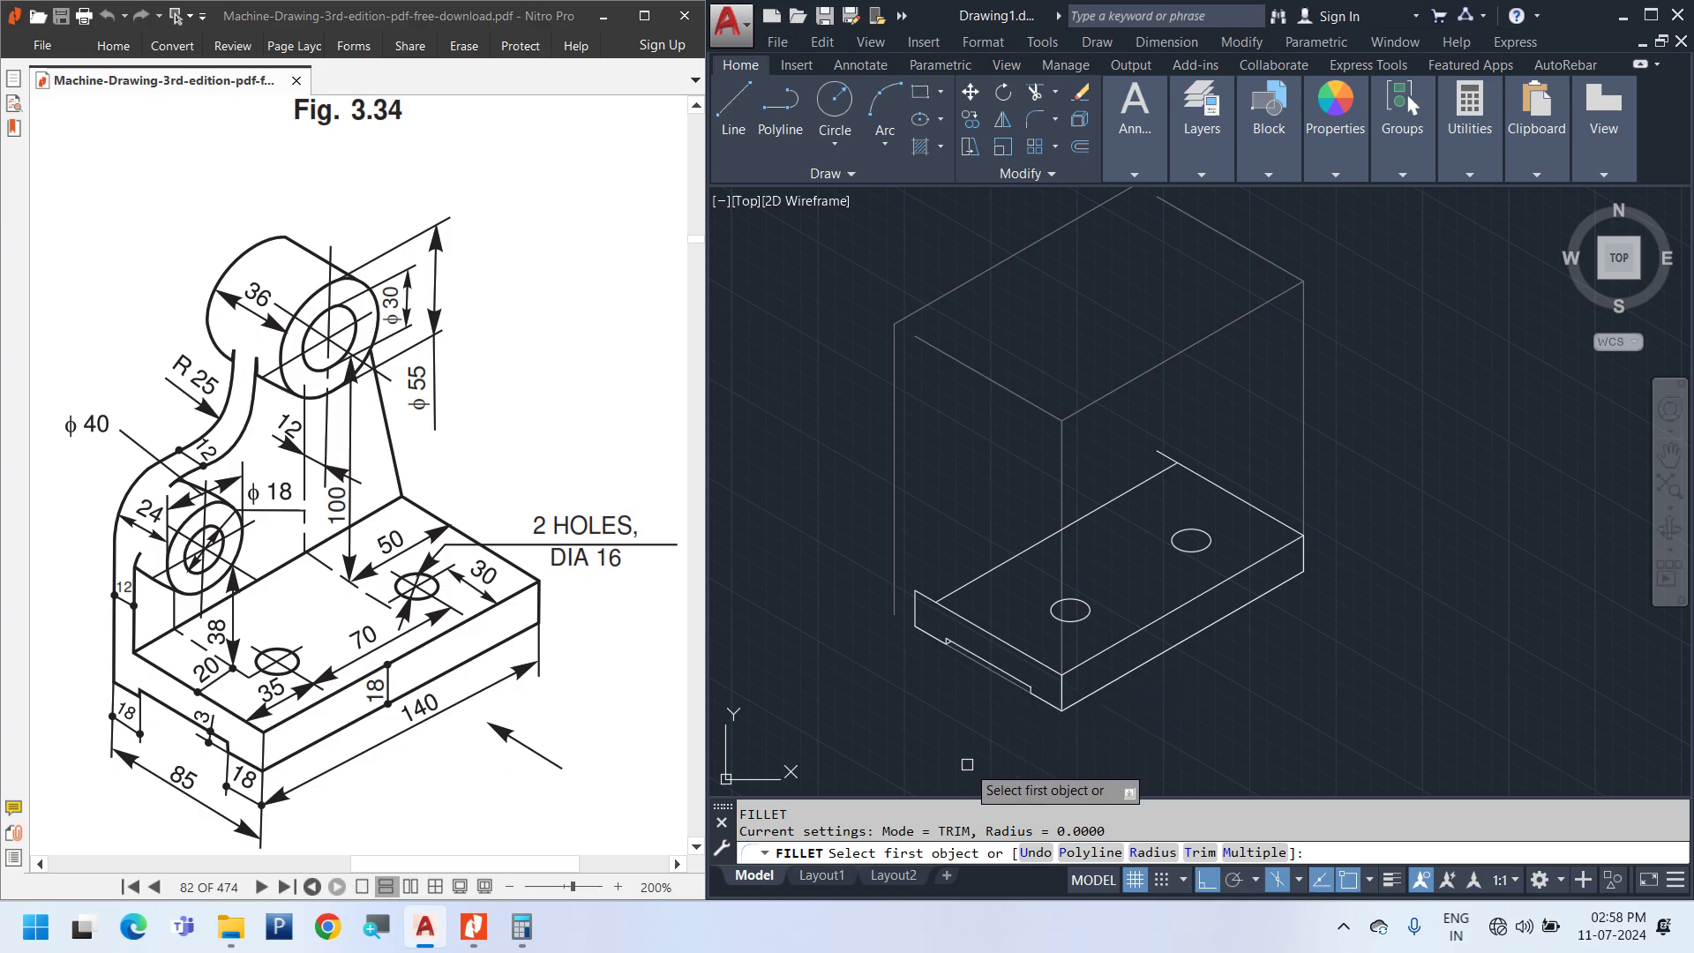
scroll(922, 633, up, 5)
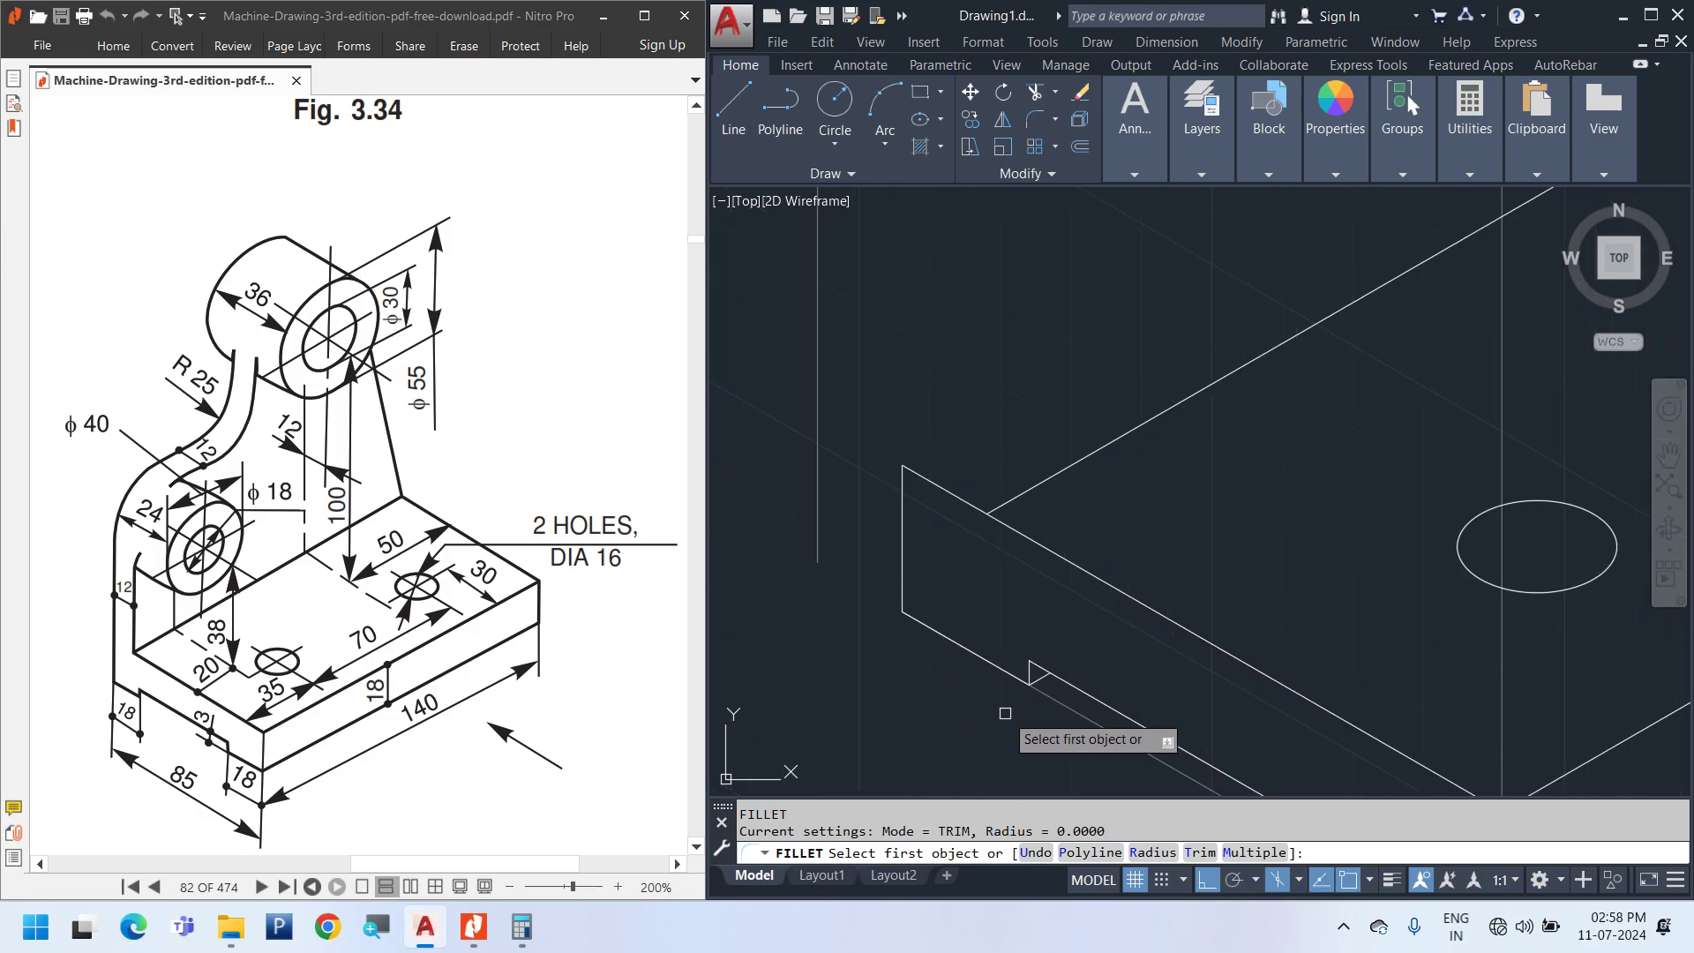
click(1055, 701)
click(815, 447)
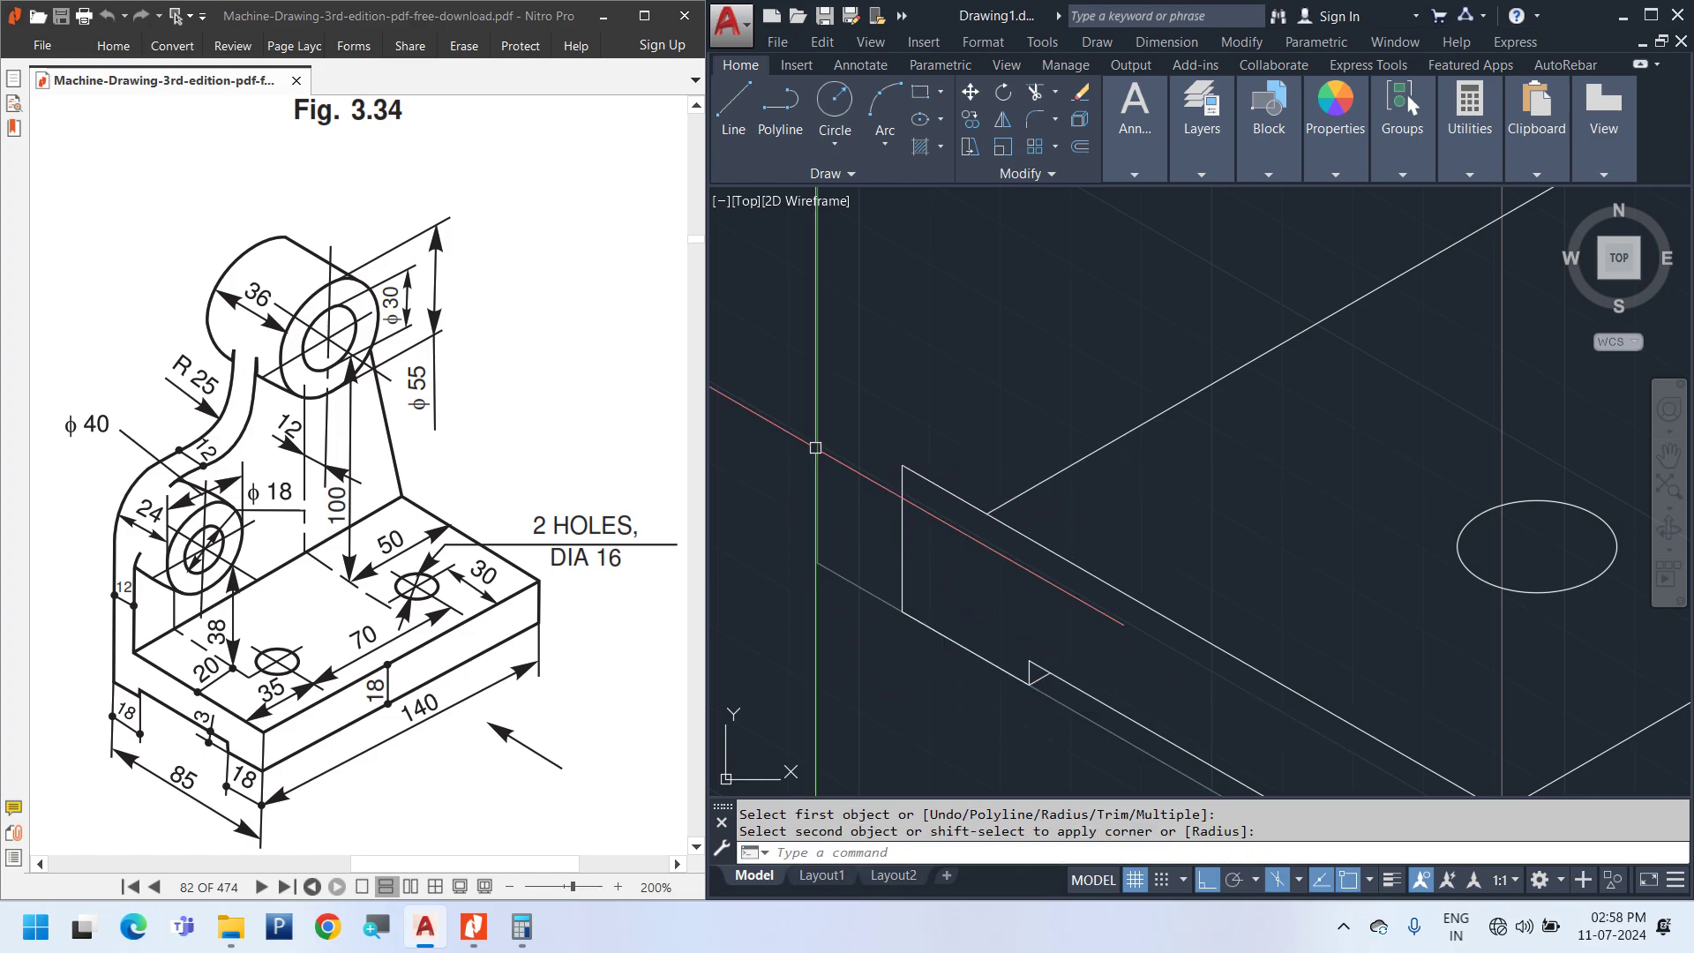
Close both open corners of the construction box's rear top edge against its two adjoining end edges with zero-radius fillets
scroll(858, 688, down, 3)
scroll(940, 601, up, 5)
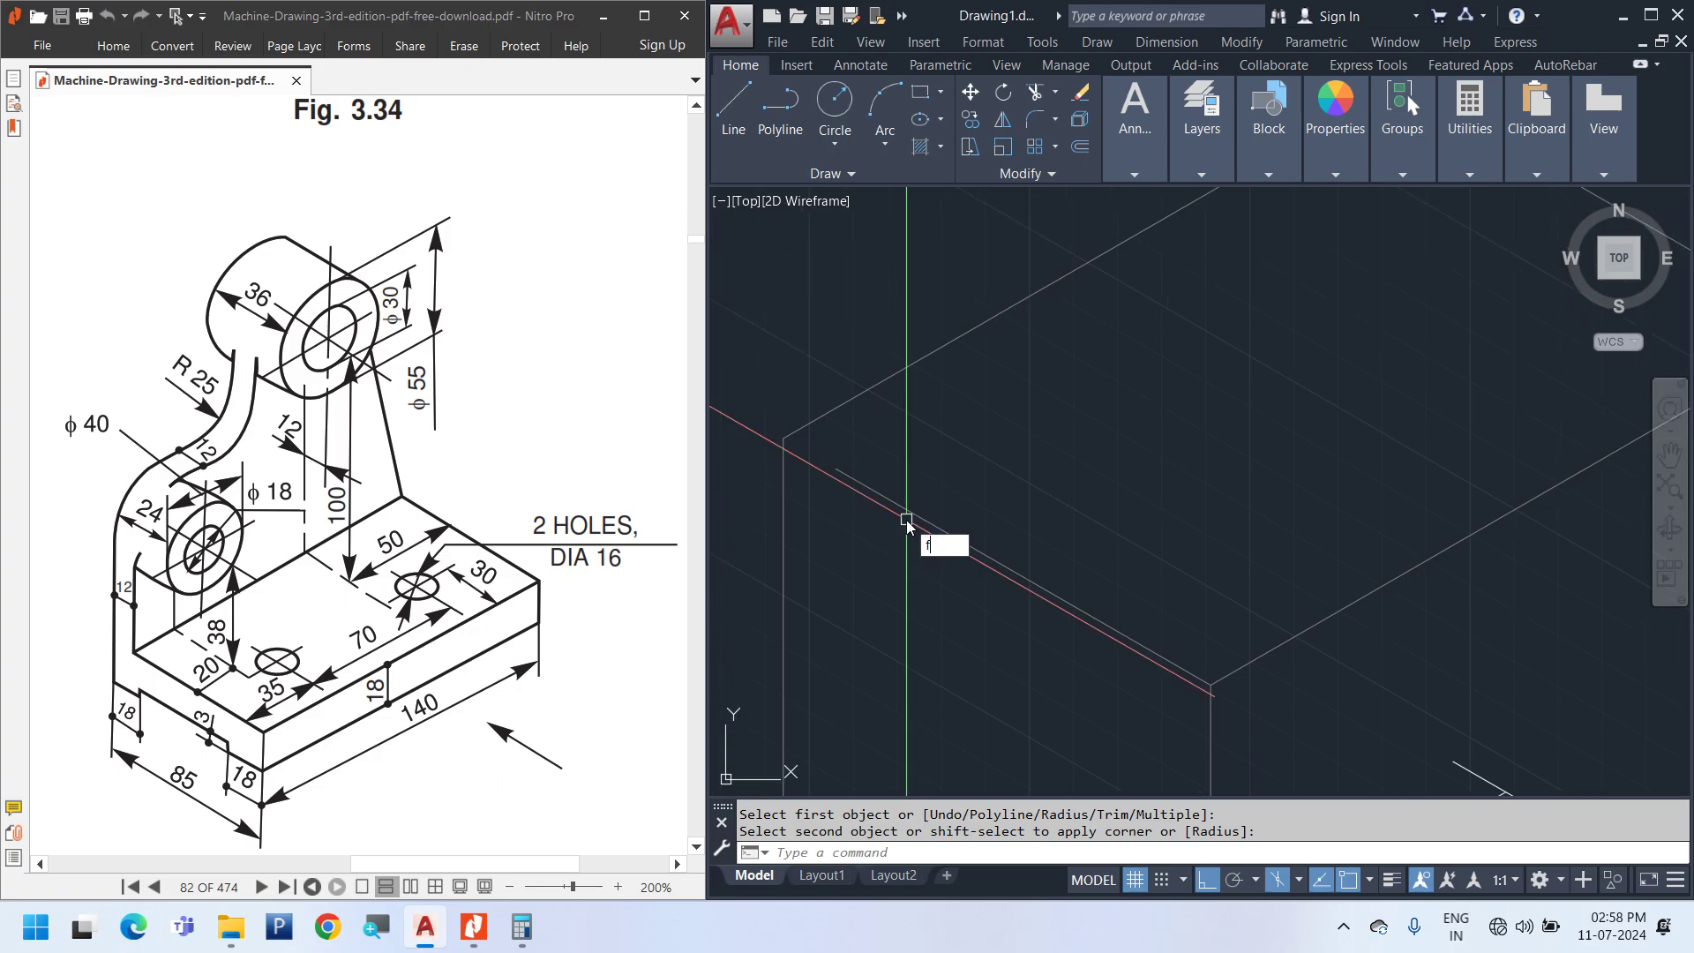
key(Return)
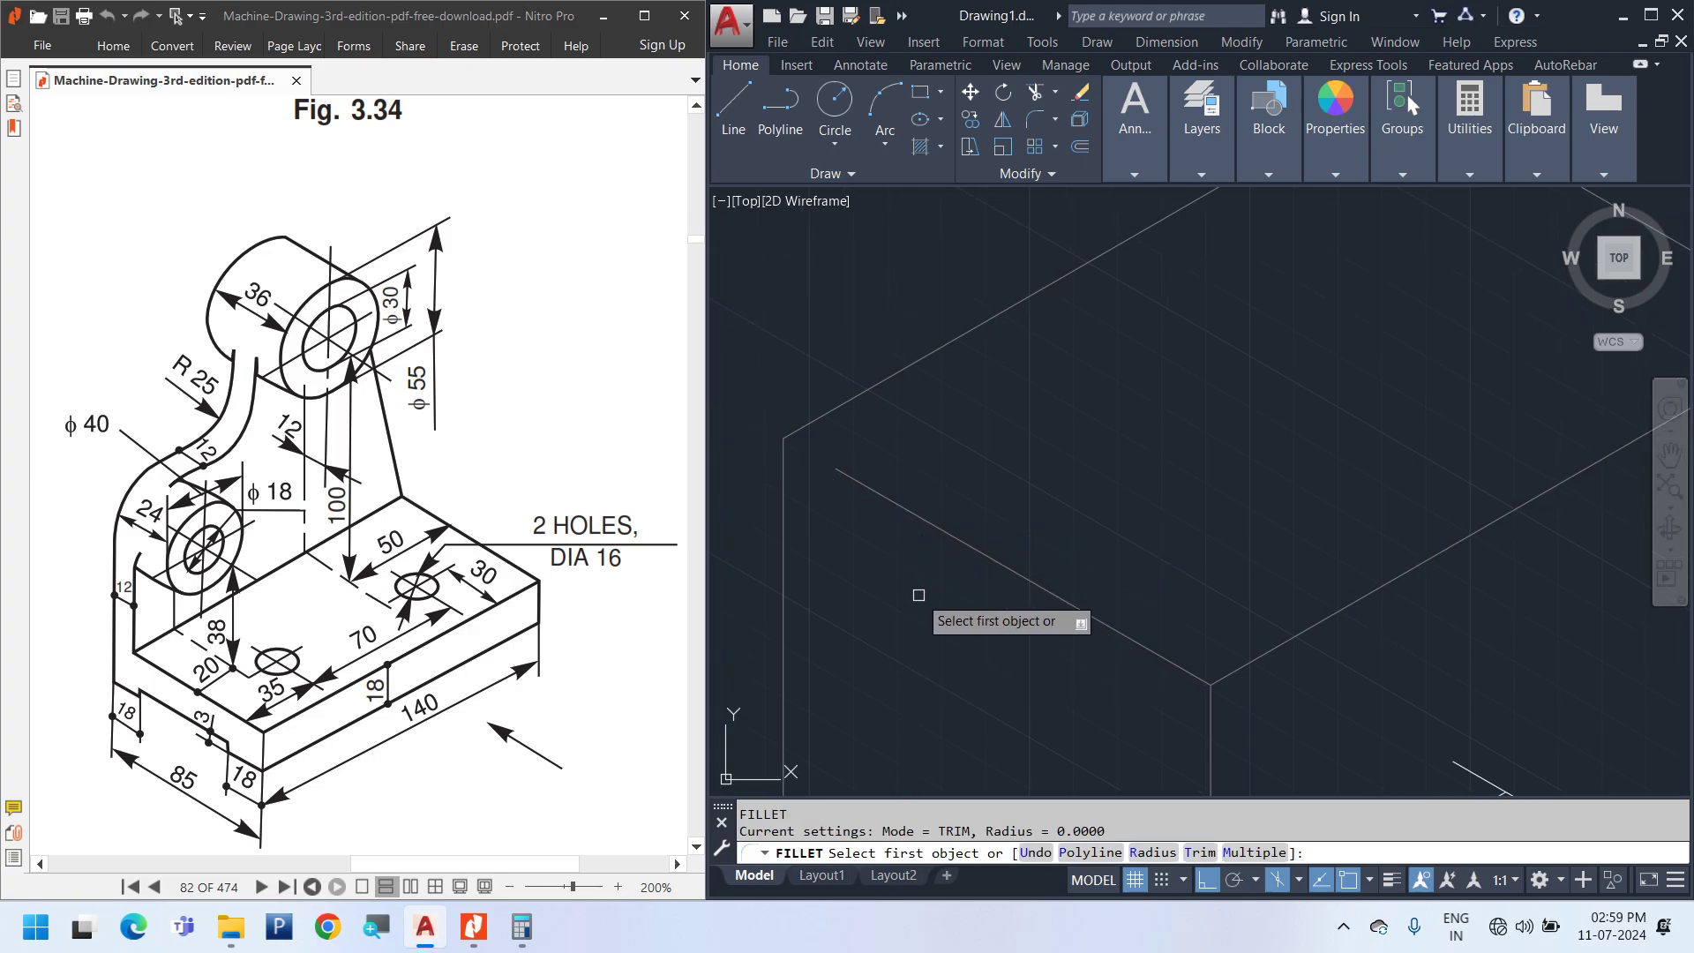
click(931, 527)
click(839, 405)
scroll(794, 620, down, 4)
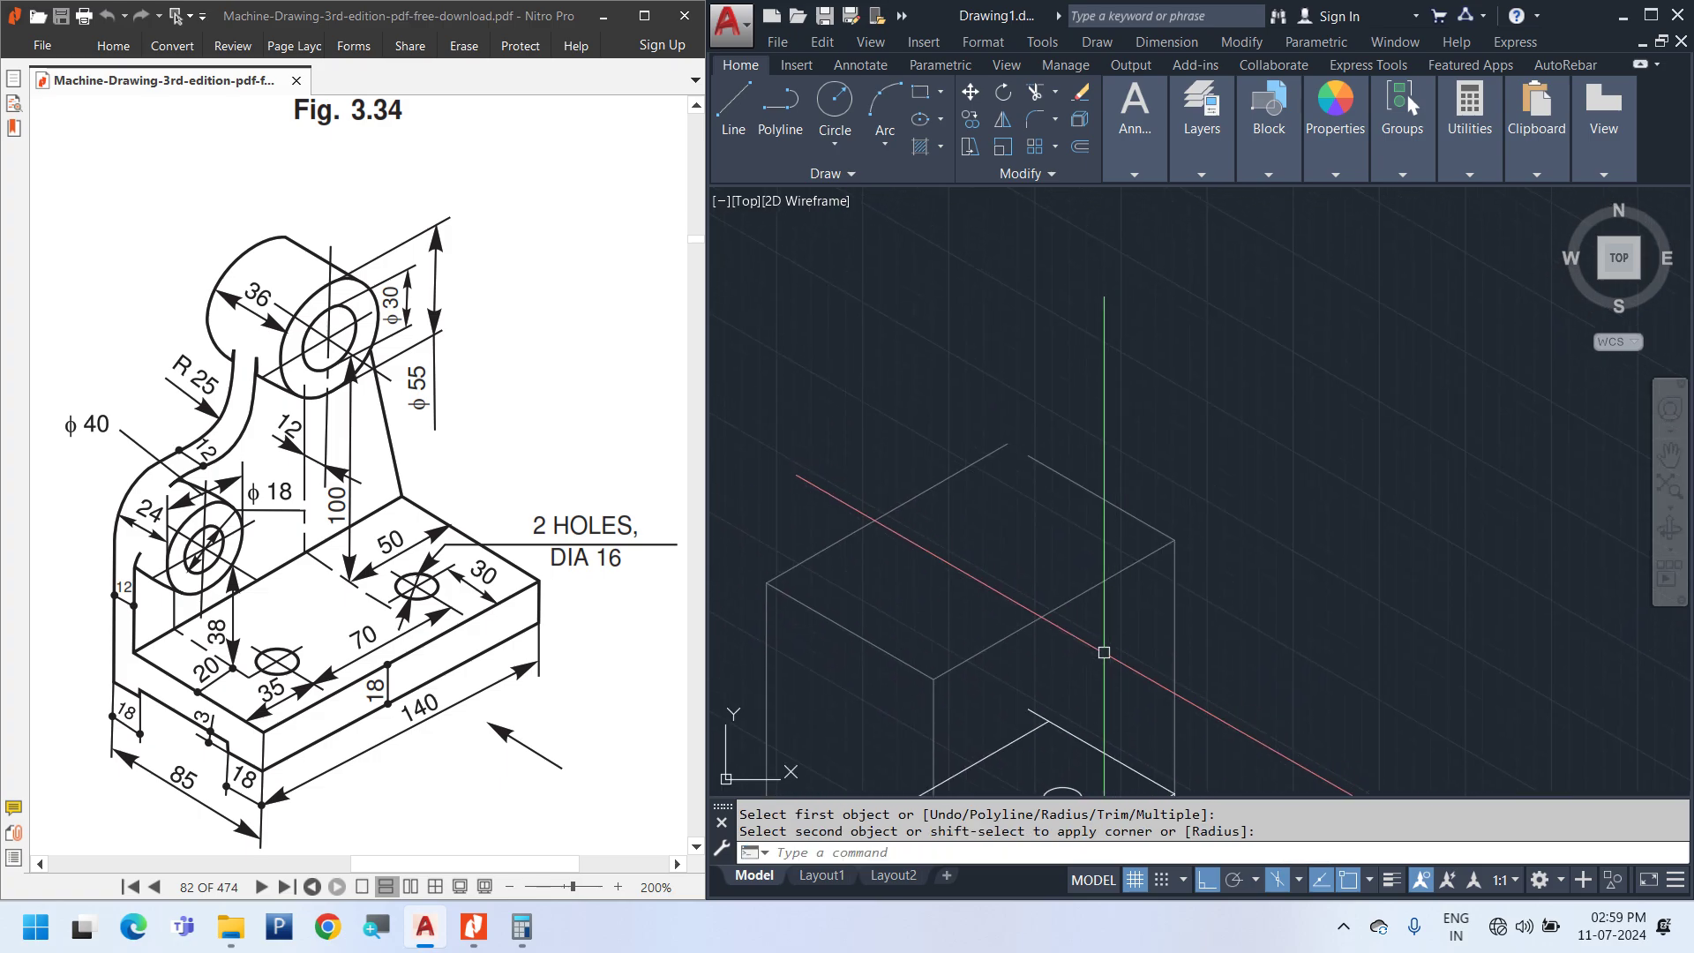
key(Return)
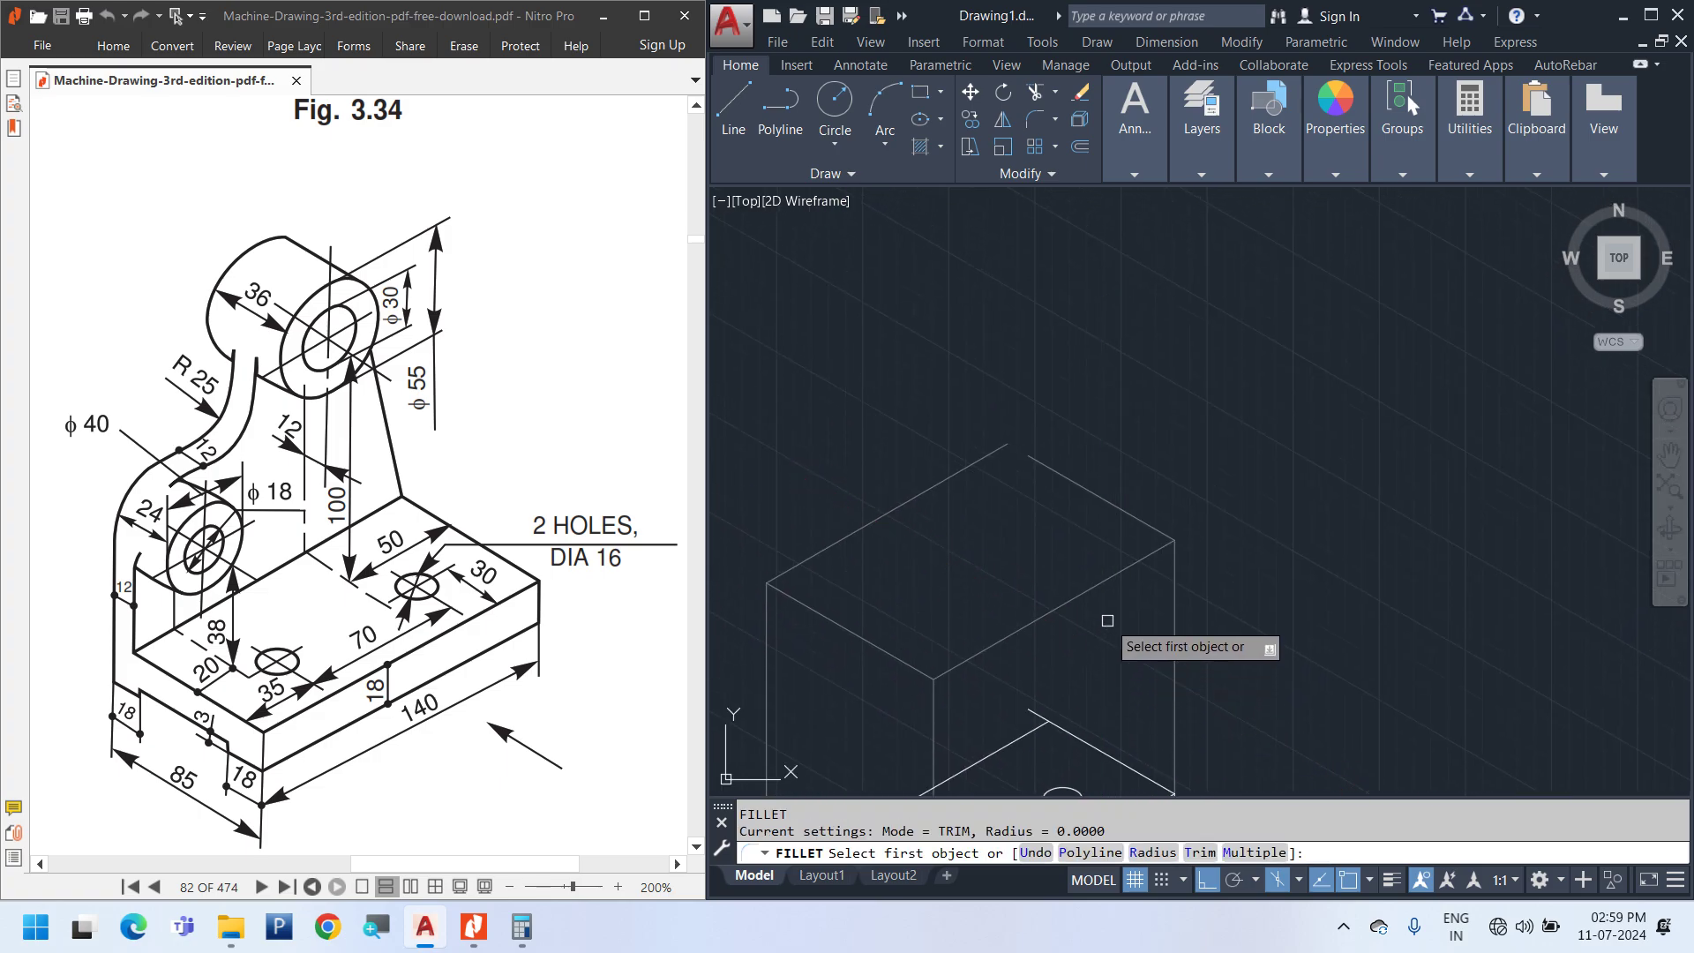
click(1072, 480)
click(981, 462)
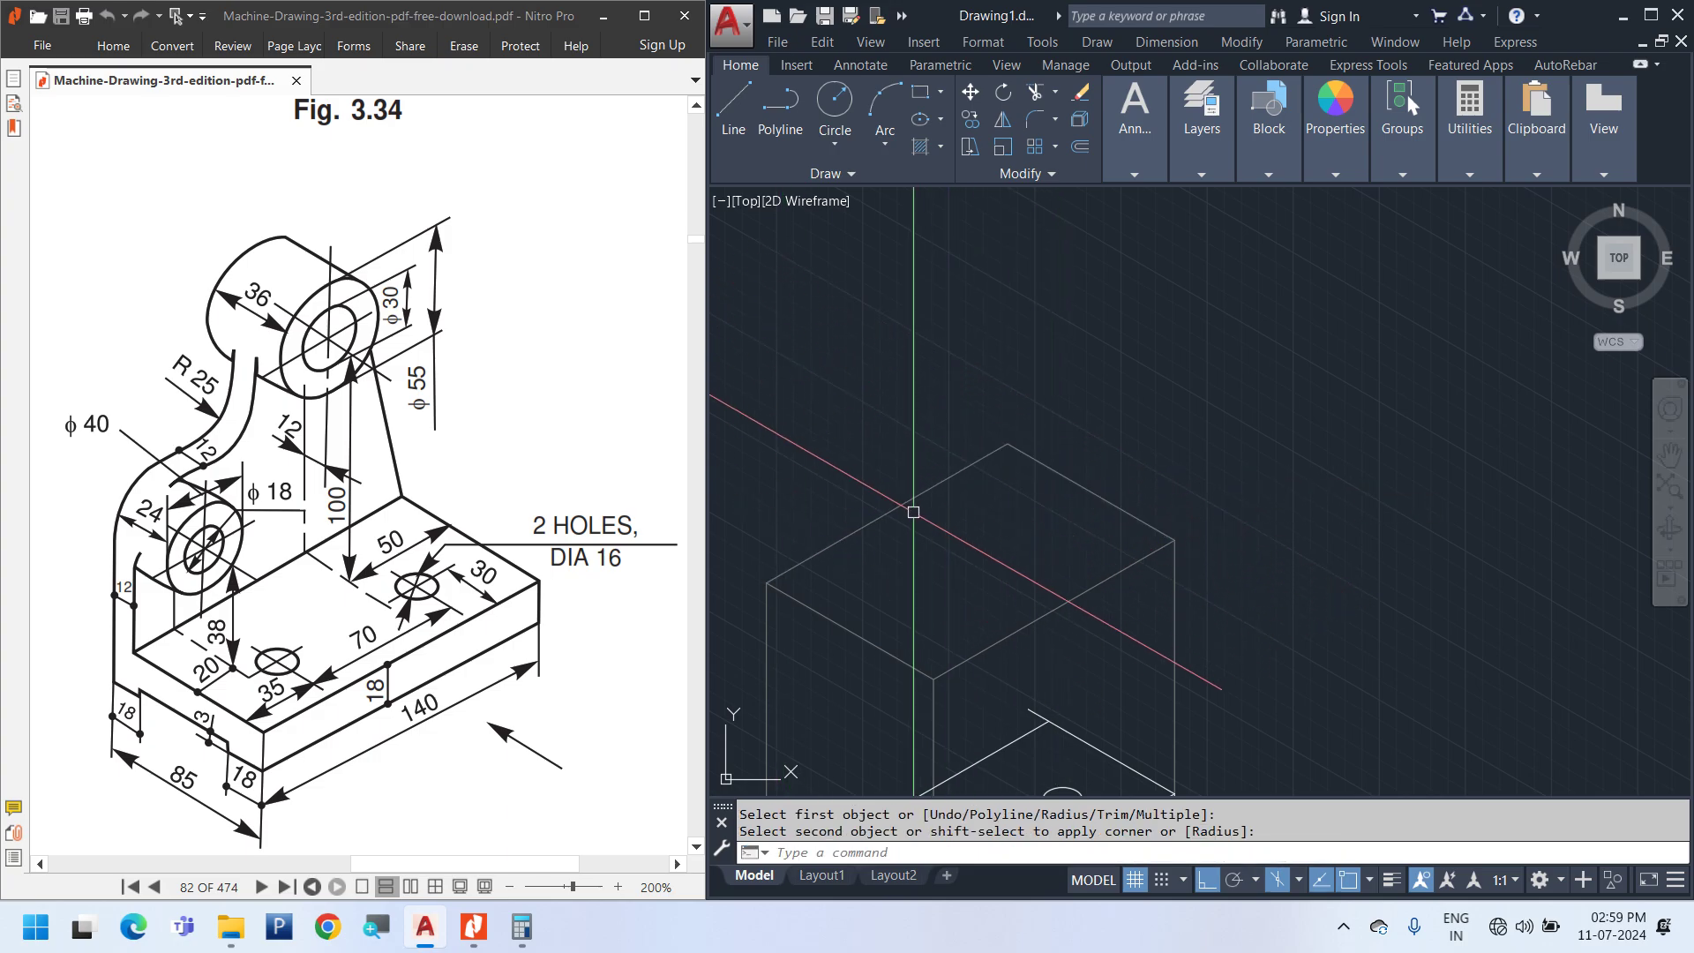
Switch to the right isoplane and copy the construction box's rear top edge 27.5 straight down
middle_drag(966, 625, 1069, 483)
middle_drag(1132, 576, 1205, 499)
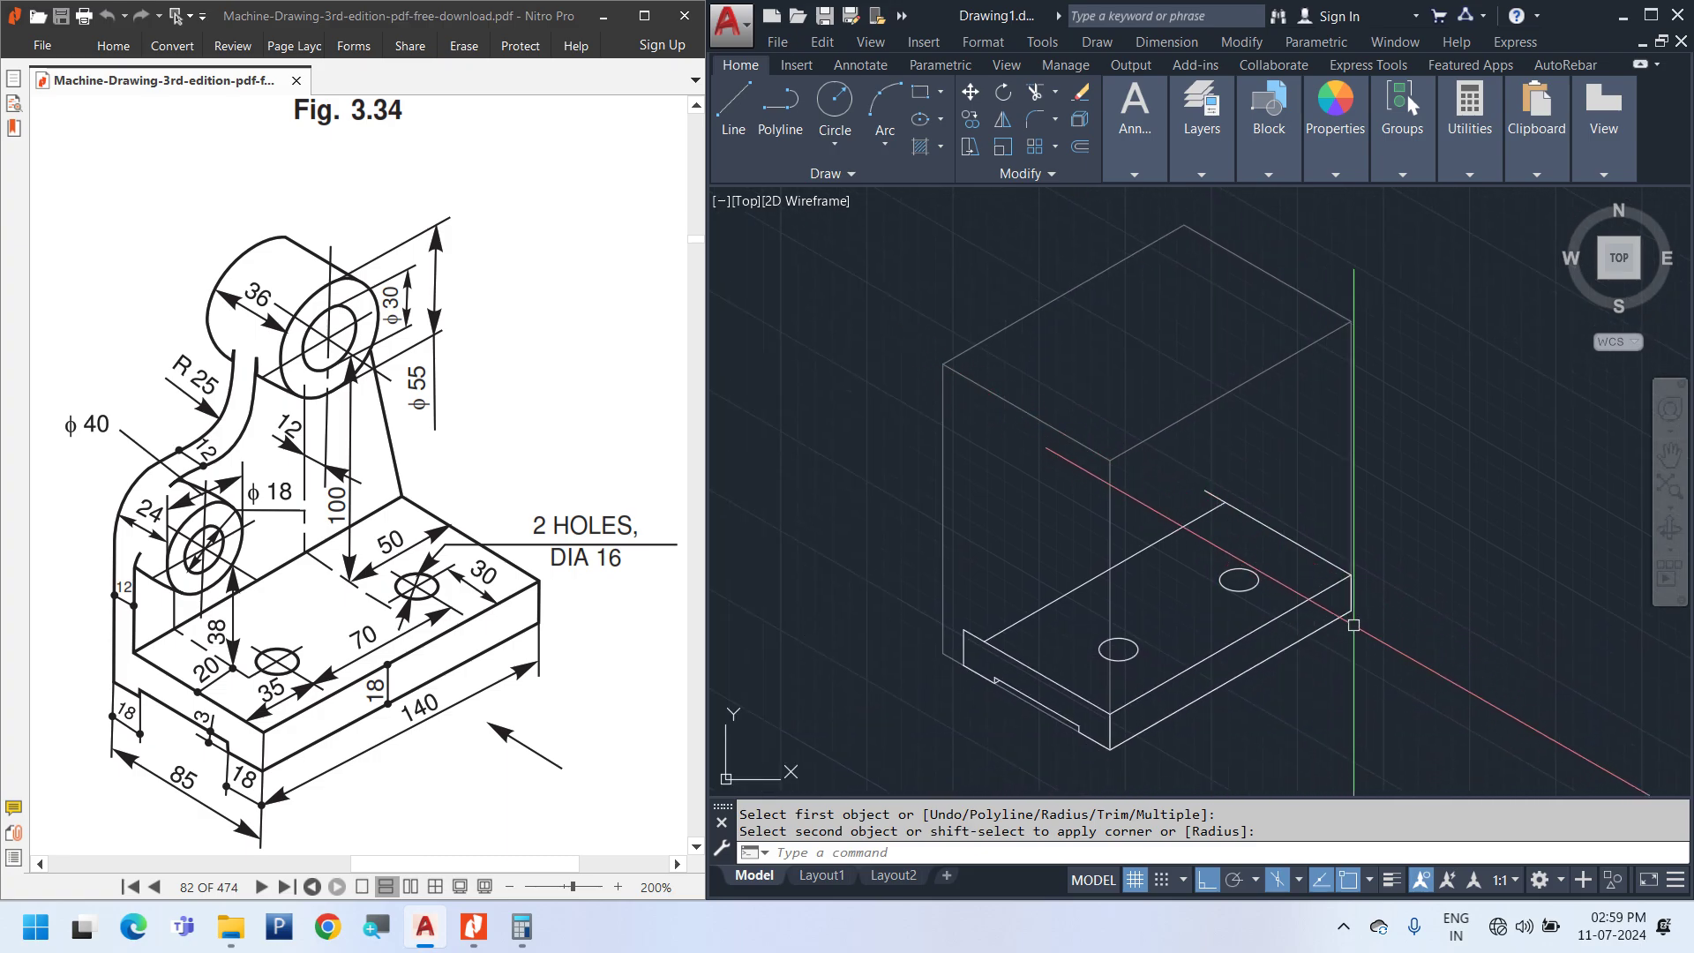
middle_drag(1353, 624, 1357, 709)
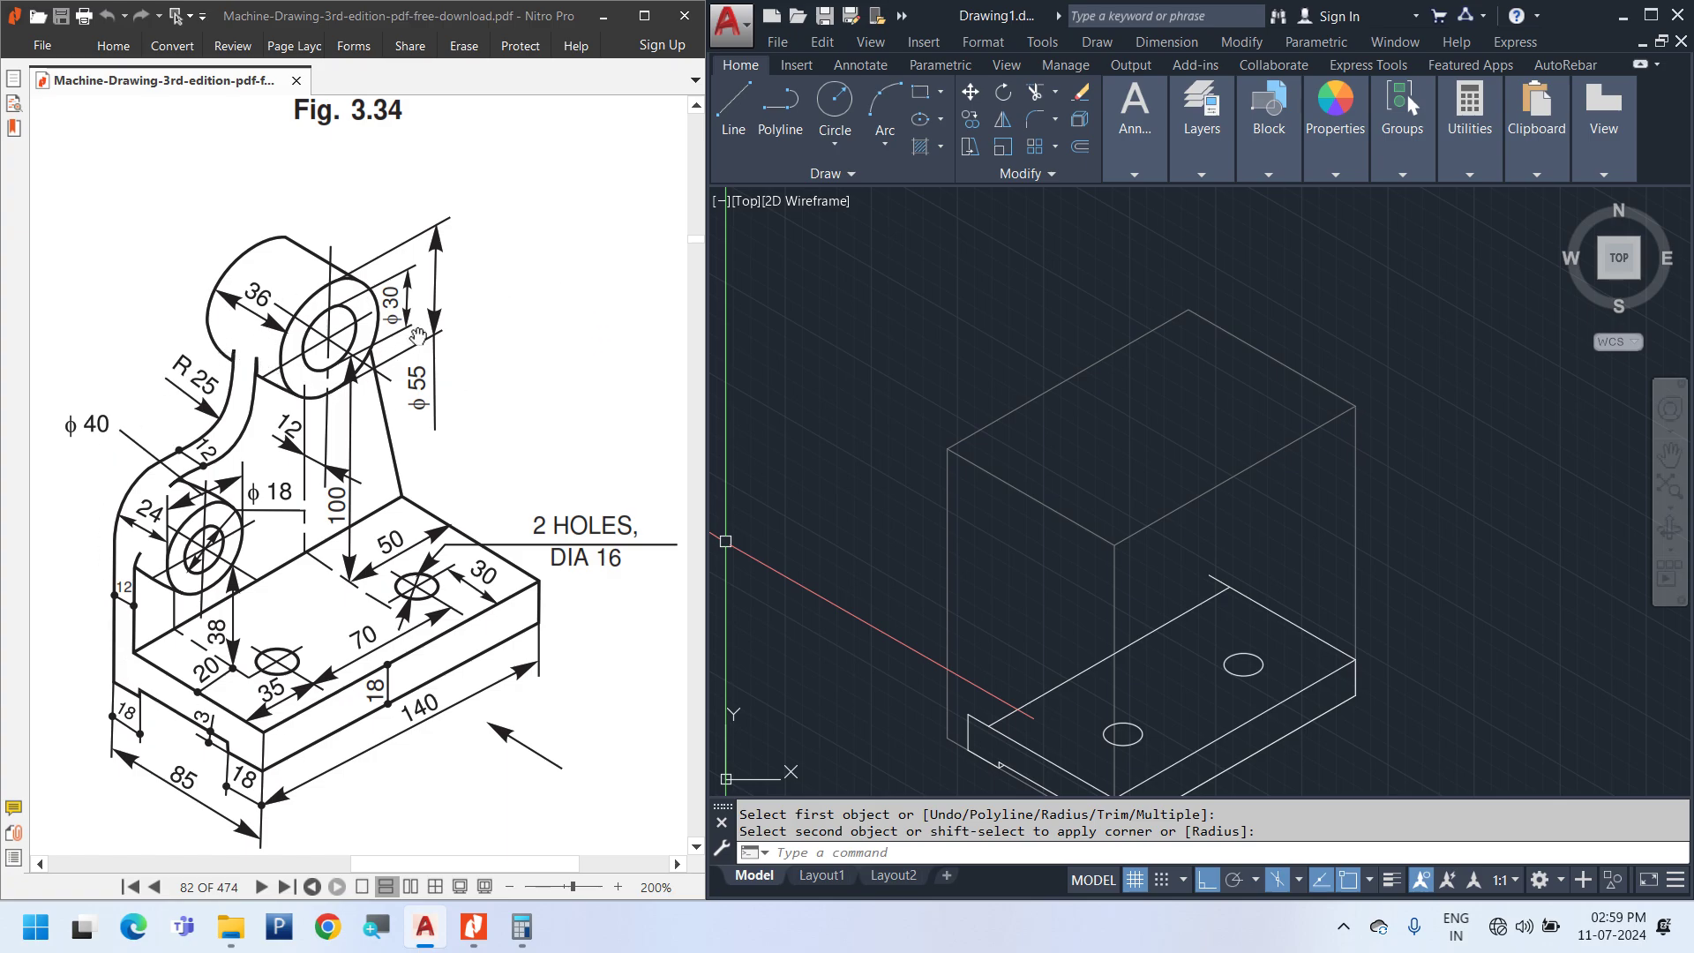
scroll(1111, 300, up, 3)
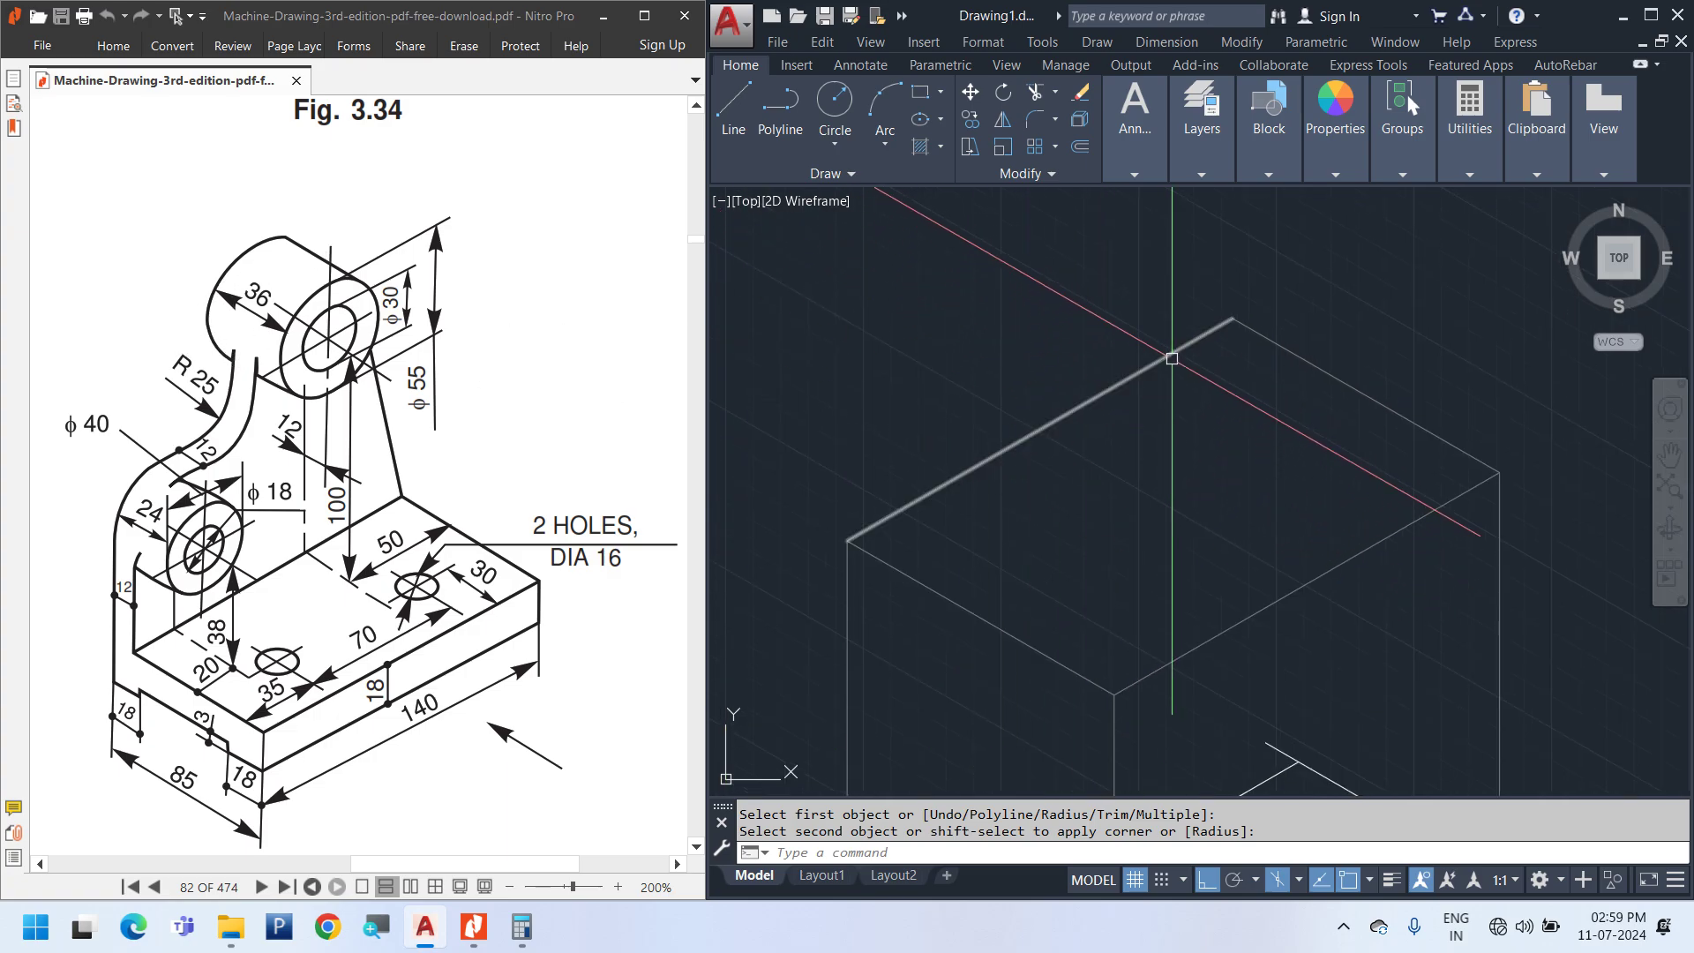
click(1164, 365)
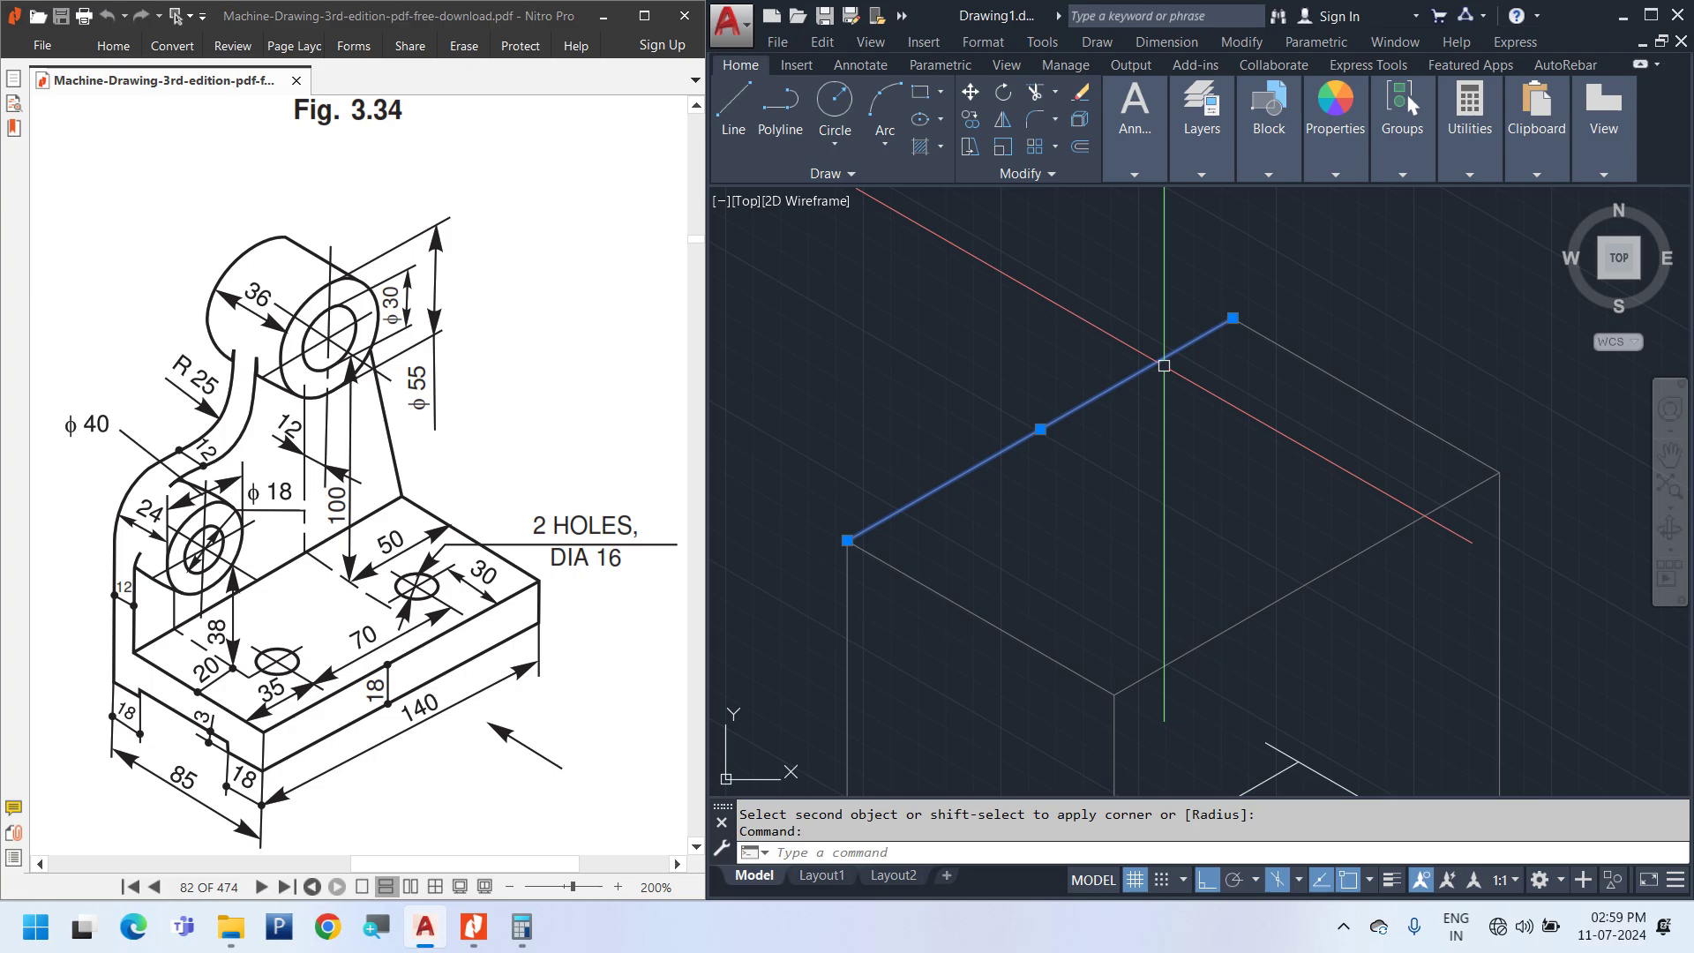
key(F5)
key(F5)
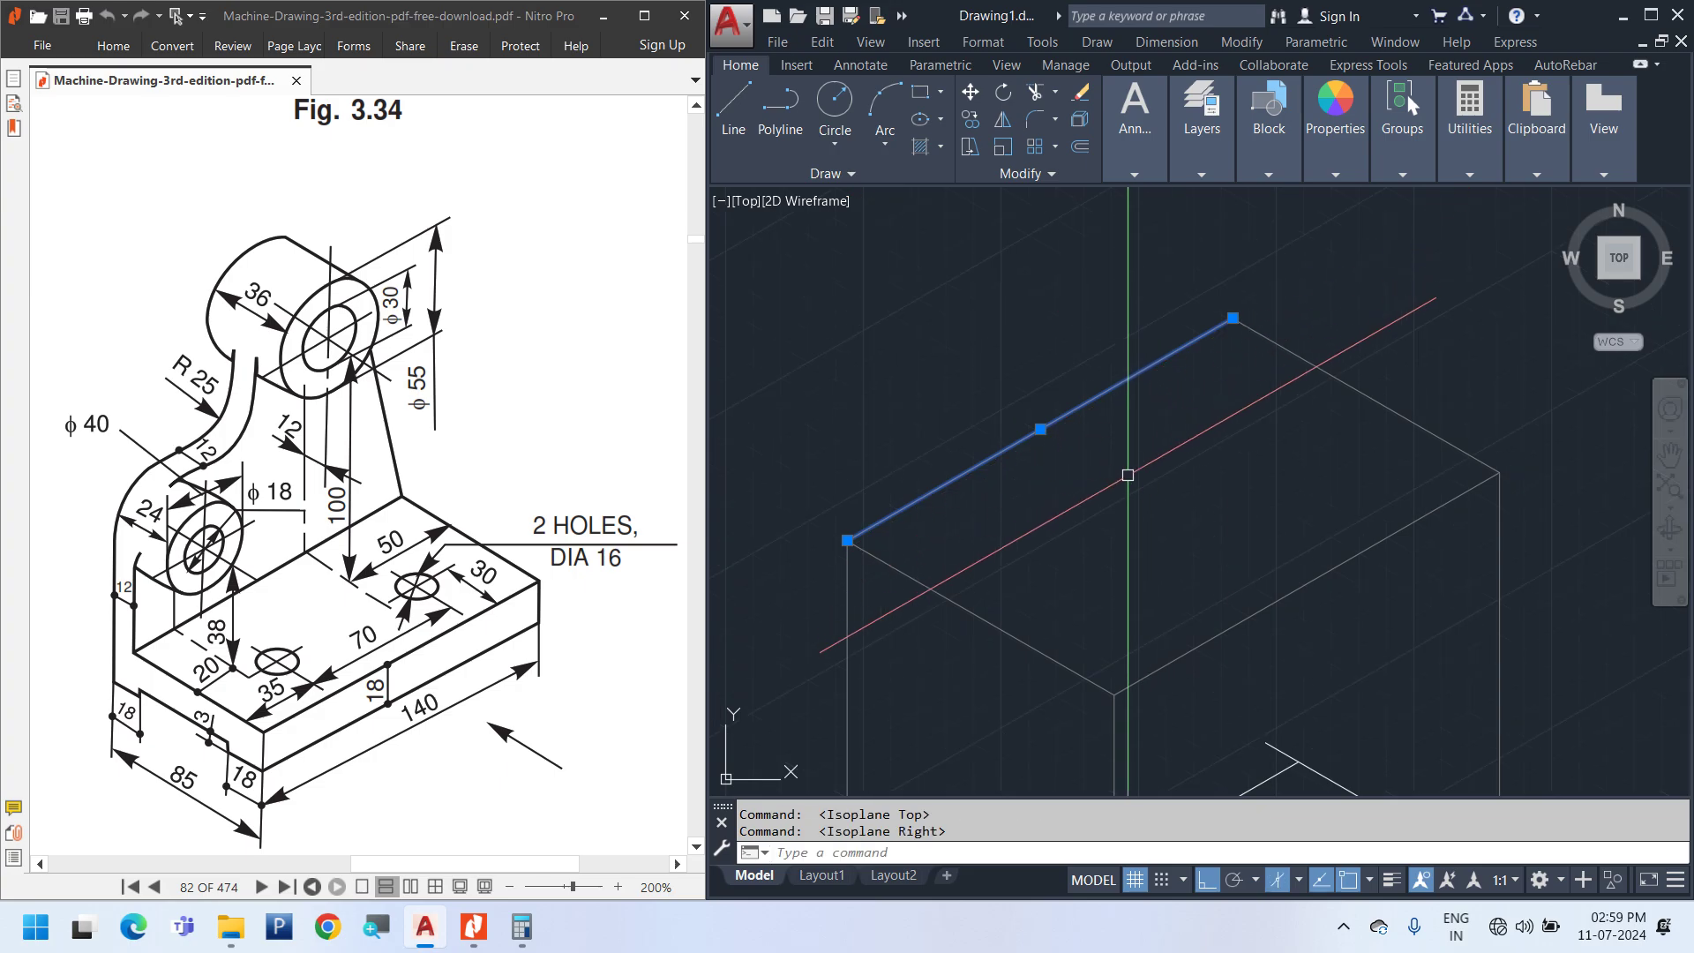
right_click(1146, 460)
click(1173, 484)
click(1209, 405)
text(27)
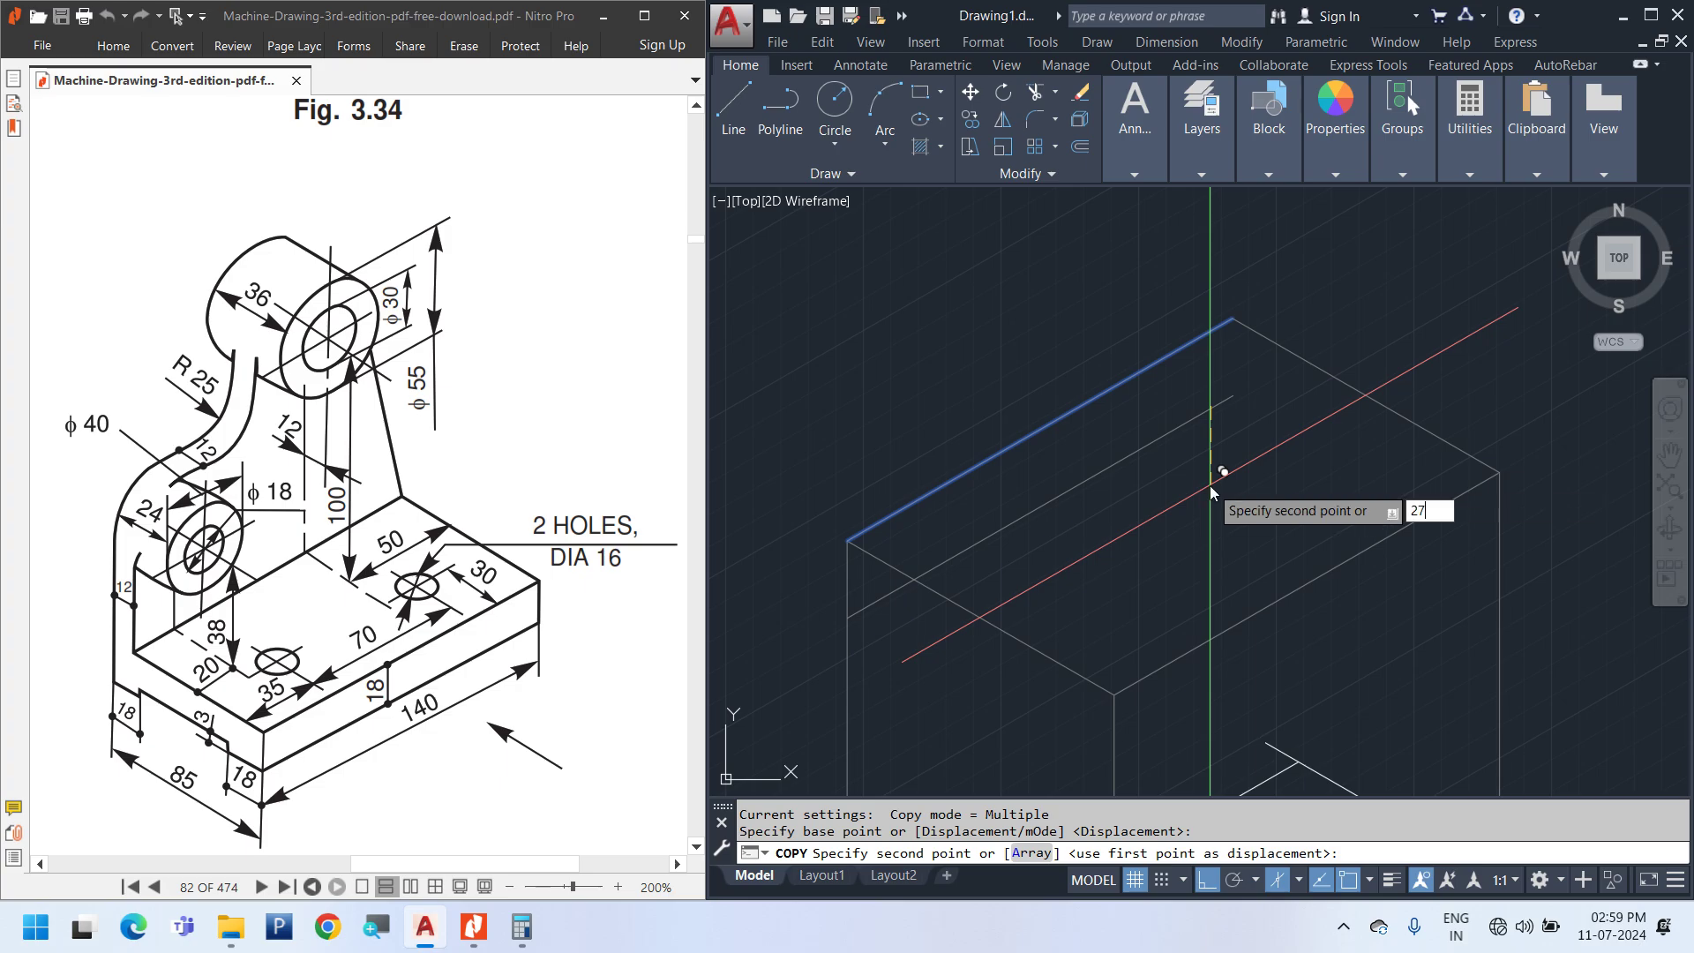
text(.5)
key(Return)
key(Escape)
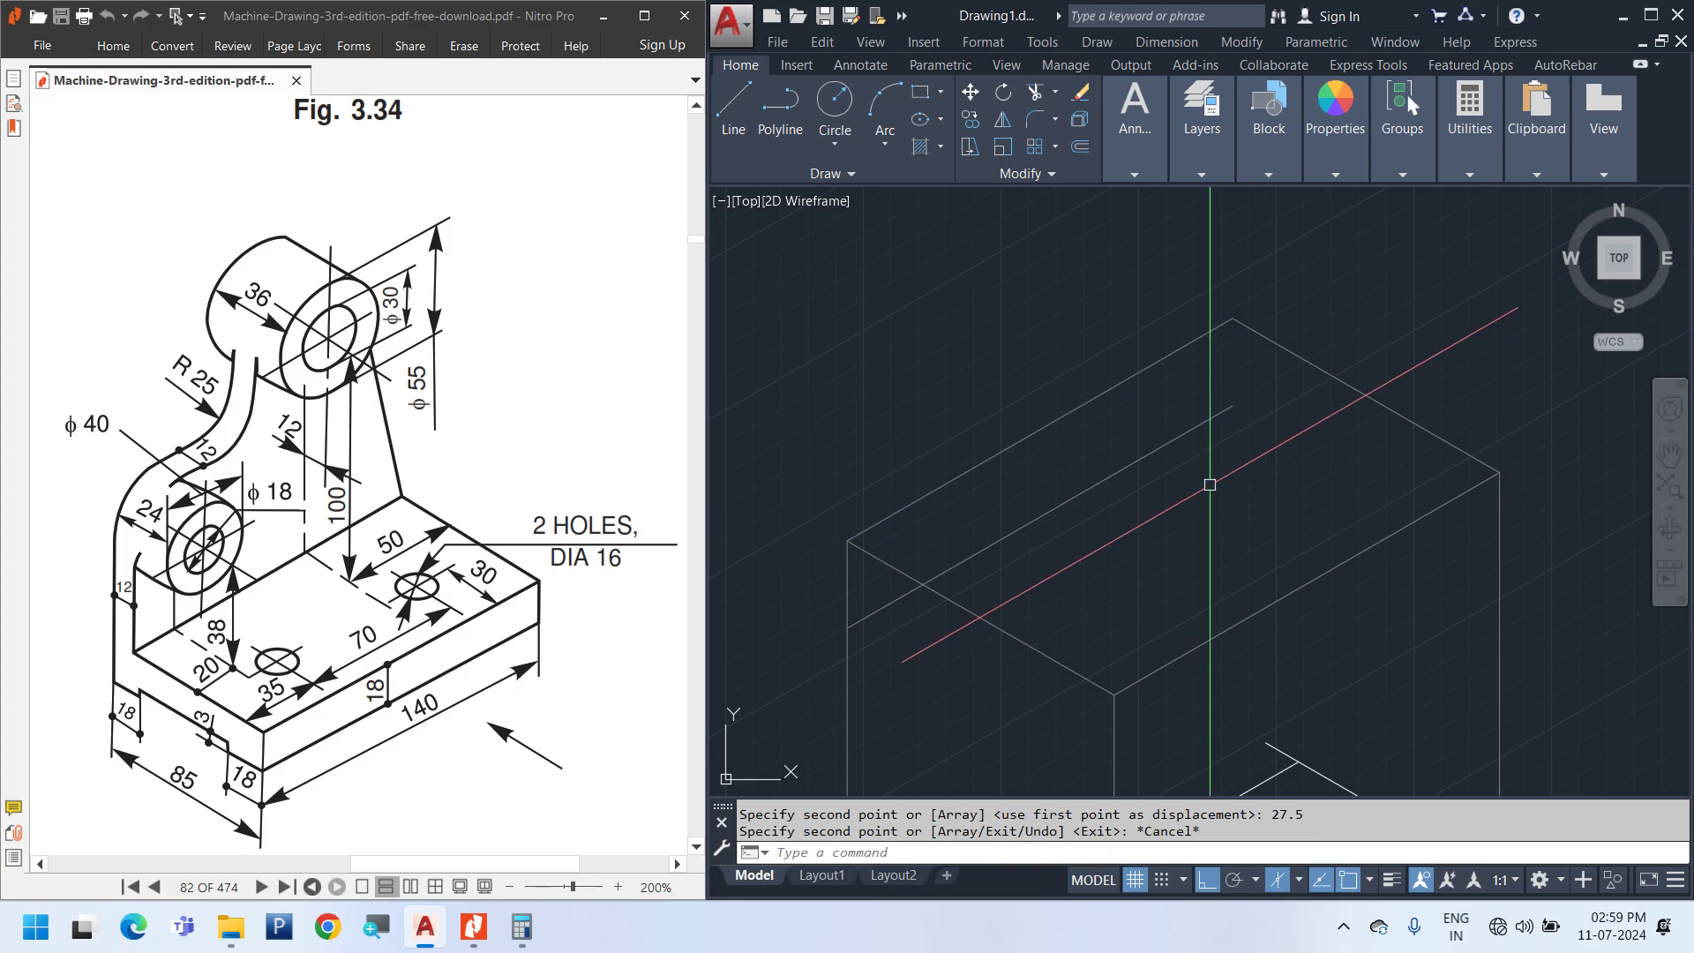
Draw a vertical line down from the box's rearmost top corner, extending past the copied edge line
text(l)
key(Return)
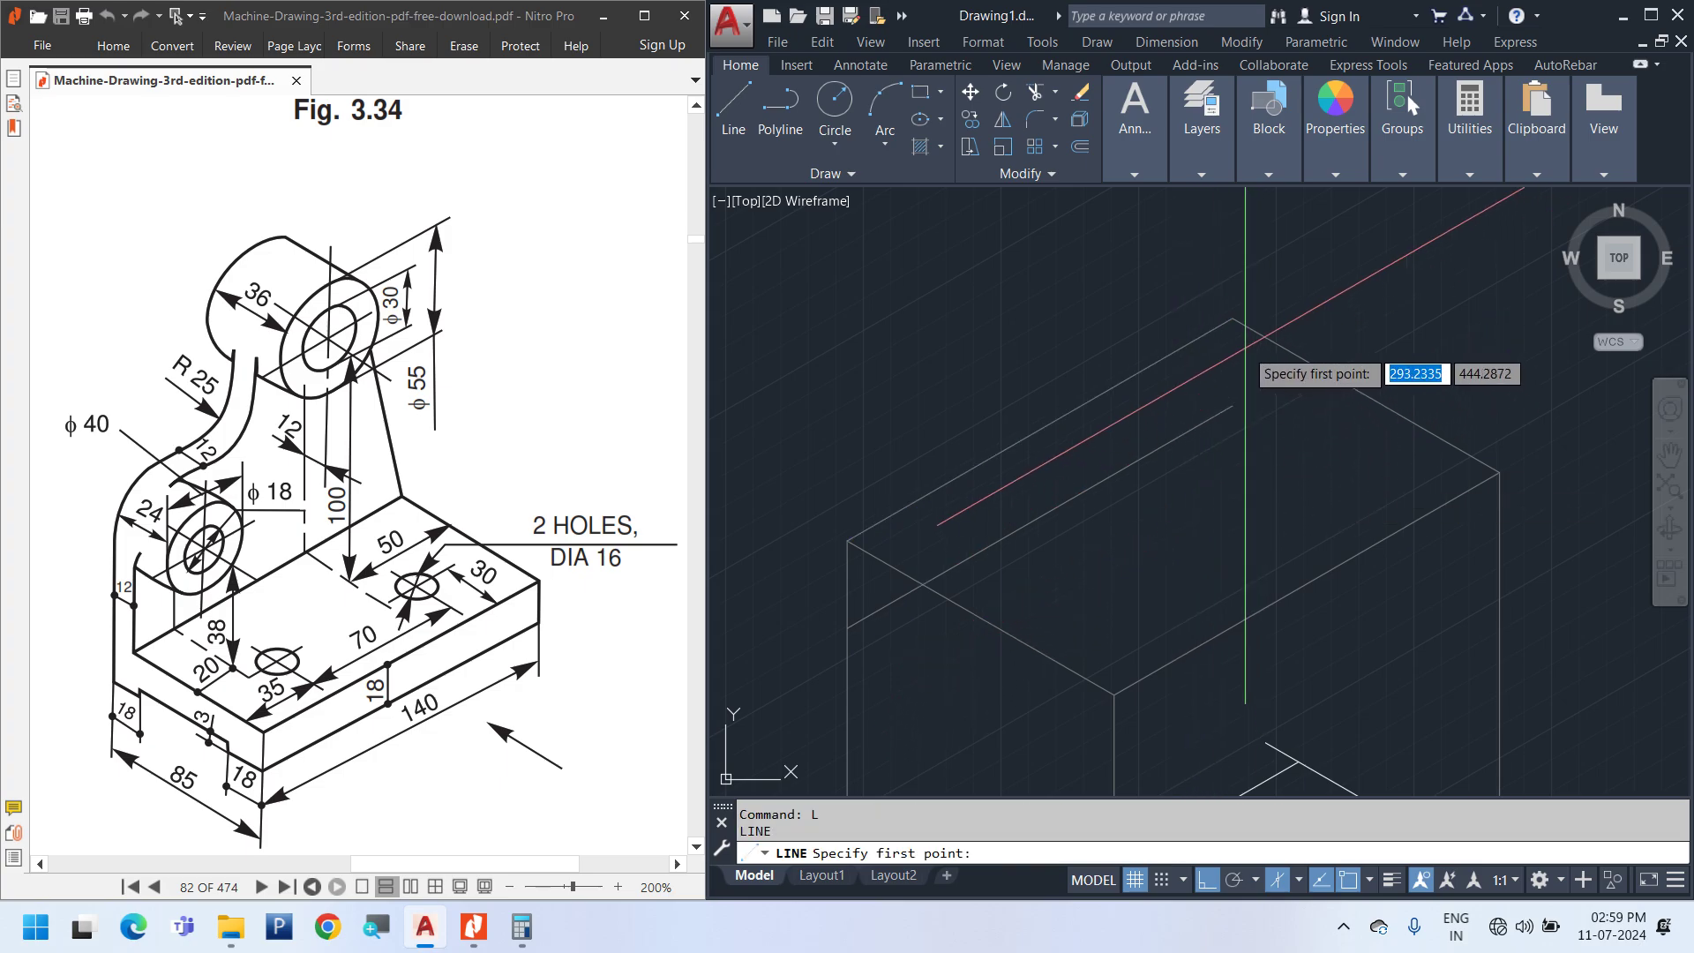
click(1232, 320)
click(1232, 564)
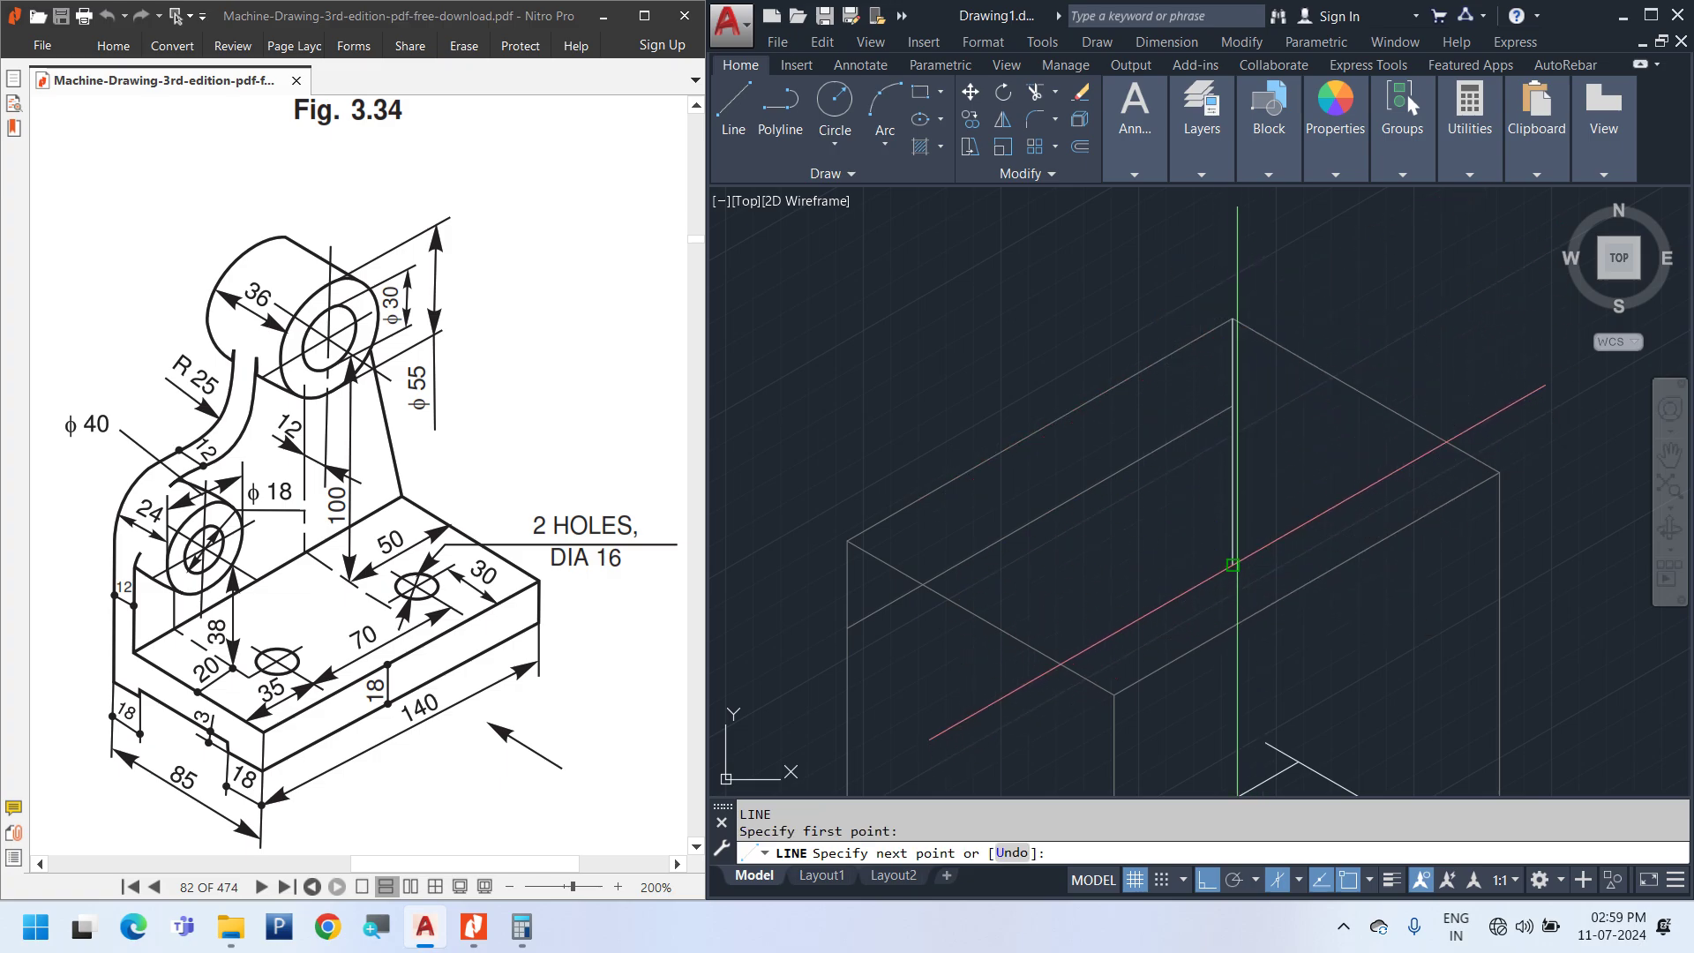
key(Escape)
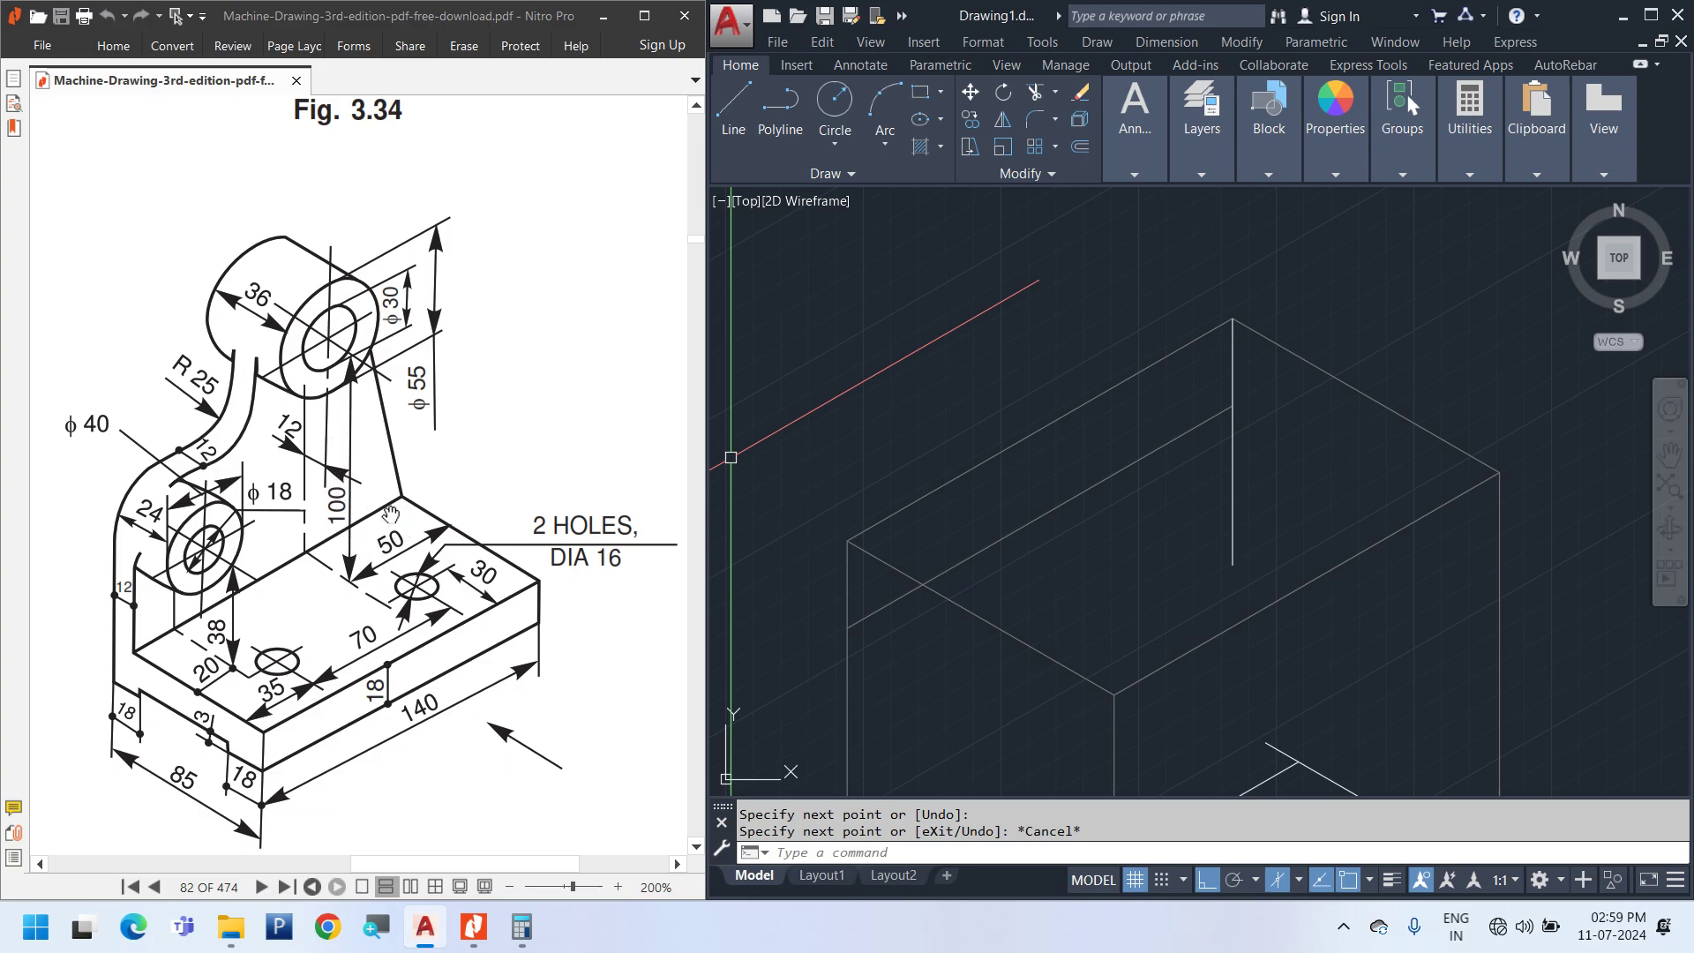
Copy the new vertical line 50 along the rear top edge at 210°, away from the rearmost corner
click(344, 566)
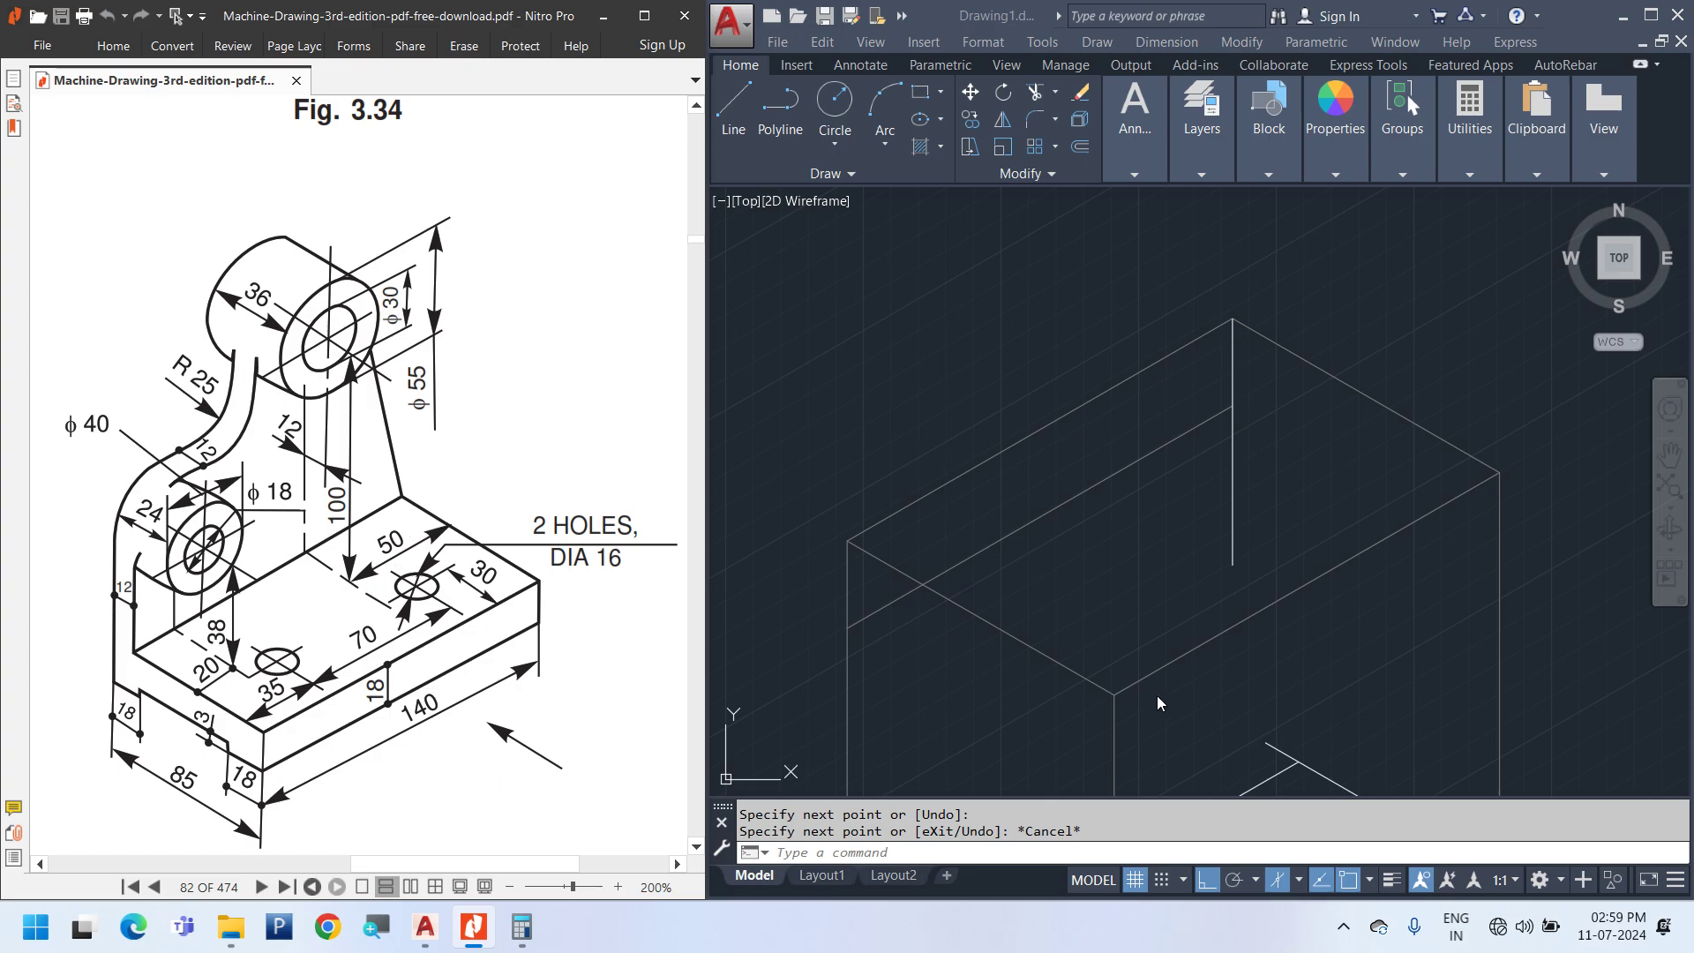
click(1246, 688)
mouse_move(1188, 704)
middle_down()
mouse_move(1119, 636)
mouse_move(1115, 585)
middle_up()
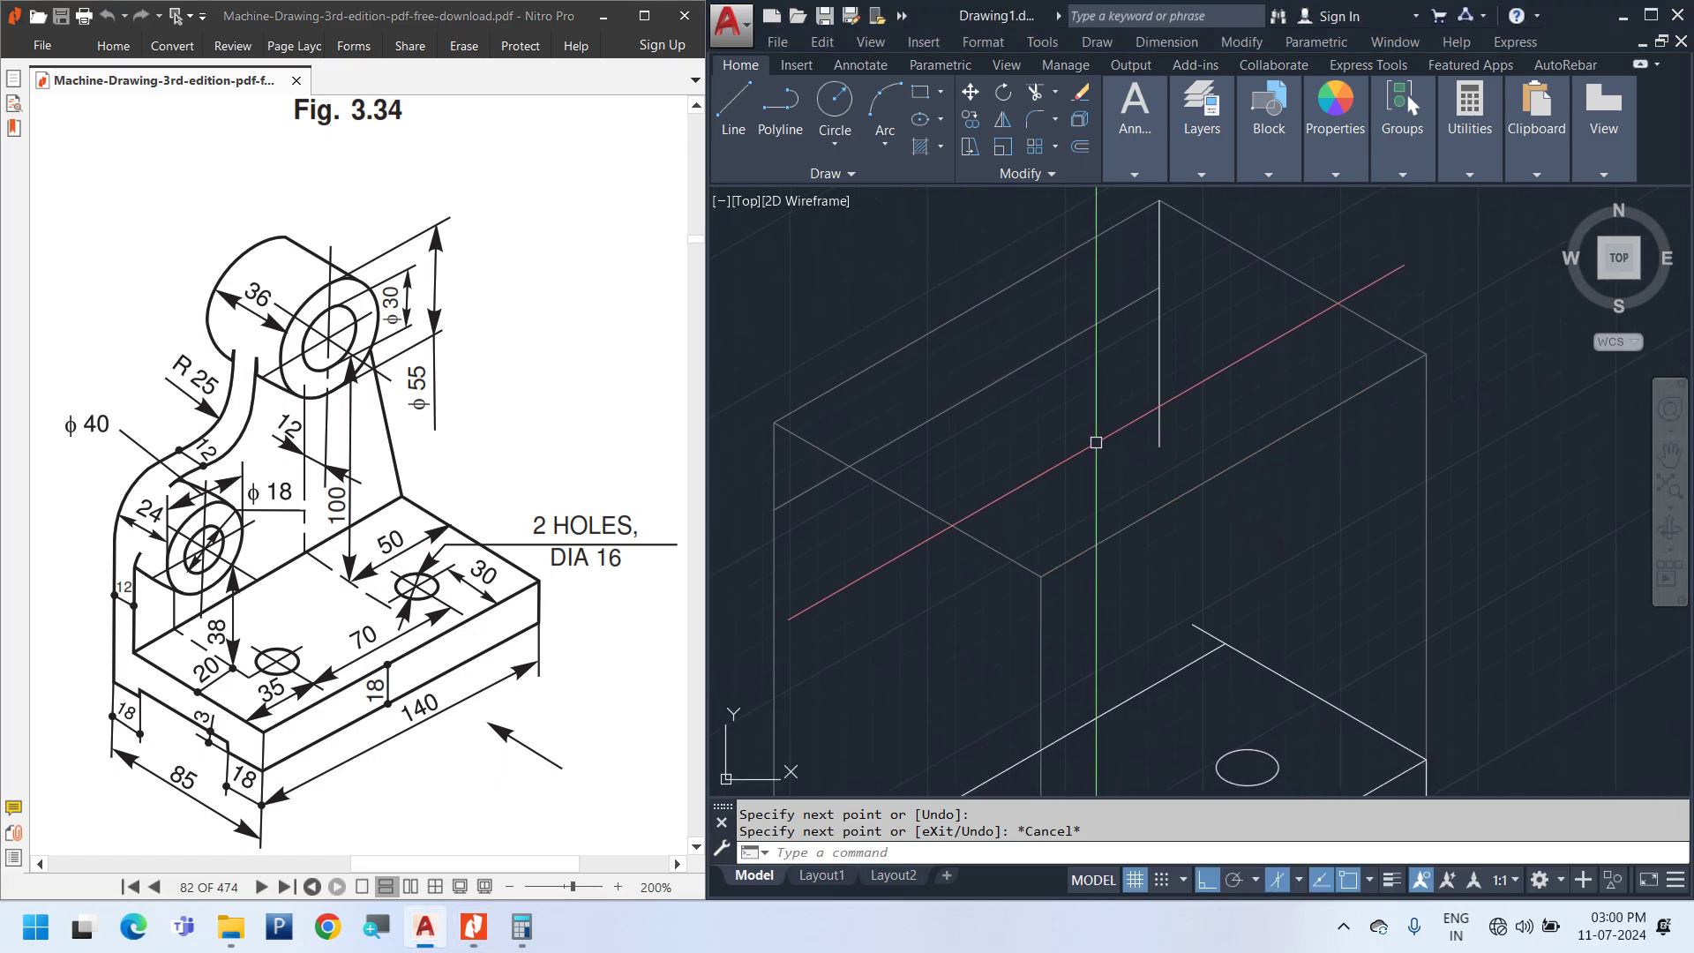
click(1160, 388)
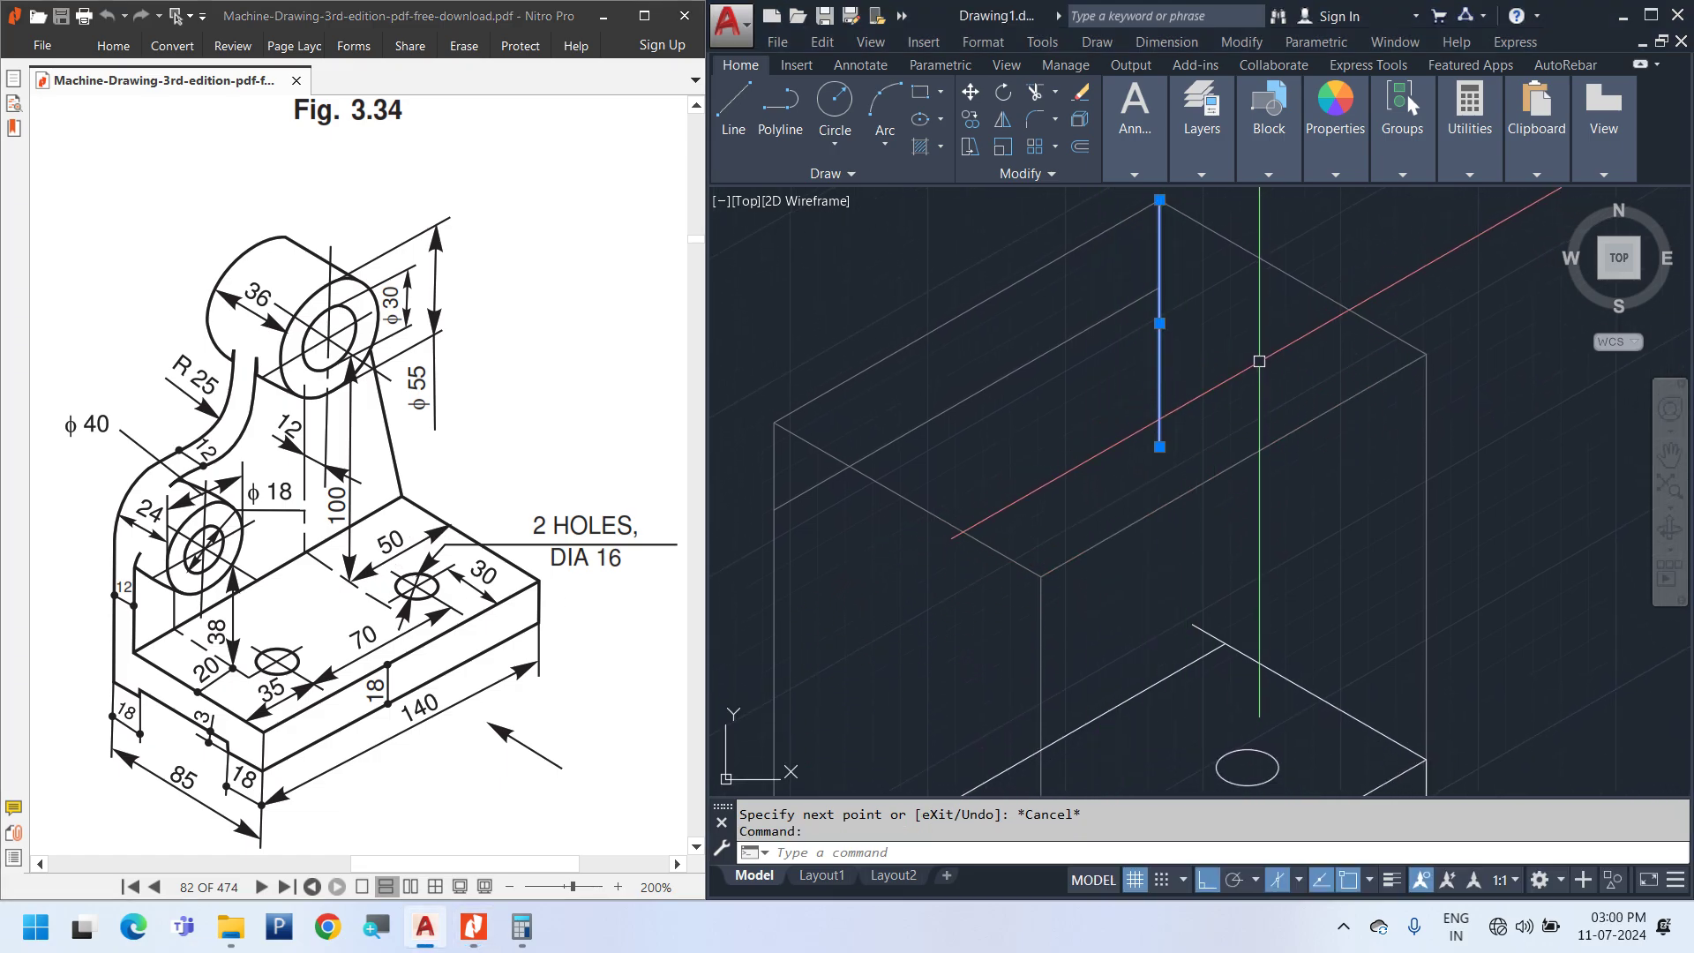
middle_drag(1258, 361, 1263, 396)
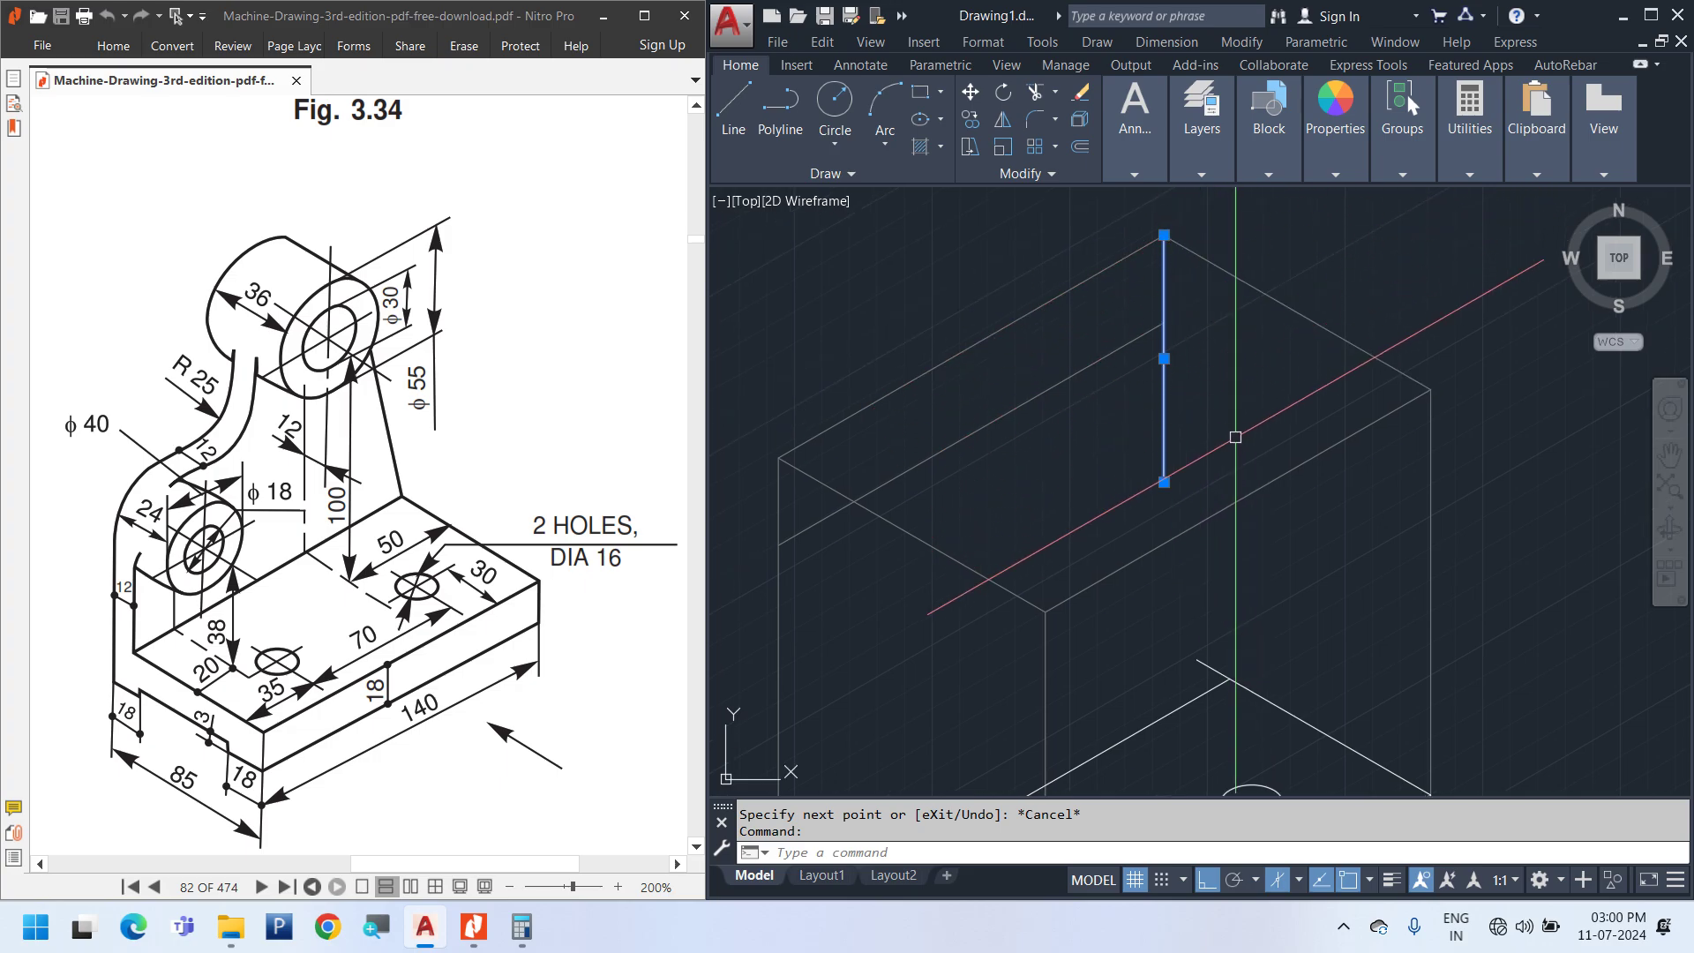
scroll(1235, 436, down, 2)
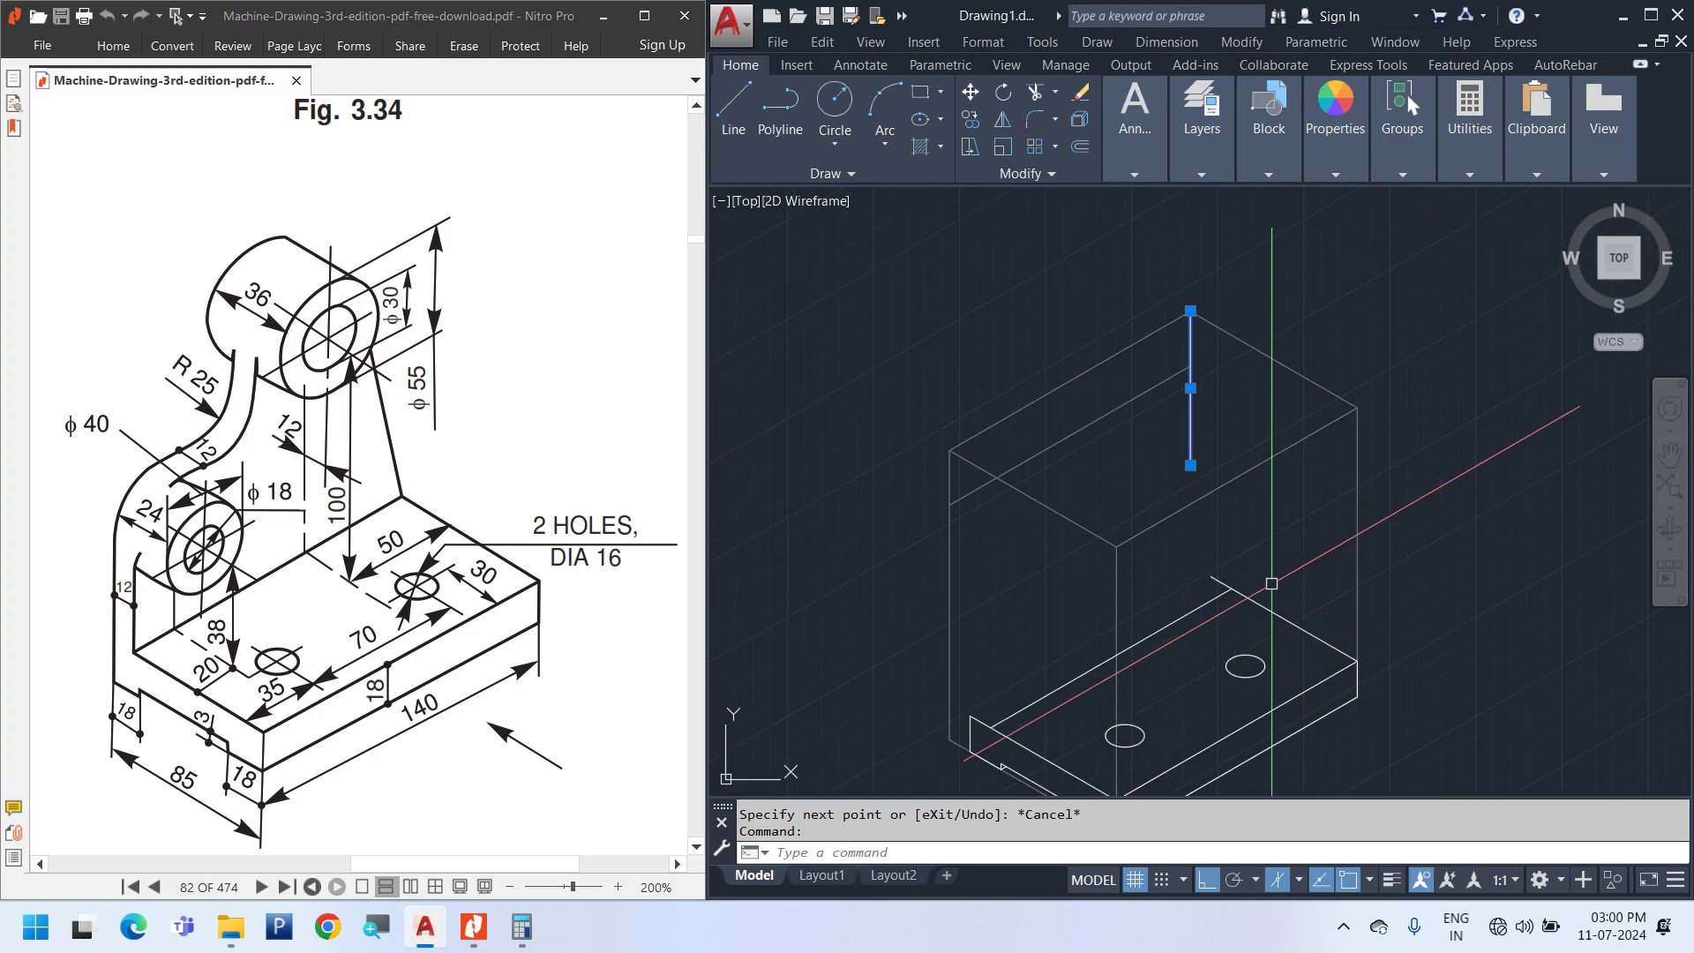
right_click(1231, 355)
click(1323, 544)
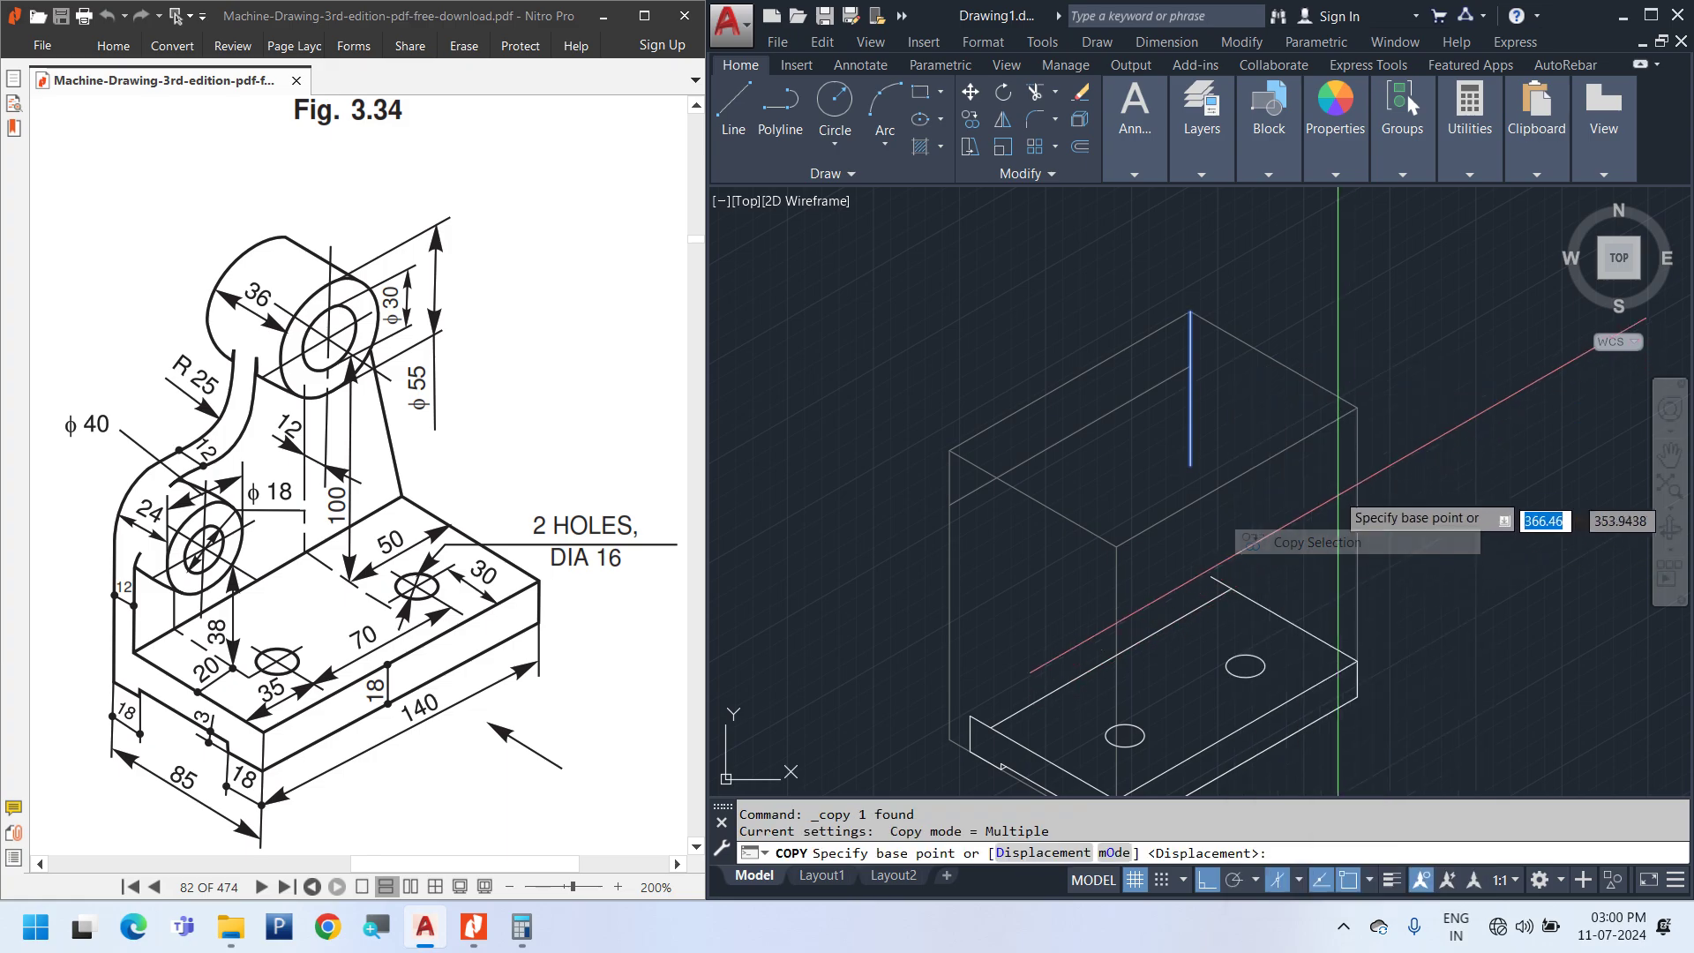
click(1480, 470)
text(50)
key(Return)
key(Escape)
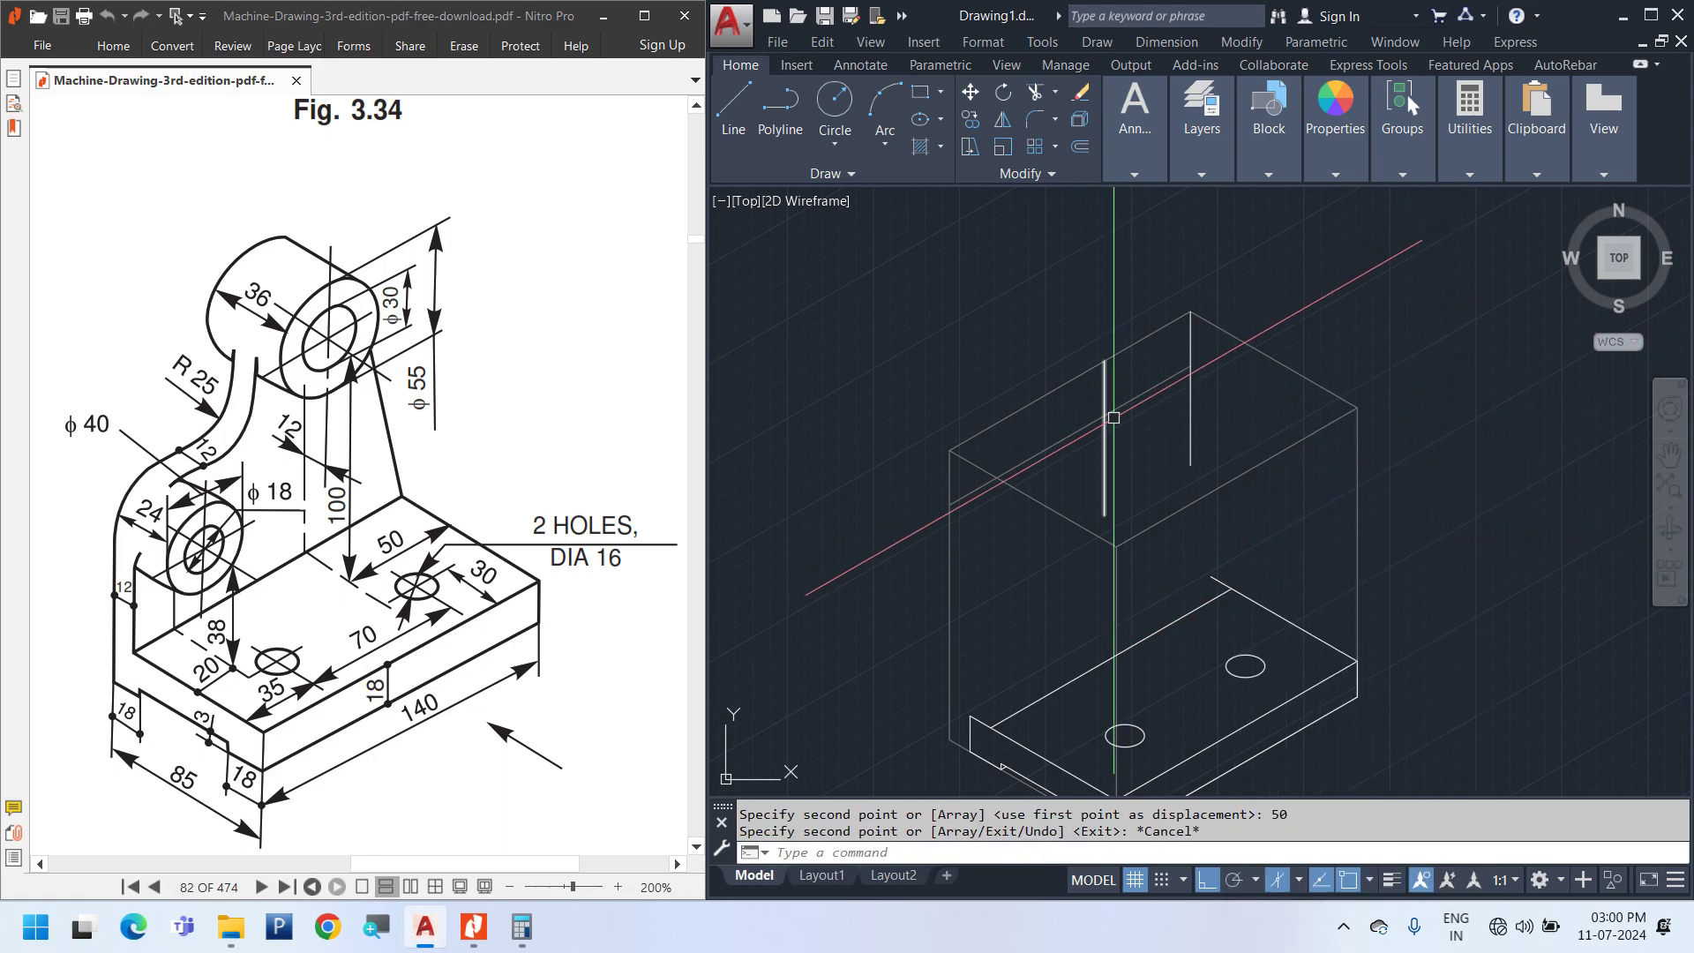
Draw an isocircle of radius 27.5 centred where the copied vertical crosses the line below the rear top edge
scroll(1091, 414, up, 2)
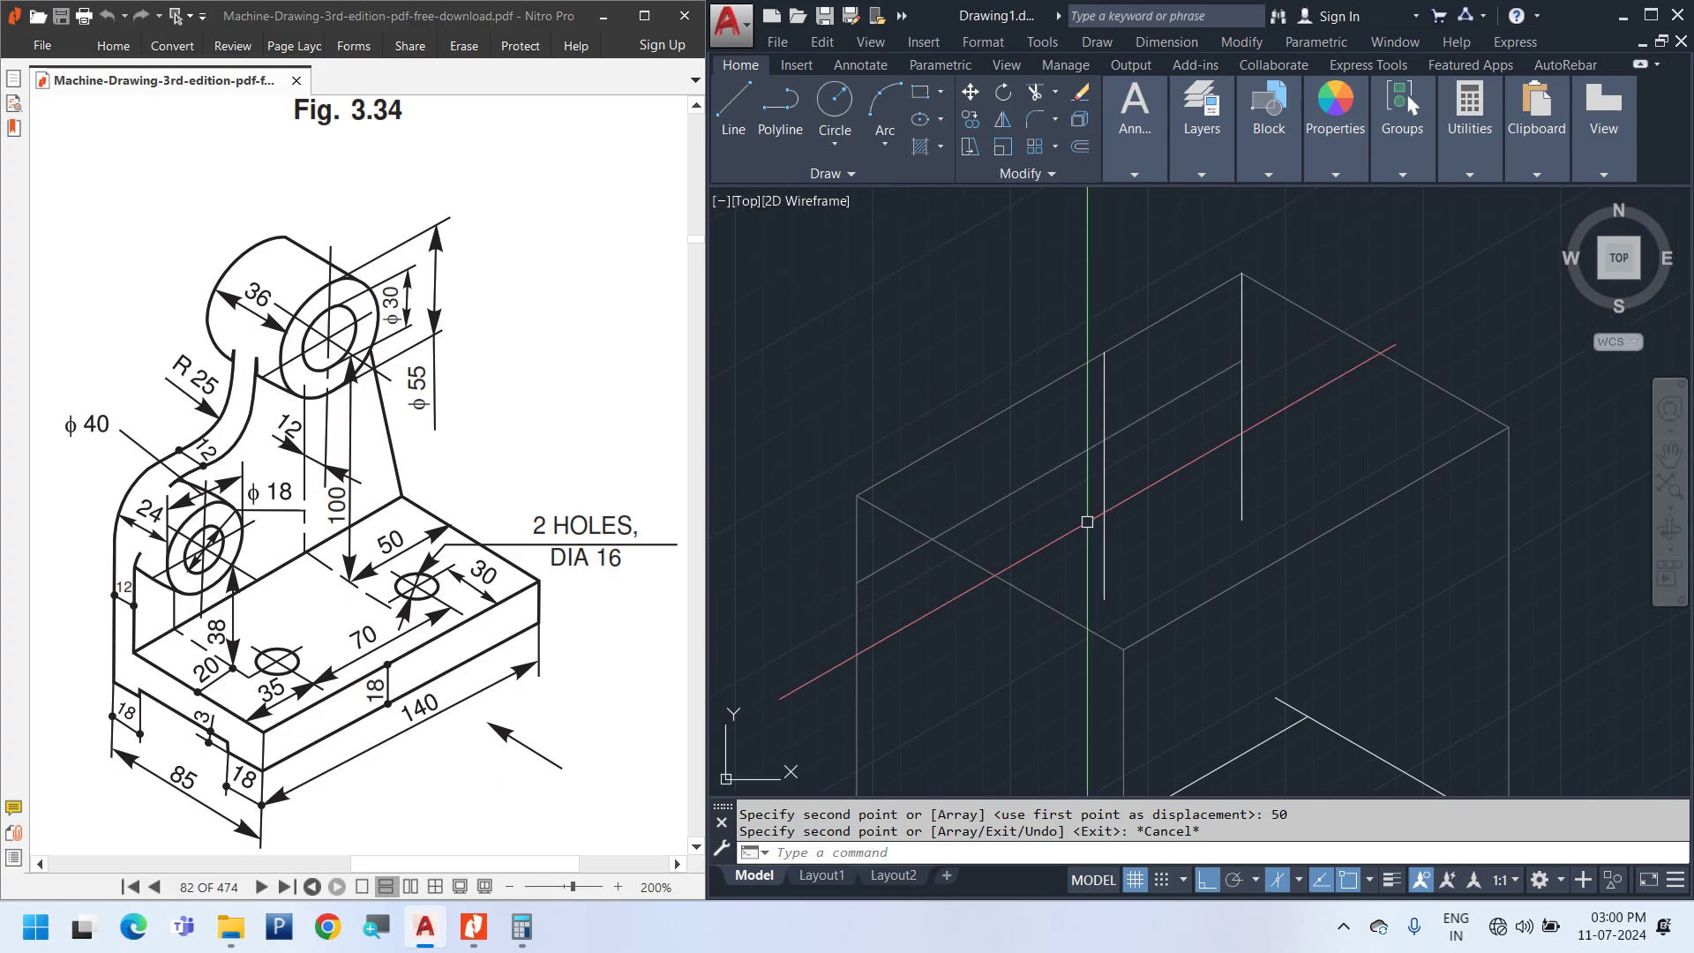
text(el)
key(Return)
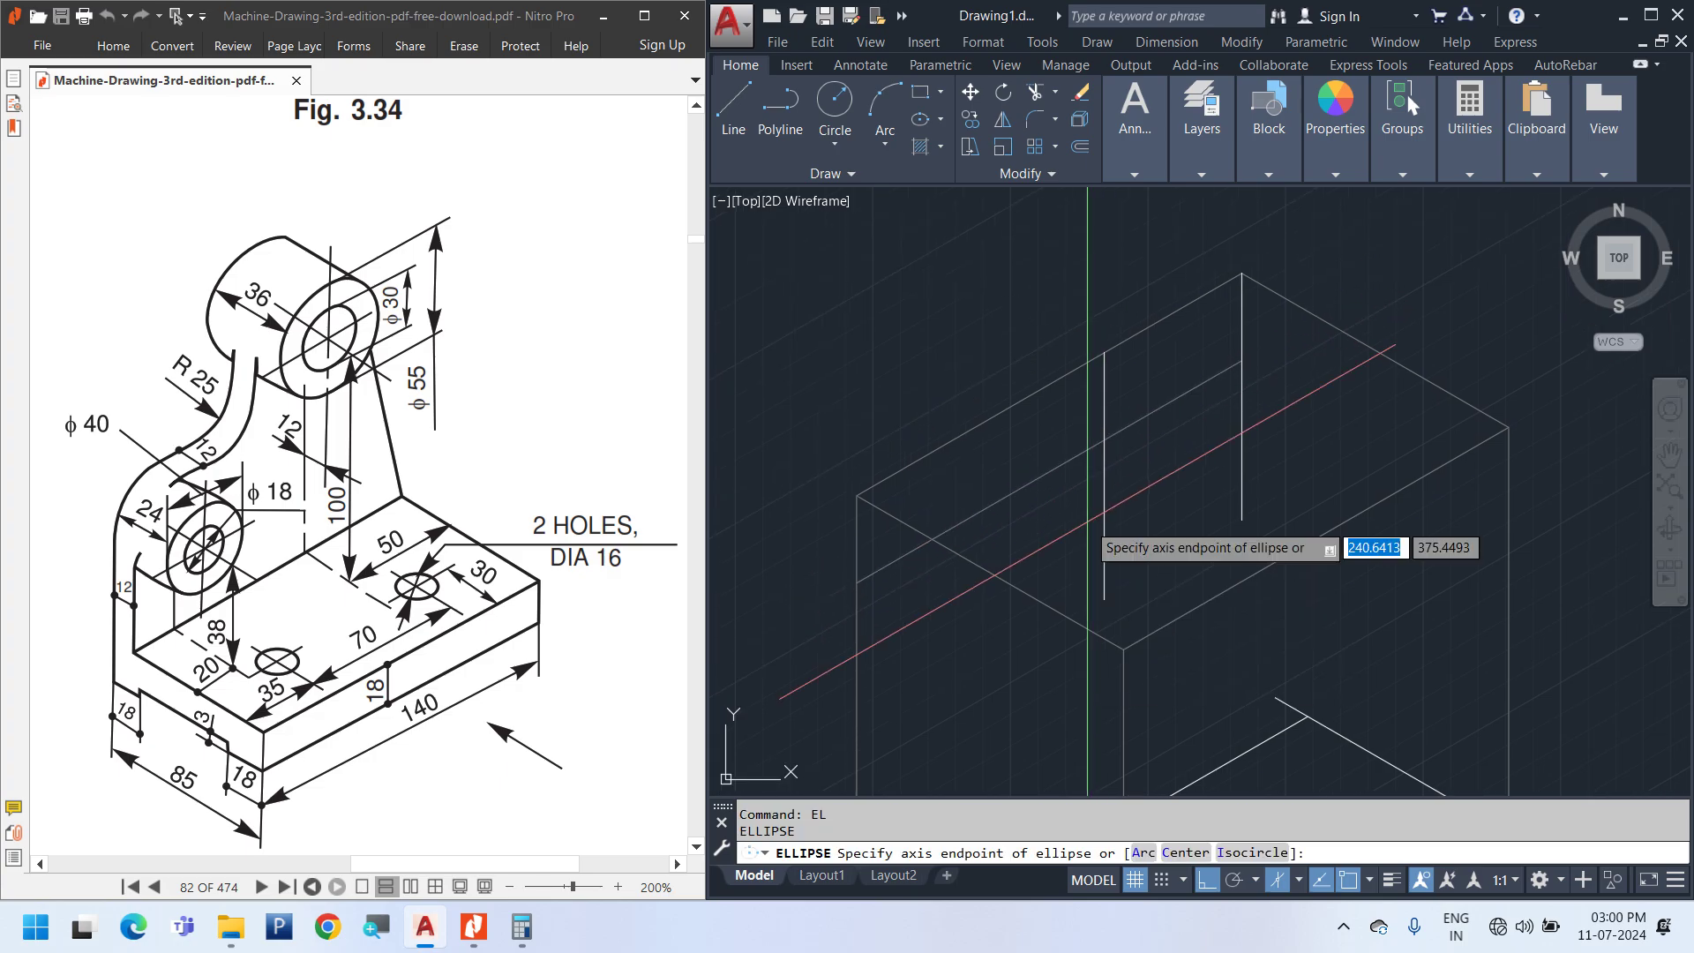
text(i)
key(Return)
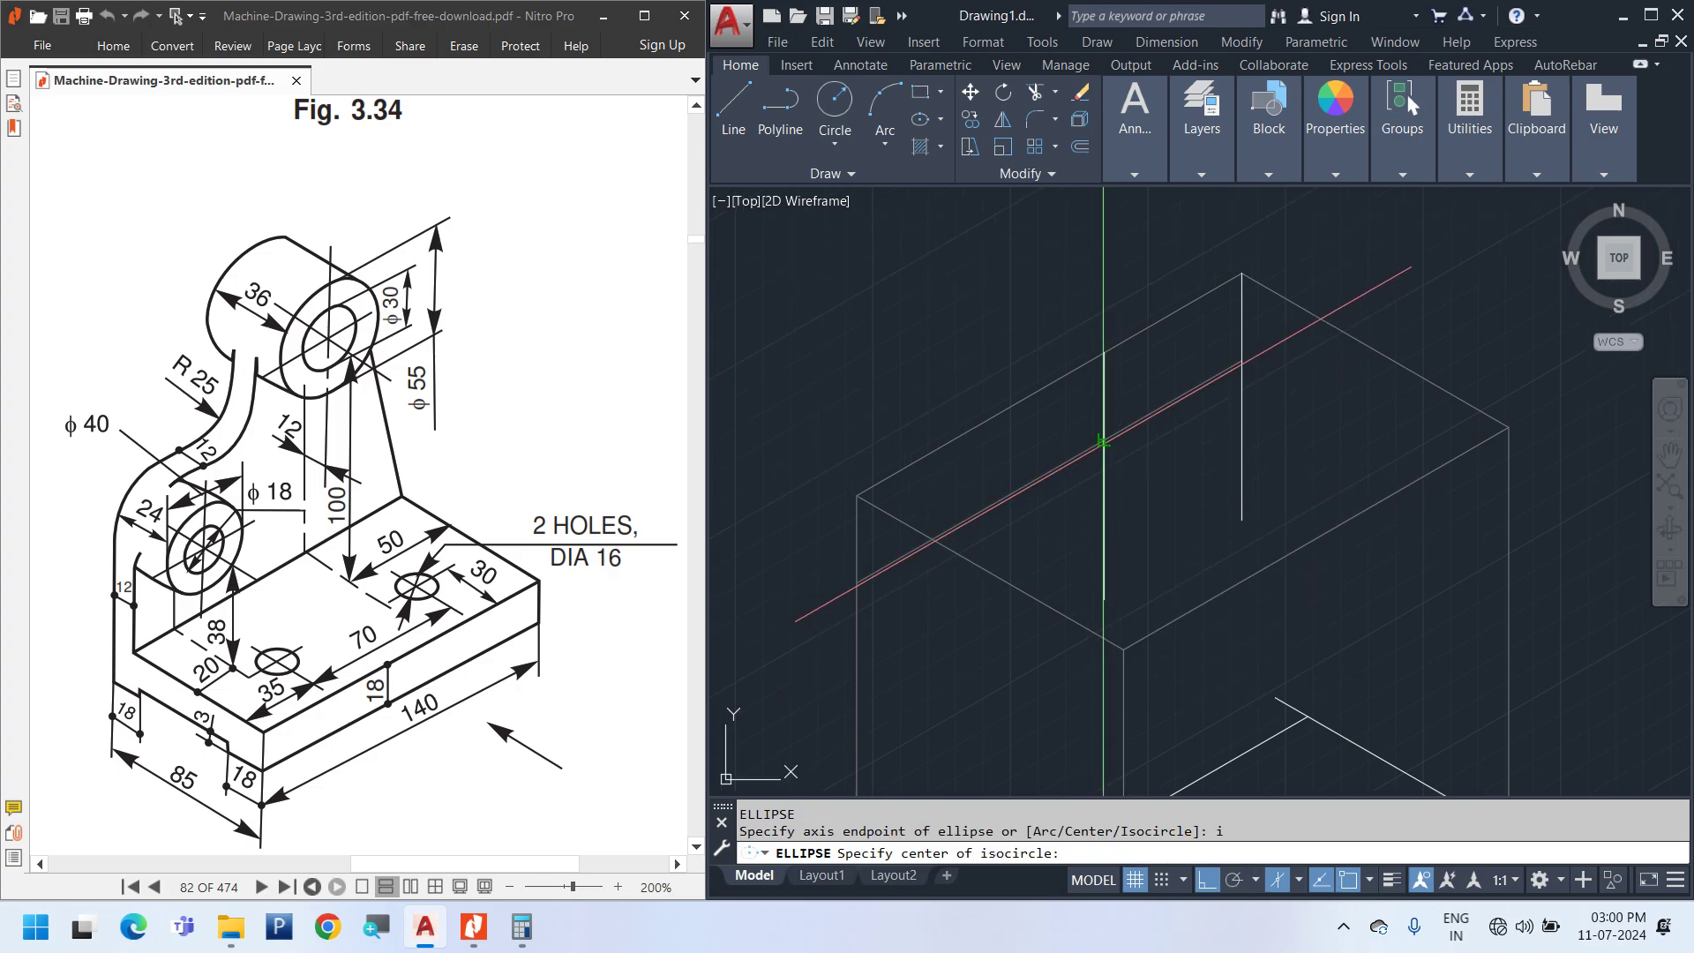
click(1103, 438)
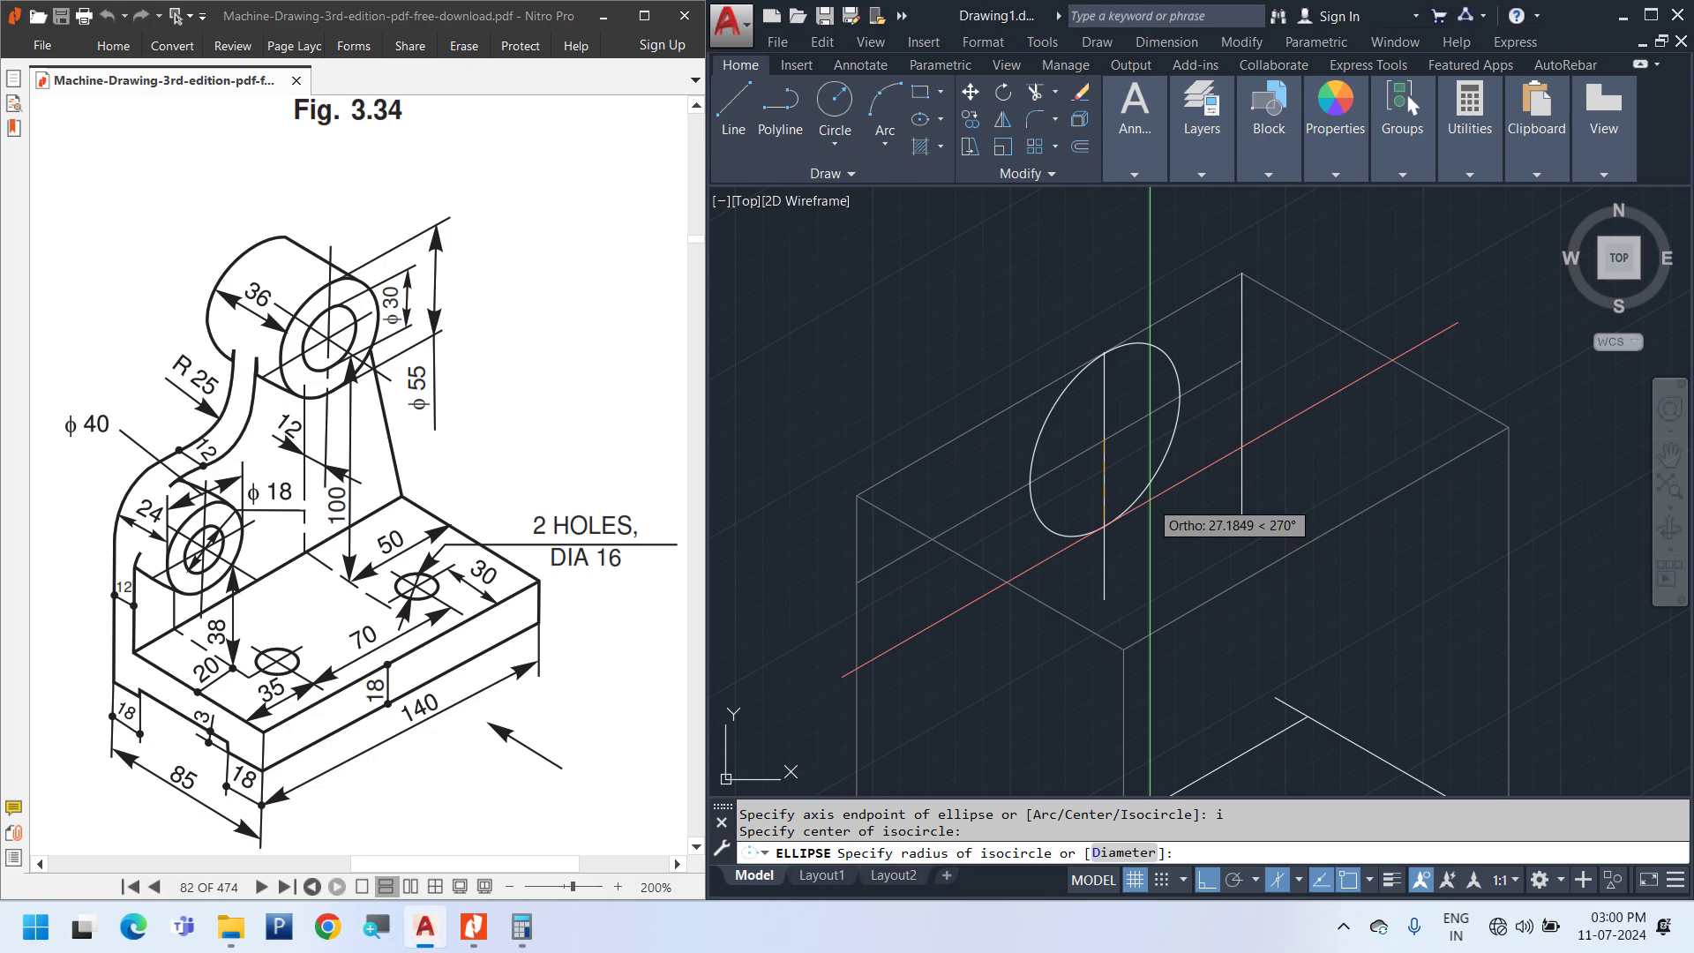
text(27.5)
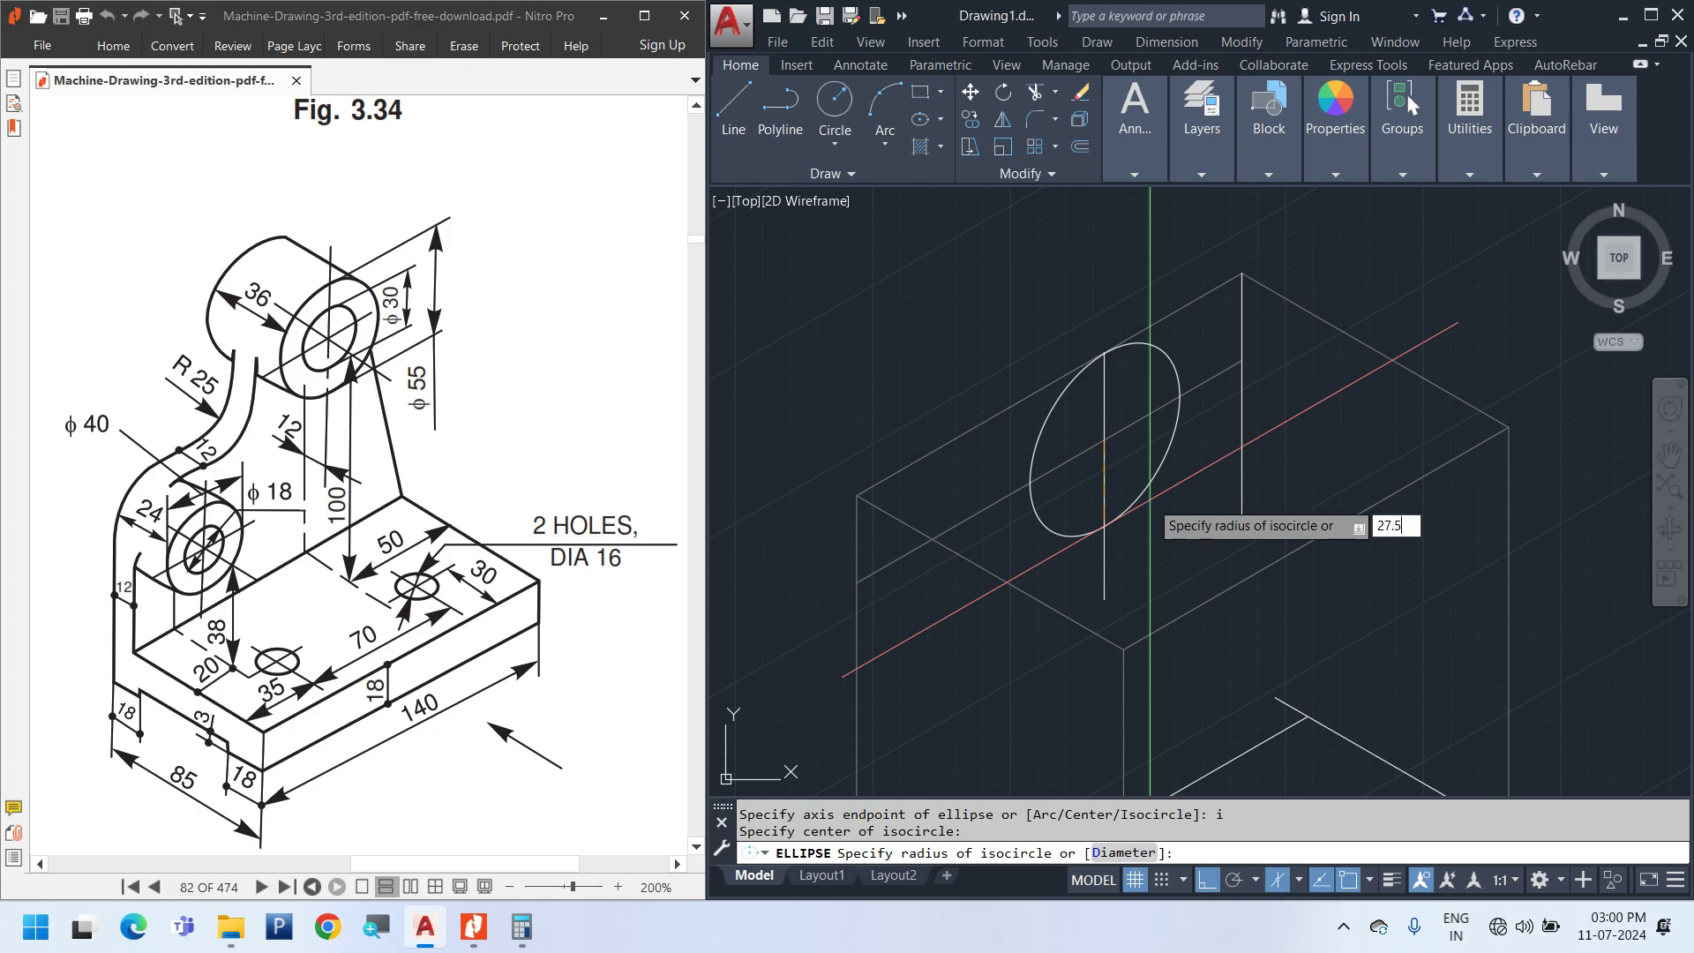
key(Return)
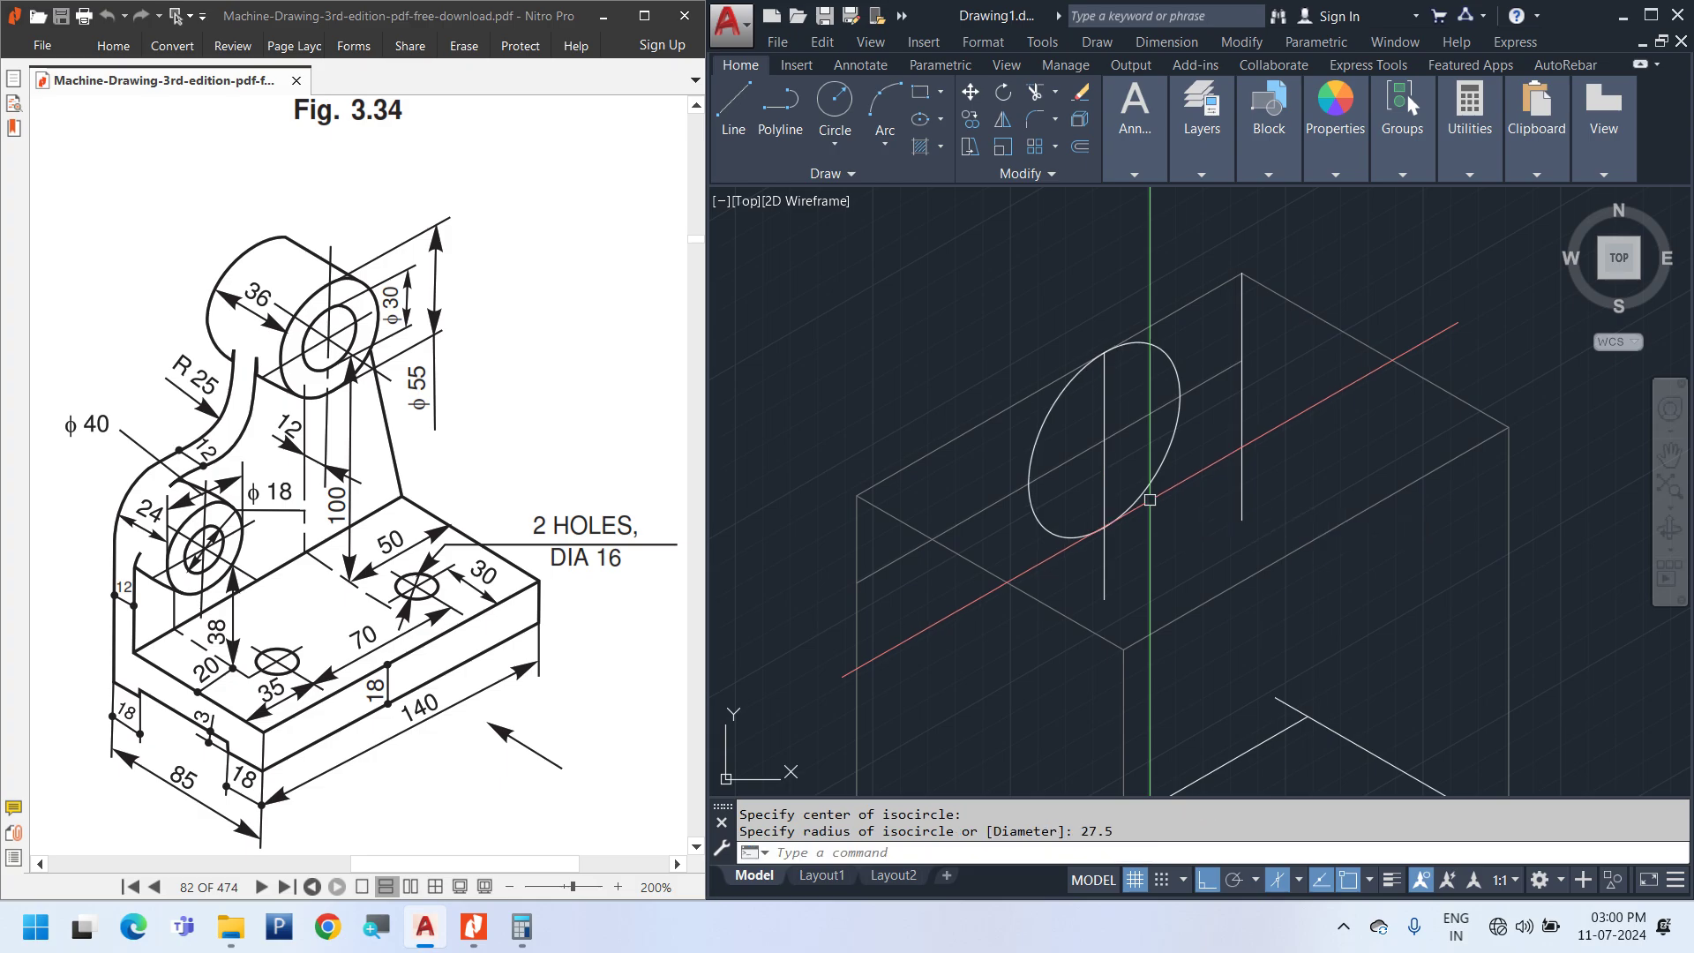
Measure the new isocircle's vertical diameter with an aligned dimension, without placing it
click(1192, 42)
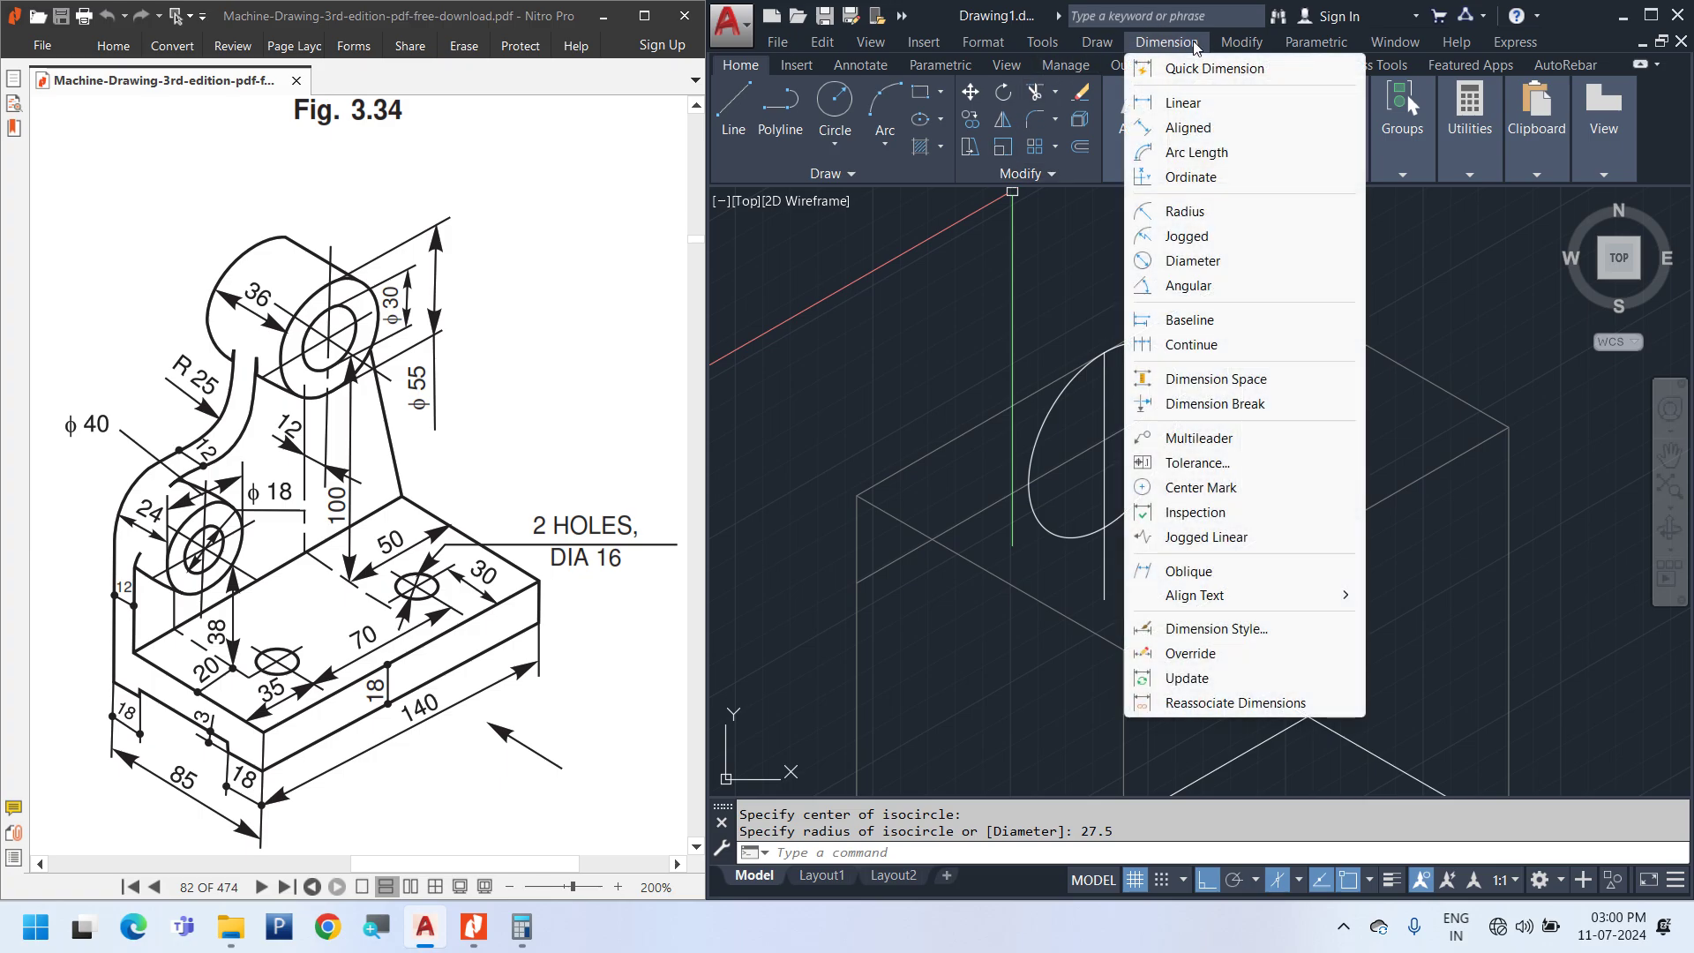
click(1227, 128)
click(1104, 353)
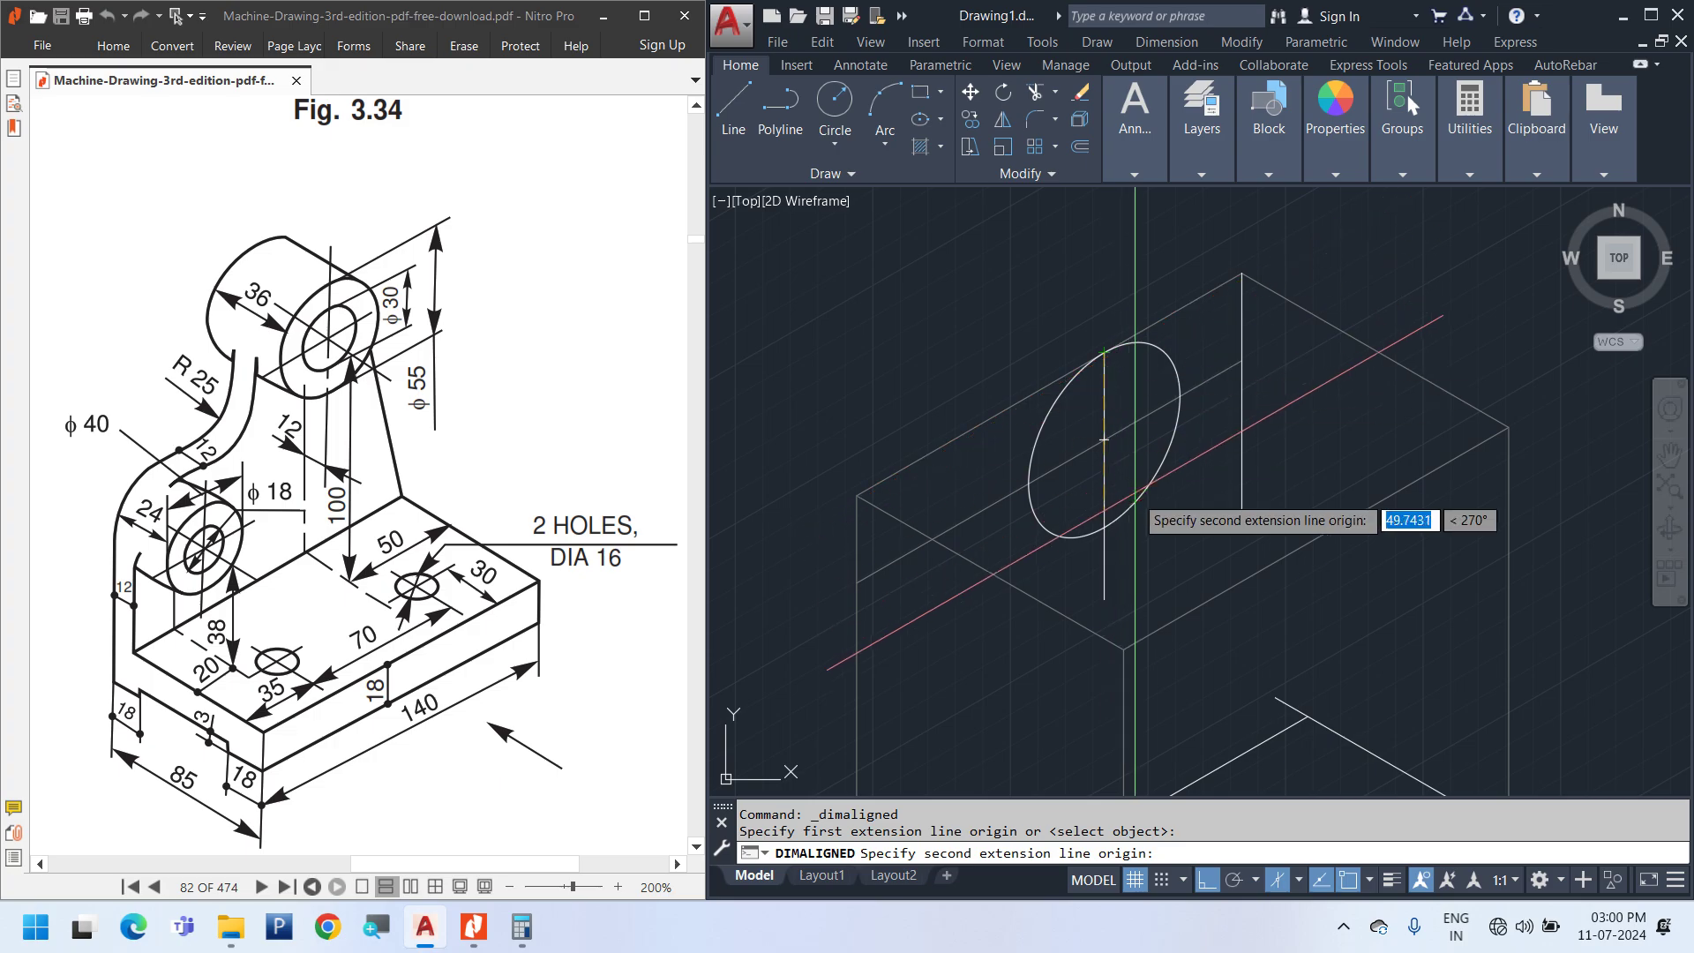
click(1103, 526)
scroll(1130, 432, up, 5)
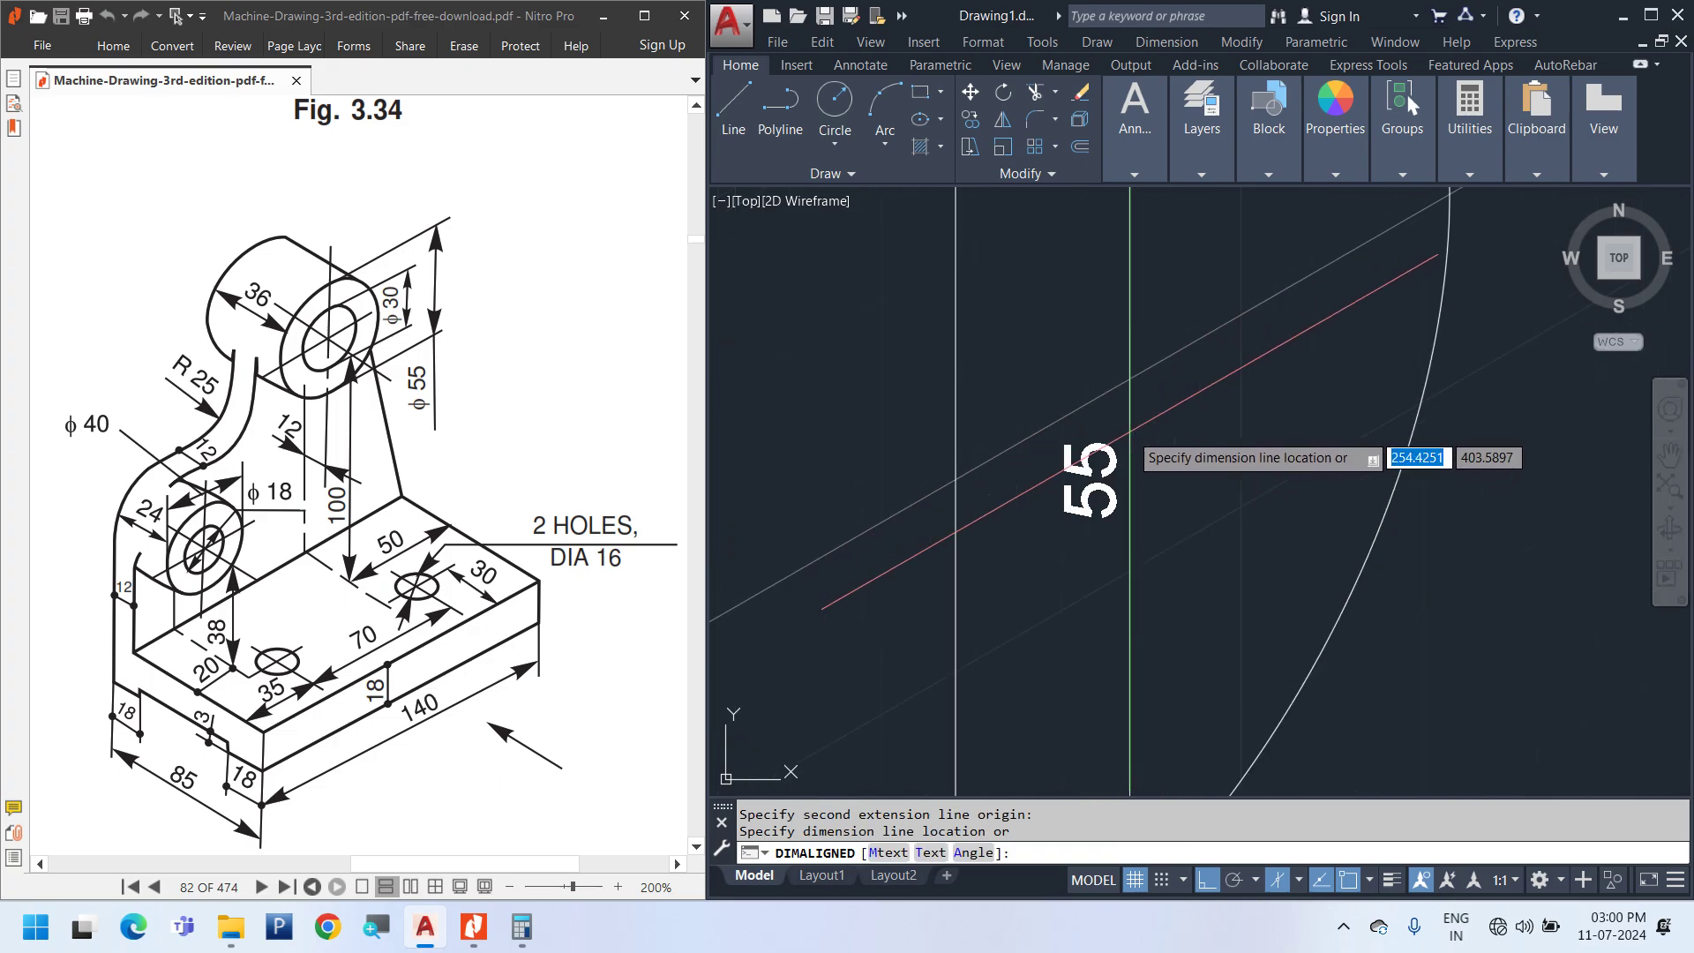
scroll(1129, 434, down, 5)
key(Escape)
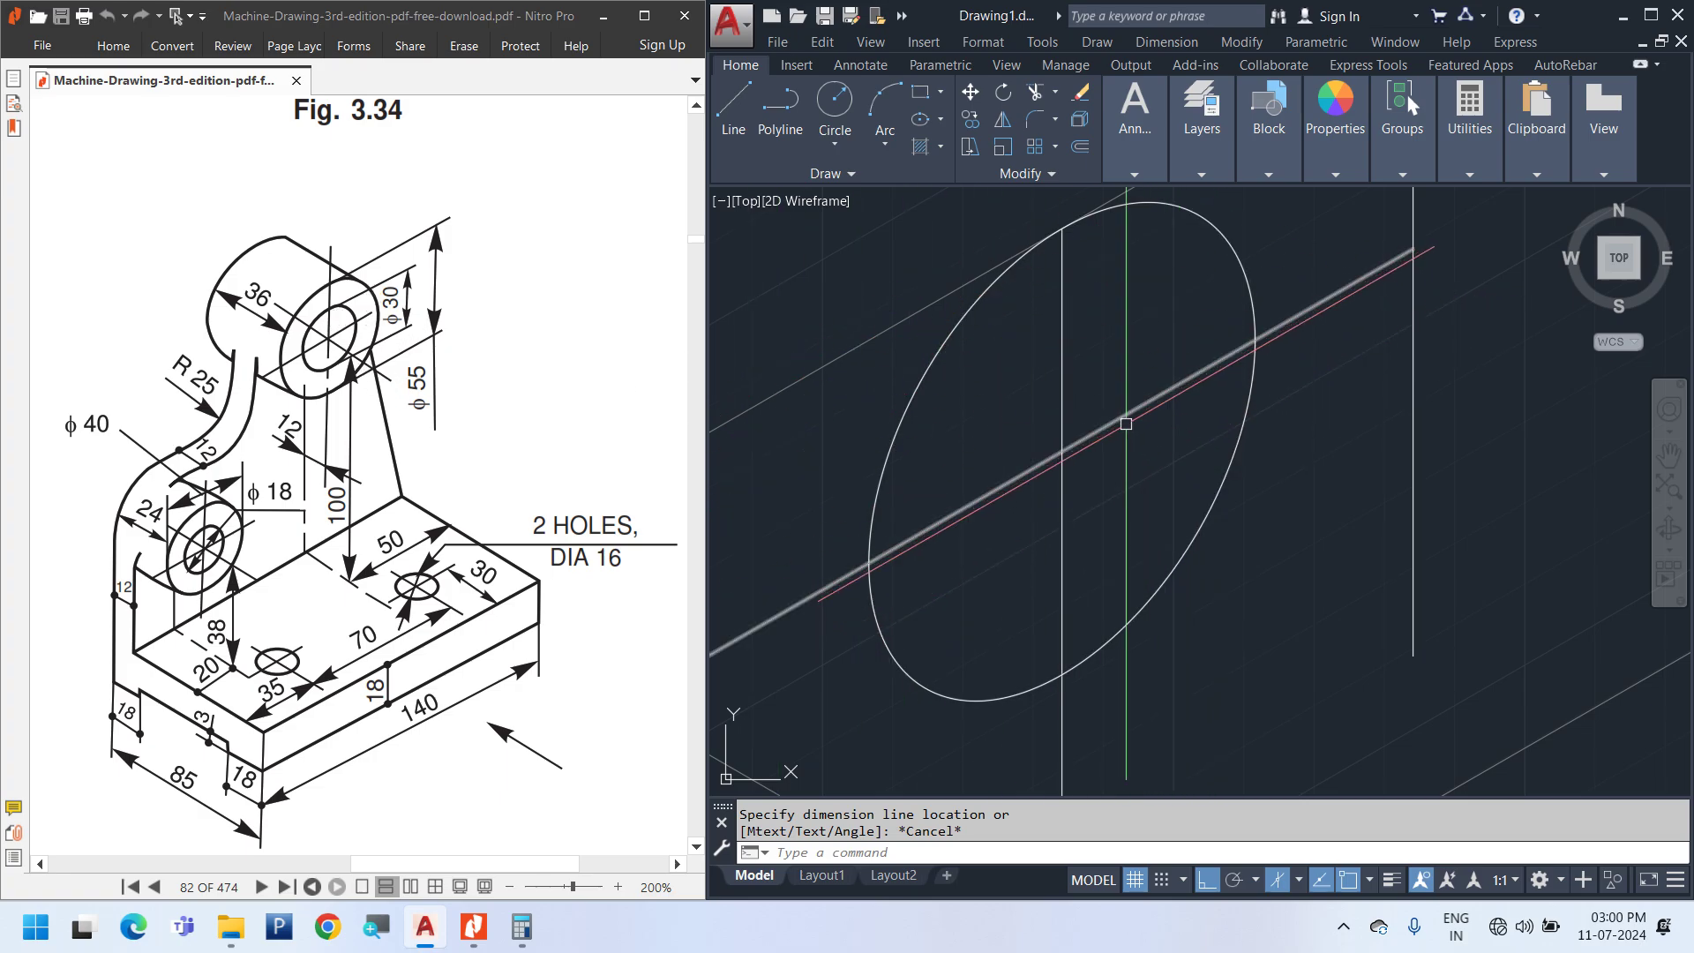
Erase the two vertical construction lines and the copied edge line through the isocircle's centre
scroll(1194, 471, down, 3)
key(Escape)
click(1283, 457)
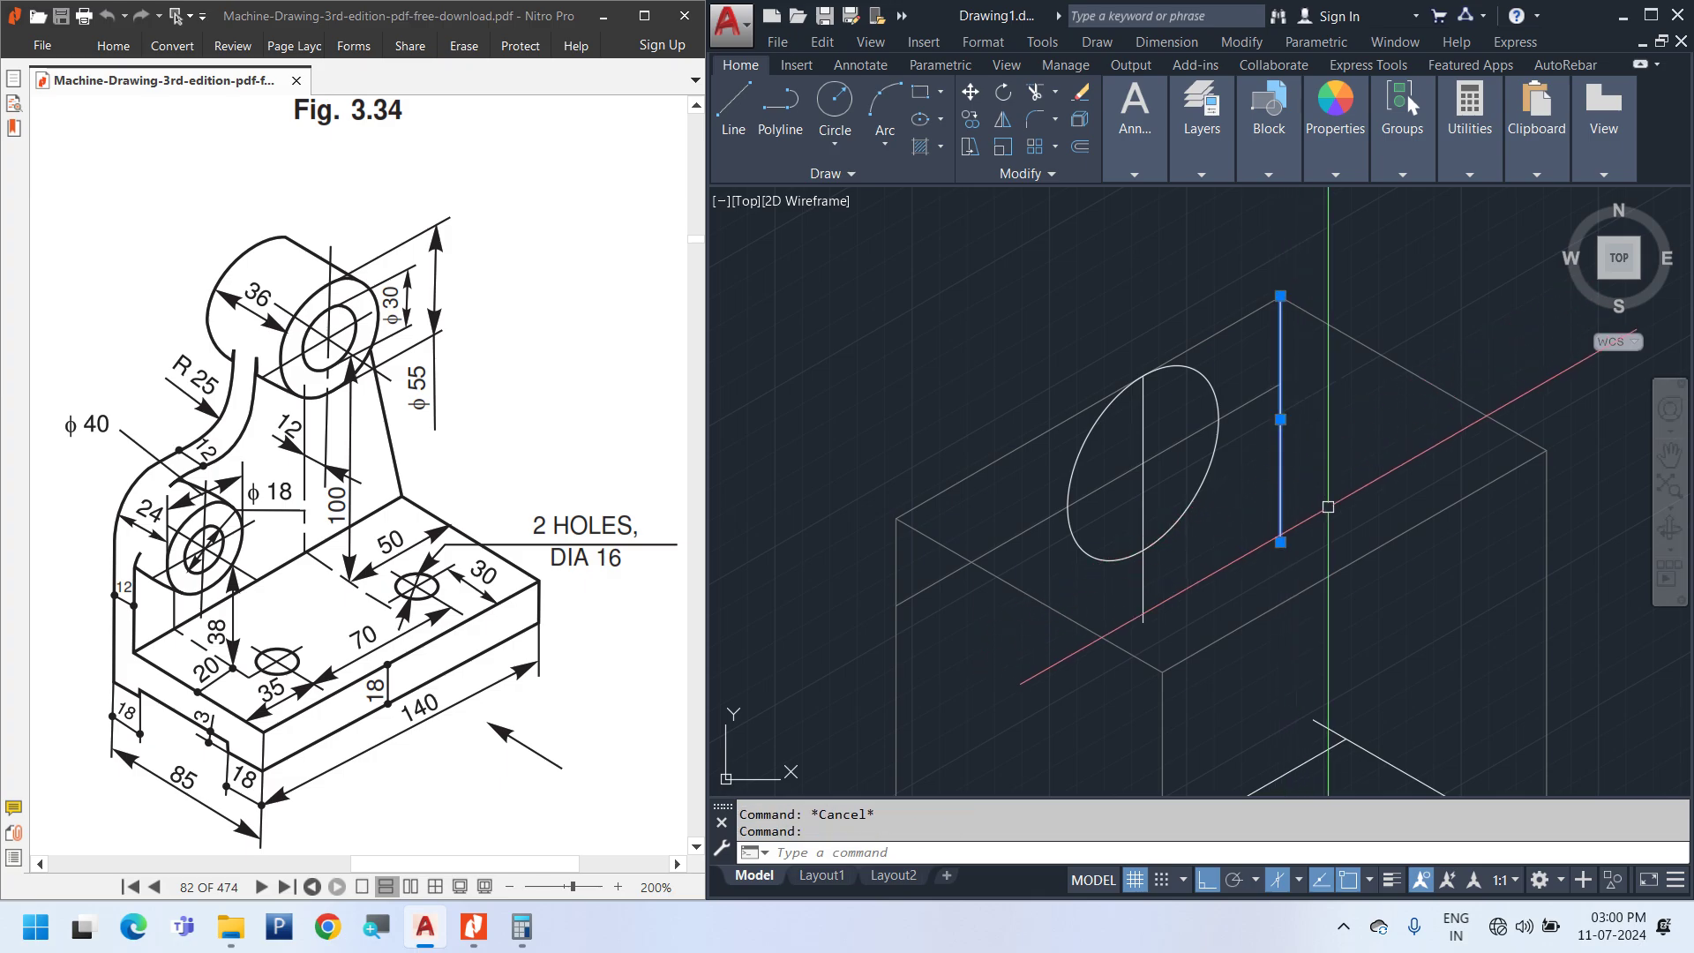
key(Delete)
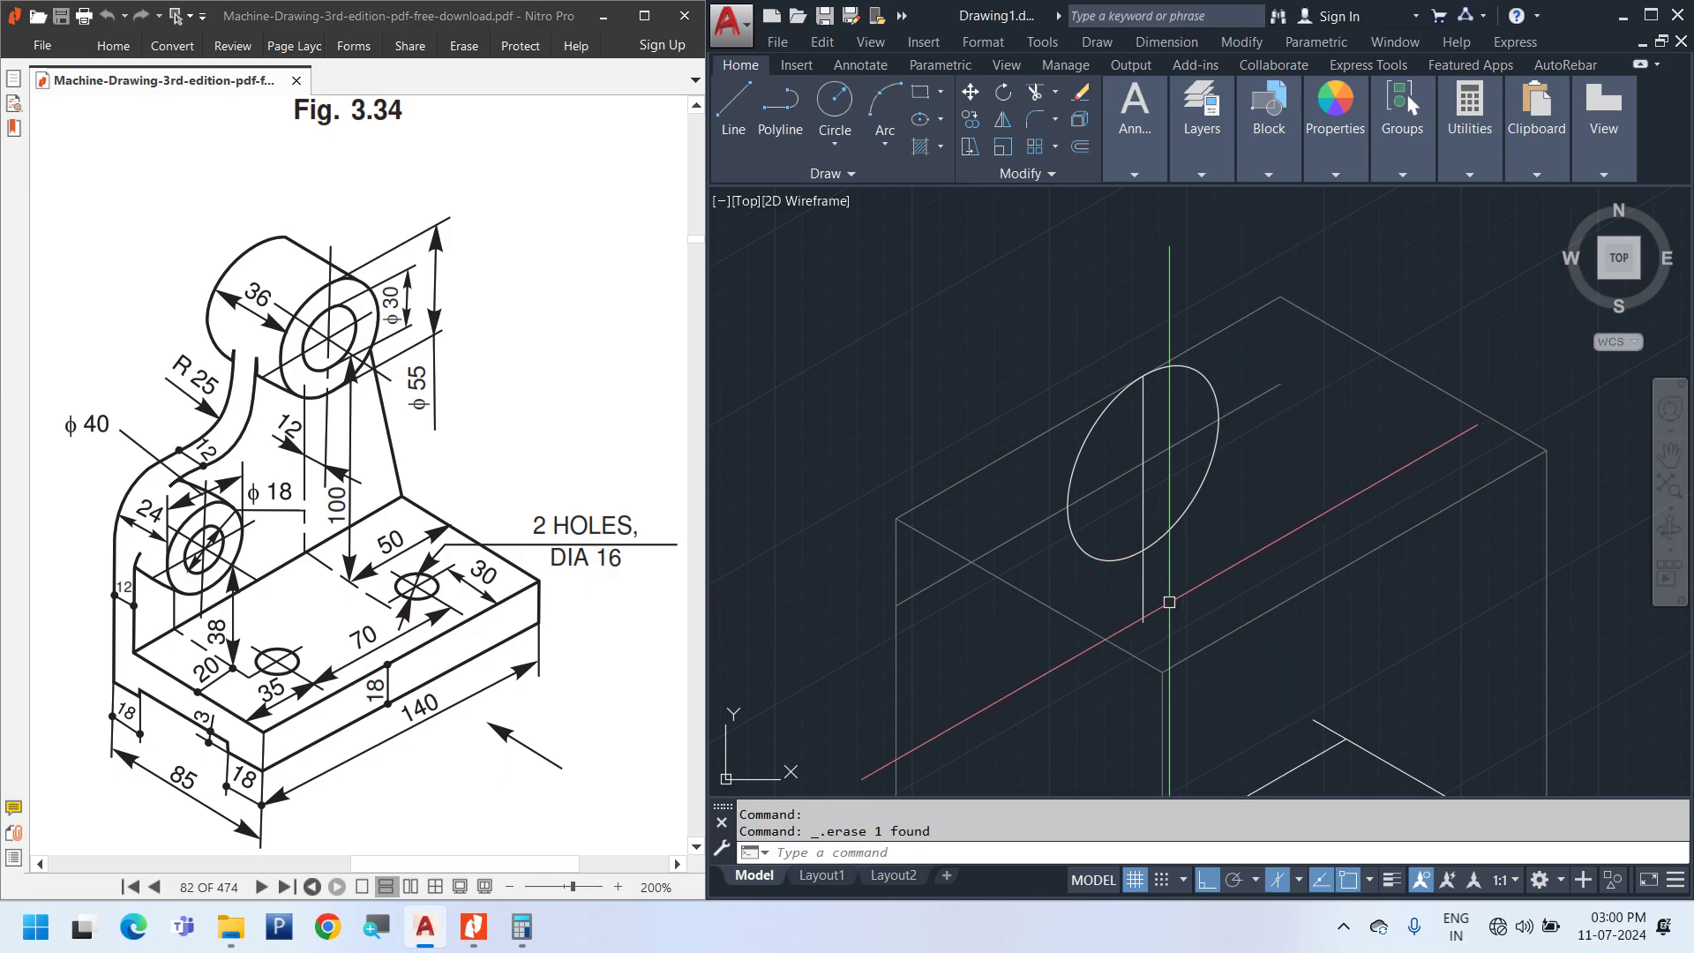
click(1147, 598)
key(Delete)
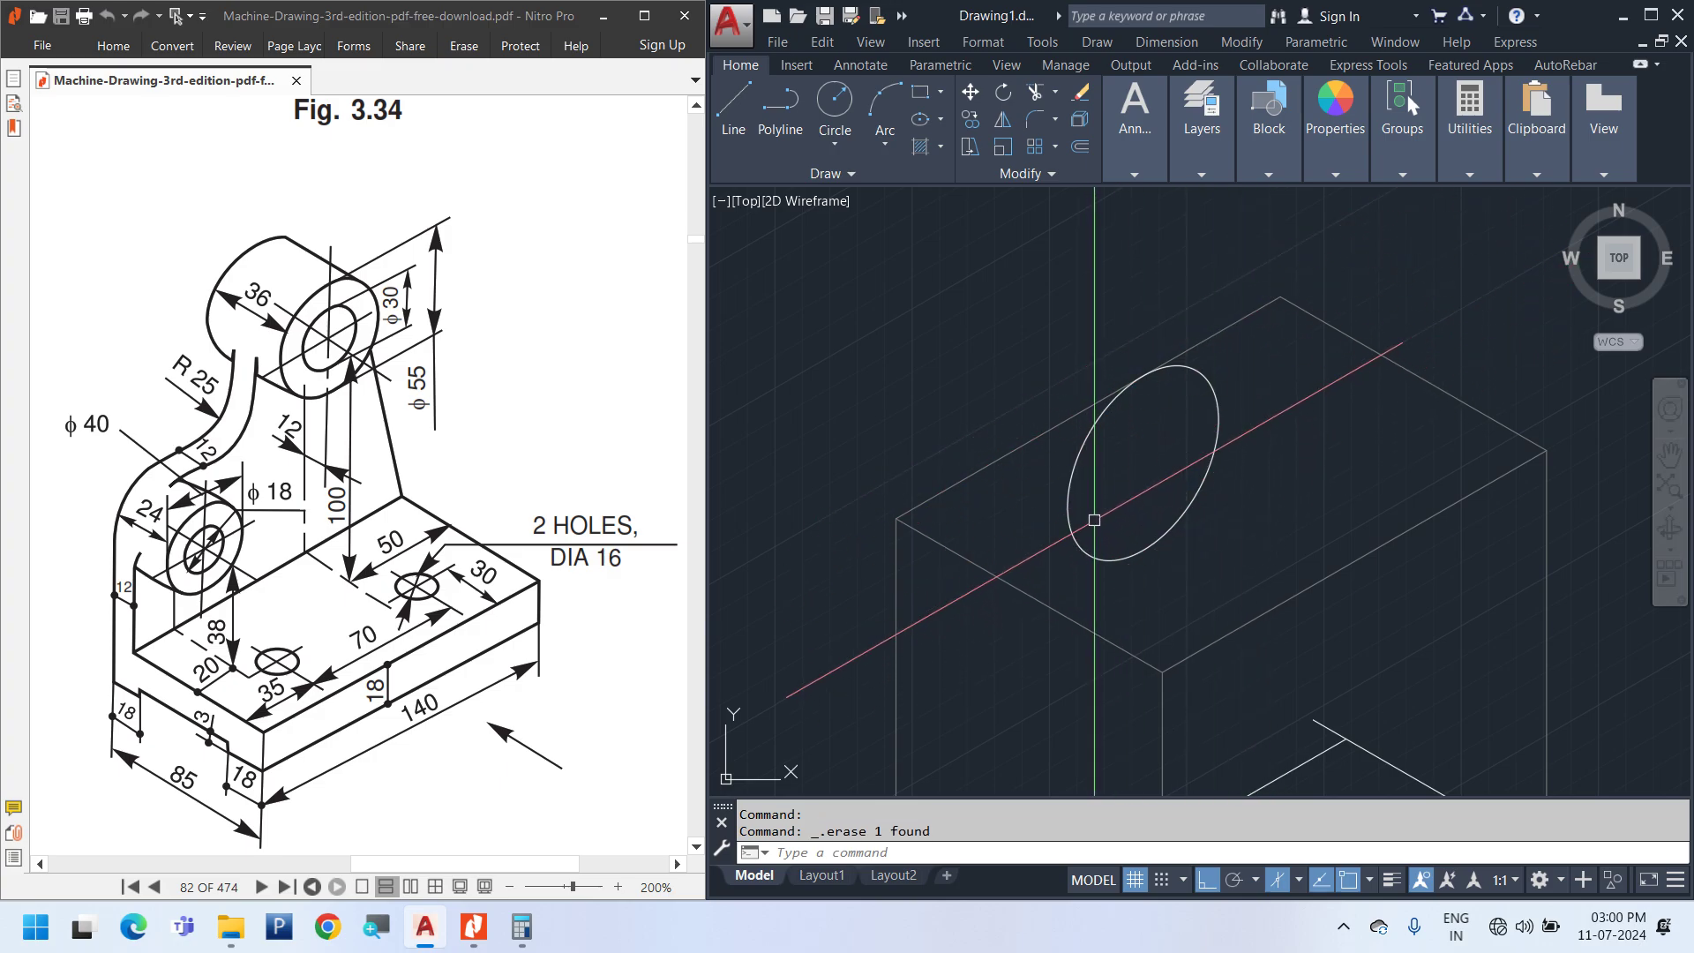
Switch to the left isoplane and copy the 27.5-radius isocircle from its centre by 36 at 330°
key(F5)
click(1203, 379)
right_click(1338, 324)
click(1411, 505)
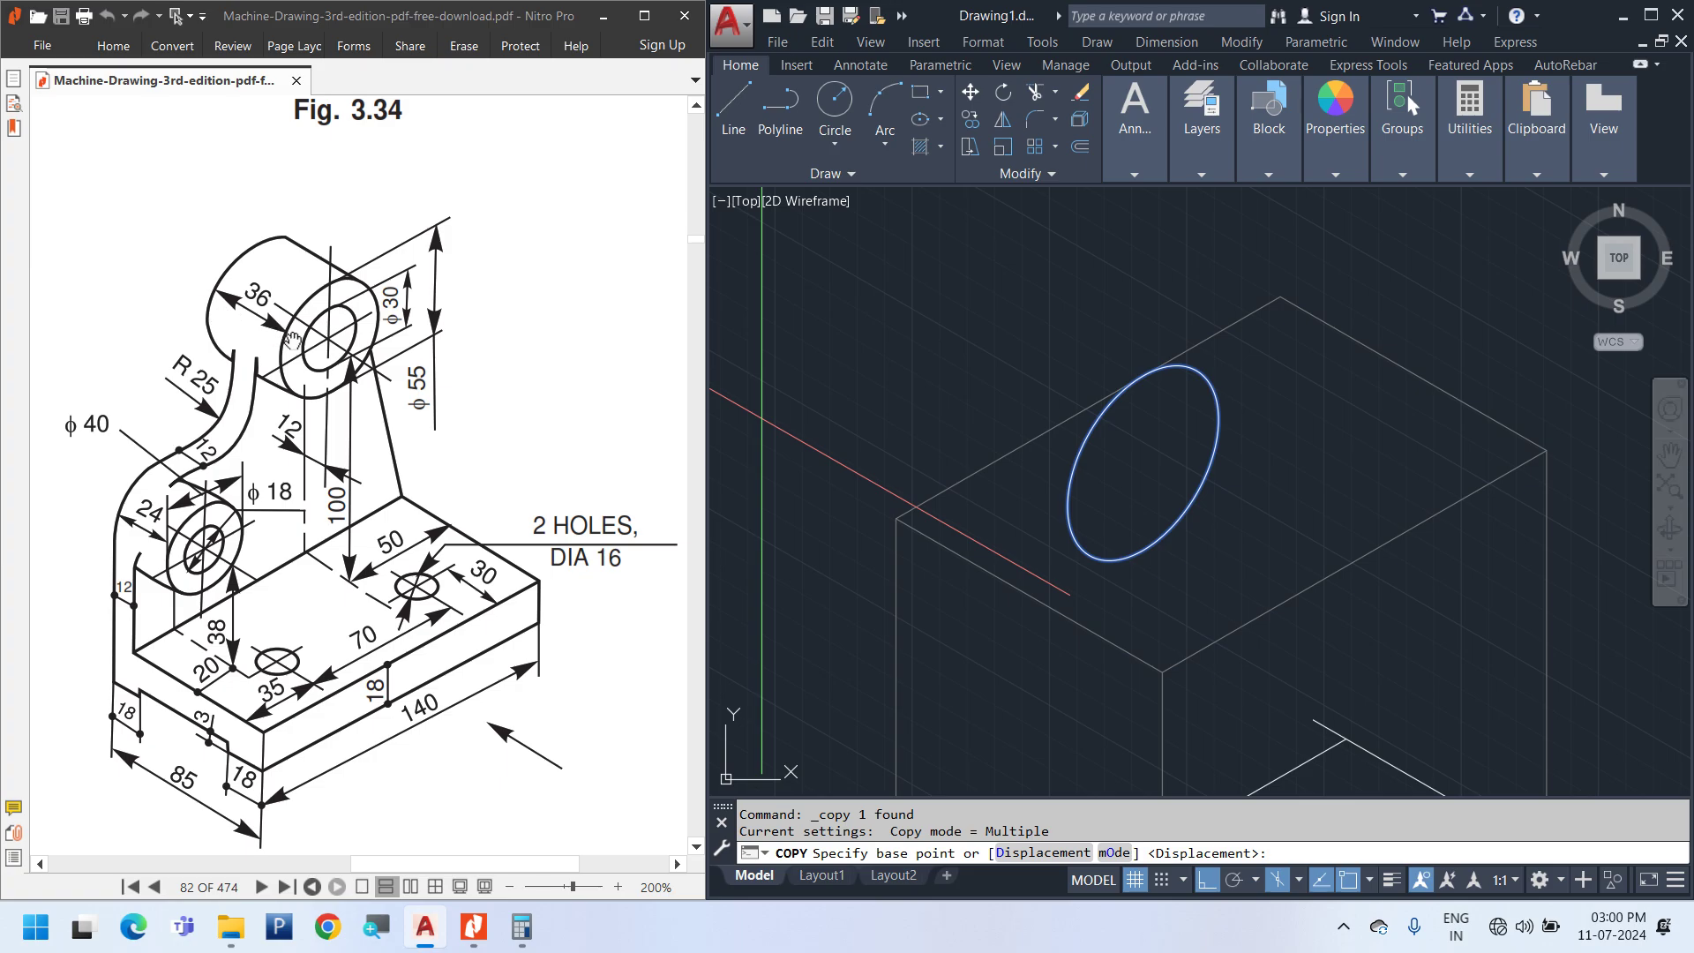
click(1143, 463)
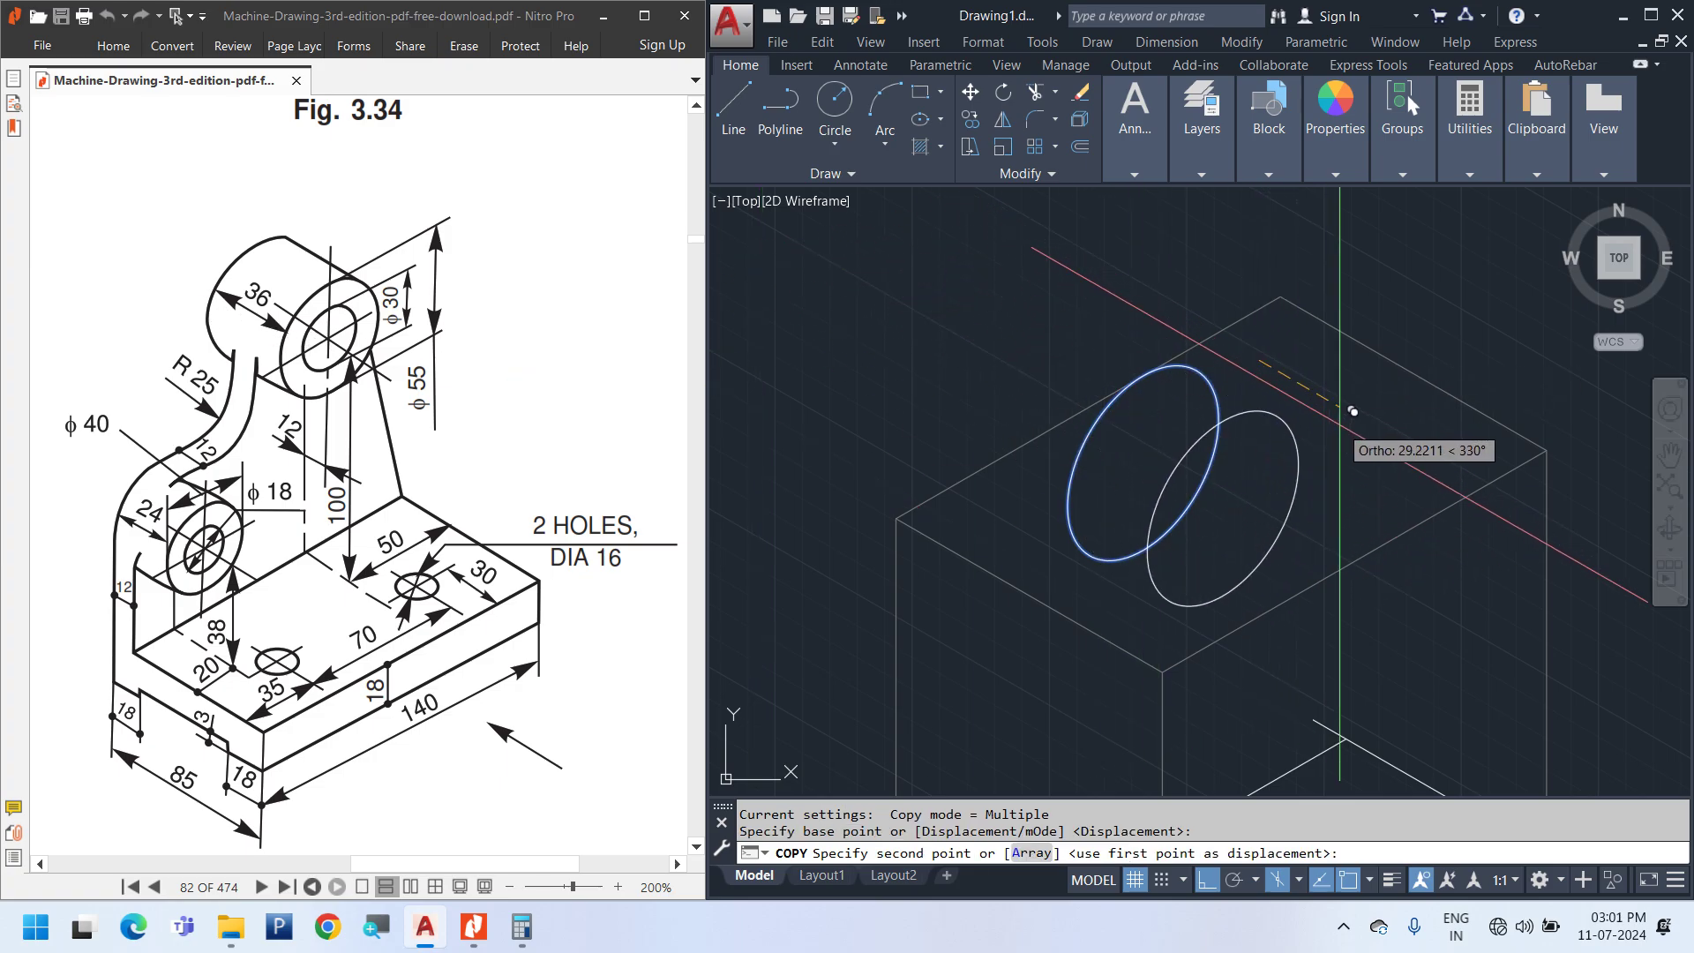
text(36)
key(Return)
key(Escape)
Draw the upper and lower tangent lines joining the two large isocircles to form the cylinder's sides
middle_drag(1261, 542, 1125, 520)
text(L)
key(Return)
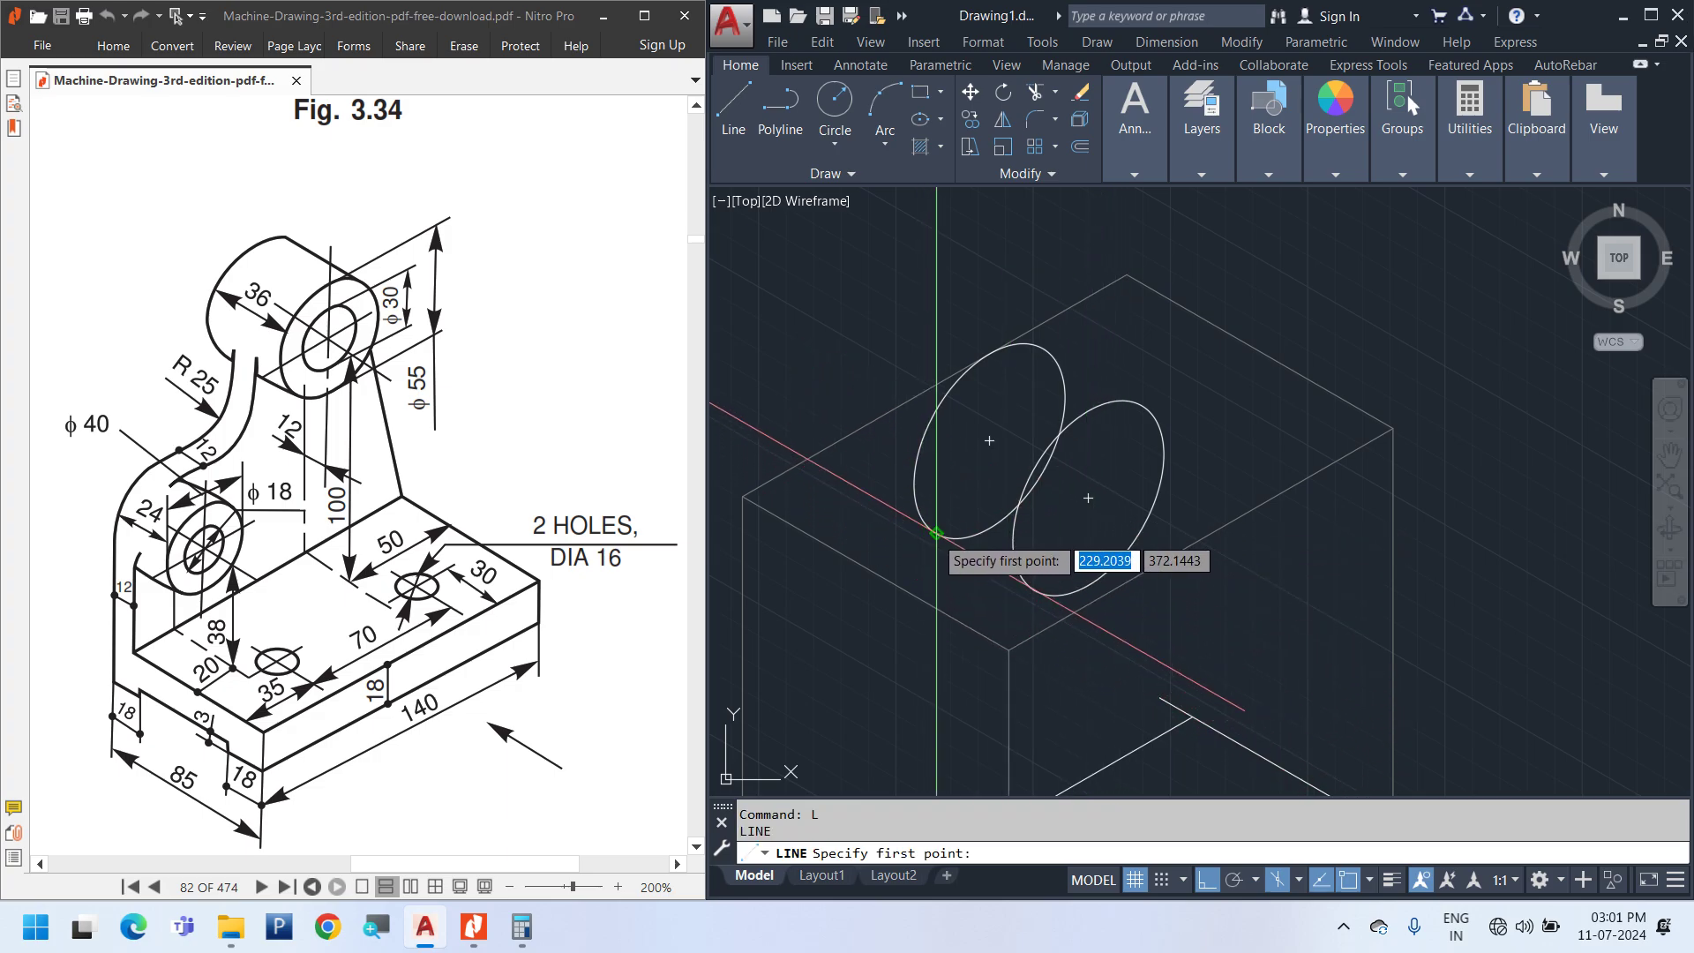
click(935, 532)
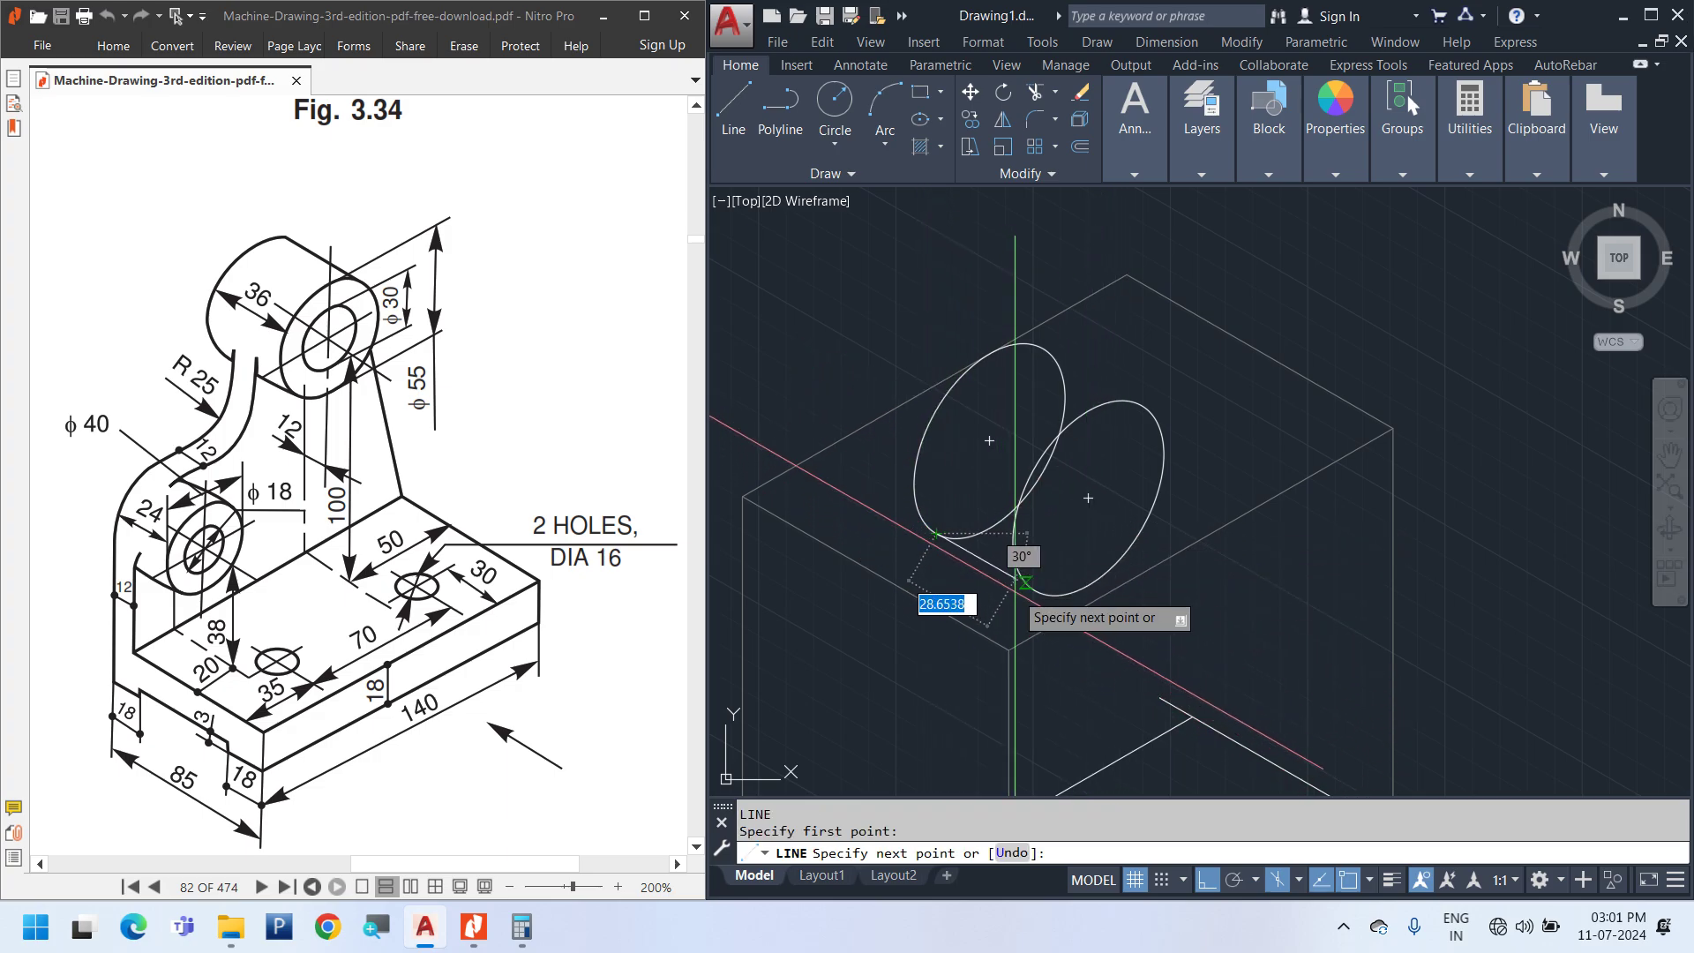
click(1030, 588)
key(Escape)
key(Return)
click(1024, 344)
click(1137, 402)
key(Escape)
Trim the hidden part of the rear isocircle, using the two tangent lines as cutting edges
text(tr)
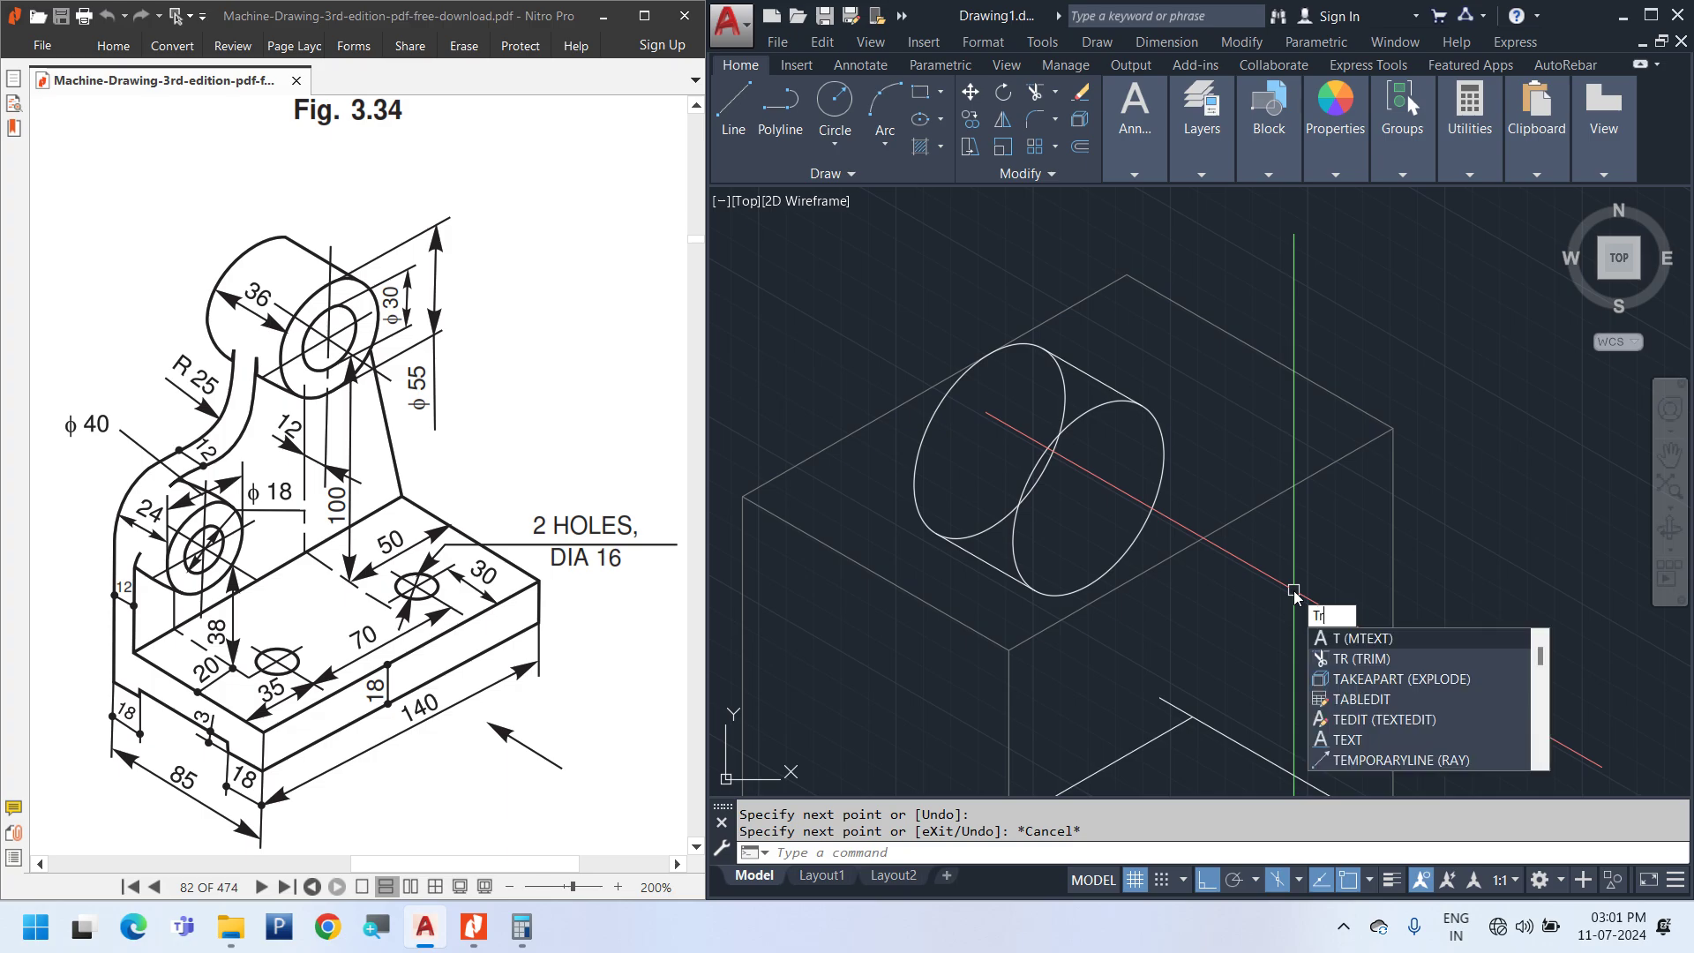
key(Return)
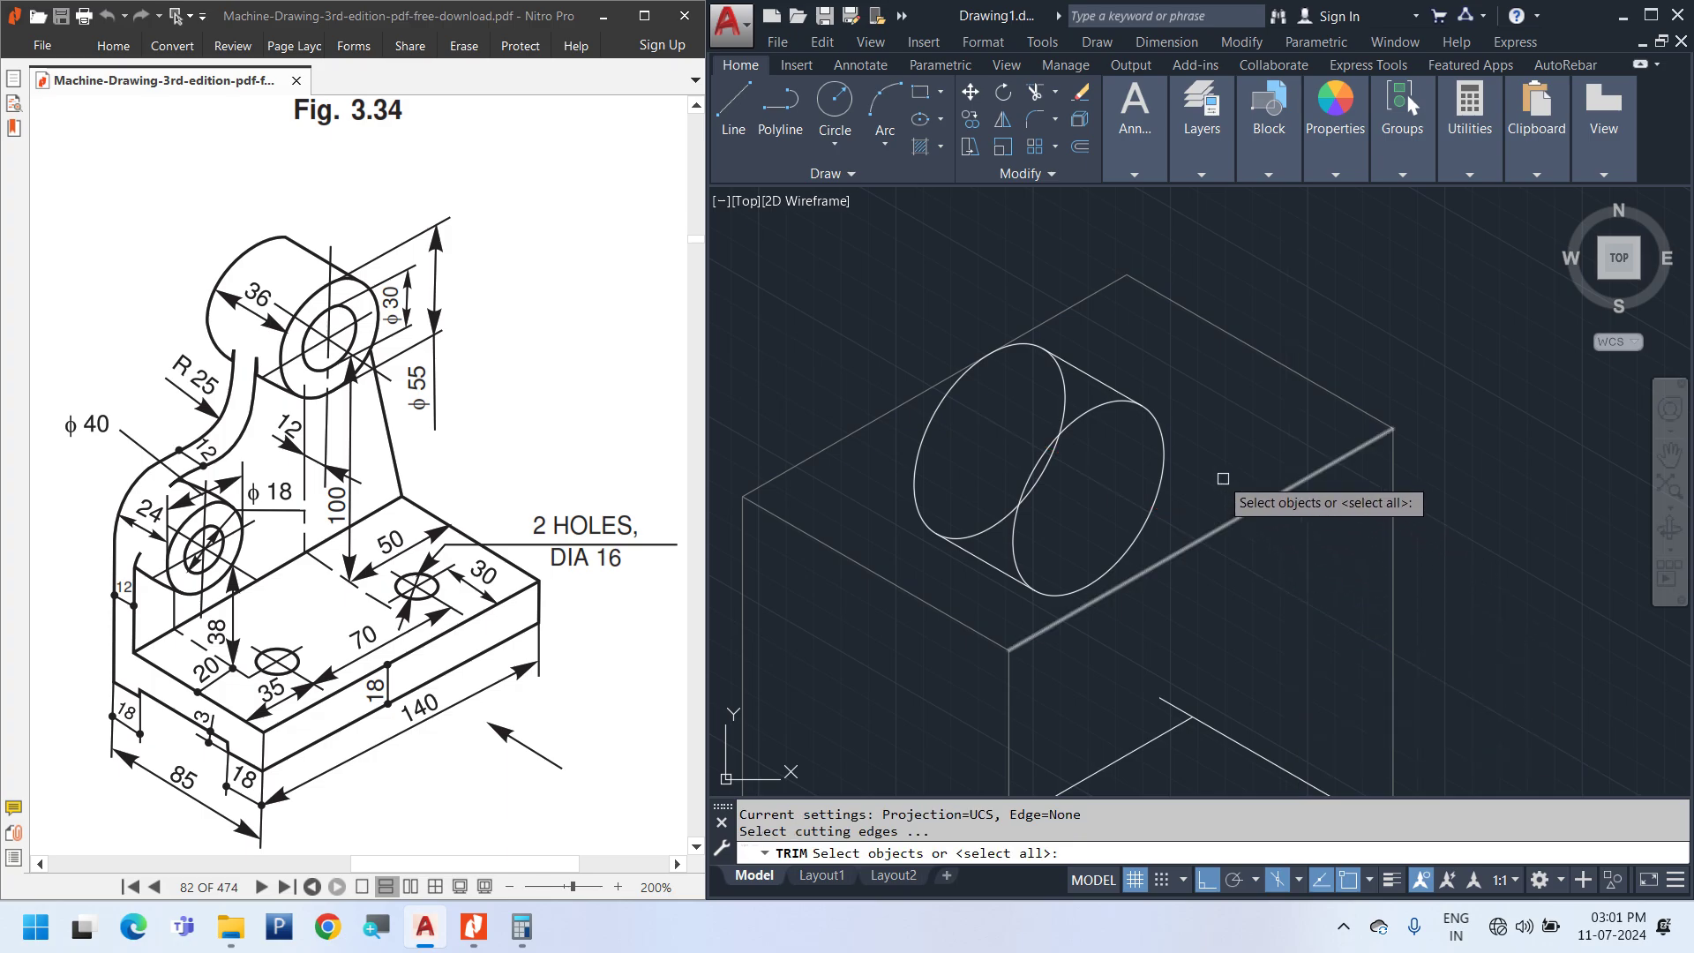
click(1095, 376)
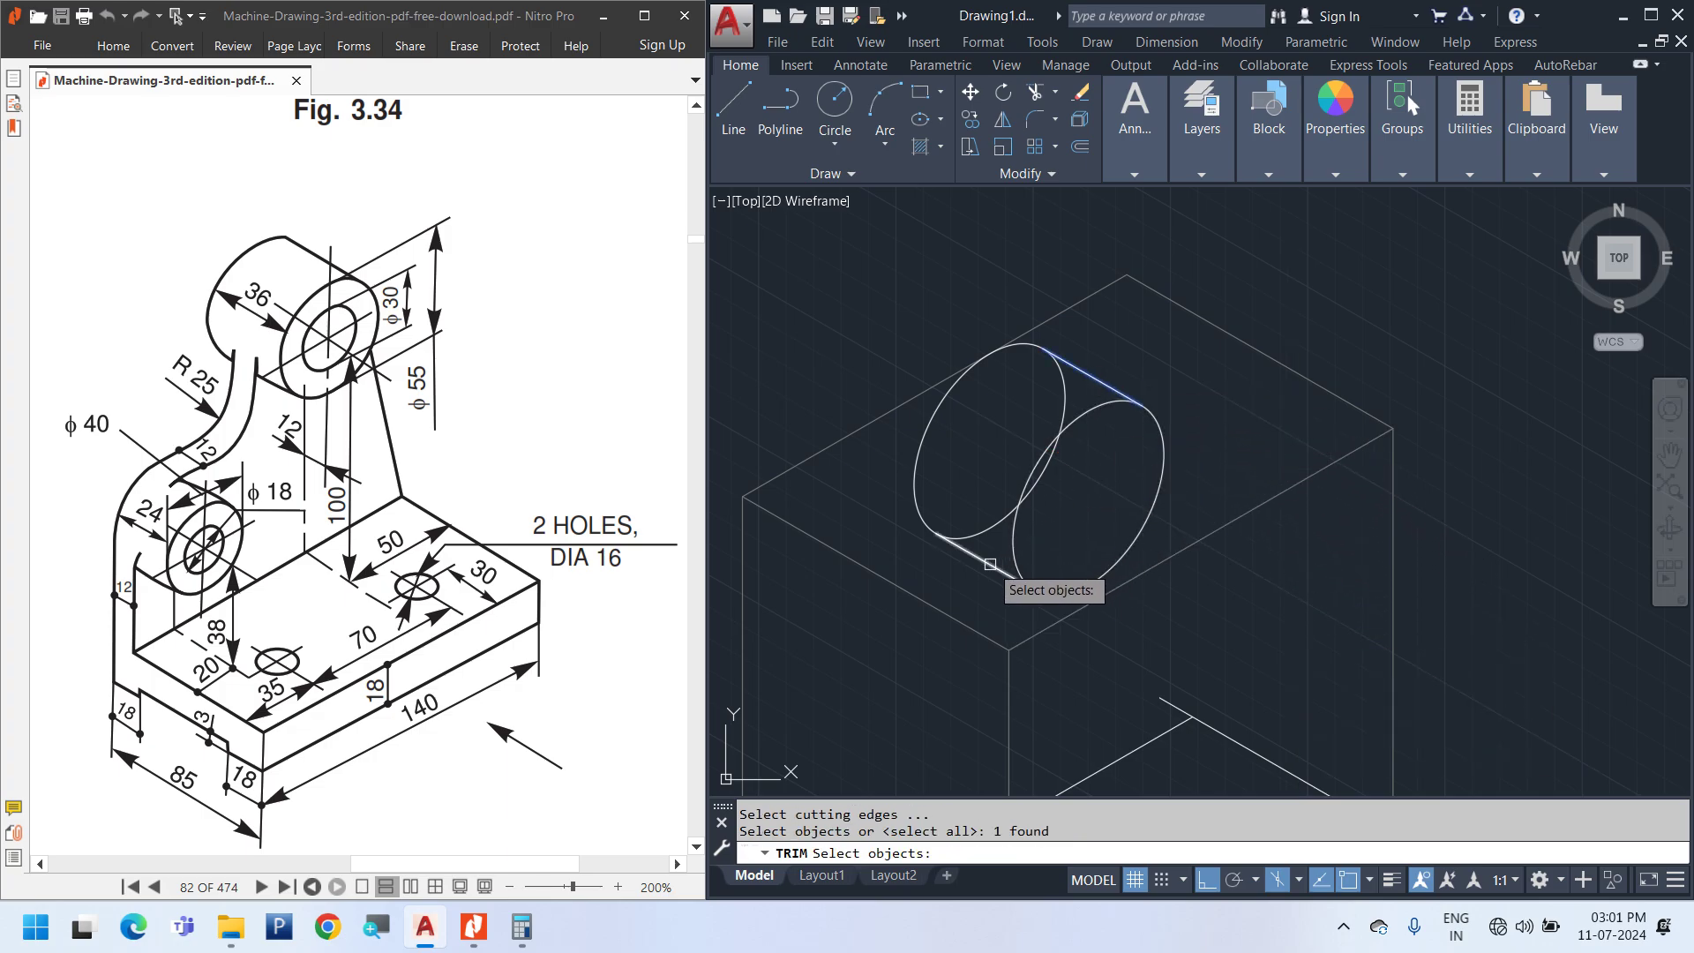
click(1014, 578)
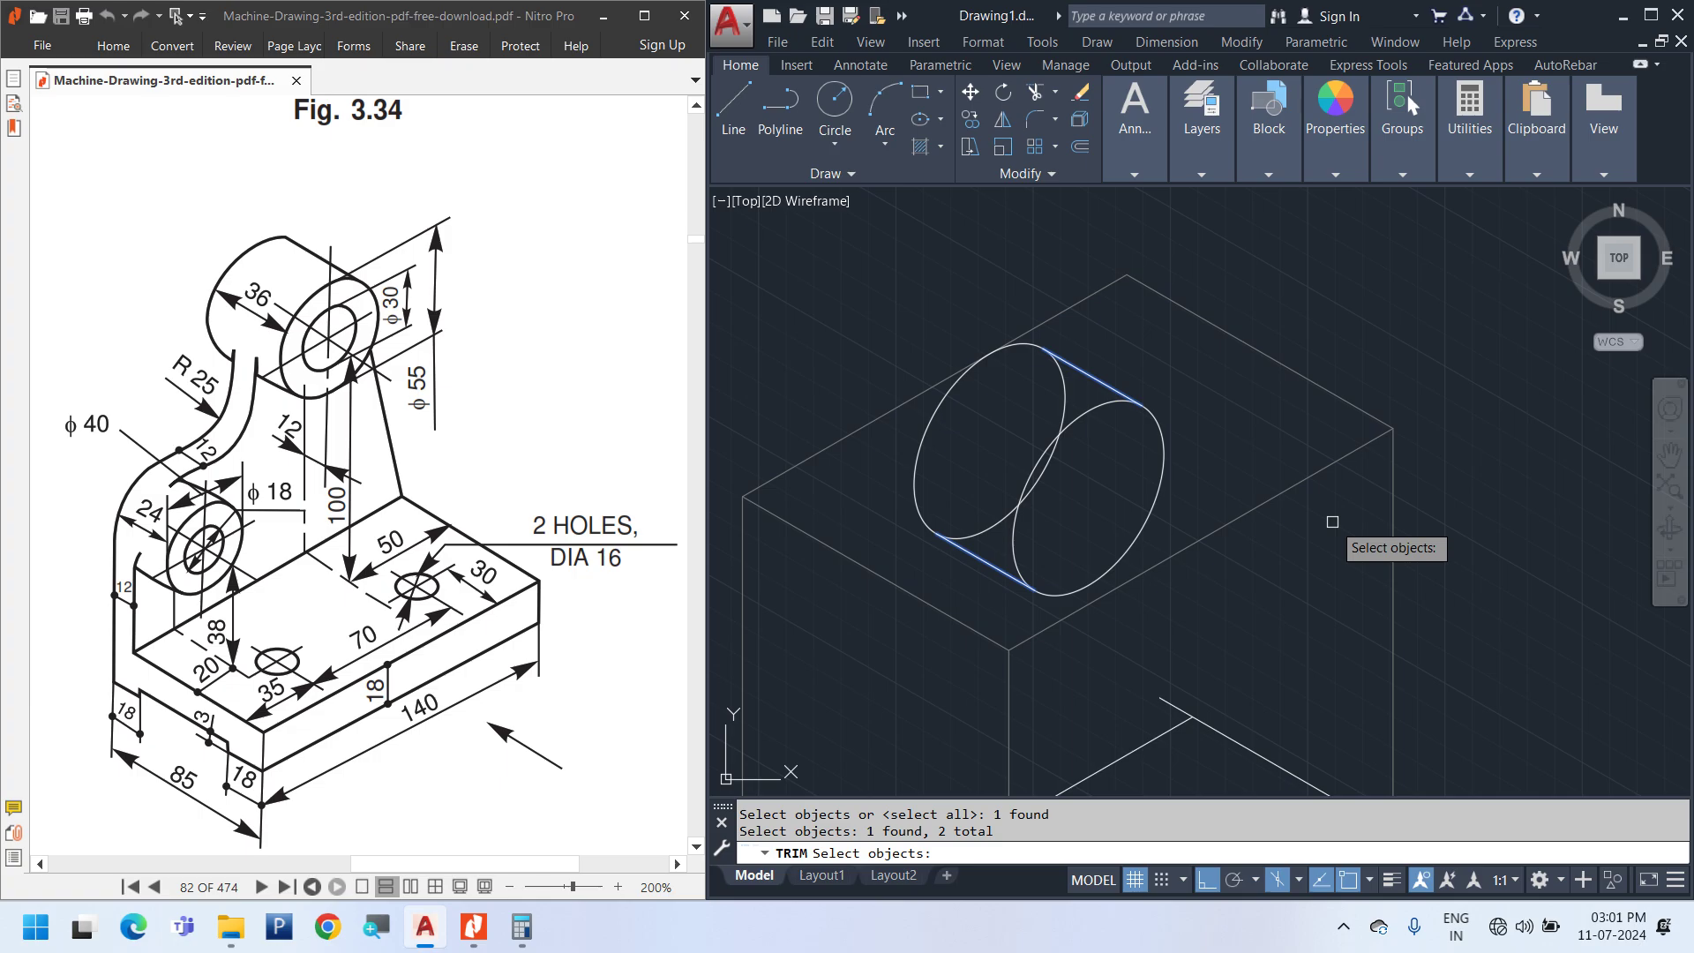
key(Return)
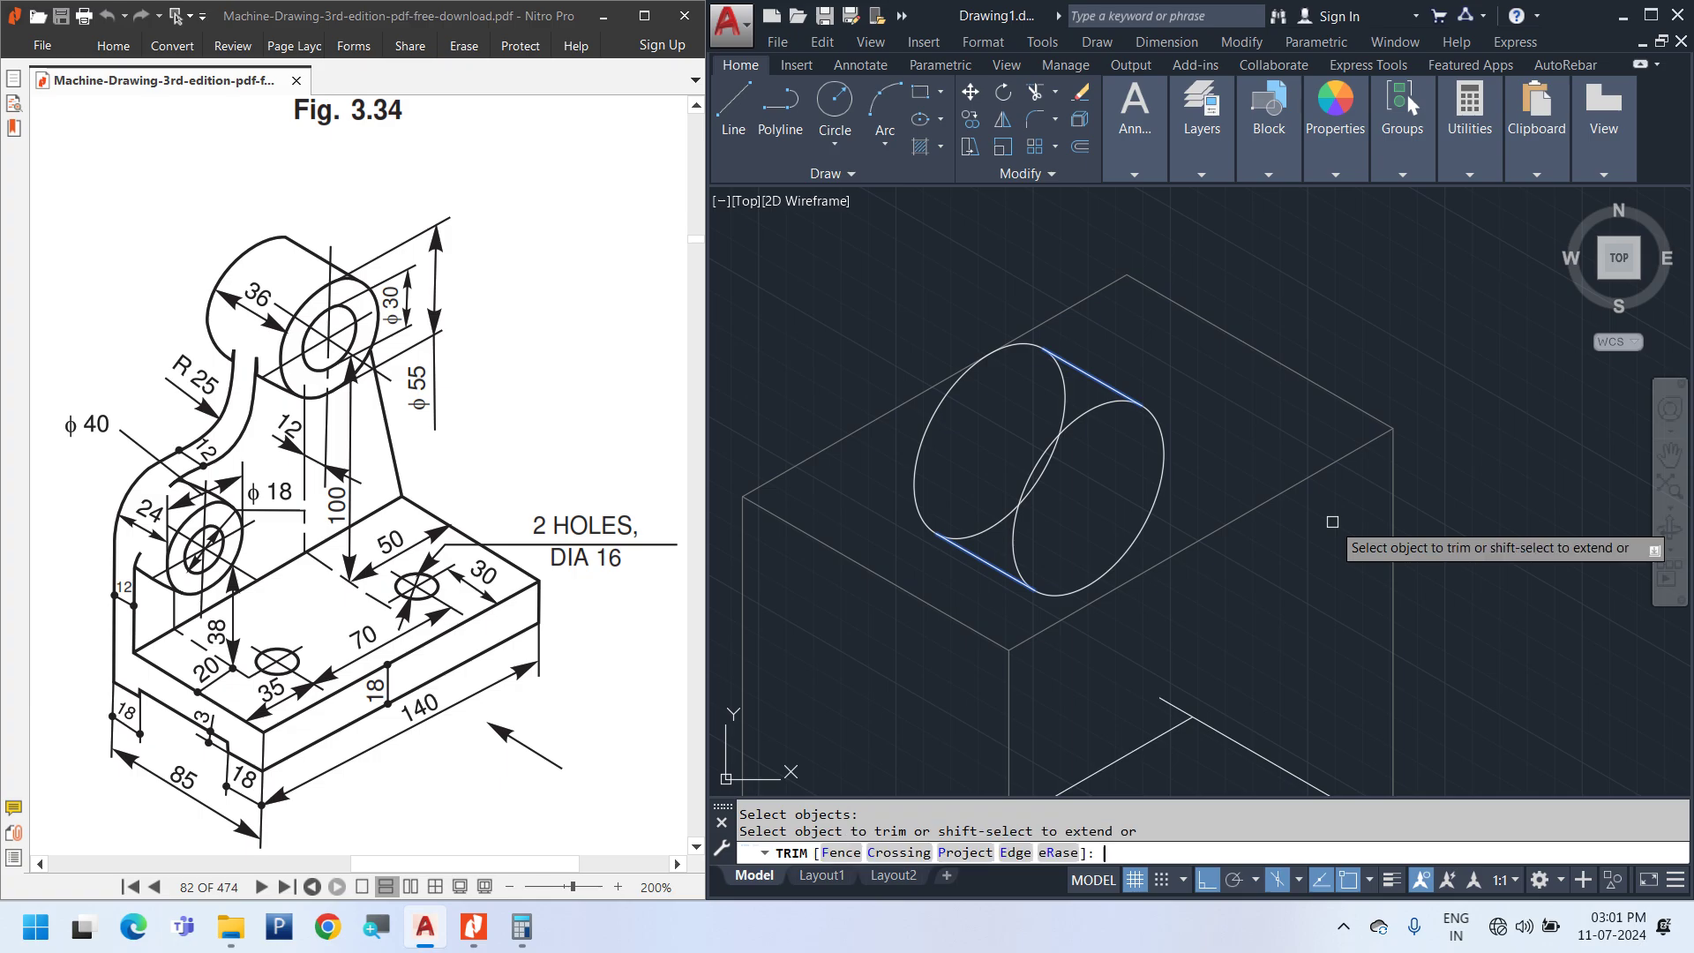
click(1071, 389)
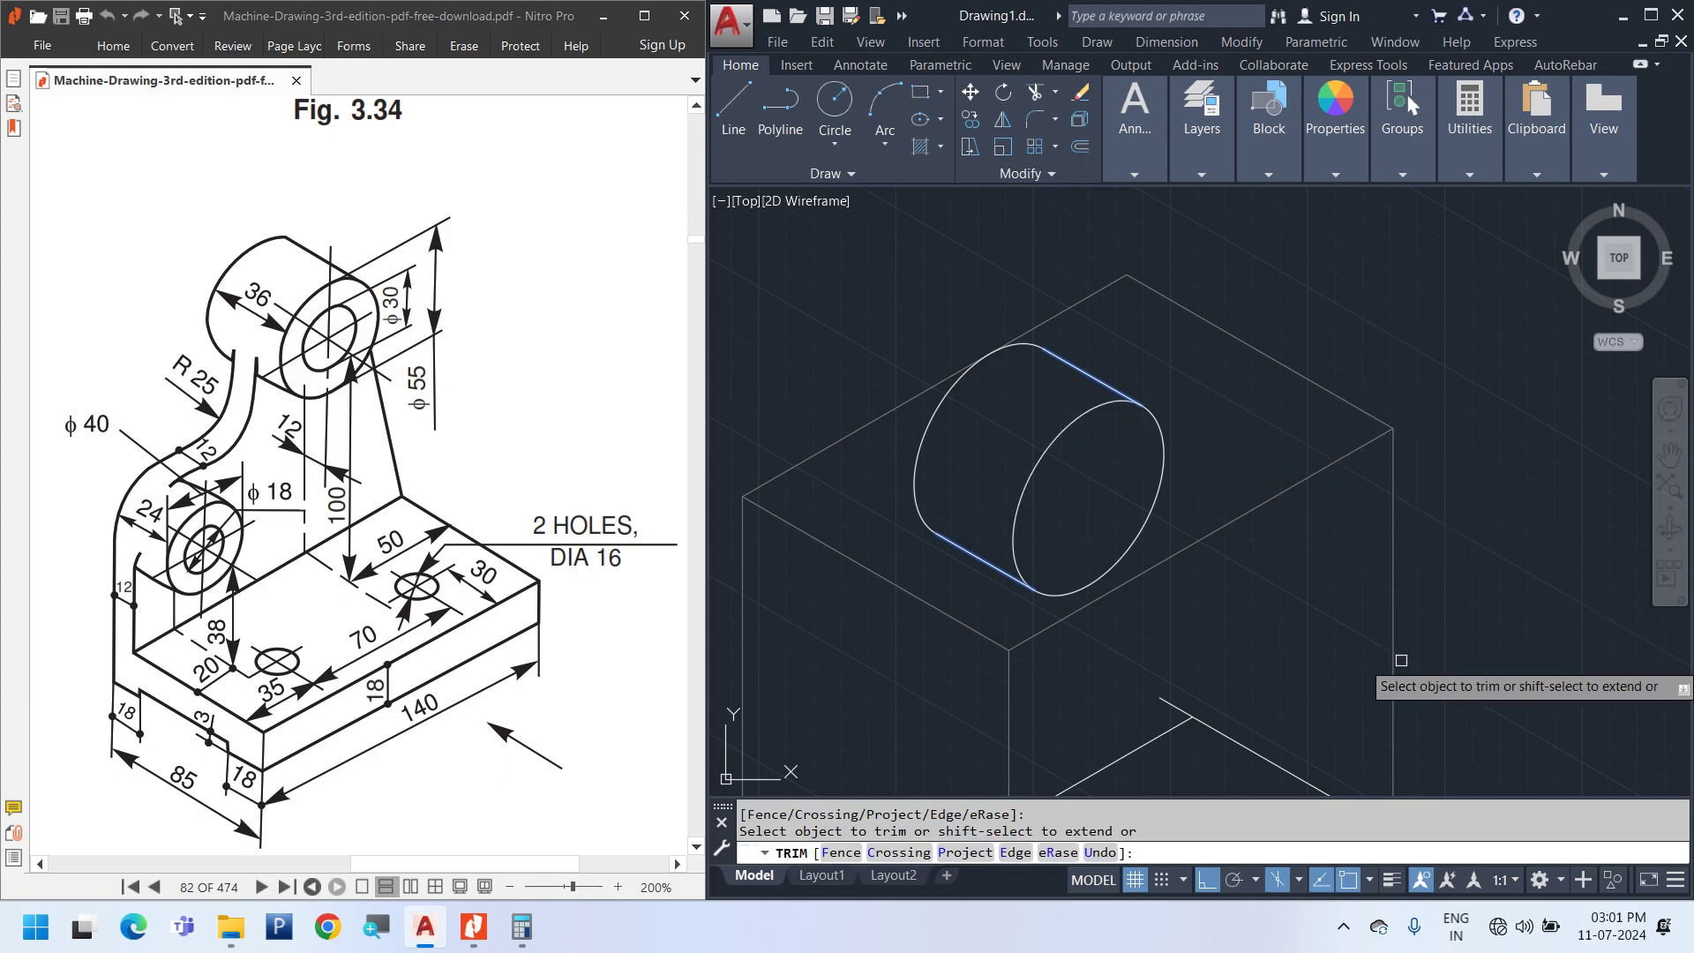
key(Escape)
Draw a right-isoplane isocircle of radius 15 centred on the cylinder's front face for the bore
middle_drag(1032, 660, 1122, 617)
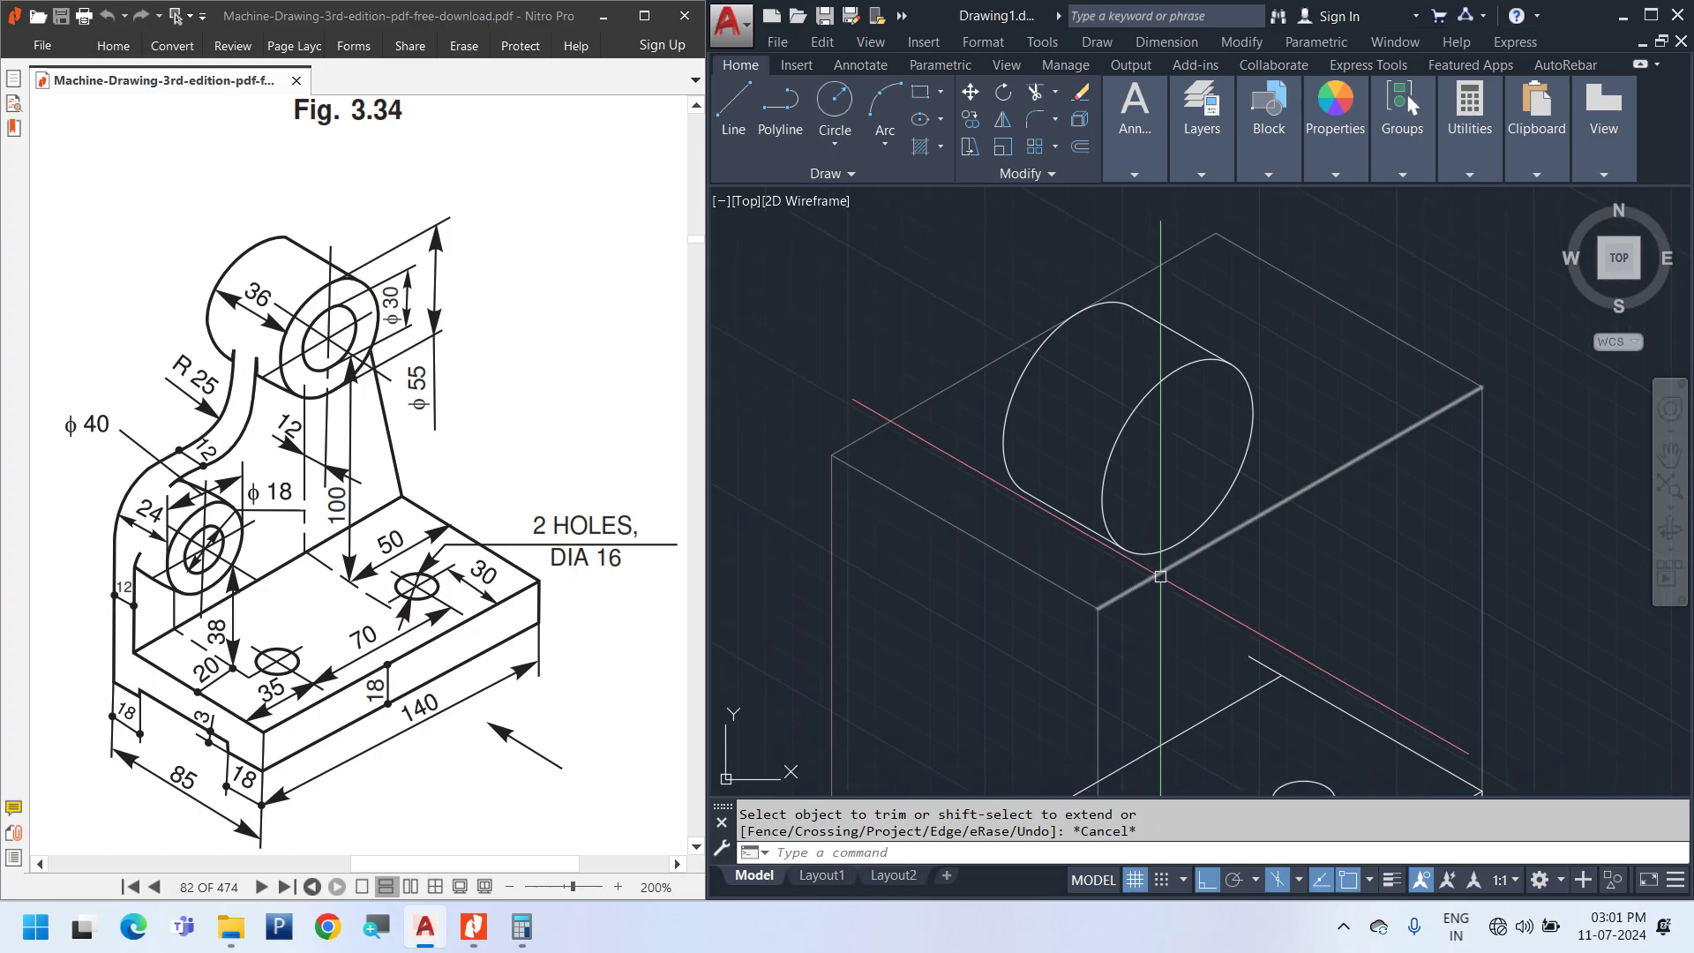
text(el)
key(Return)
text(i)
key(Return)
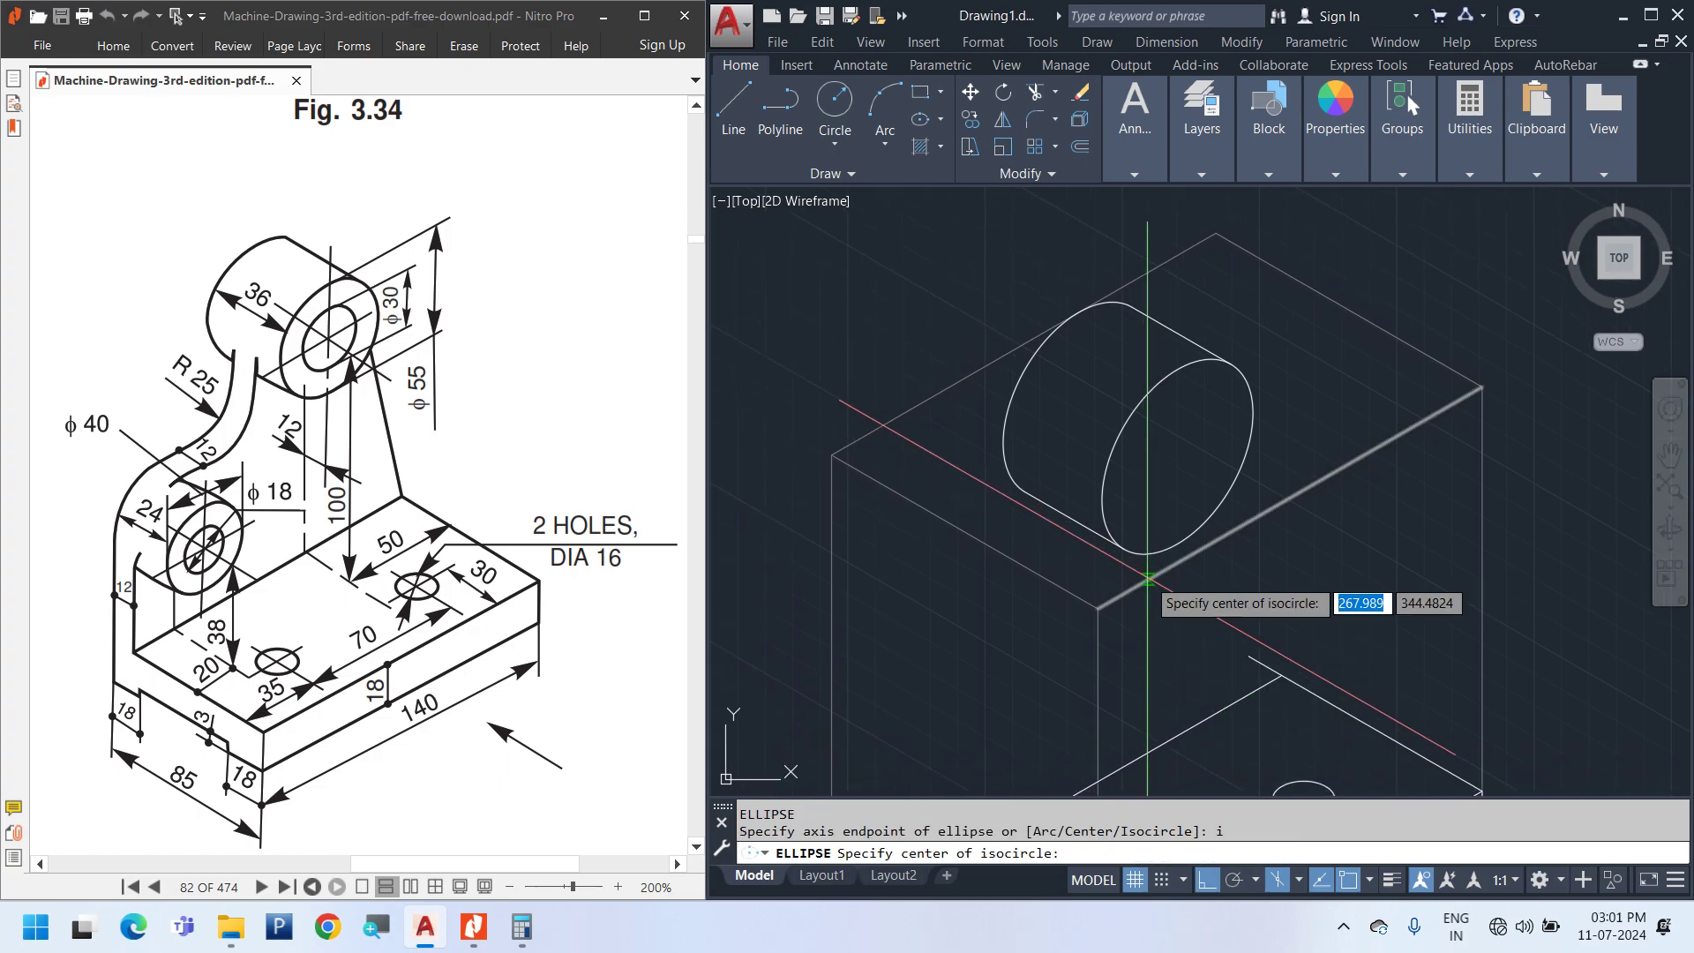
click(1178, 456)
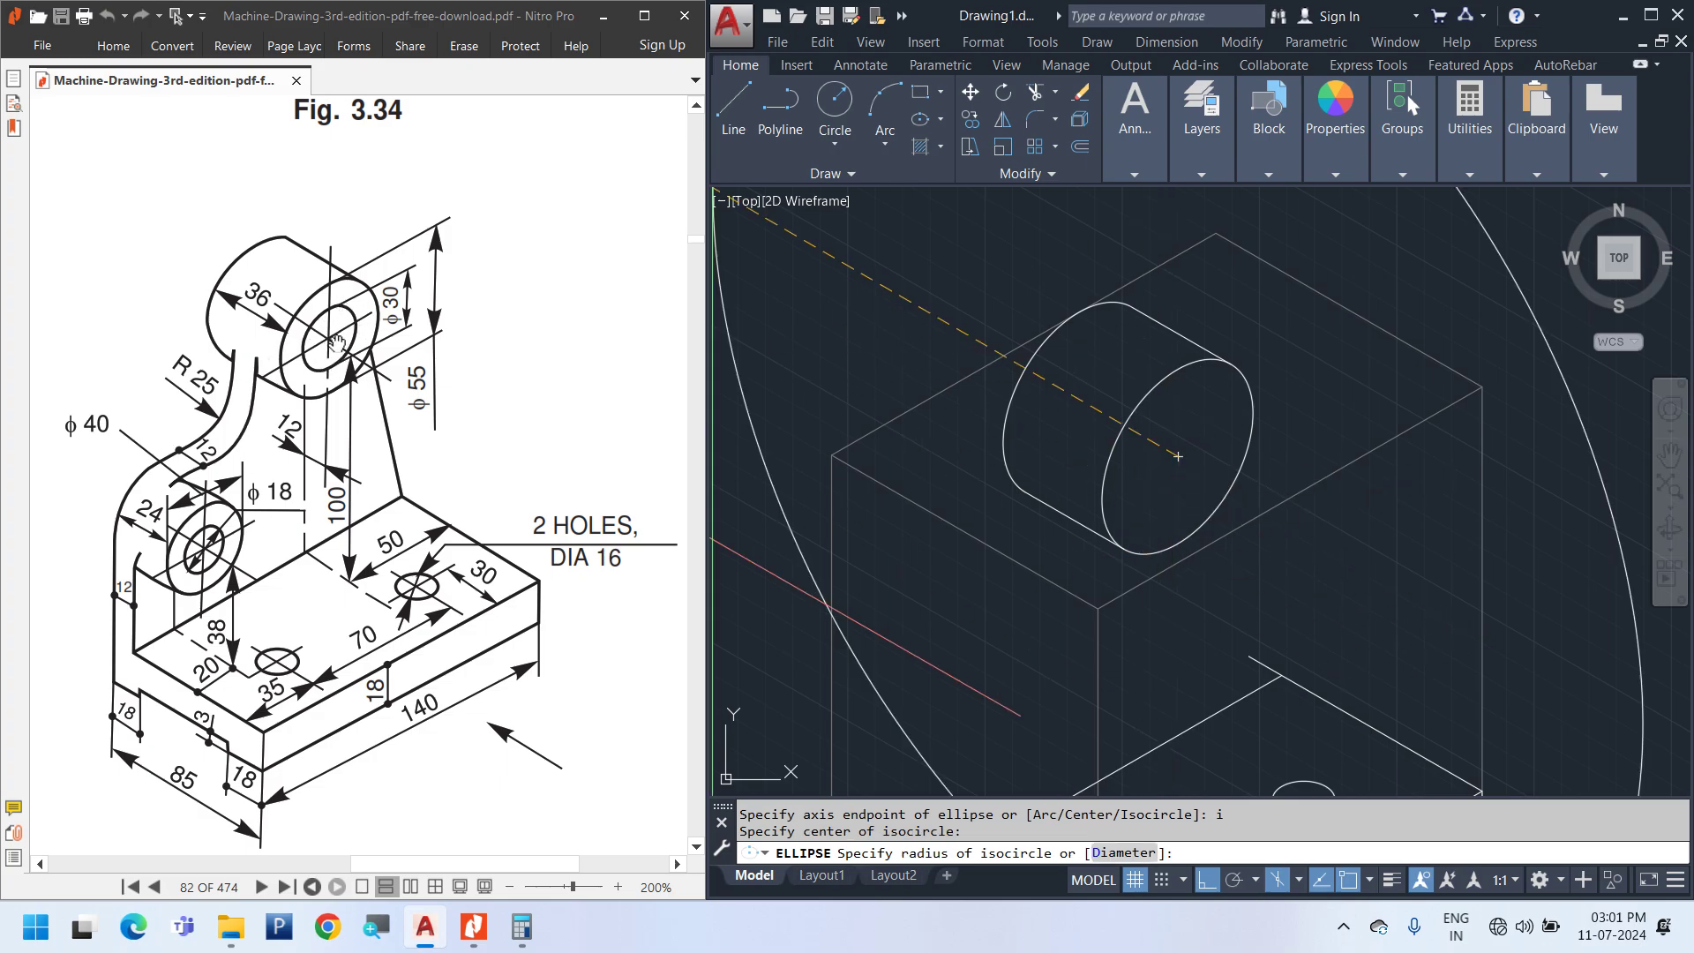
key(F5)
key(F5)
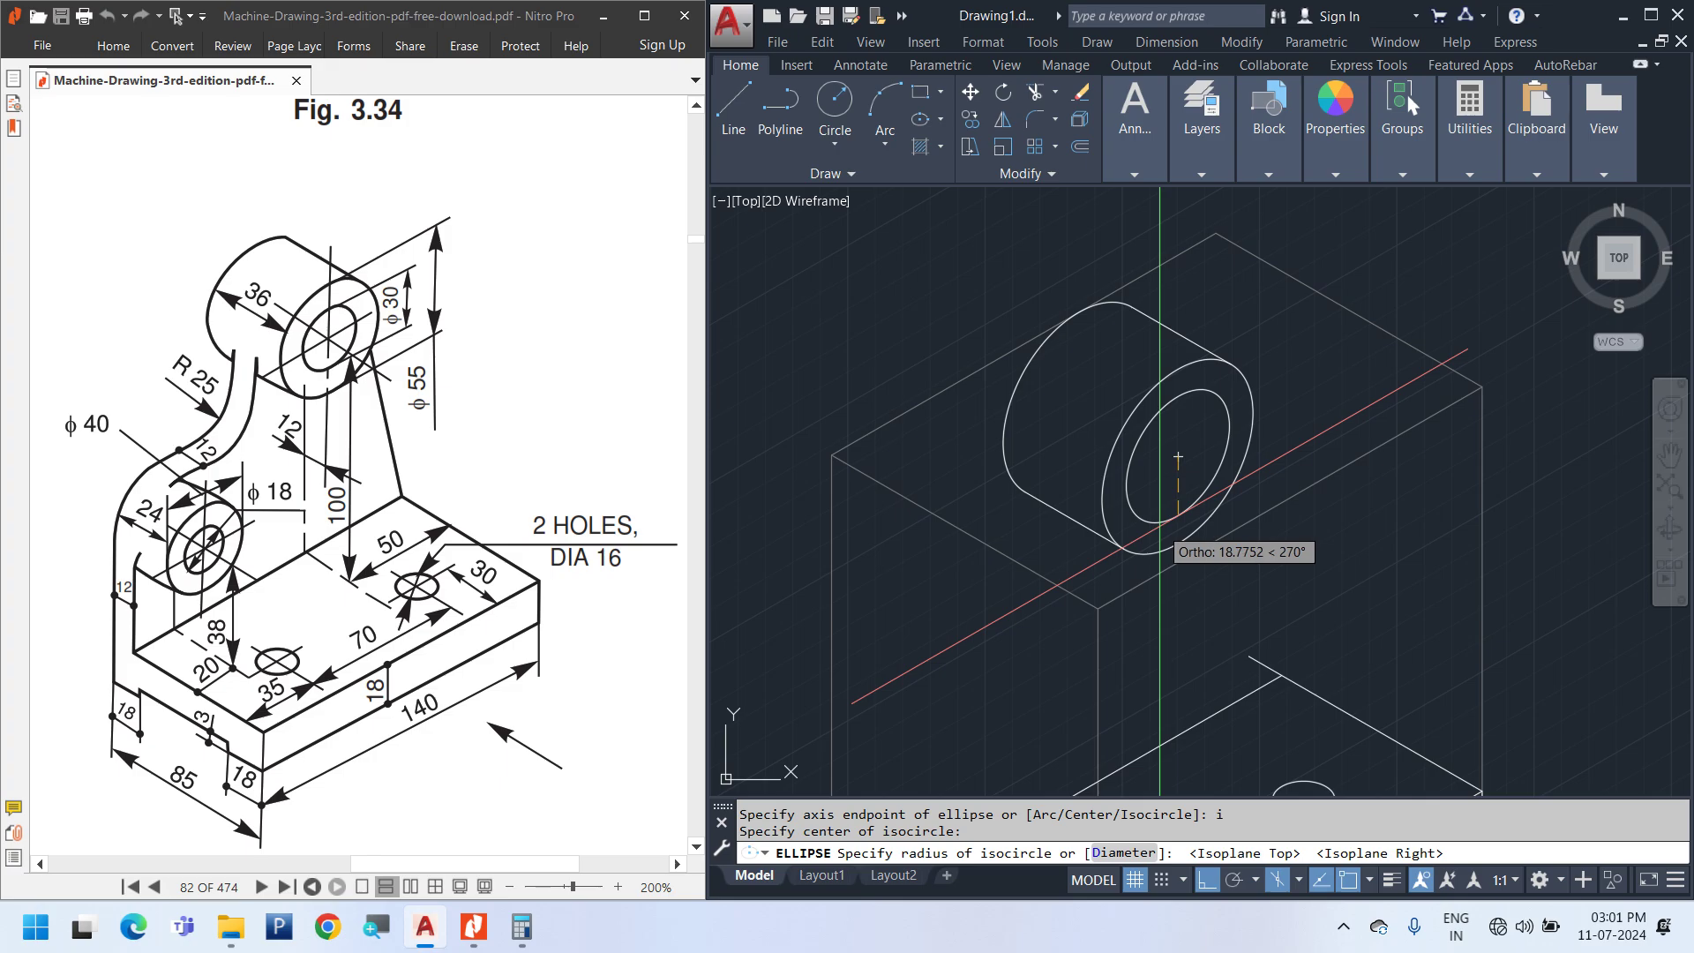
text(15)
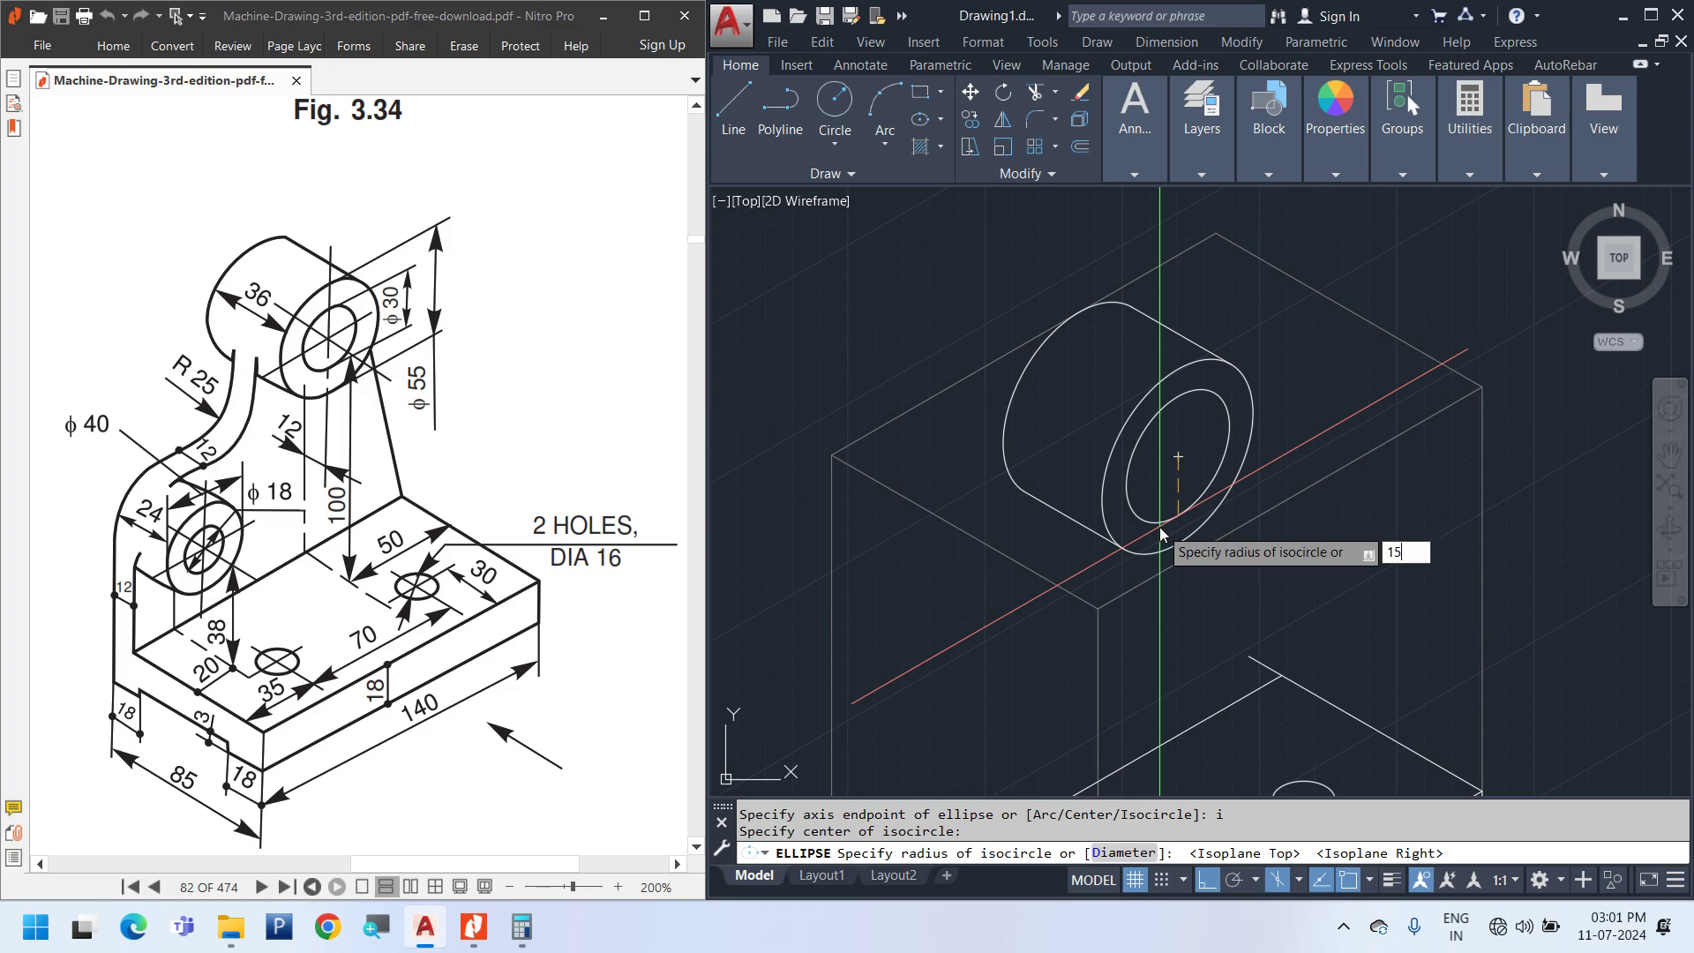
key(Return)
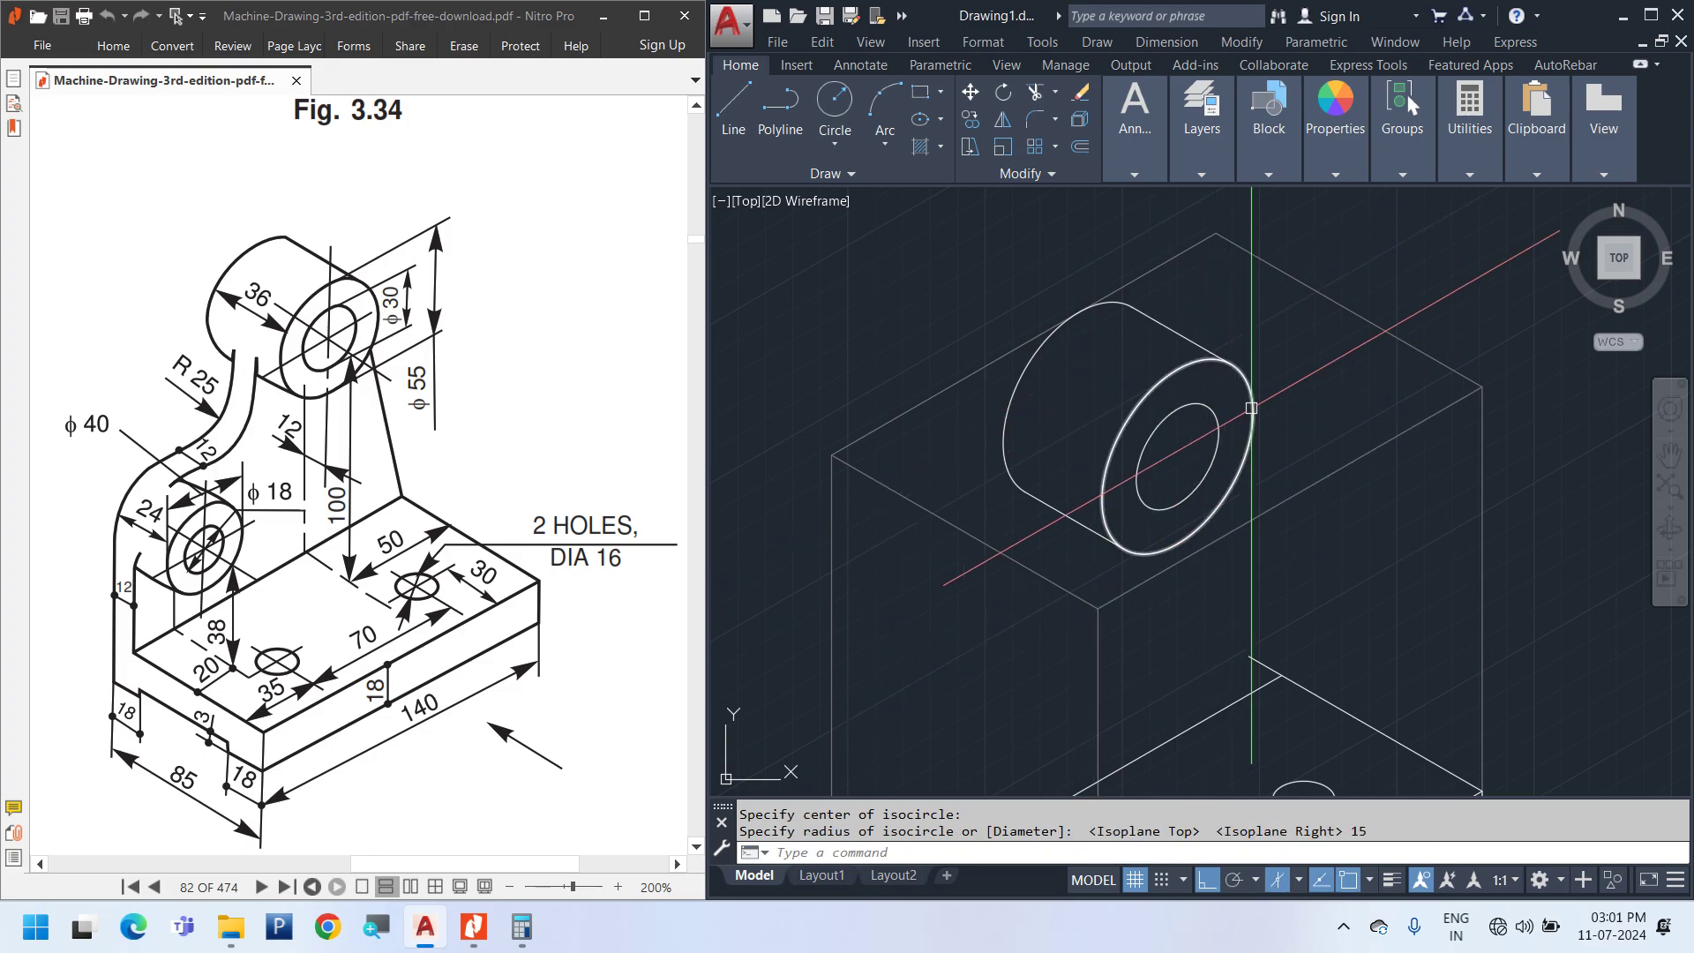
Draw a line 38 straight up from the base's outer rear-left top corner, continued 20 at 30°
scroll(1246, 401, down, 2)
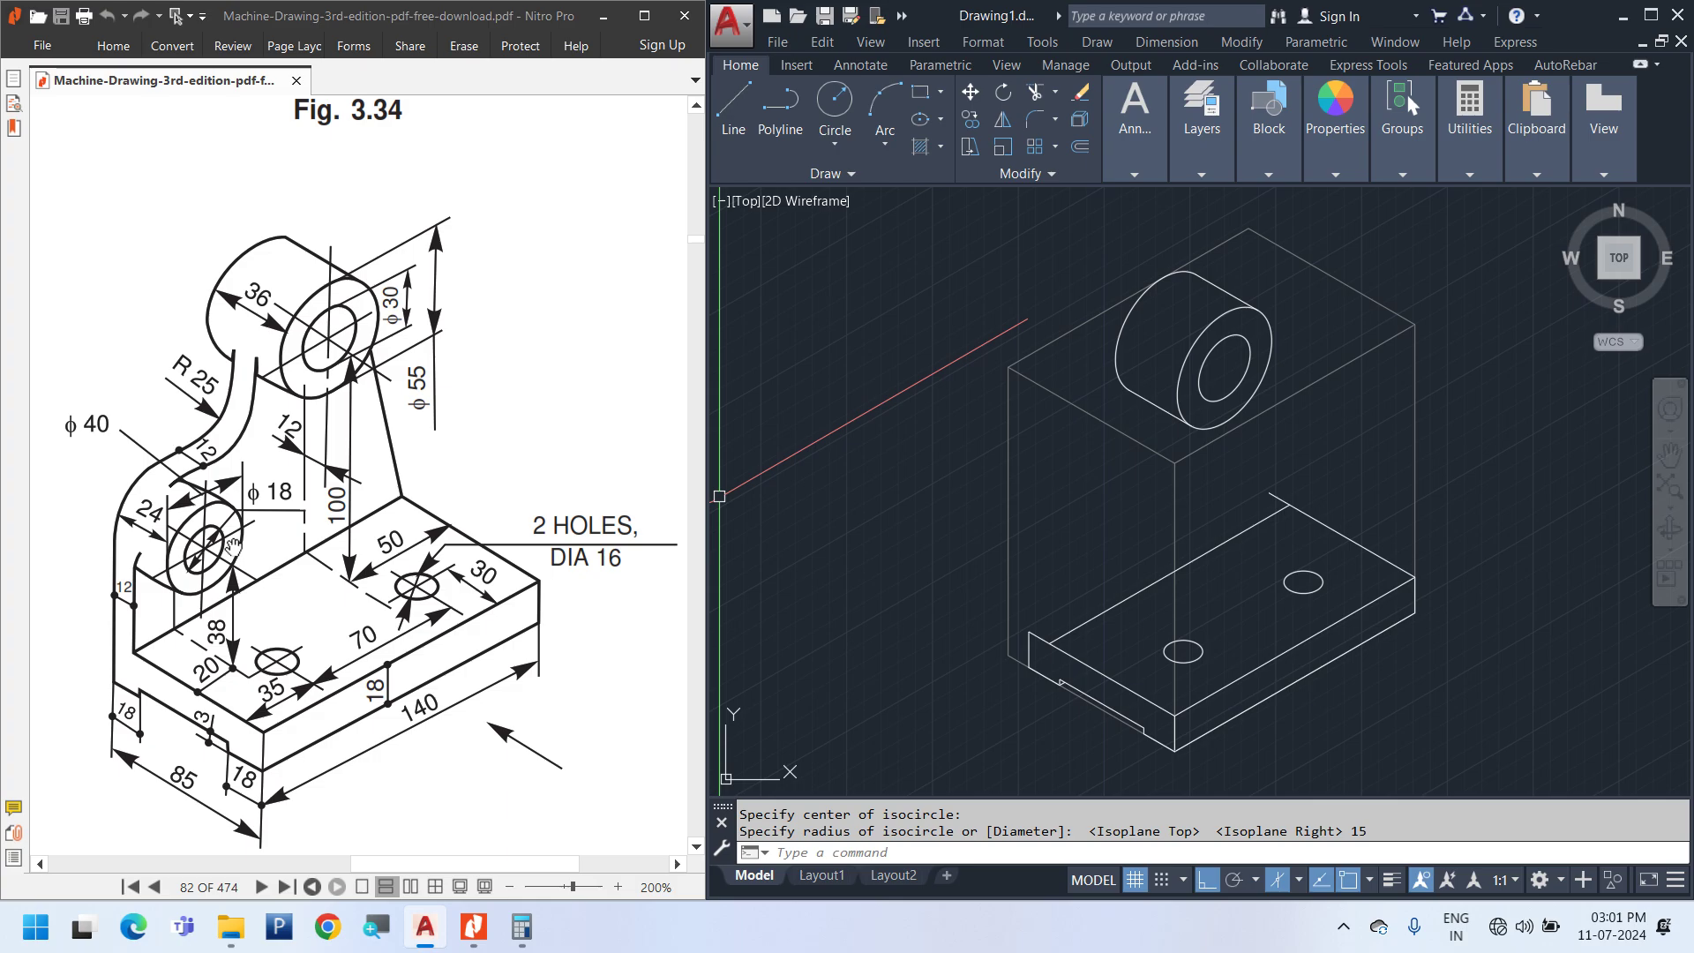
scroll(1052, 648, up, 2)
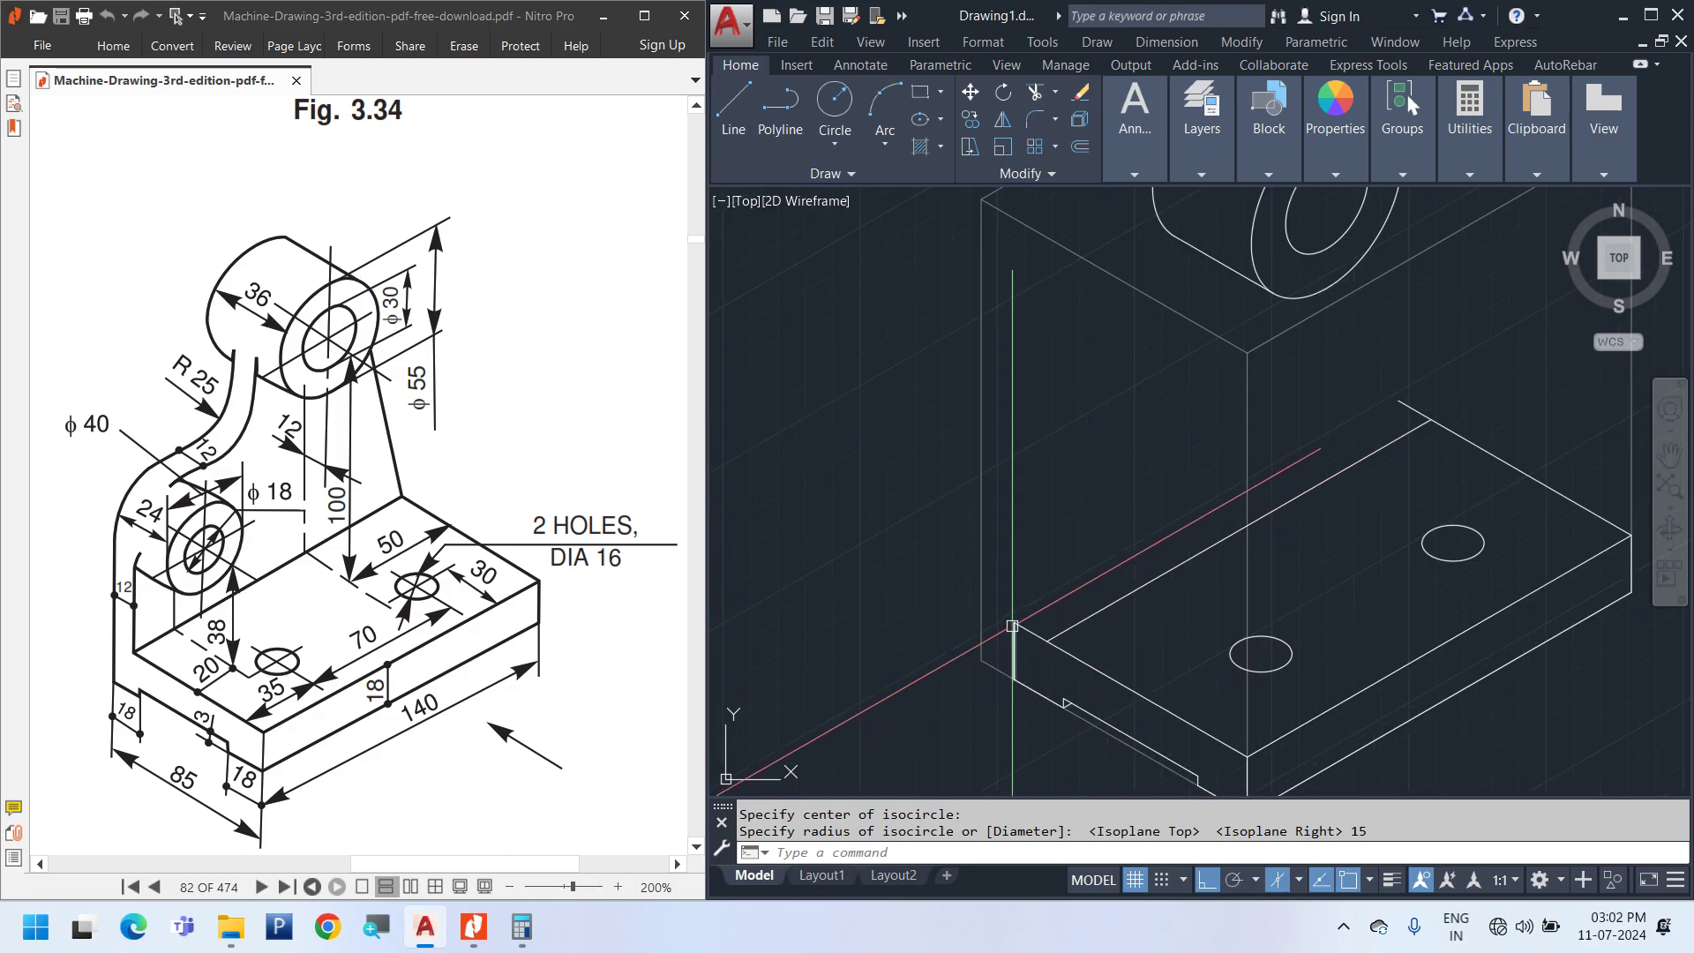
text(L)
key(Return)
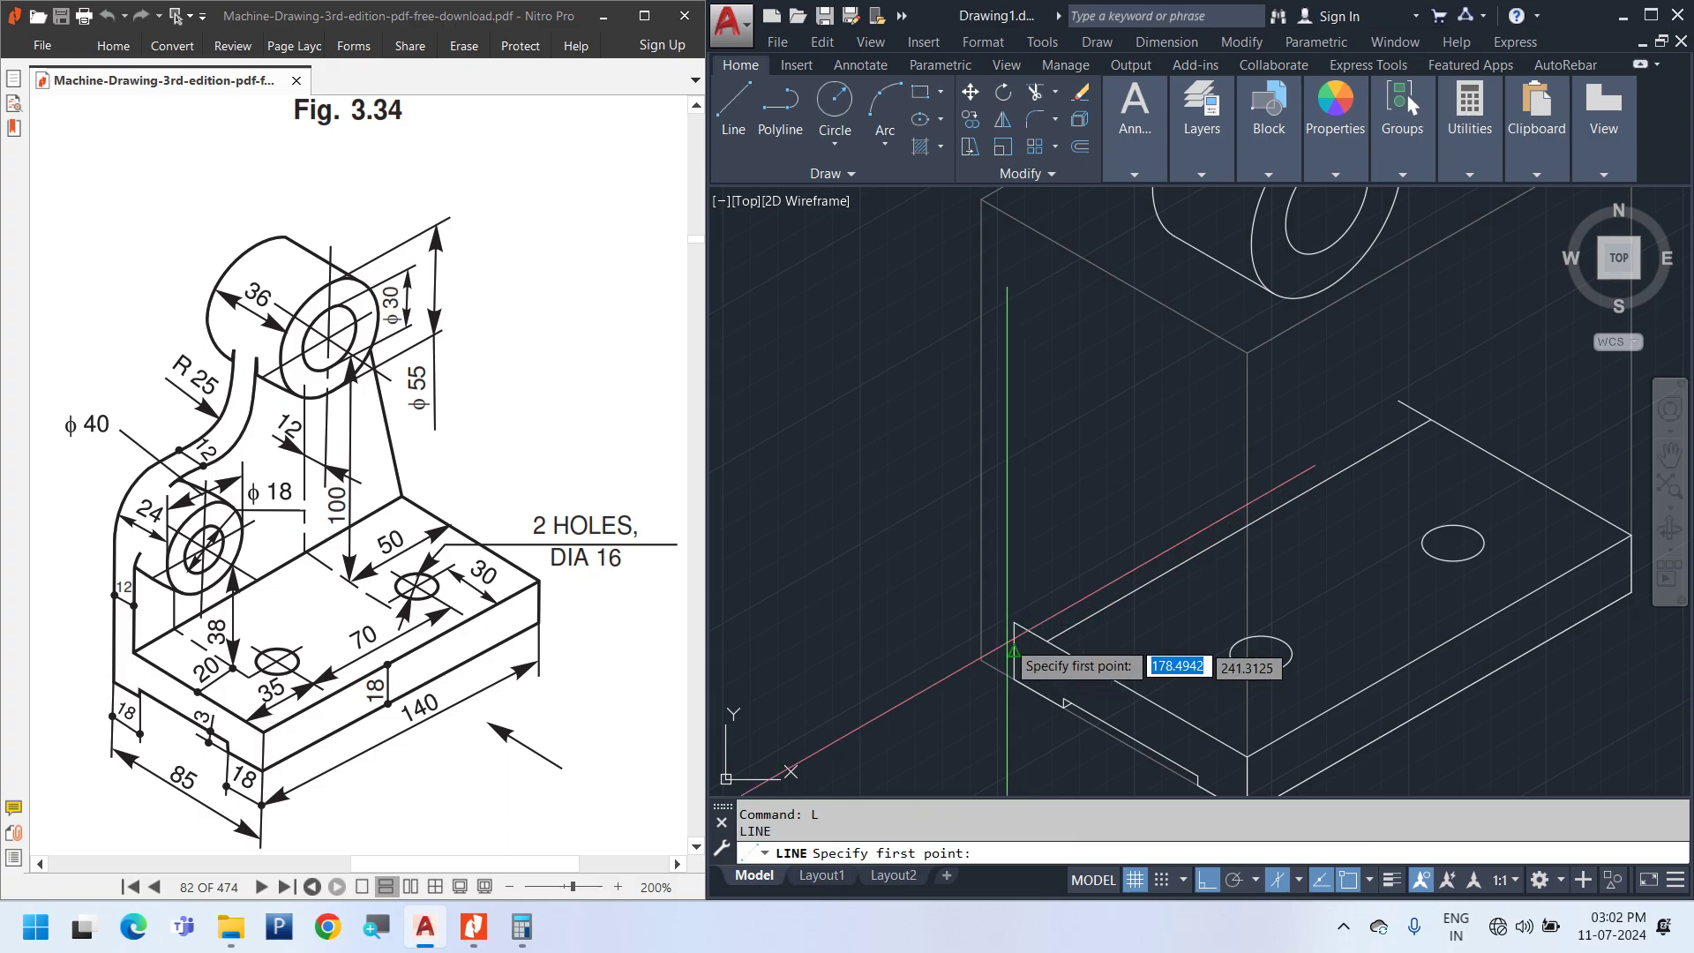
click(1013, 623)
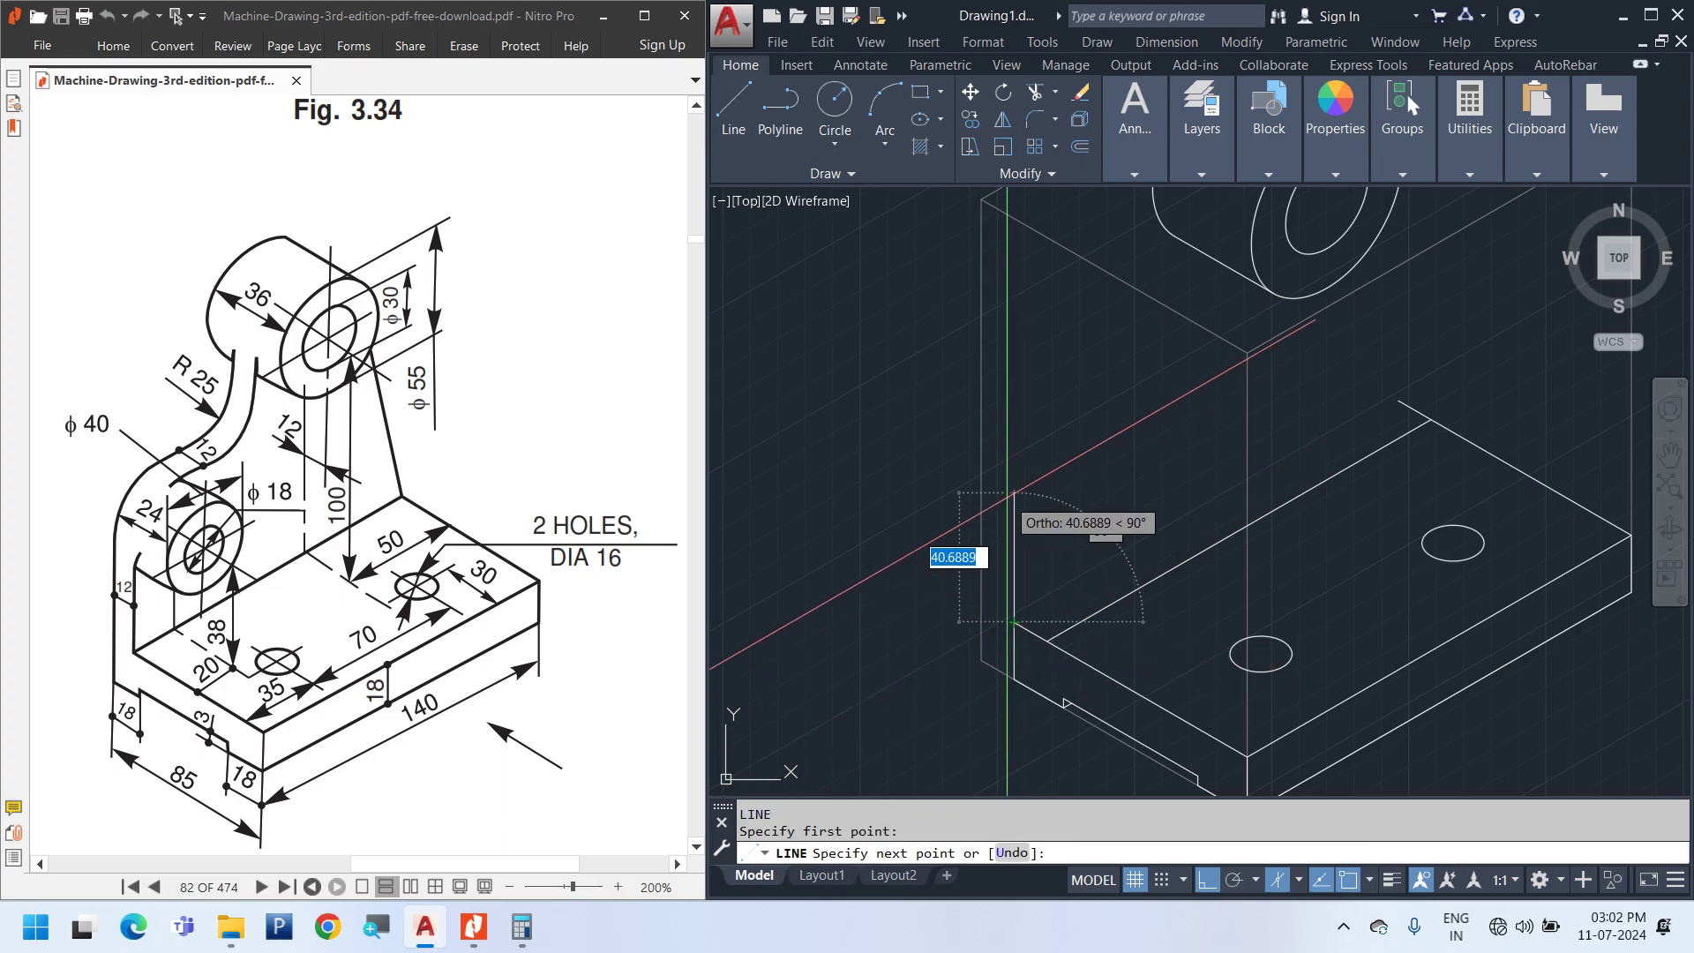
key(BackSpace)
text(38)
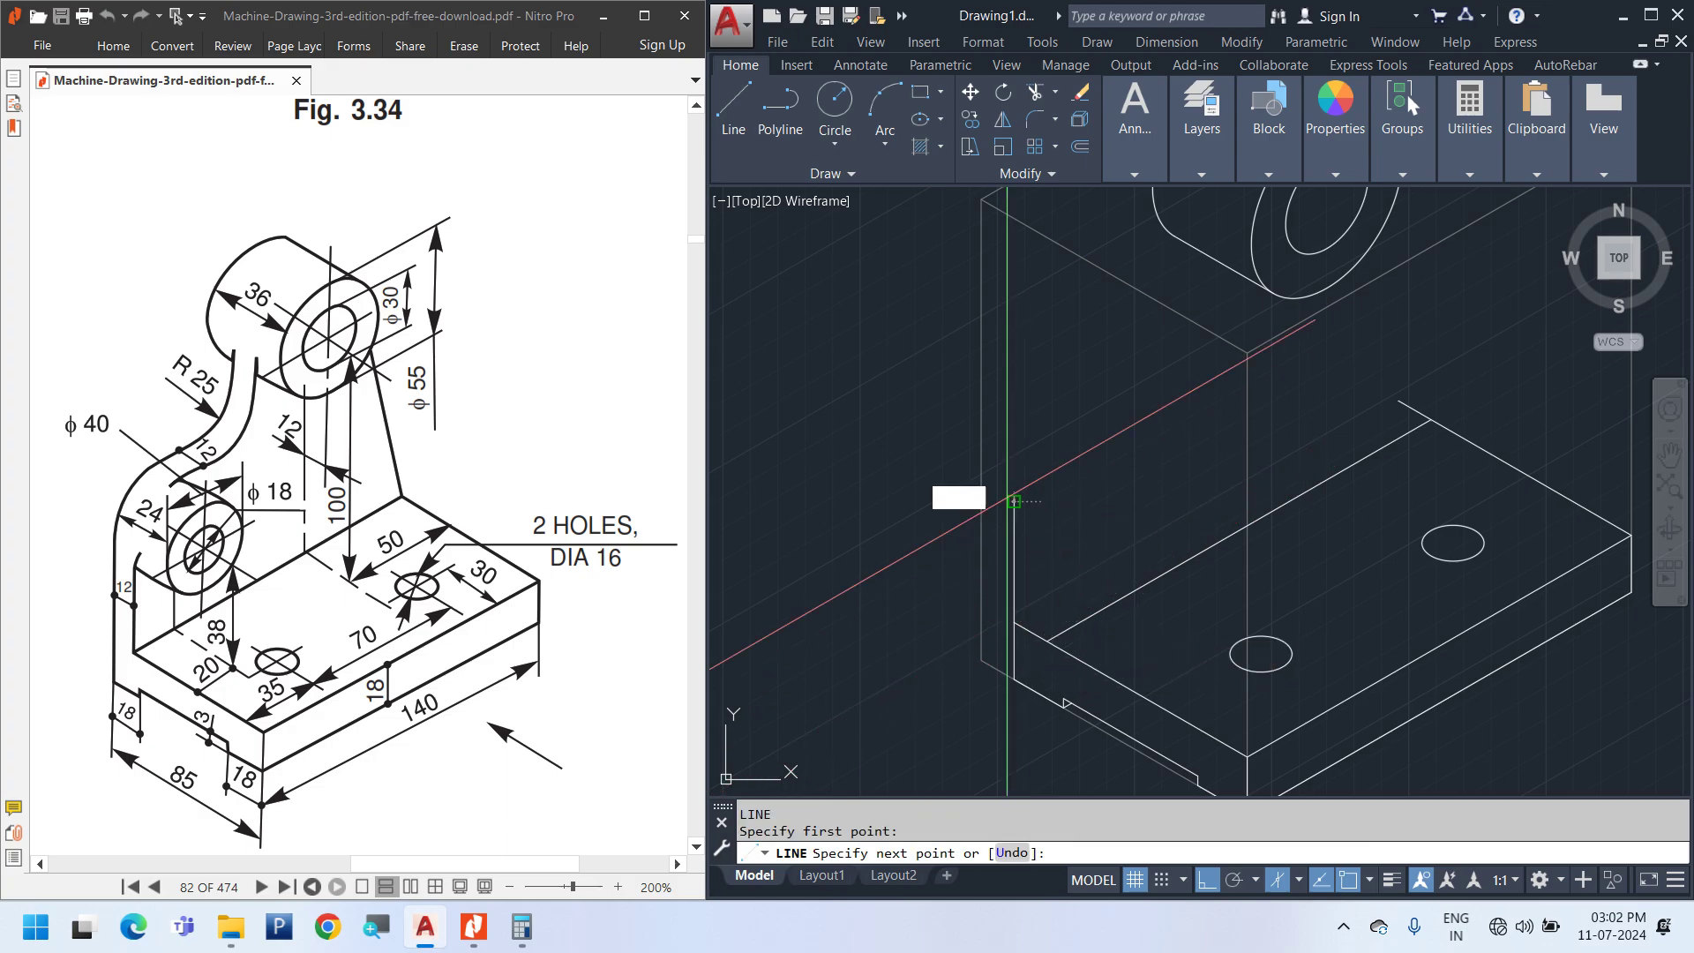
key(Return)
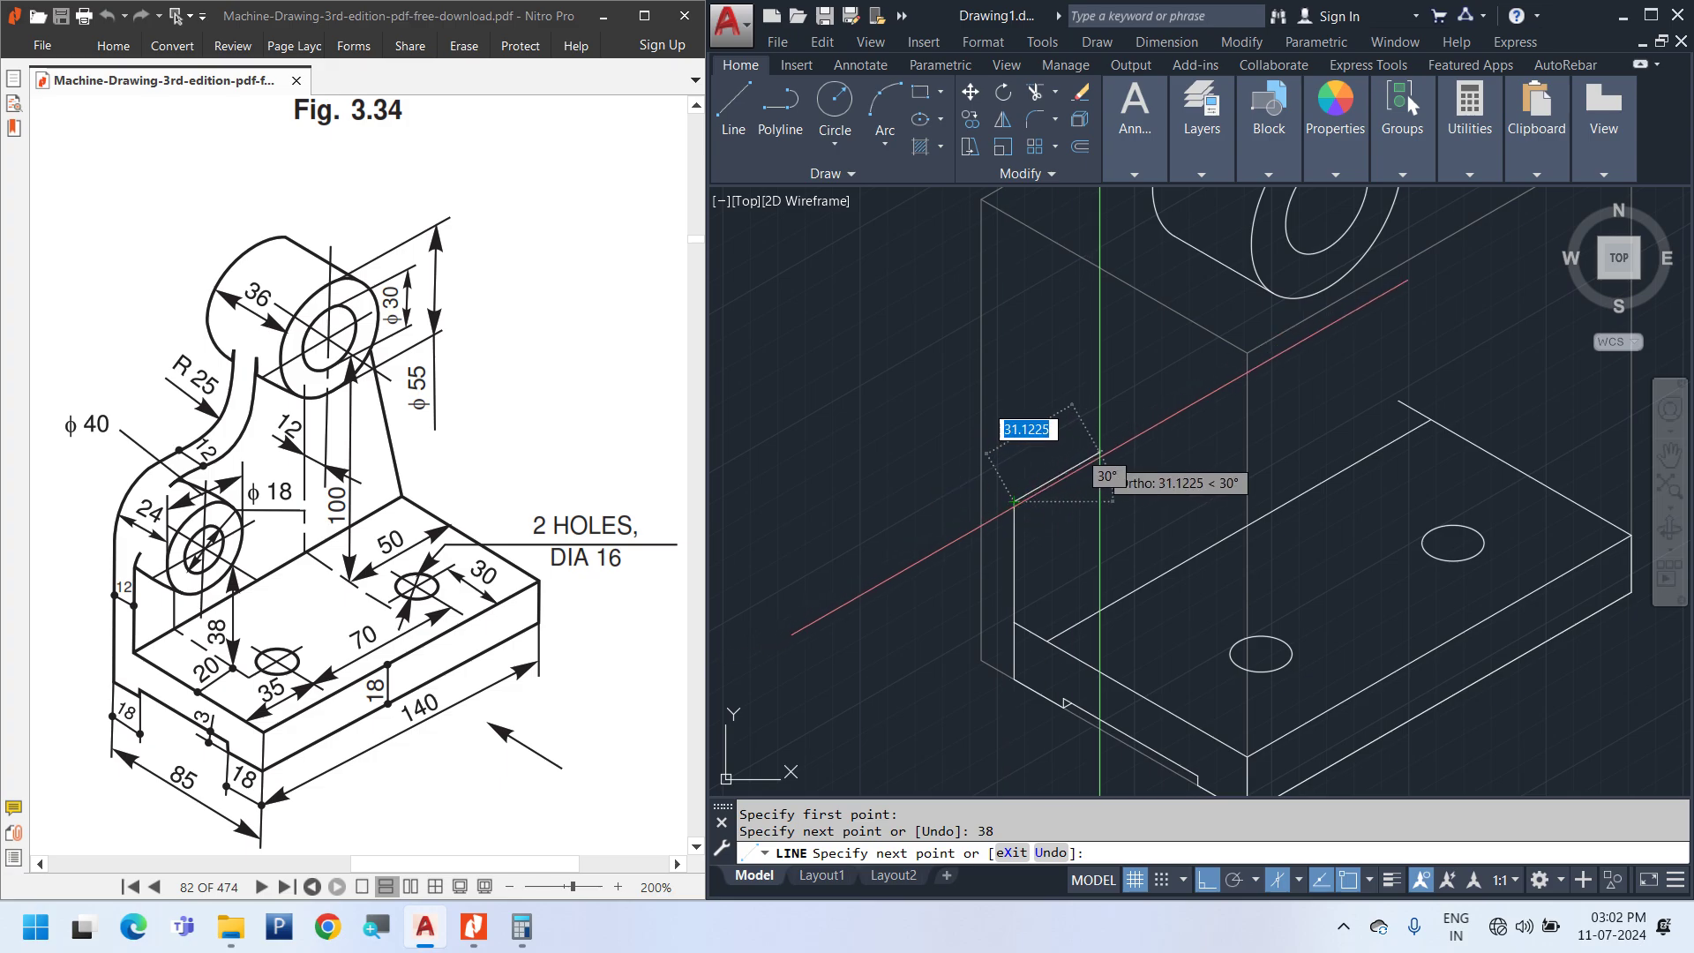
text(20)
key(Return)
key(Escape)
Draw an isocircle of radius 20 centred on the free end of the 20-long line
text(ELLIPS)
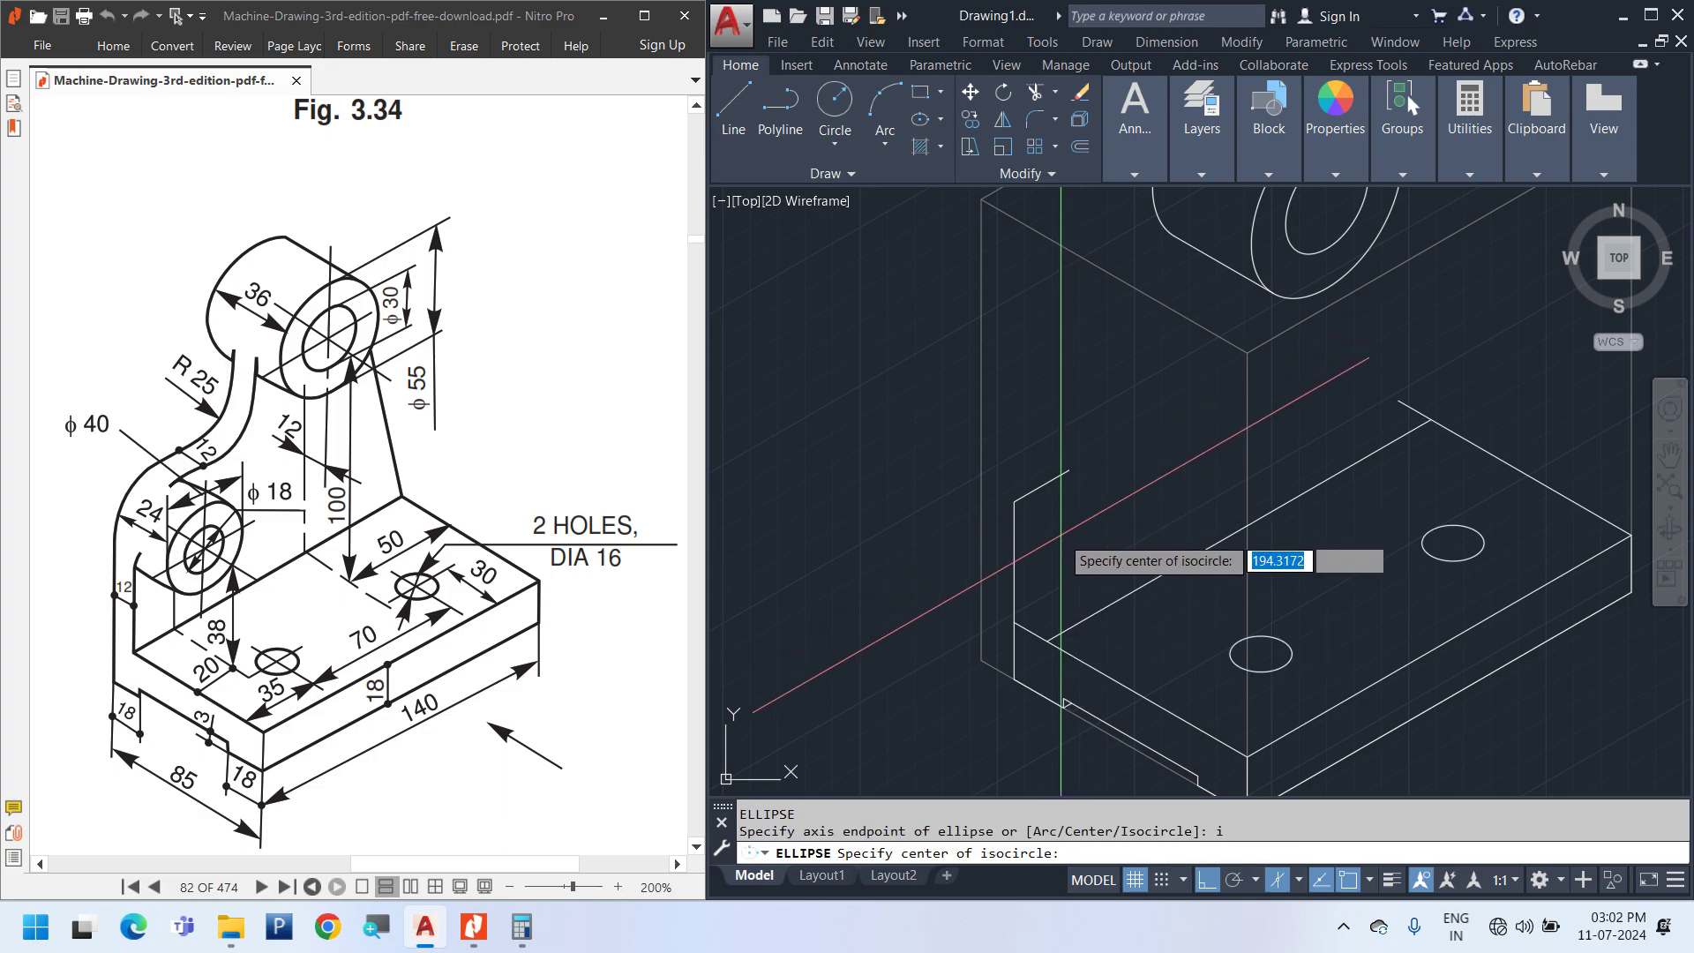
key(Return)
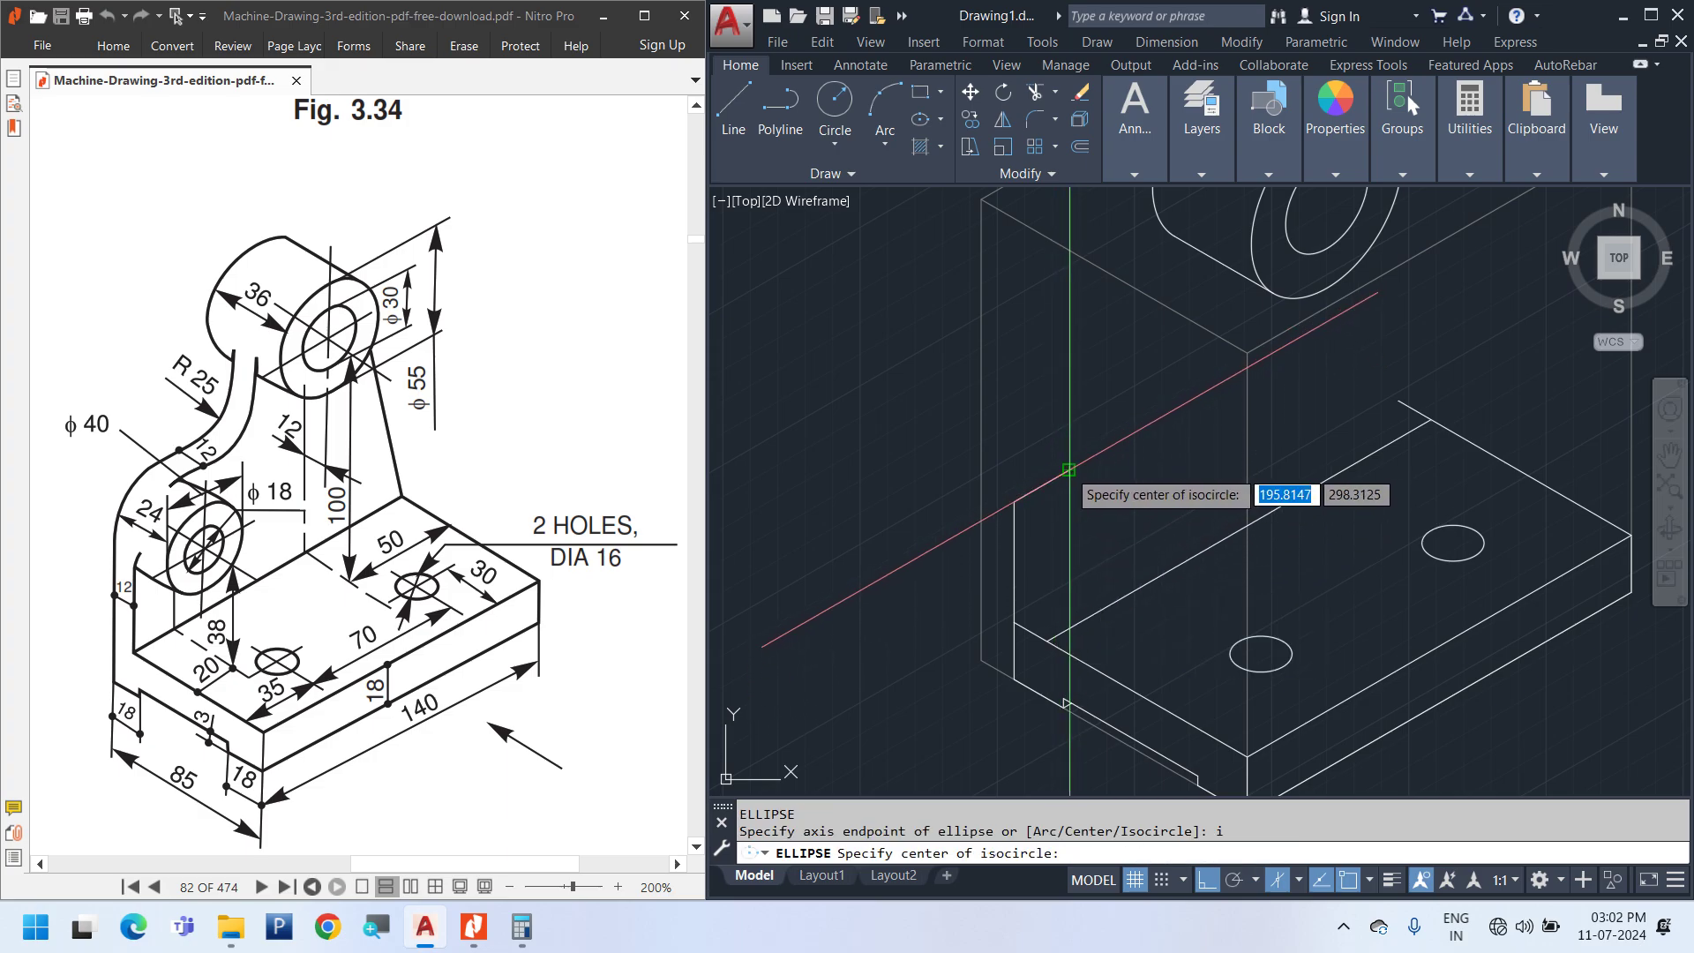
click(1068, 469)
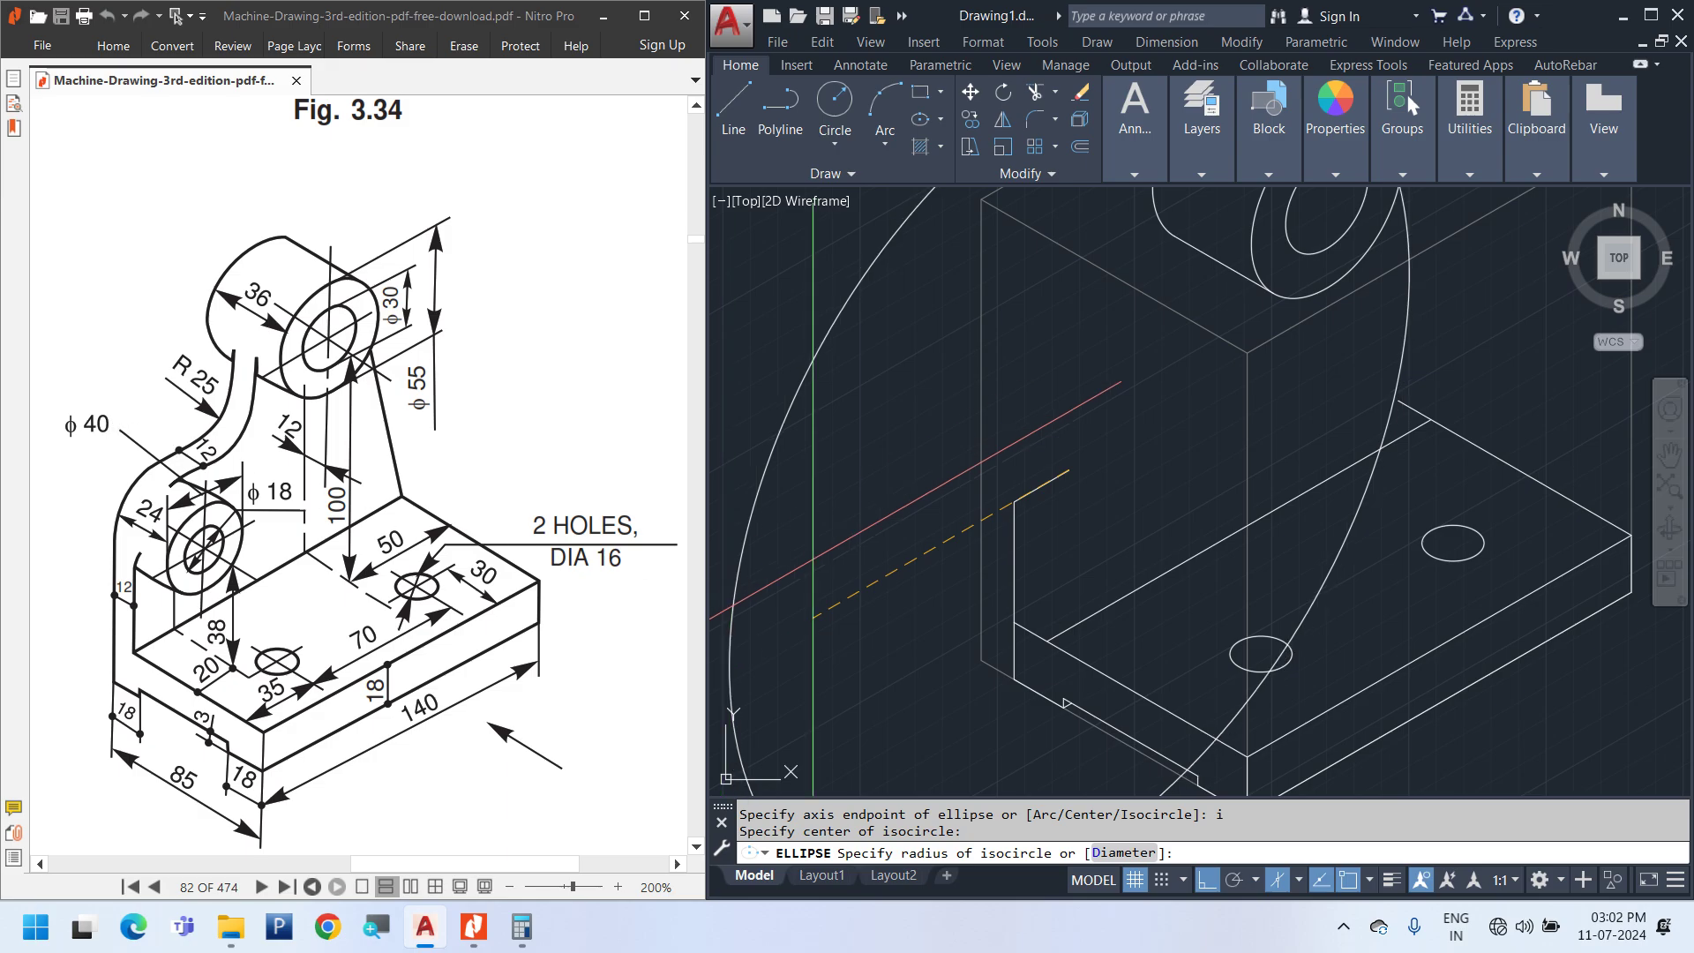
middle_drag(1098, 489, 1086, 510)
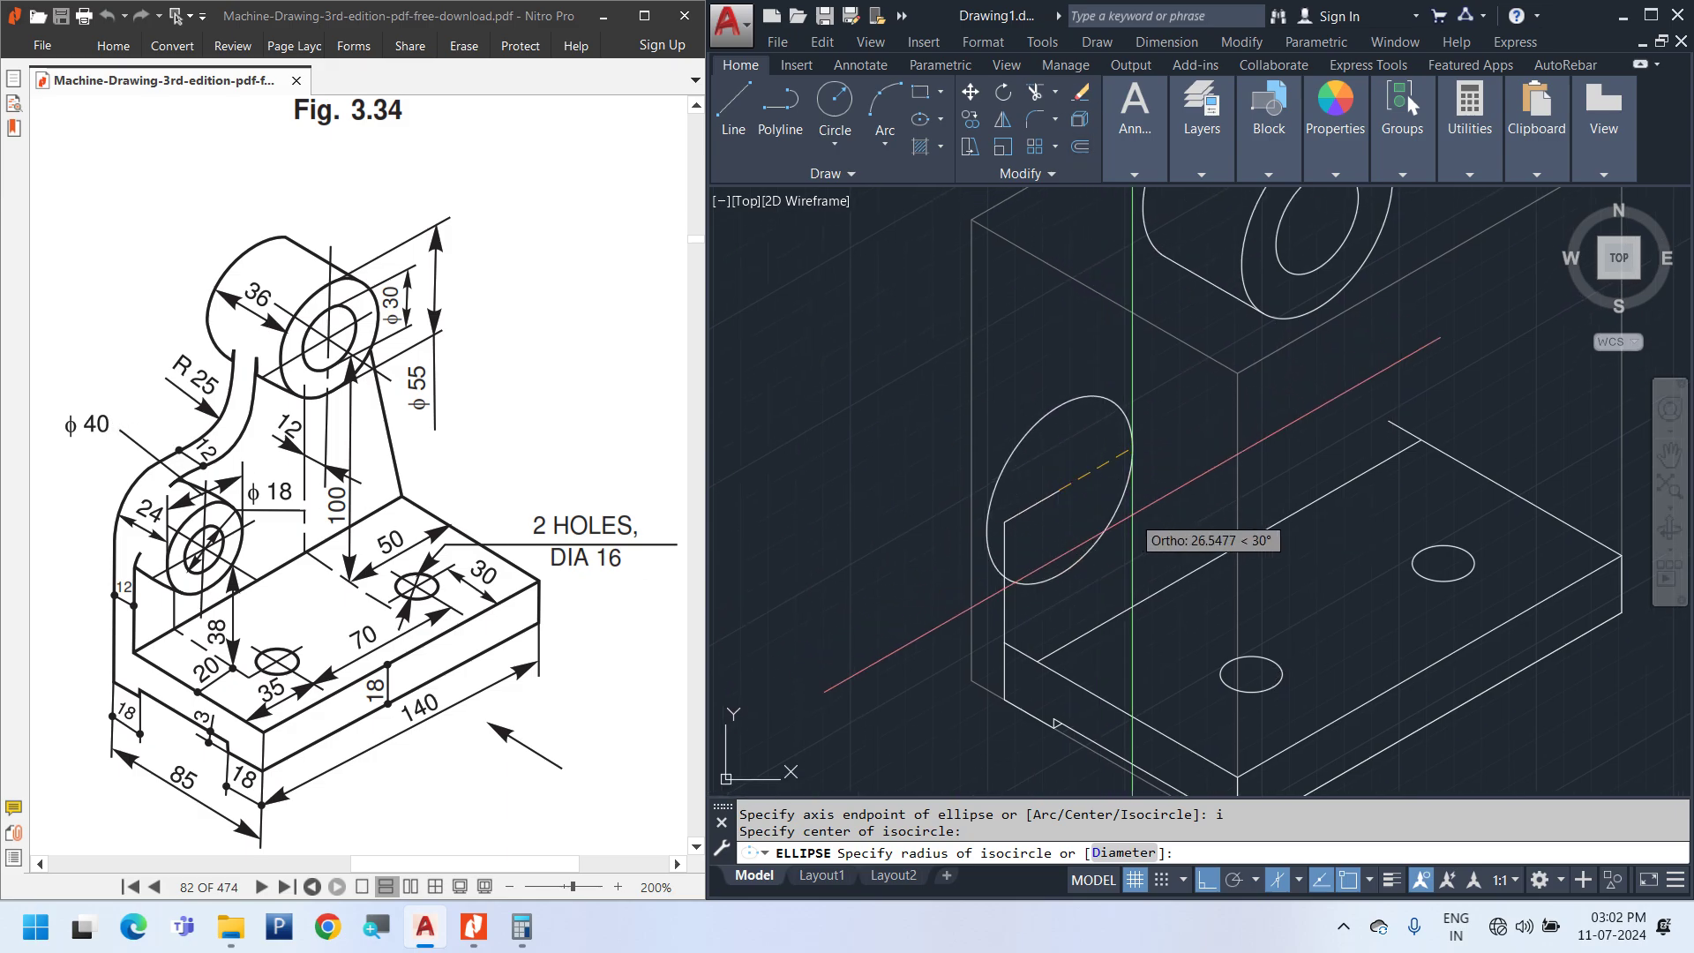
key(Return)
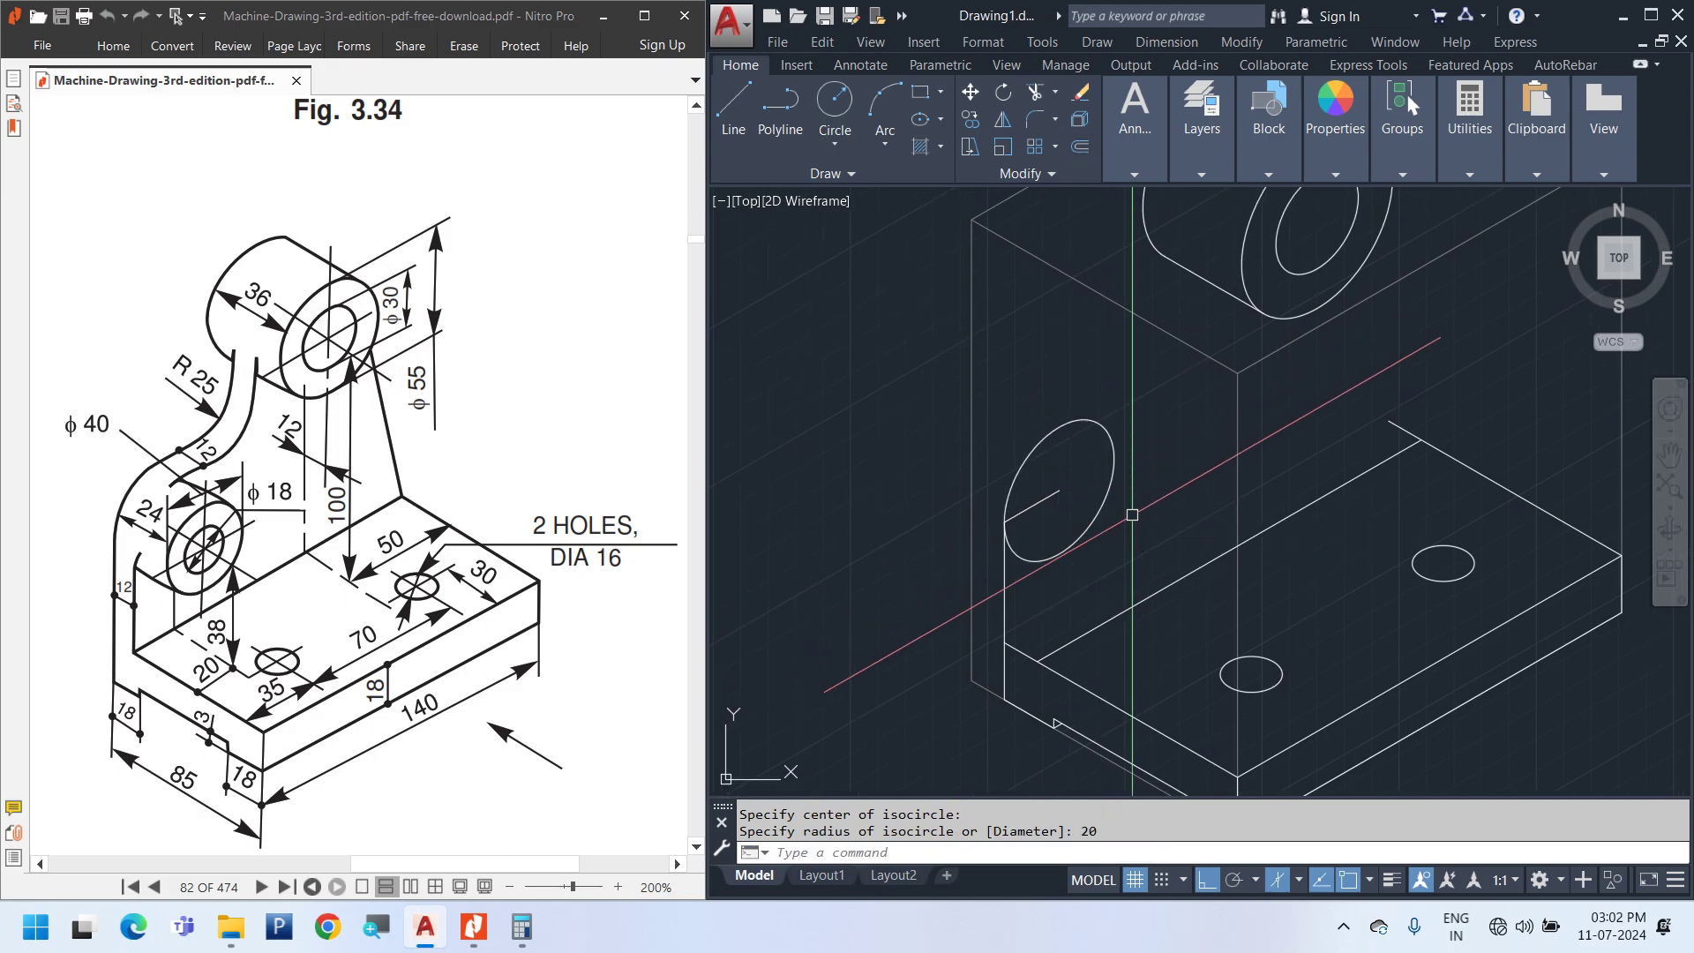
Switch to the left isoplane and start copying the 20-radius isocircle from its centre in the 330° direction
key(F5)
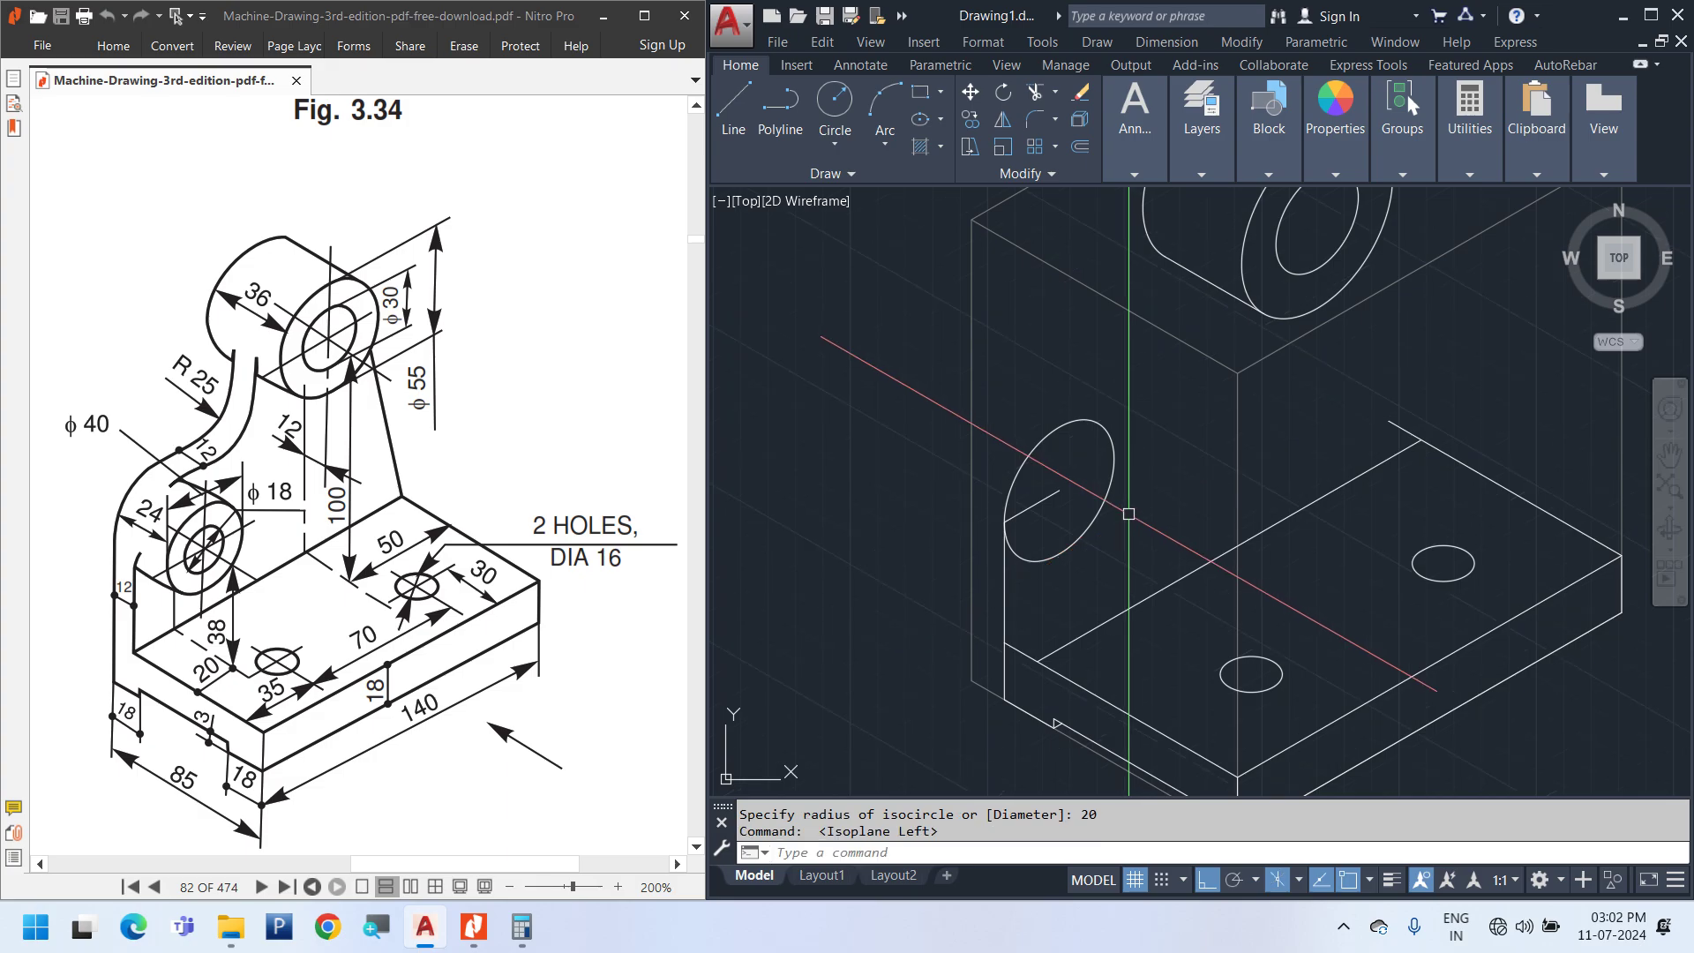
click(1112, 466)
right_click(1176, 362)
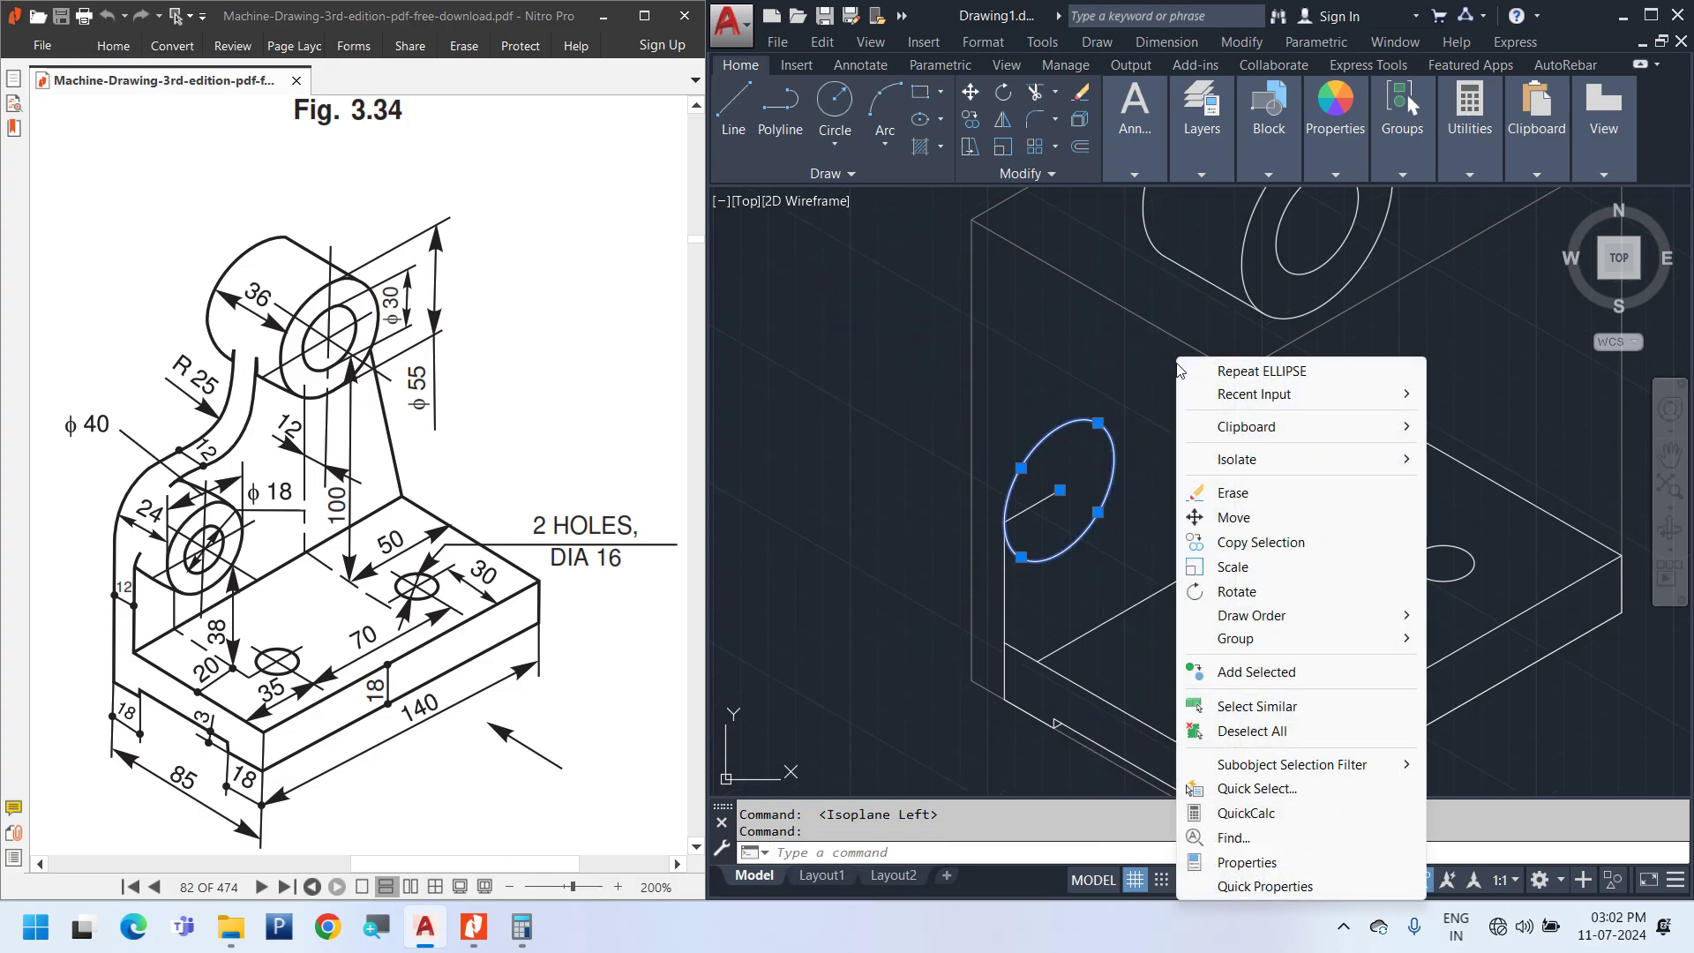
click(1254, 540)
middle_drag(916, 573, 985, 529)
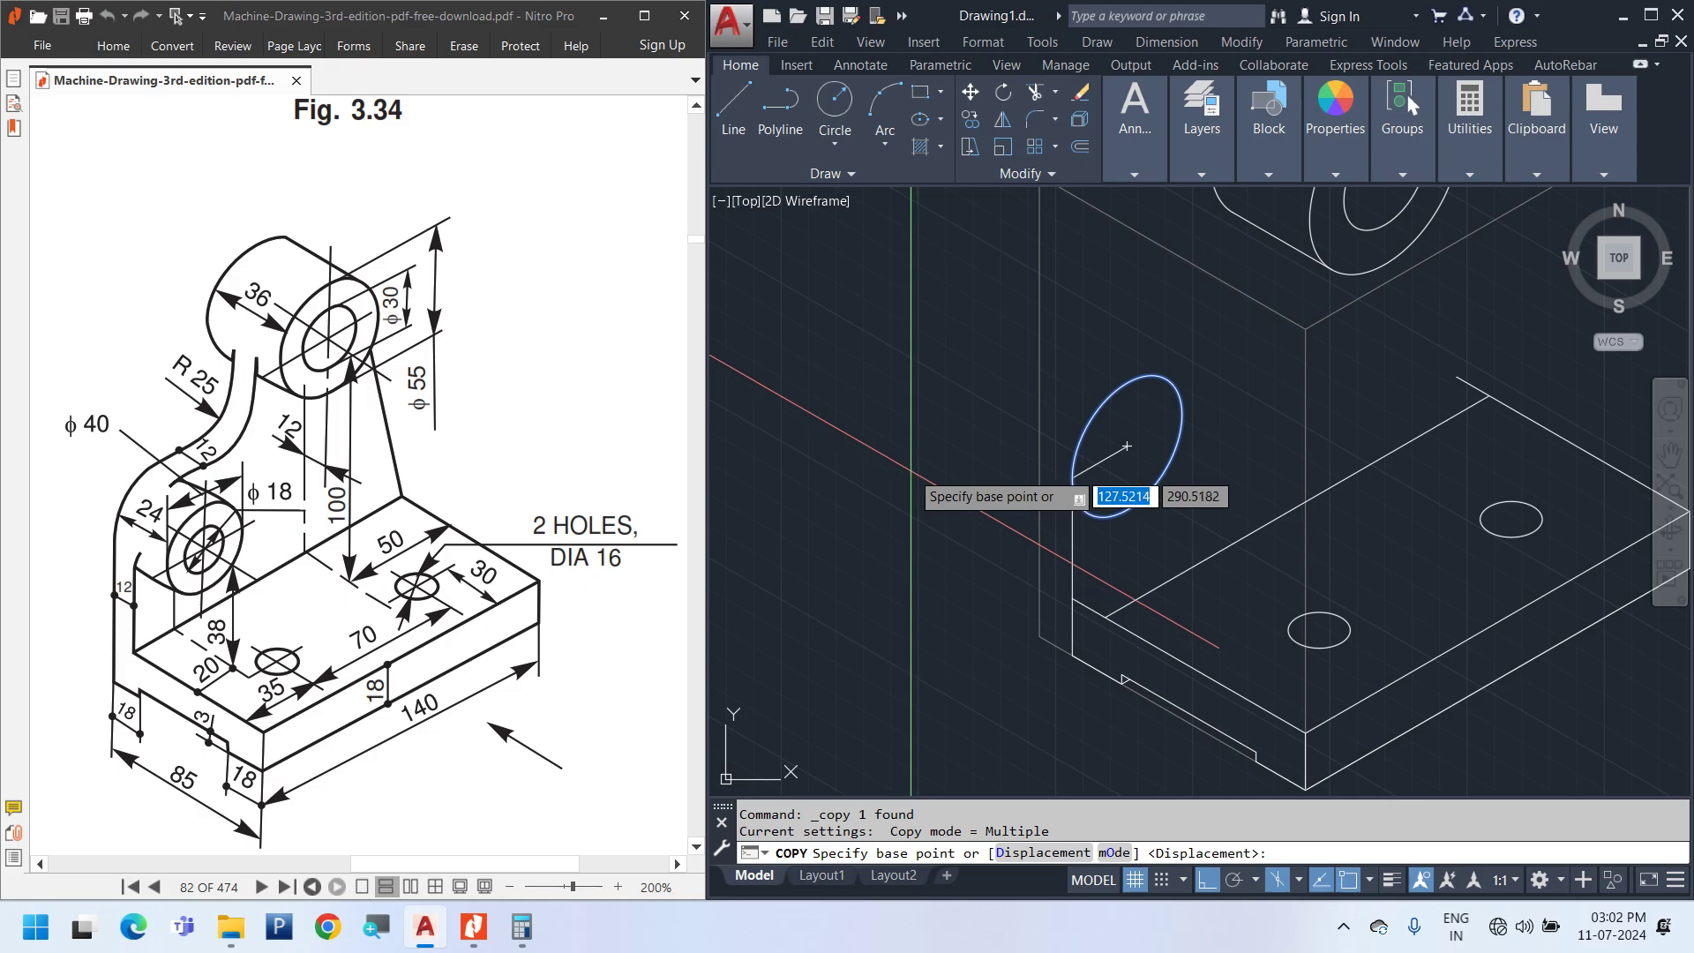
click(1125, 446)
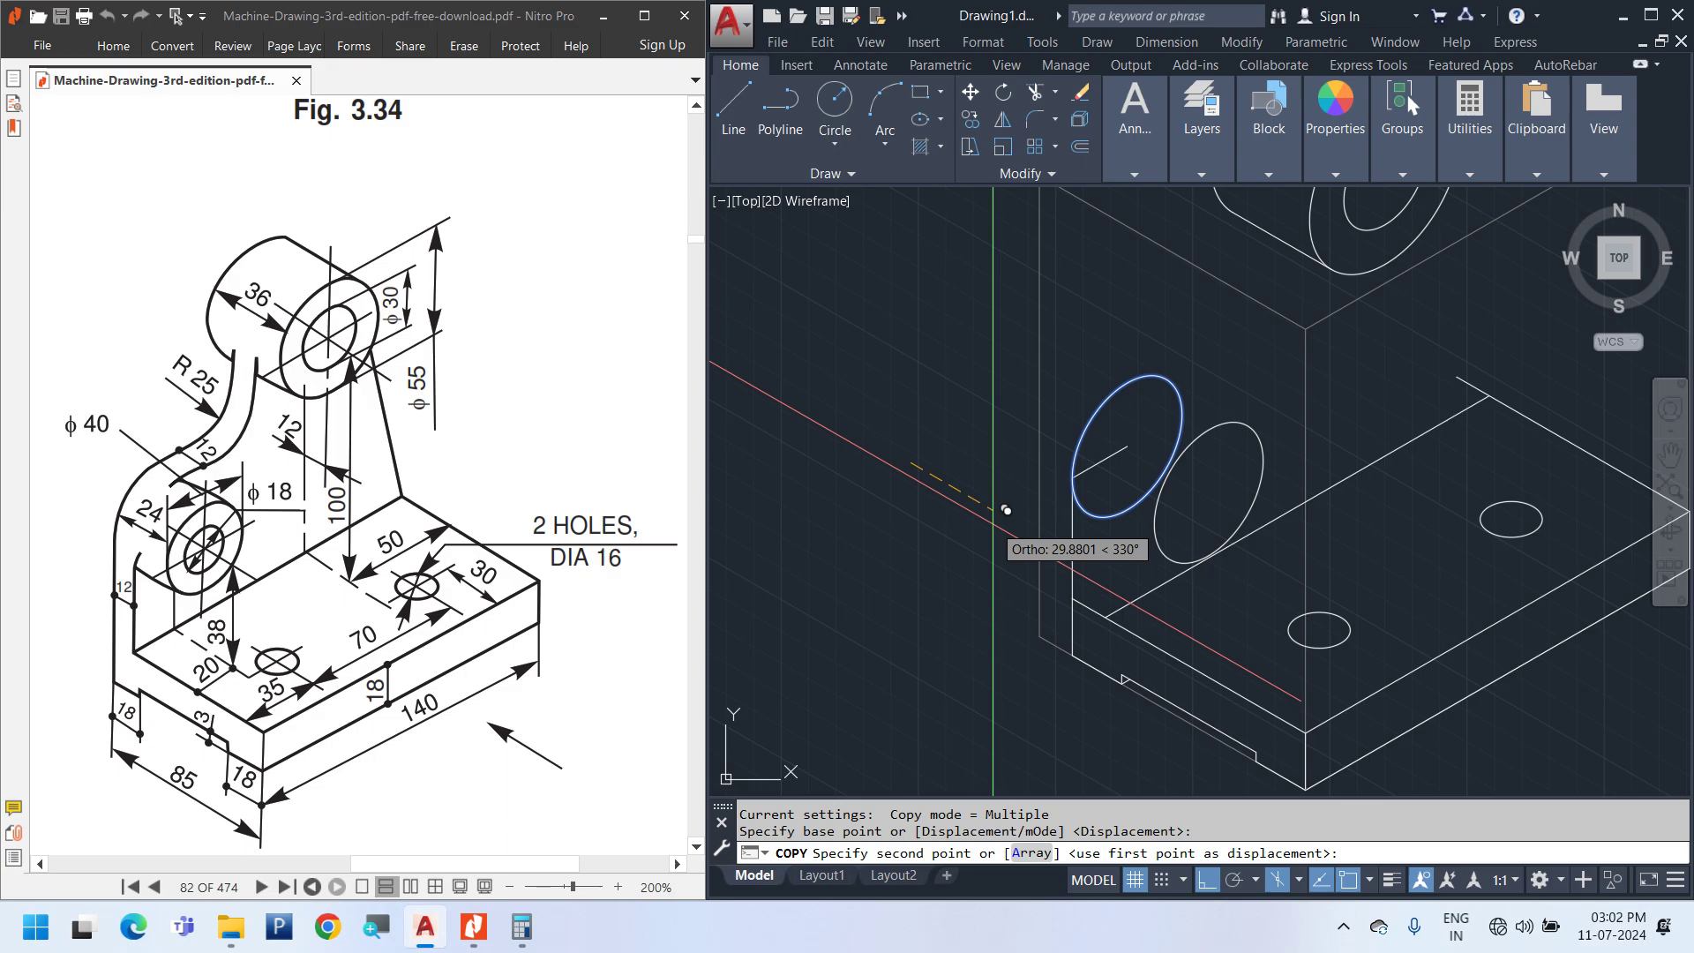
Copy the lower boss's rear isocircle 24 mm along the 330° isometric direction to form its front face
text(24)
key(Return)
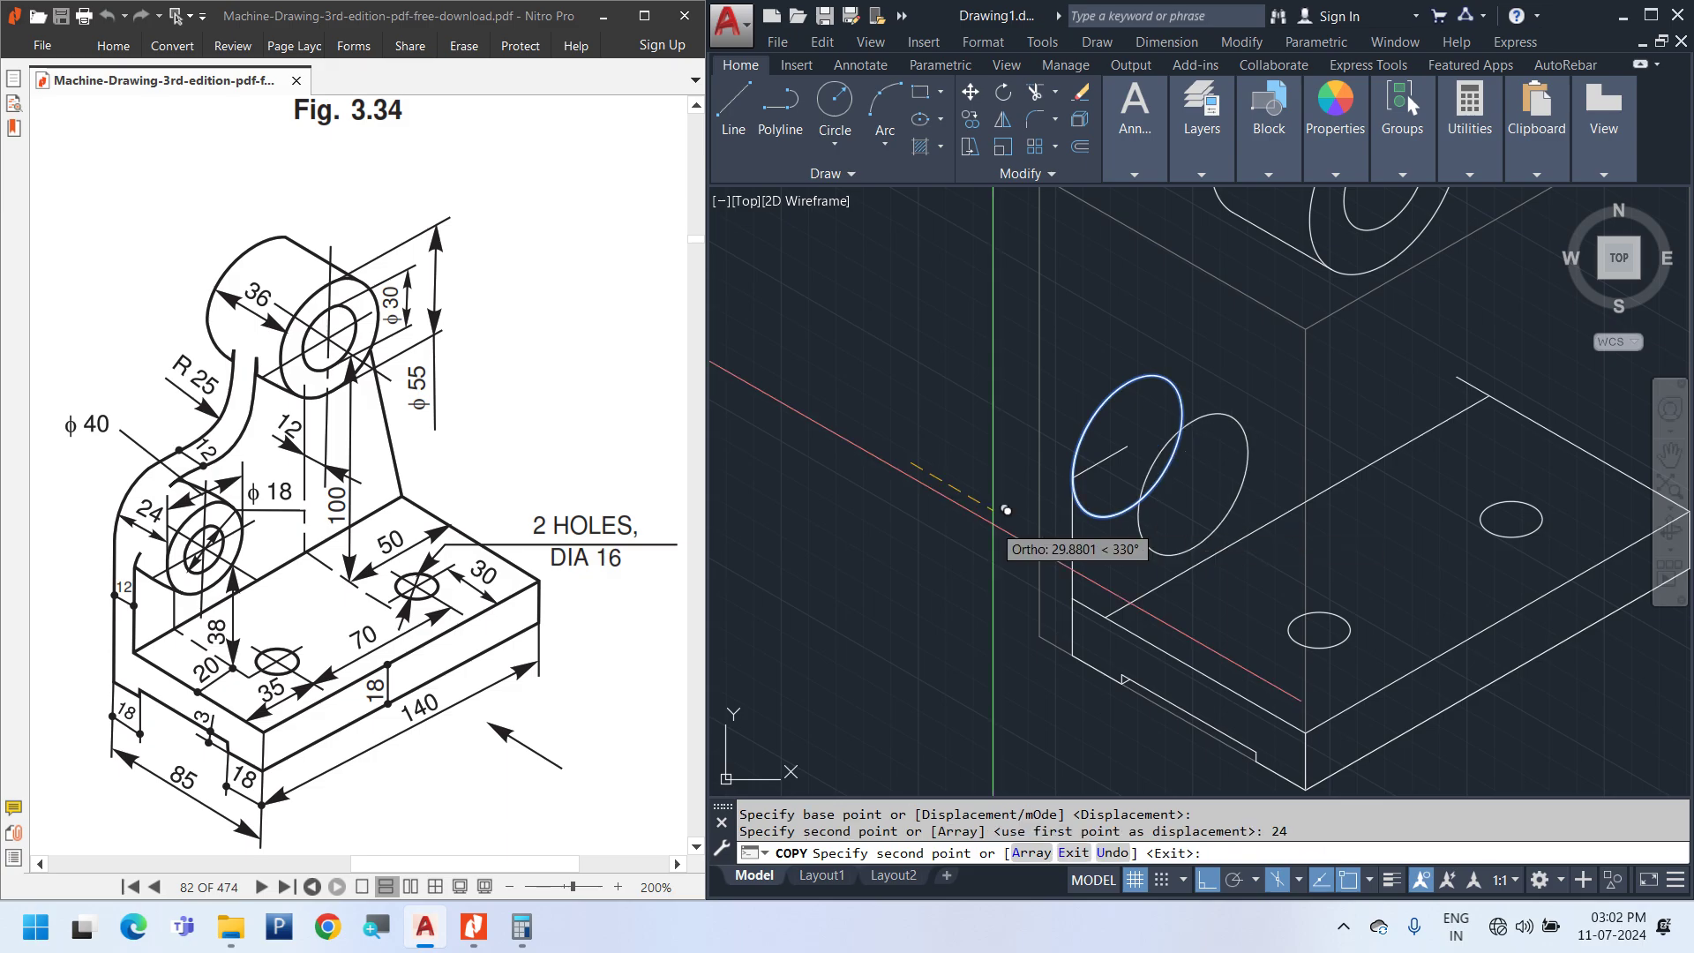
key(Escape)
Draw two tangent lines joining the rear and front isocircles of the lower boss along its upper and lower sides
text(l)
key(Return)
scroll(1235, 494, up, 5)
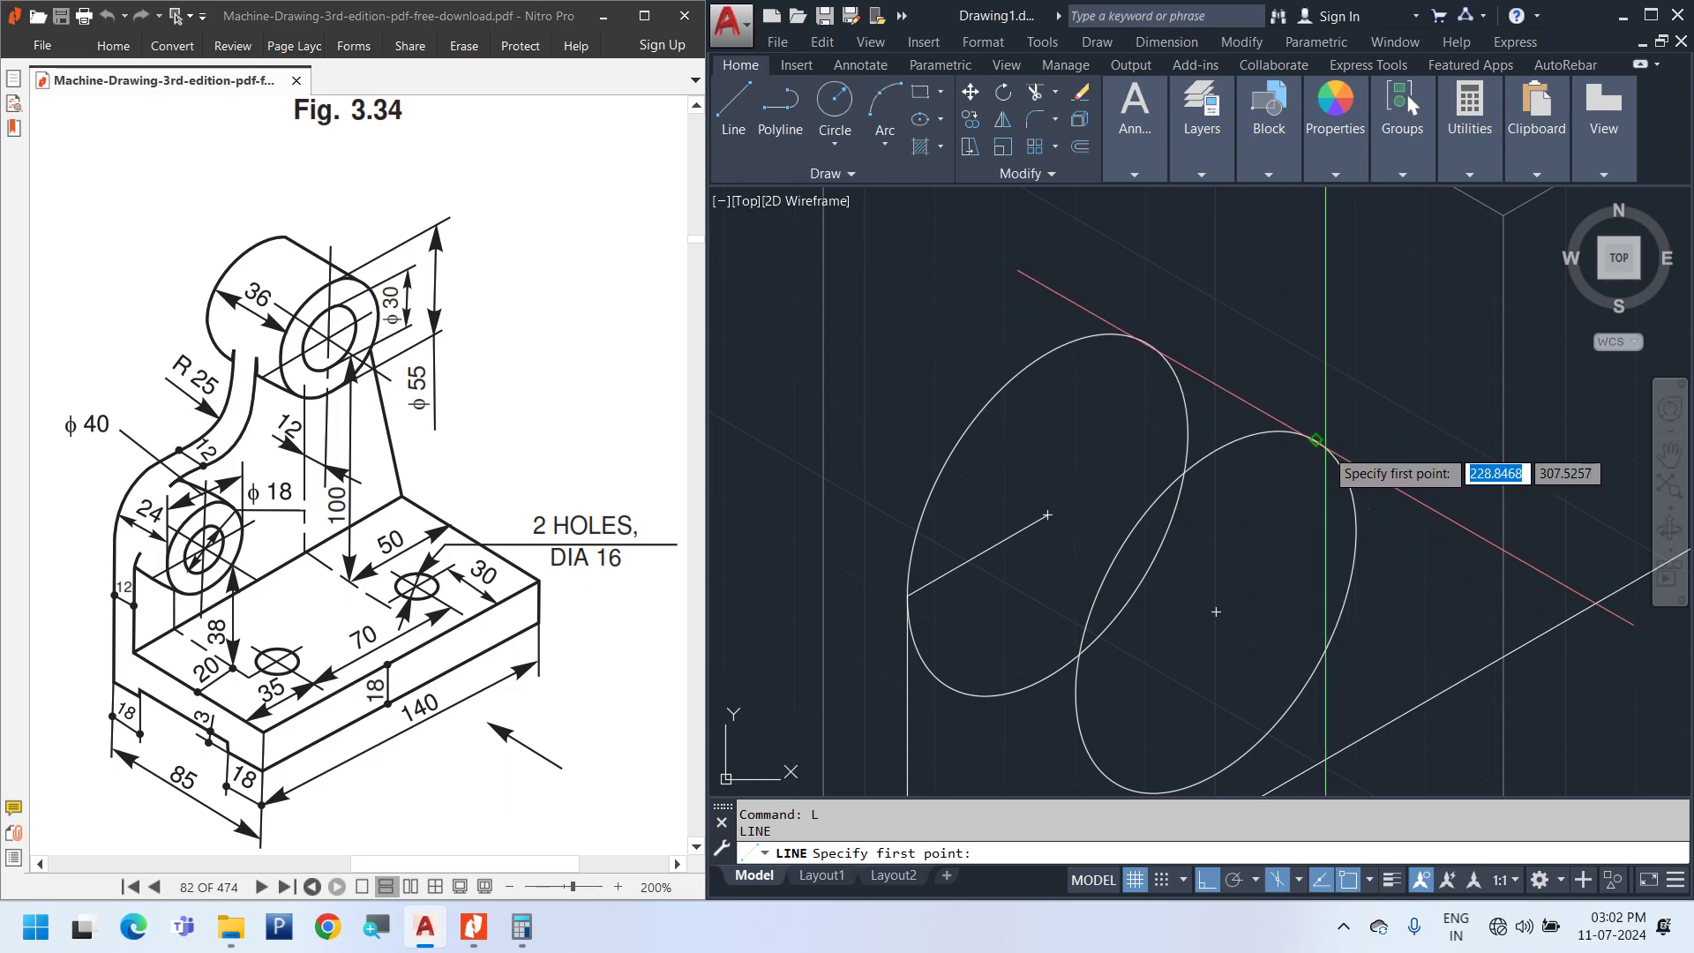
click(1315, 439)
click(1140, 345)
key(Escape)
middle_drag(1161, 571, 1128, 463)
key(Return)
click(1083, 675)
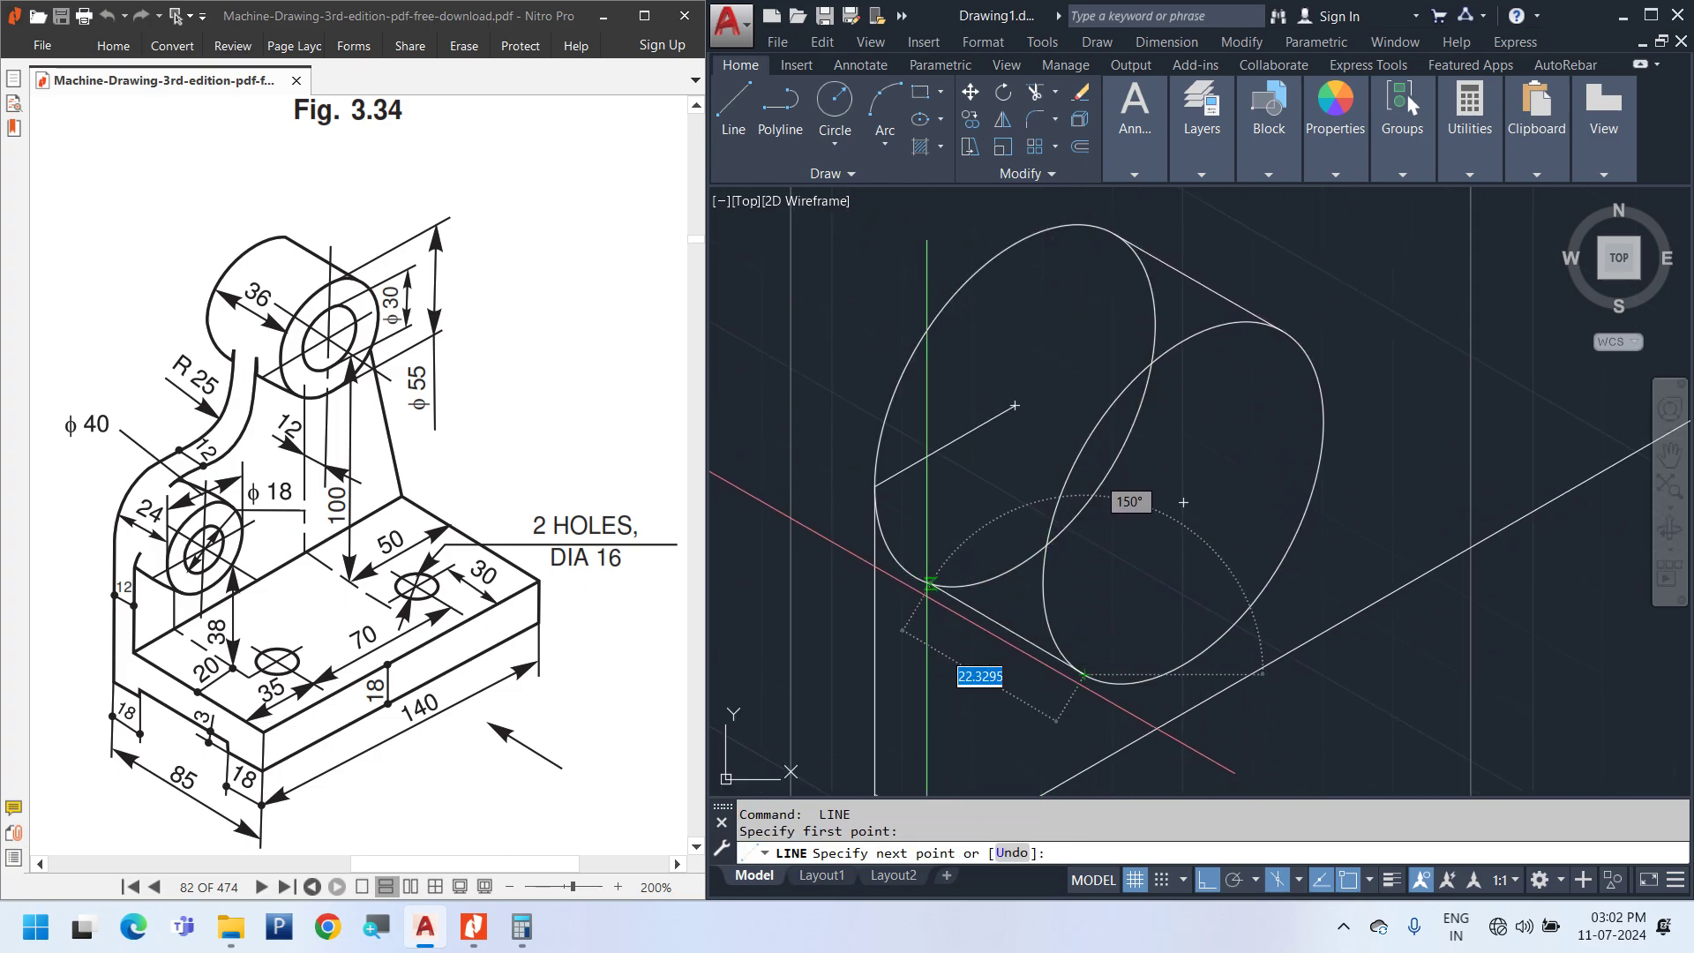
click(915, 578)
key(Escape)
Erase the construction line running from the outer vertical edge to the centre of the boss's rear isocircle
click(992, 417)
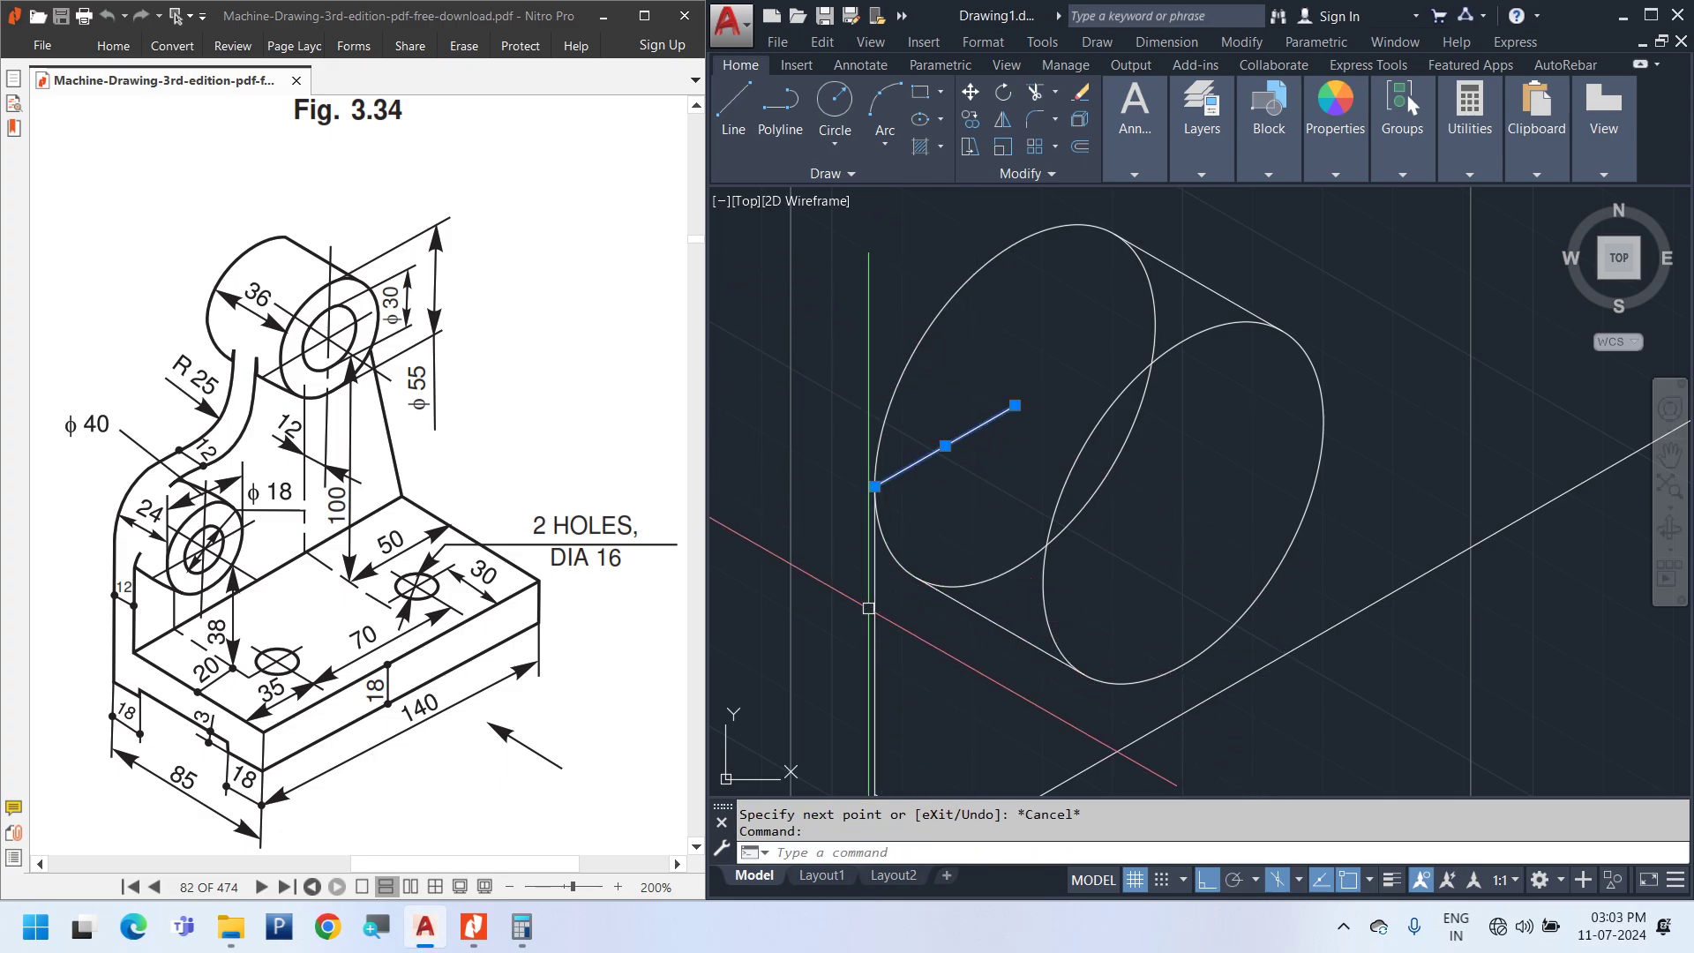
scroll(882, 605, down, 2)
key(Escape)
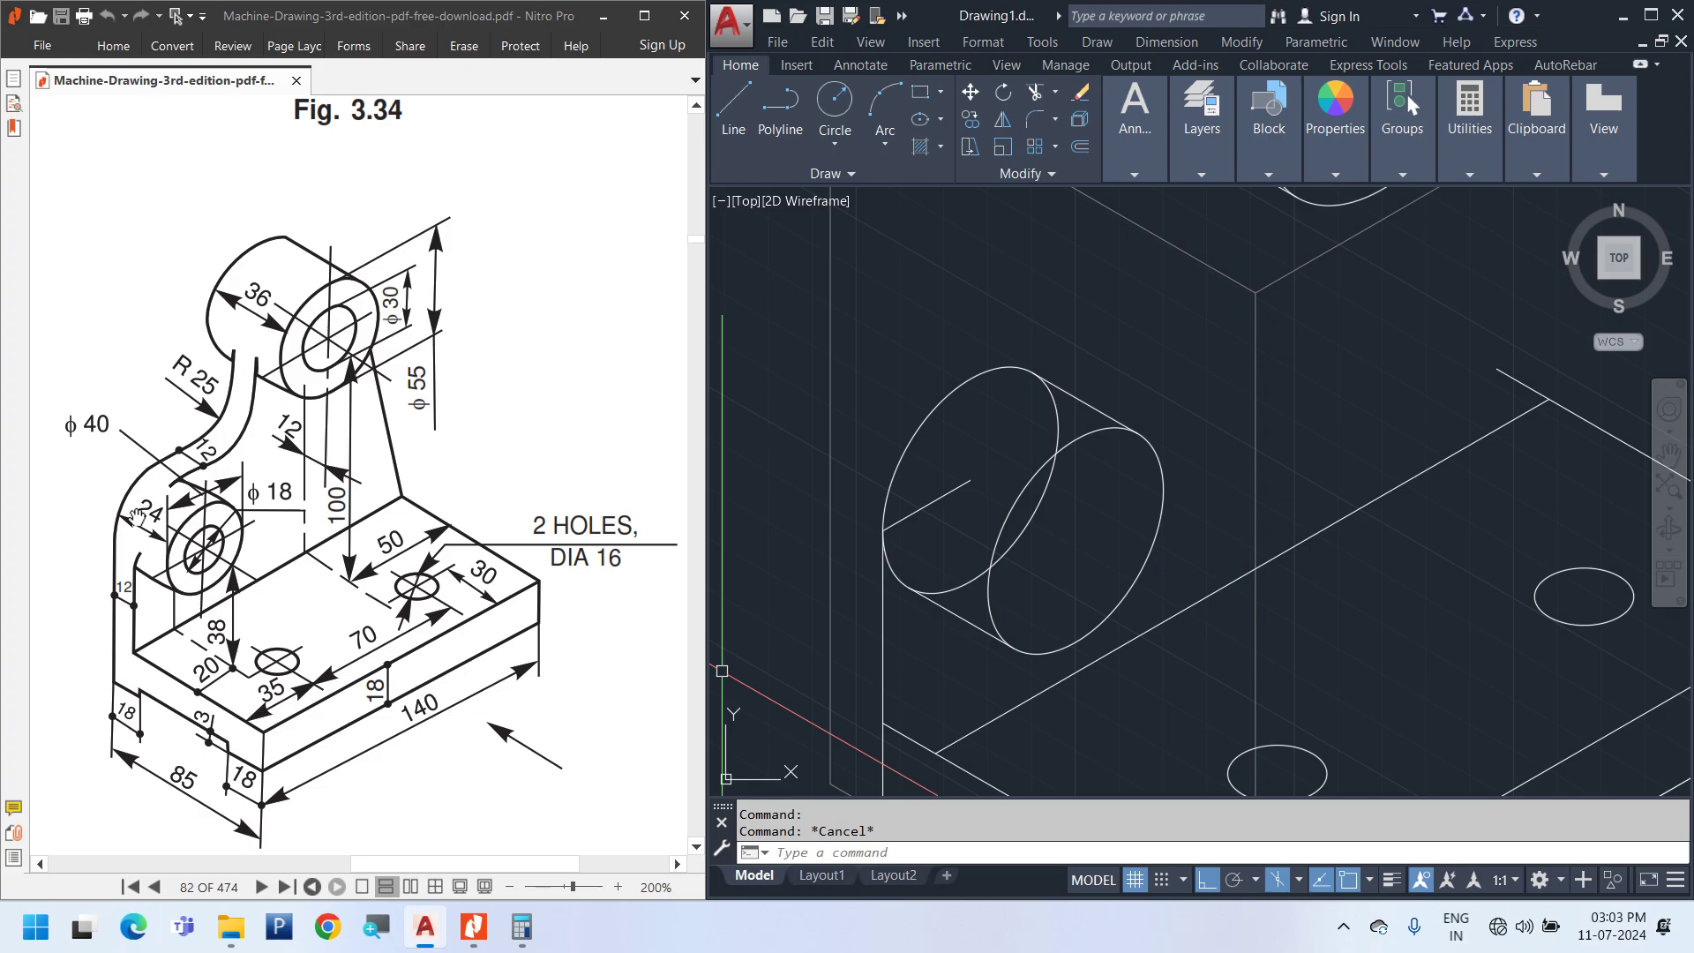
click(926, 504)
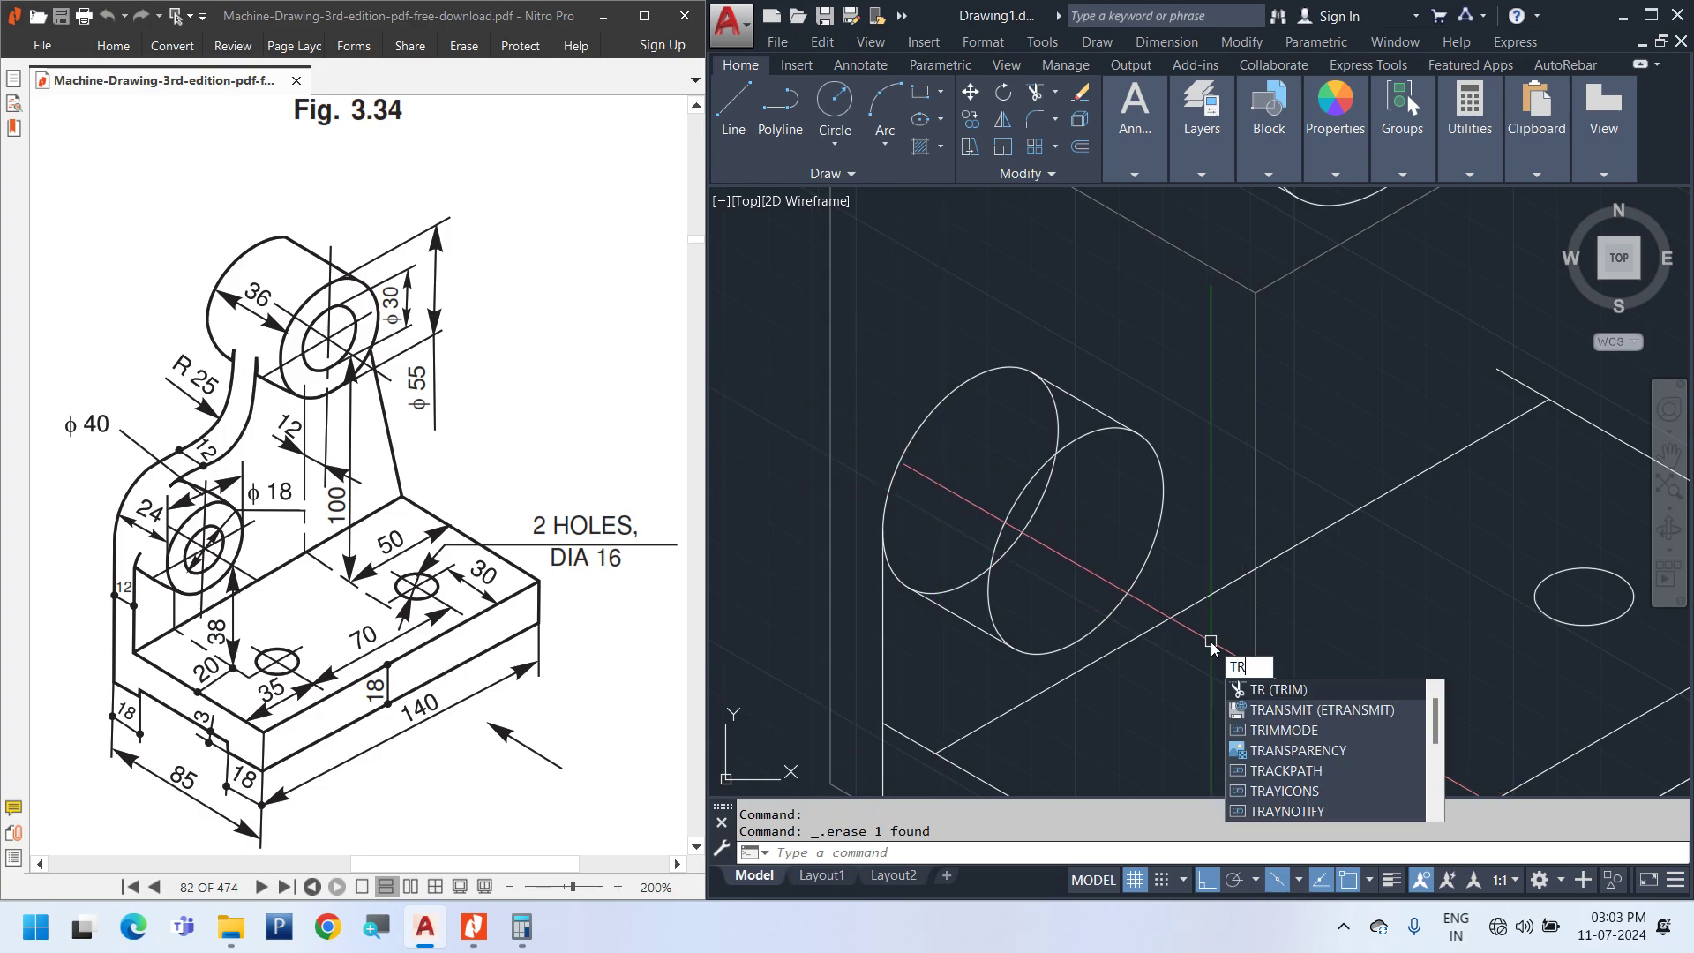
Trim away the hidden part of the boss's rear isocircle, using the two tangent lines as cutting edges
key(Return)
click(1124, 424)
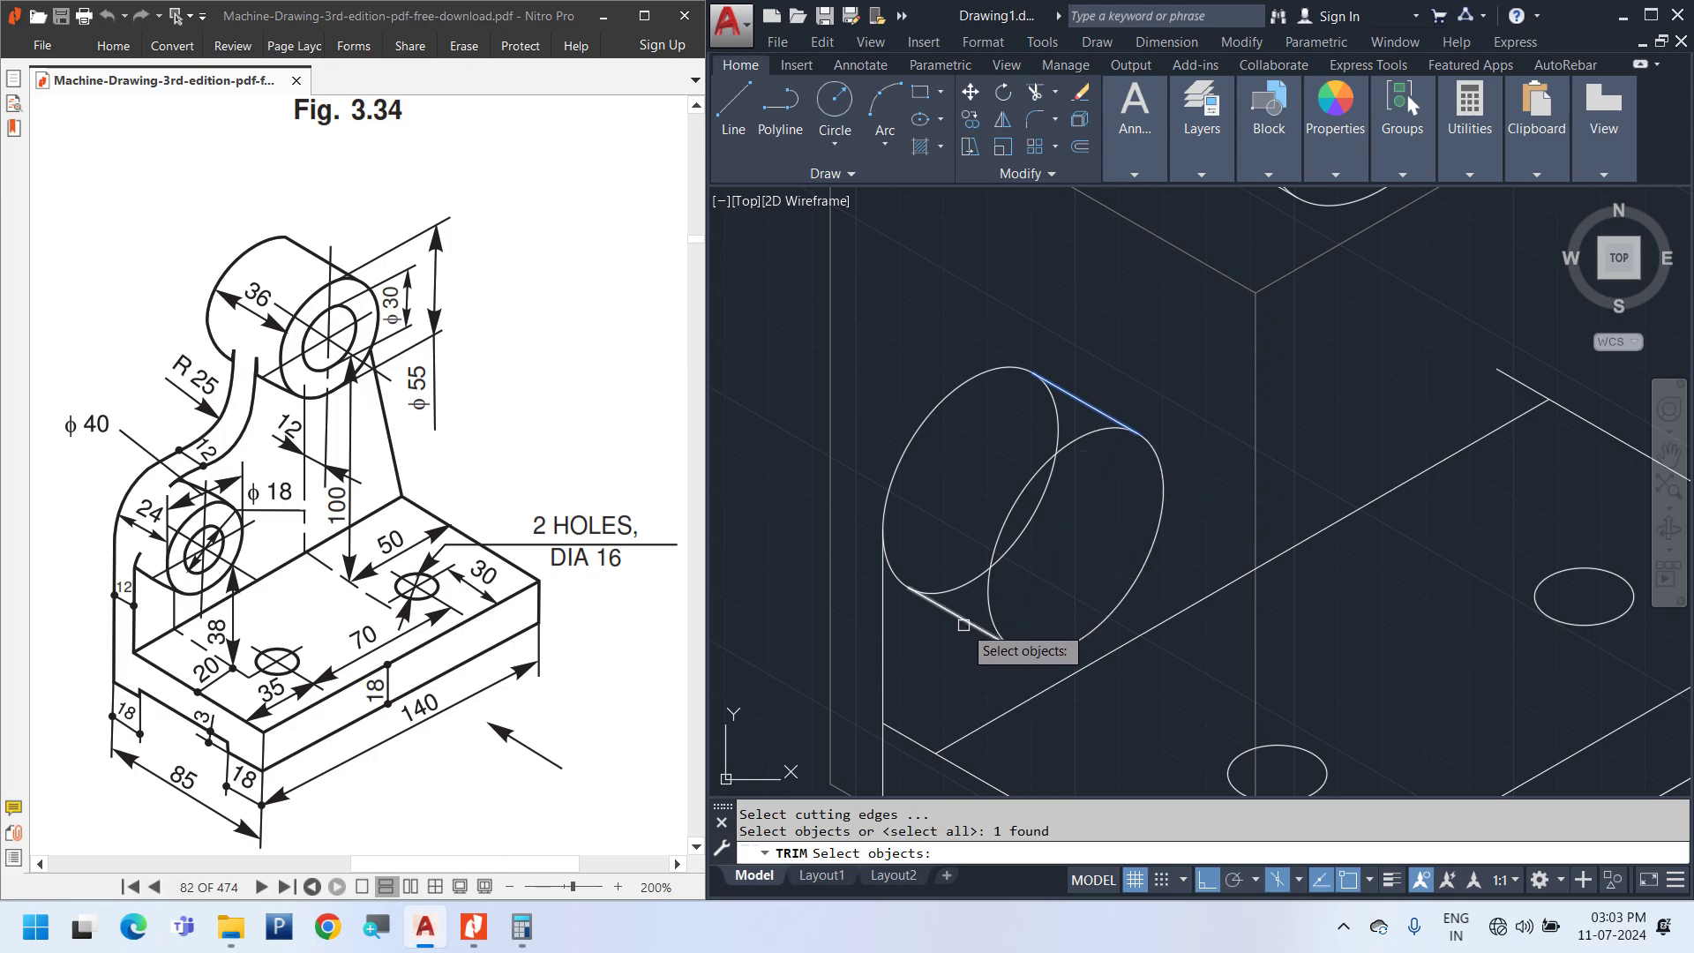
key(Return)
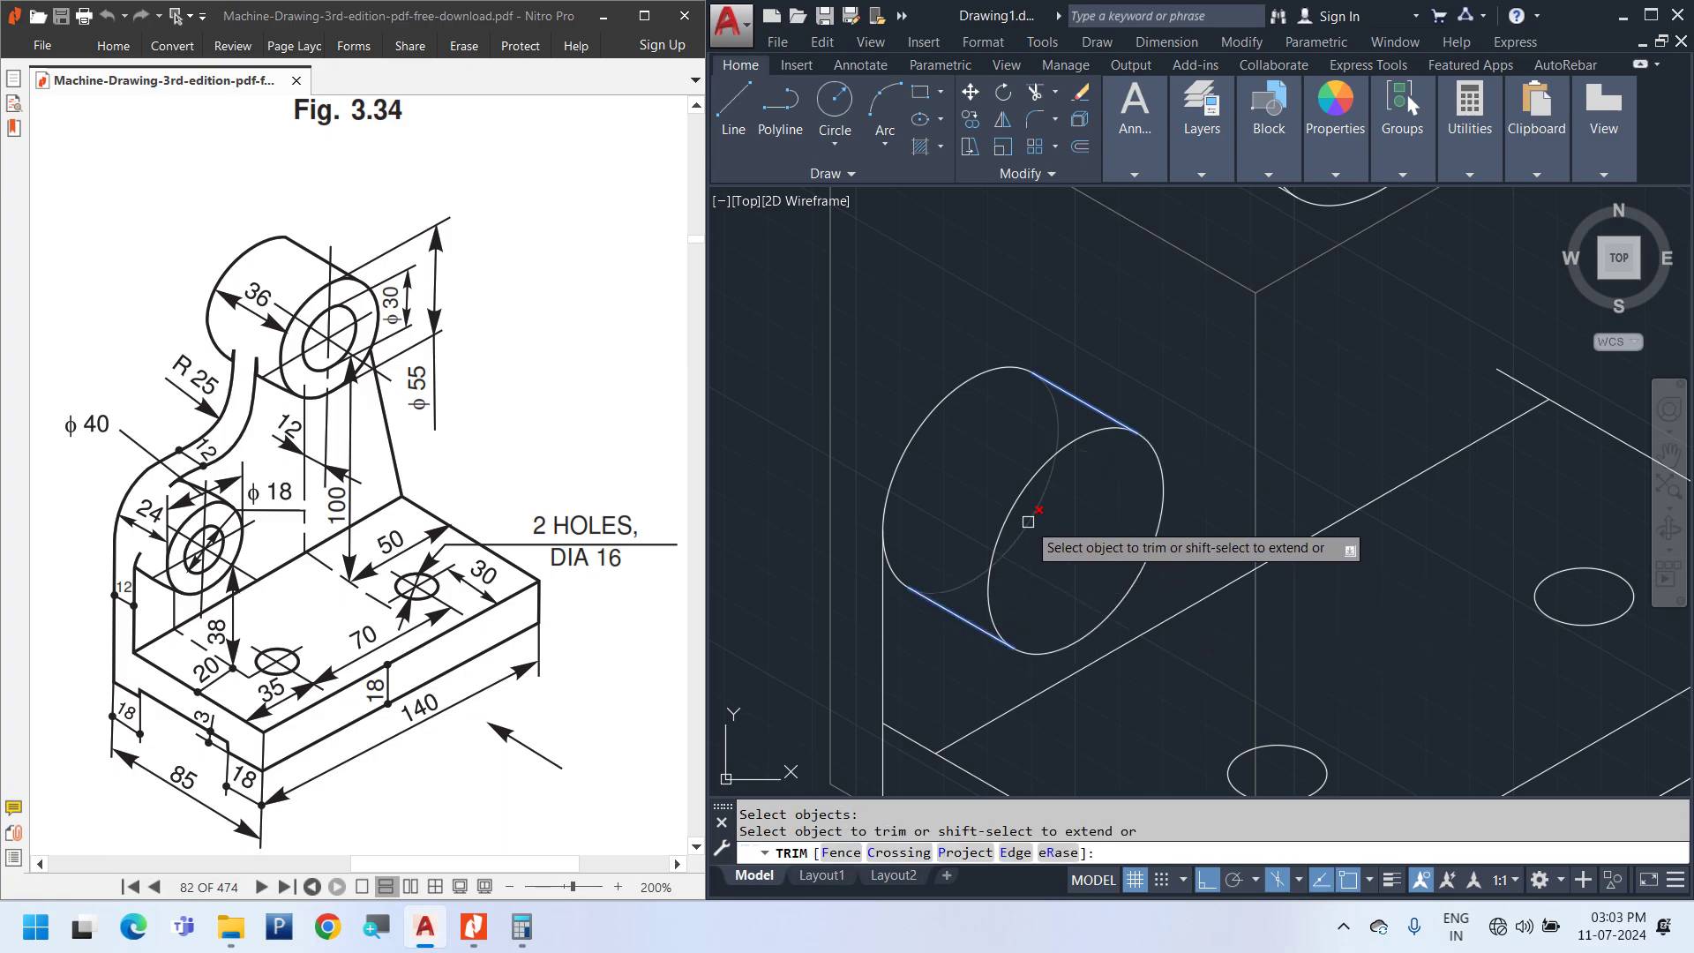
key(Escape)
Draw a concentric isocircle of radius 9 at the centre of the lower boss's front face, on the right isoplane
scroll(1194, 576, down, 2)
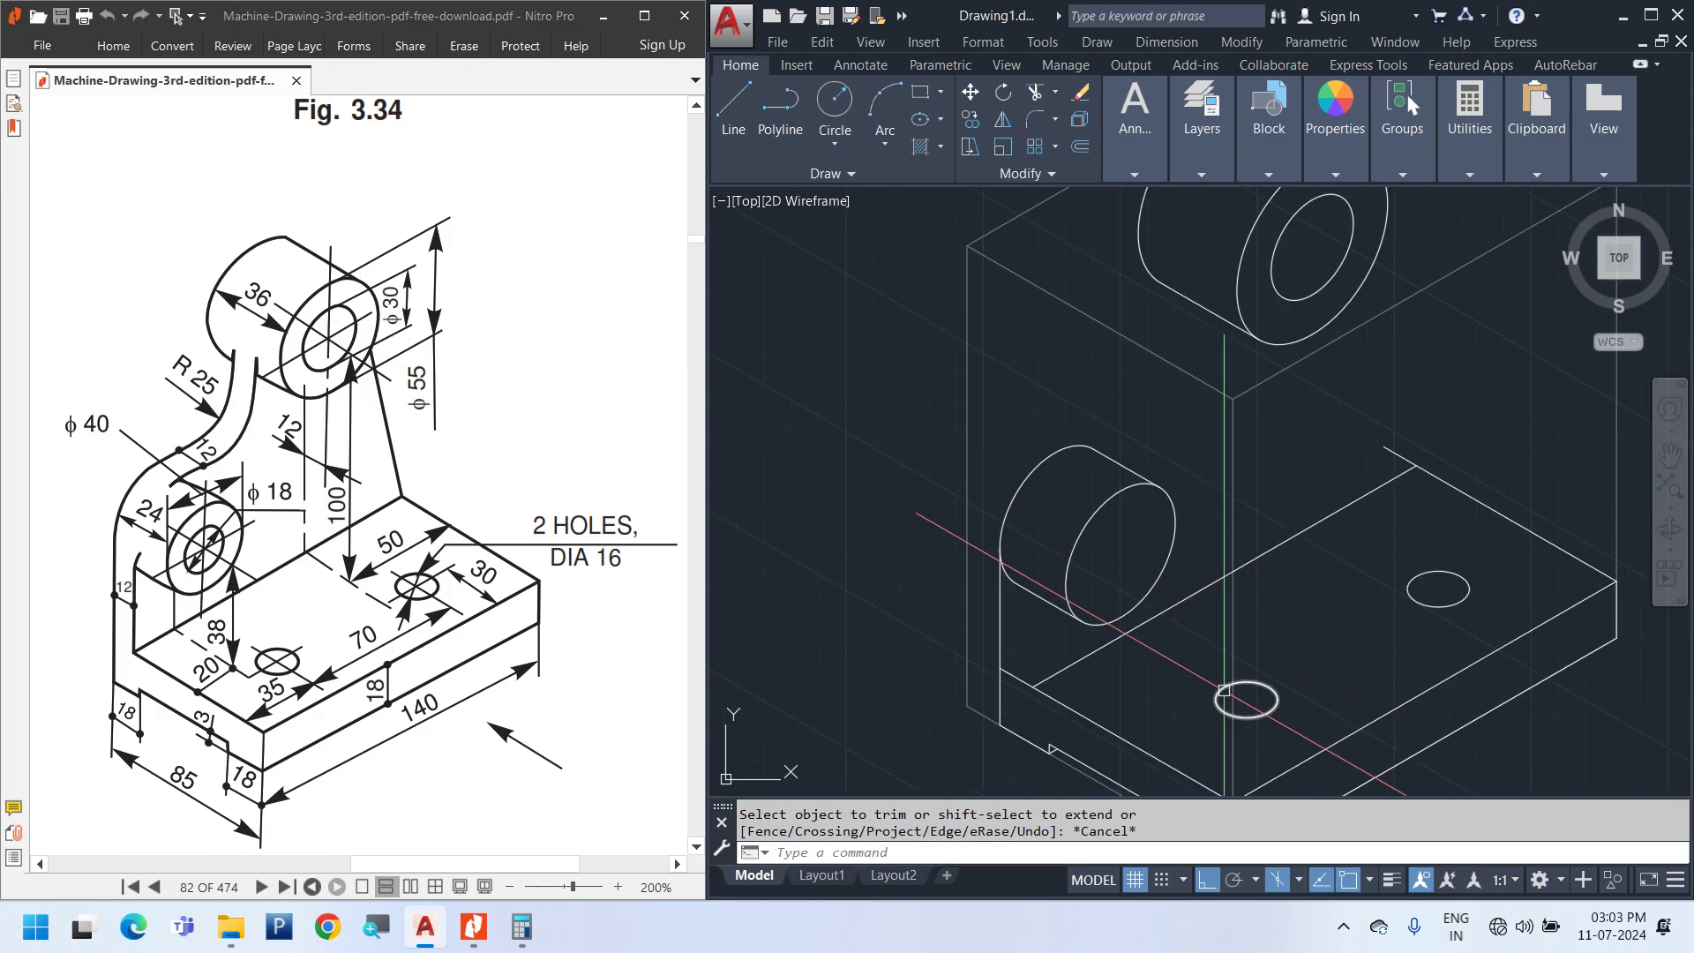
middle_drag(1229, 688, 1187, 676)
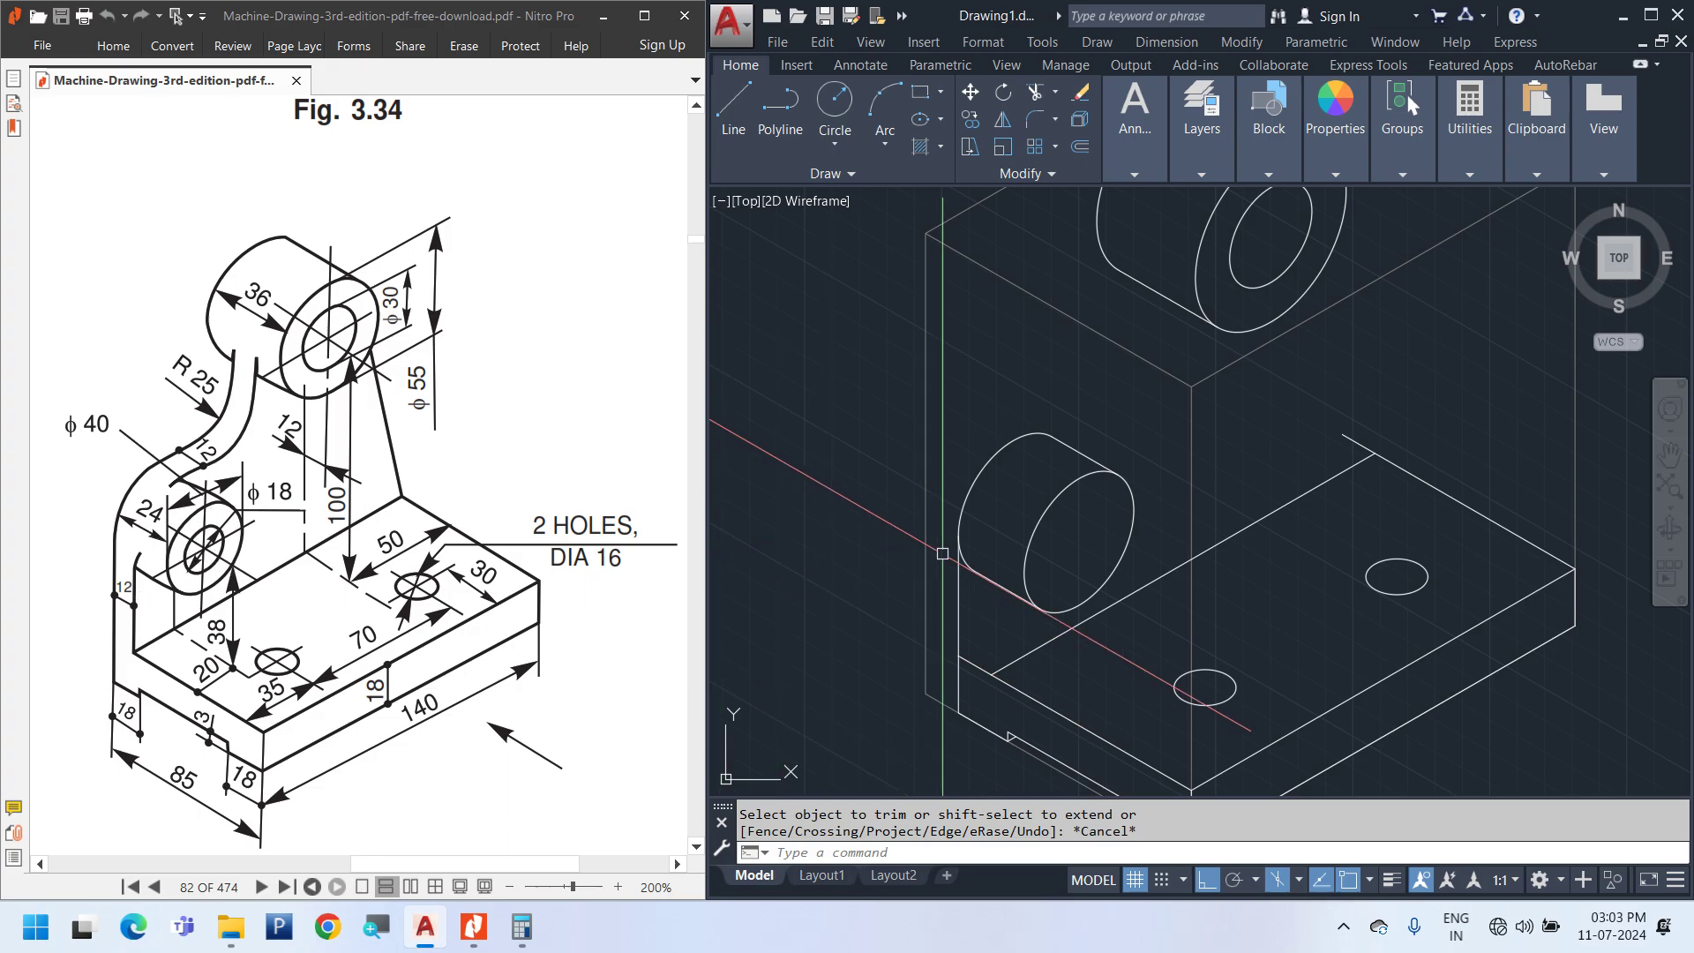
scroll(1066, 544, up, 2)
text(l)
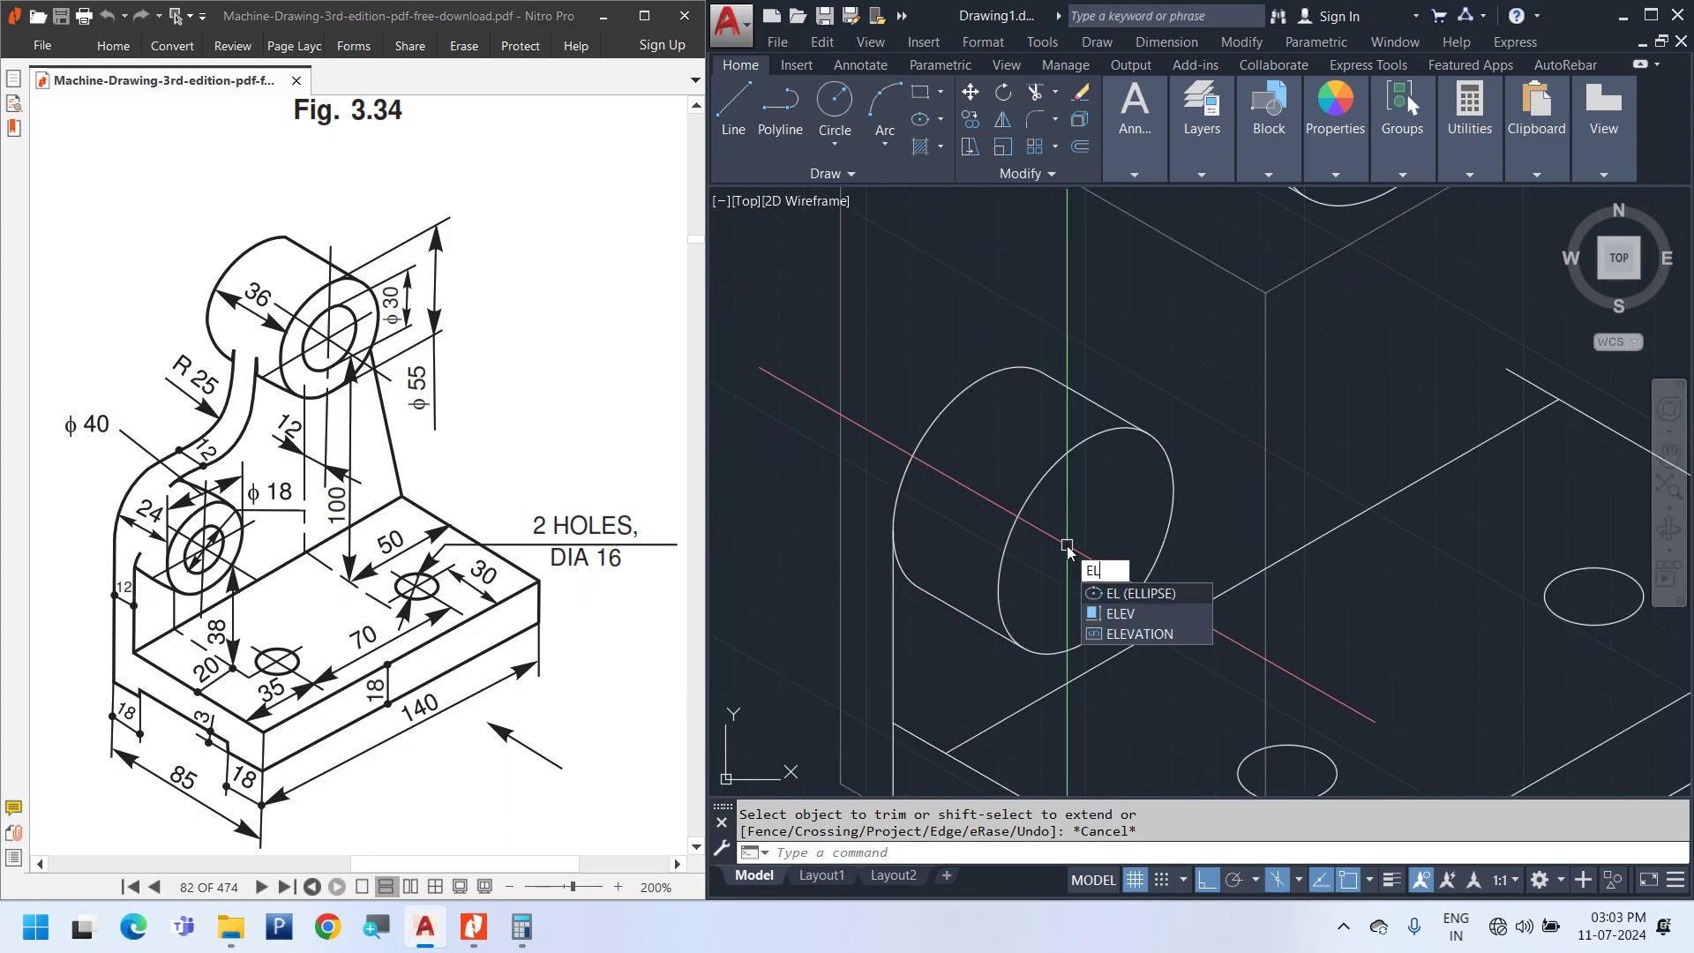
key(Return)
text(i)
key(Return)
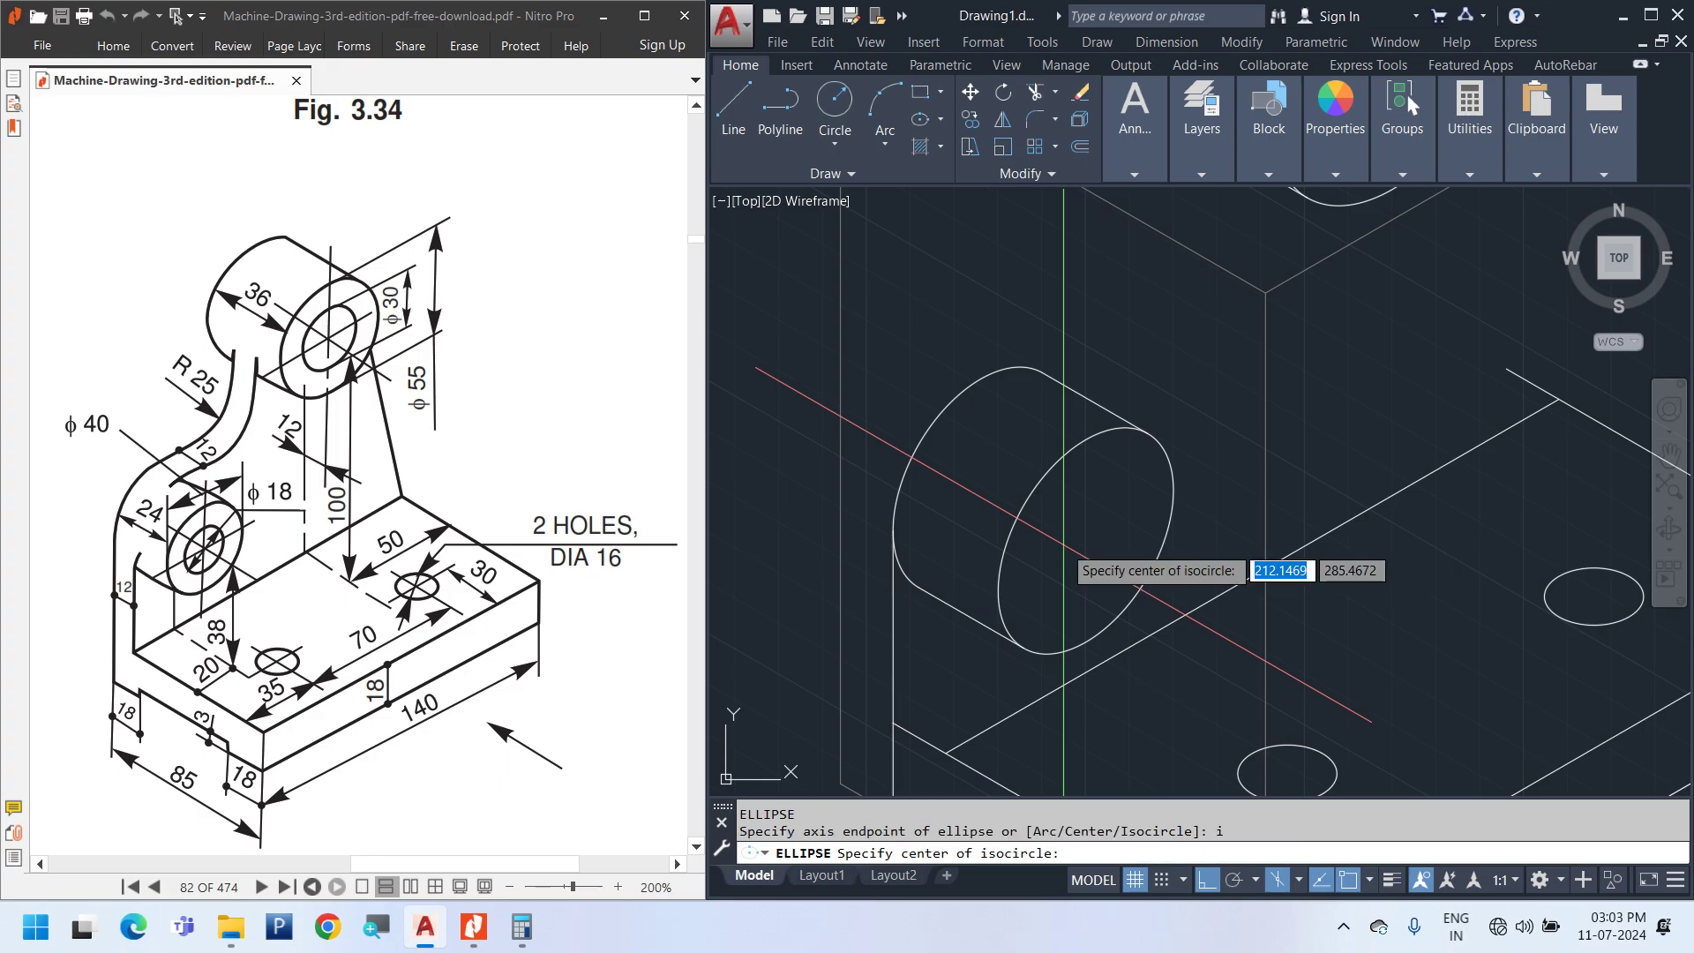
click(1086, 540)
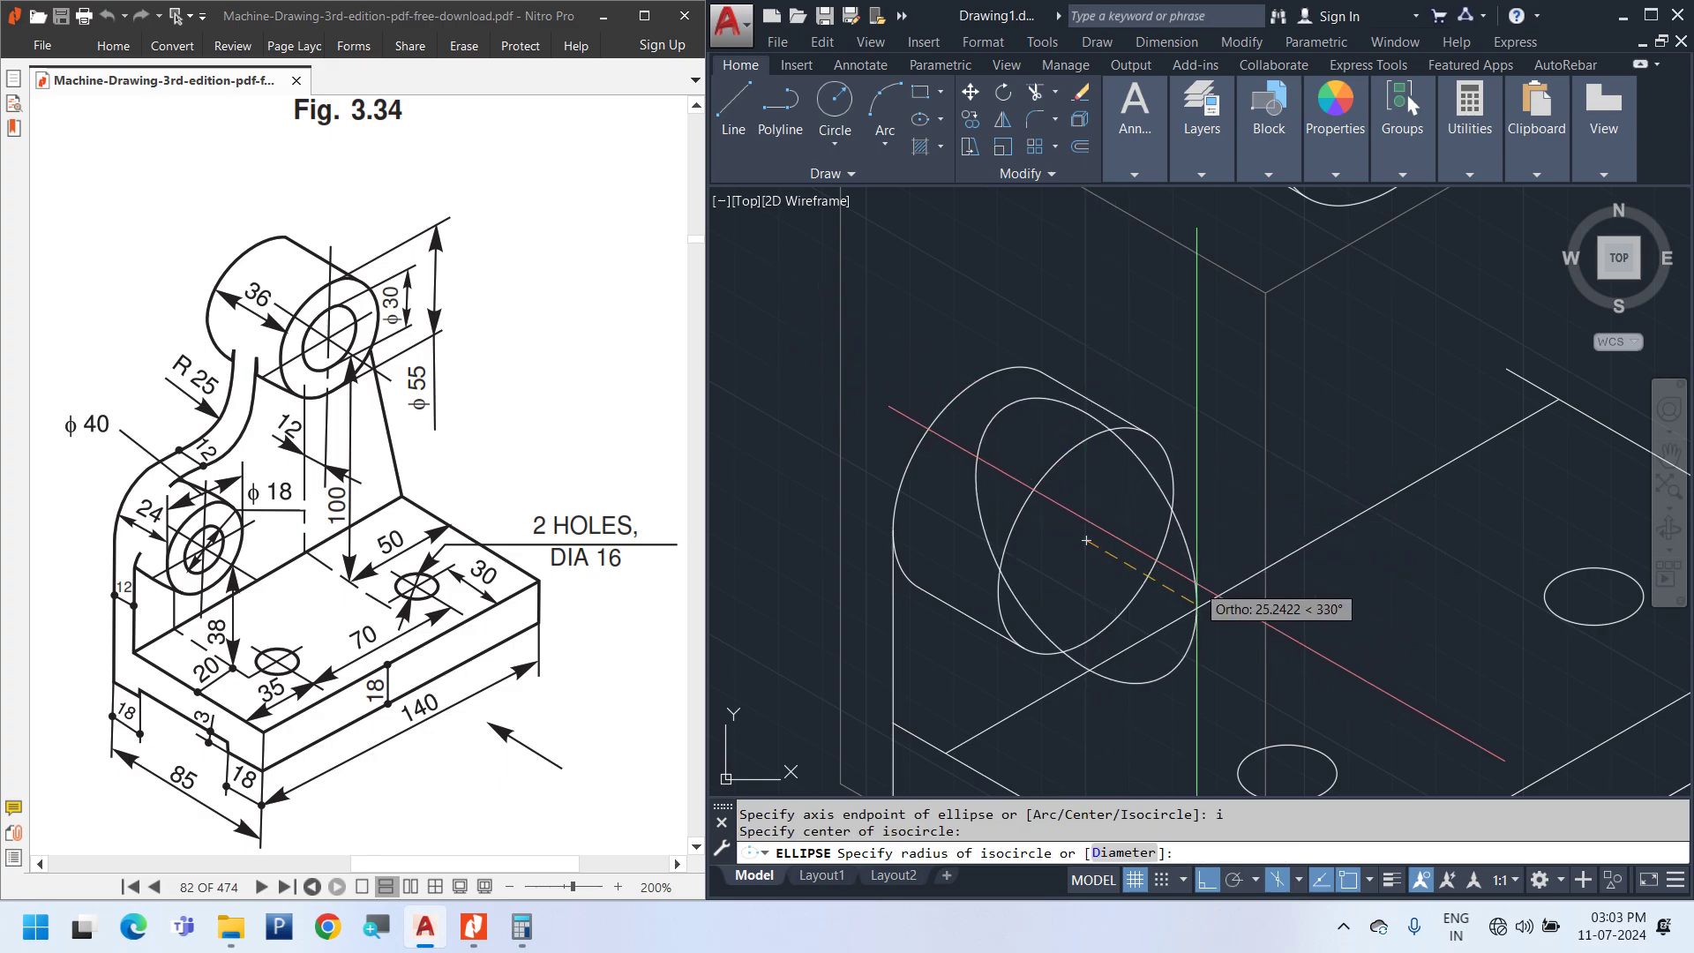
key(F5)
key(F5)
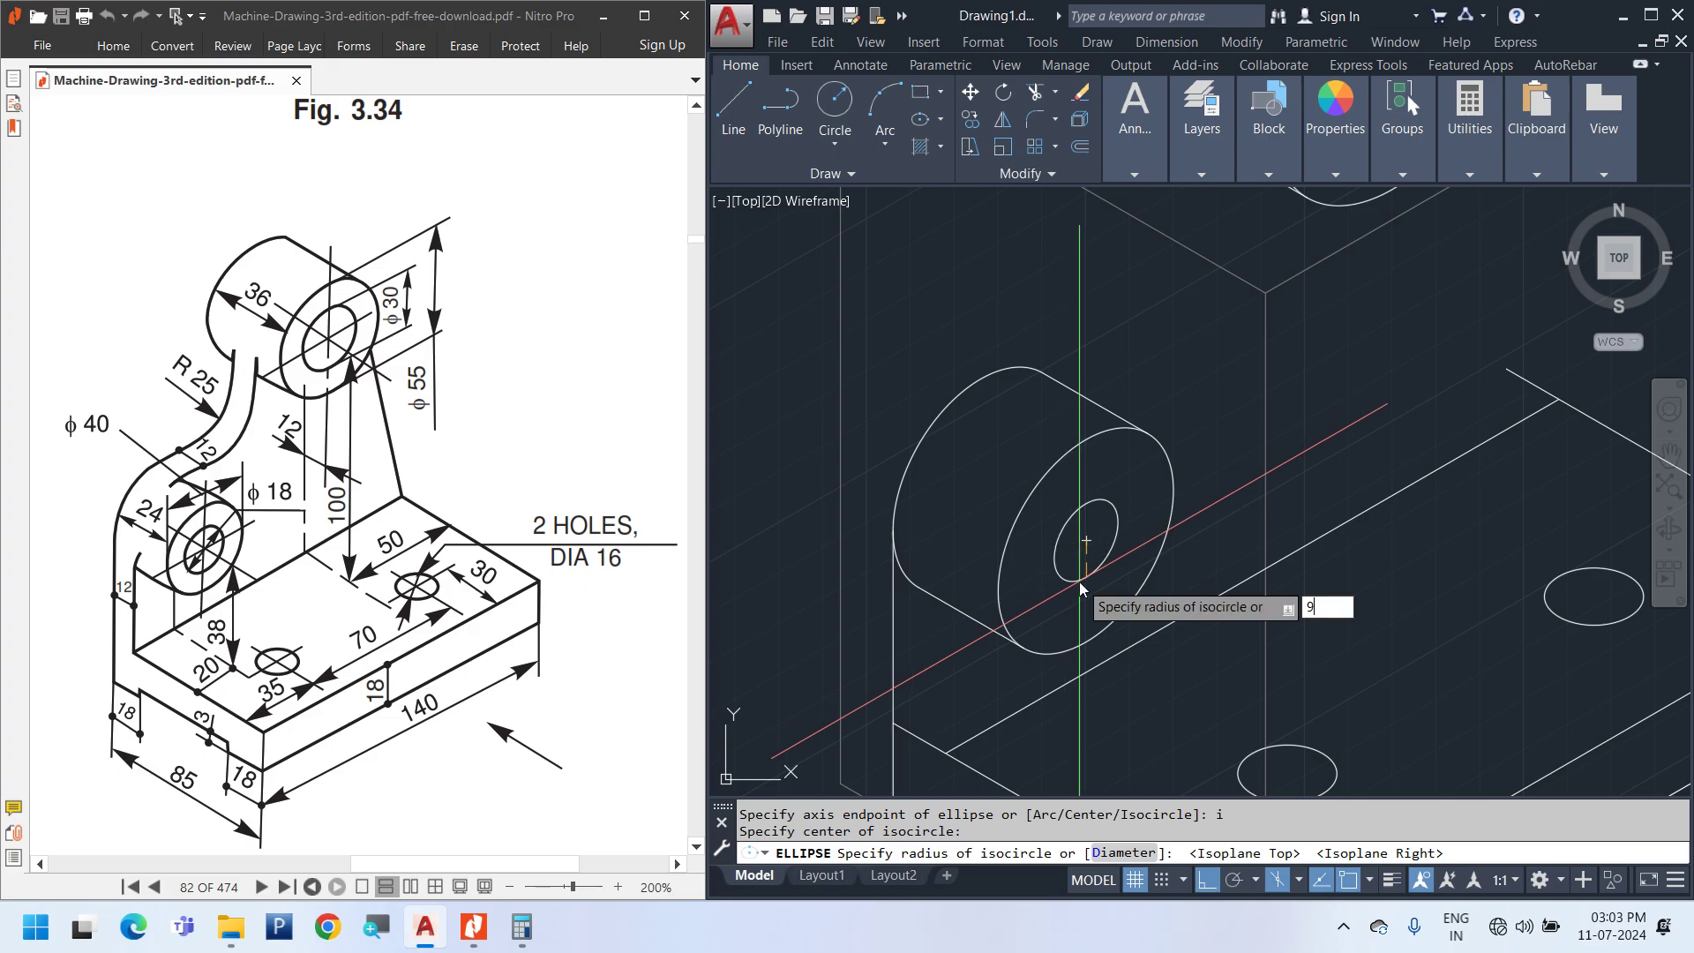
key(Return)
scroll(1078, 582, down, 2)
middle_drag(1301, 651, 1137, 653)
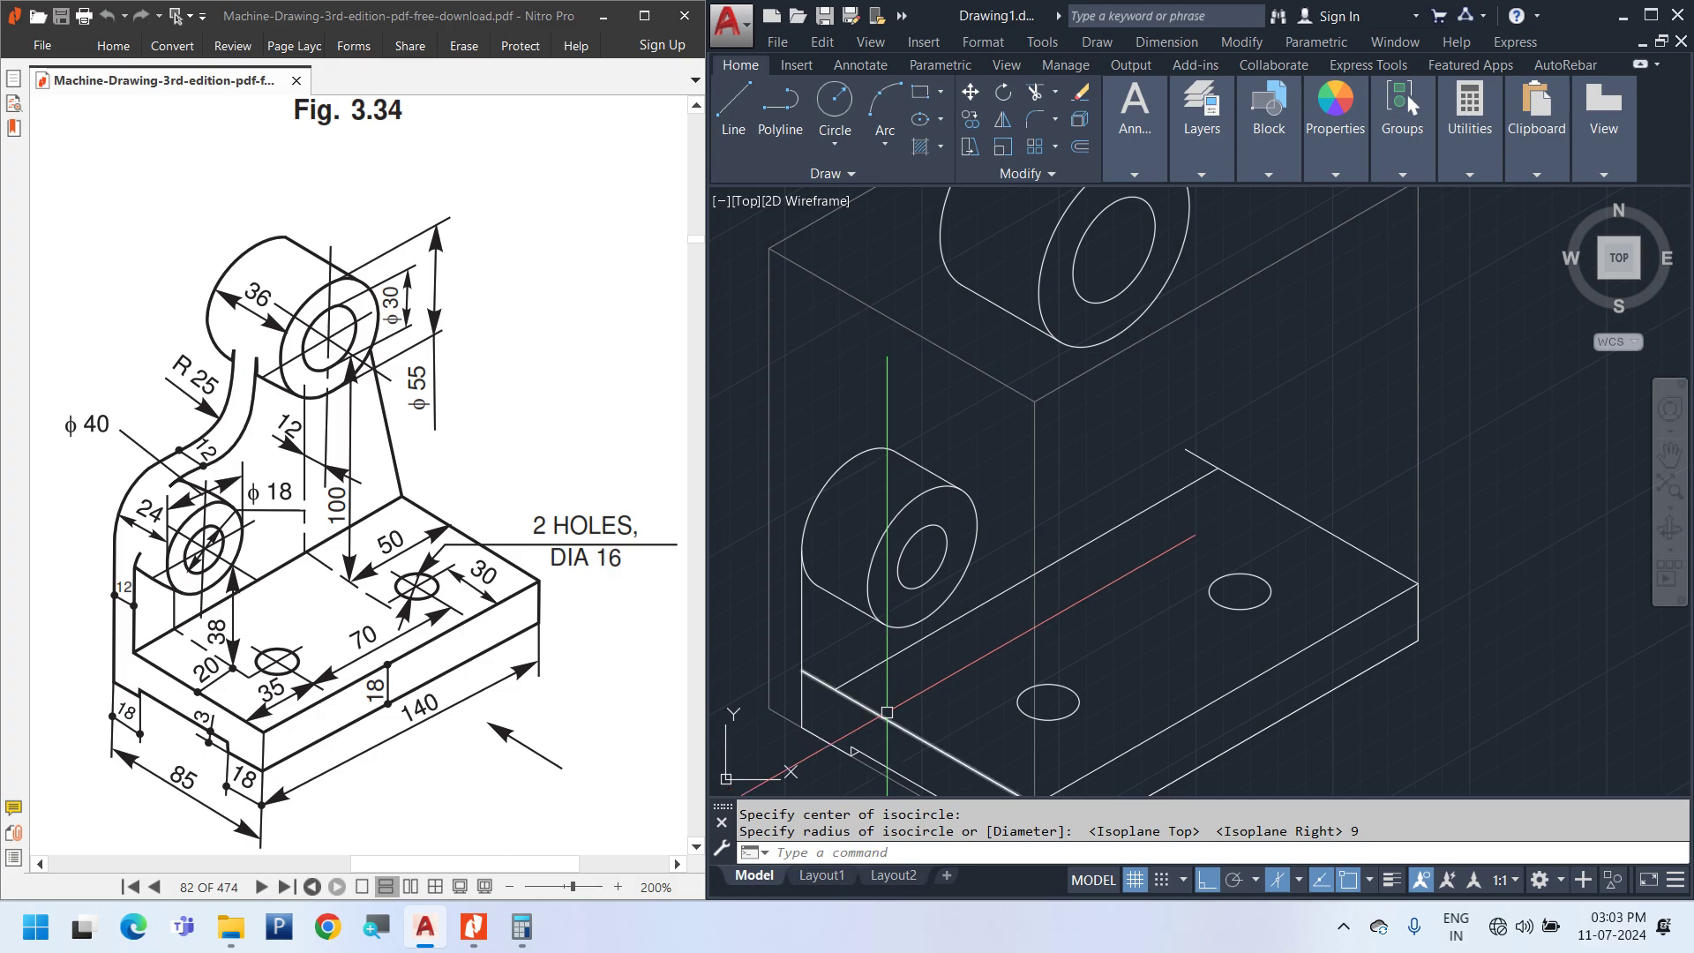
scroll(787, 703, up, 2)
middle_drag(786, 703, 885, 656)
click(927, 565)
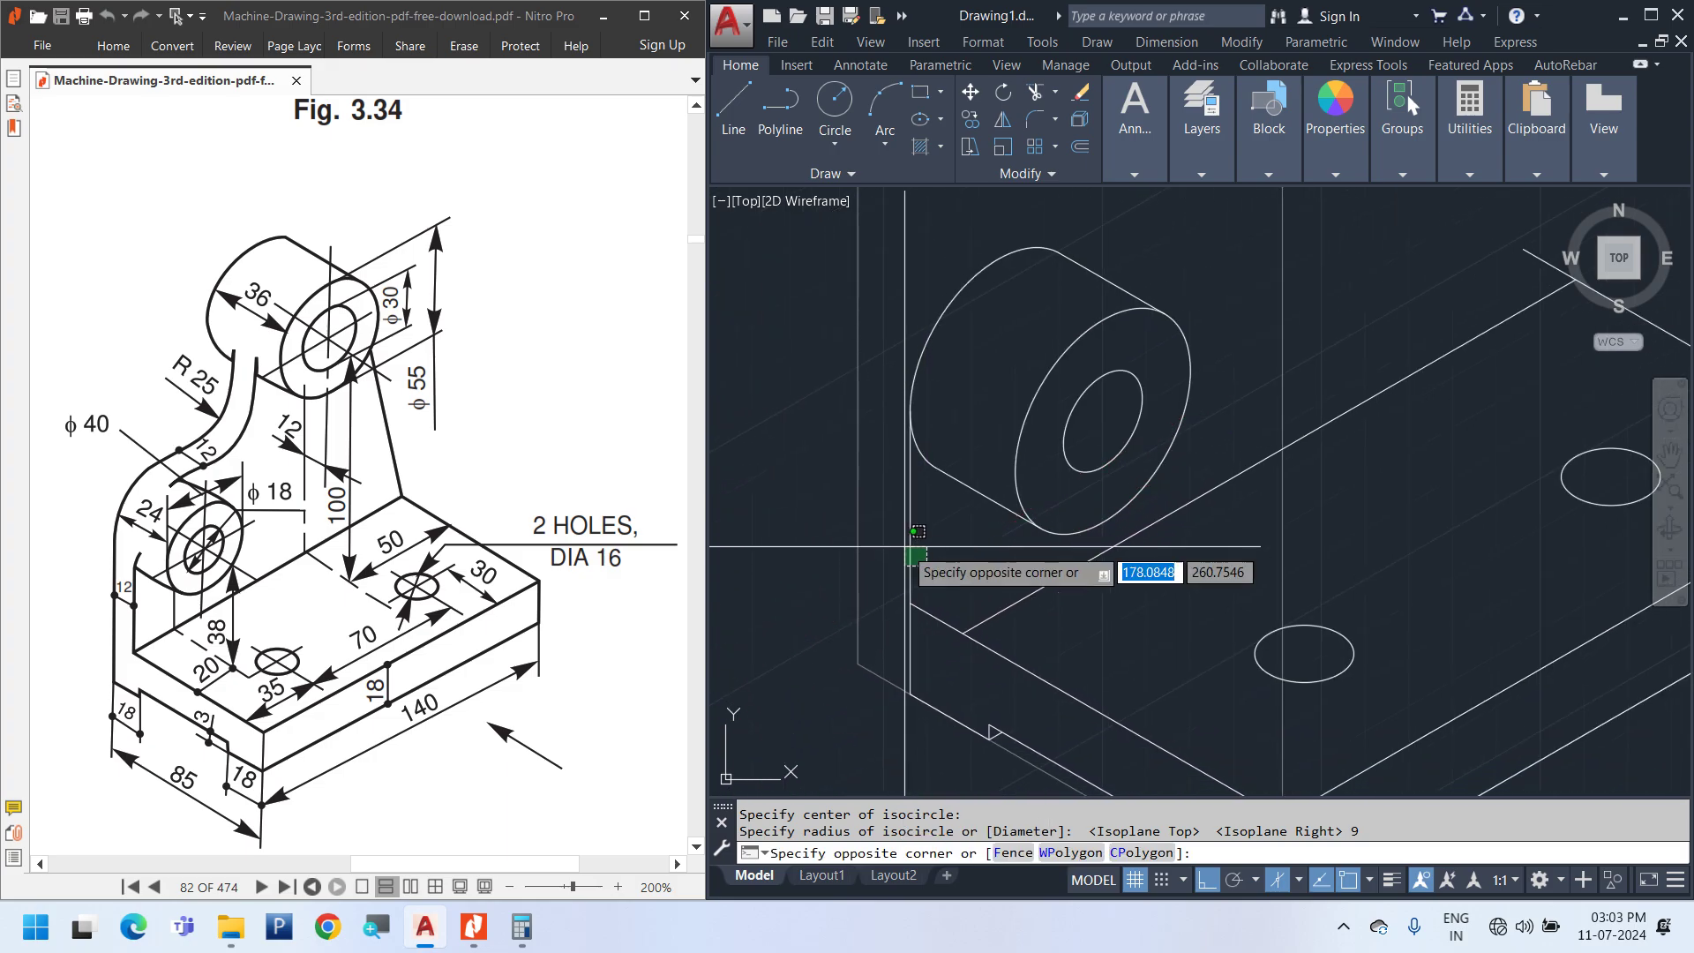
click(904, 545)
key(Escape)
middle_drag(1005, 481, 909, 646)
scroll(908, 646, down, 2)
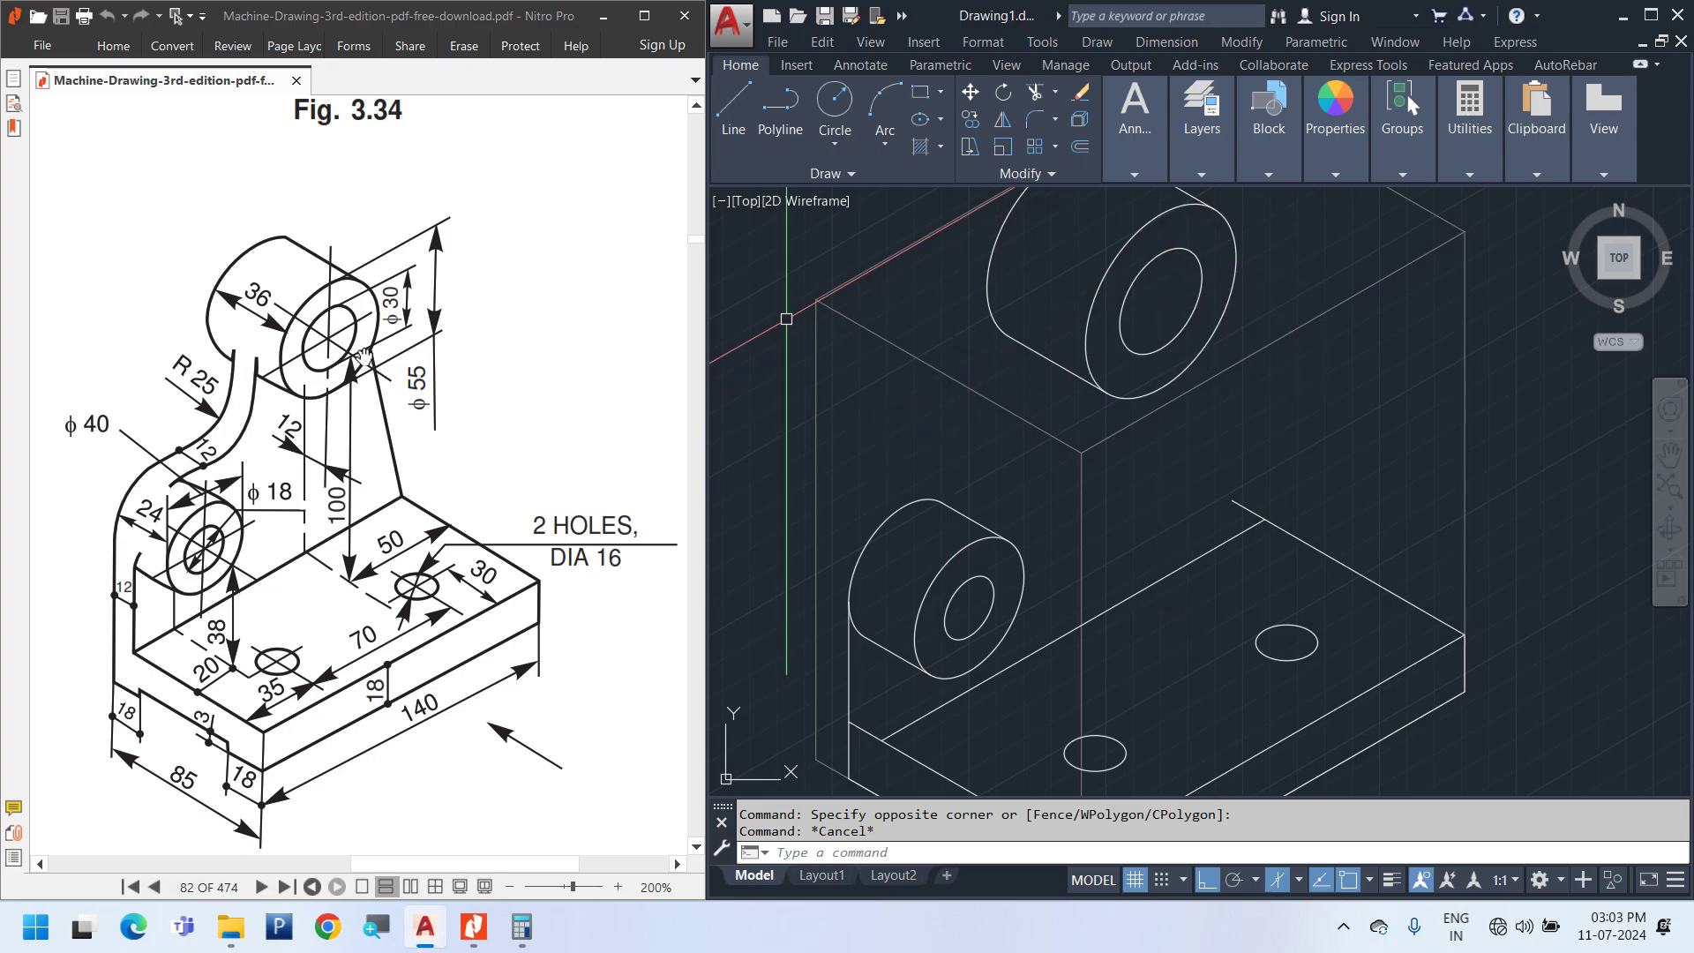
Copy the vertical edge below the boss 12 mm along the left isoplane to the inner corner of the base
middle_drag(910, 606, 965, 512)
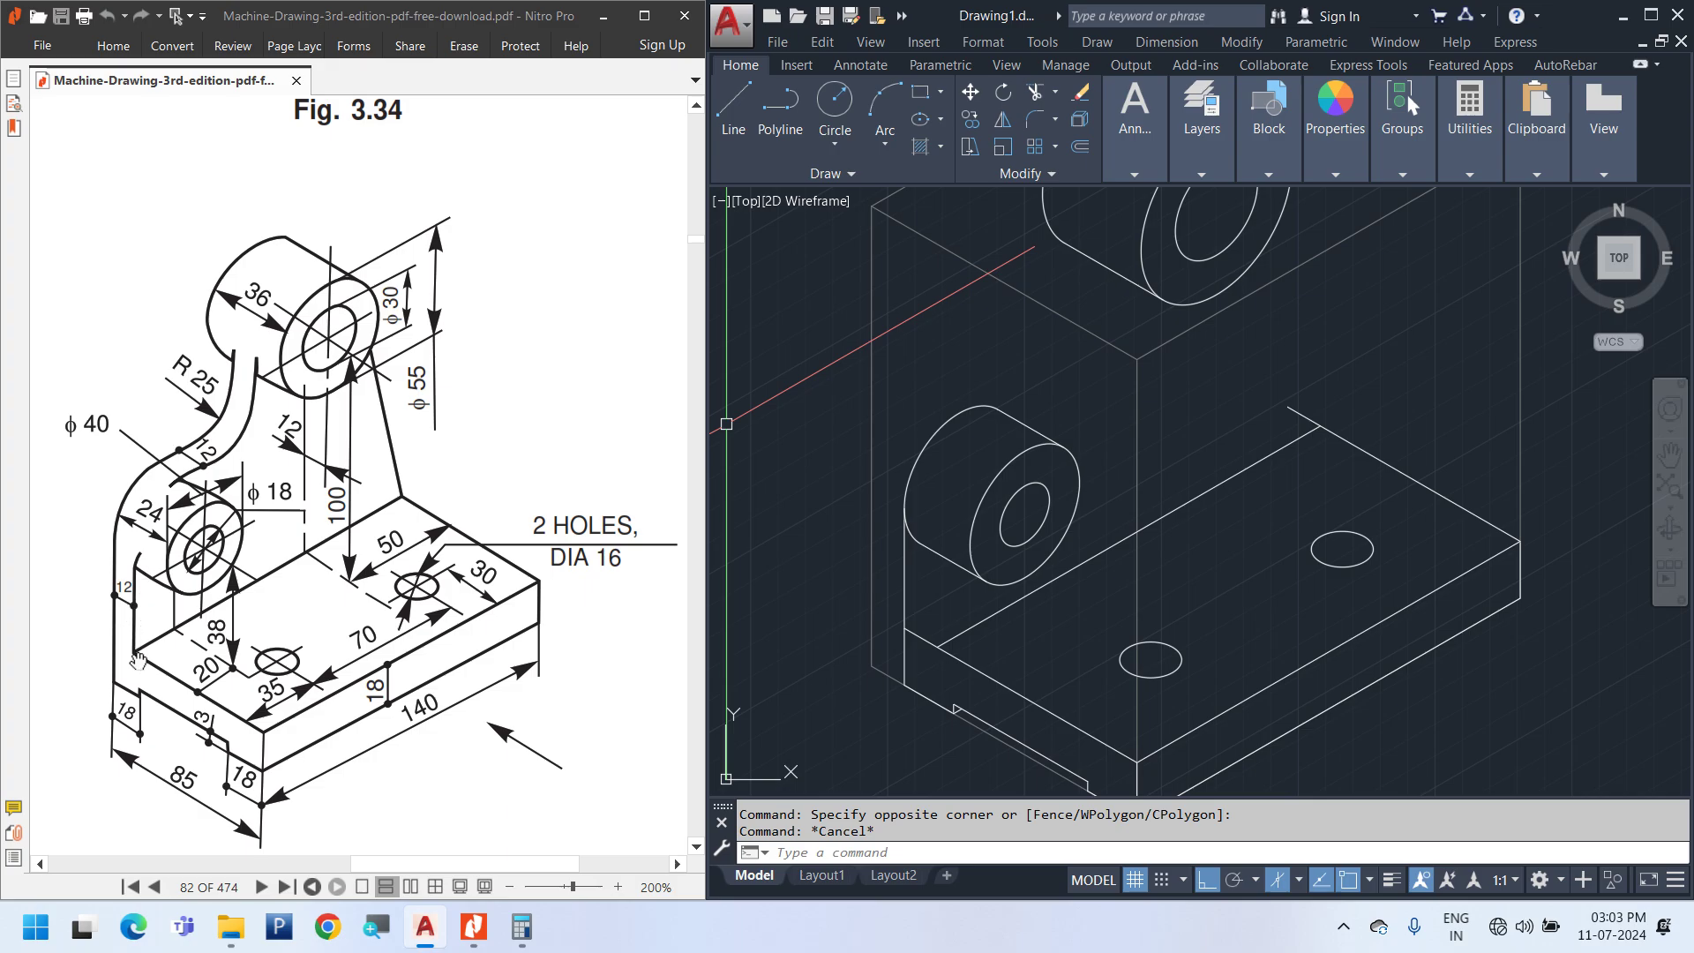
click(901, 622)
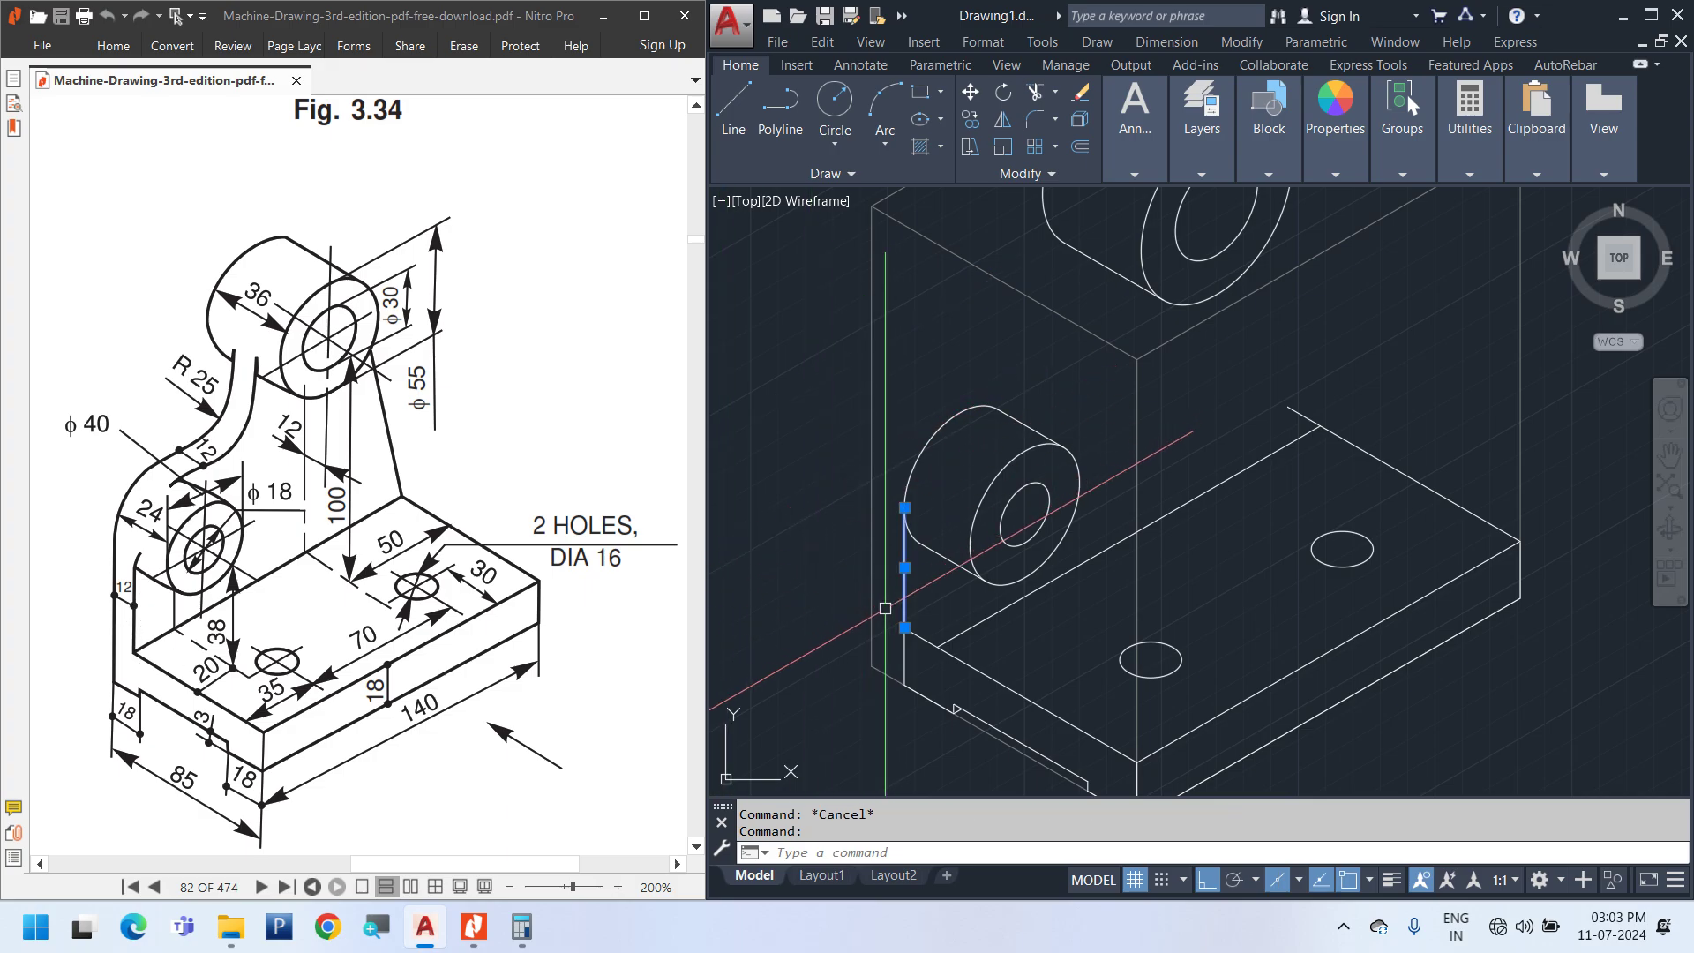
scroll(900, 624, up, 4)
right_click(1016, 569)
click(1116, 190)
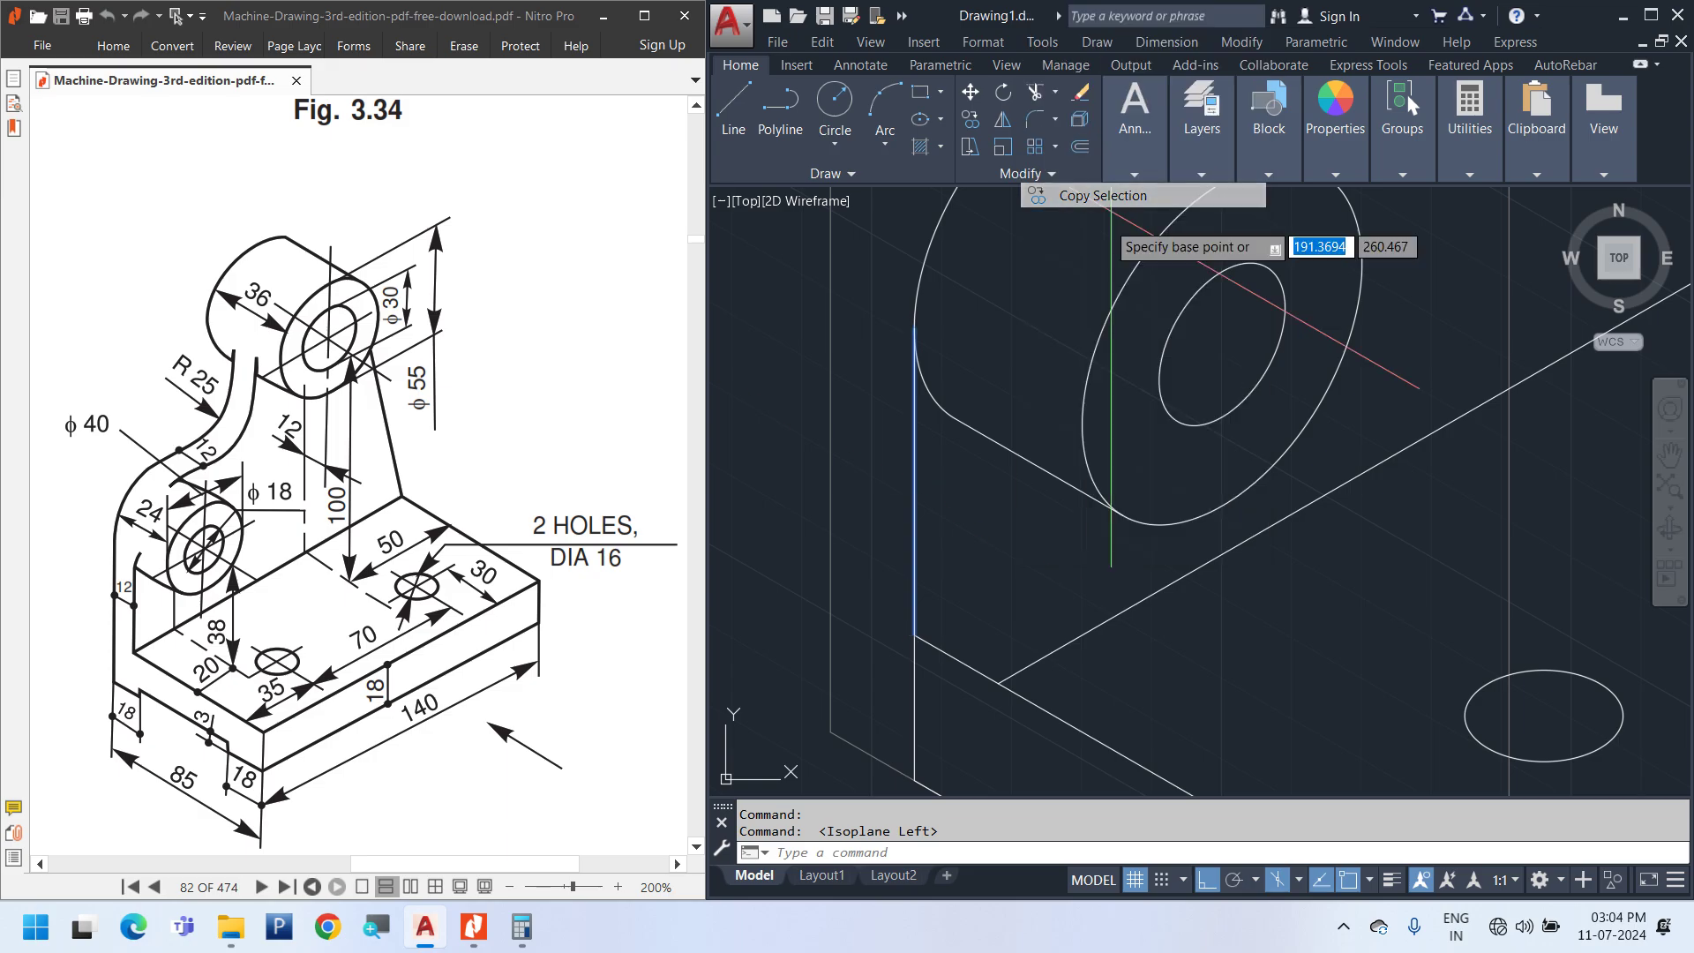
click(951, 525)
text(12)
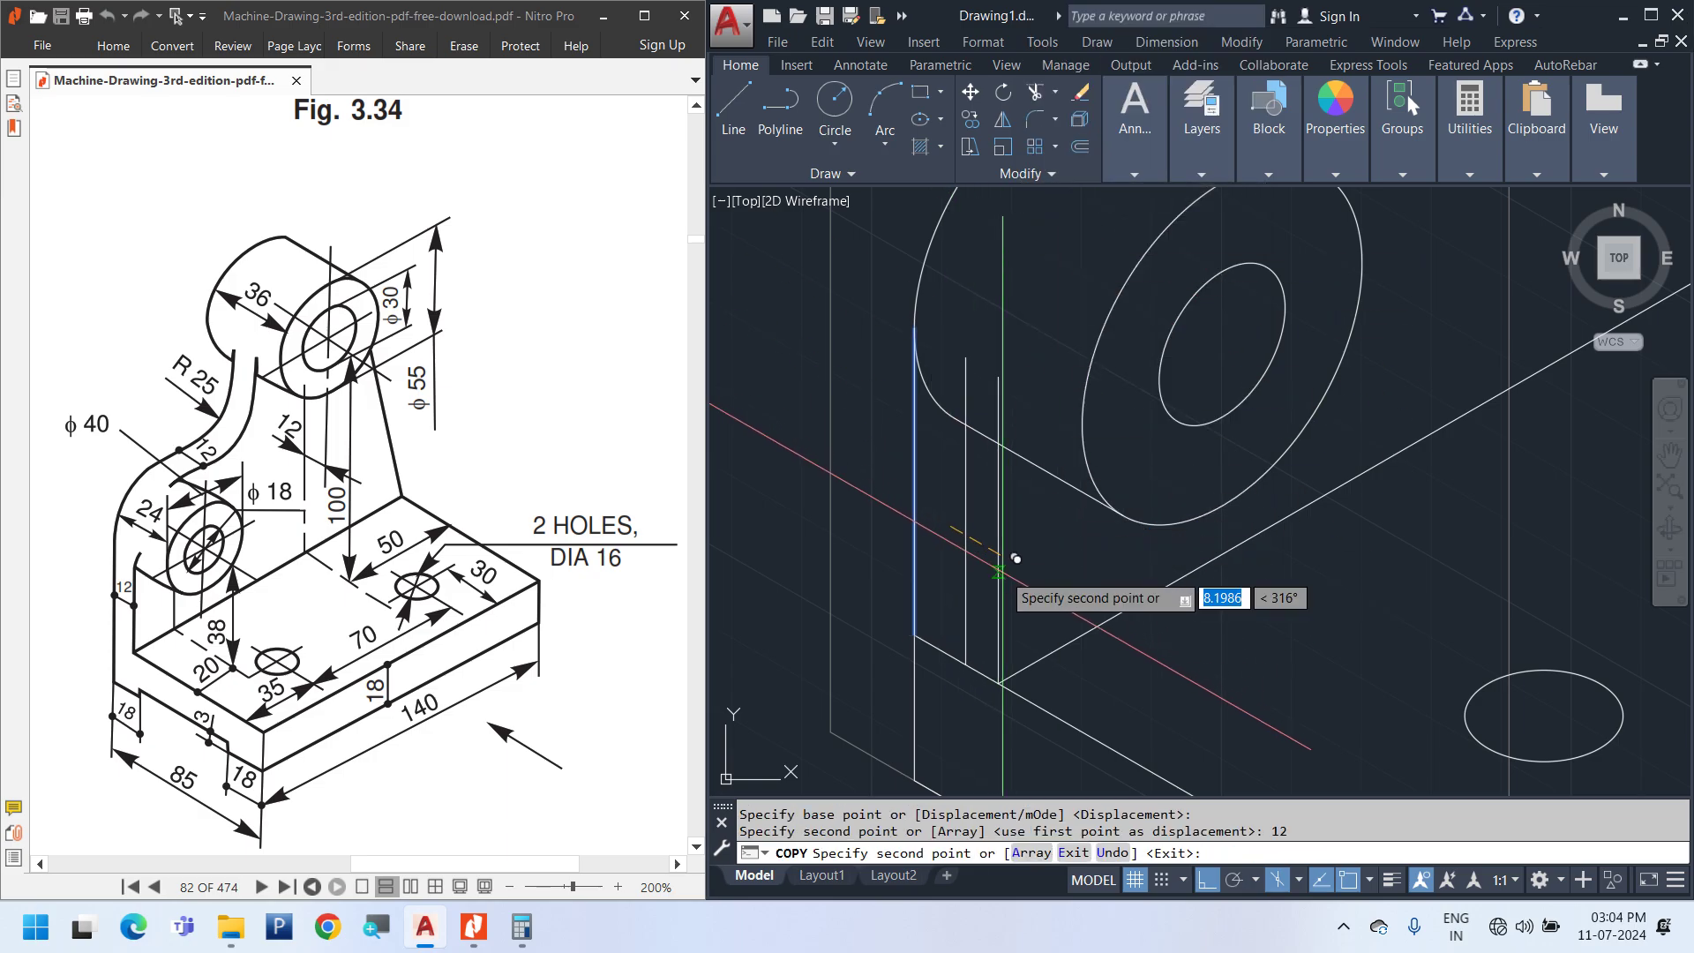
key(Return)
key(Escape)
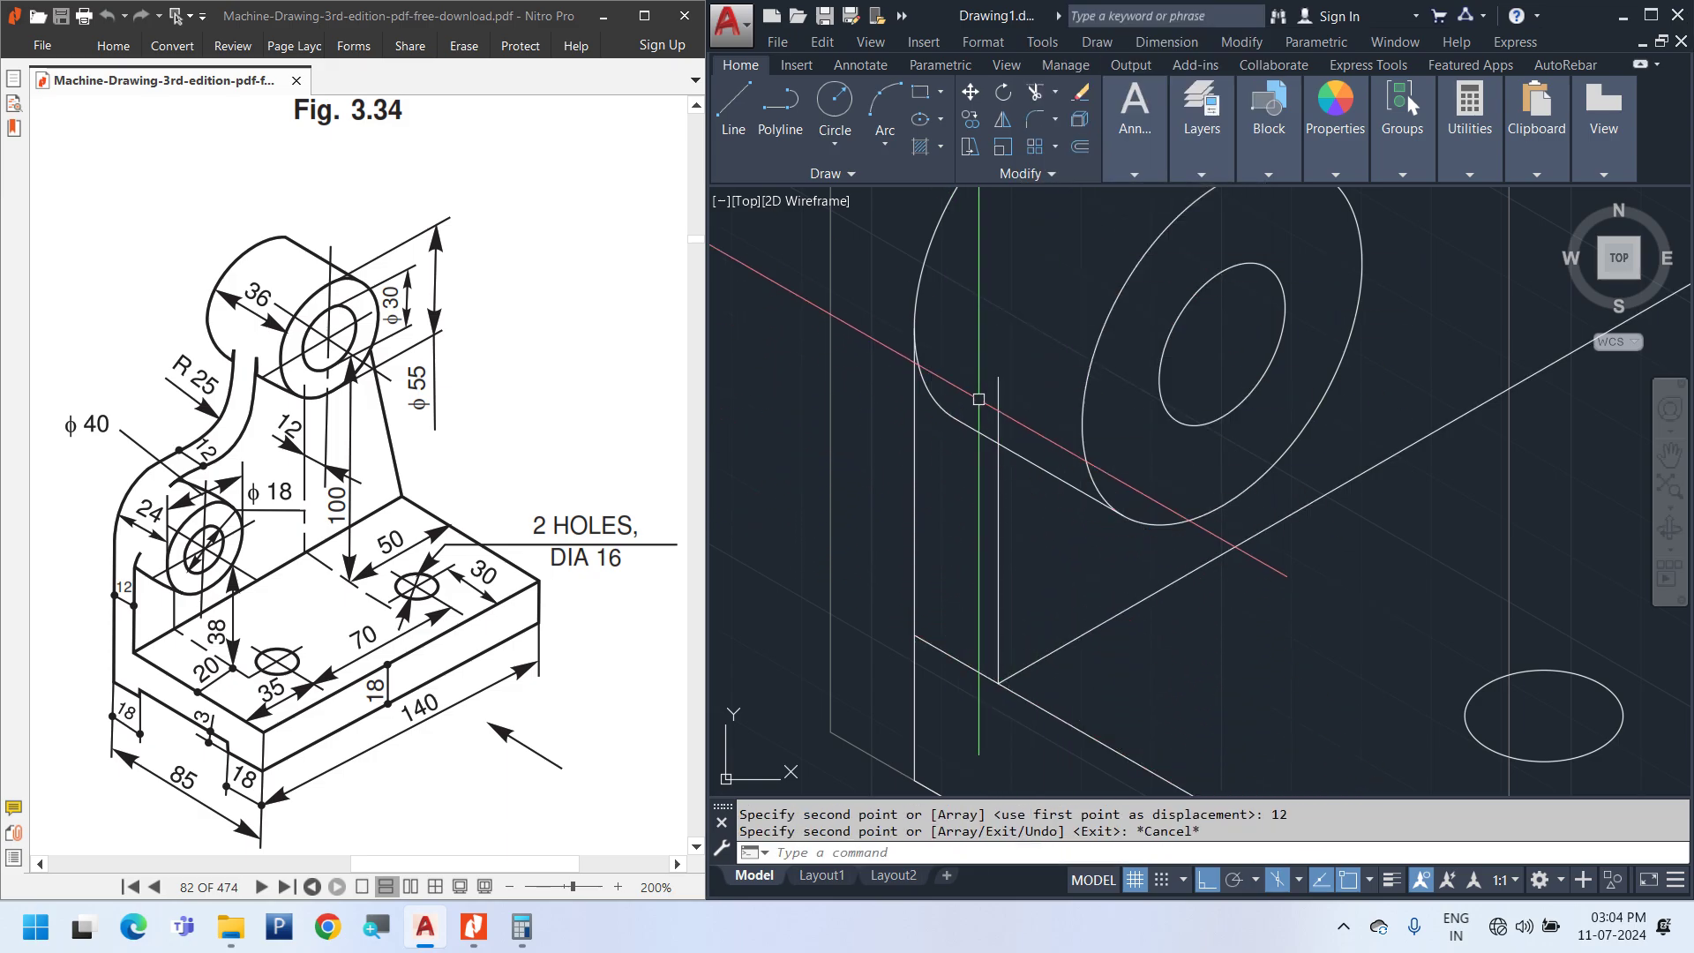
scroll(1147, 657, down, 4)
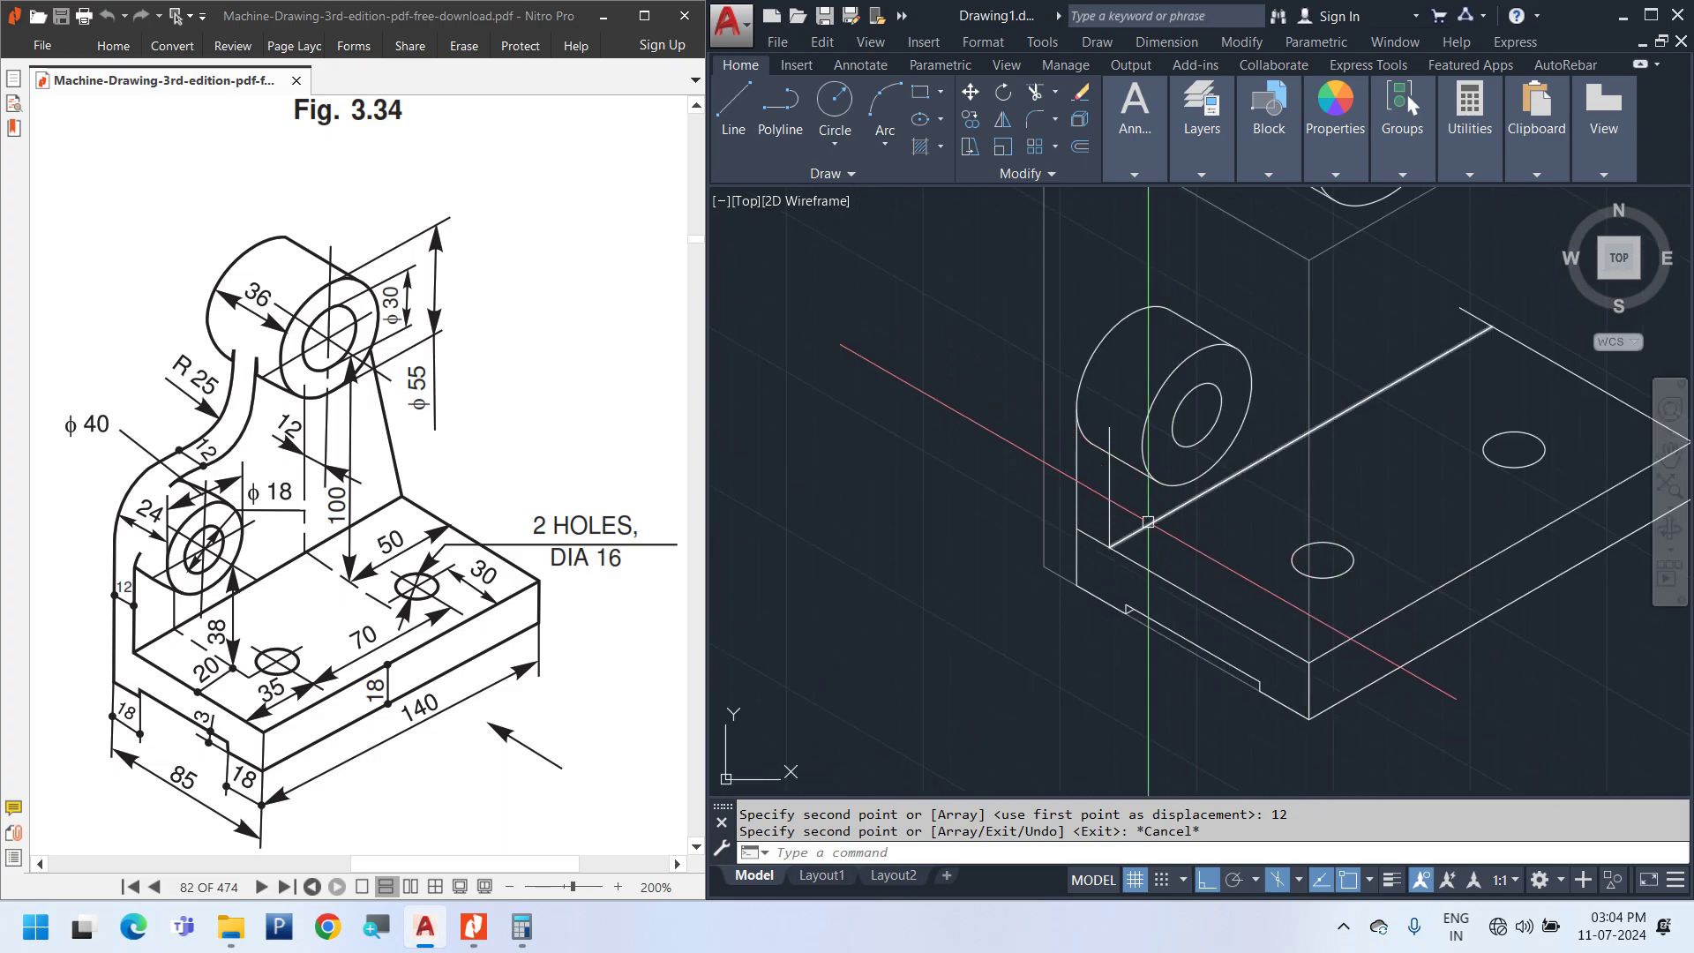
scroll(1133, 525, up, 5)
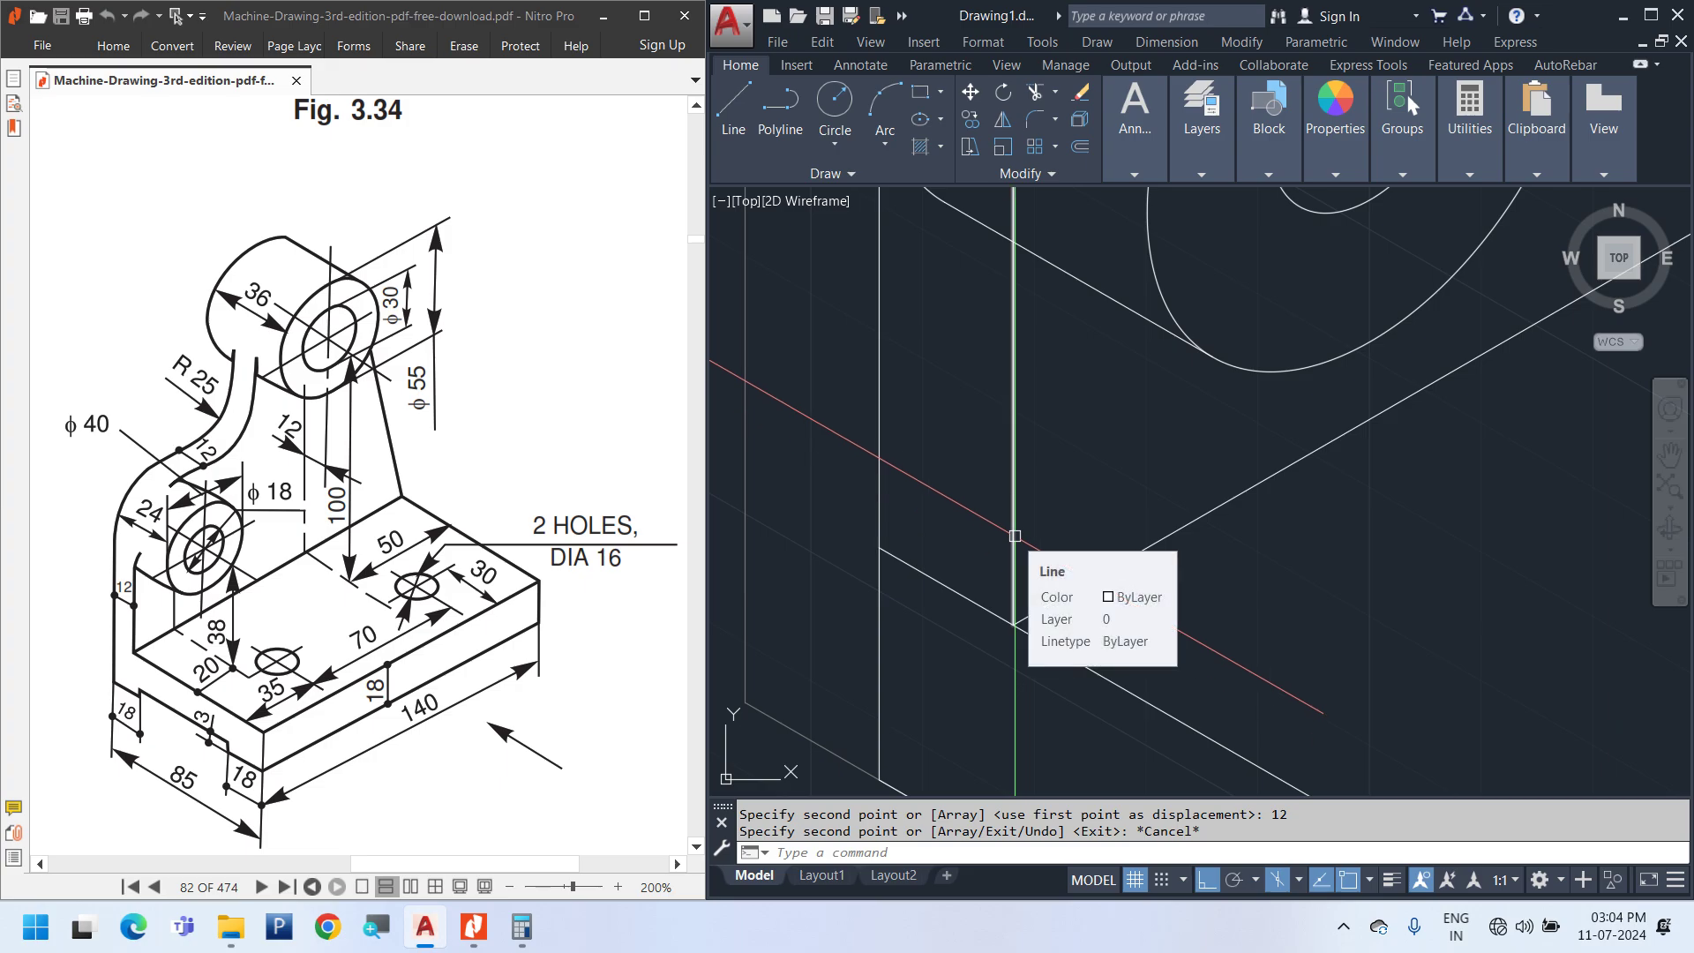
scroll(1014, 535, down, 2)
middle_drag(994, 574, 912, 746)
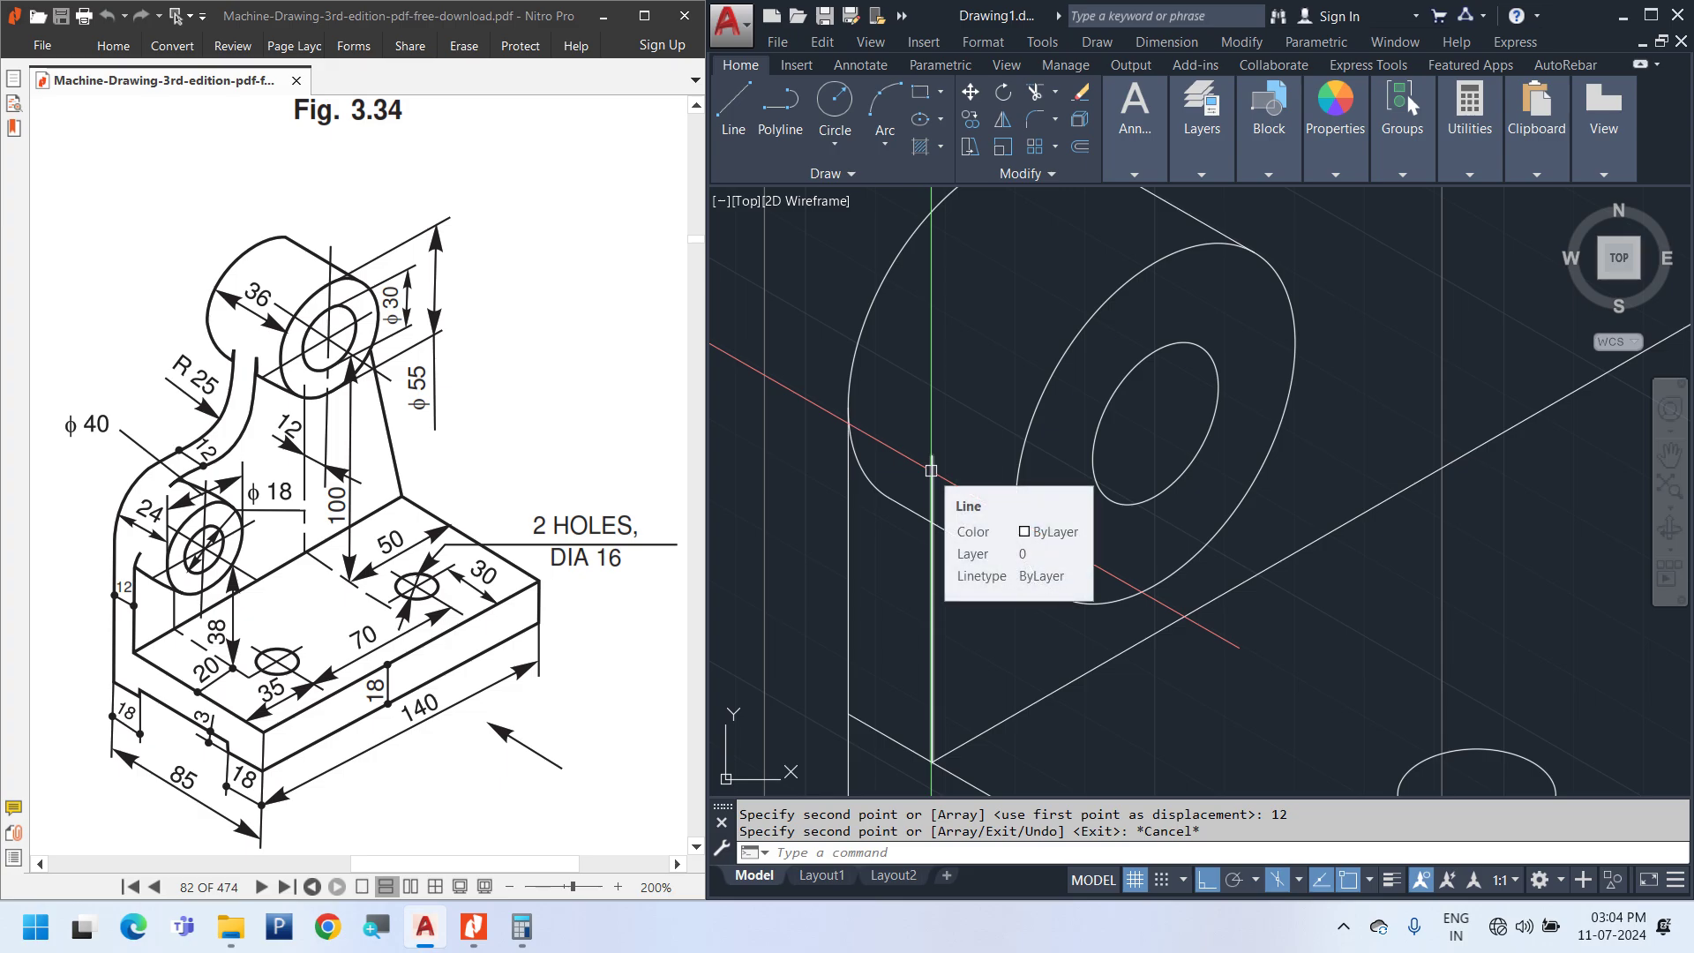
click(855, 362)
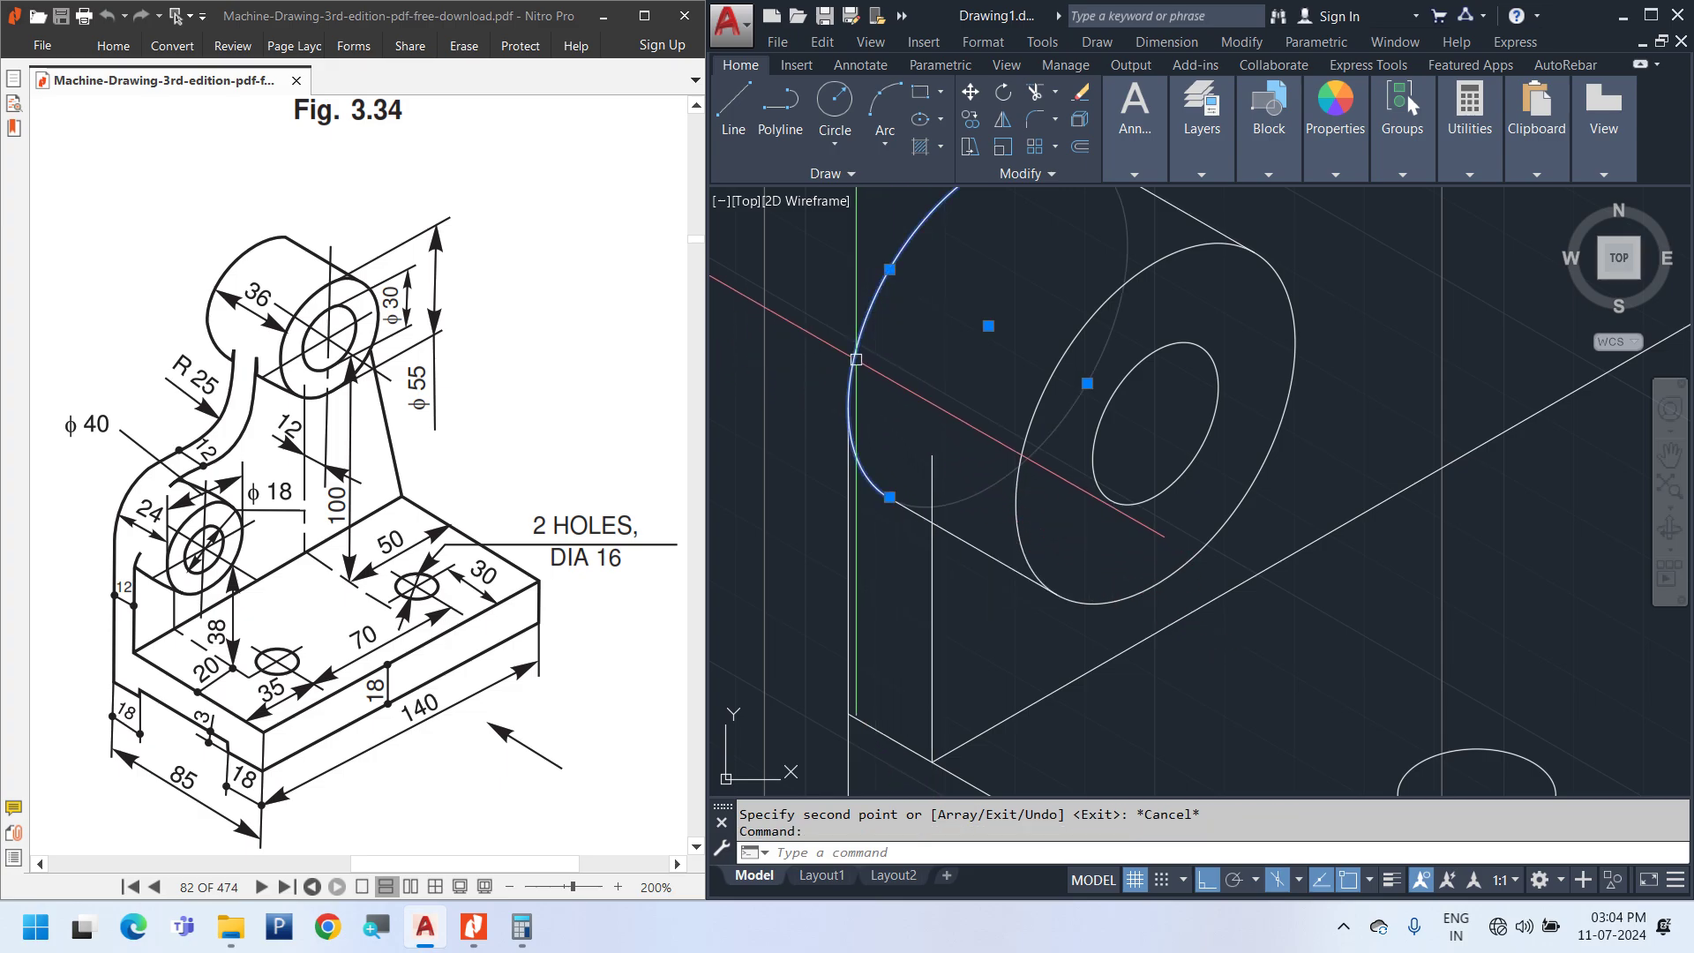
right_click(1052, 275)
click(1138, 459)
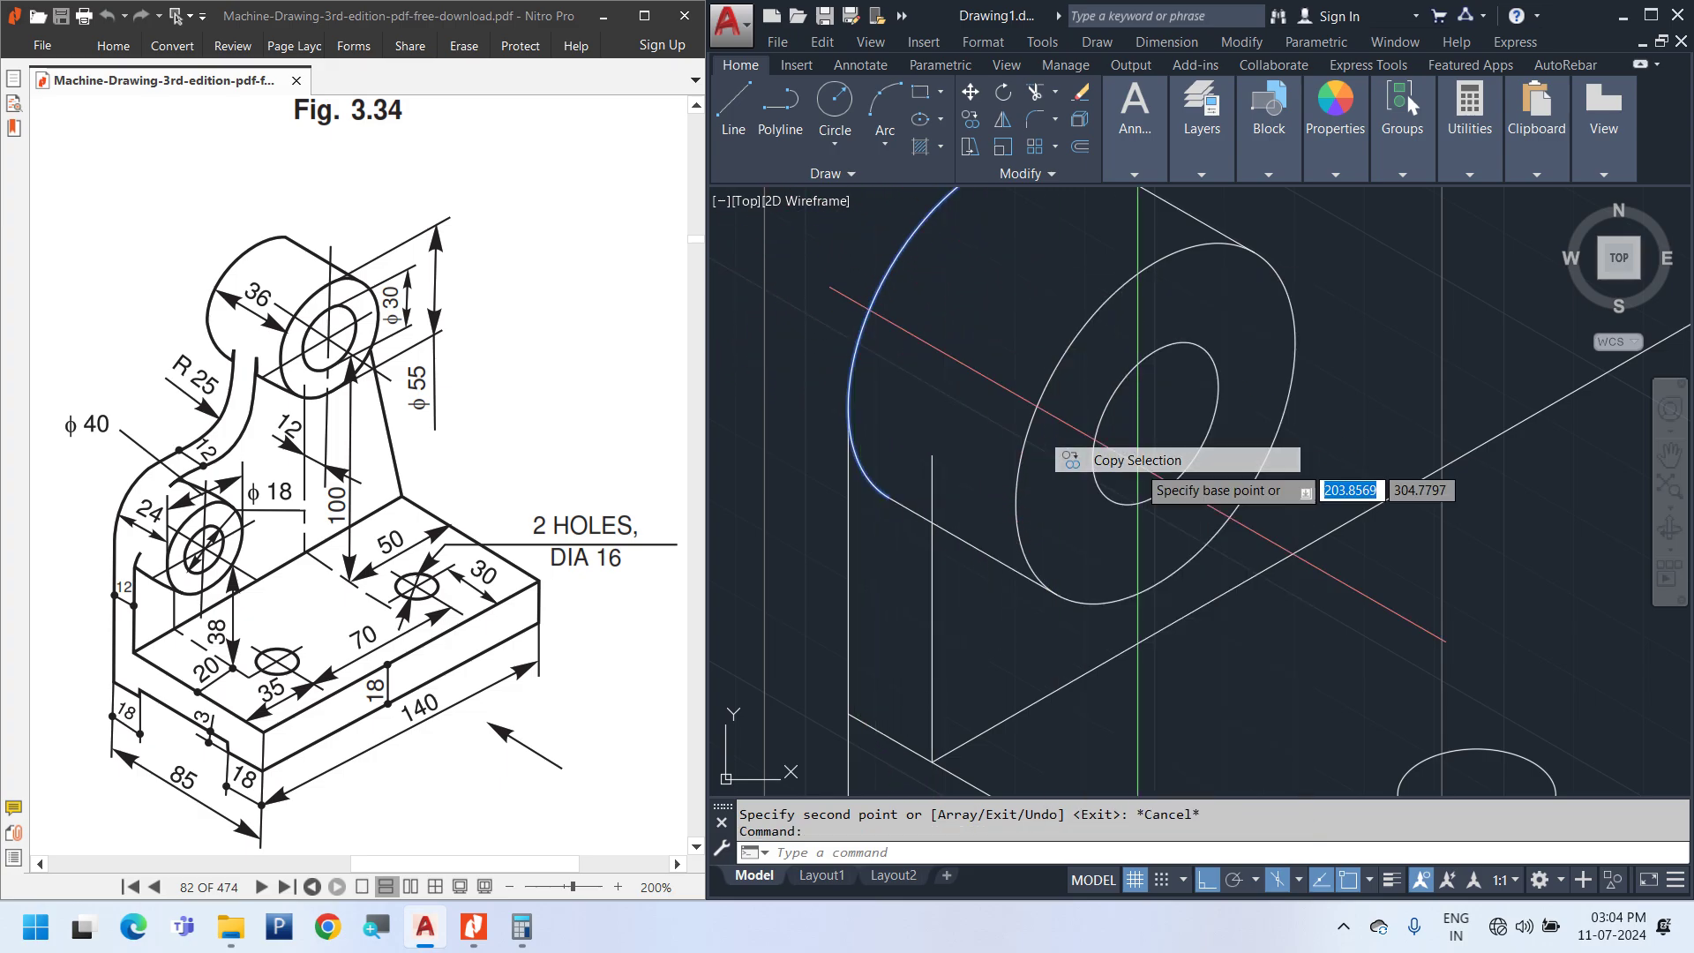
click(848, 657)
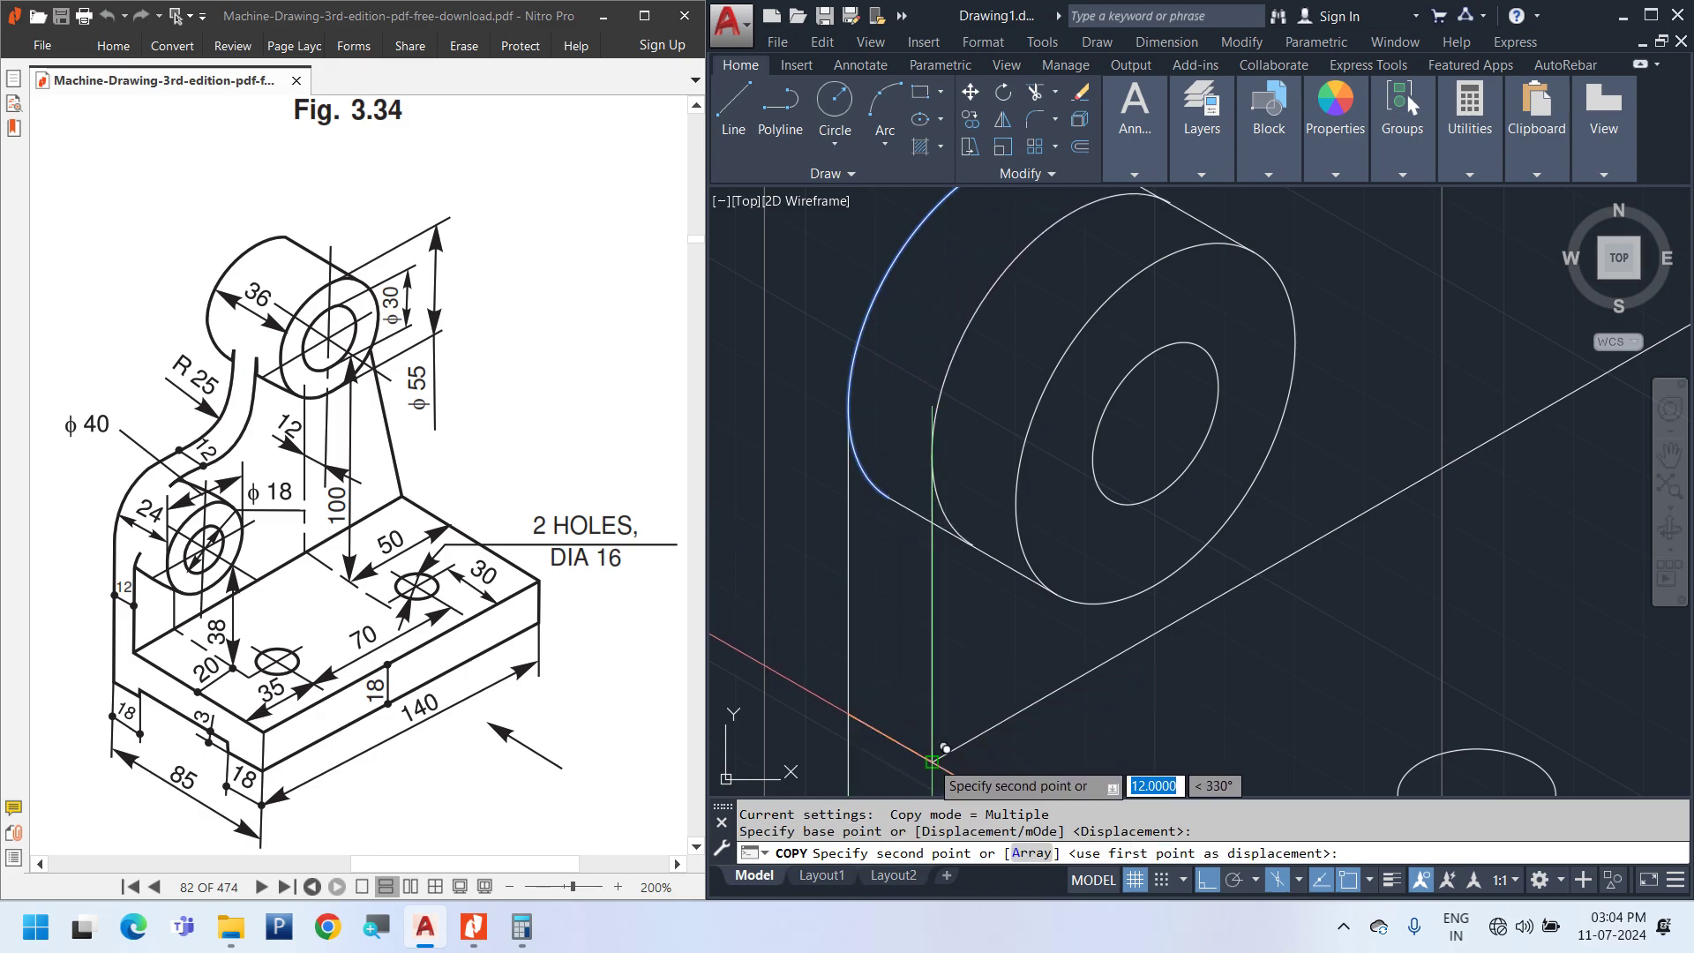
key(Escape)
Erase the copied vertical line rising from the inner corner of the base
click(931, 644)
mouse_move(930, 644)
middle_down()
mouse_move(937, 593)
mouse_move(952, 595)
middle_up()
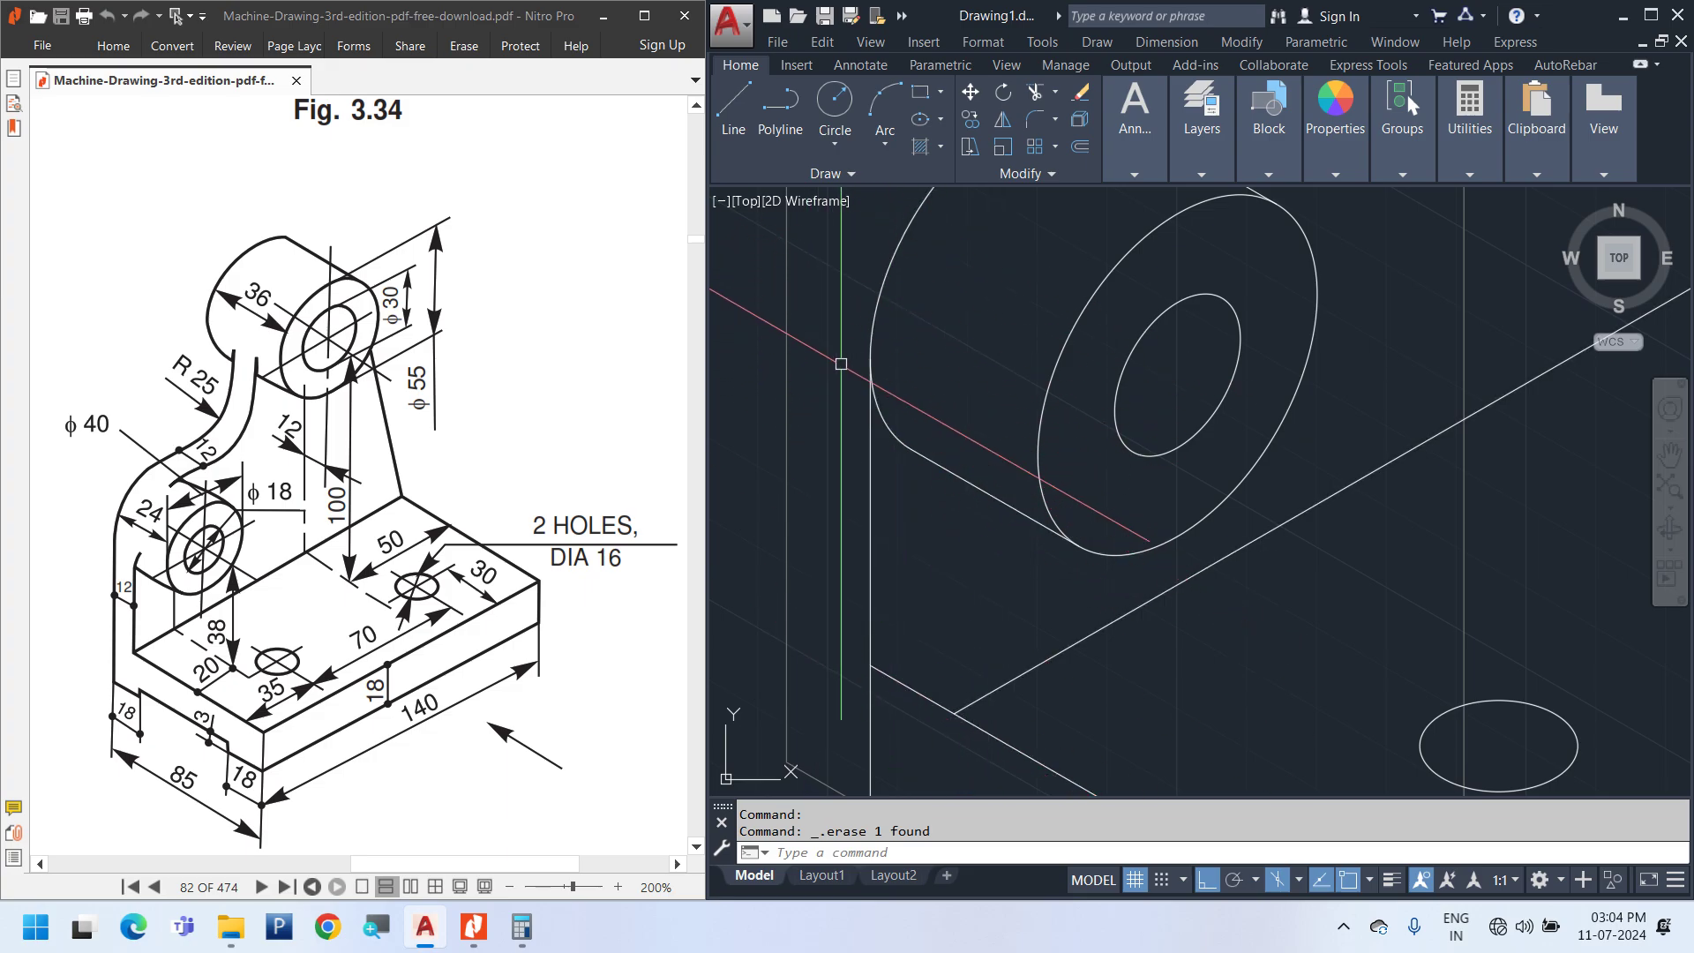
Copy the boss's rear arc together with the vertical edge below it, from the base's outer corner to the 12 mm inner corner
click(894, 247)
click(872, 468)
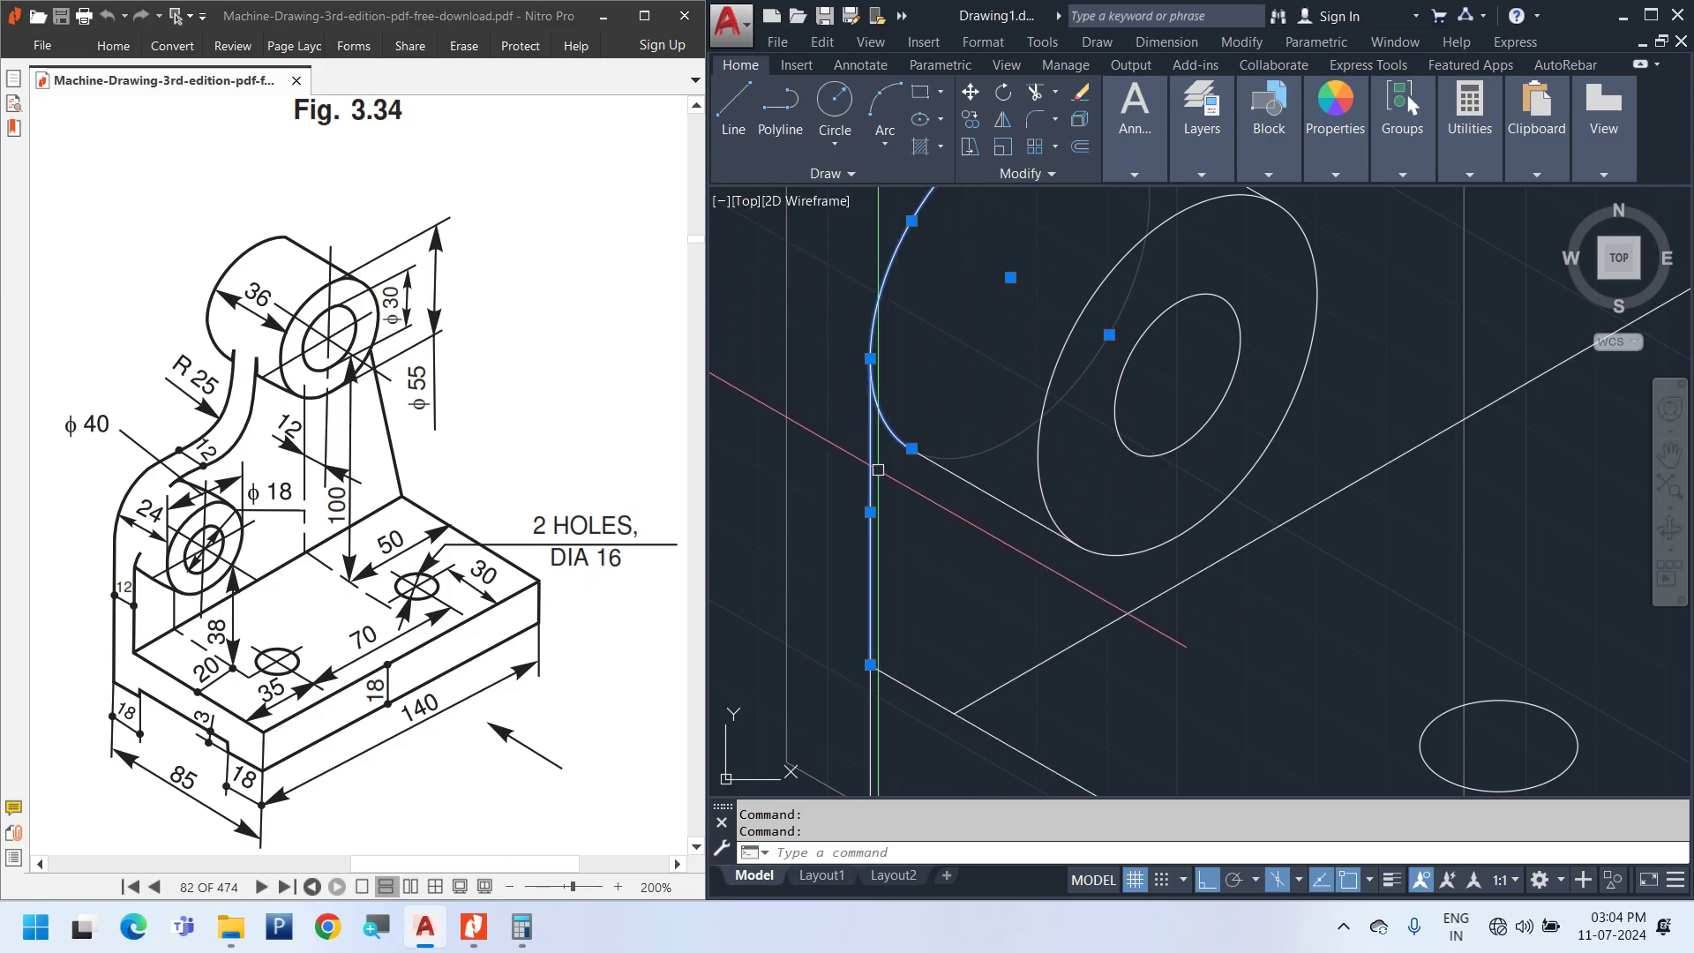
right_click(991, 311)
click(1068, 496)
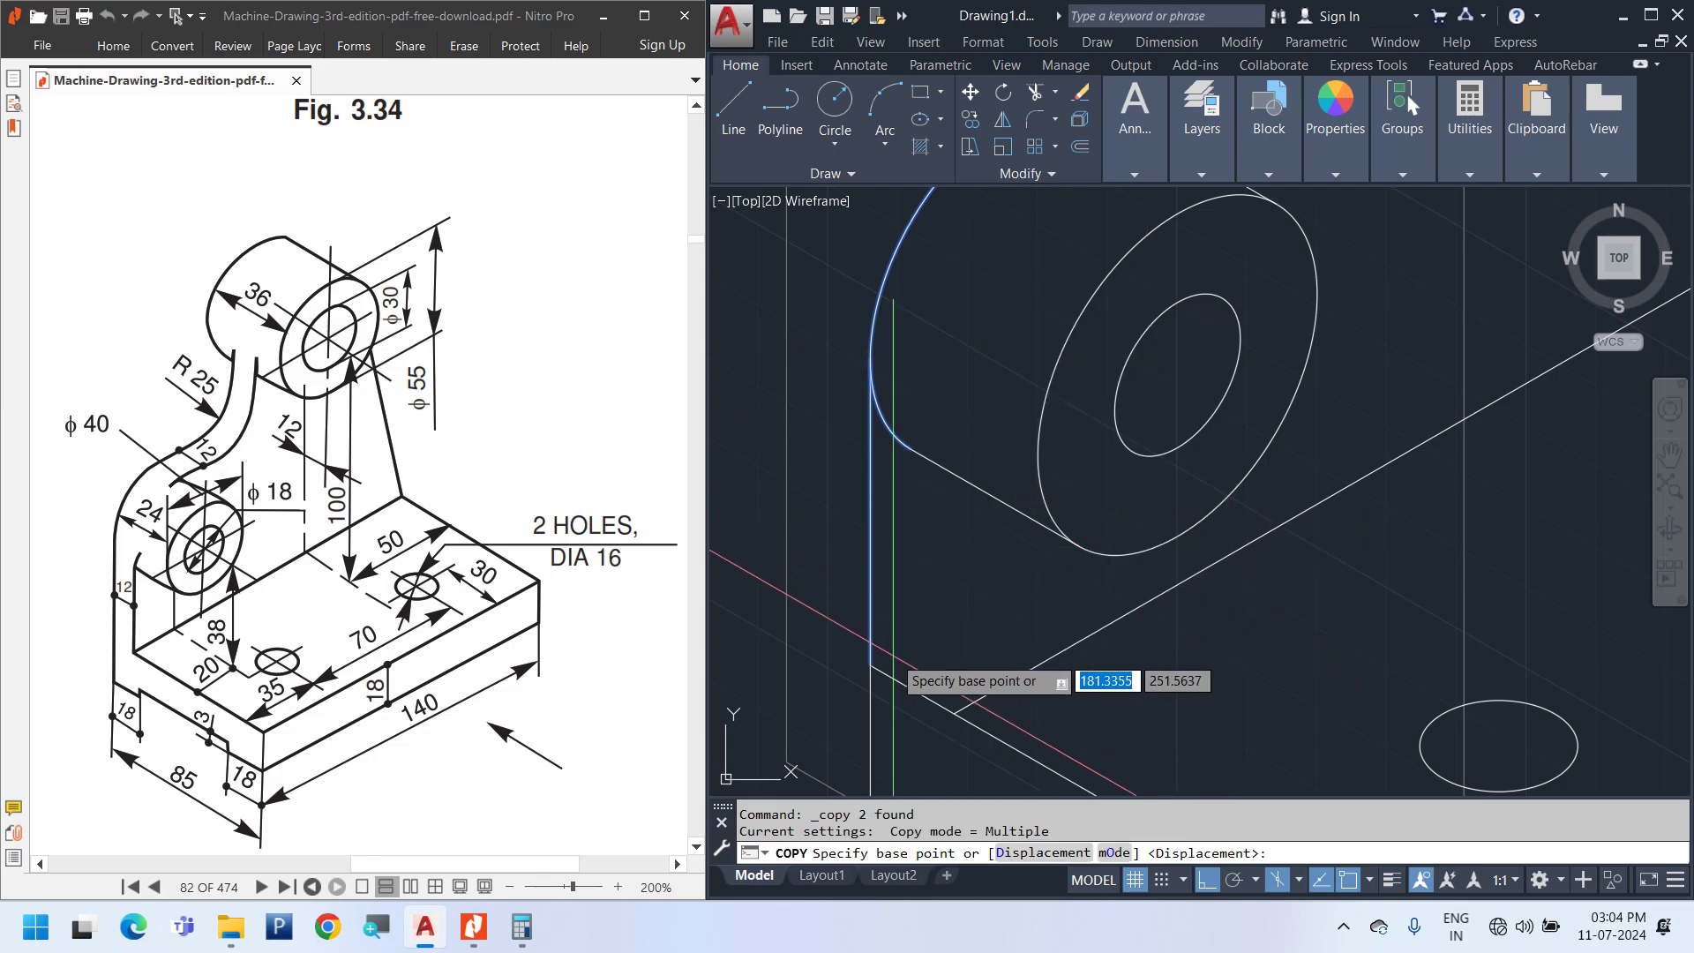
click(871, 665)
click(966, 699)
key(Escape)
middle_drag(940, 530, 874, 618)
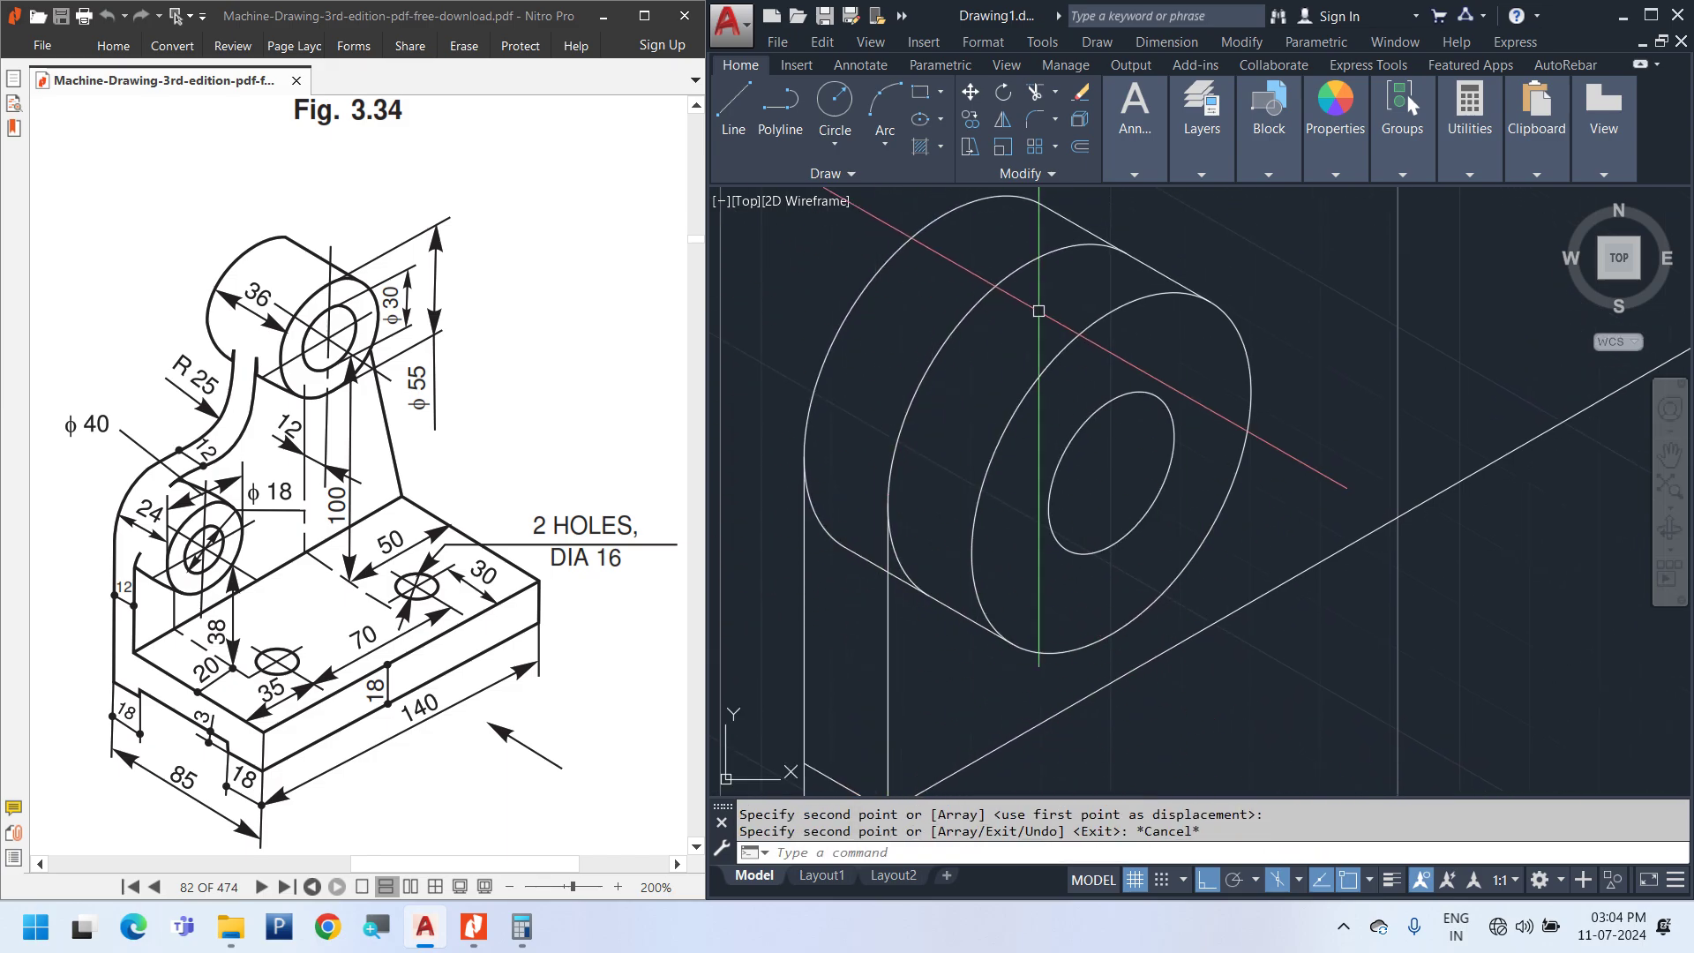
Trim away the copied arc's portion within the lower boss and the base edge between the outer and inner corners
text(tr)
key(Return)
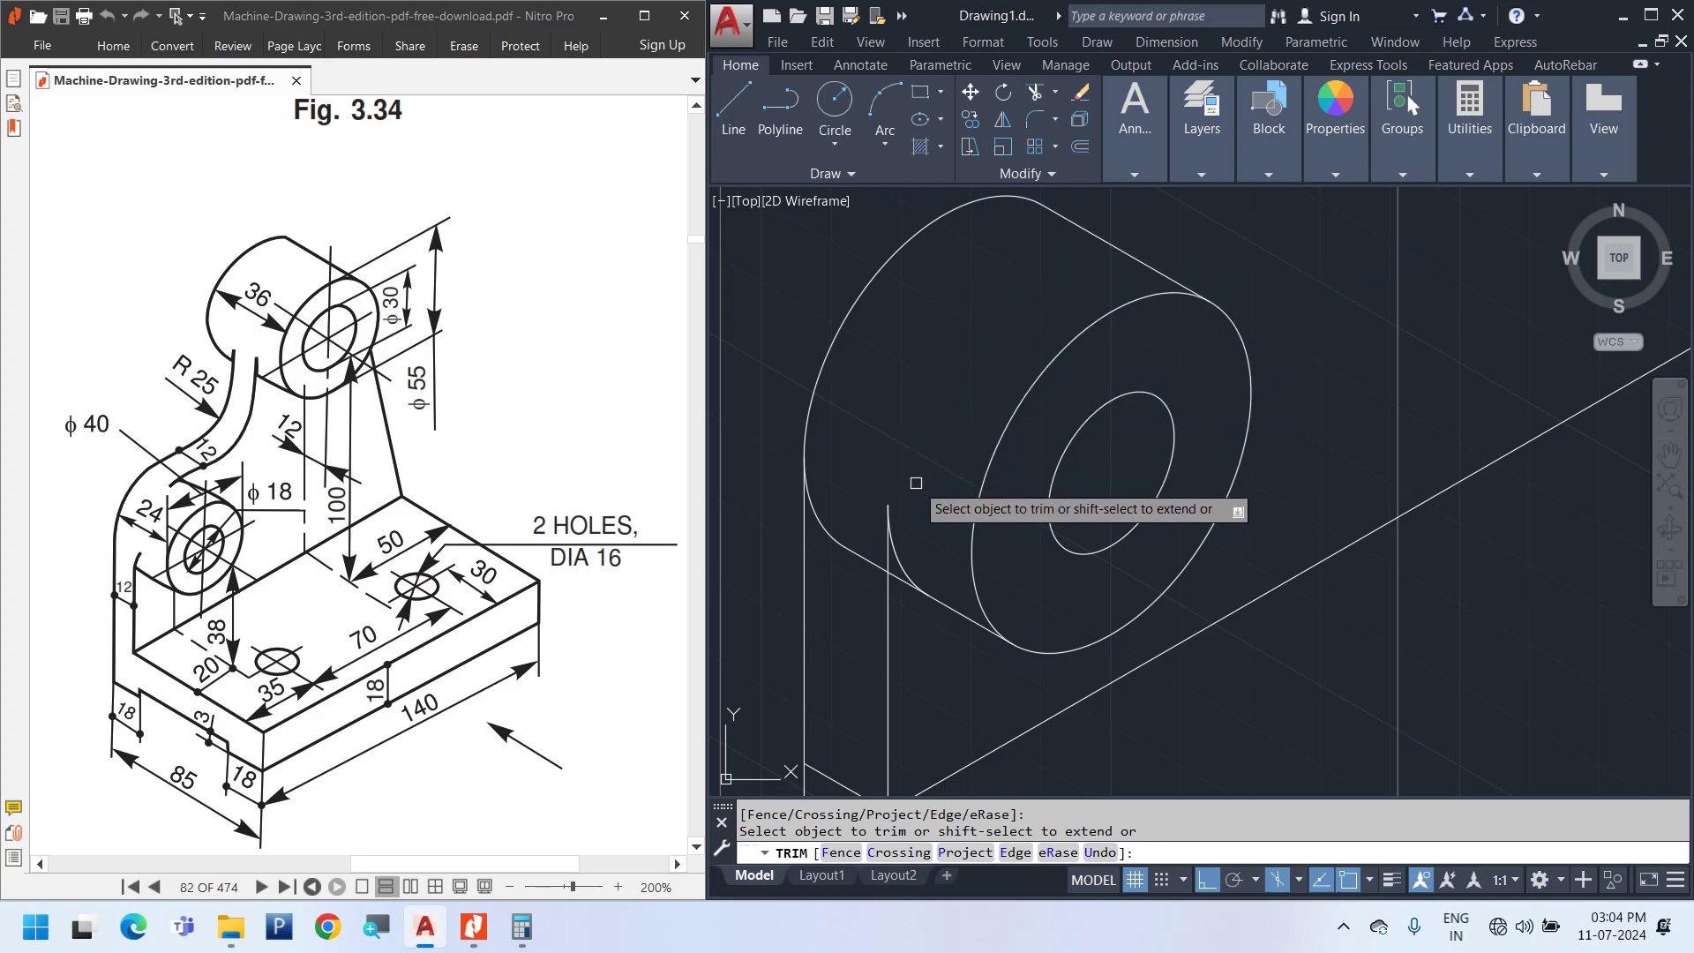
middle_drag(916, 482, 1009, 268)
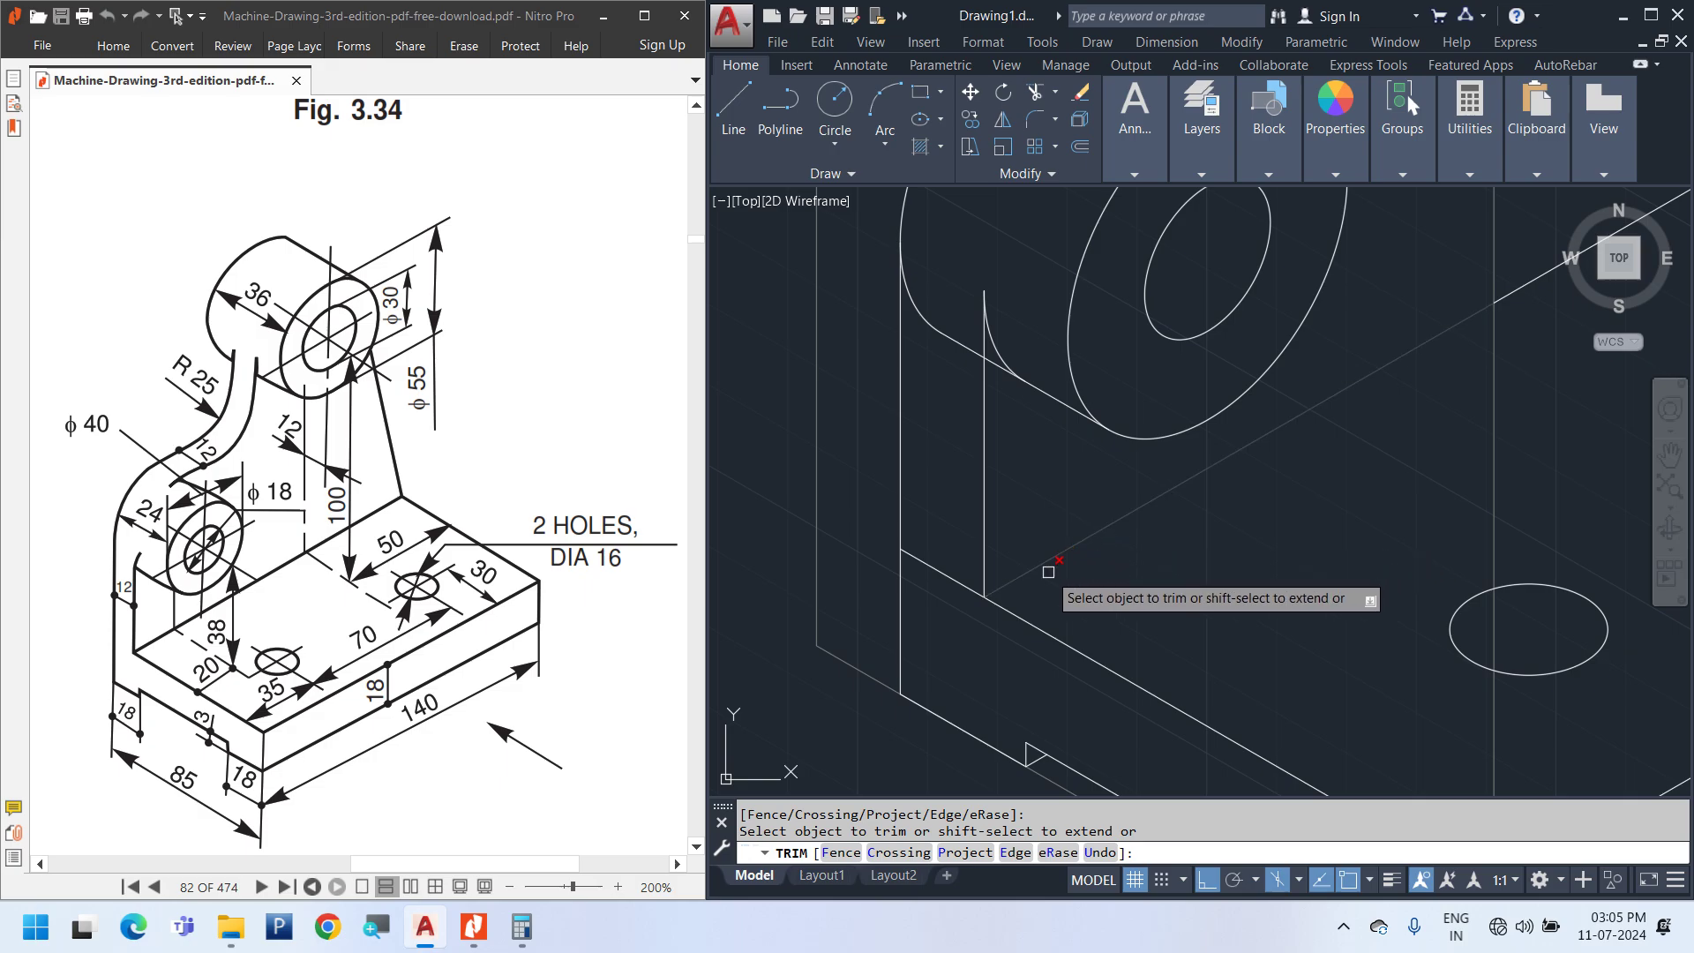
click(953, 578)
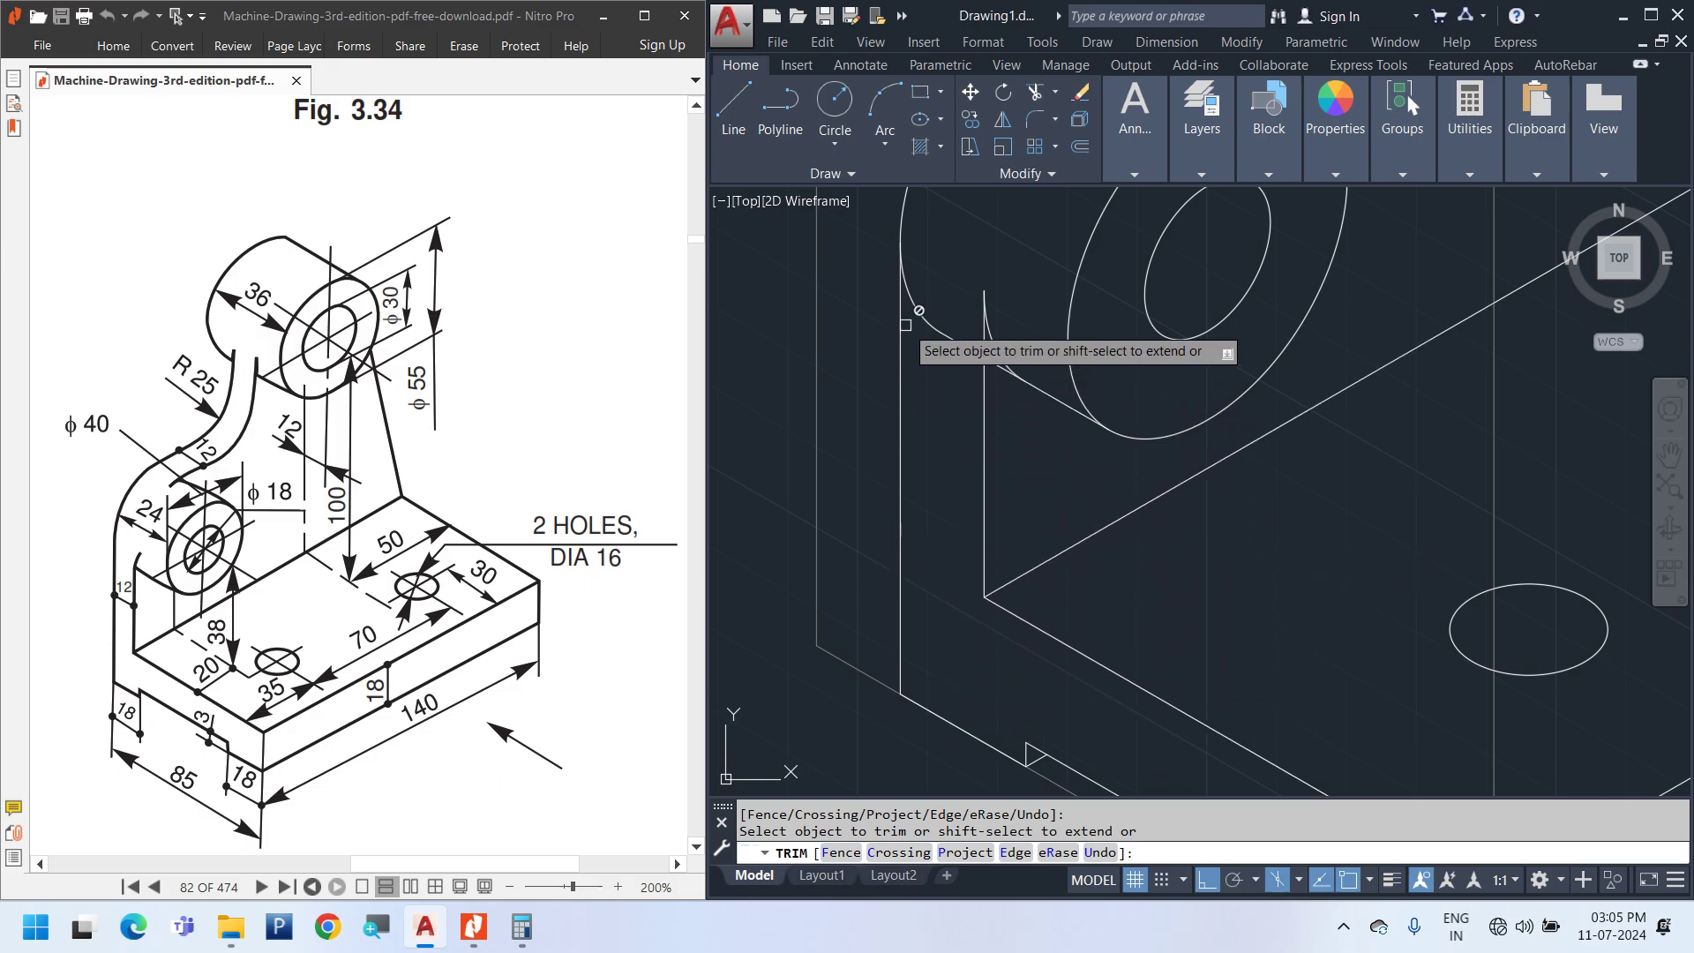
Trim the lower boss's rear arc below the outer vertical edge and its lower tangent line back to the inner arc
click(961, 345)
scroll(1054, 441, up, 2)
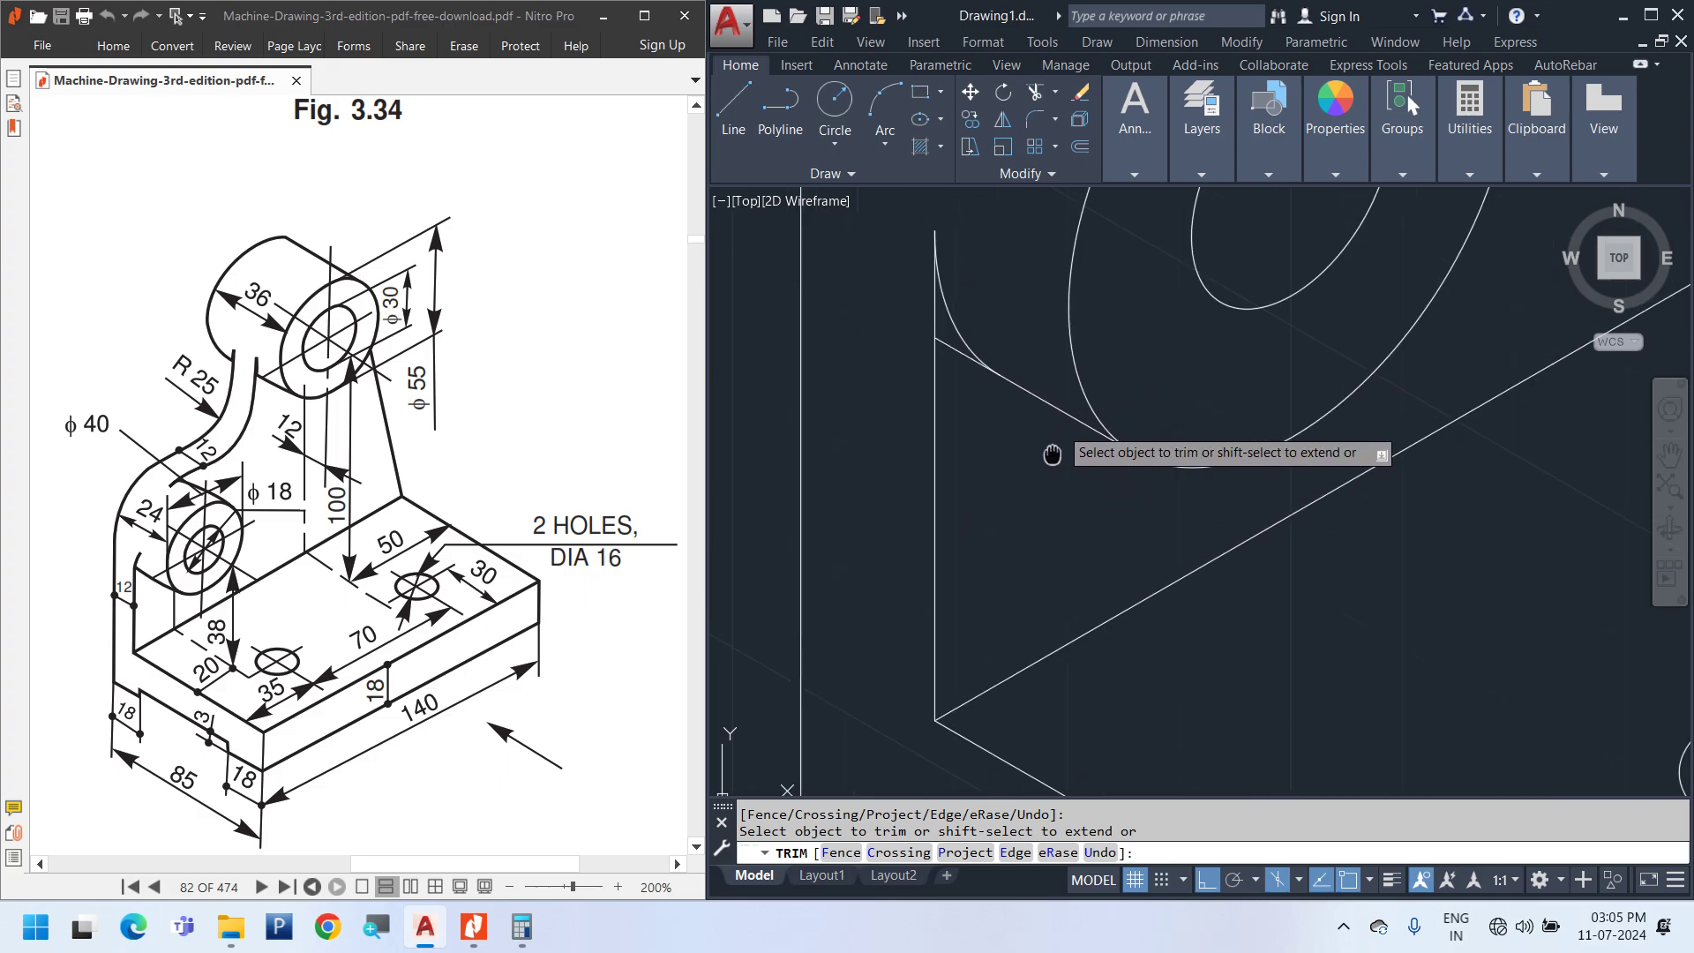
scroll(904, 547, up, 1)
scroll(962, 534, down, 2)
scroll(1024, 573, up, 2)
click(1010, 481)
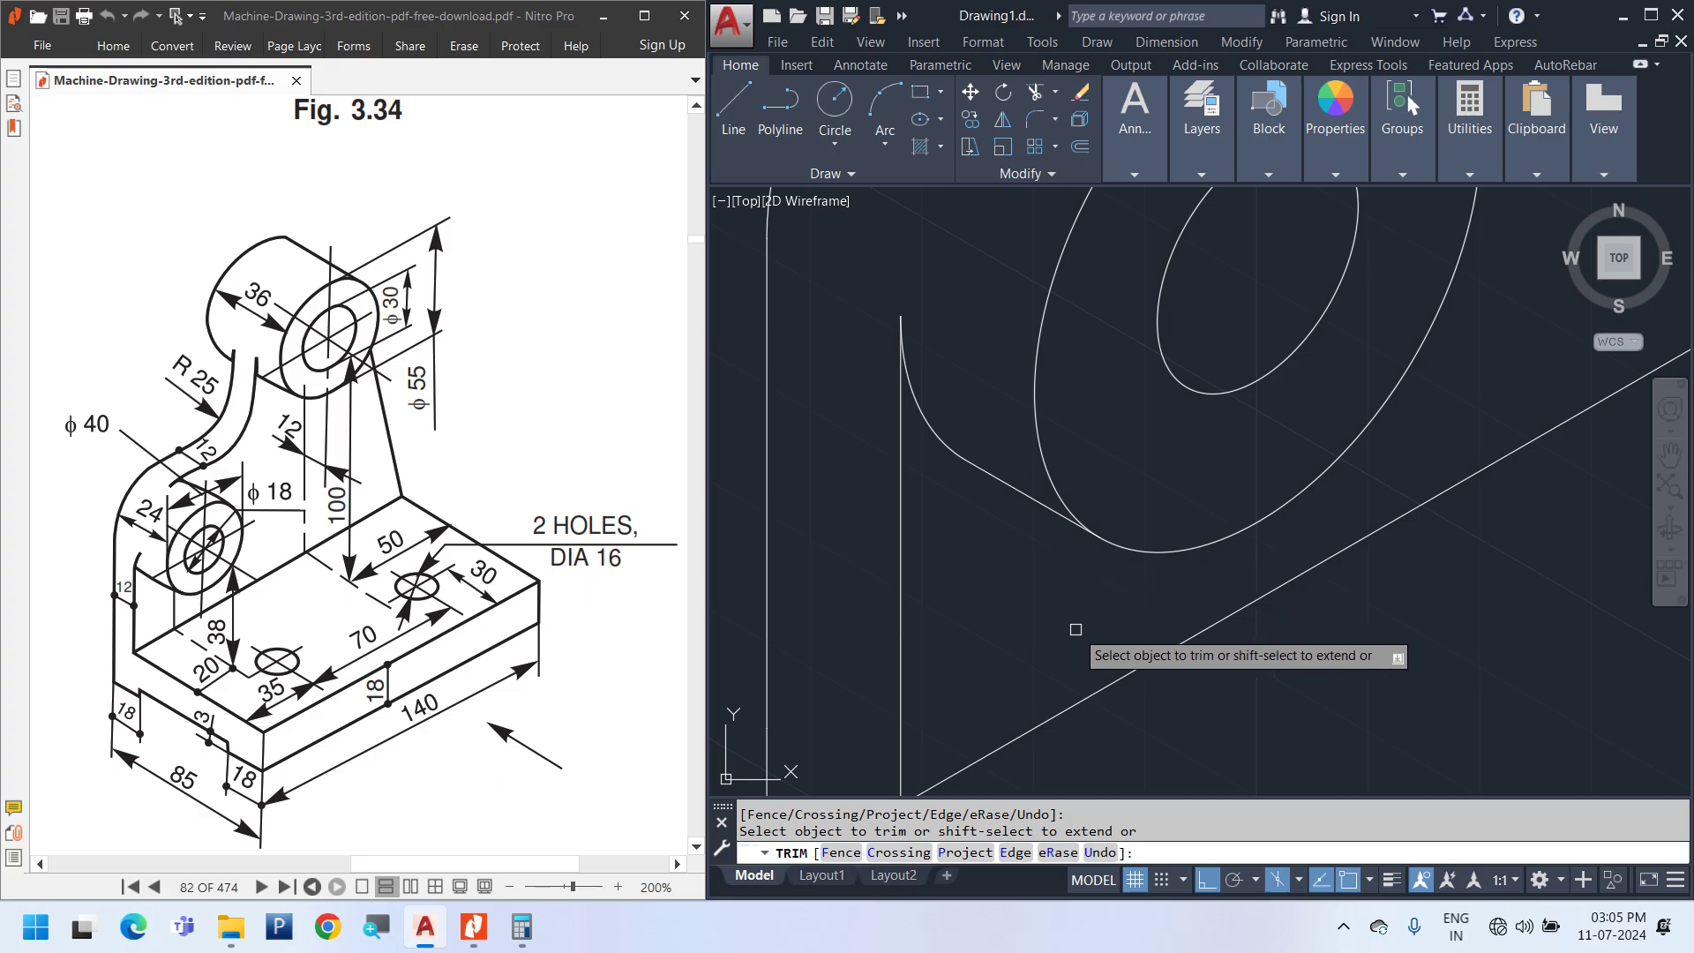
scroll(1067, 626, down, 3)
key(Escape)
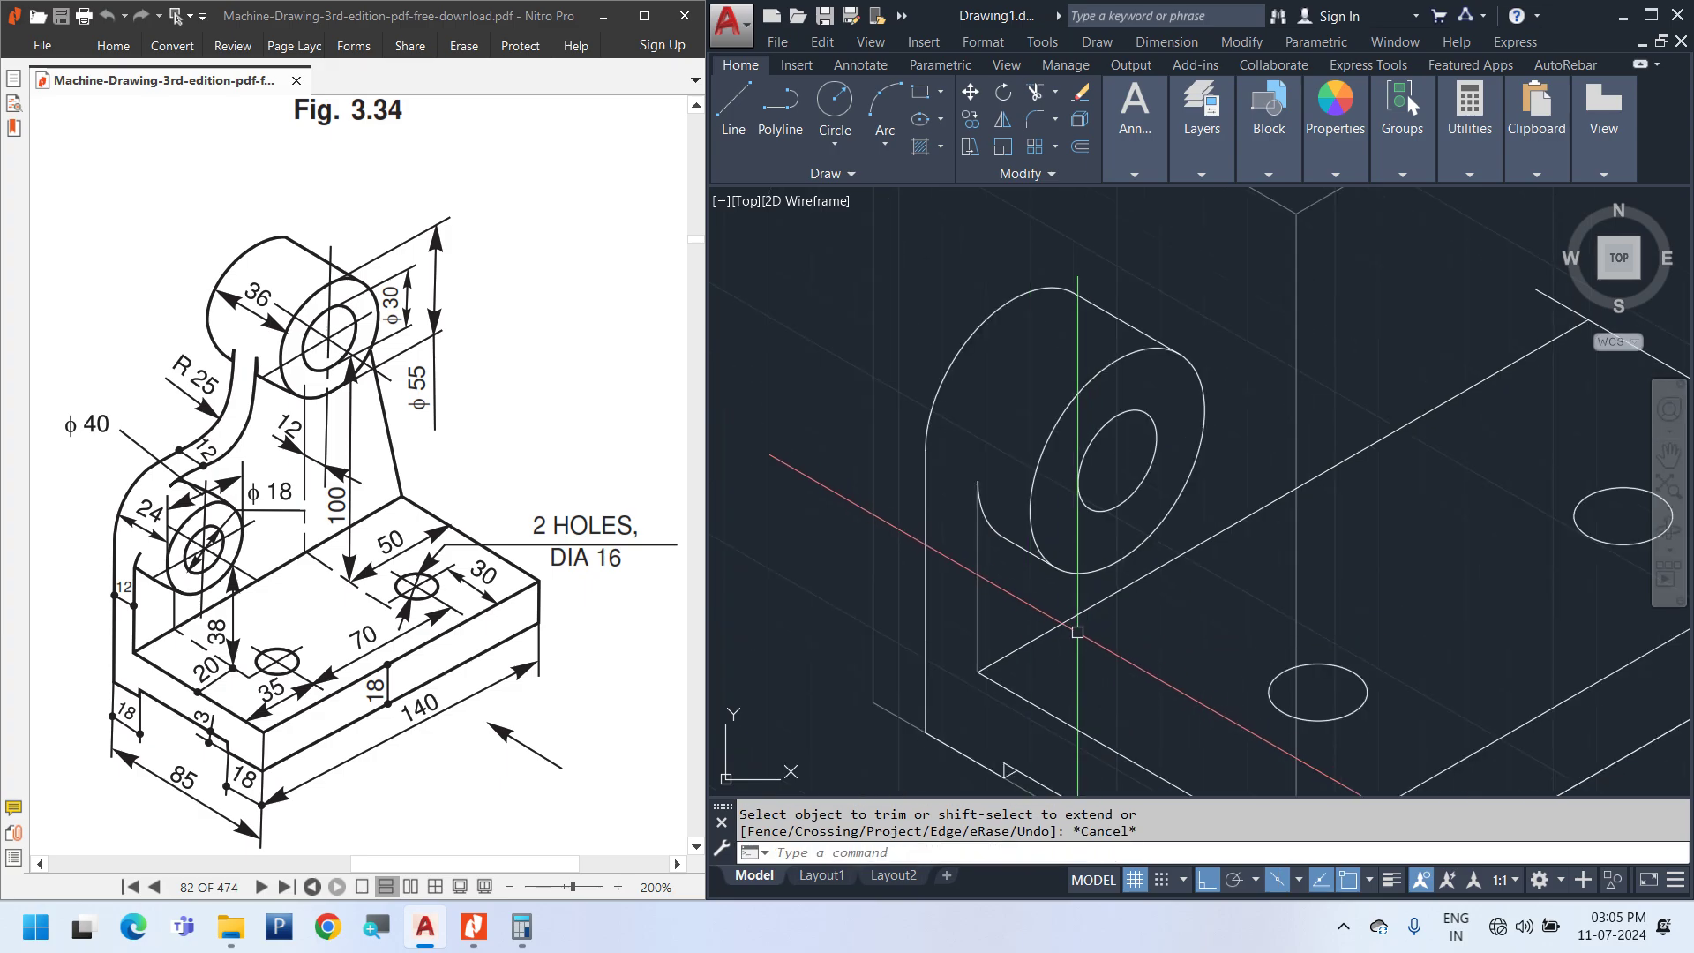
Measure the lower boss's remaining bottom tangent line with an aligned dimension, leaving the dimension unplaced
scroll(1024, 619, up, 3)
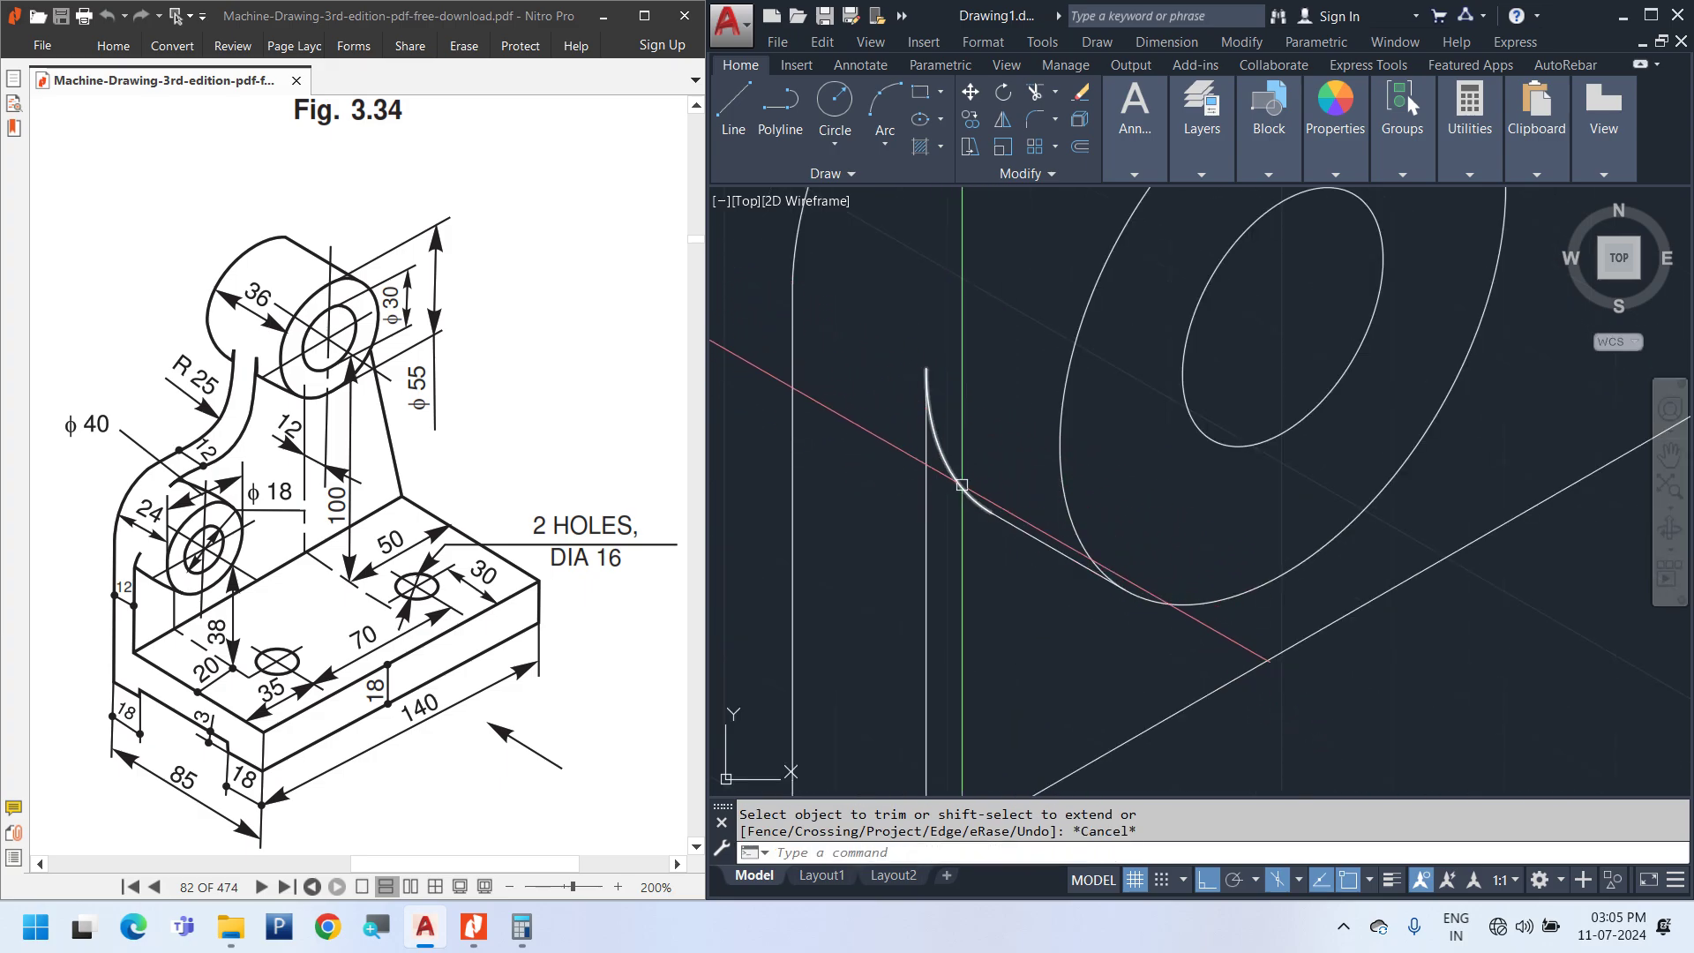
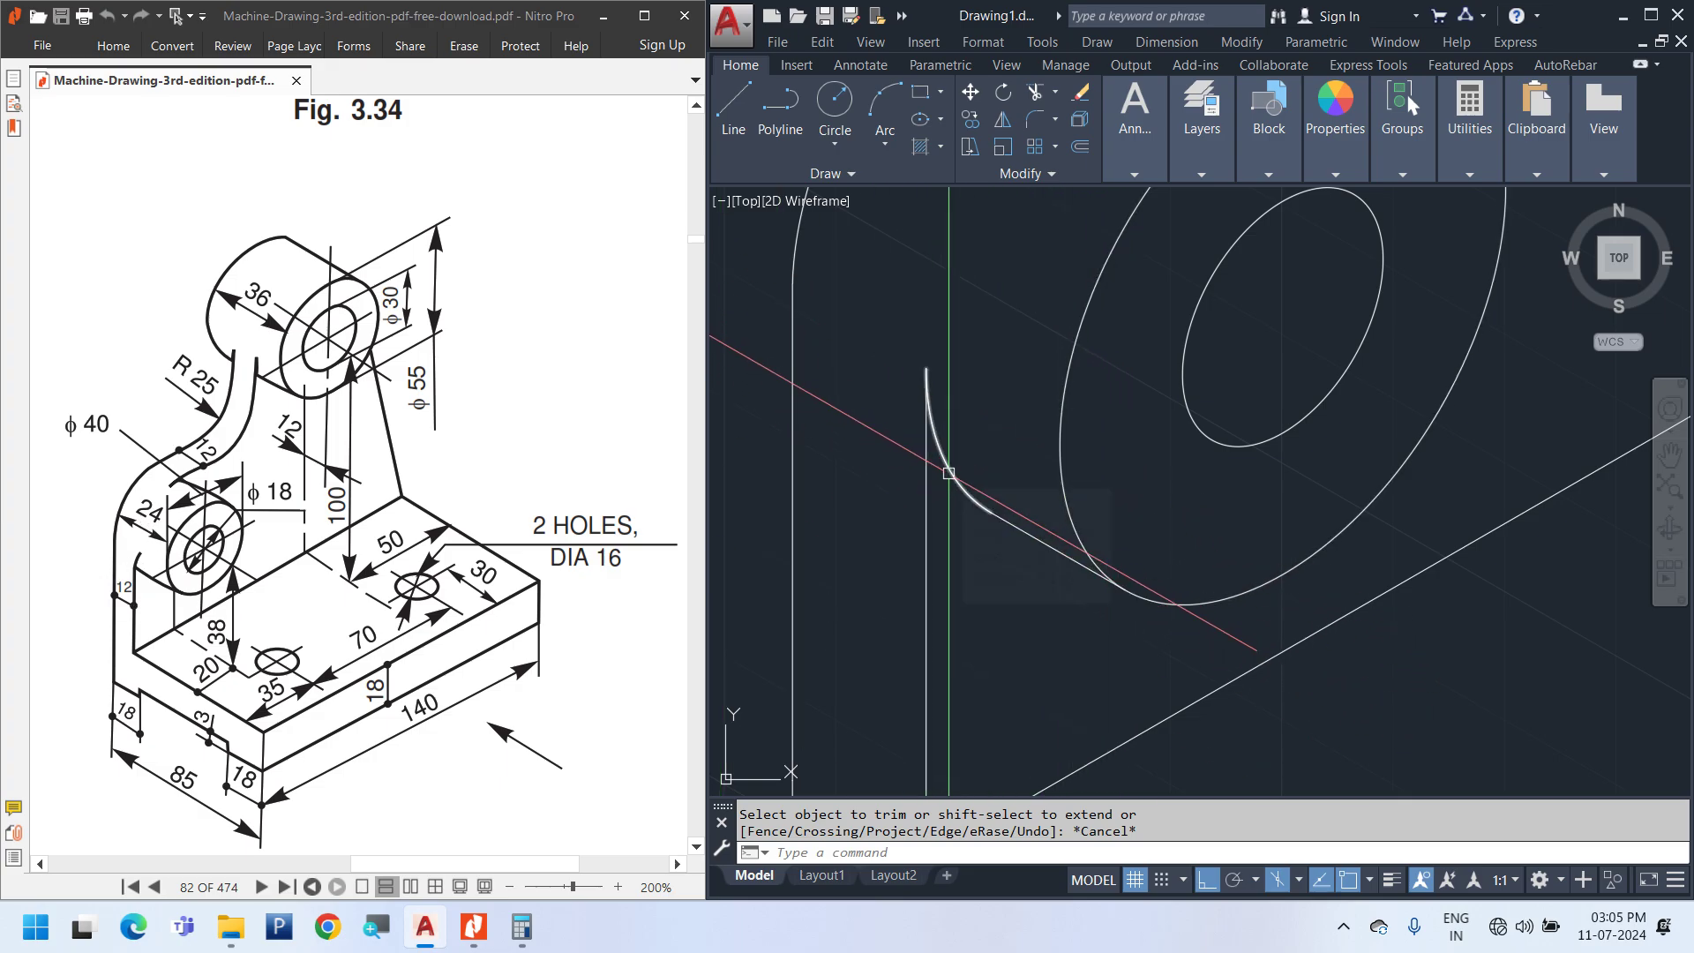
click(1075, 557)
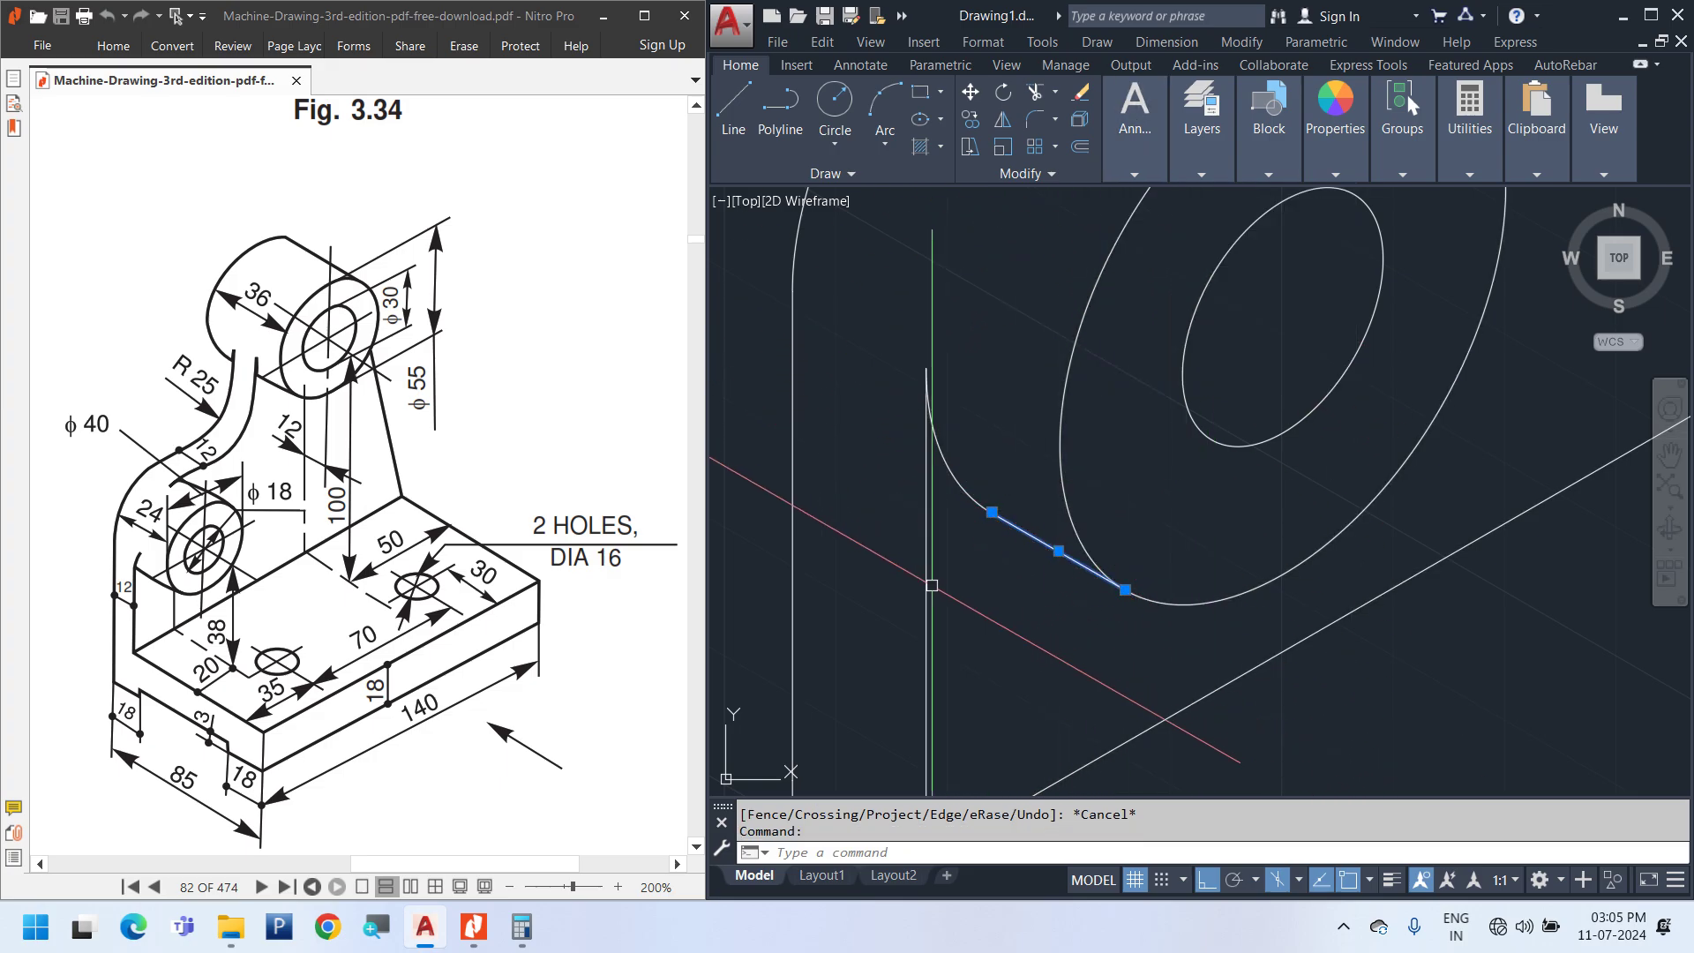
click(1166, 42)
click(1190, 130)
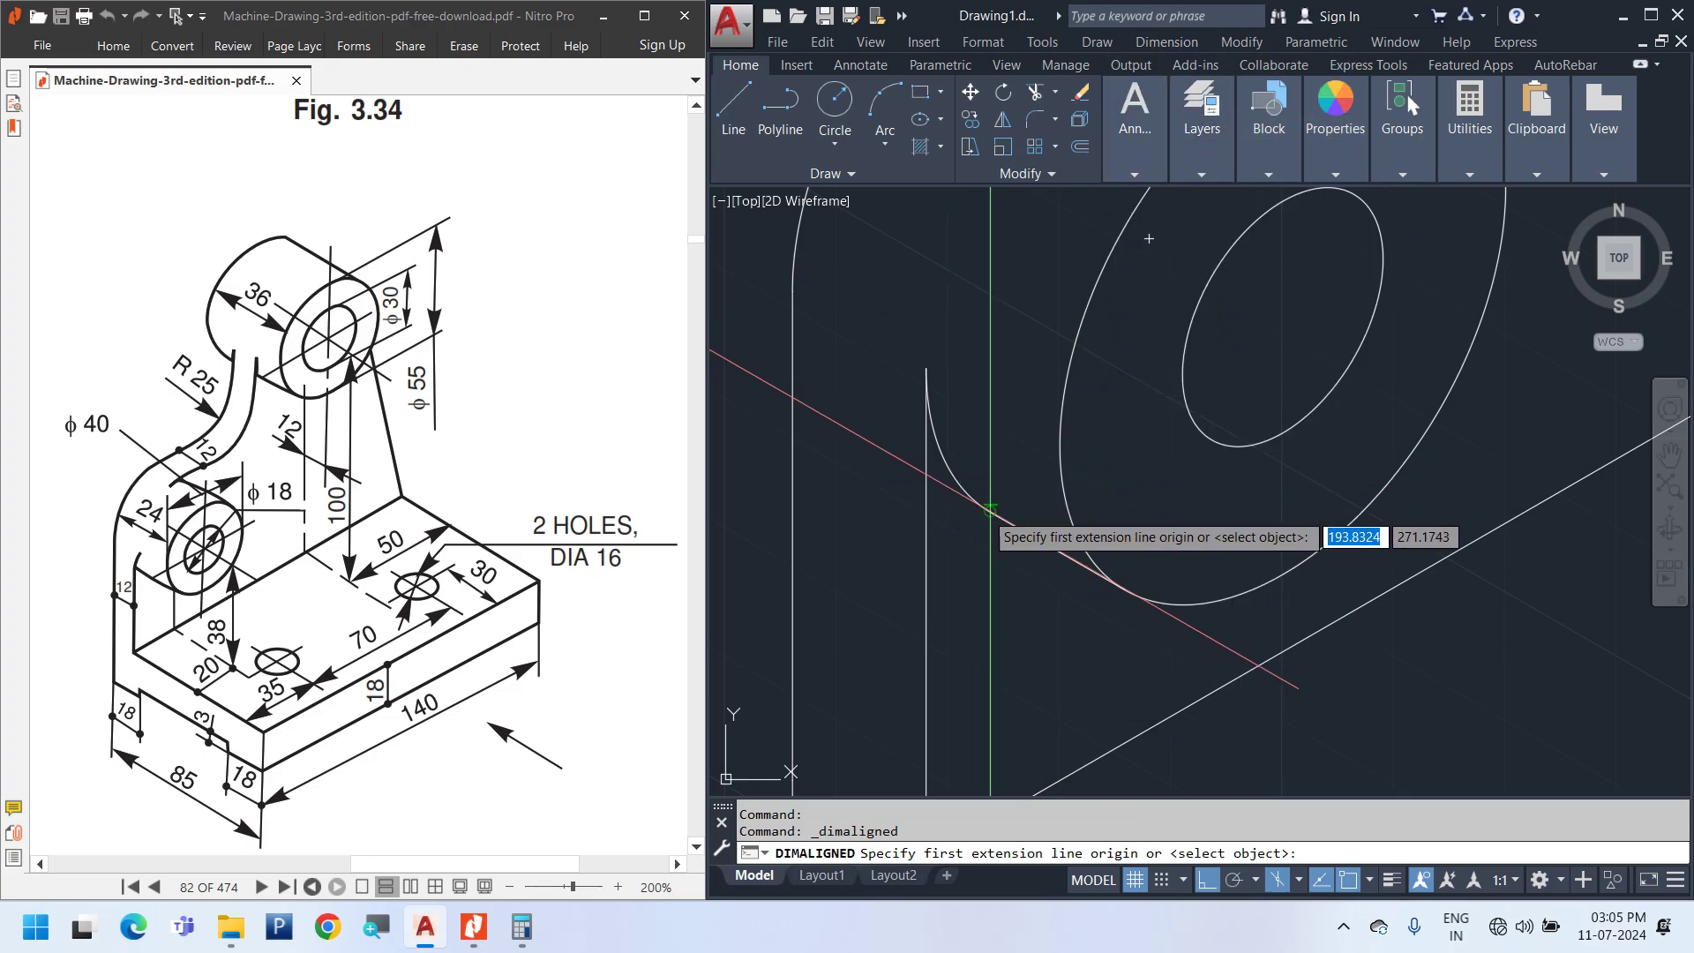
click(992, 512)
click(1121, 585)
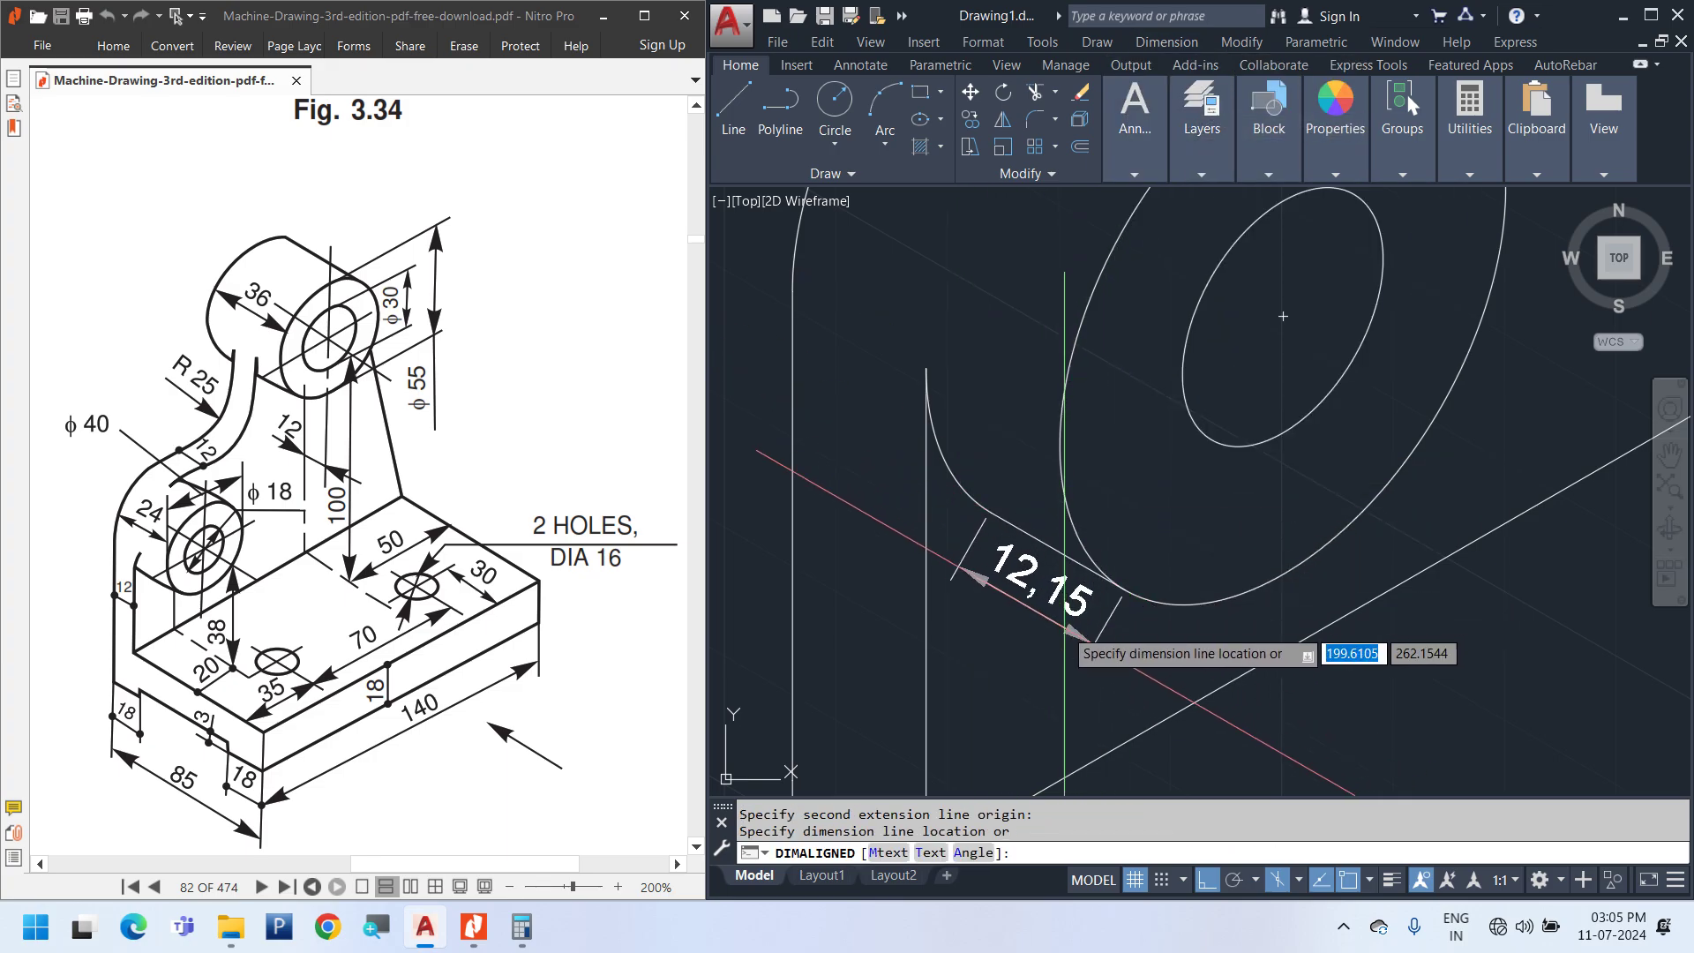
key(Escape)
key(Return)
click(991, 511)
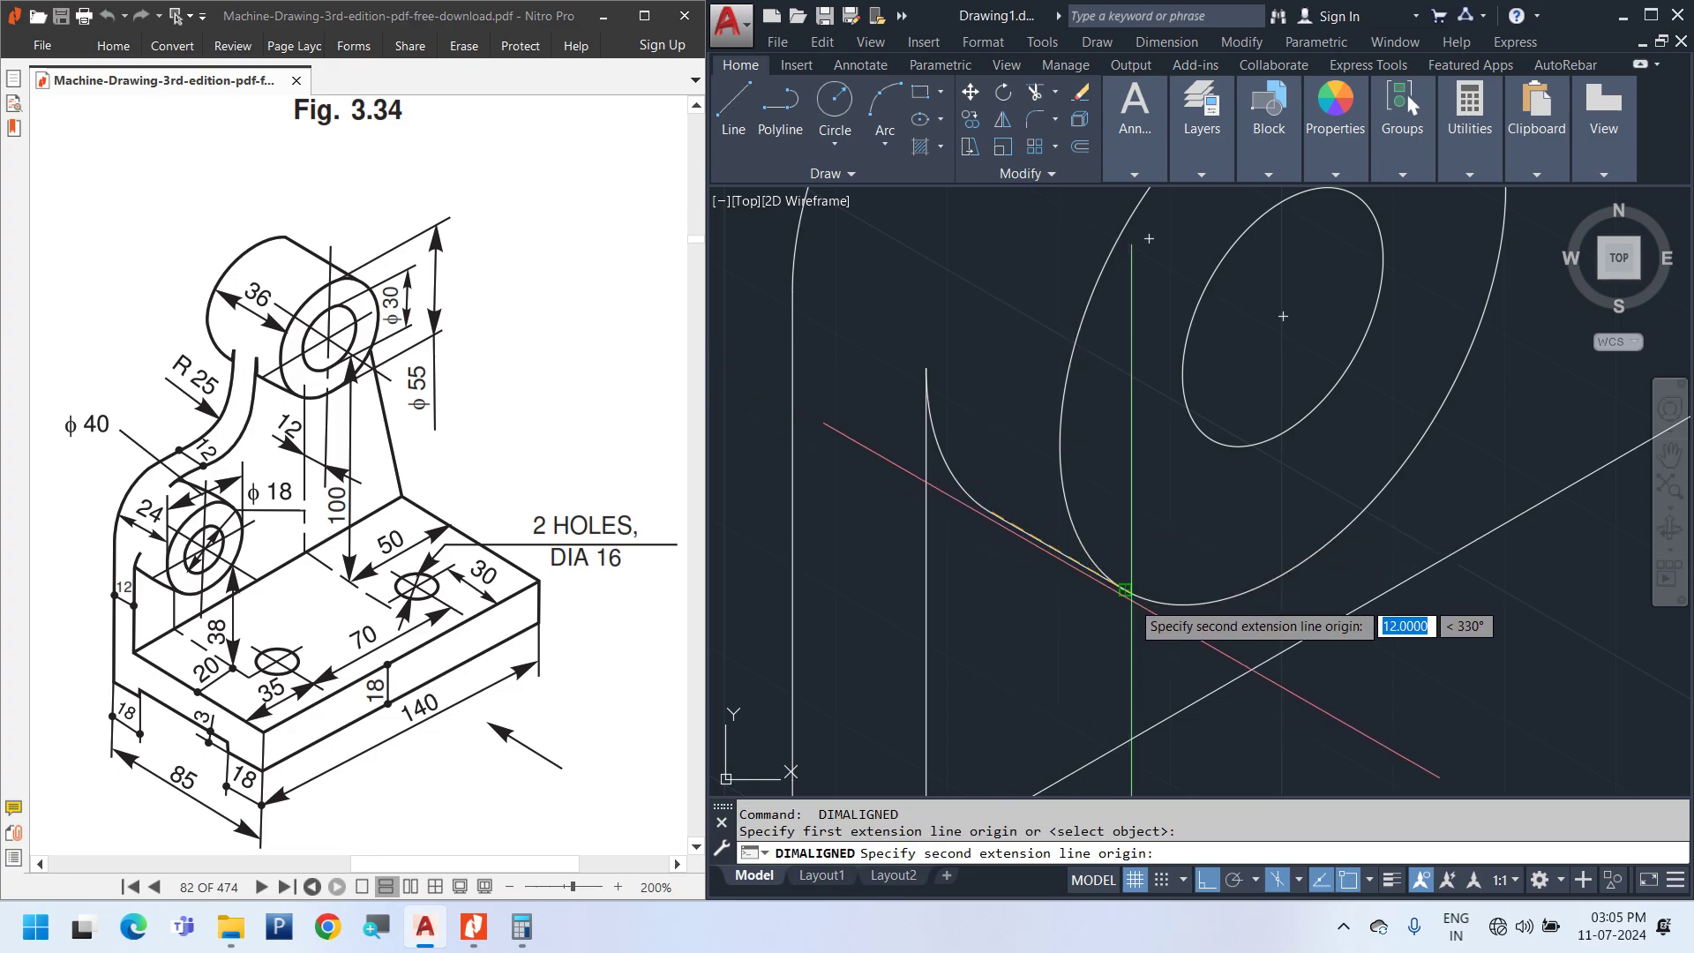
click(1121, 597)
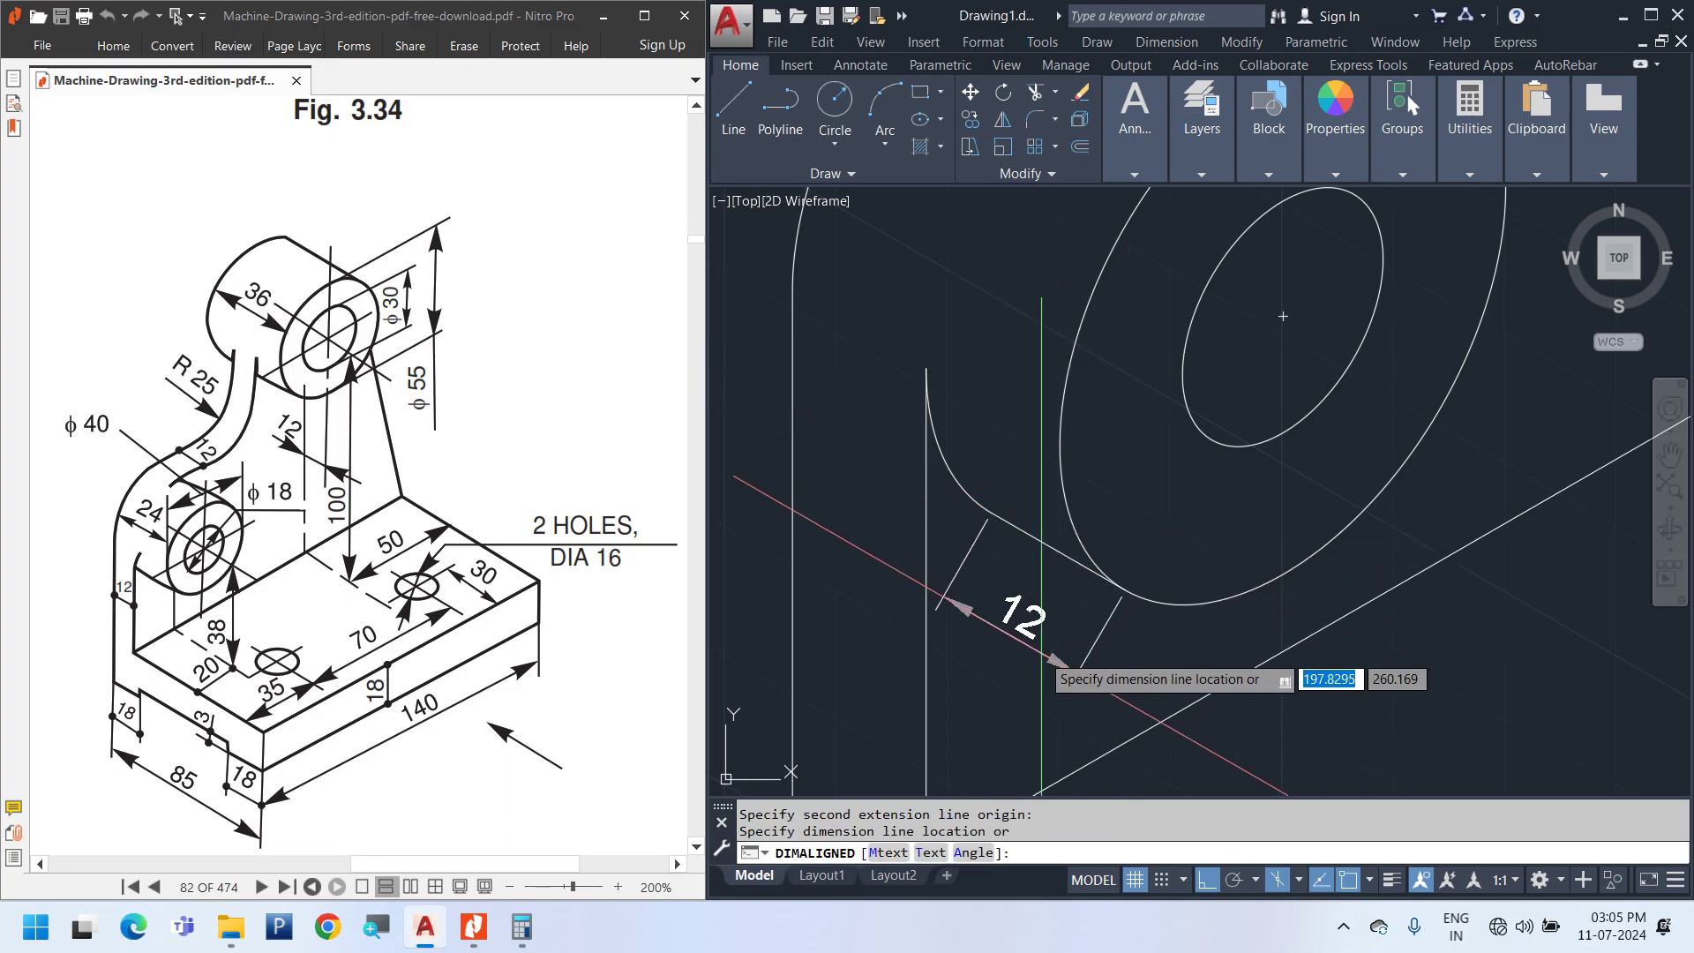
key(Escape)
Copy the upper boss's rear arc 12 mm forward along the boss's axis
scroll(1097, 650, down, 3)
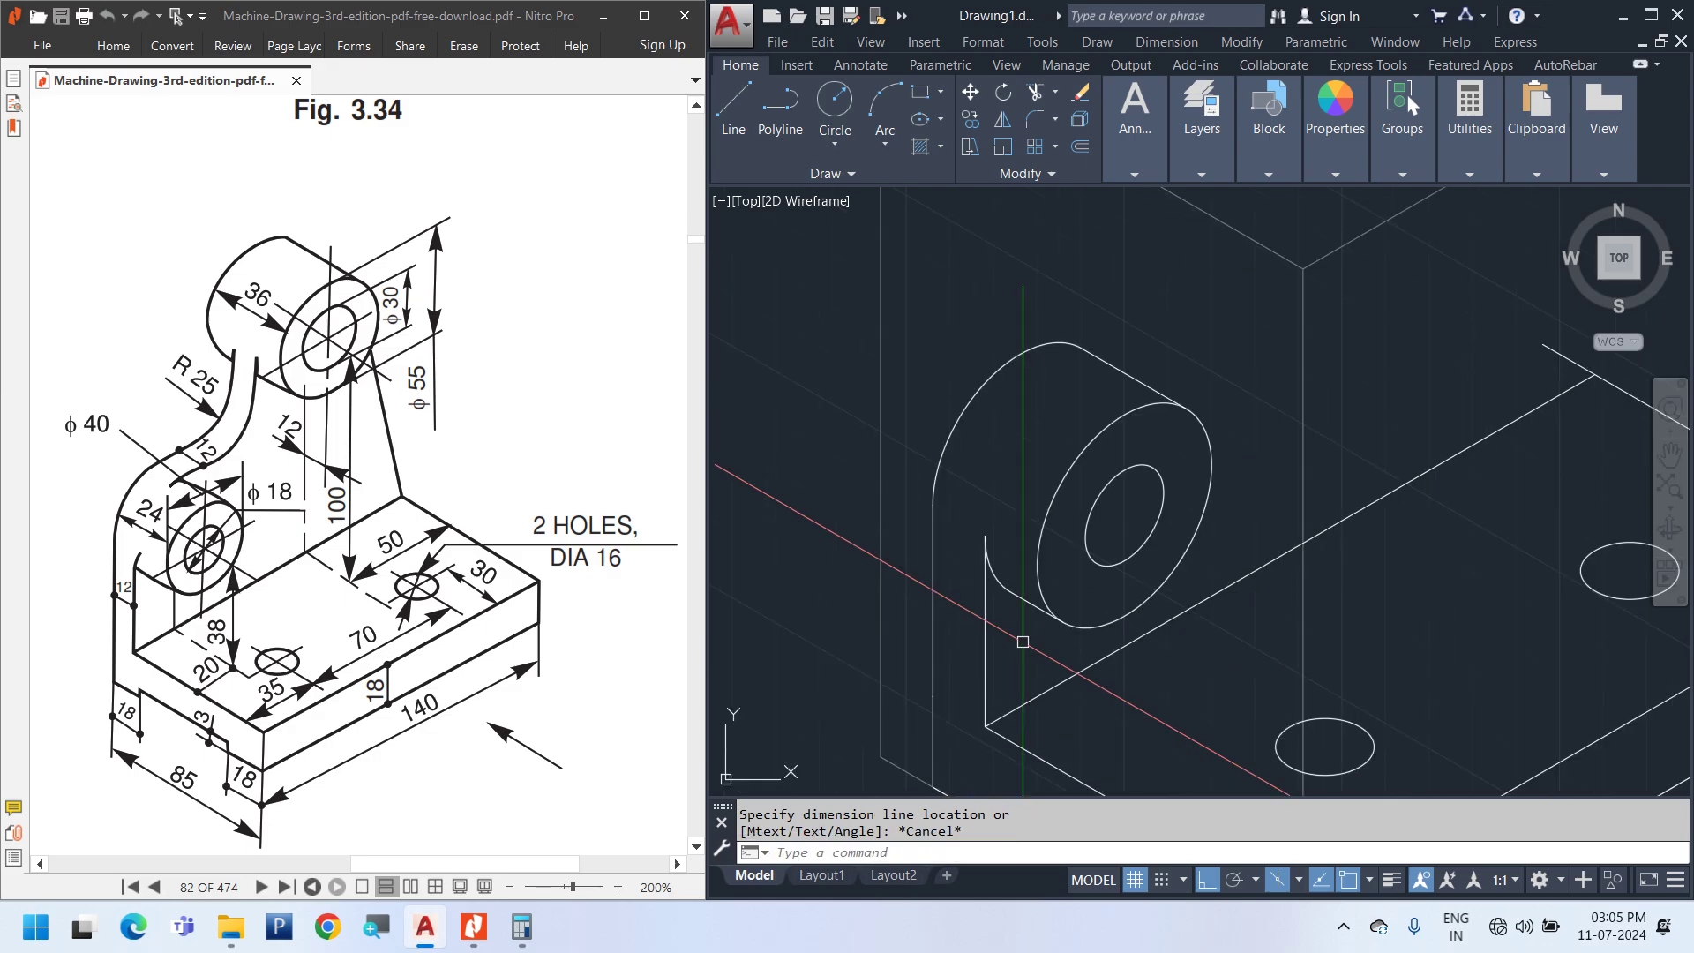
middle_drag(1070, 631, 1026, 584)
scroll(1027, 580, down, 3)
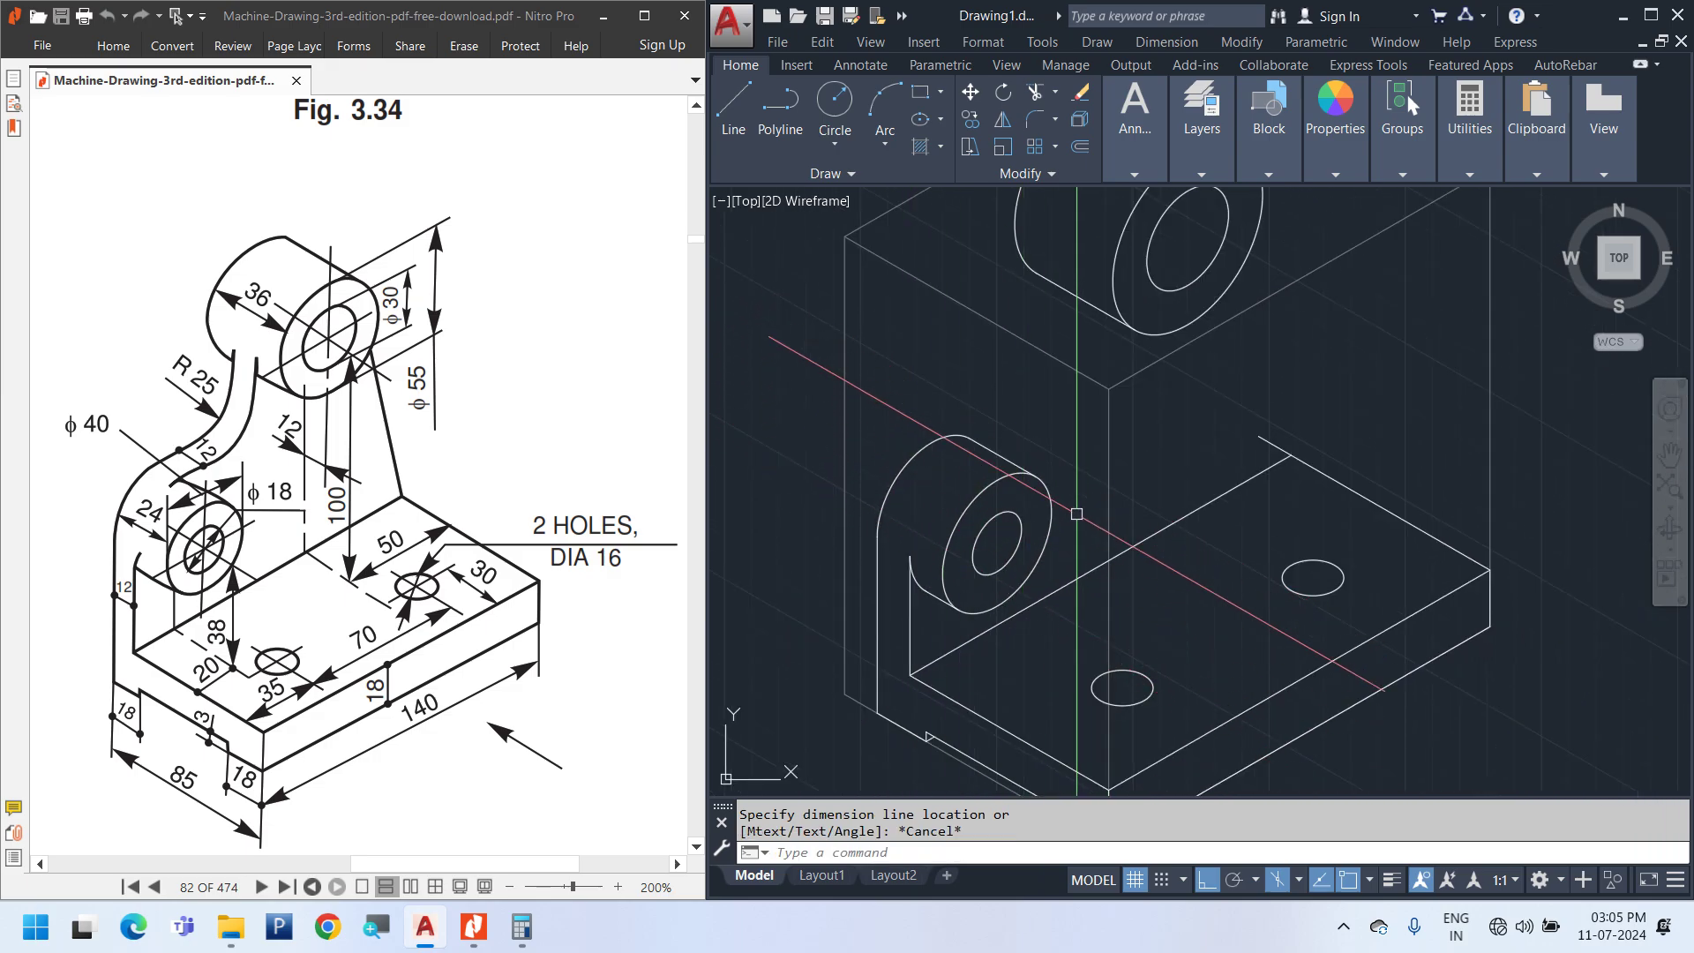
middle_drag(1229, 316, 1167, 504)
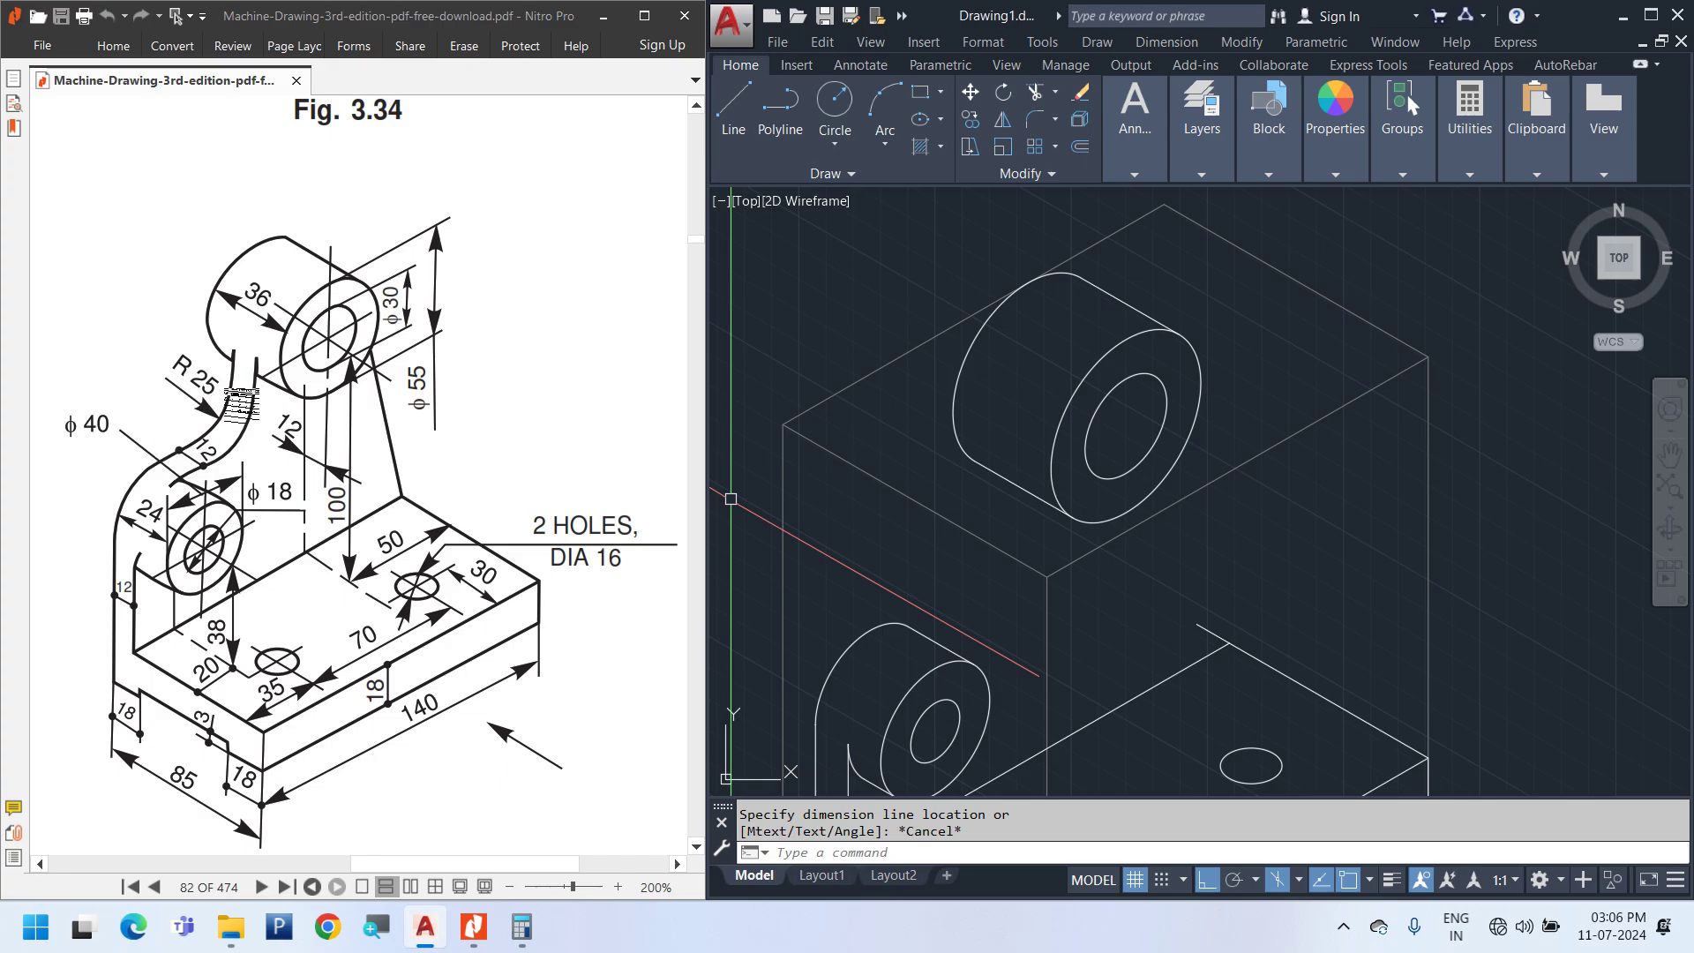
middle_drag(893, 556, 998, 372)
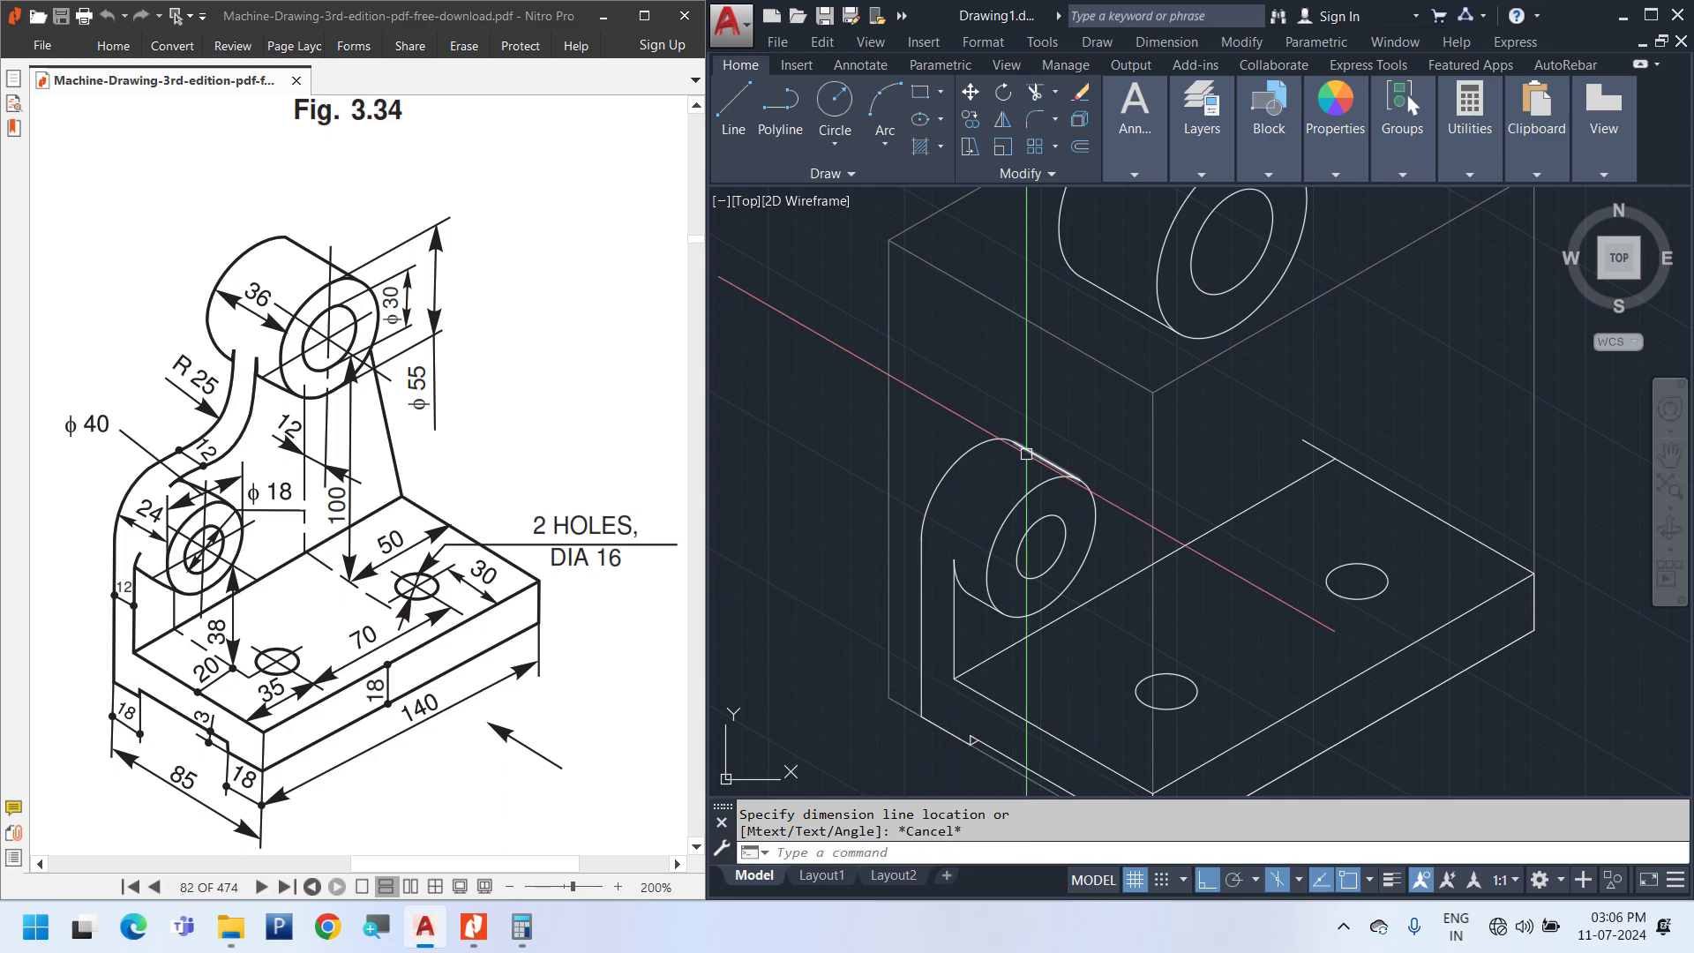
middle_drag(1128, 327, 1093, 537)
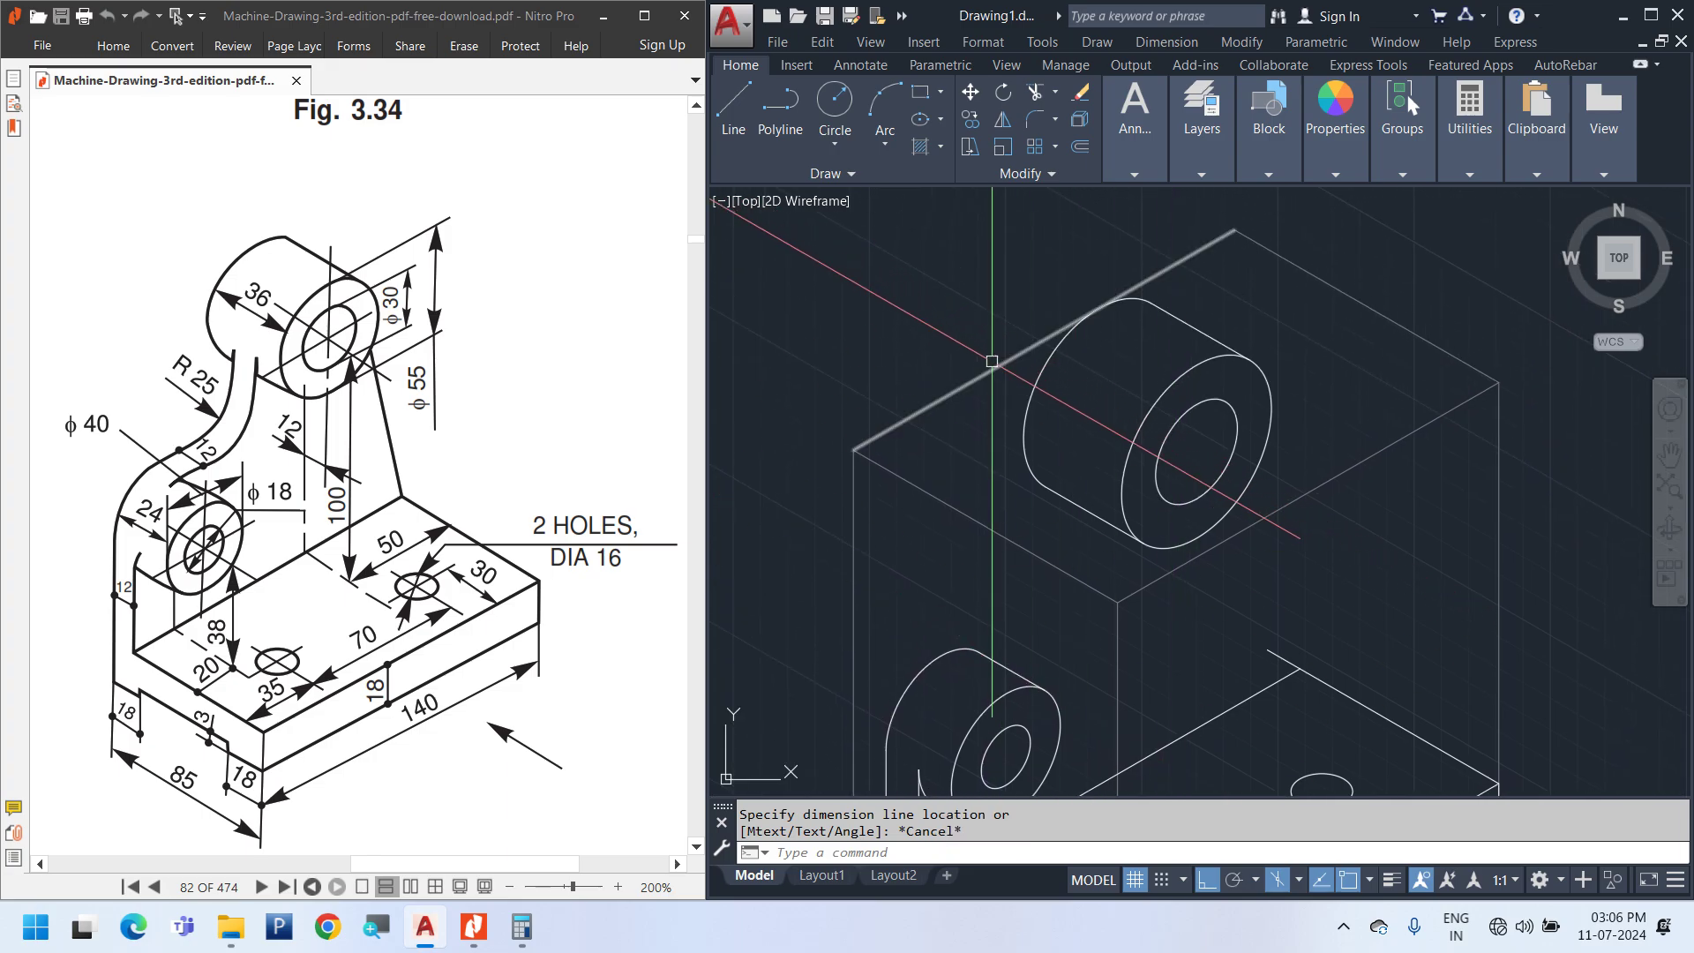
middle_drag(1040, 533, 999, 618)
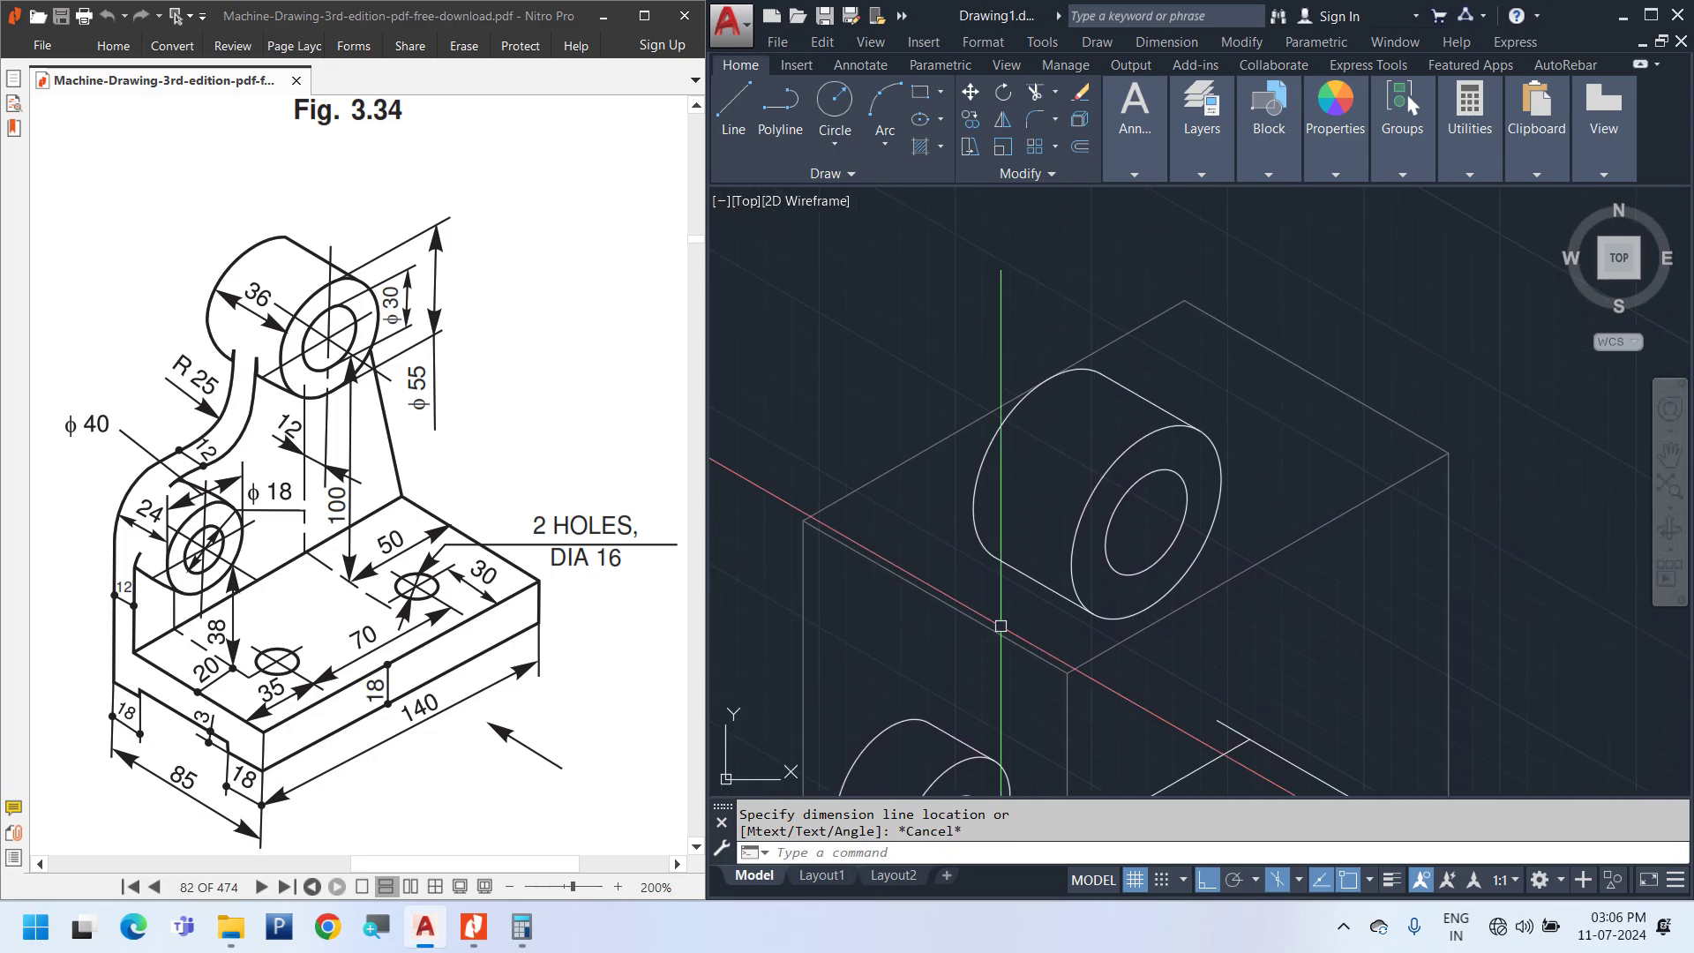
click(993, 444)
right_click(1218, 332)
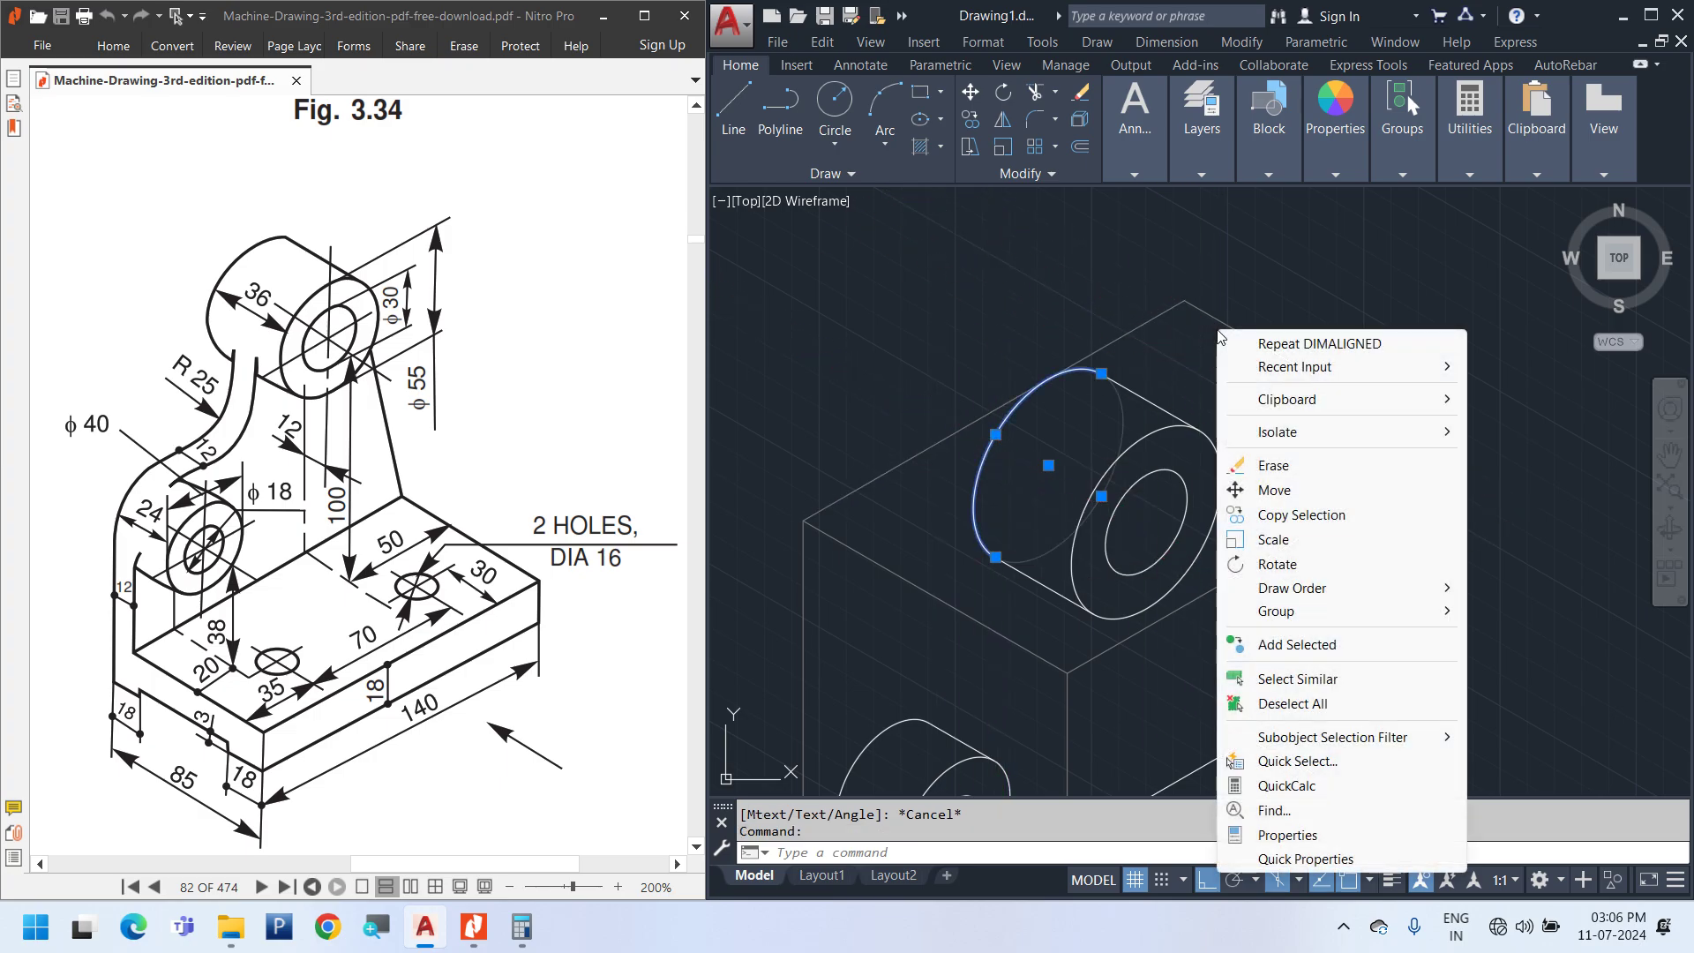
click(1290, 521)
click(950, 258)
text(12)
key(Return)
key(Escape)
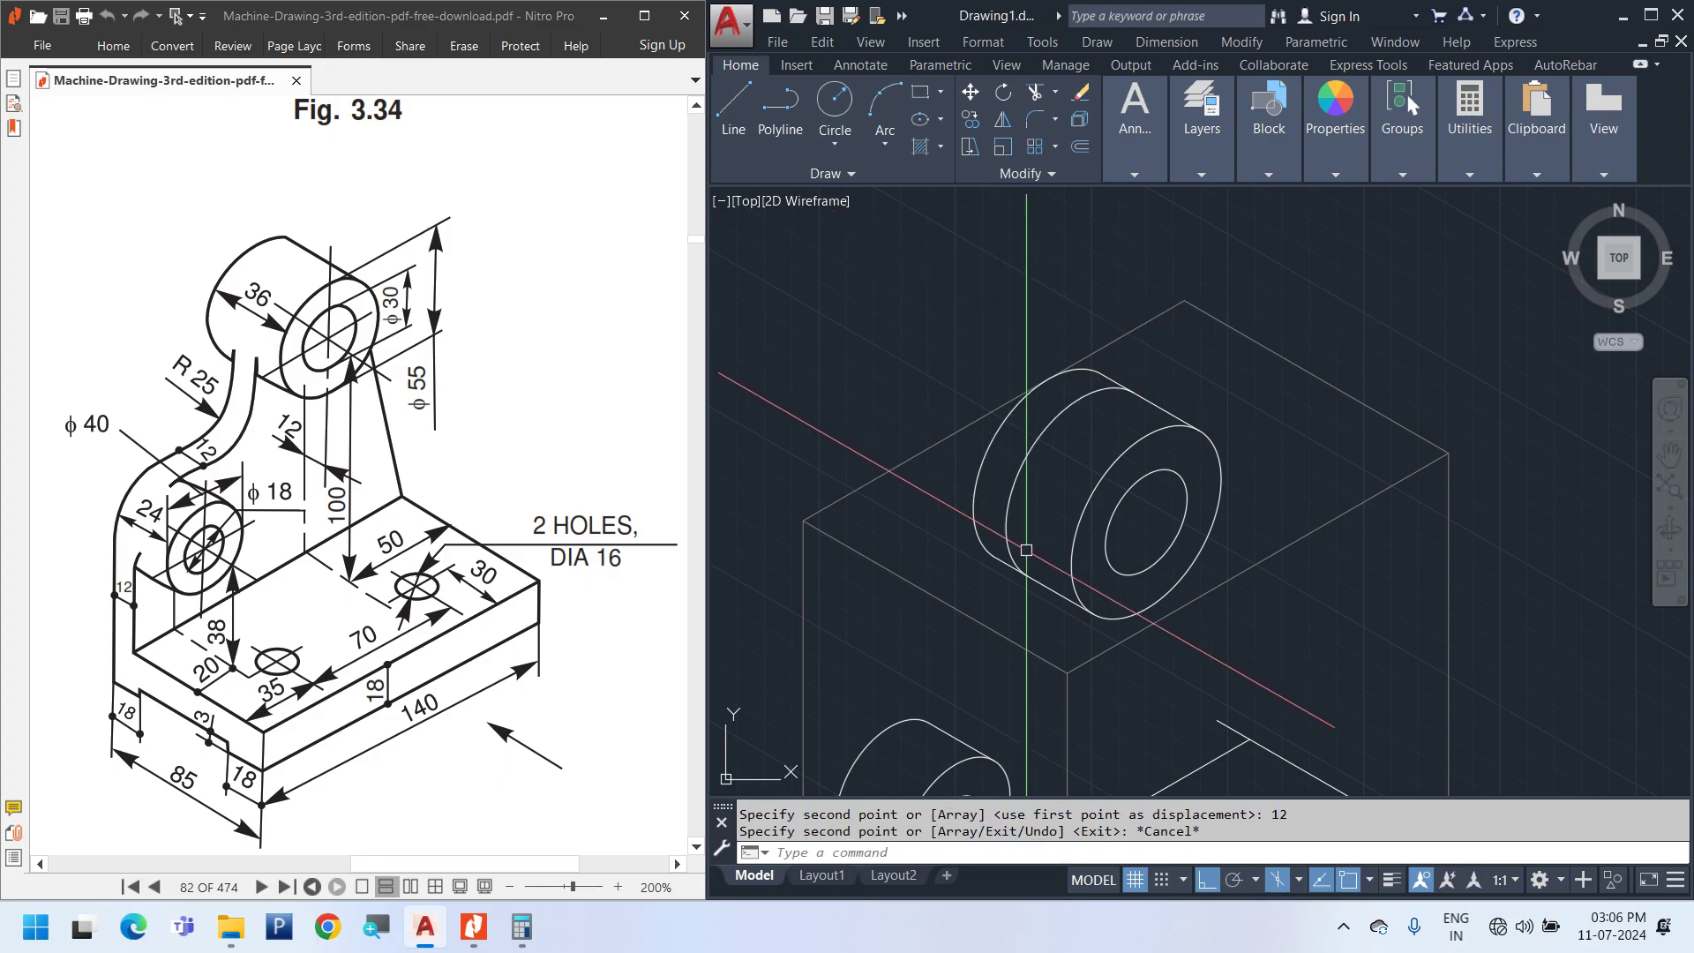
Draw a vertical line upward from the centre of the lower boss's rear arc, extending past the upper boss's centre level
middle_drag(1026, 550, 1047, 456)
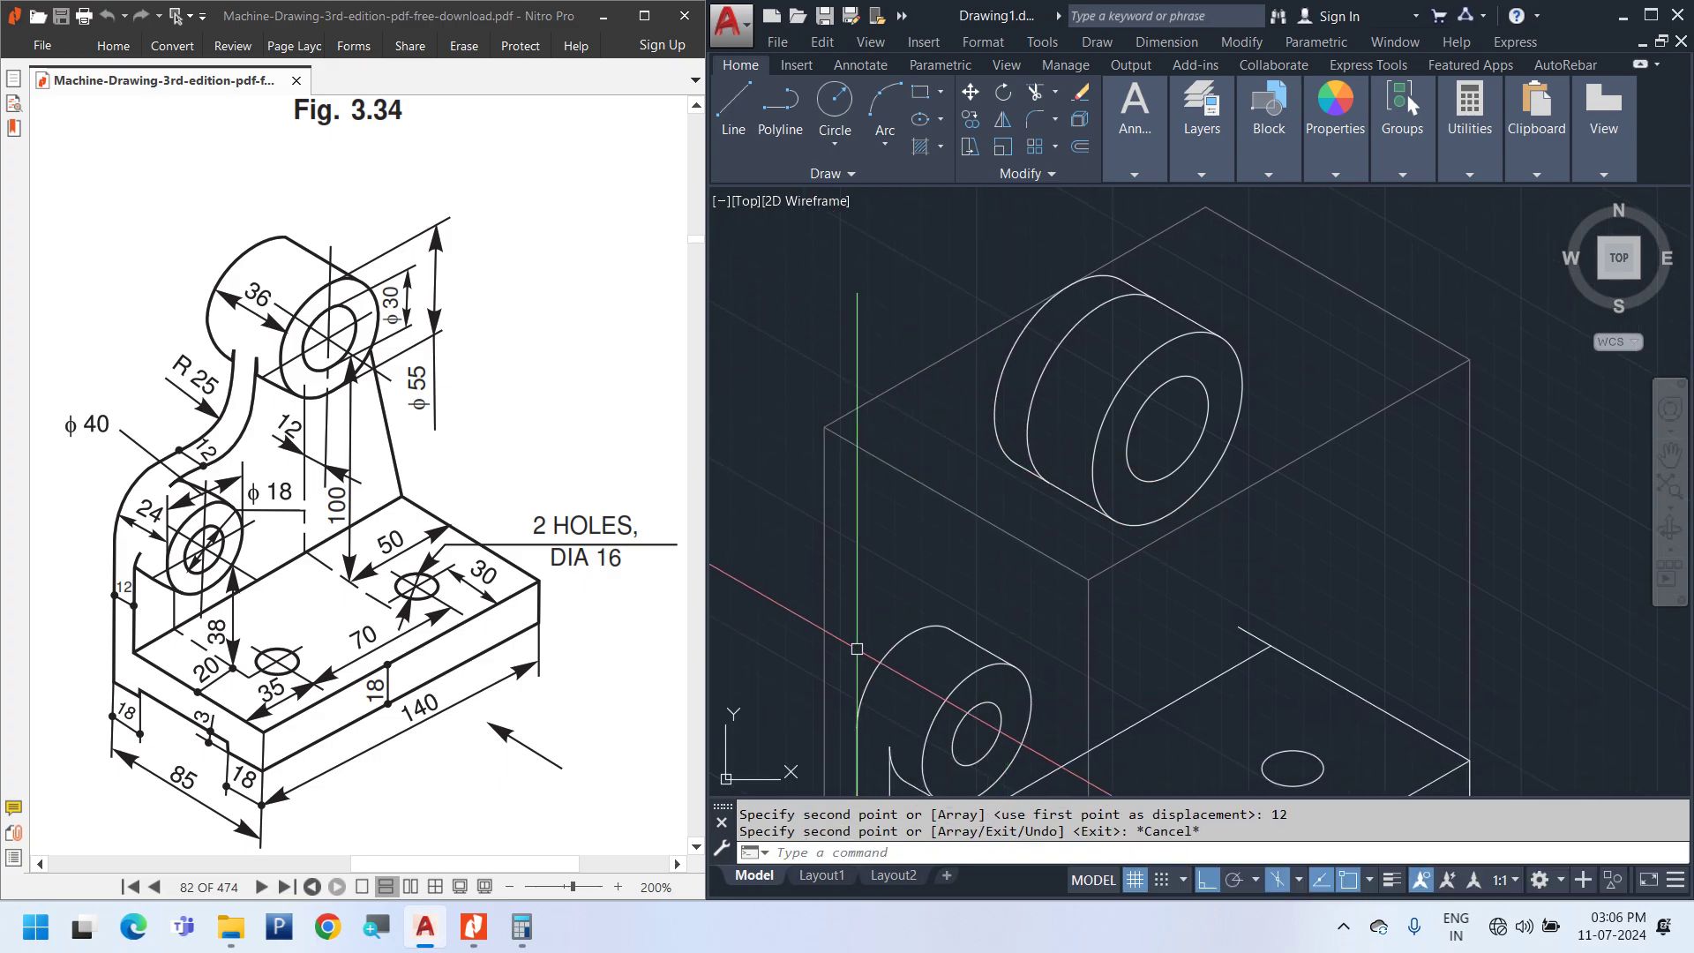
text(p)
key(Return)
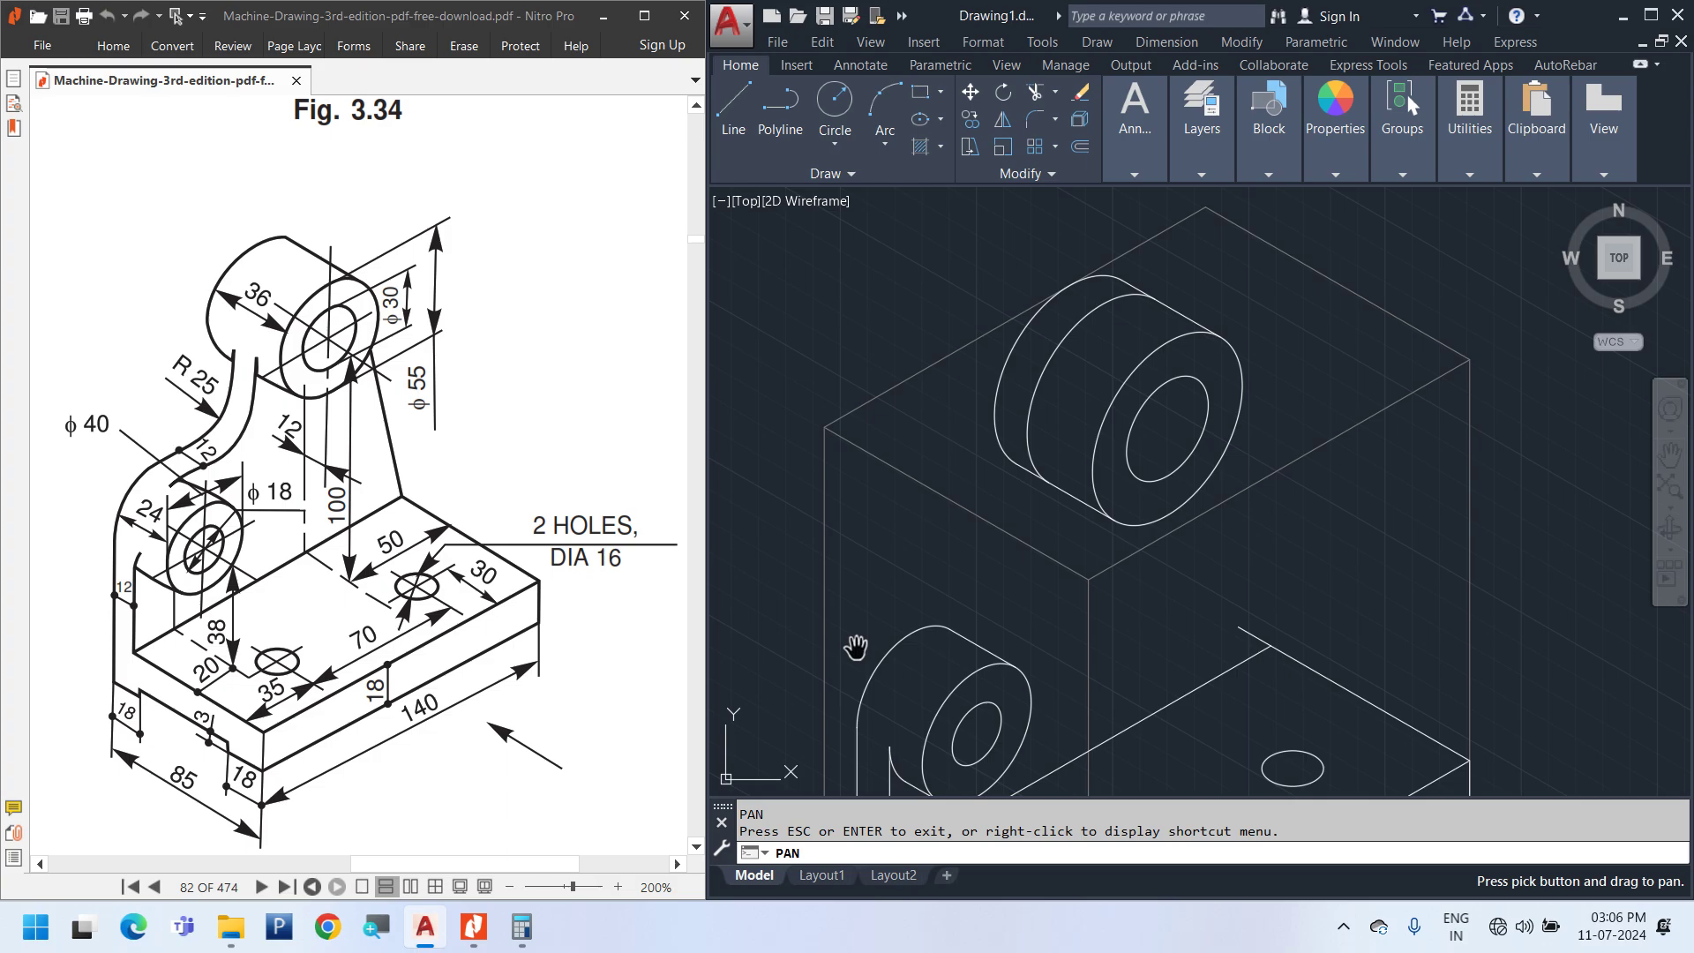
key(Escape)
middle_drag(955, 642, 987, 579)
text(l)
key(Return)
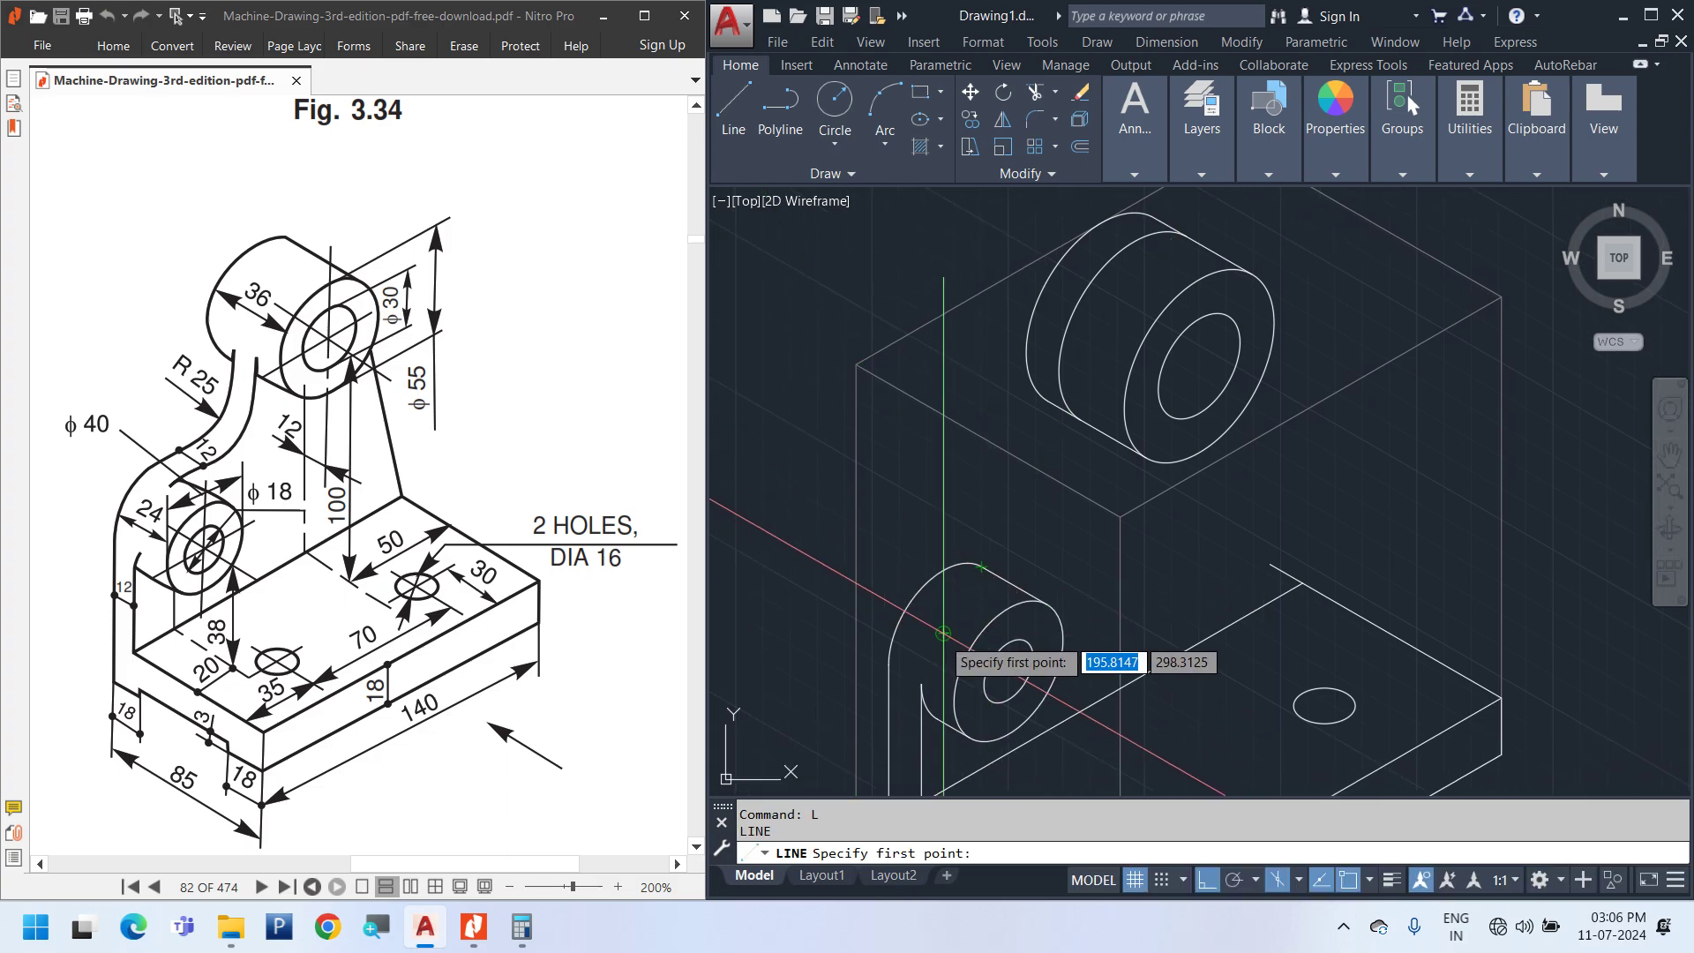
click(943, 633)
click(943, 280)
key(Escape)
Draw a line about 99 mm long at 210° on the top isoplane from the centre of the upper boss's copied 12 mm arc
key(Return)
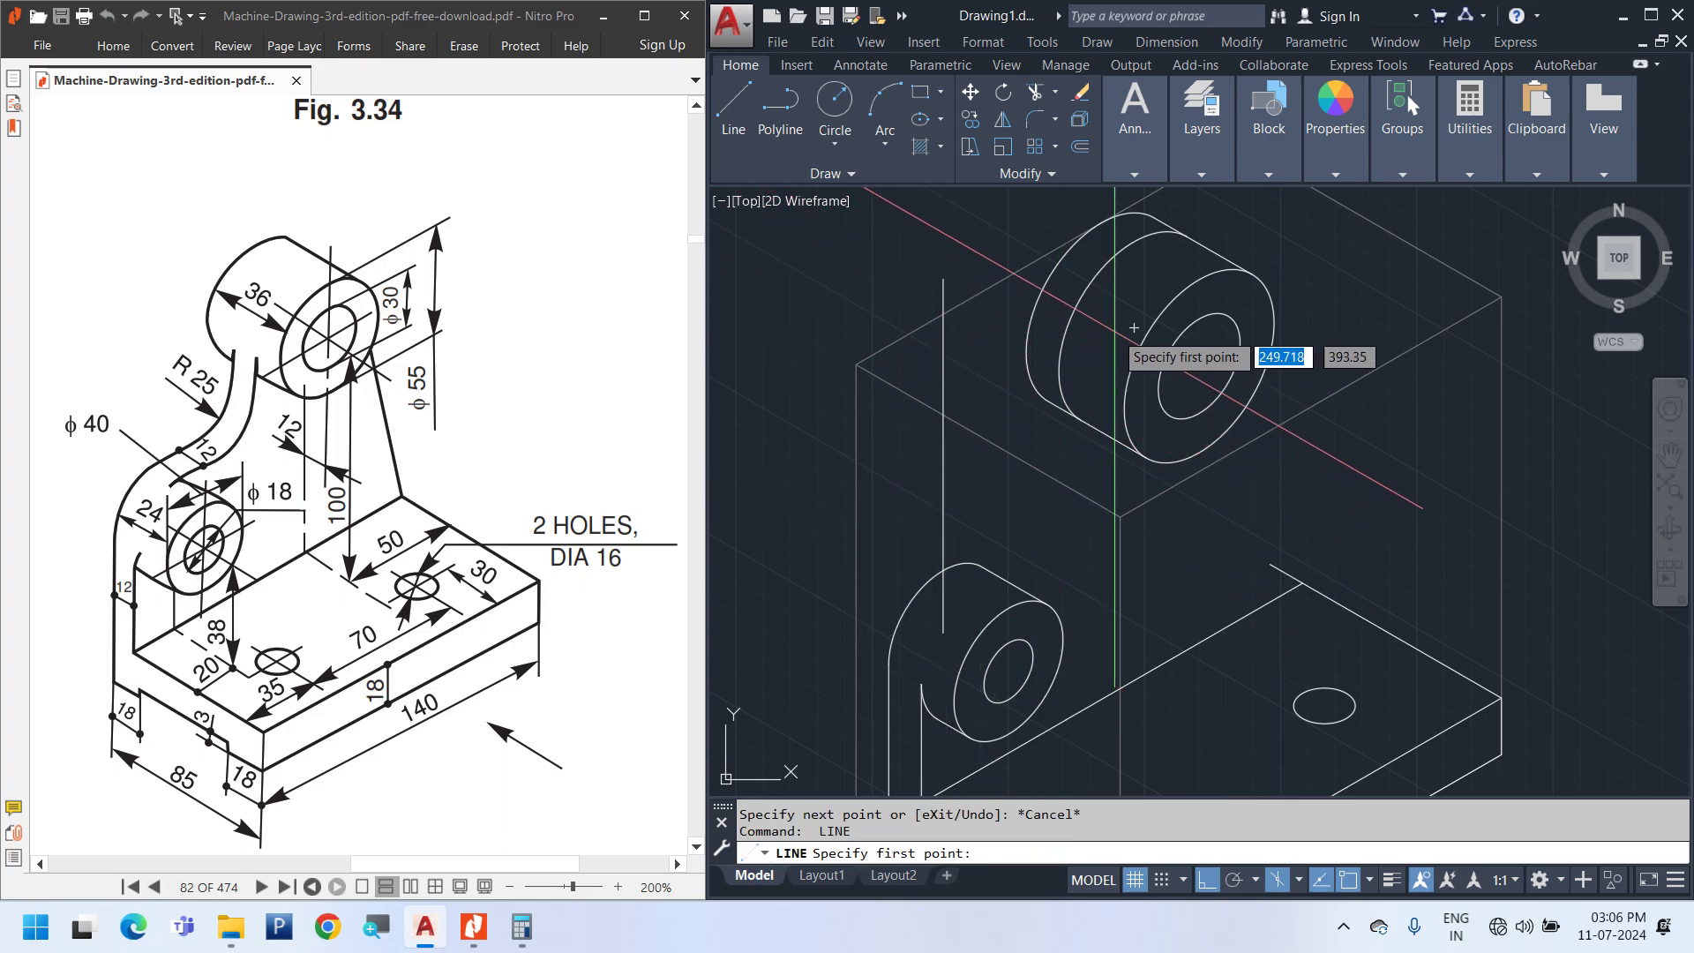
click(1133, 333)
key(F5)
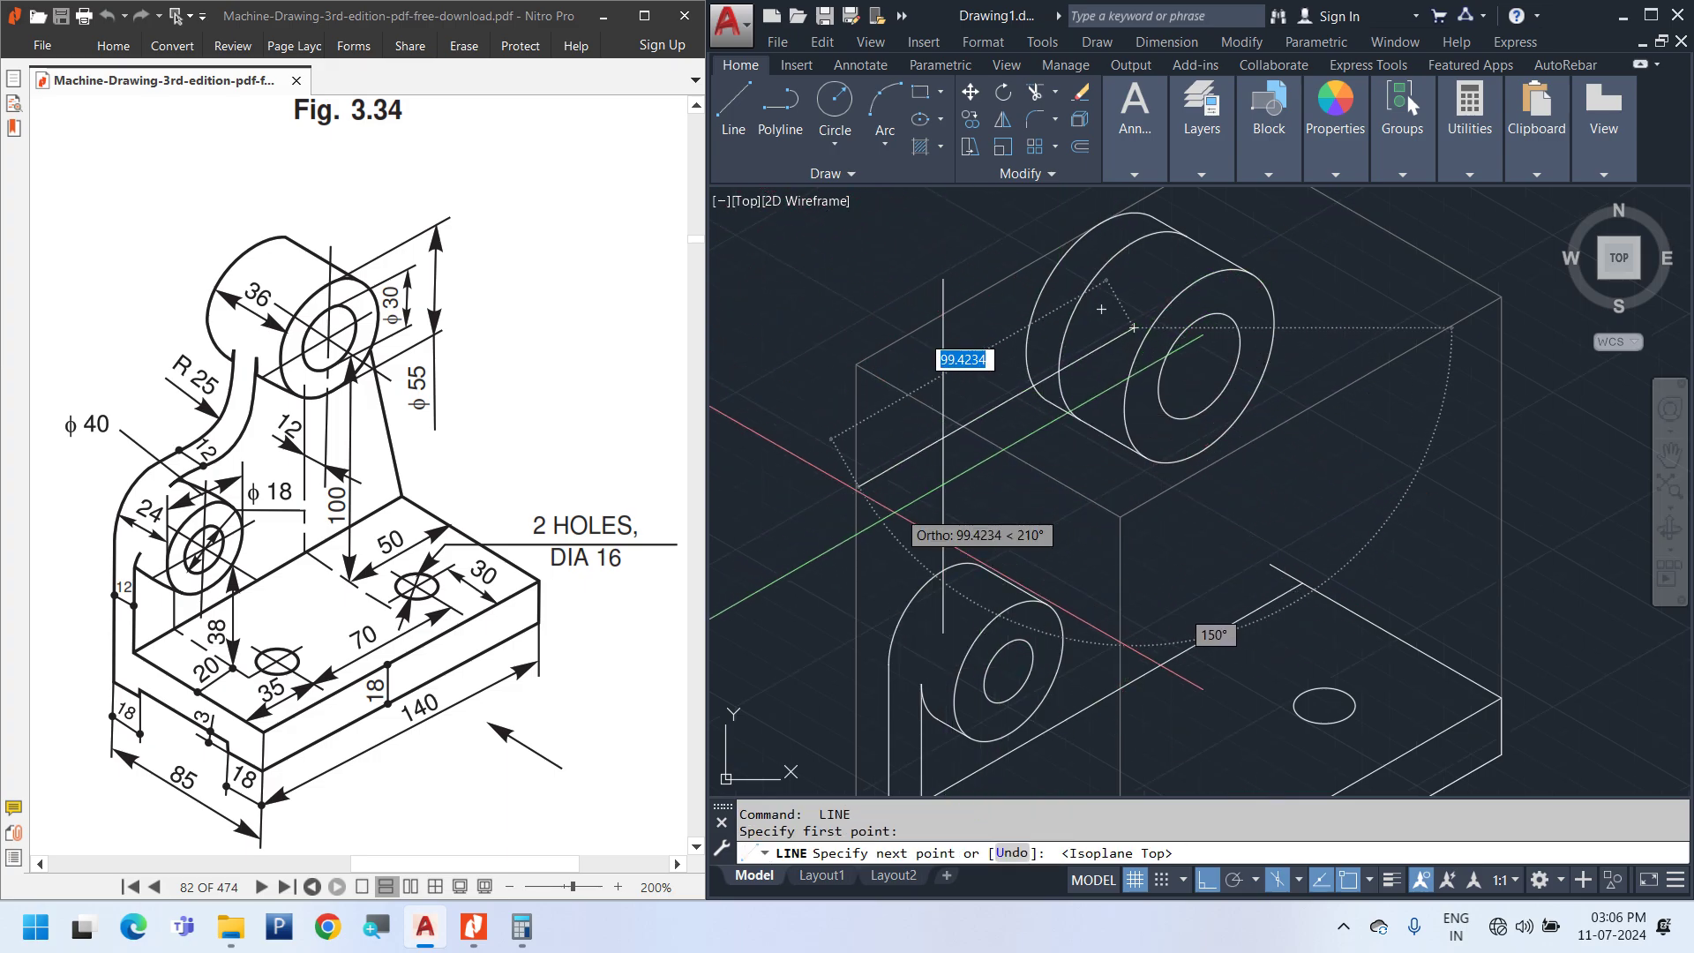
click(860, 484)
key(Escape)
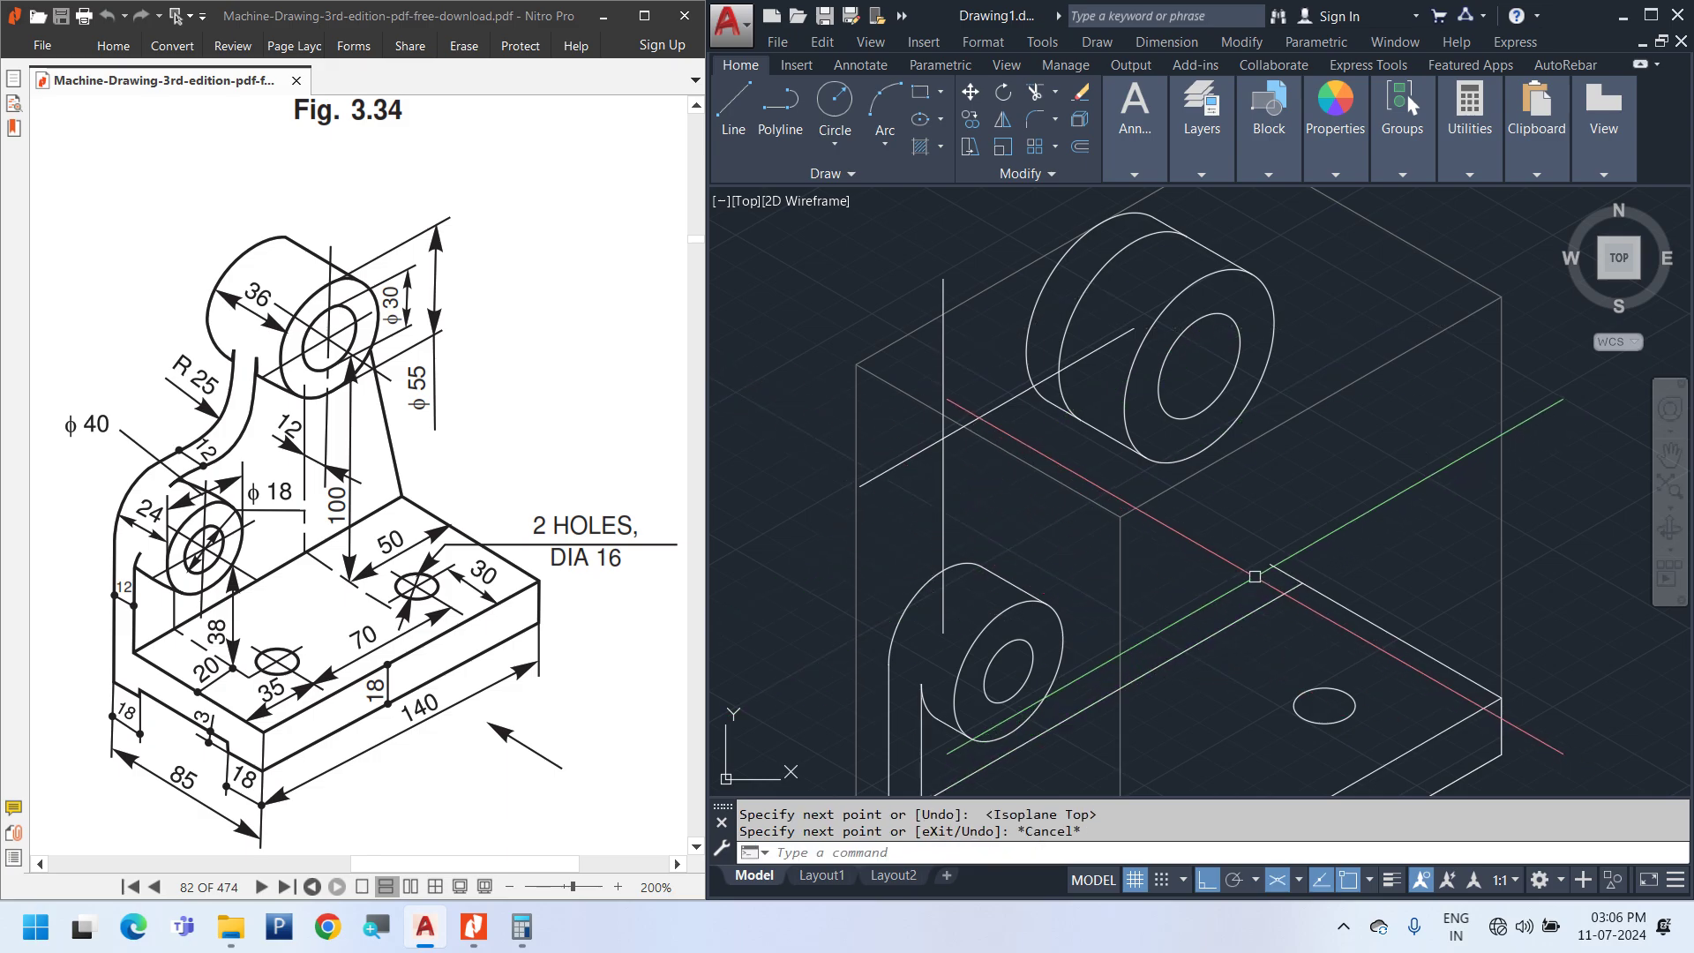
Trim the ends of the vertical line and the 210° line beyond their intersection to form a corner
click(1035, 92)
click(945, 462)
key(Return)
click(909, 455)
key(Escape)
Add aligned dimensions to the sloping line from the upper boss and the vertical line above the lower boss
click(1166, 42)
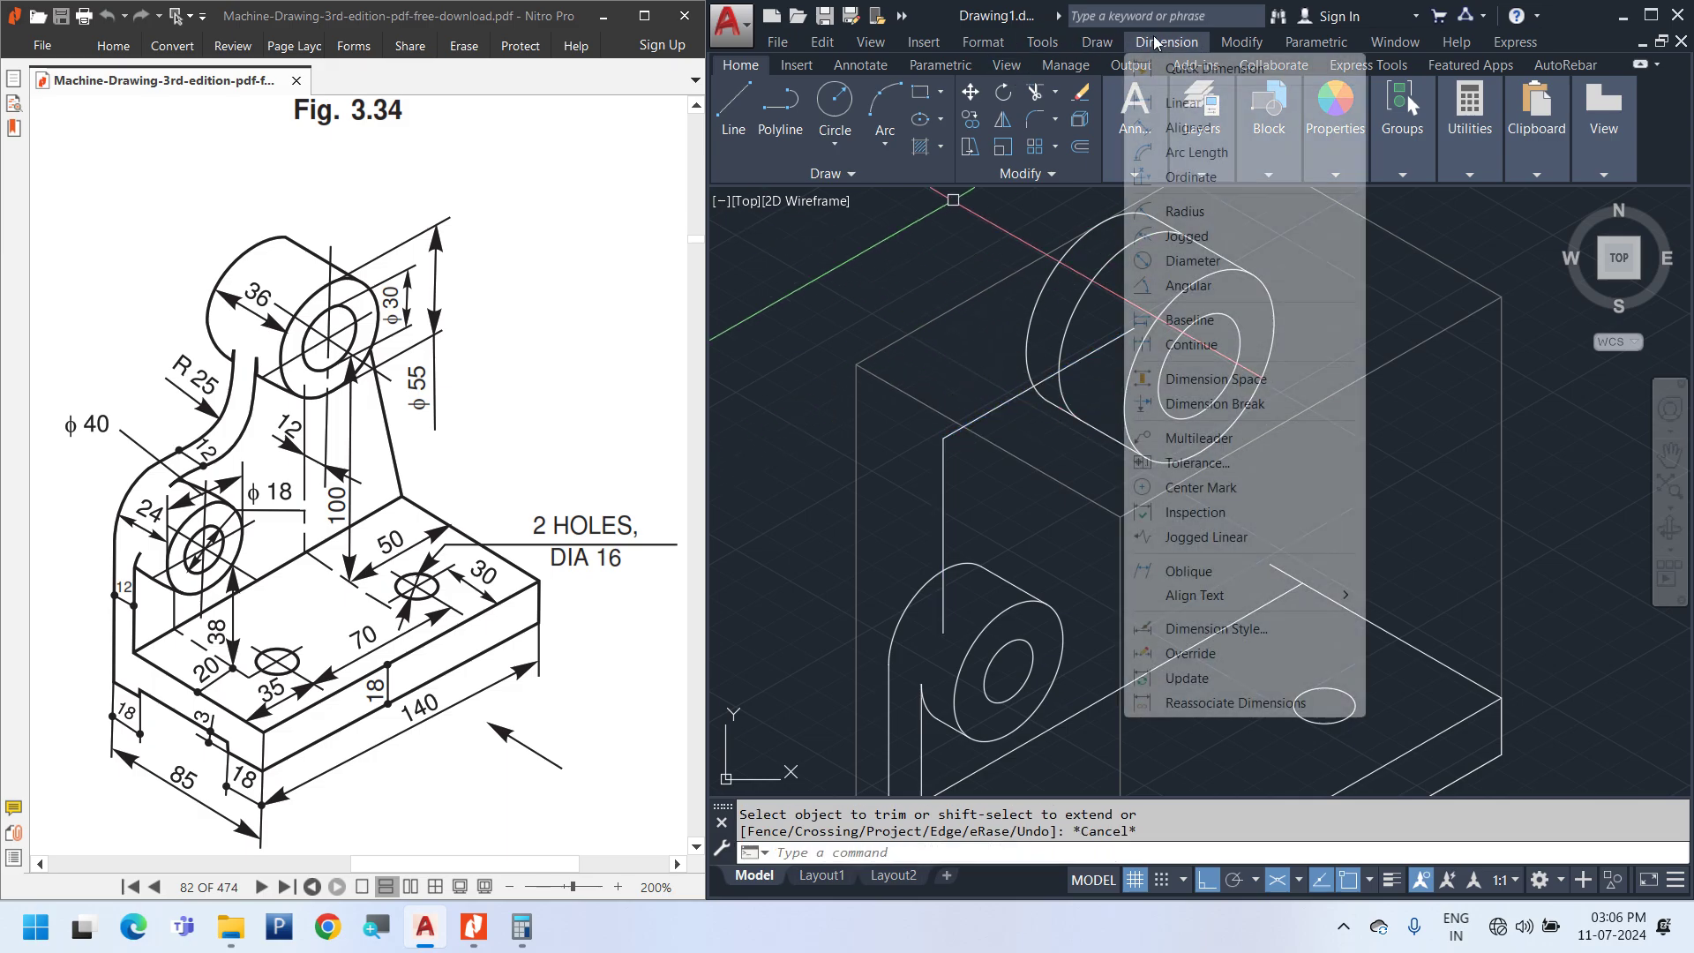
click(1188, 128)
key(Return)
click(997, 405)
click(979, 372)
scroll(944, 393, up, 2)
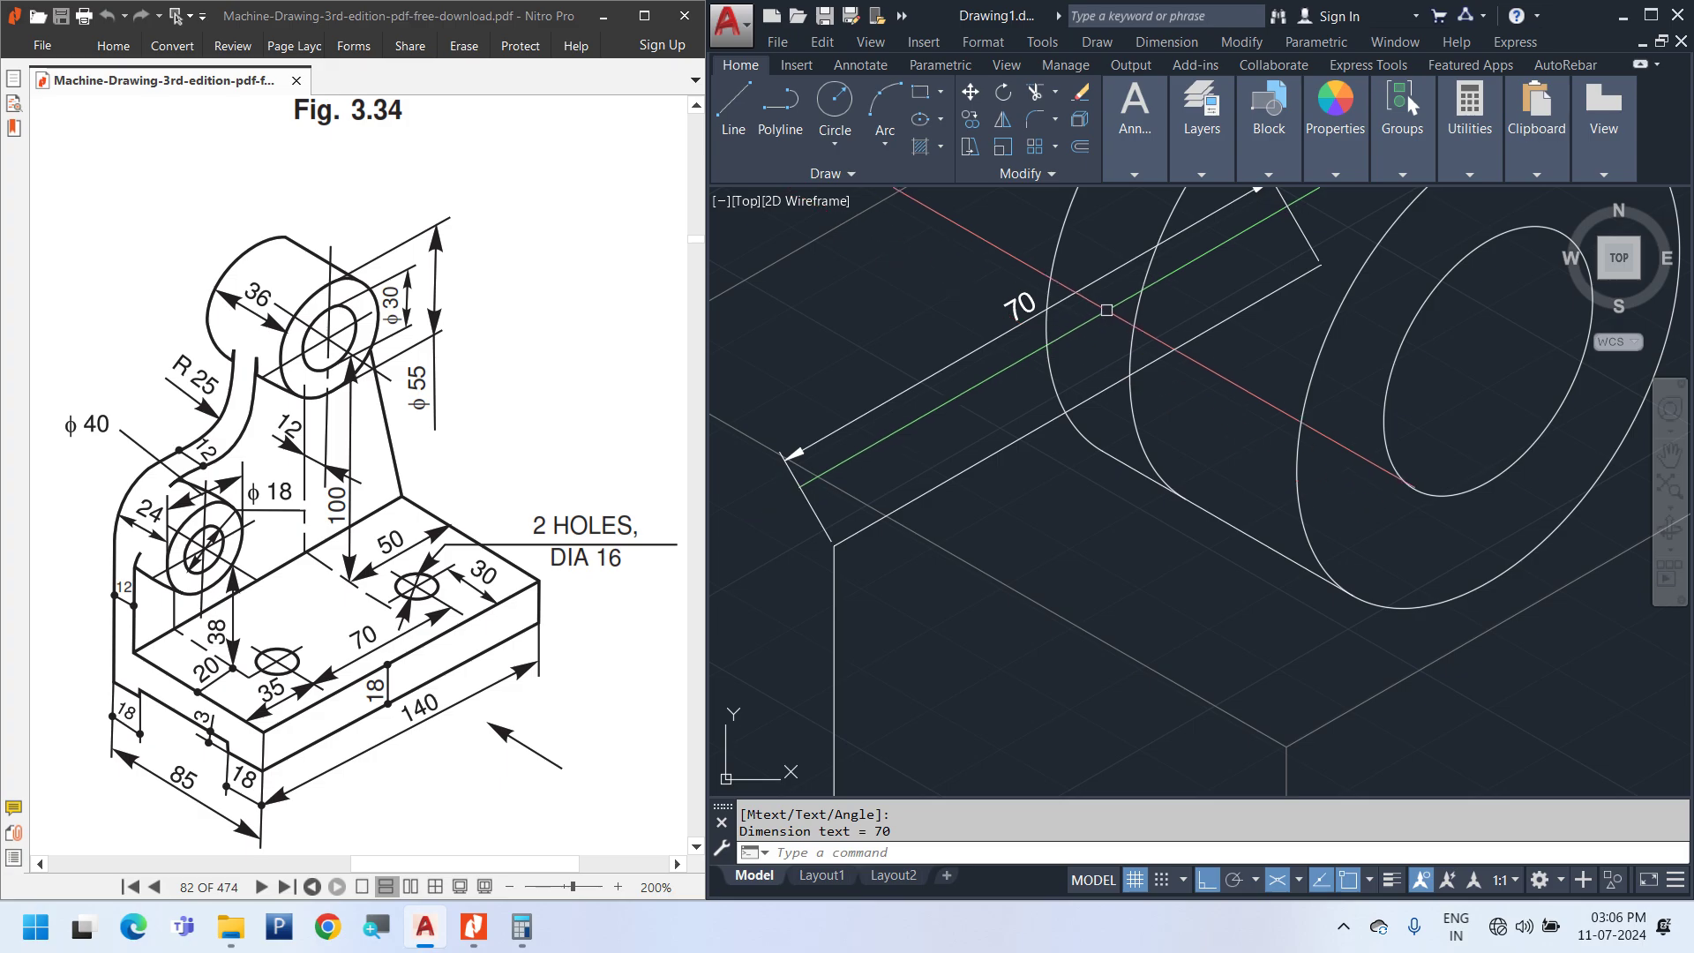
key(Return)
key(Return)
click(937, 582)
click(914, 608)
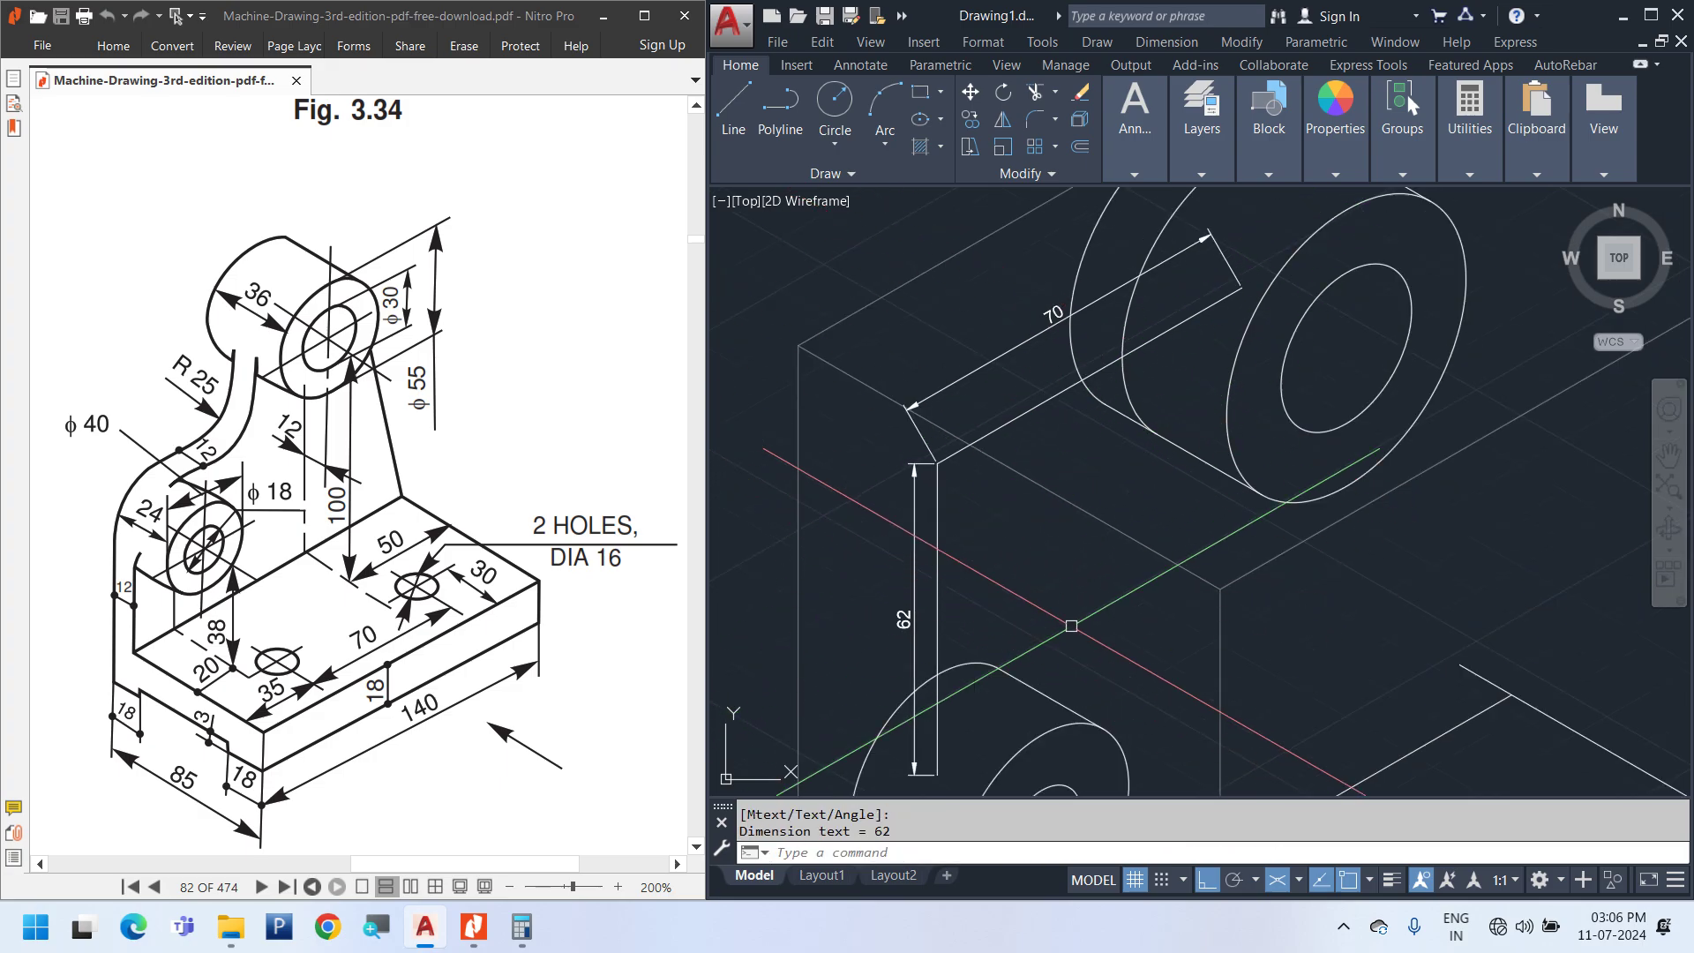
Switch to Calculator, compute 140 - 50 and subtract 20 from the result, keeping the reference drawing in view
click(425, 430)
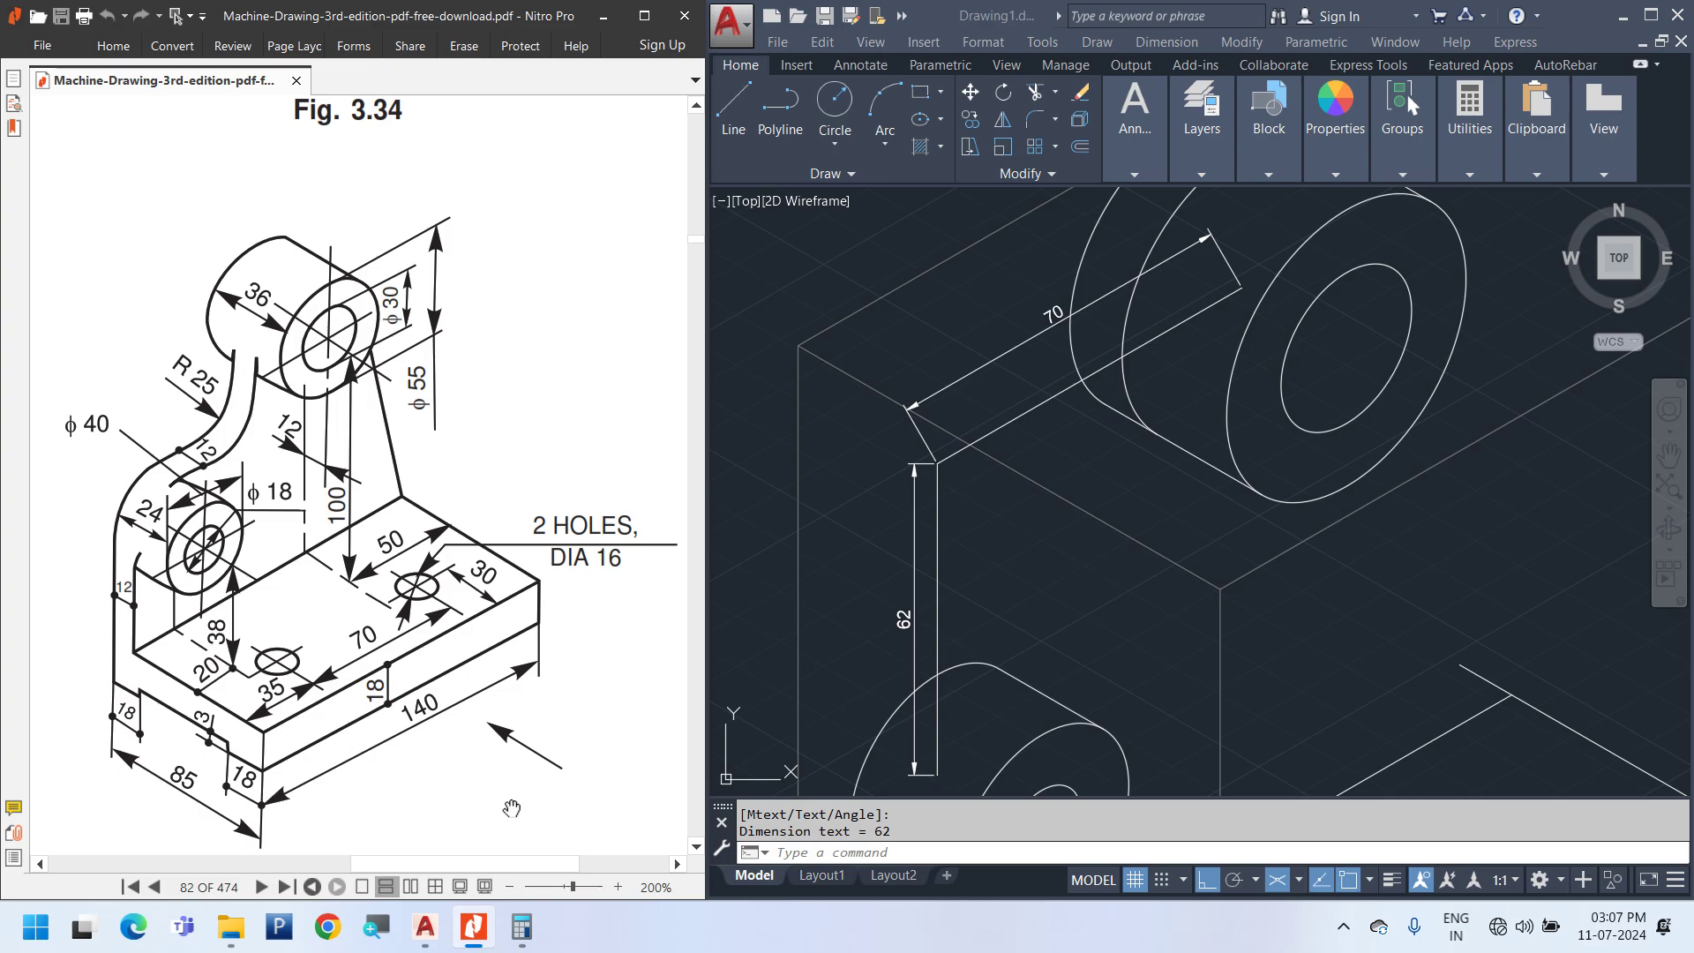
click(521, 926)
key(Escape)
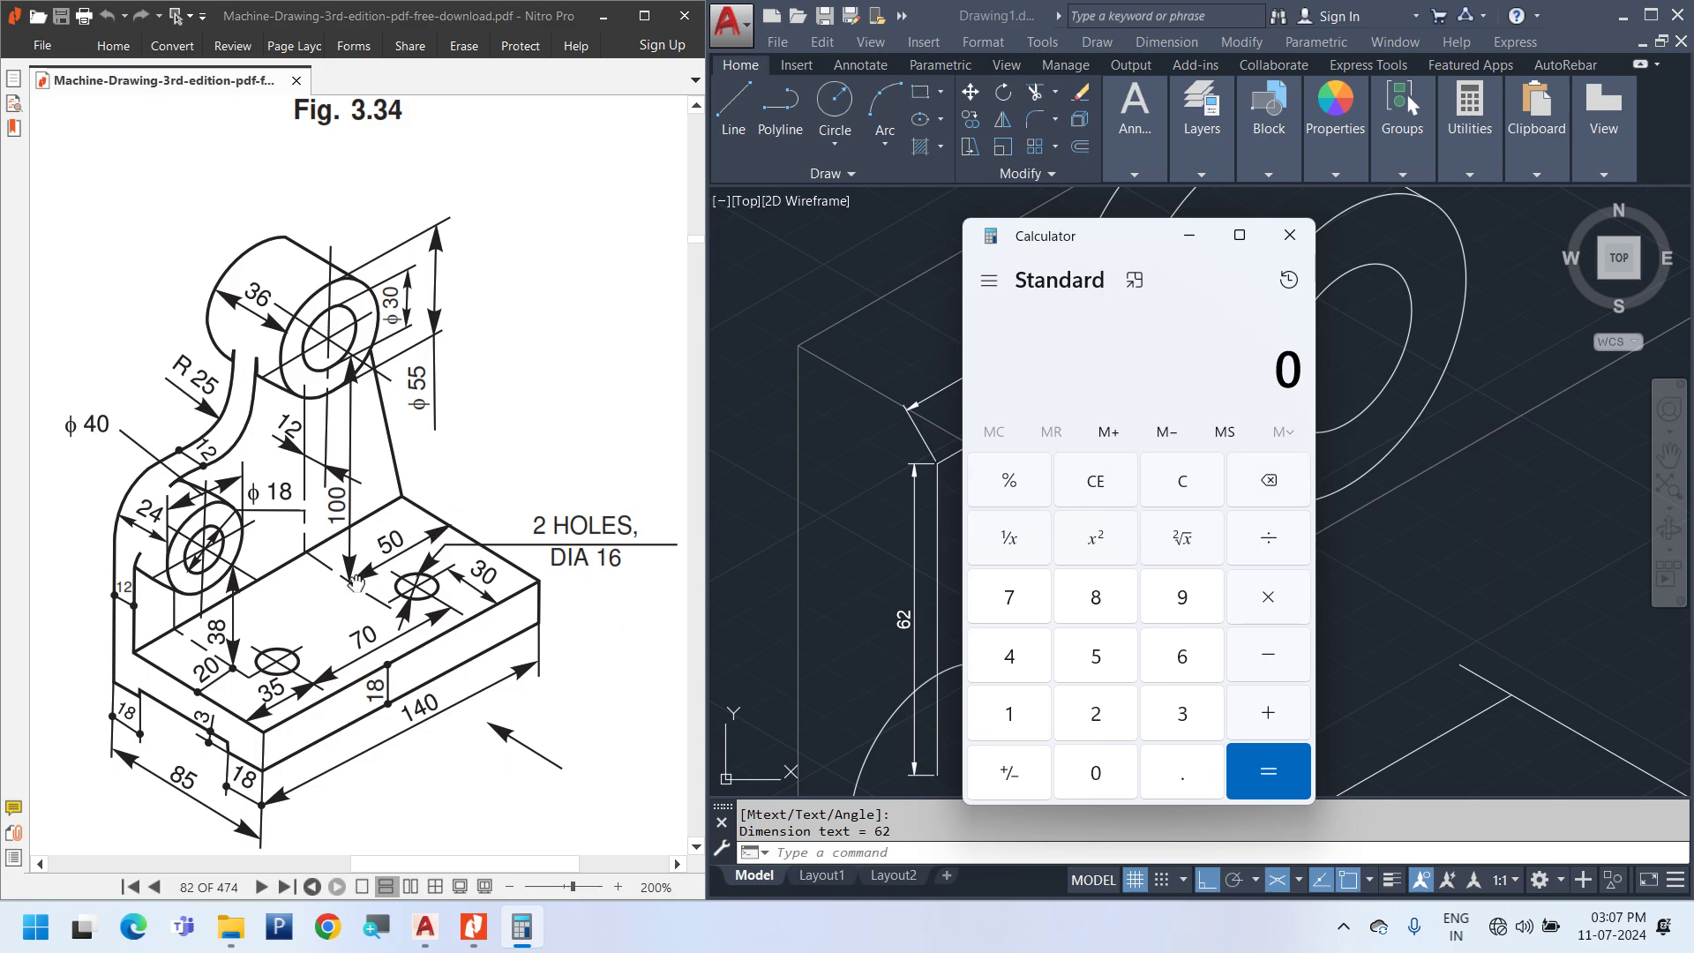
text(140 - 50)
key(Return)
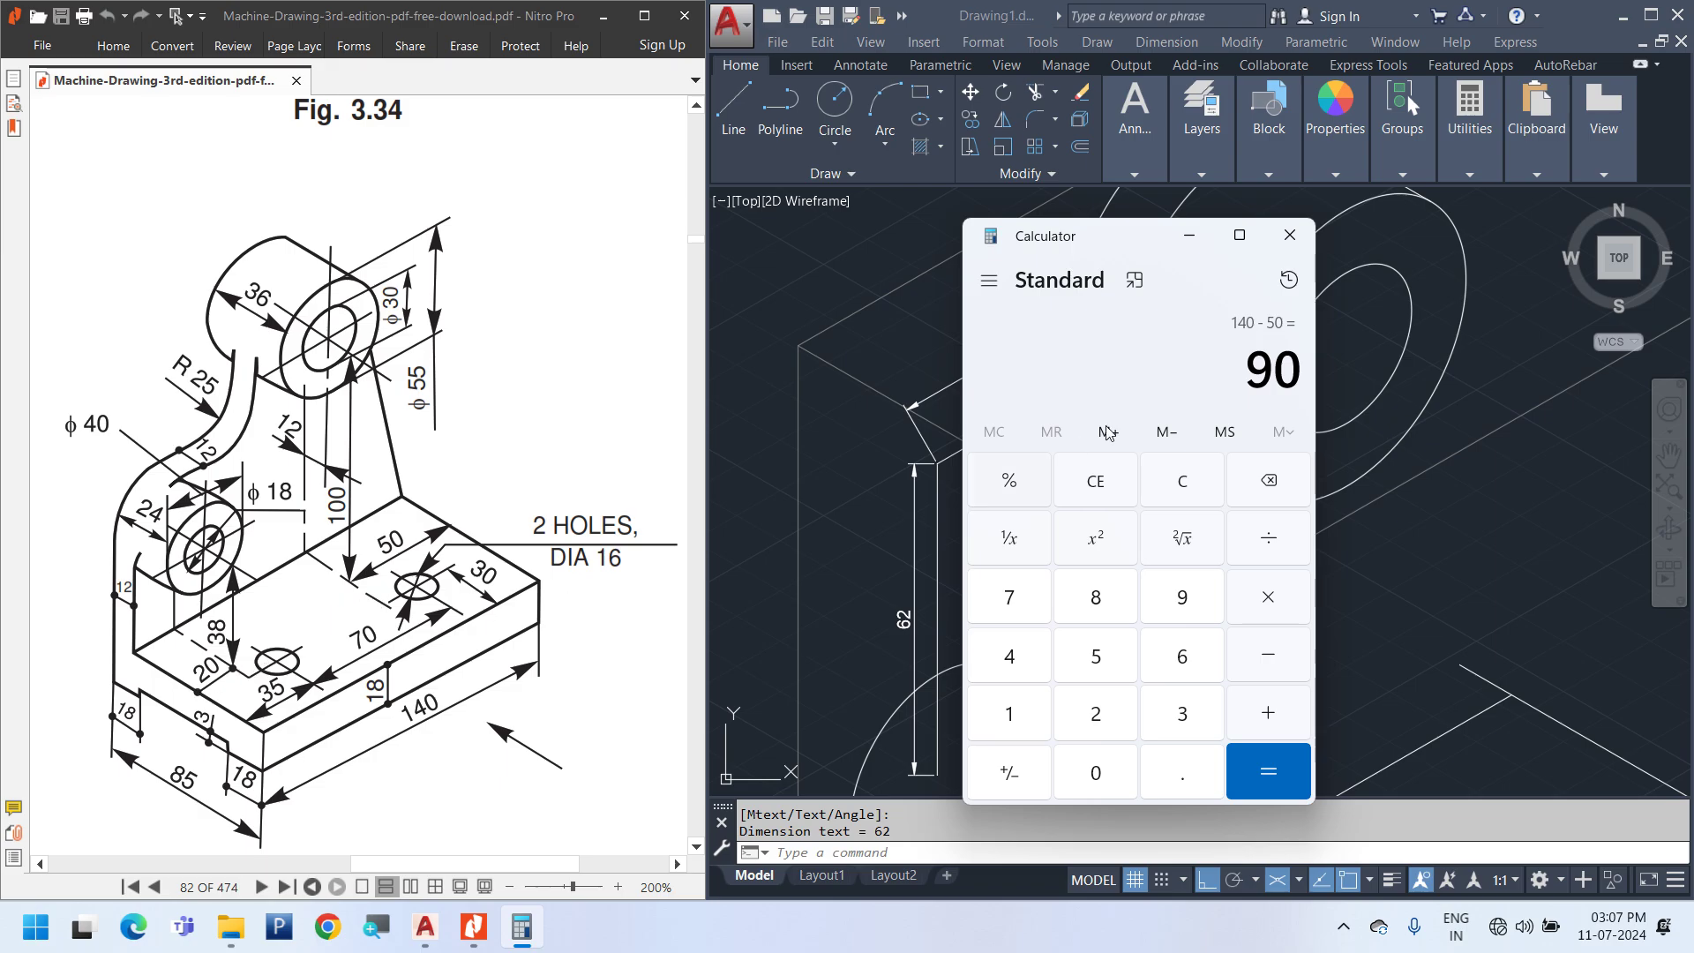
text(20)
key(Return)
drag(1054, 240, 1278, 460)
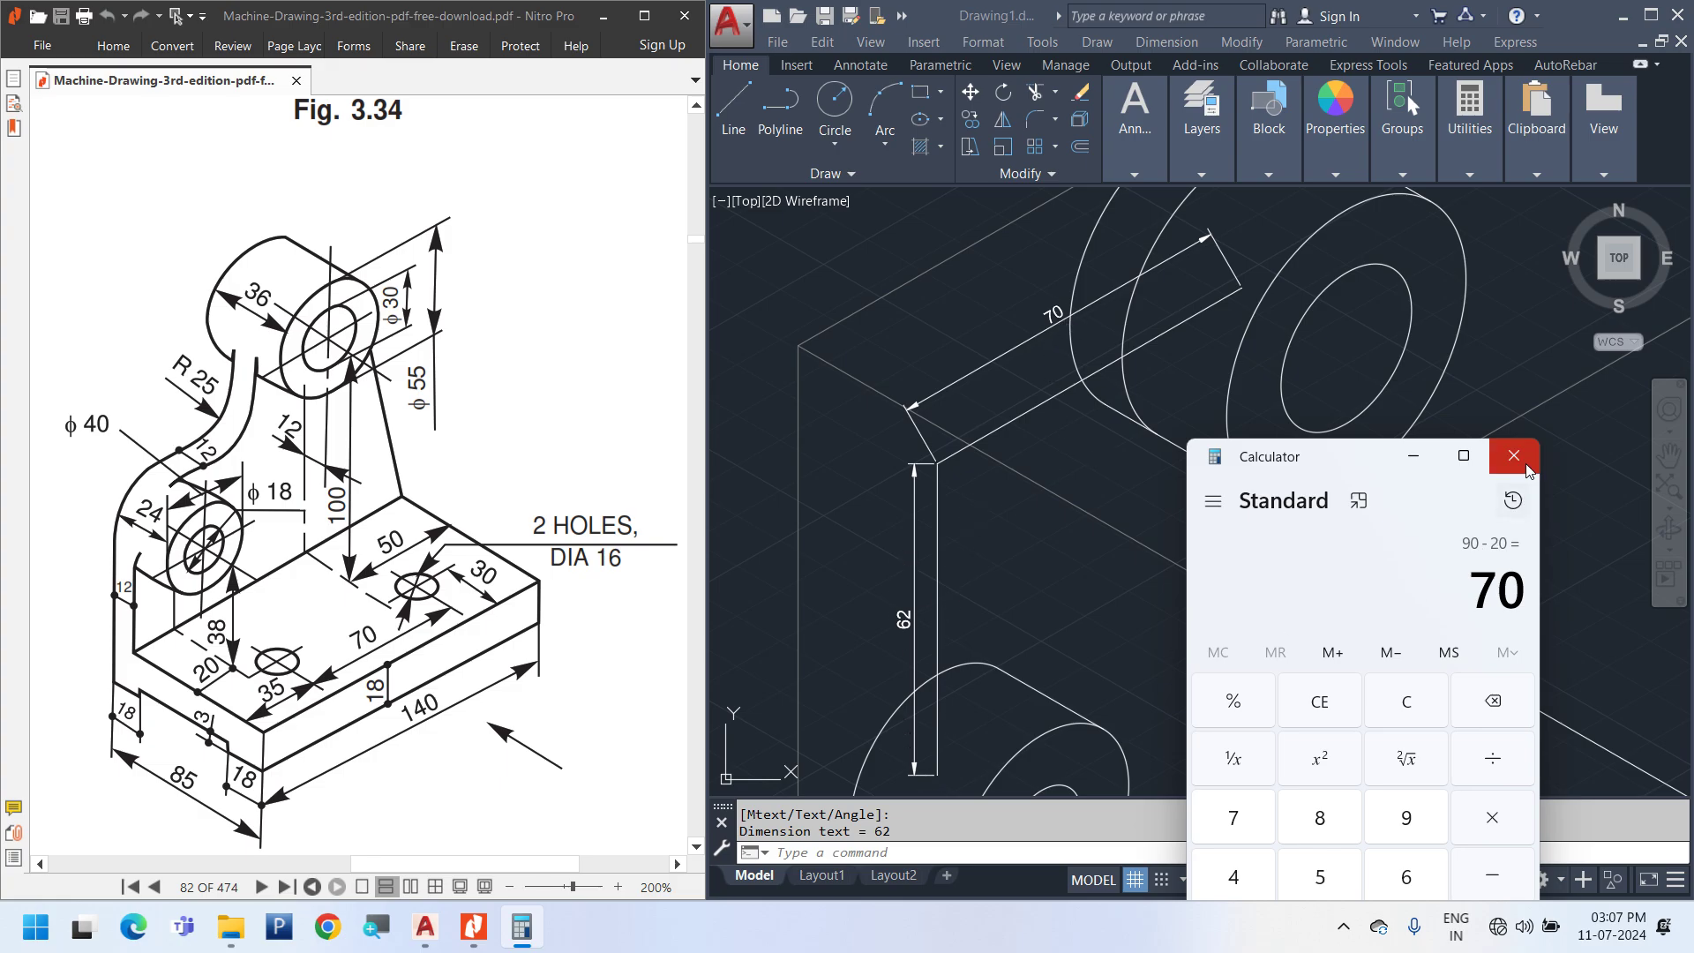
drag(1361, 469, 1347, 256)
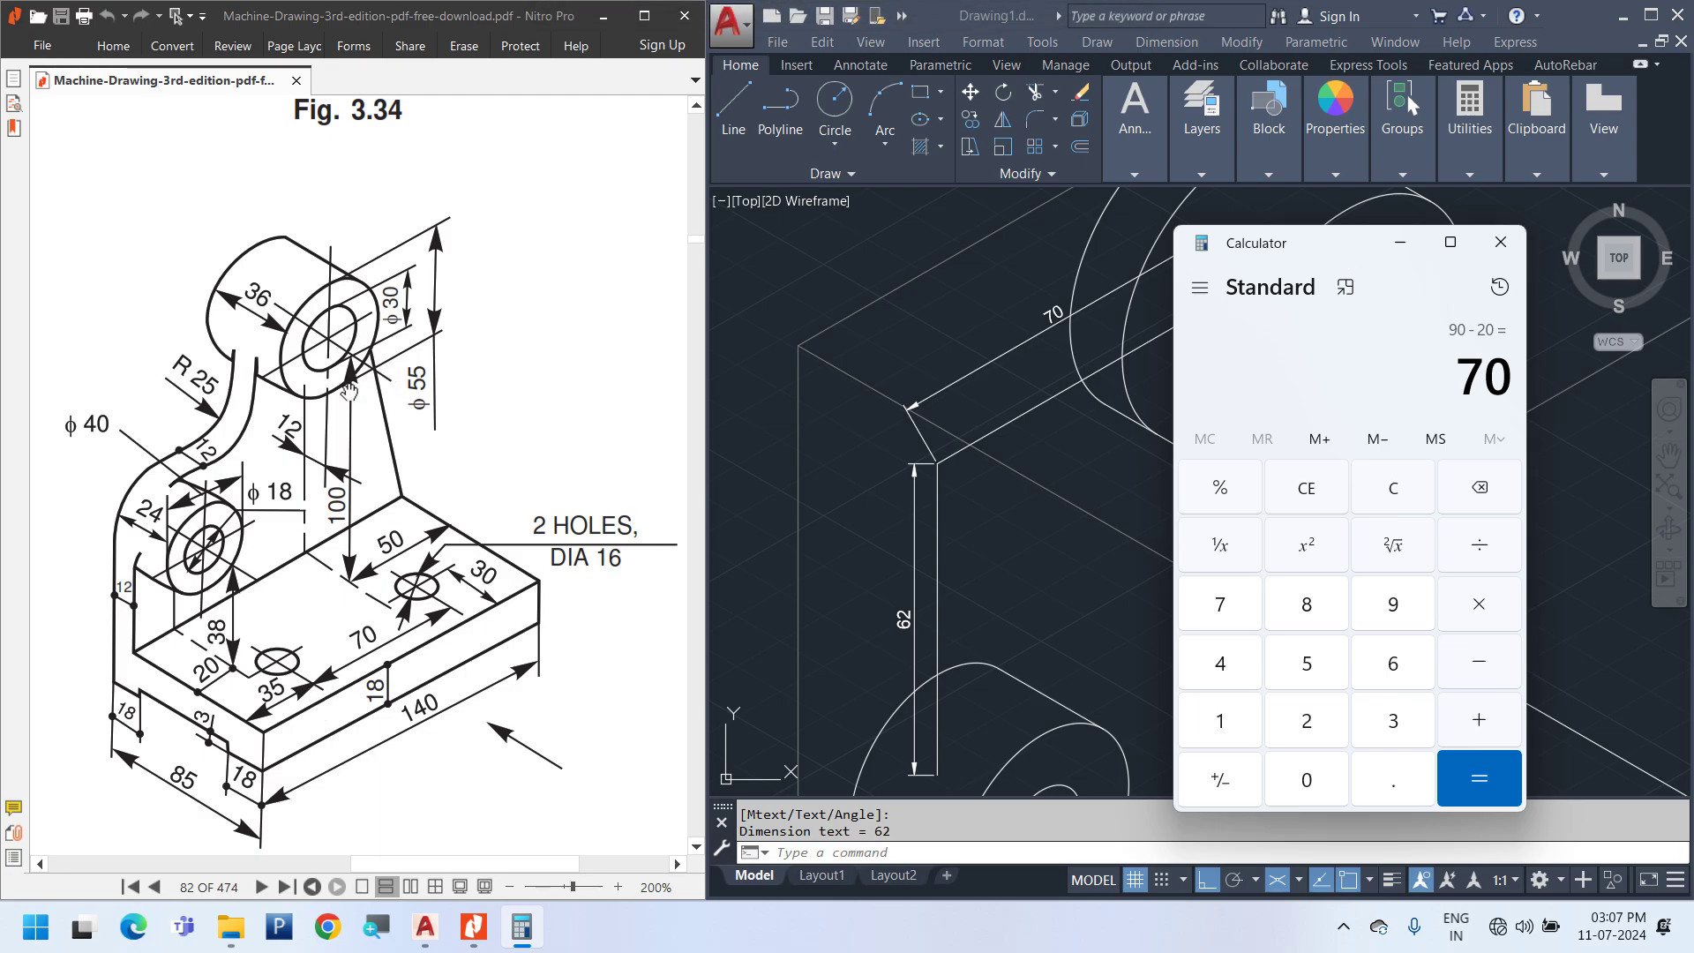
Compute 100 - 38 in Calculator, clear the result and close Calculator to return to the drawing
key(Escape)
text(100)
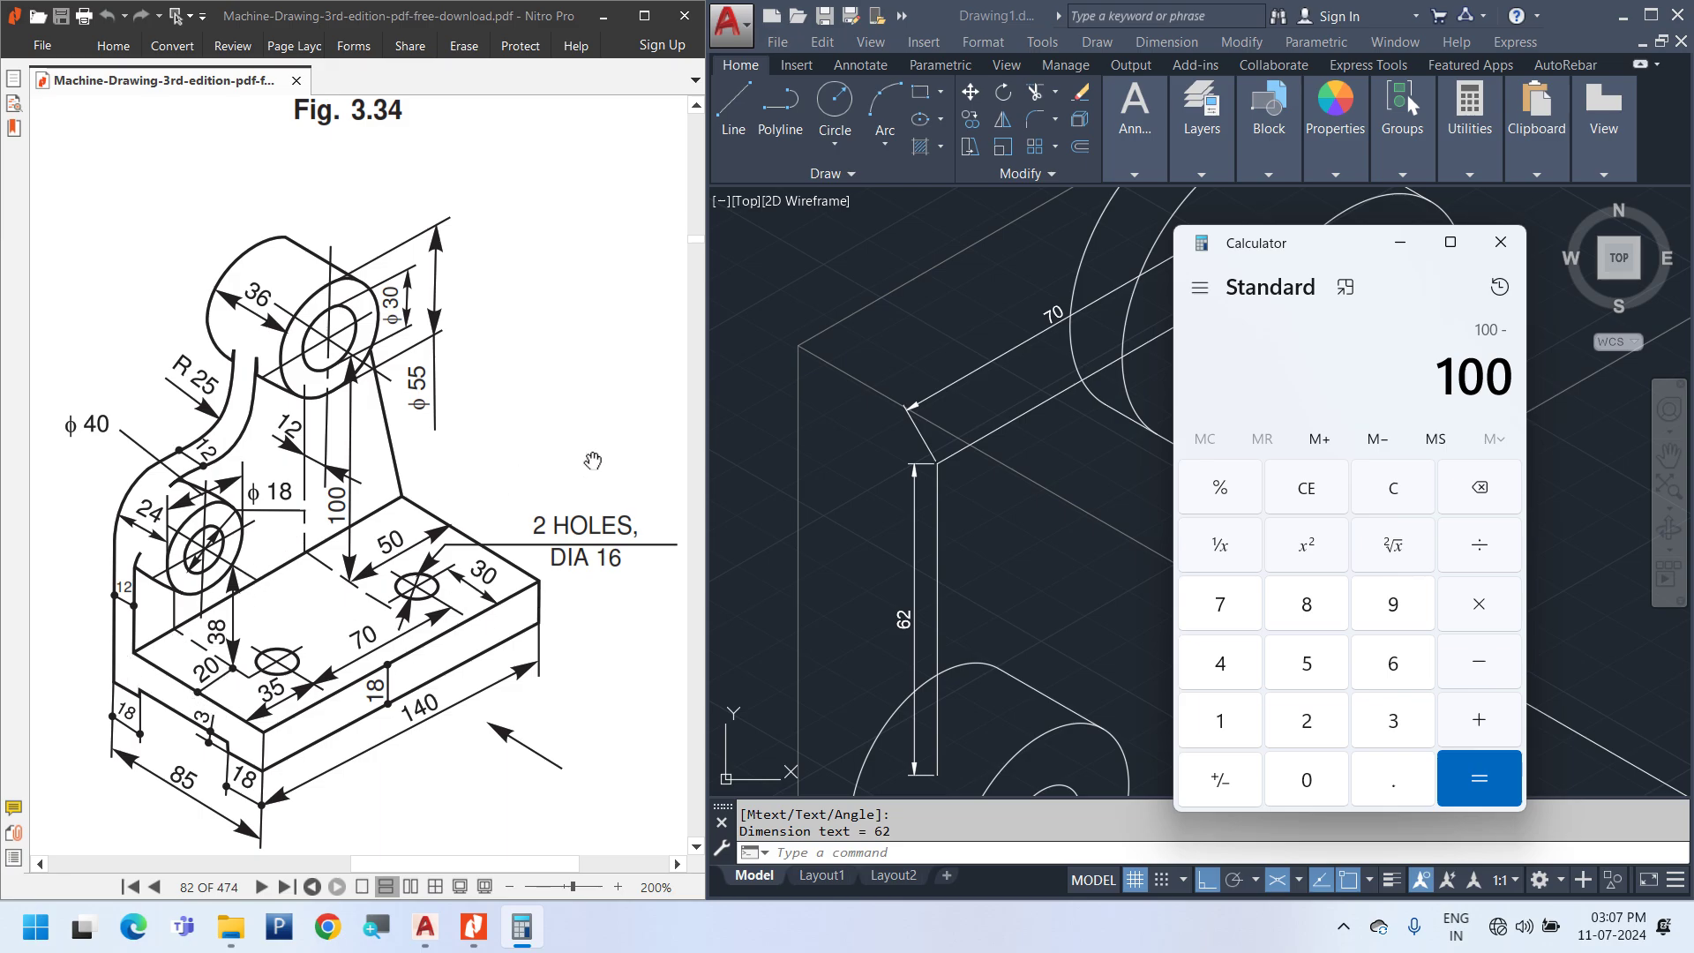
text(8)
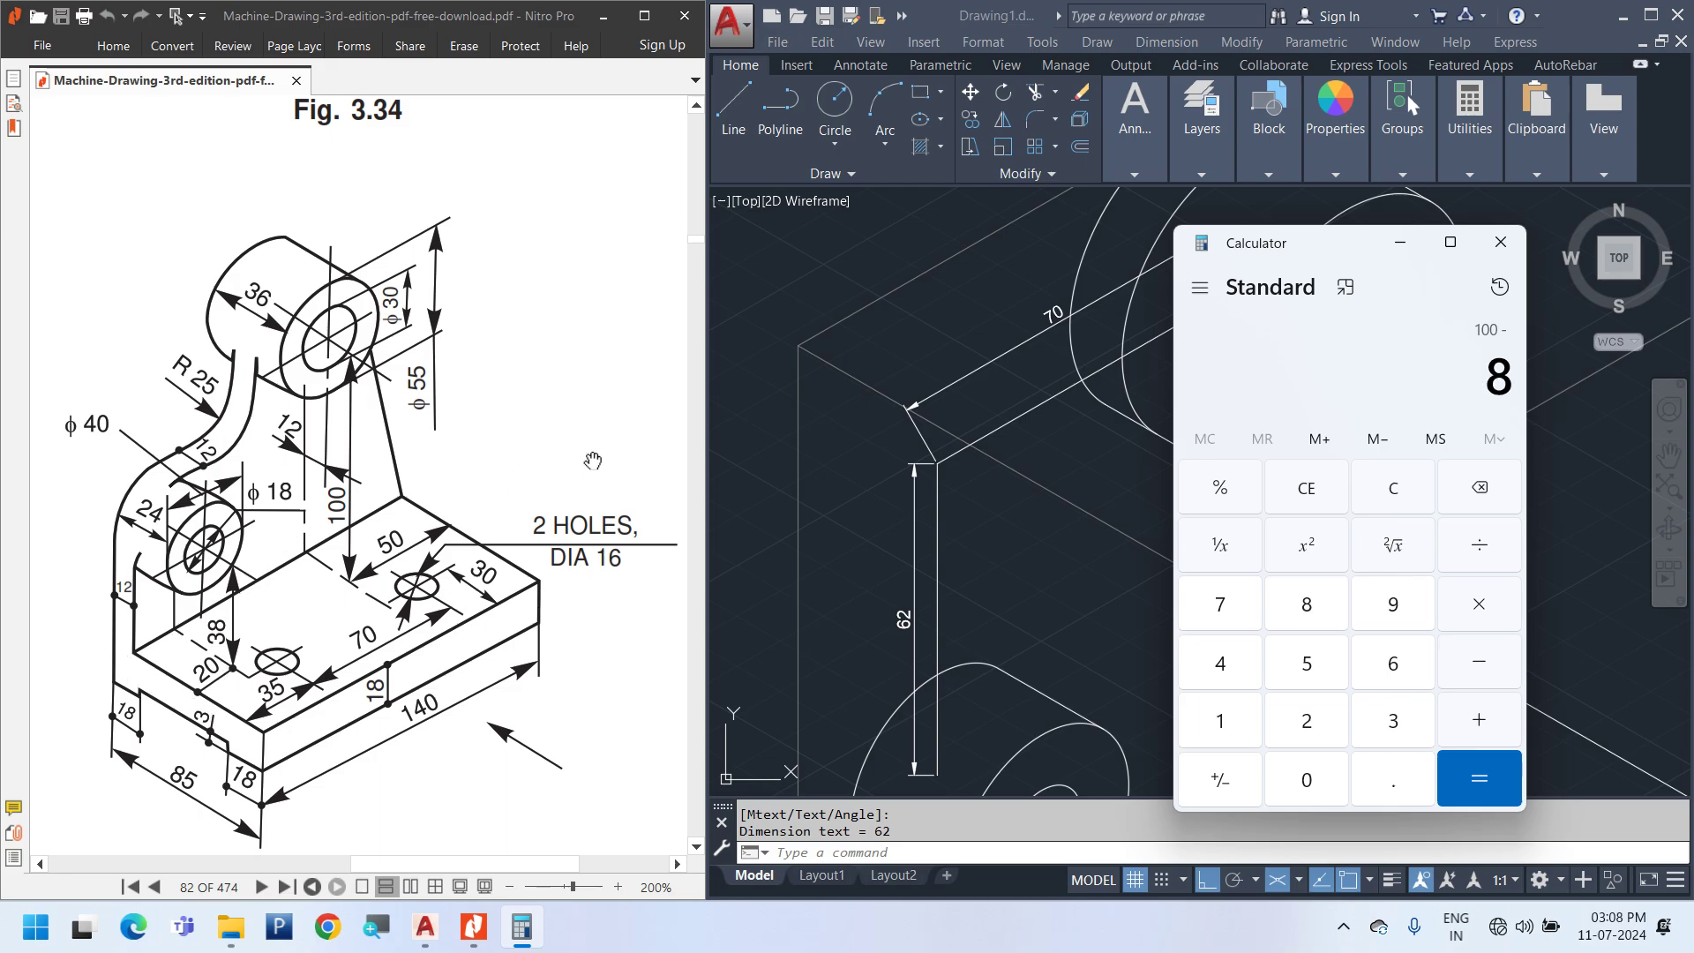
key(Return)
key(Escape)
text(100 - 38)
key(Return)
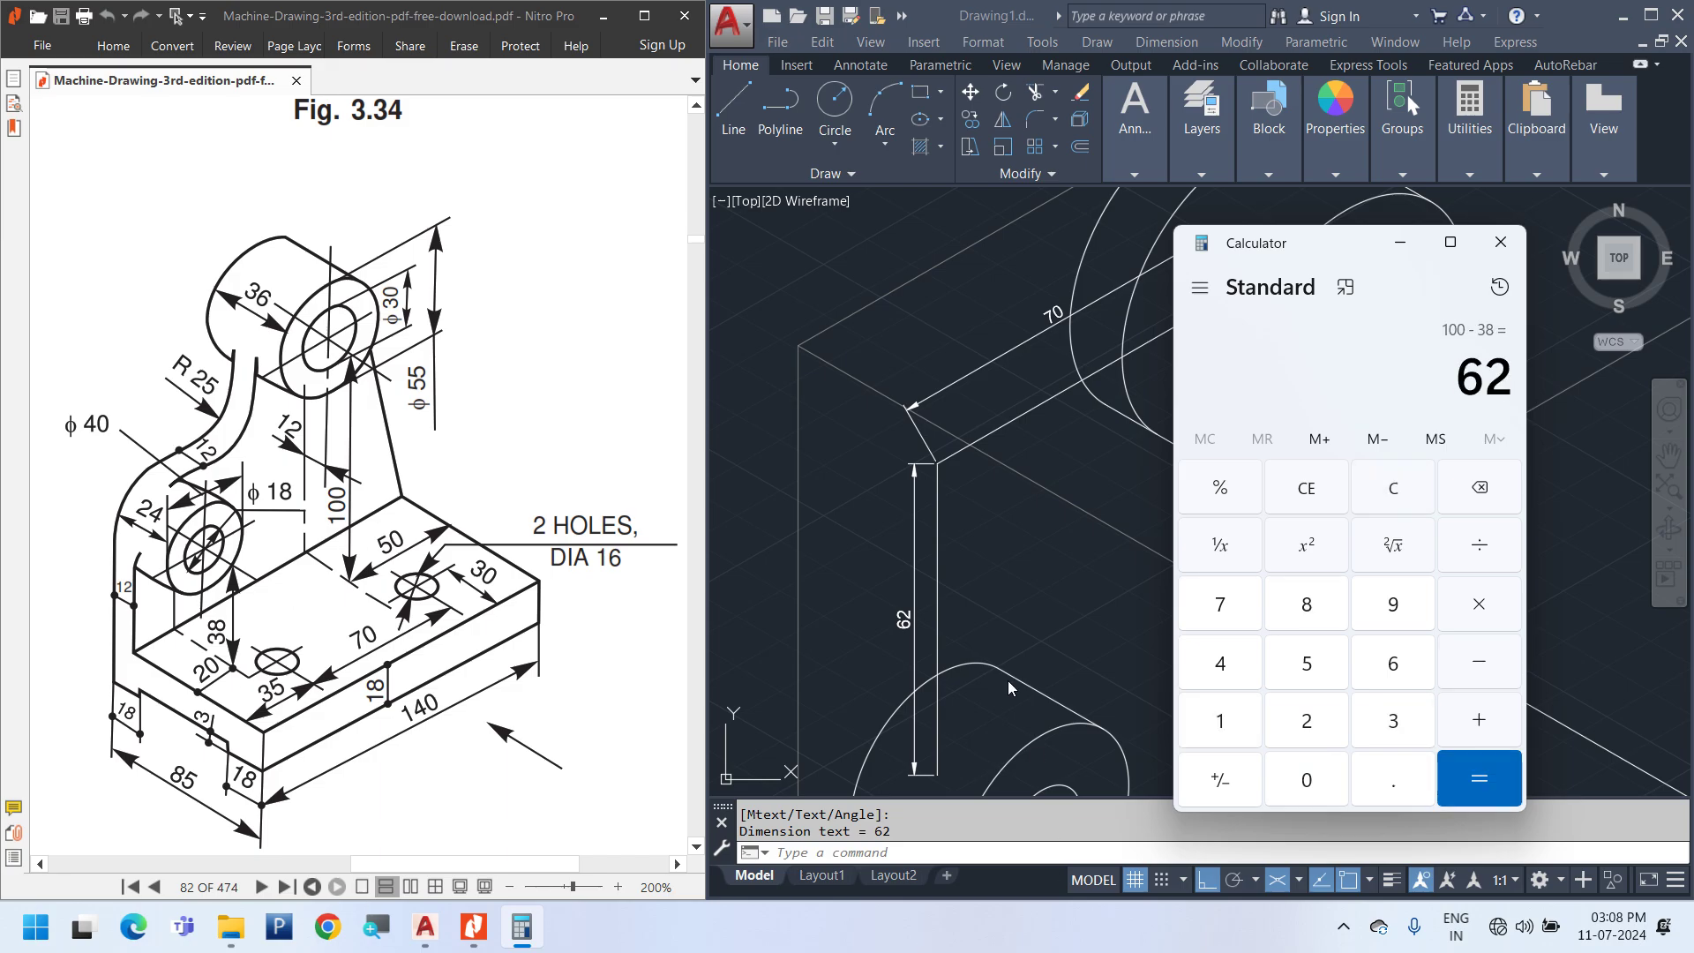
key(Escape)
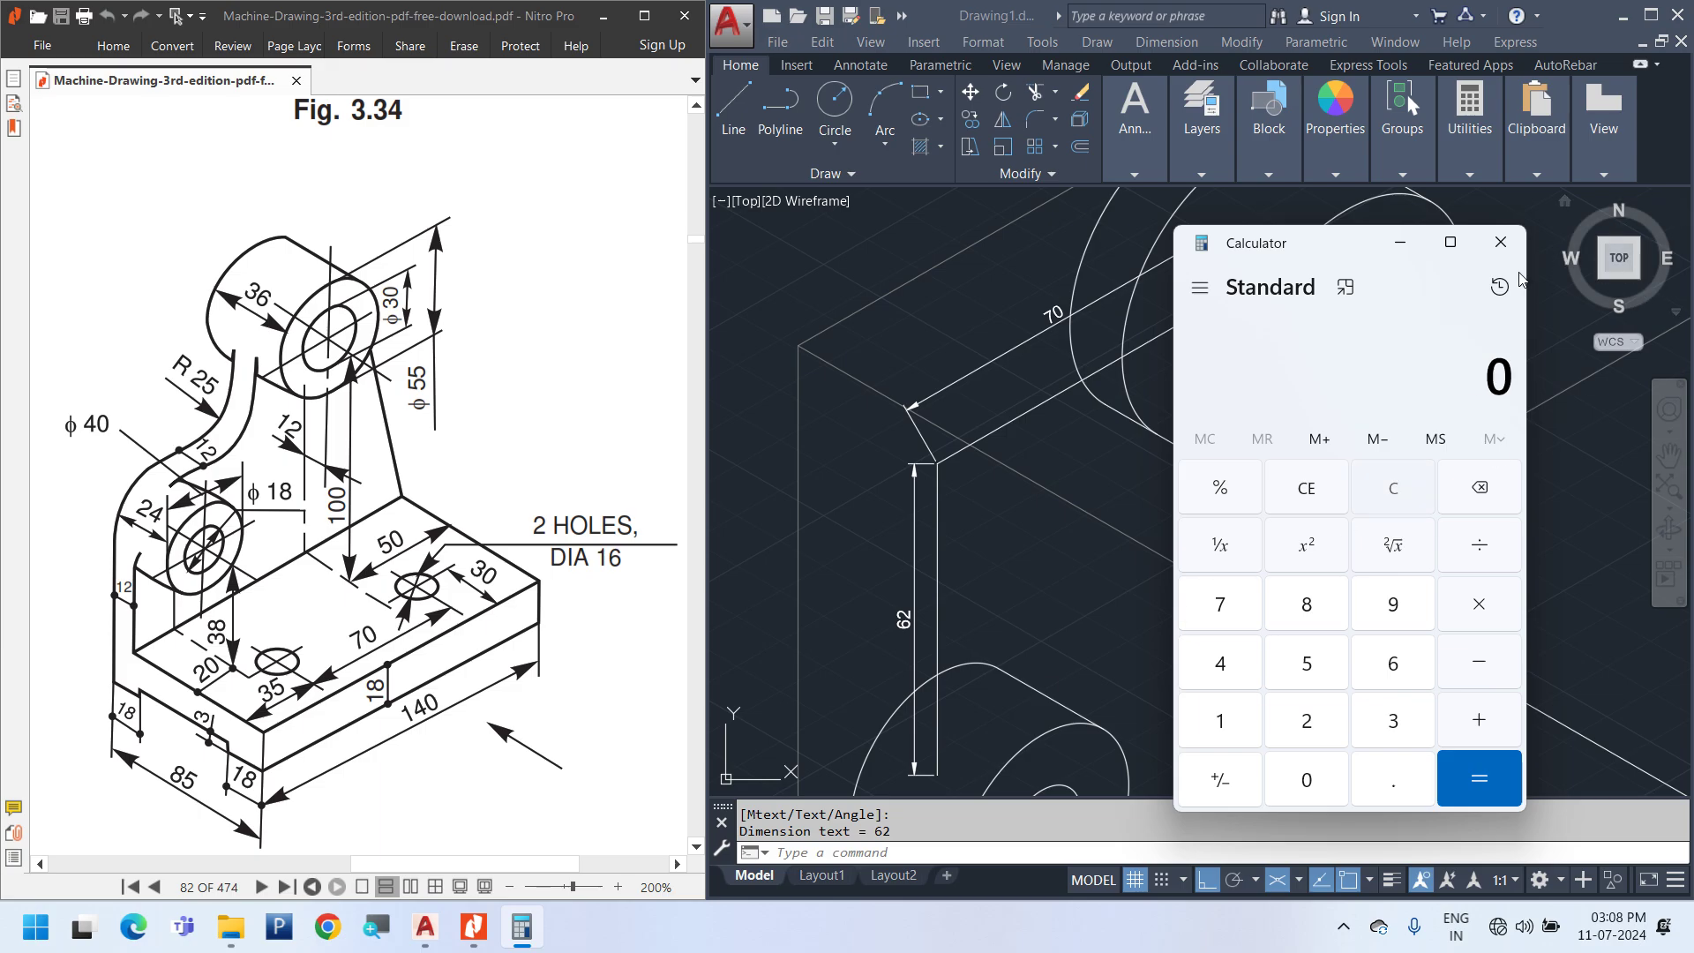
key(alt+F4)
Erase the two aligned dimensions on the vertical and sloping lines between the bosses
scroll(1110, 515, down, 4)
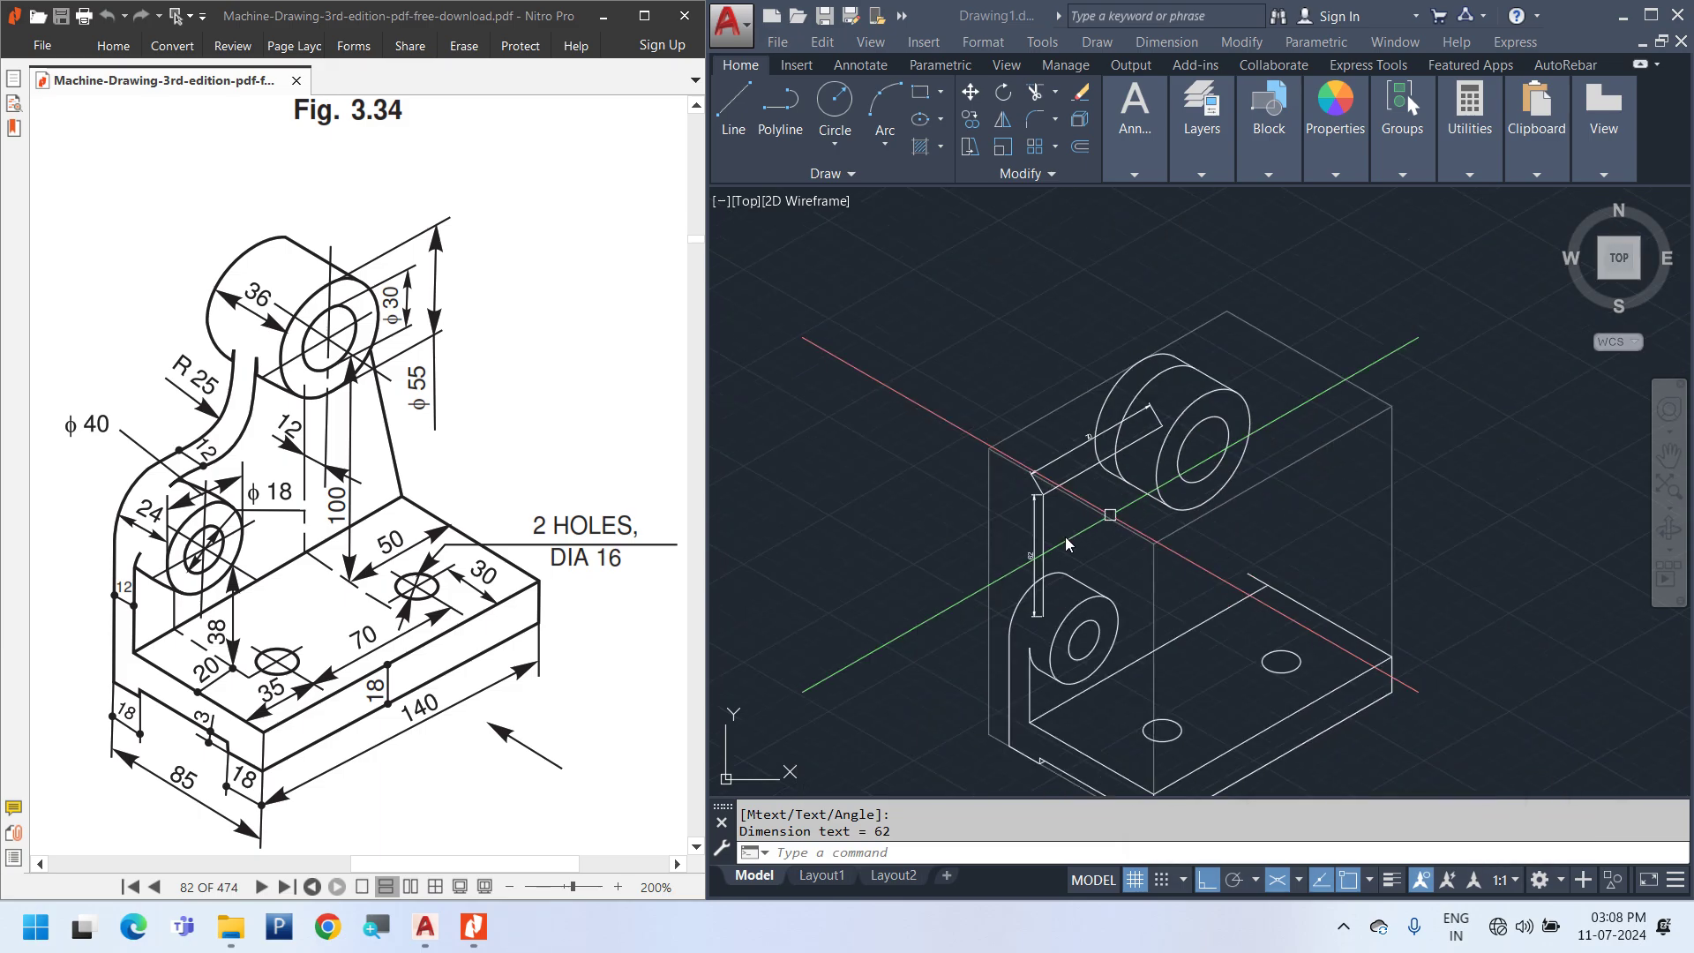
scroll(970, 481, up, 4)
click(1121, 668)
click(1122, 669)
click(1214, 407)
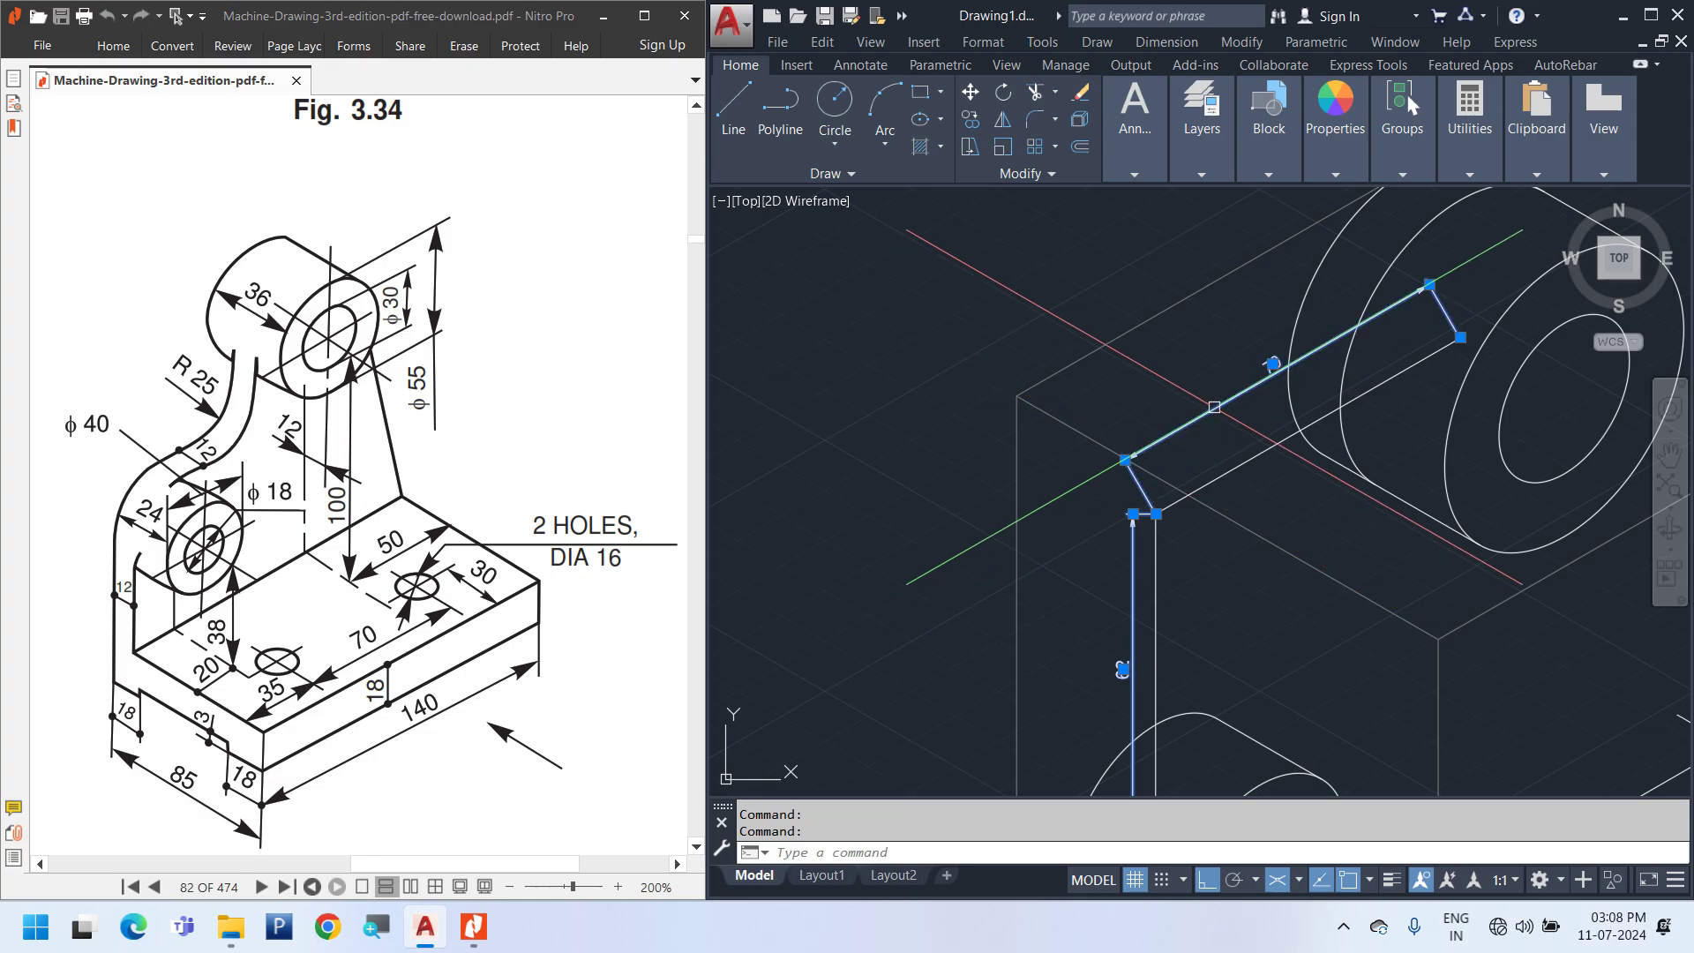
key(Delete)
Erase the vertical and sloping construction lines joining the two boss centres
scroll(1251, 628, down, 3)
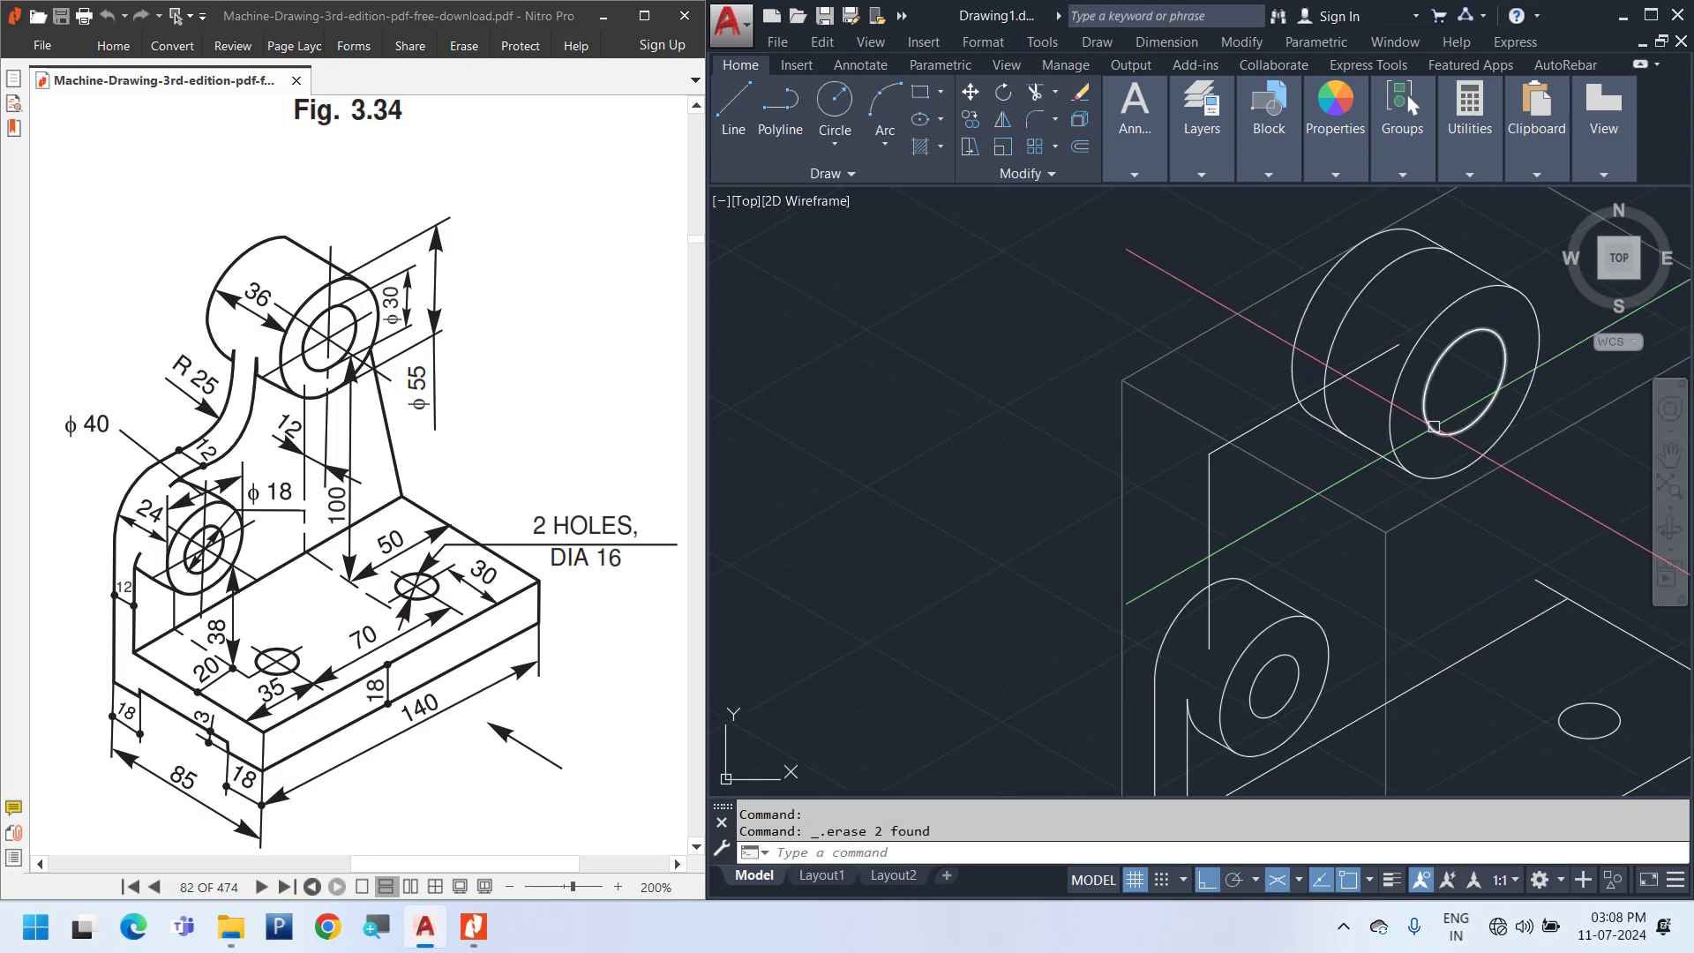
click(1260, 430)
click(1209, 529)
key(Delete)
Copy the lower boss's rear arc and the upper boss's second arc 12 mm at 330°
middle_drag(1236, 567, 1135, 523)
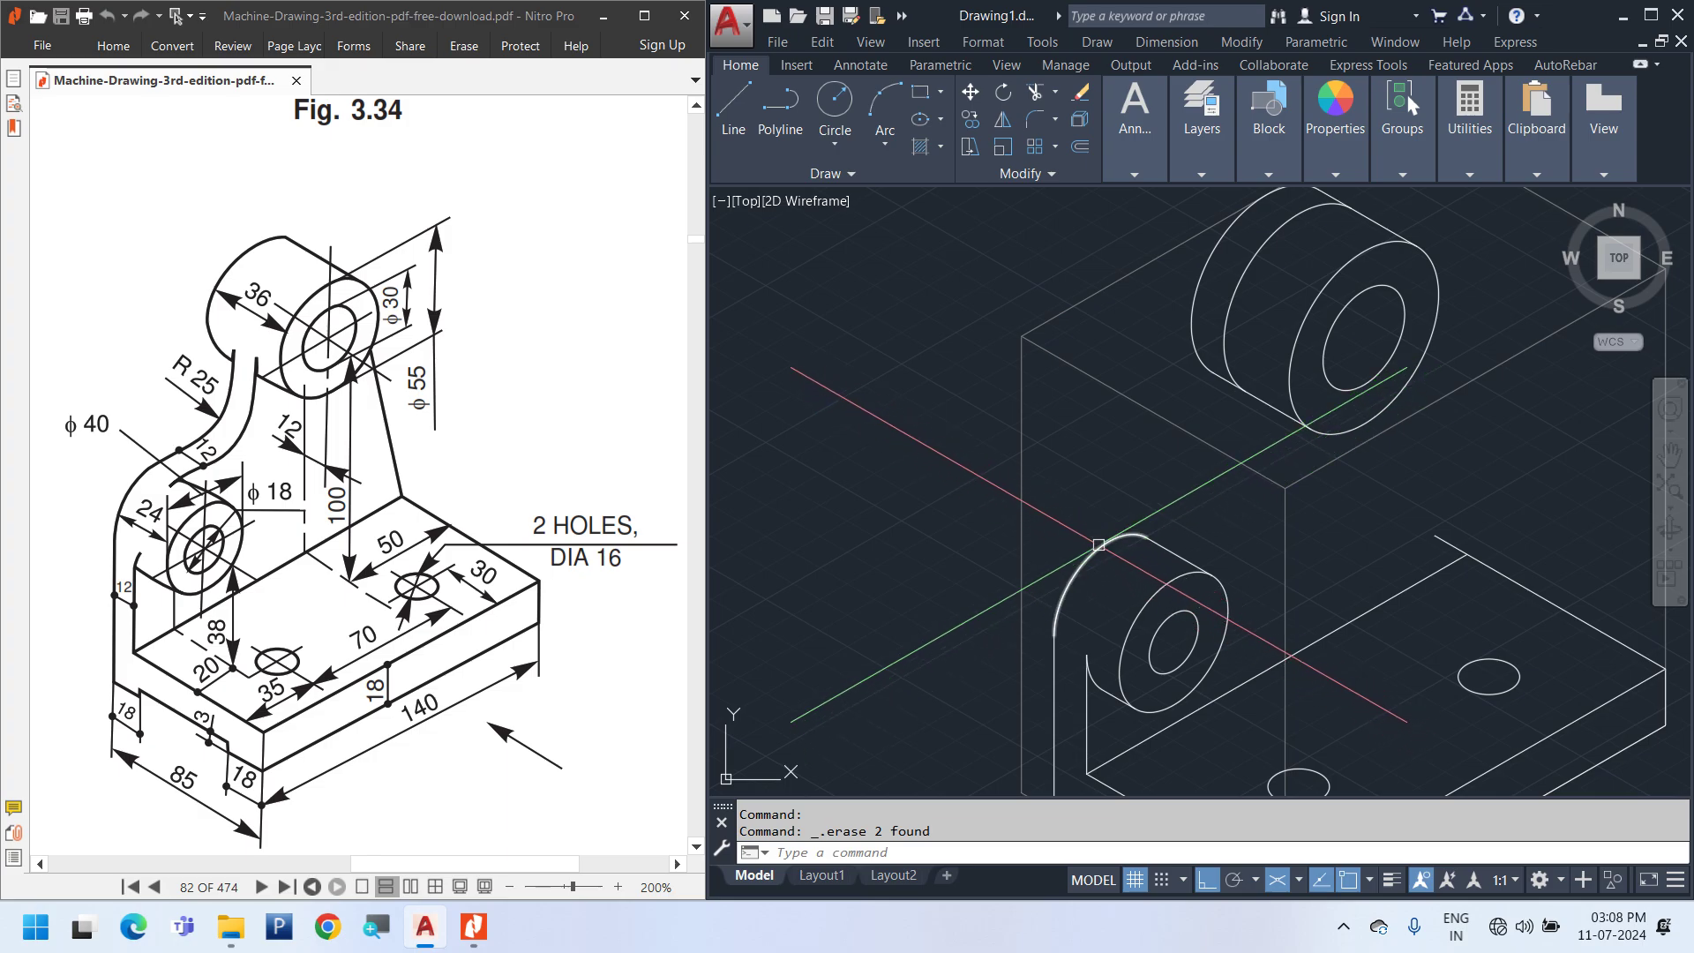
click(1094, 553)
scroll(1102, 564, up, 2)
scroll(1147, 494, down, 2)
click(1202, 331)
right_click(1047, 462)
click(1125, 578)
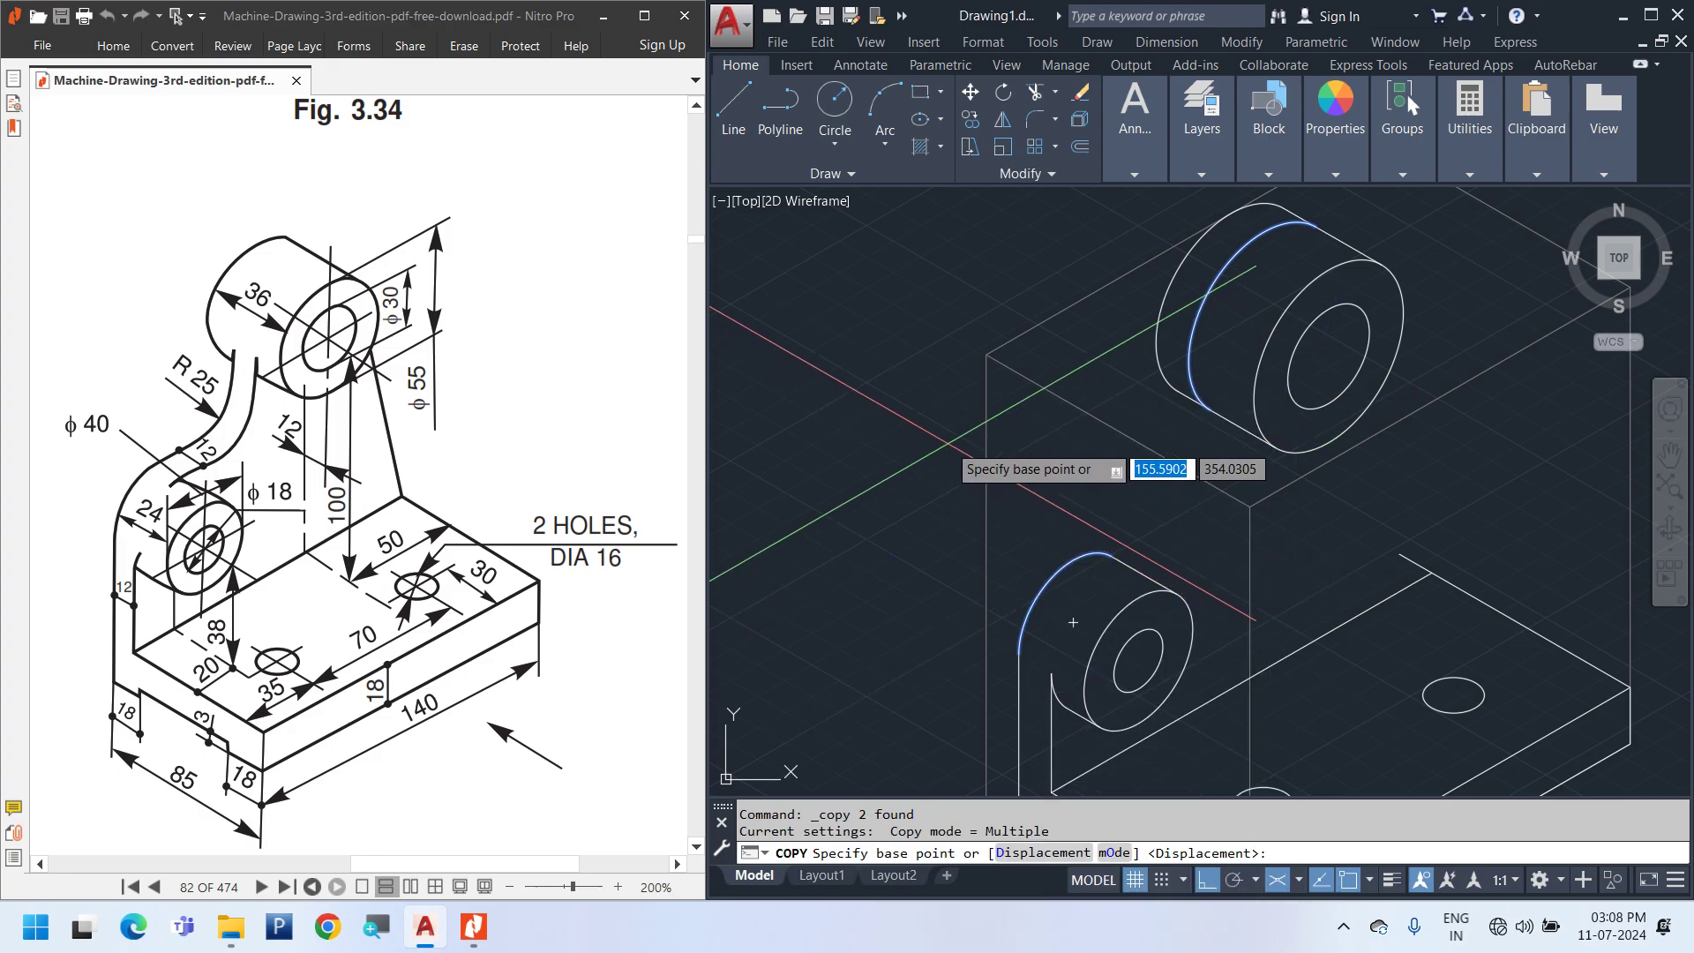
click(987, 355)
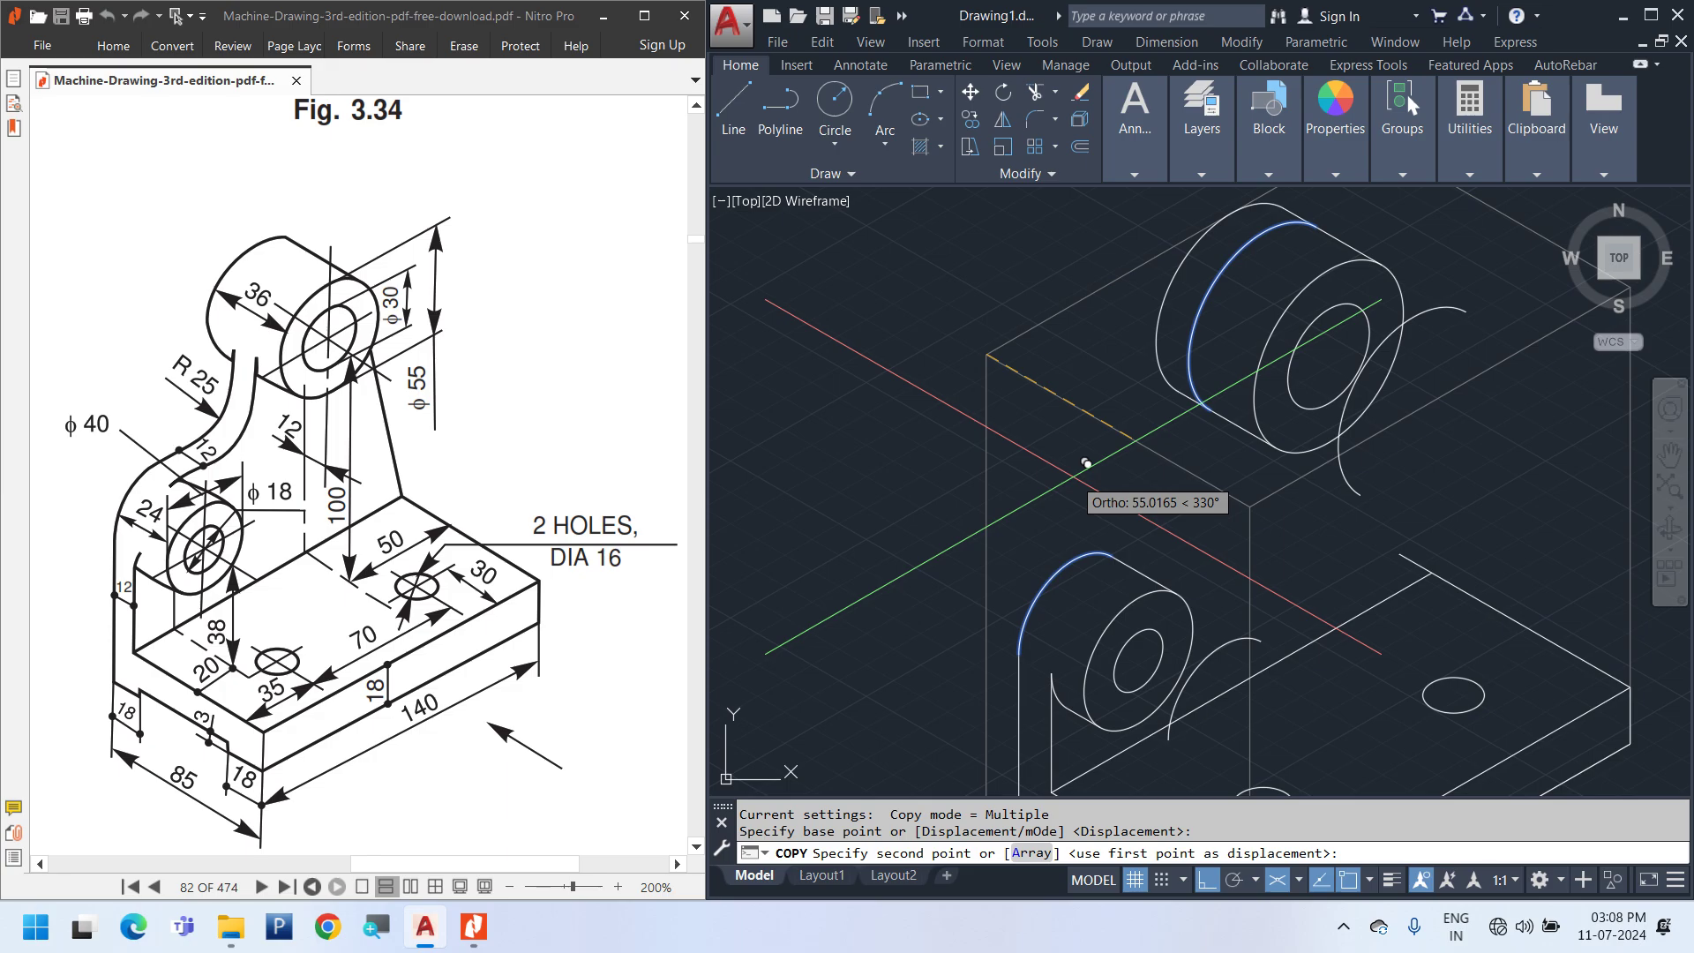
text(12)
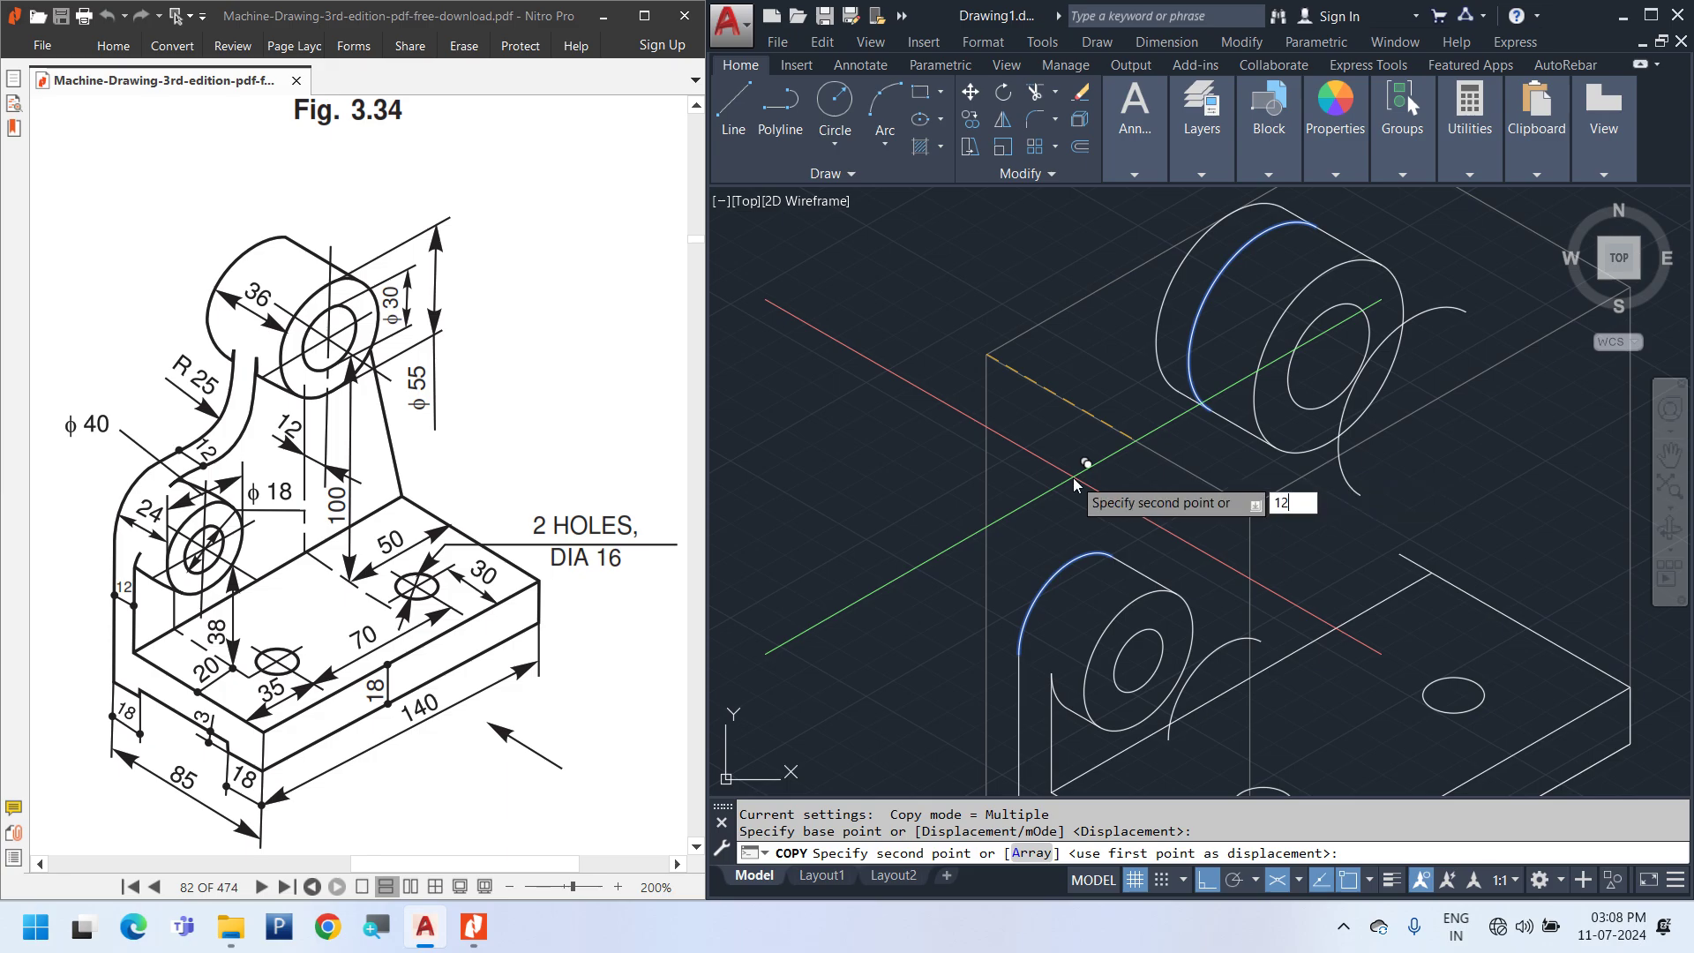
key(Return)
key(Escape)
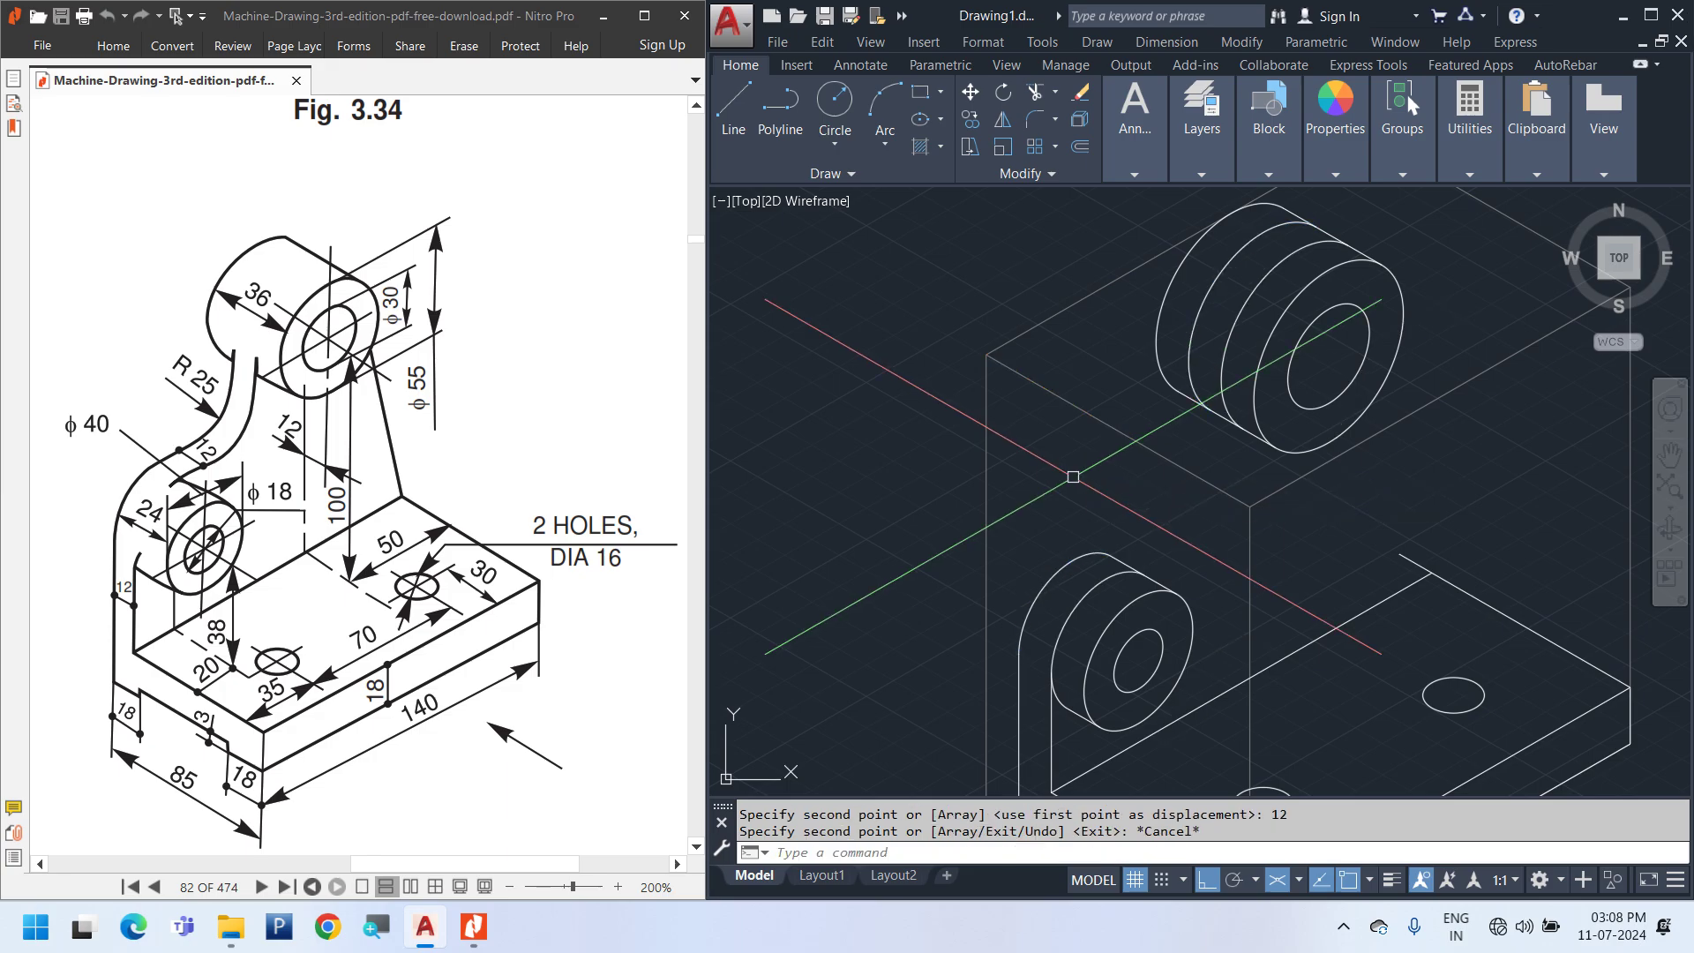
On the right isoplane, draw a short vertical guide line upward from the centre of the lower boss's rear arc, past the arc
middle_drag(1182, 609, 1052, 583)
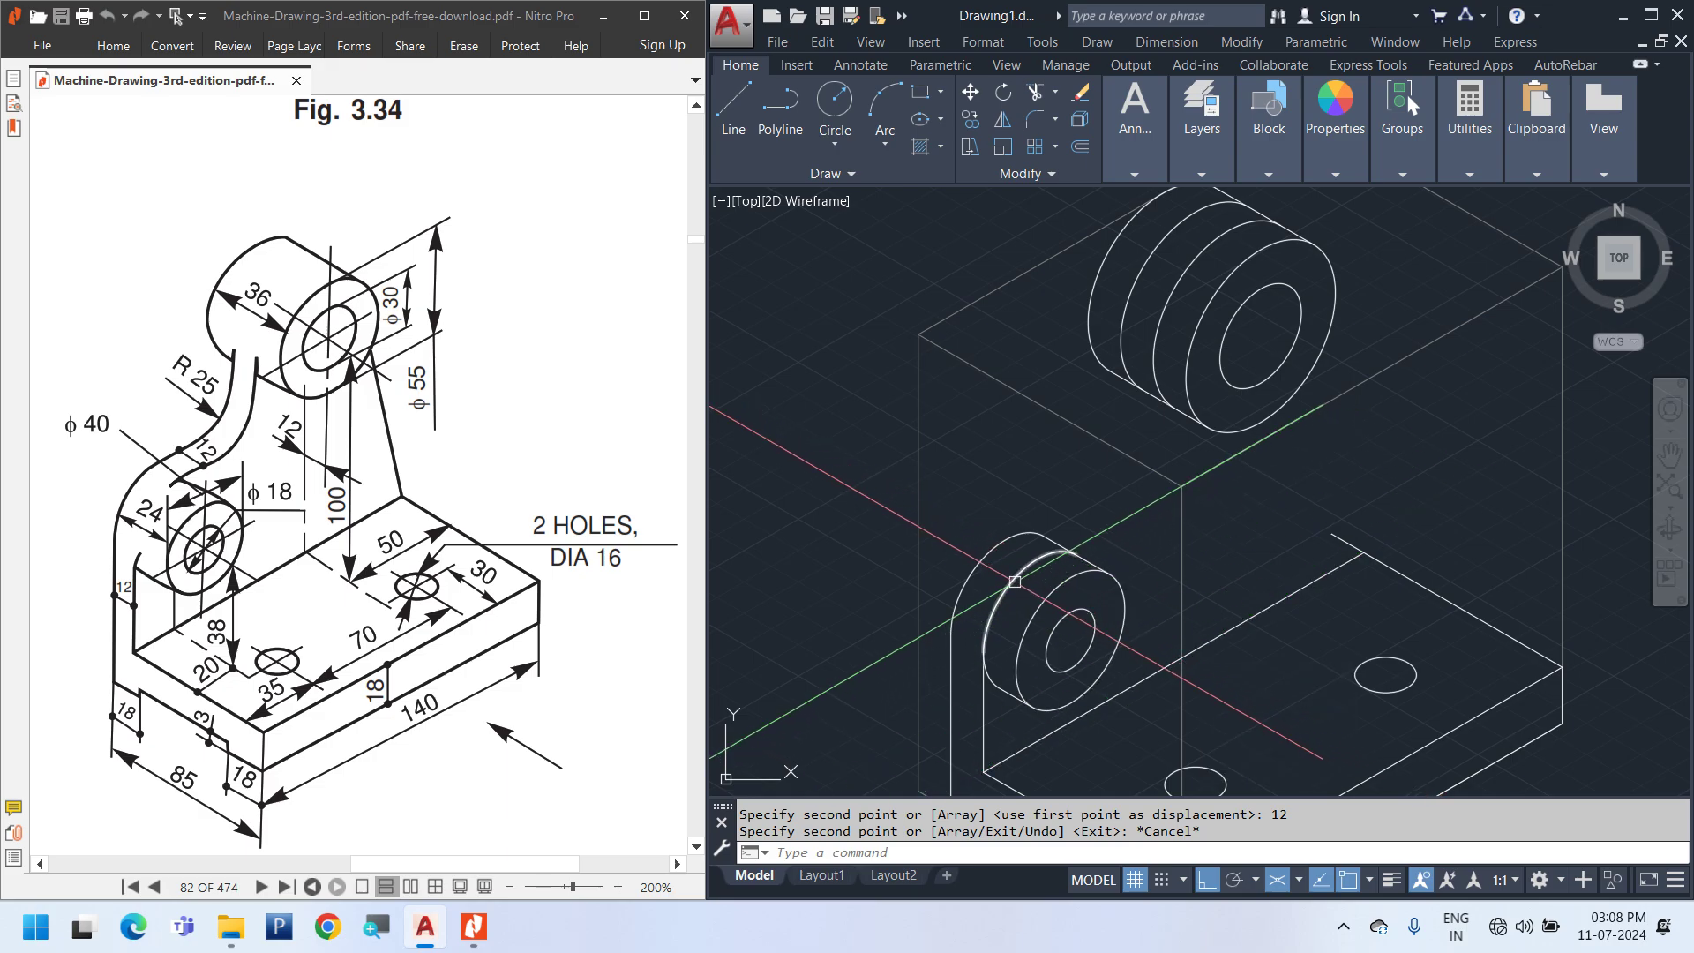
middle_drag(1123, 421, 1136, 479)
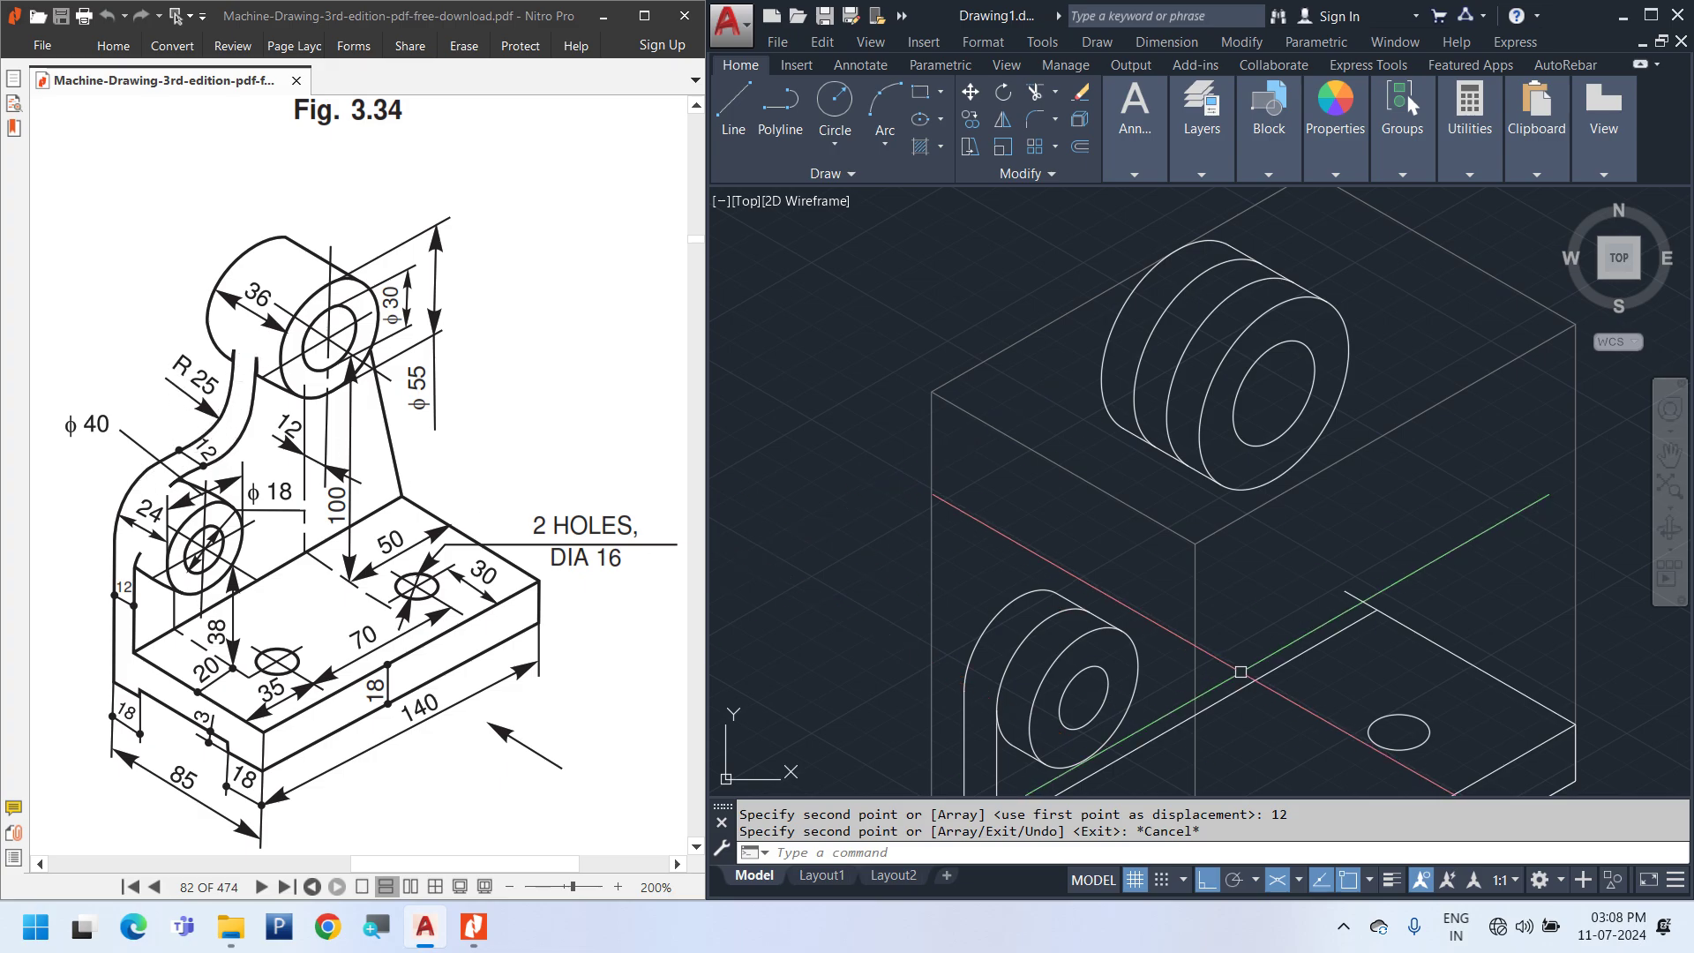
key(F5)
middle_drag(978, 649, 960, 610)
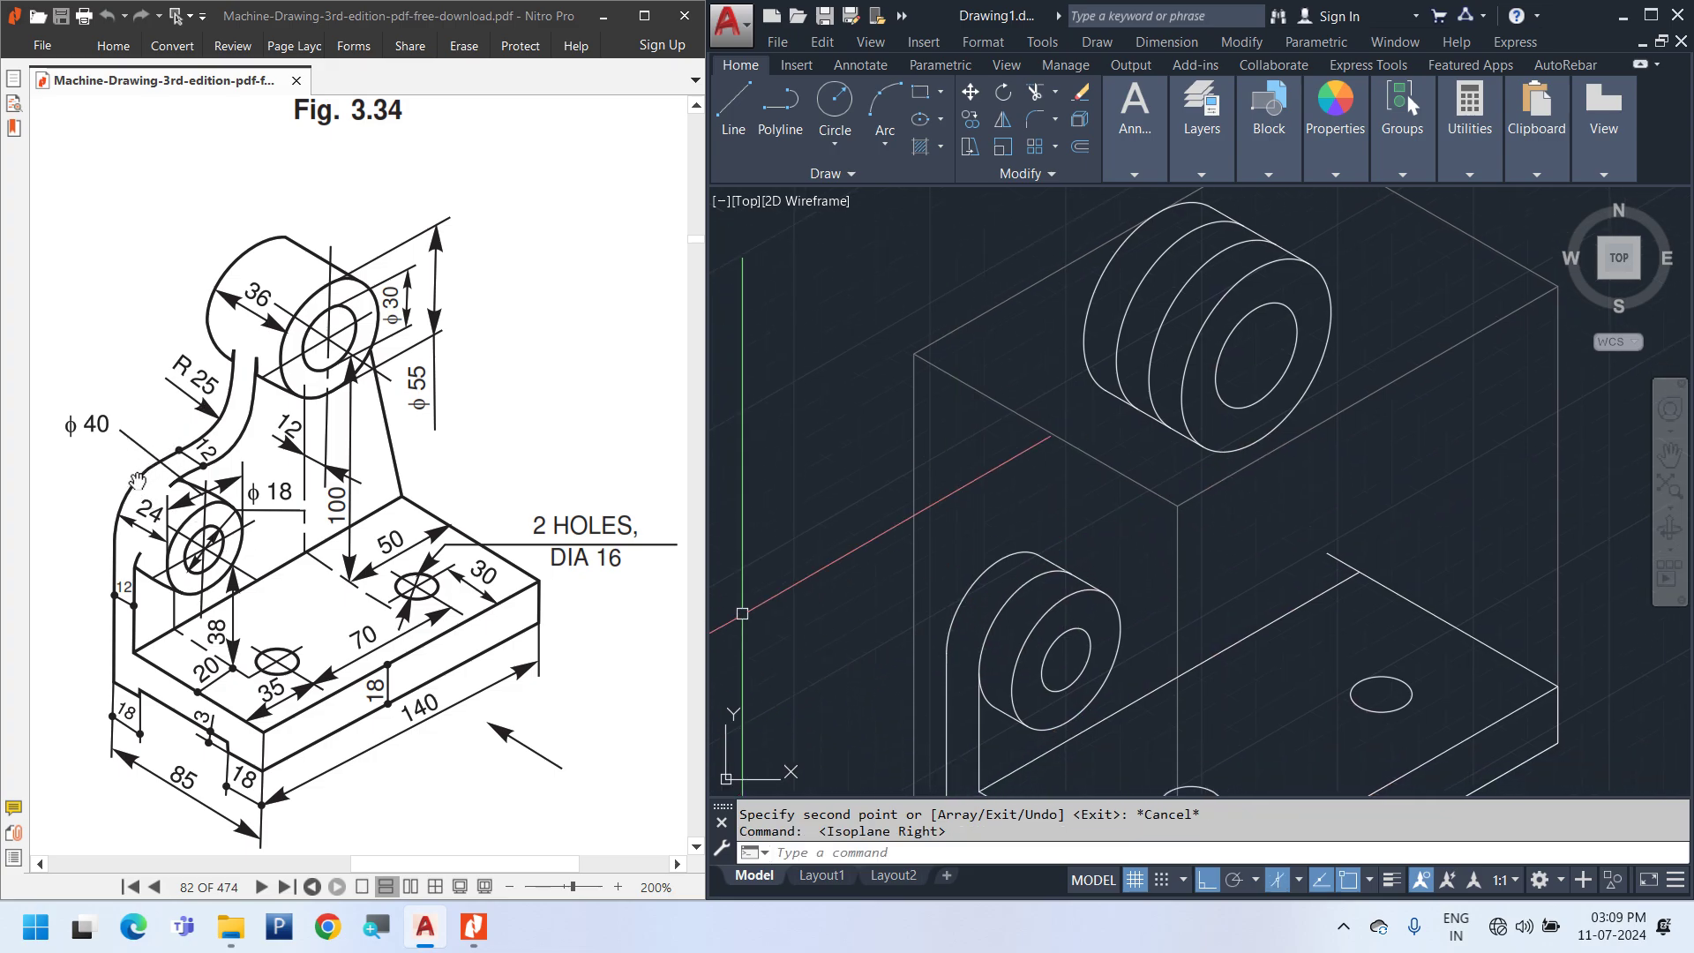
click(161, 460)
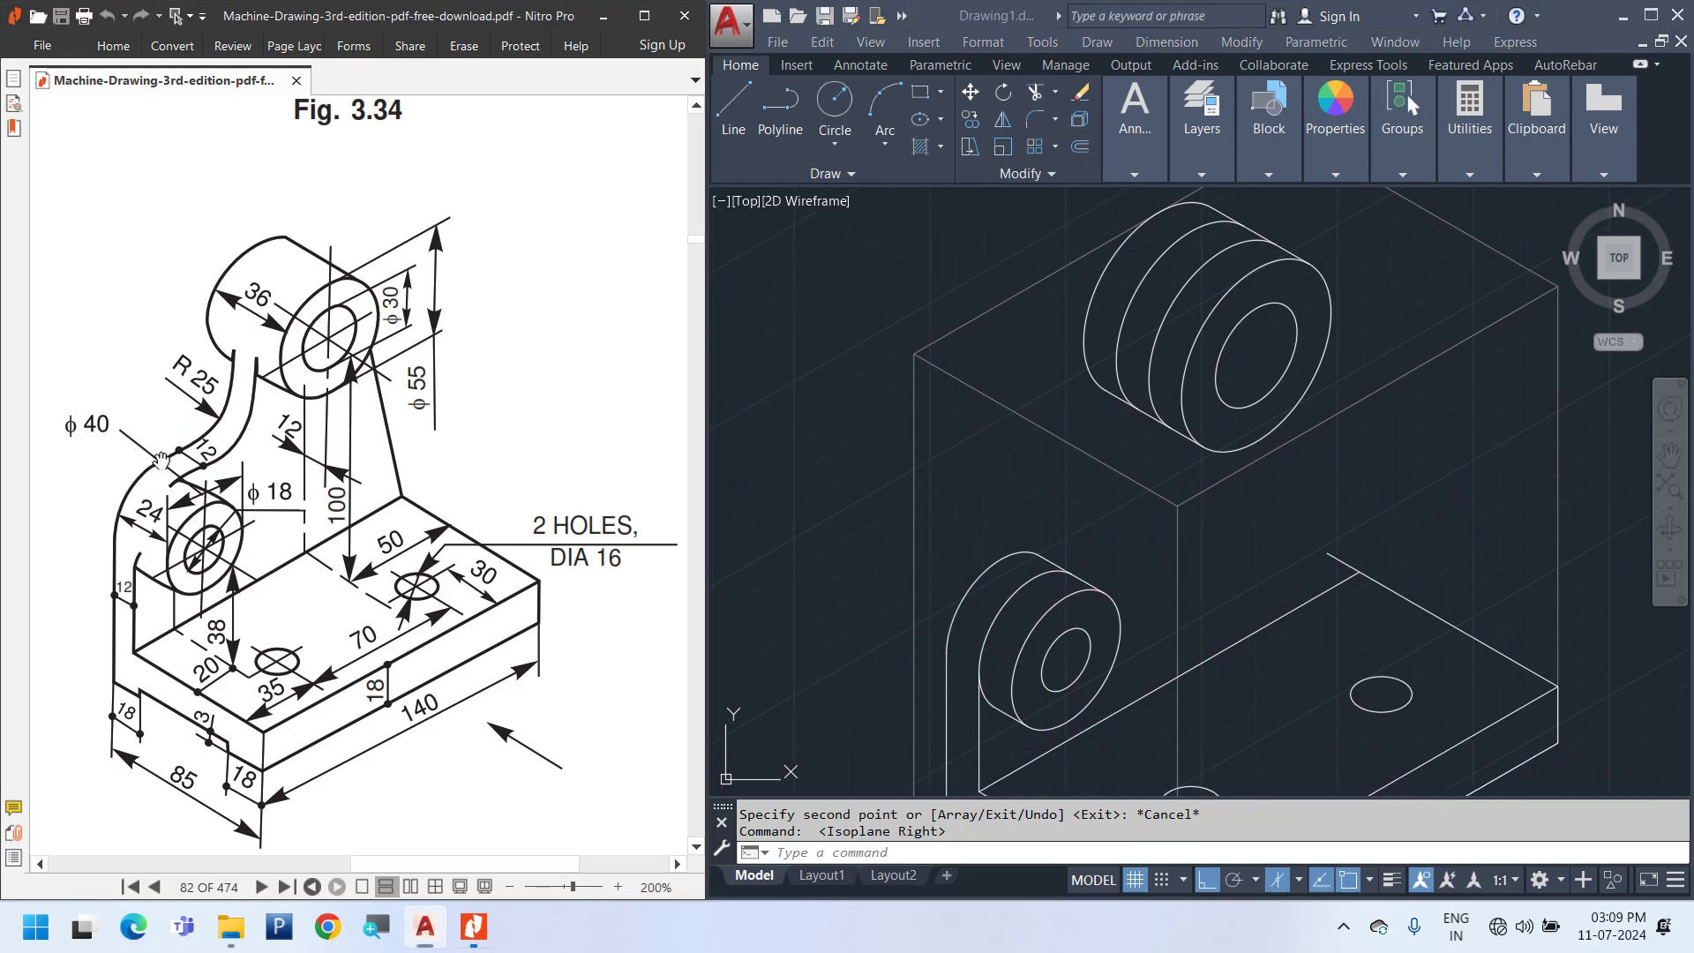
click(958, 565)
text(L)
key(Return)
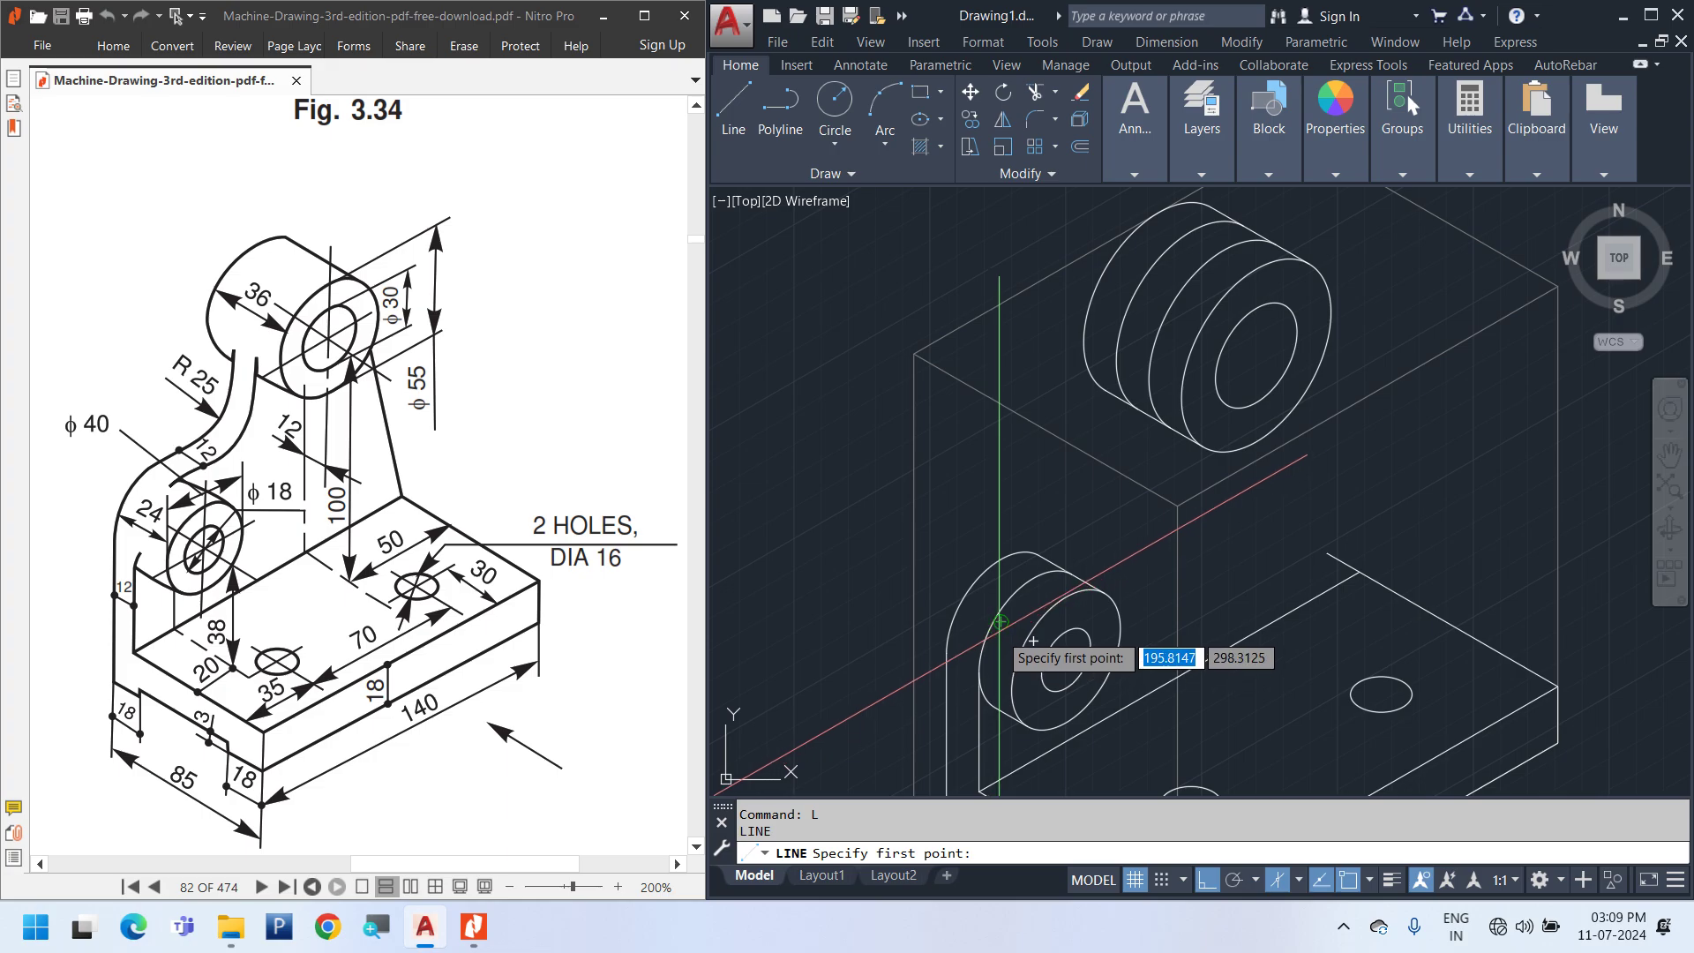
click(1001, 622)
scroll(1000, 609, up, 3)
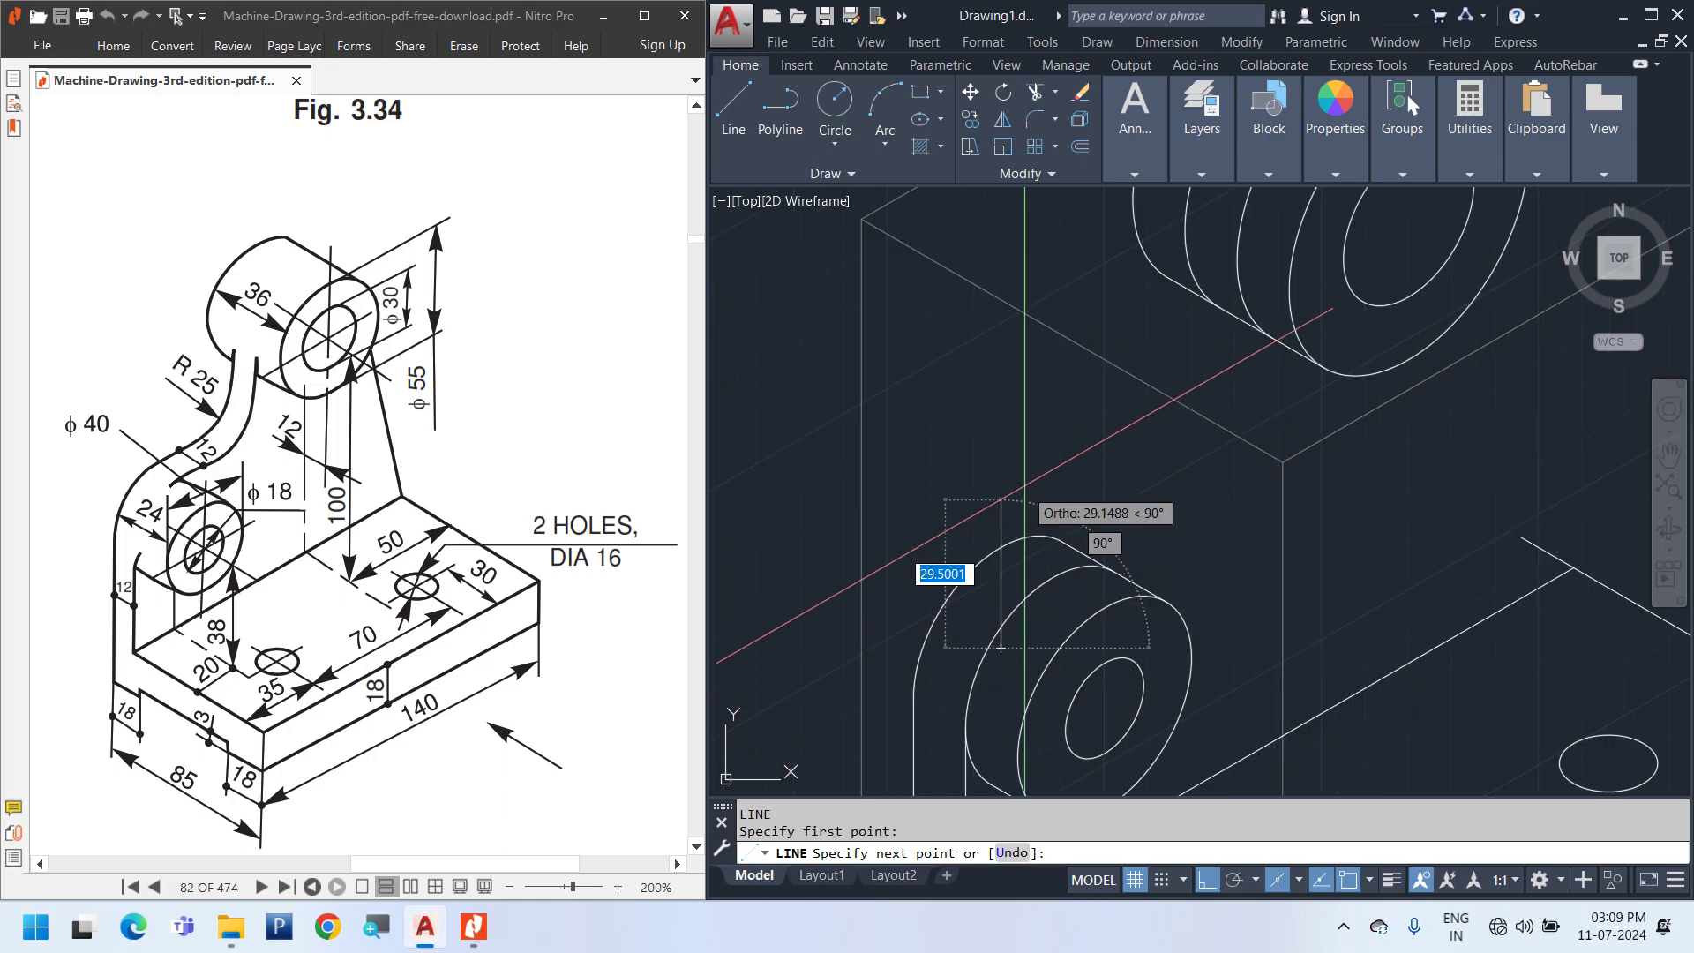
click(1000, 479)
key(Escape)
Draw a guide line at 210° from the centre of the upper boss's second arc, extending past the boss outline
scroll(1000, 479, down, 5)
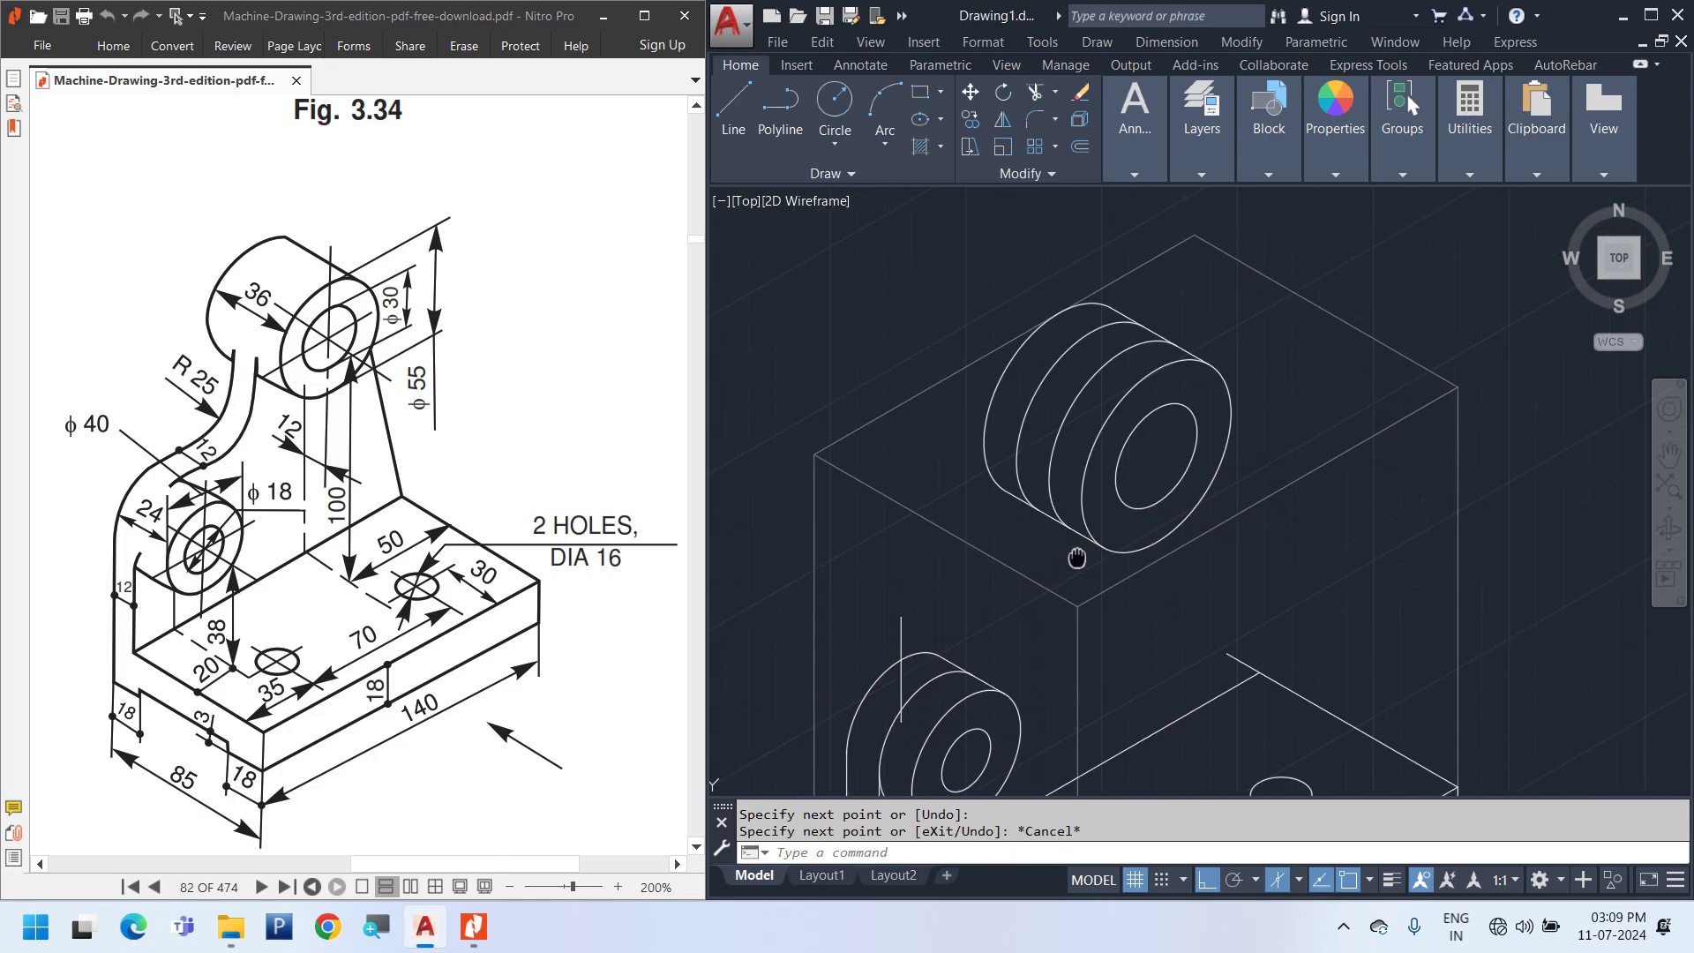
click(868, 685)
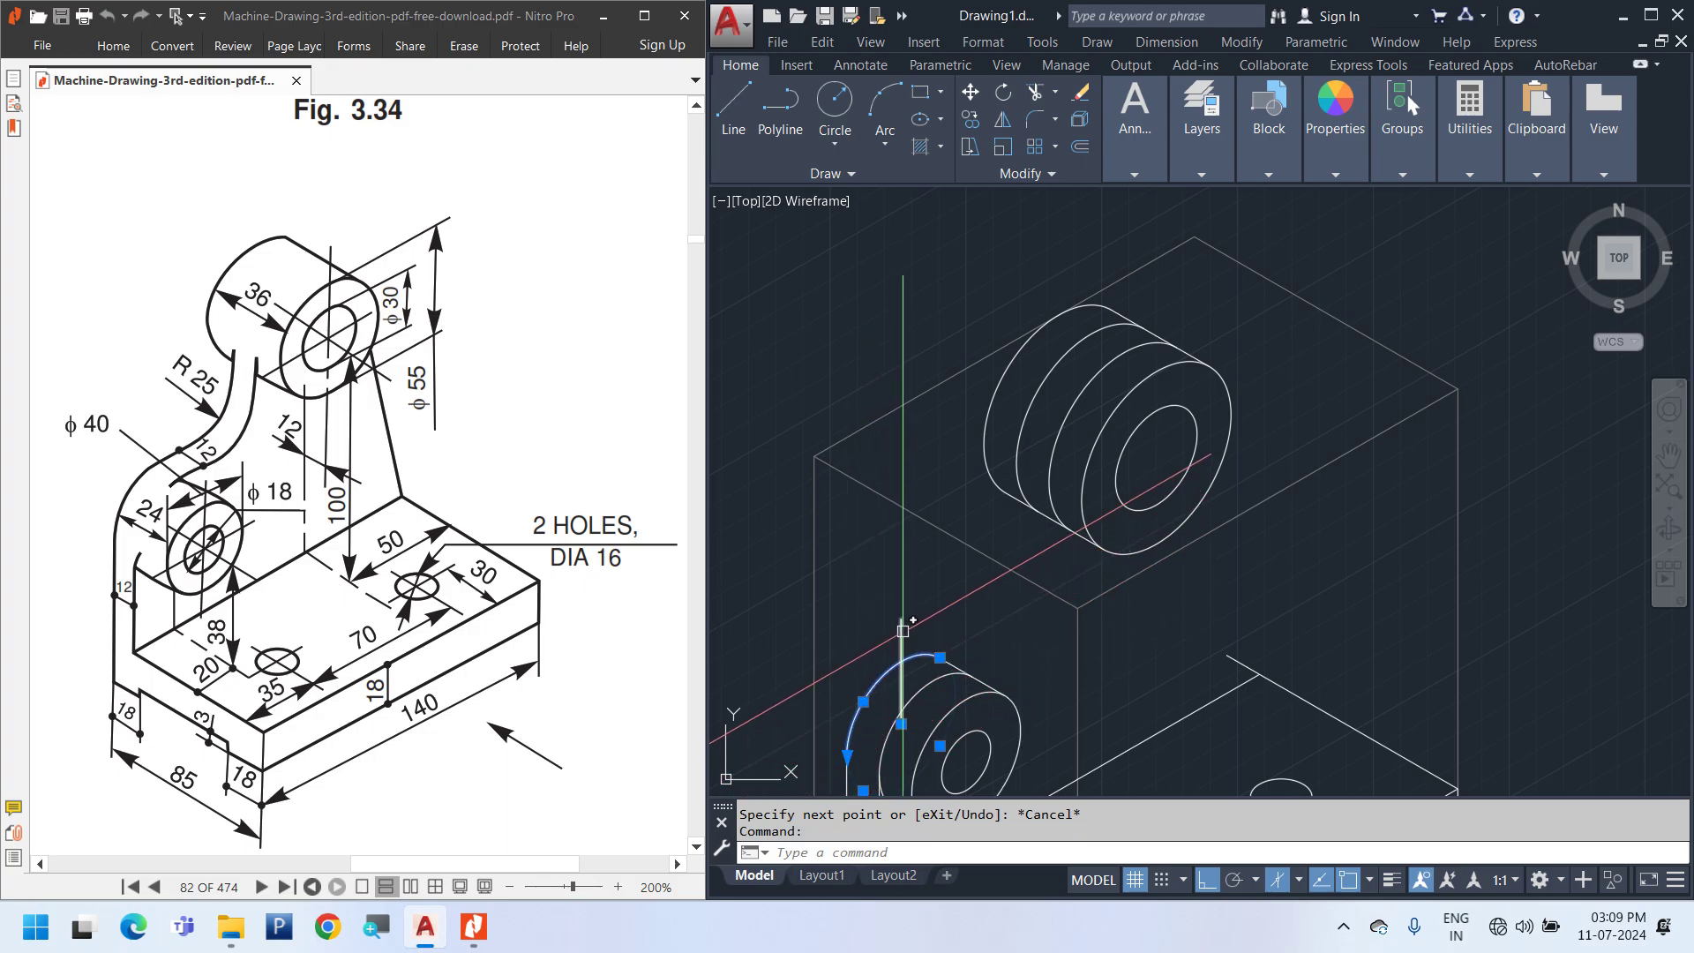
key(Escape)
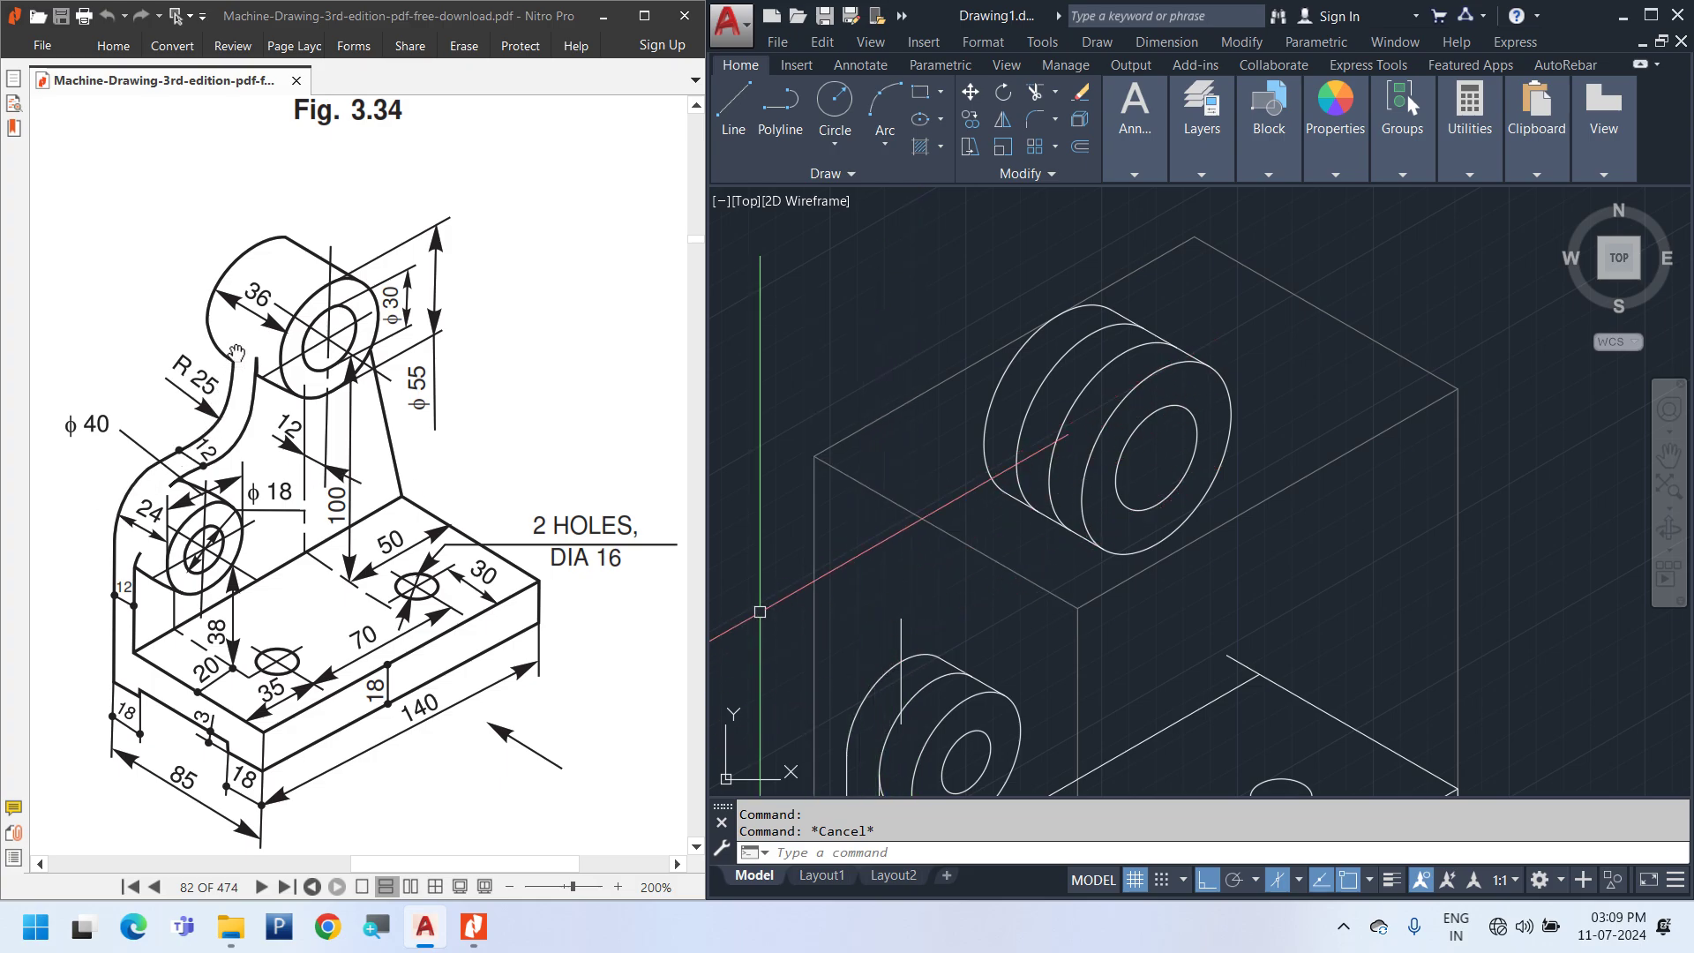
middle_drag(1005, 434, 1005, 460)
key(space)
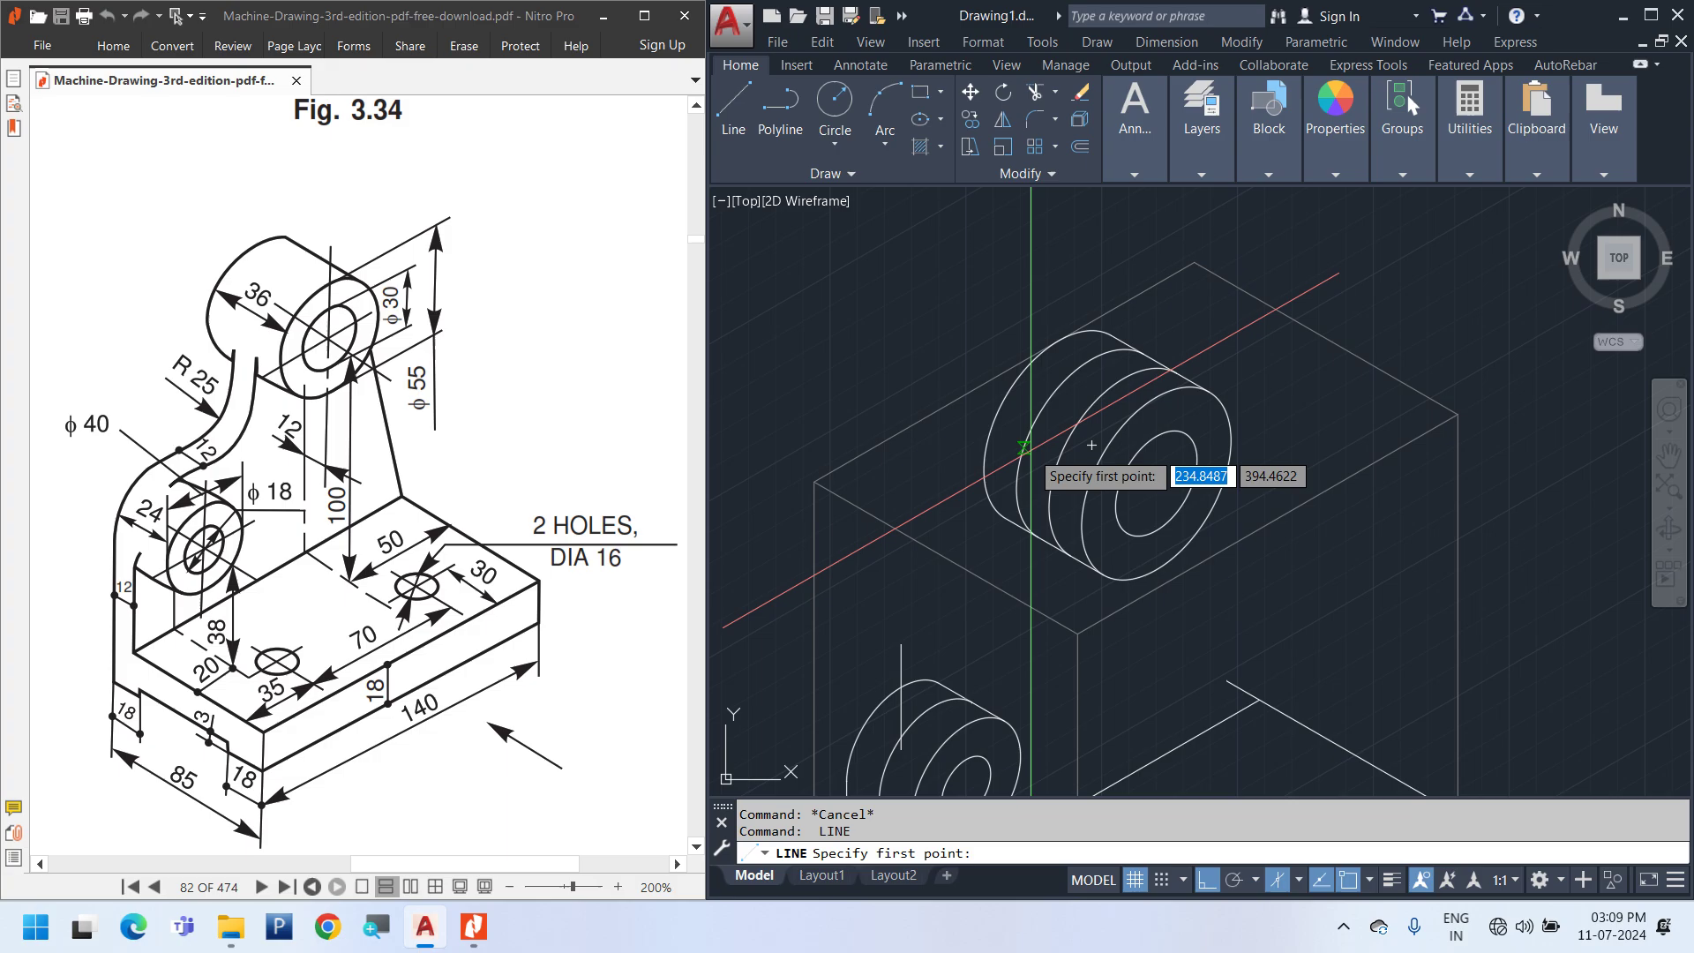
click(1063, 456)
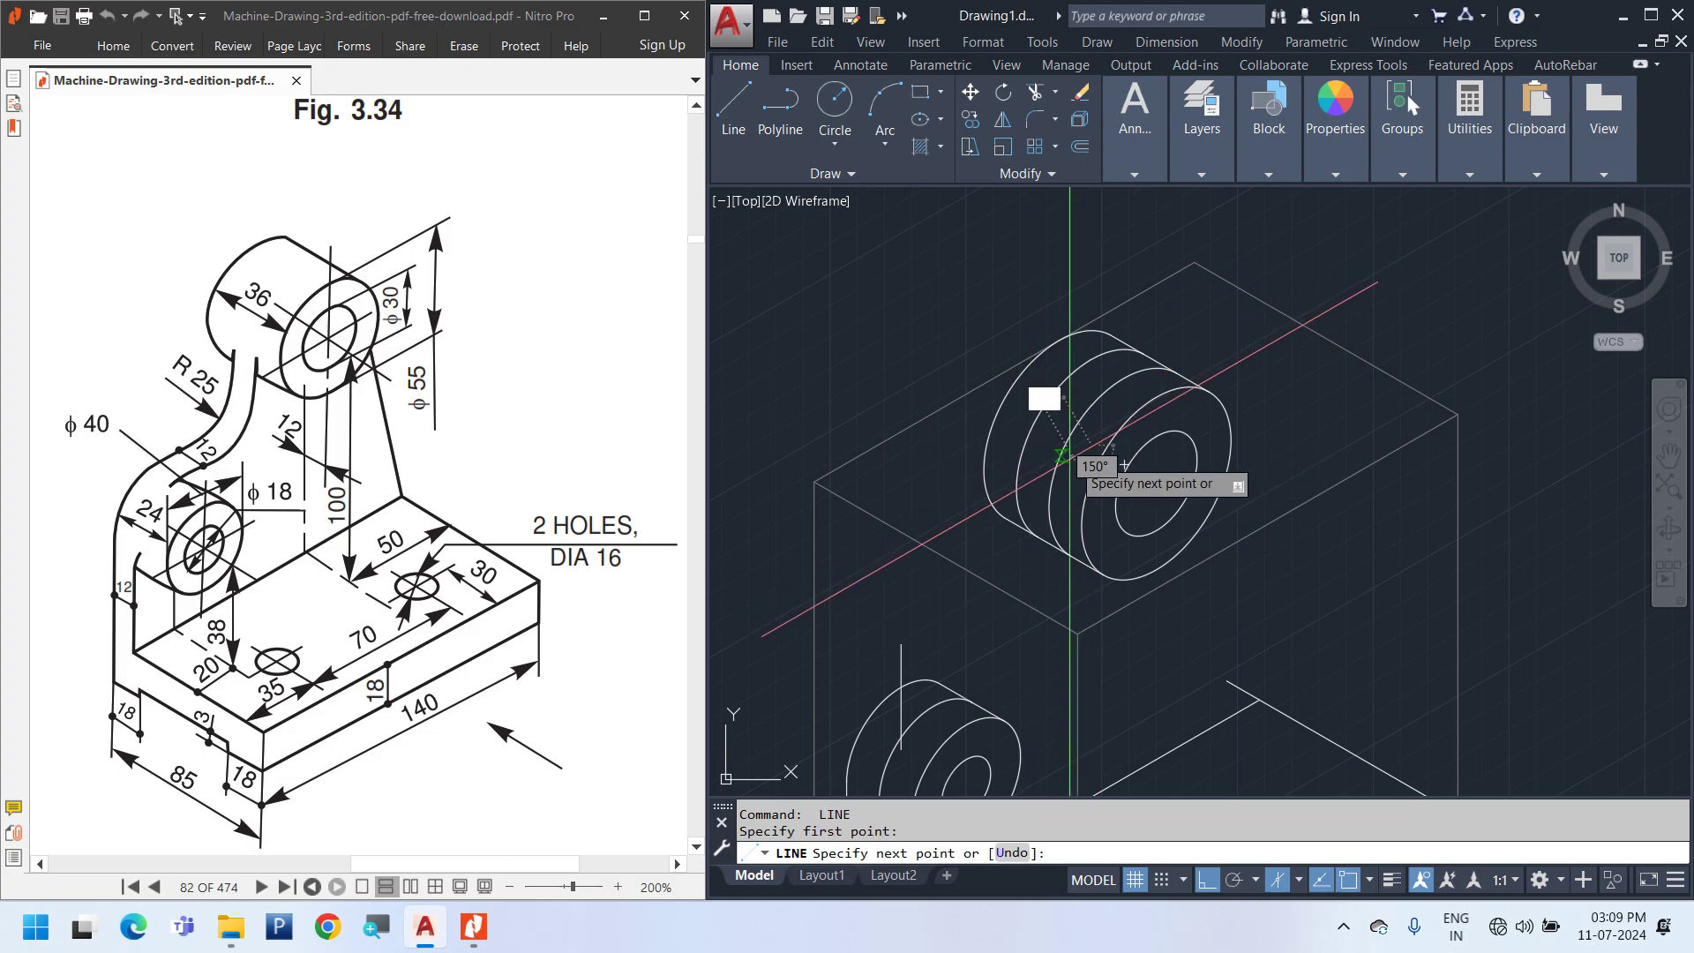
click(942, 531)
key(Escape)
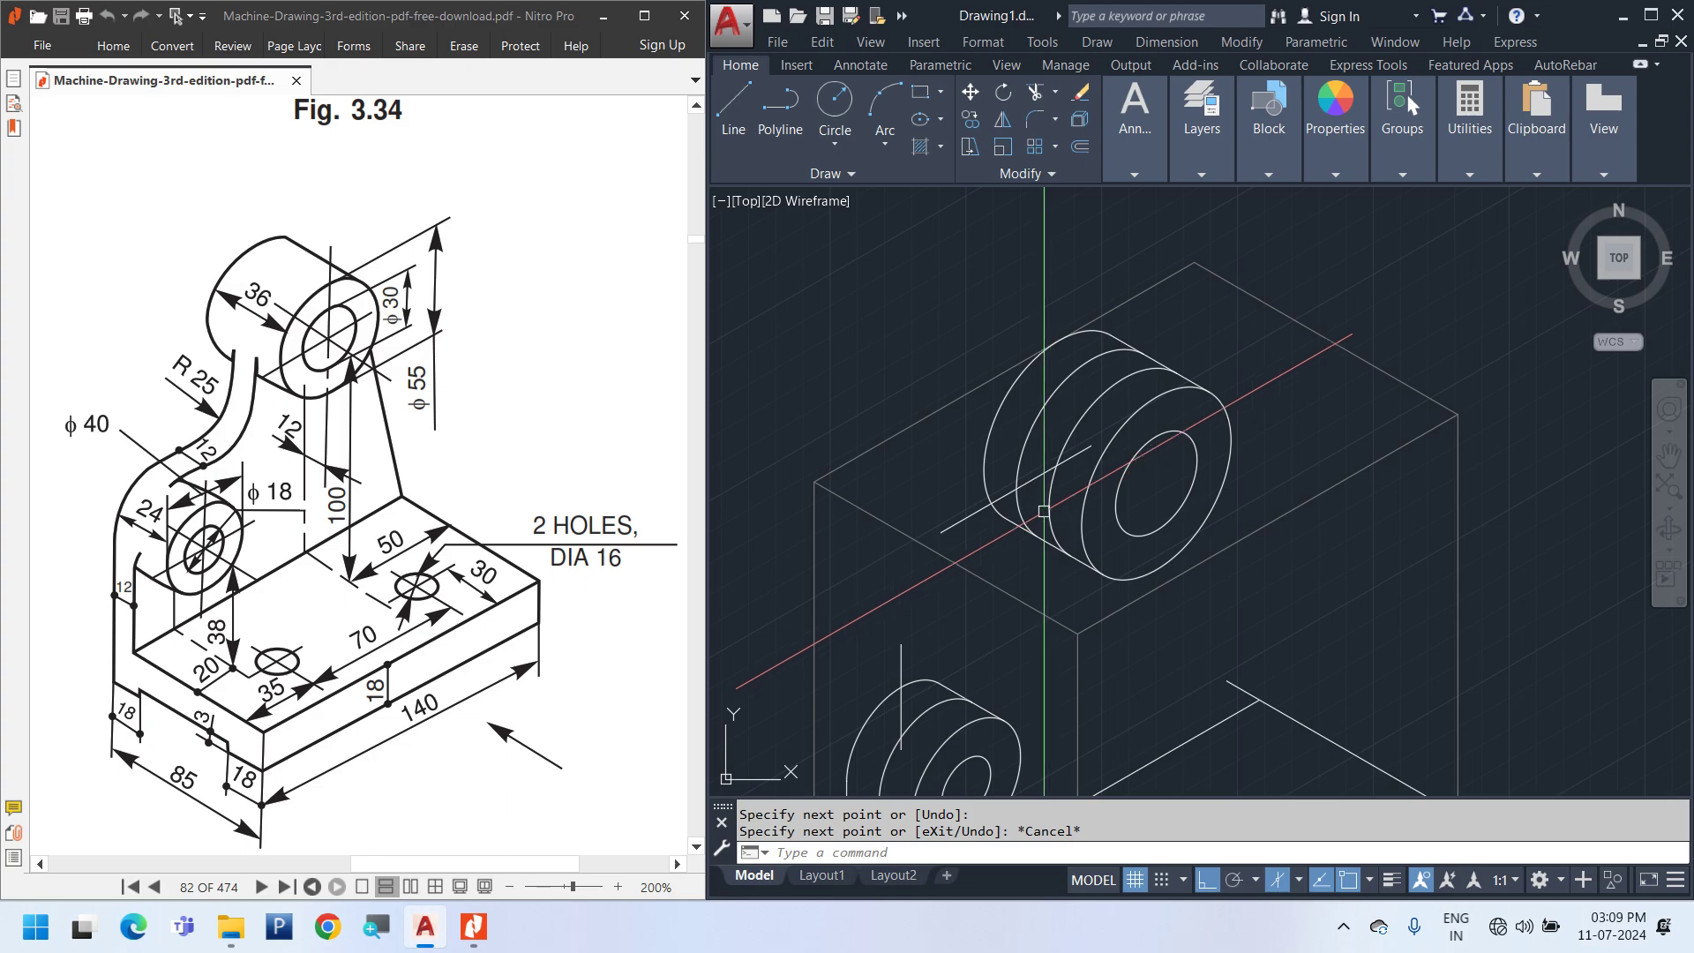
Draw a vertical line downward from where the 210° guide line crosses the upper boss's second arc
scroll(992, 516, up, 3)
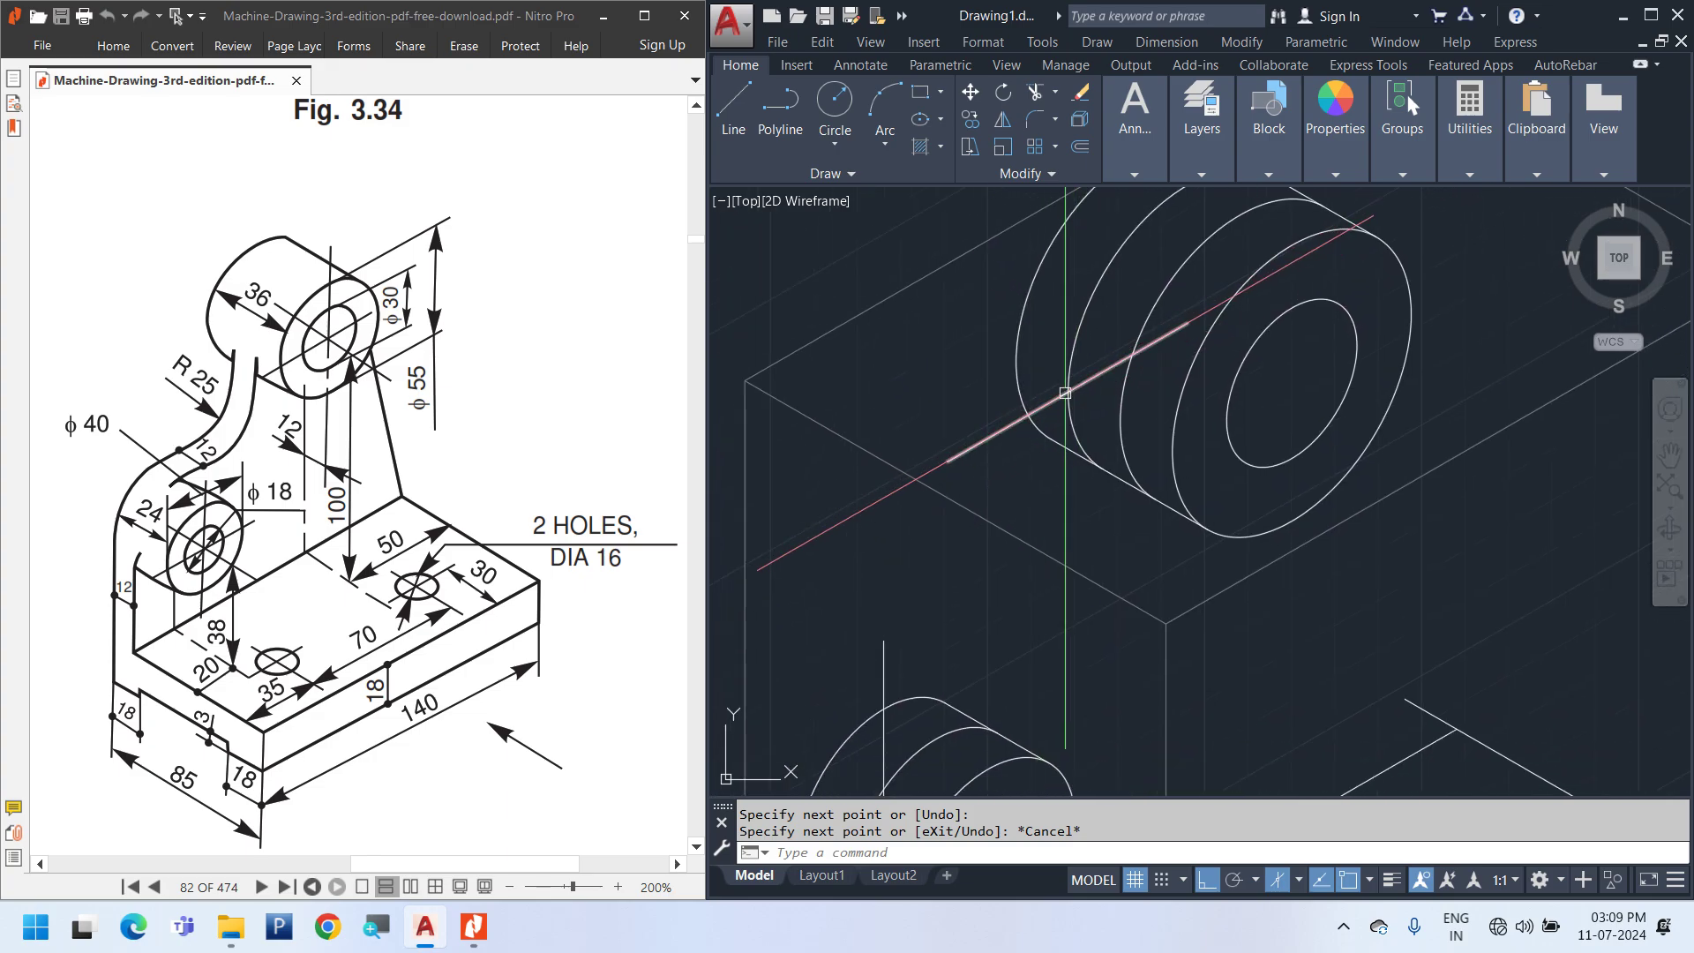
key(Return)
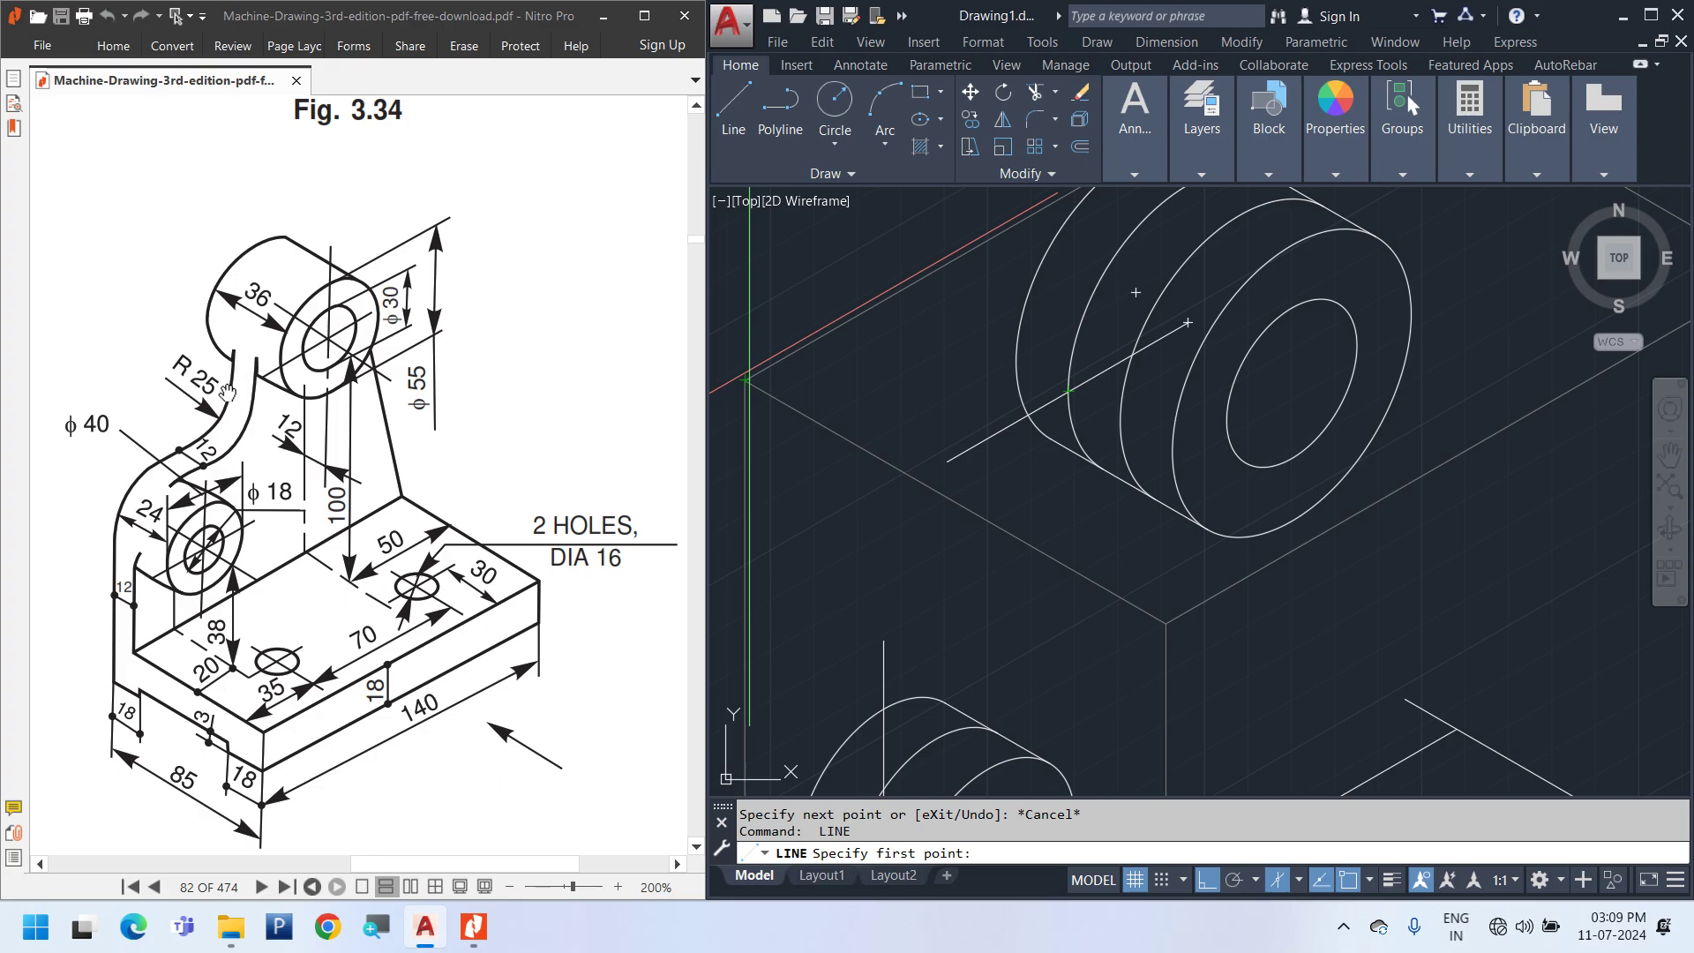
middle_drag(1164, 401, 1169, 439)
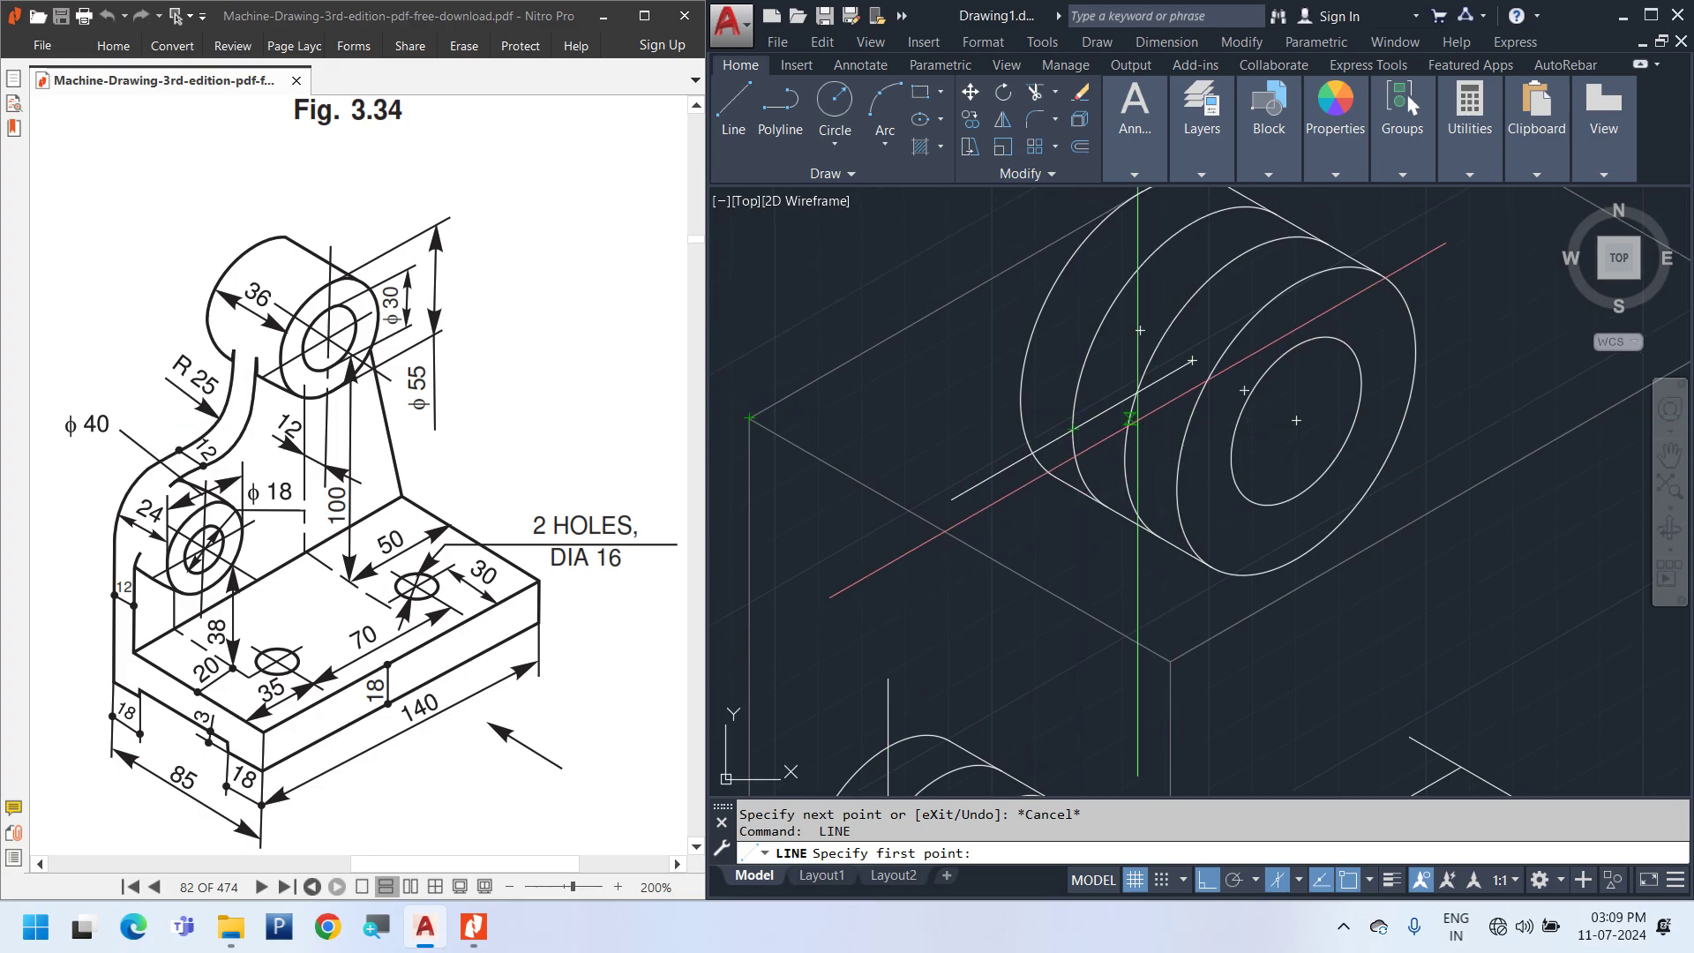
click(1072, 430)
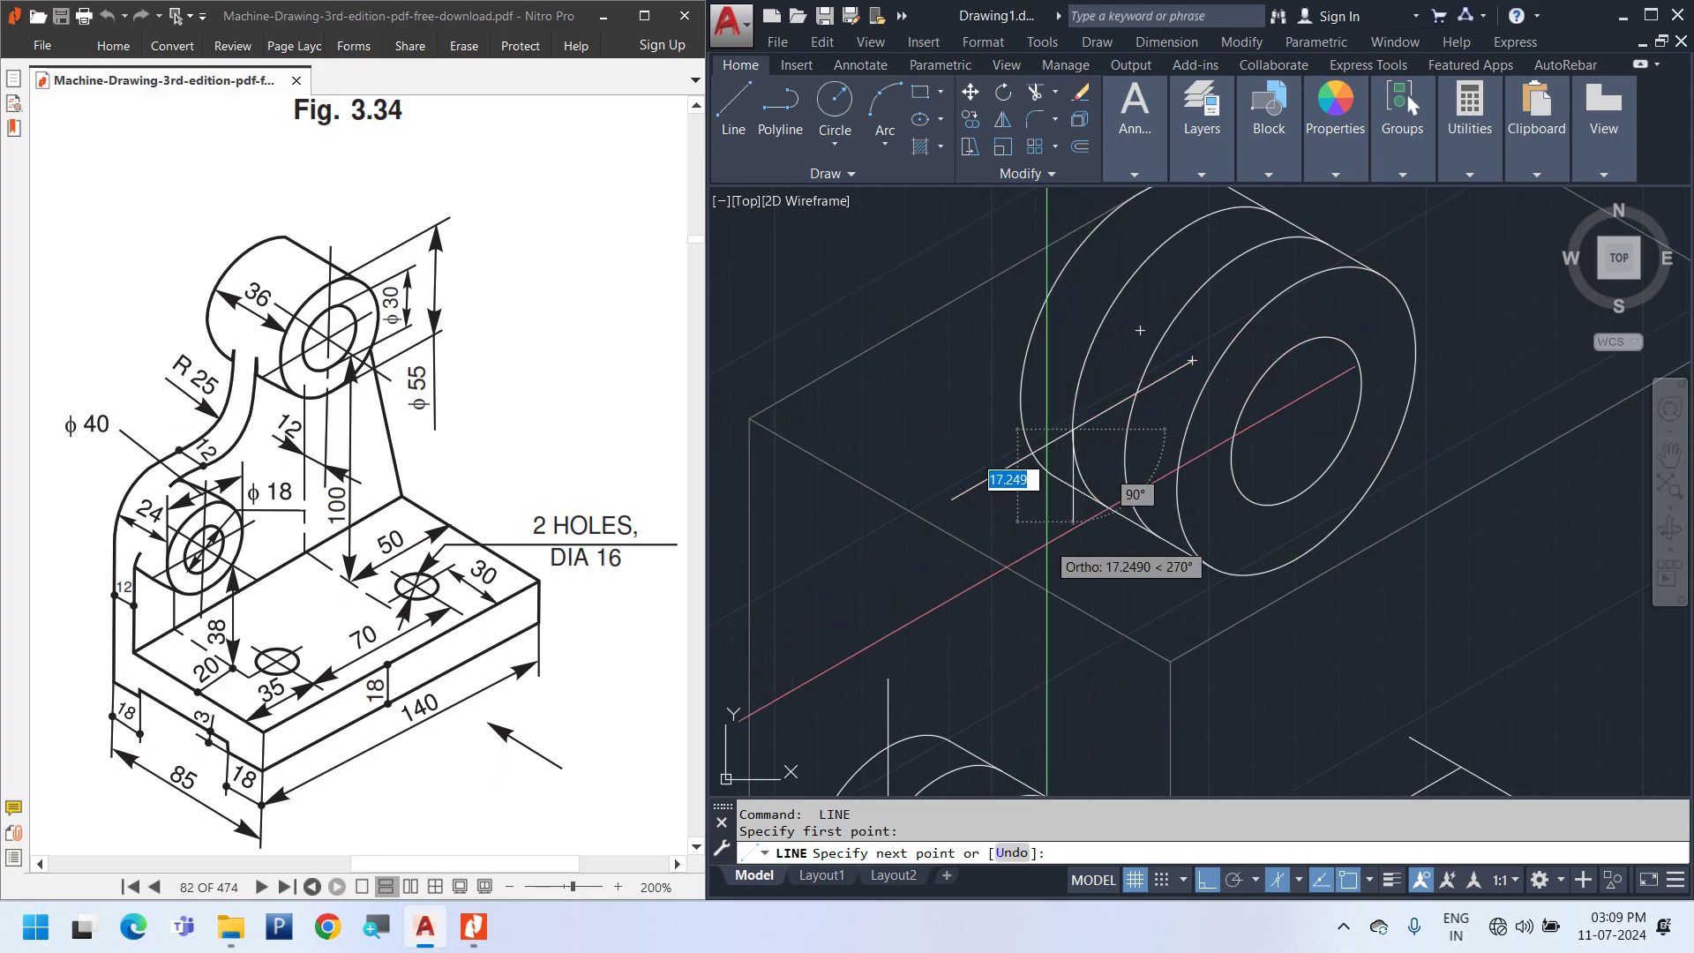
middle_drag(1087, 750, 1081, 635)
click(1065, 679)
key(Escape)
key(Escape)
Draw a line at 30° from where the vertical guide crosses the lower boss's rear arc, extending past the upper boss's vertical line
key(space)
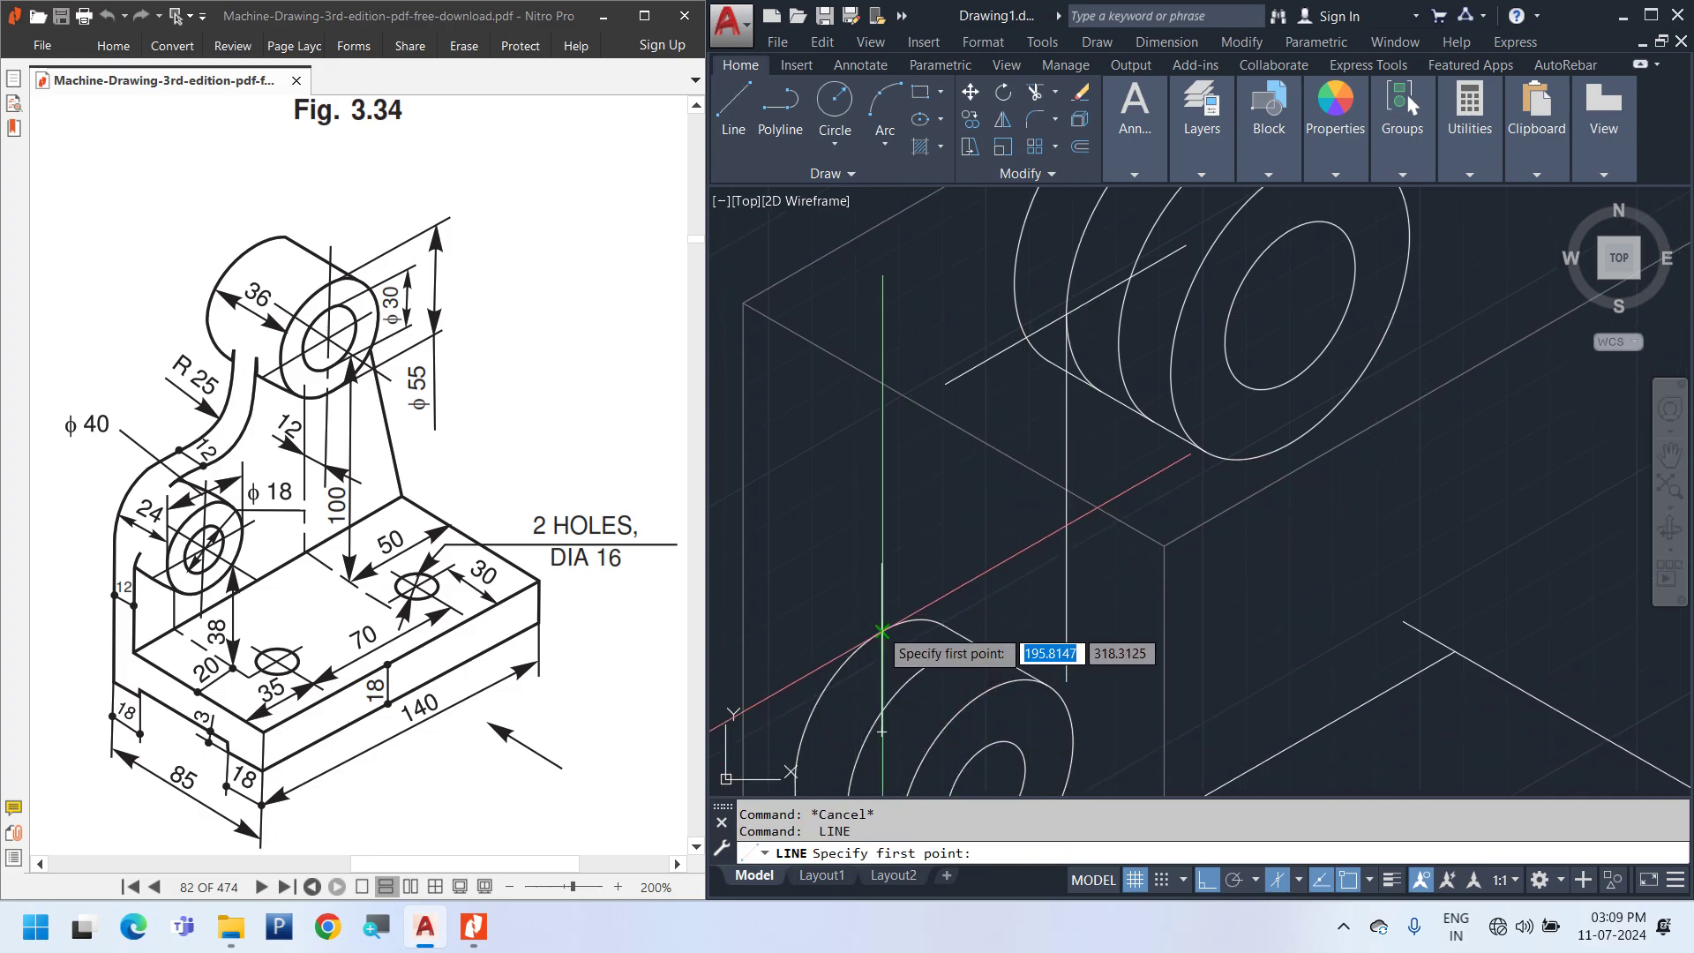
click(882, 629)
click(1112, 498)
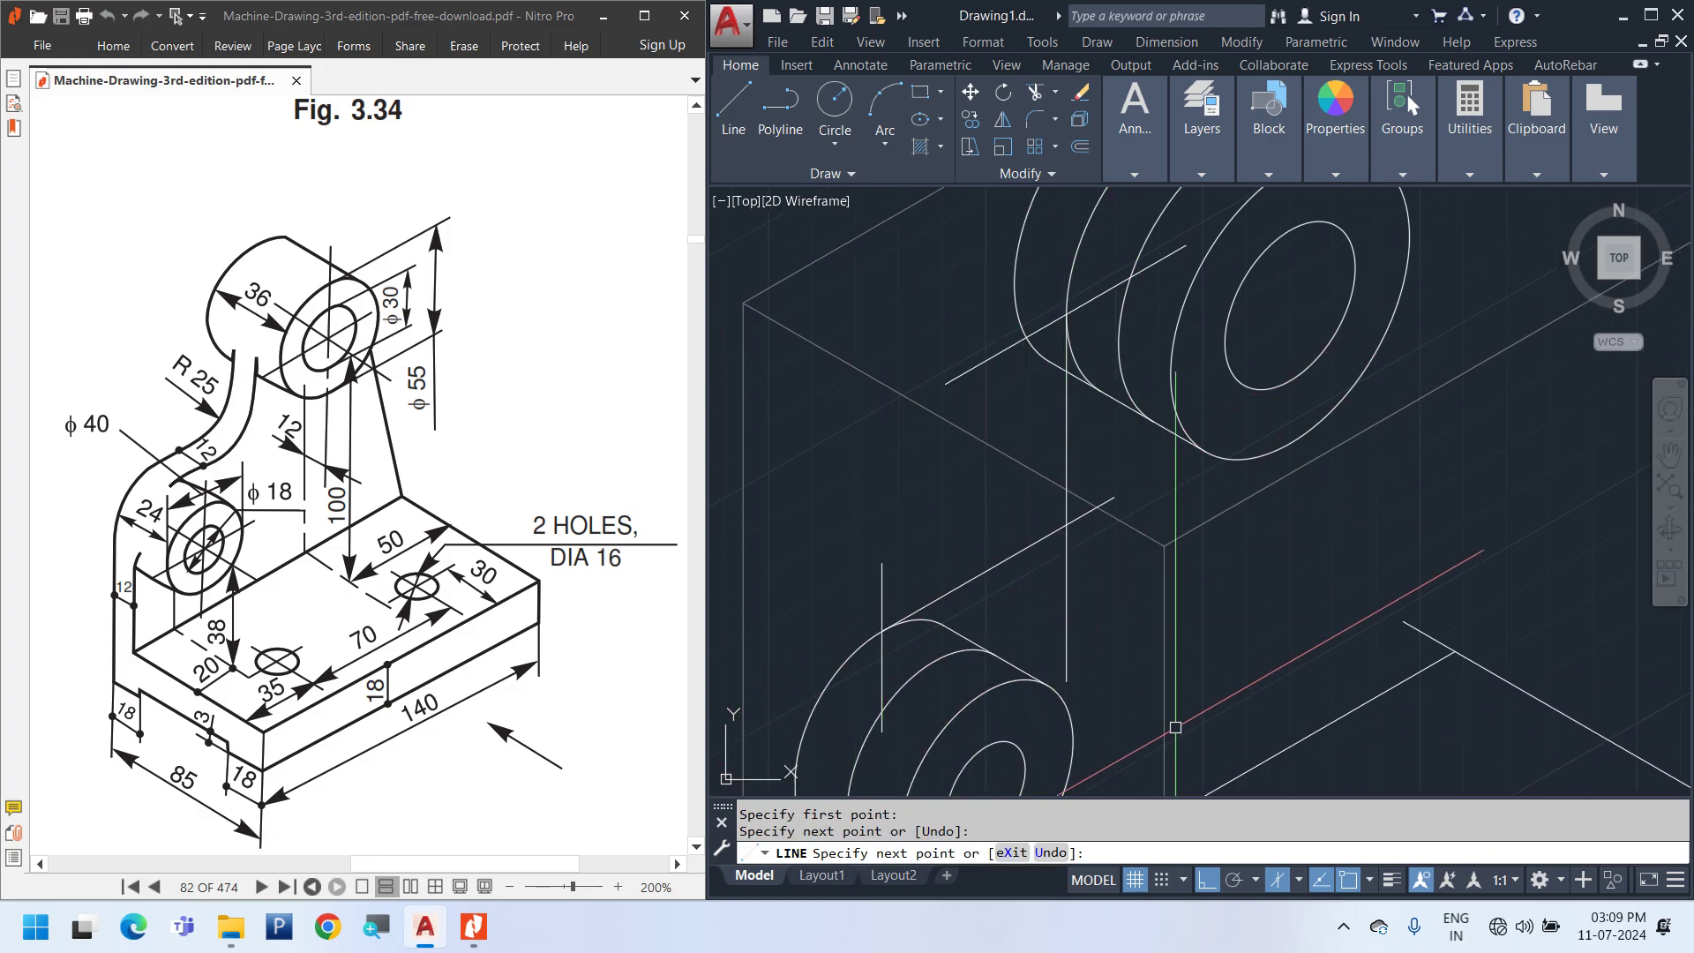
key(Escape)
Trim the ends of the vertical and 30° lines beyond their intersection to form a corner between the bosses
key(Return)
click(1113, 571)
click(1085, 534)
click(1101, 505)
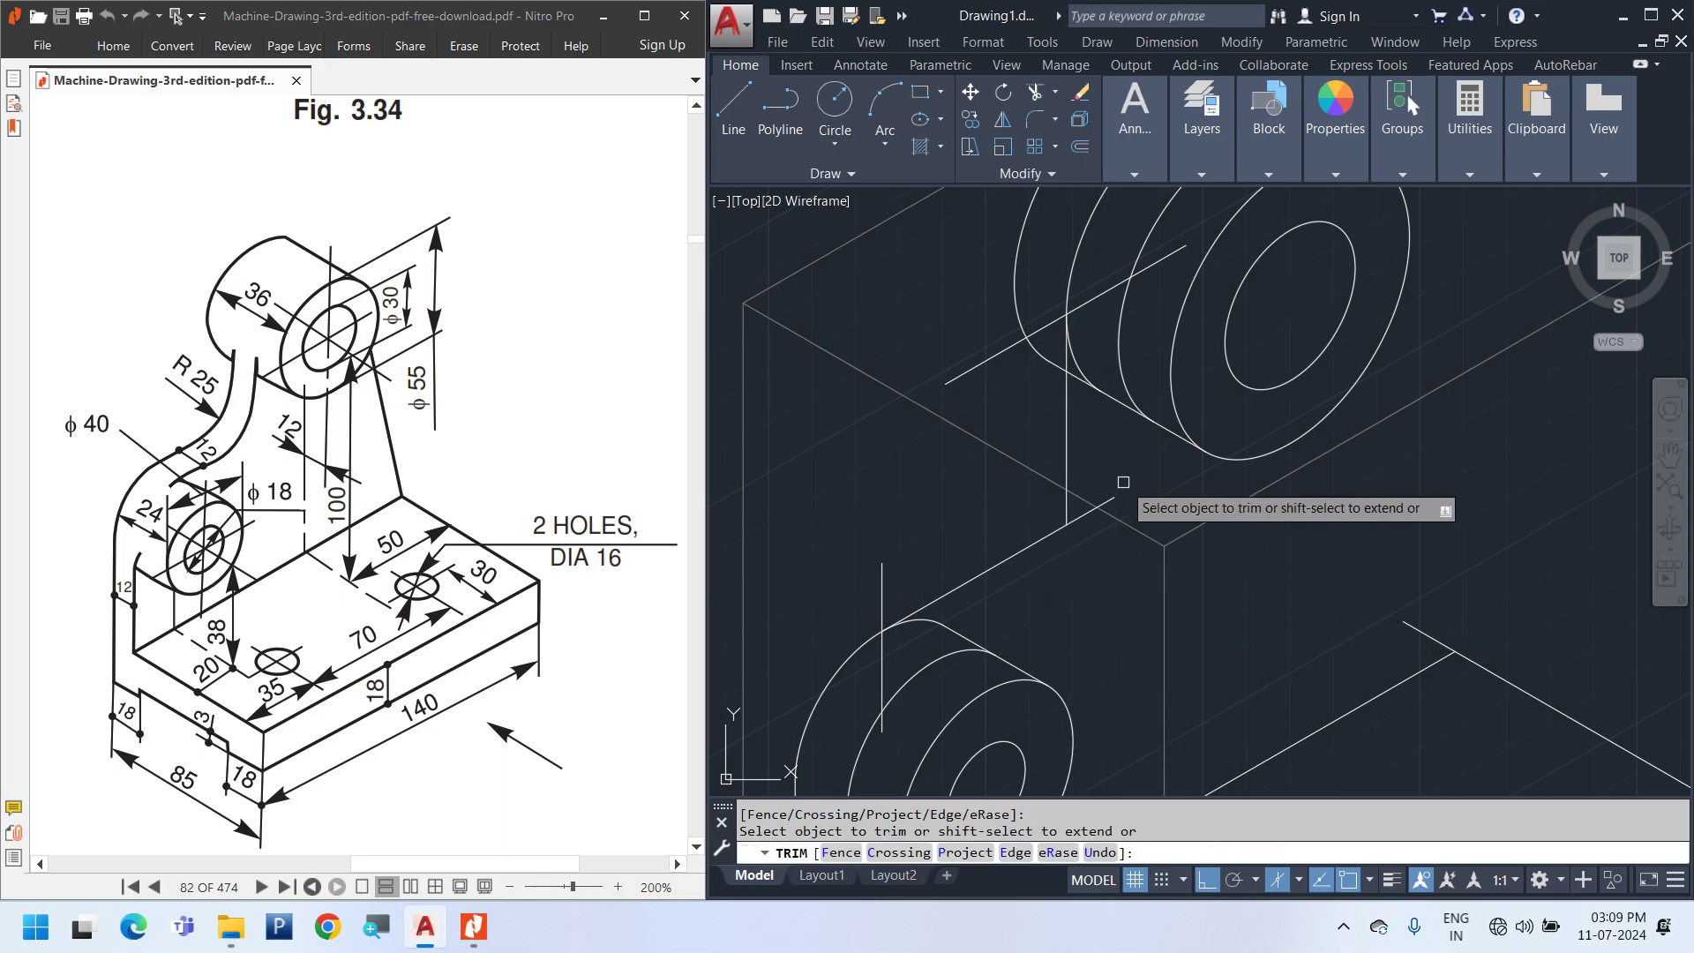
scroll(1080, 617, down, 2)
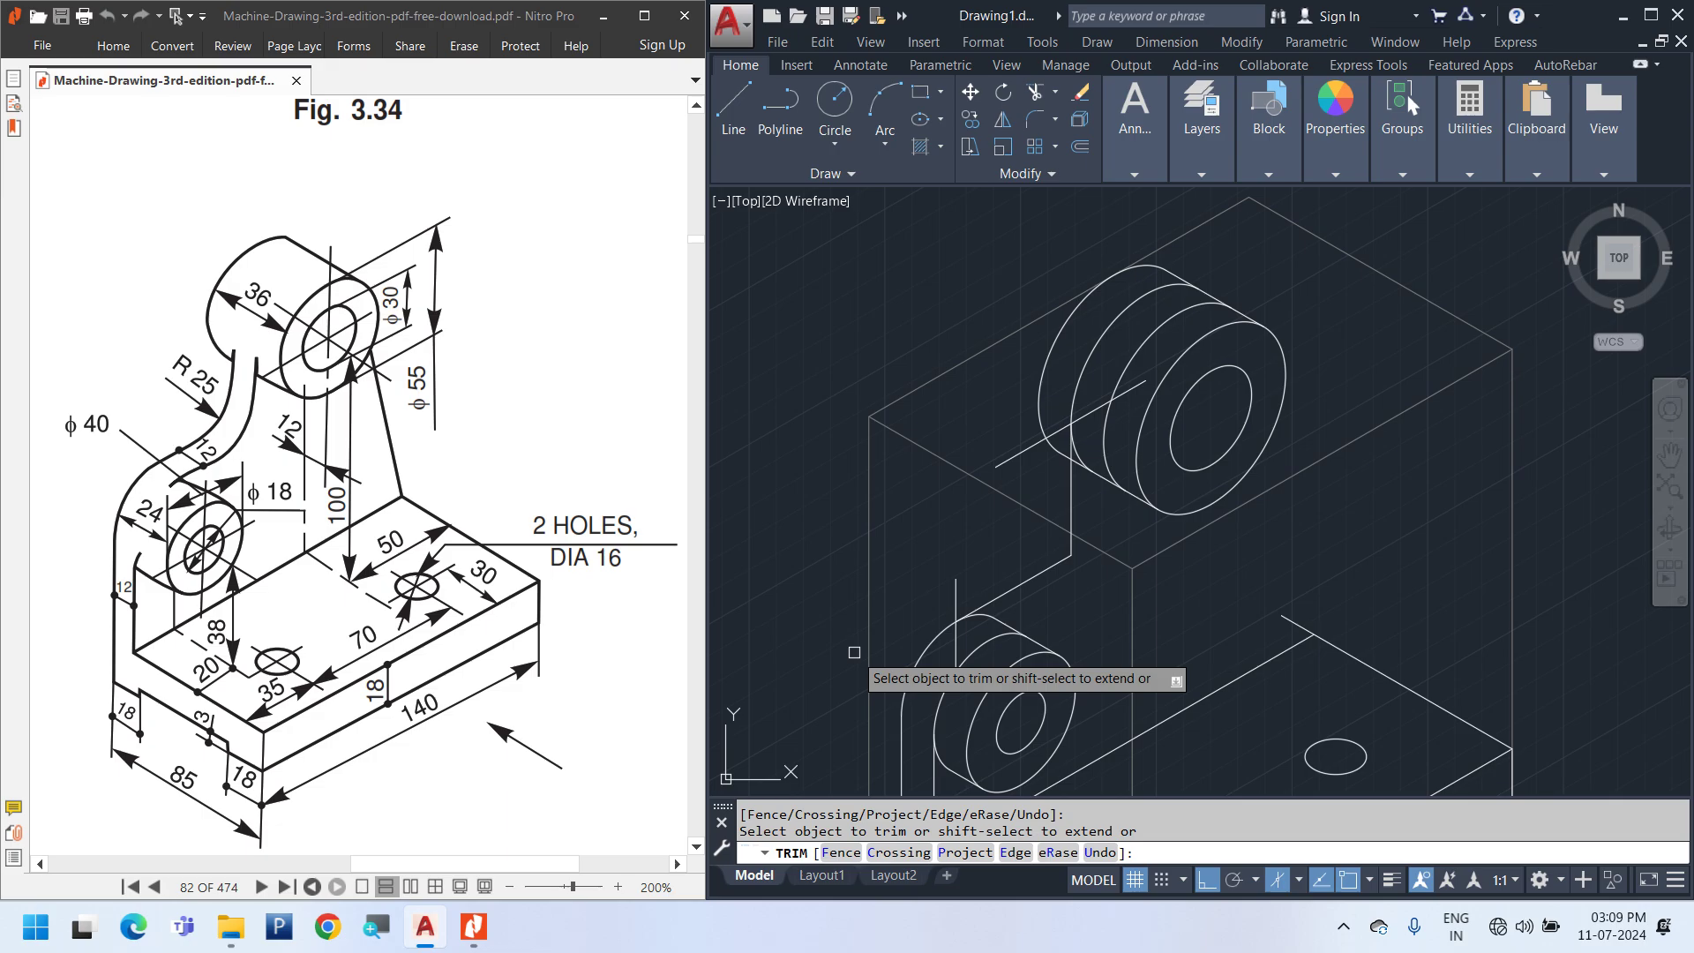
key(Escape)
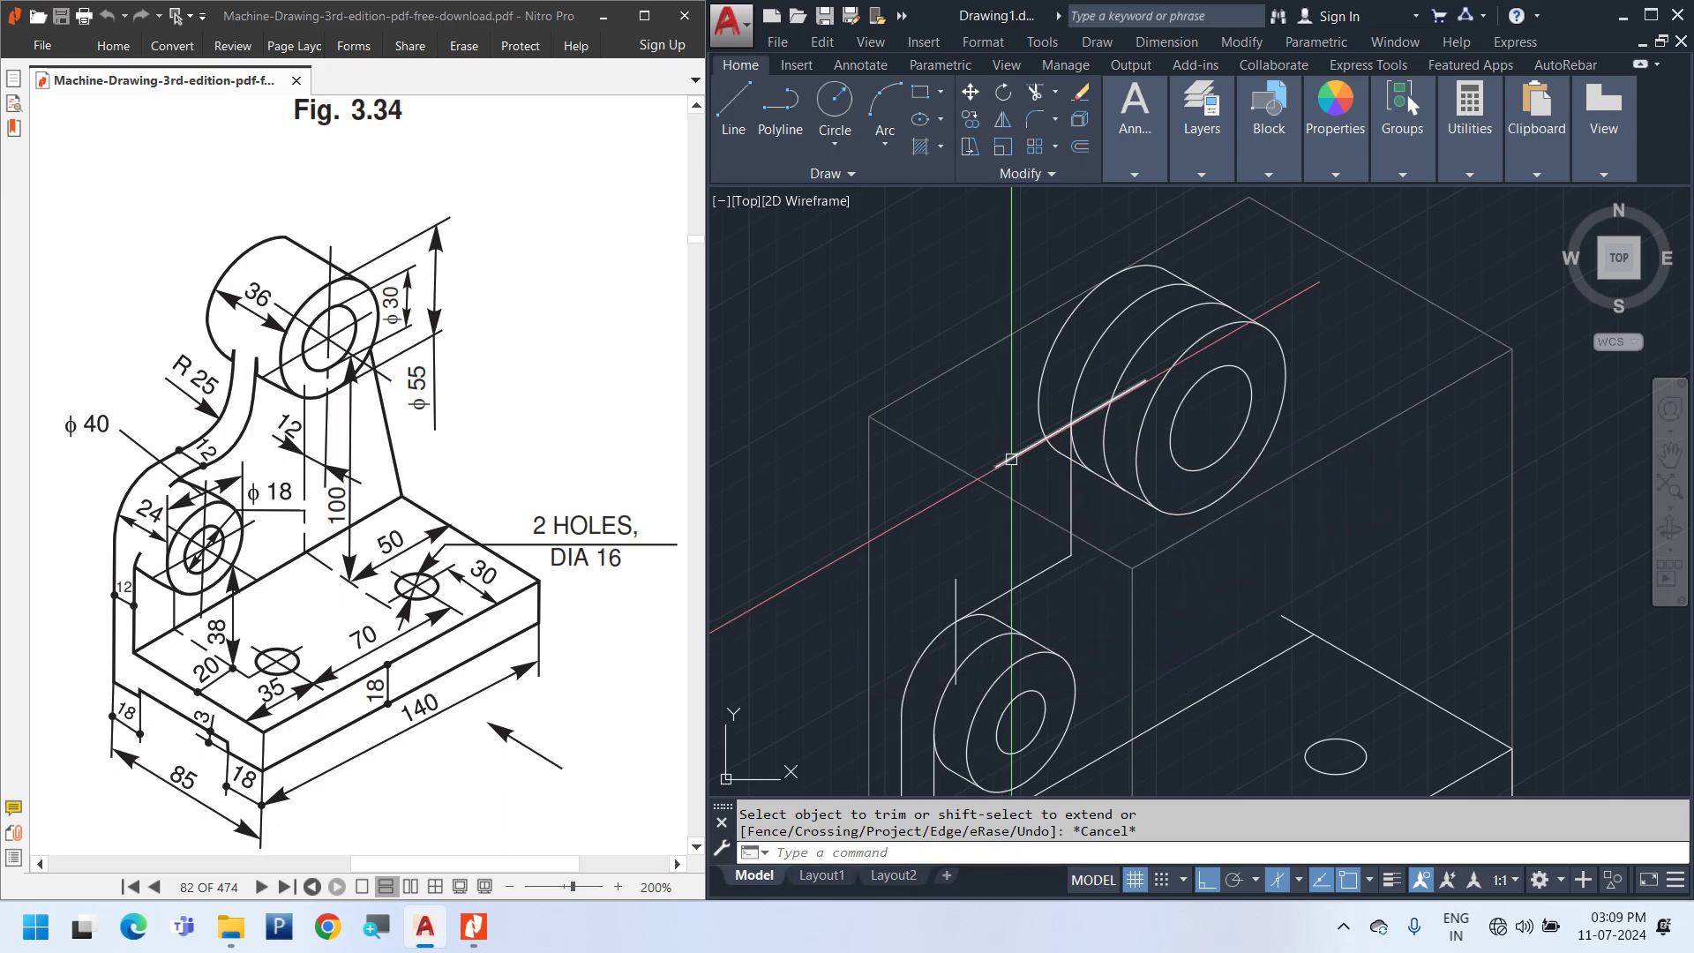
Erase the 210° guide line through the upper boss
click(1010, 459)
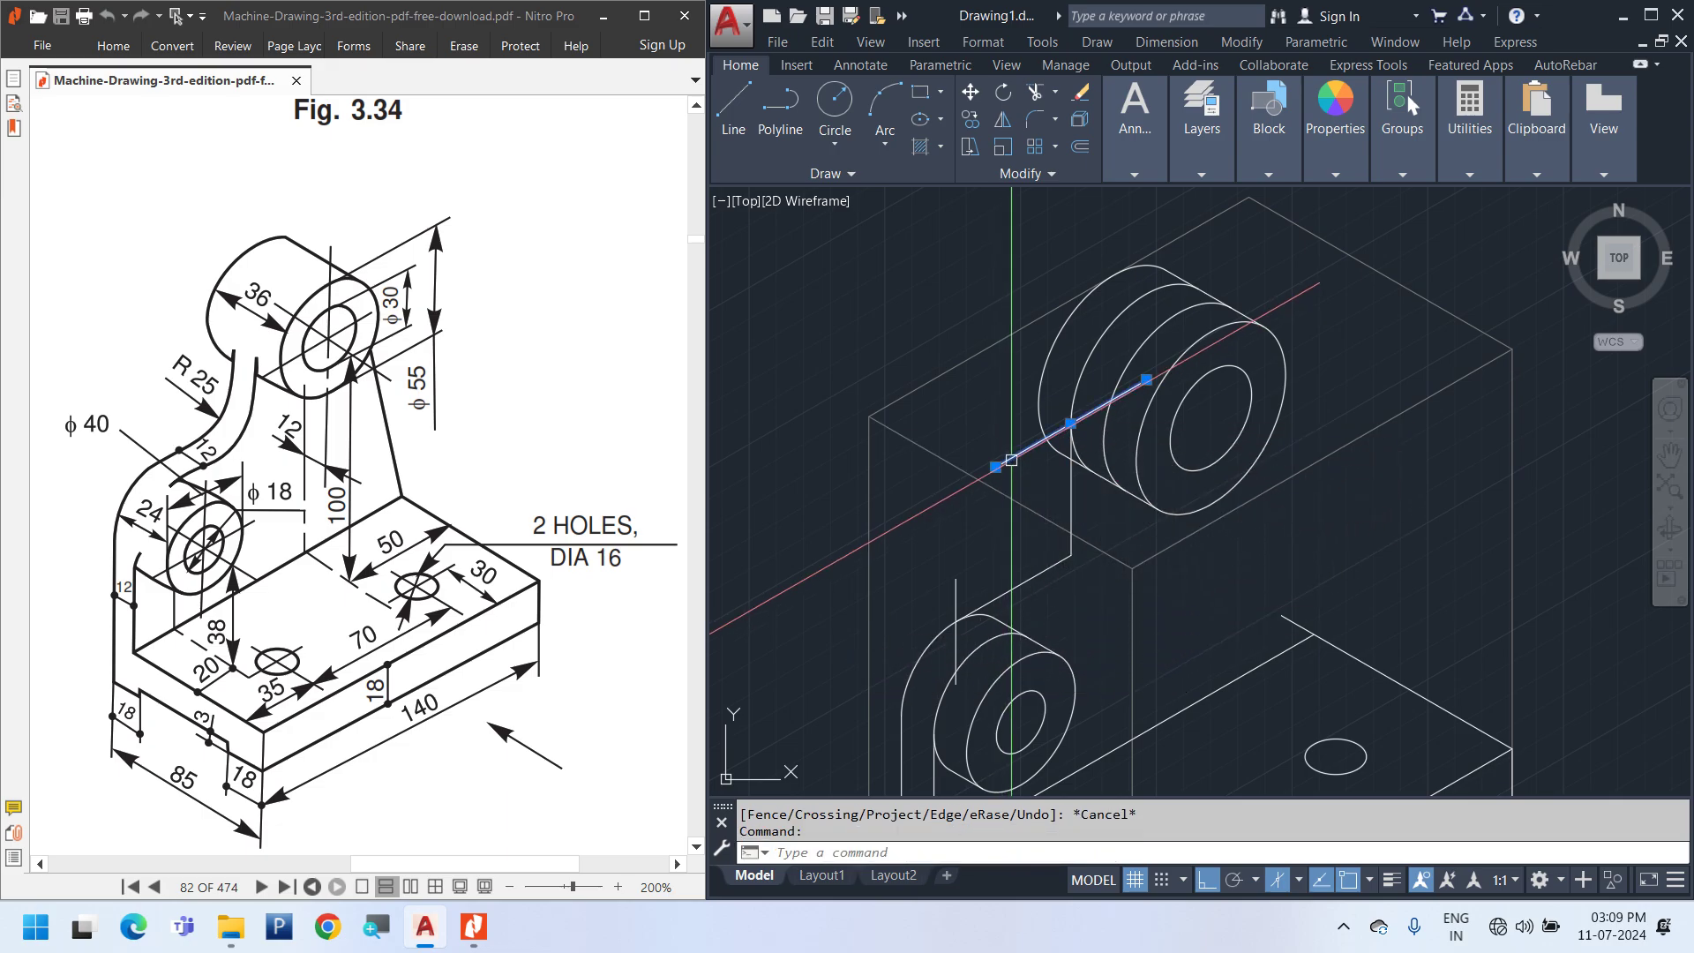
key(Delete)
scroll(1024, 565, up, 3)
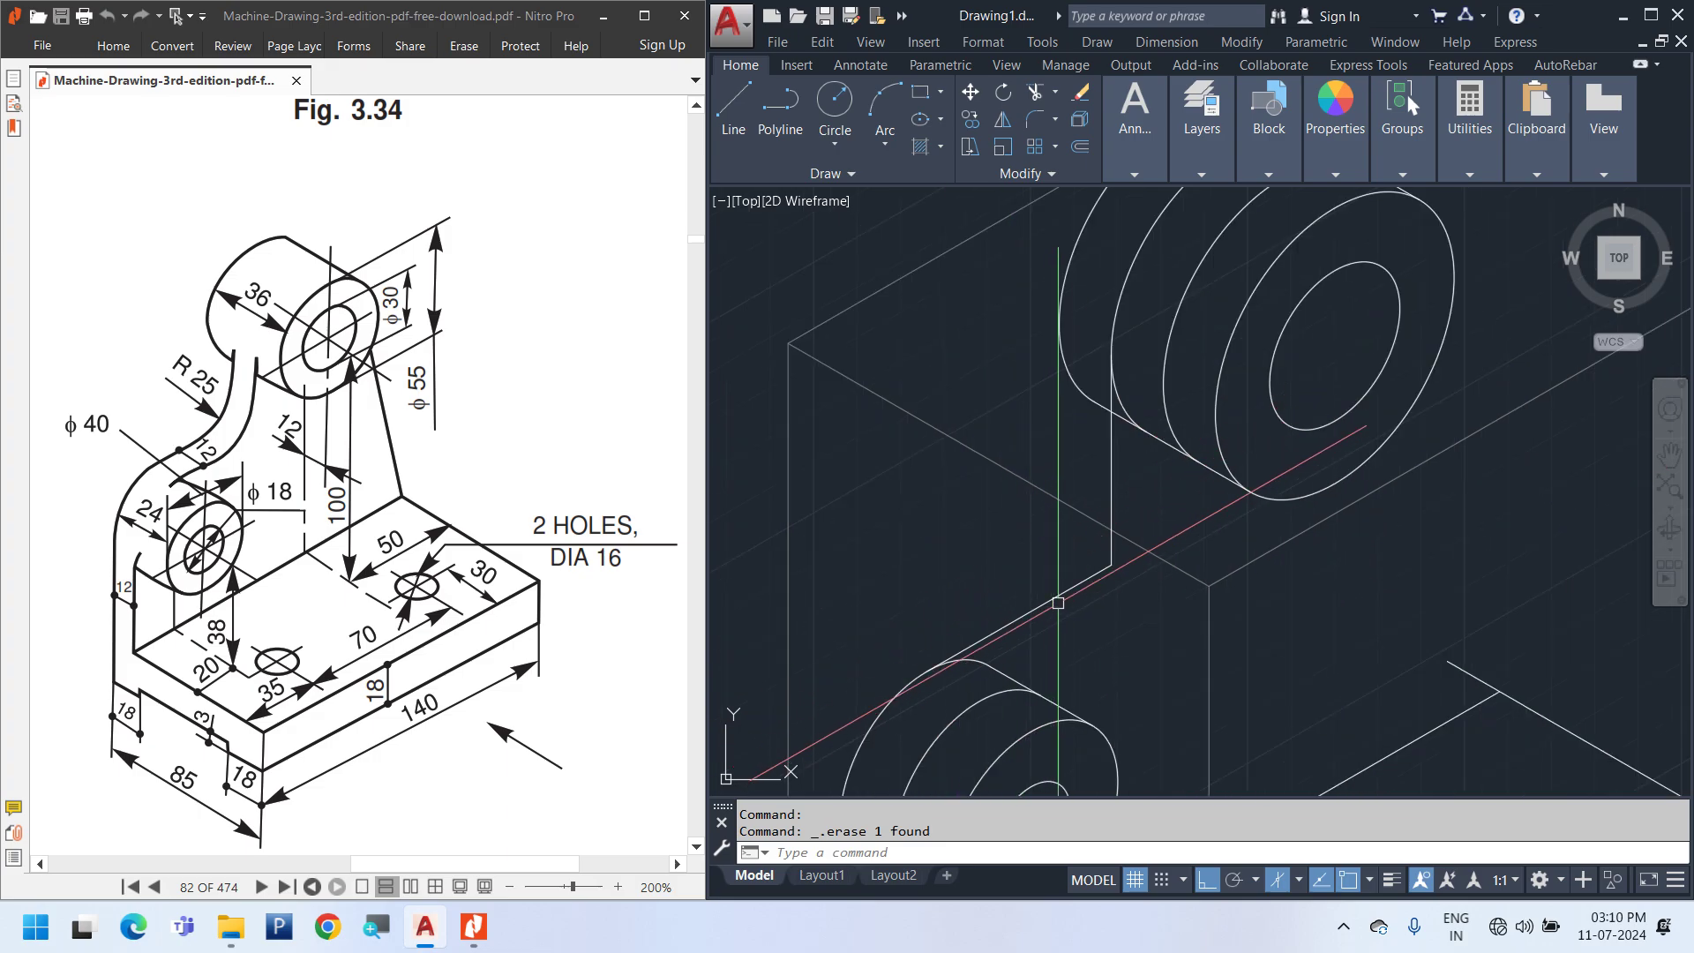
Copy the 30° line between the bosses 25 mm vertically upward
middle_drag(1047, 624, 1017, 567)
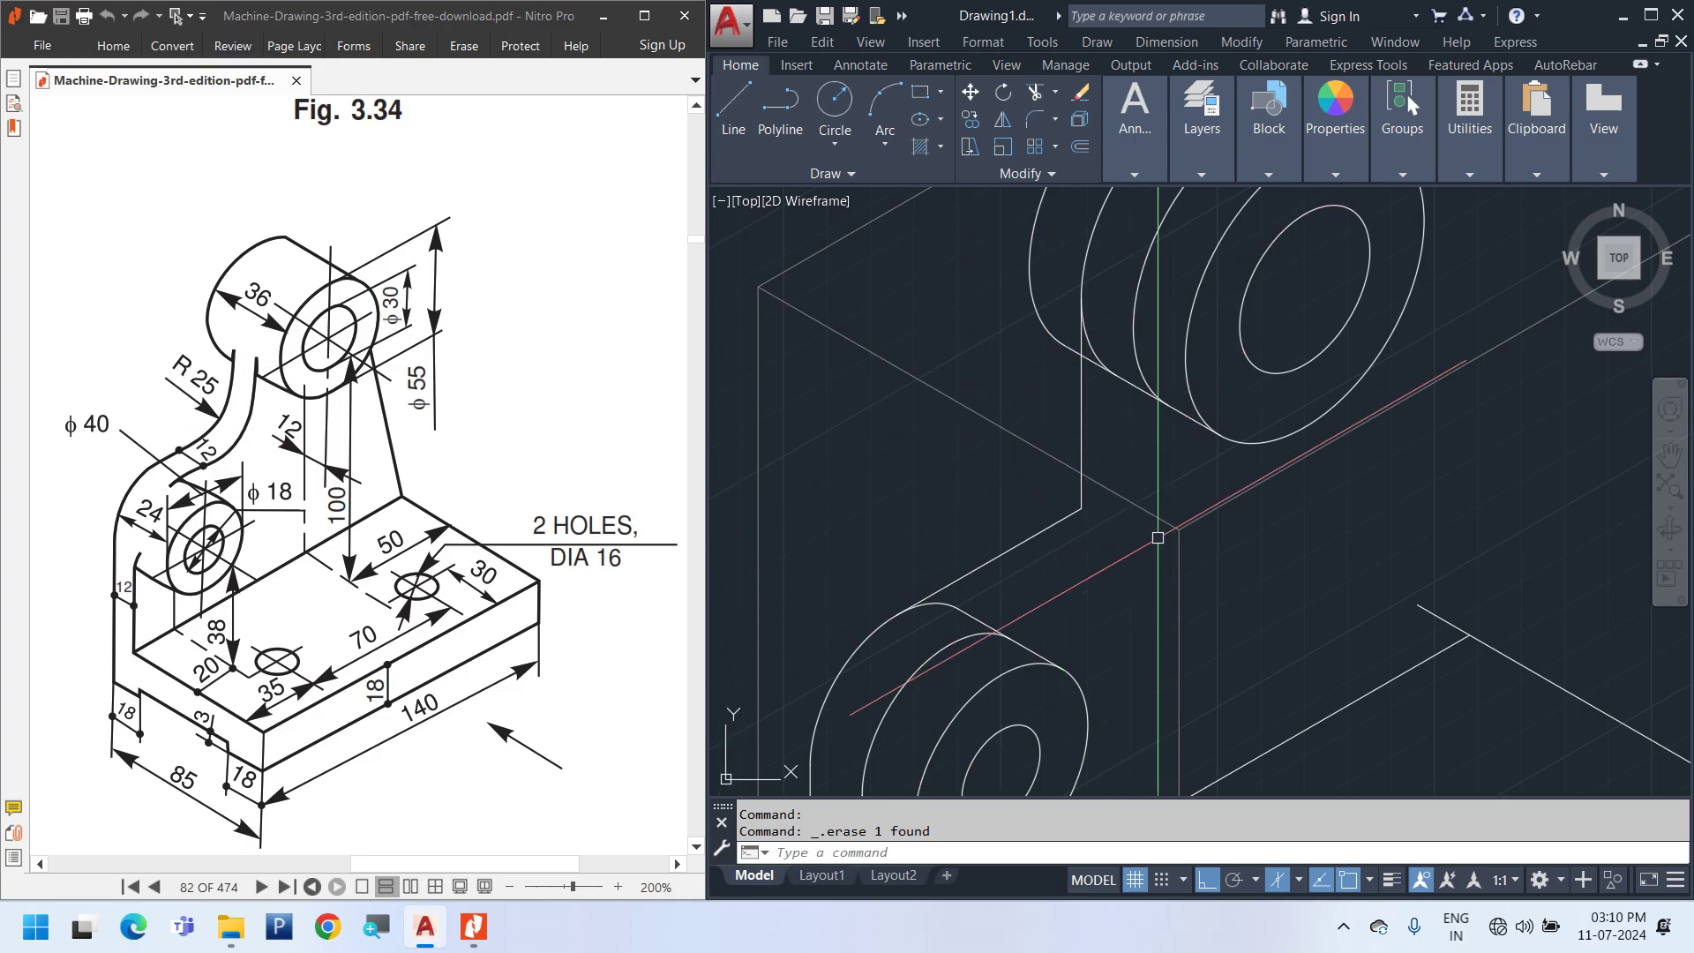
middle_drag(1069, 552, 1068, 575)
click(1049, 605)
click(983, 561)
right_click(1087, 356)
click(1150, 542)
click(1099, 639)
text(25)
key(Return)
key(Escape)
Copy the vertical line below the upper boss 25 mm along the 210° direction
click(1081, 457)
key(Return)
click(1179, 455)
text(25)
key(Return)
key(Escape)
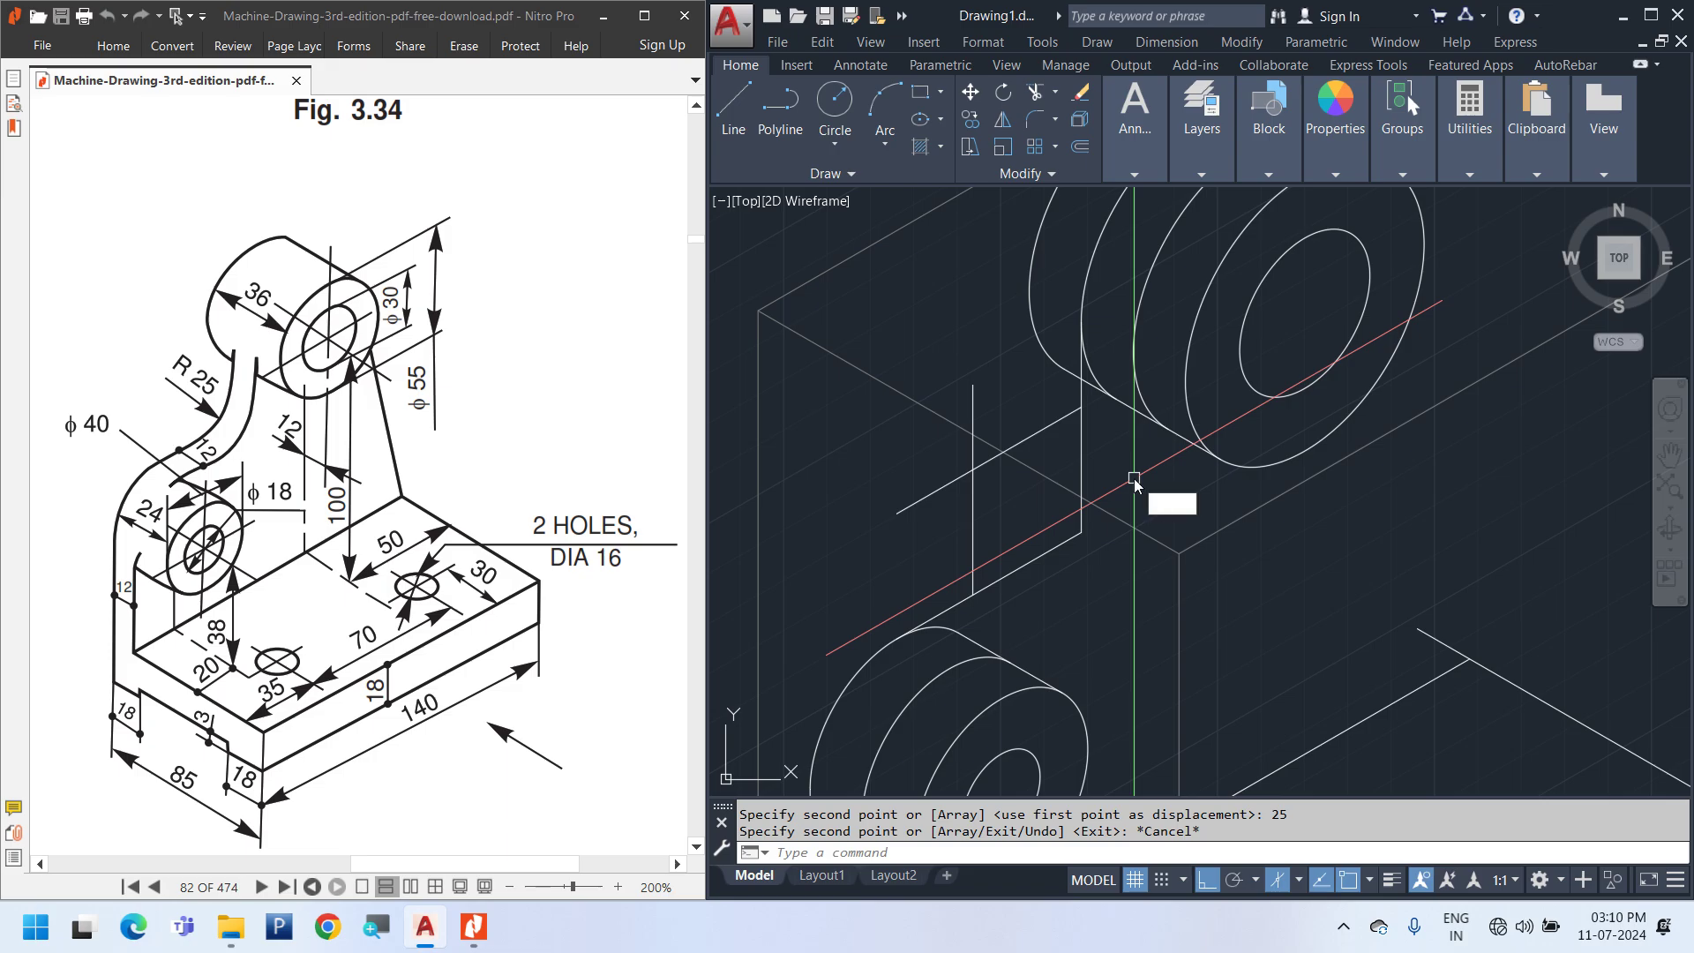
Draw an isocircle of radius 25 mm centred where the two copied construction lines cross
text(EL)
key(Return)
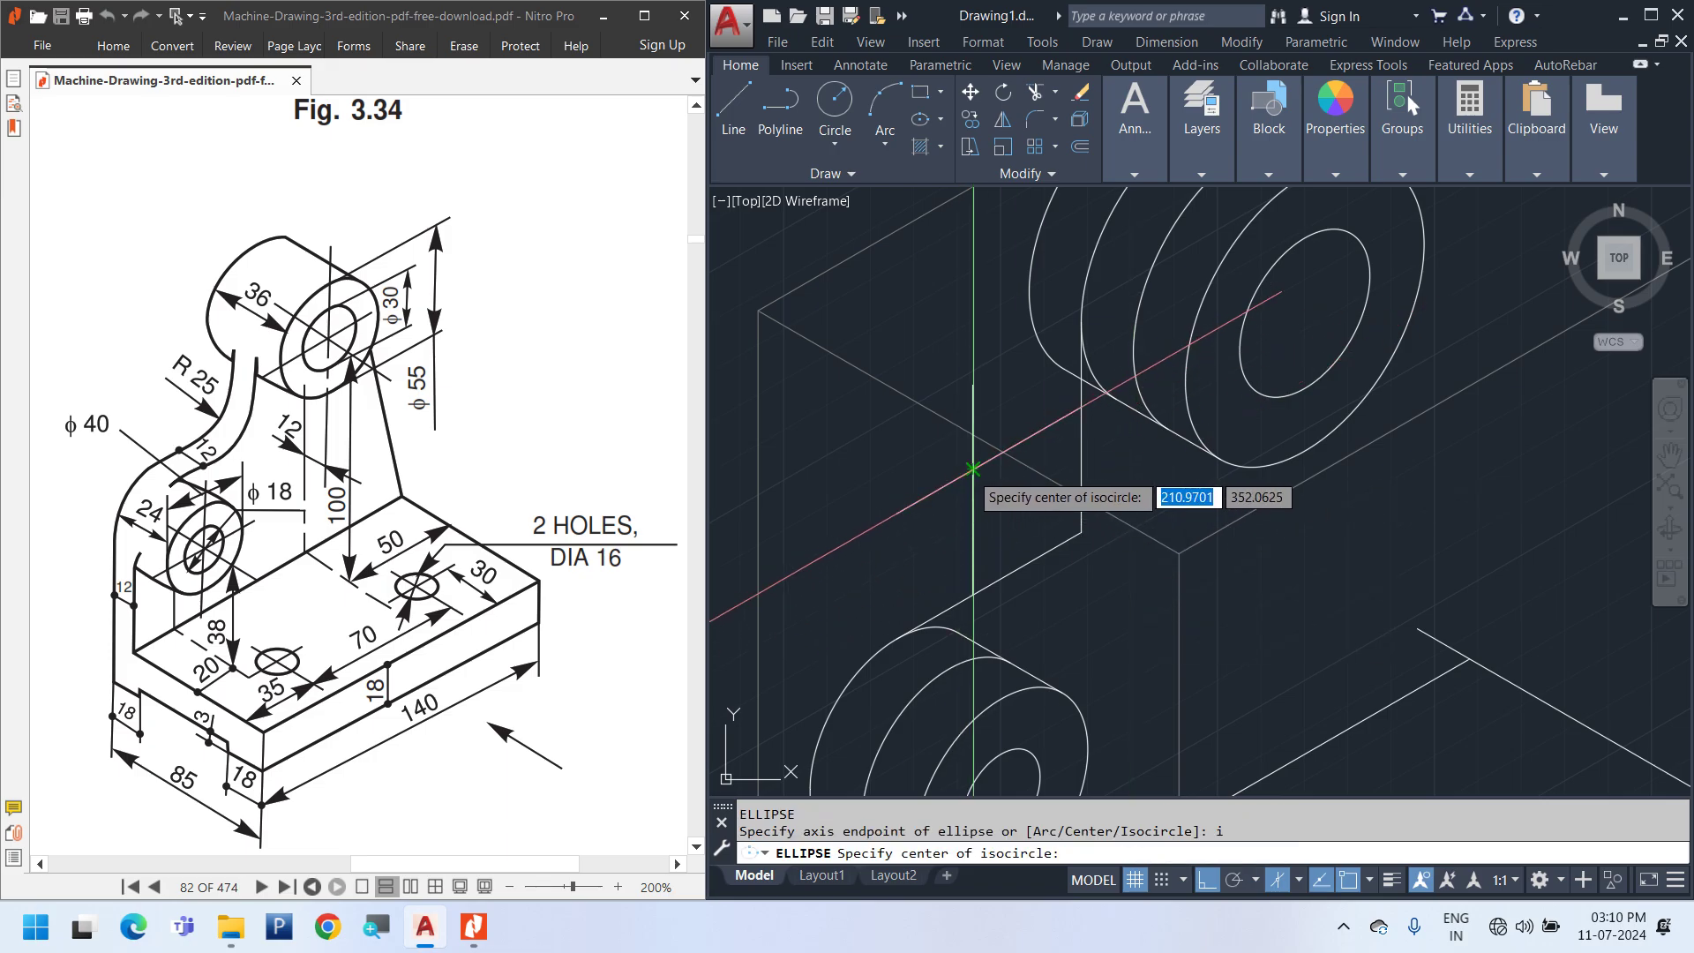
click(972, 468)
text(25)
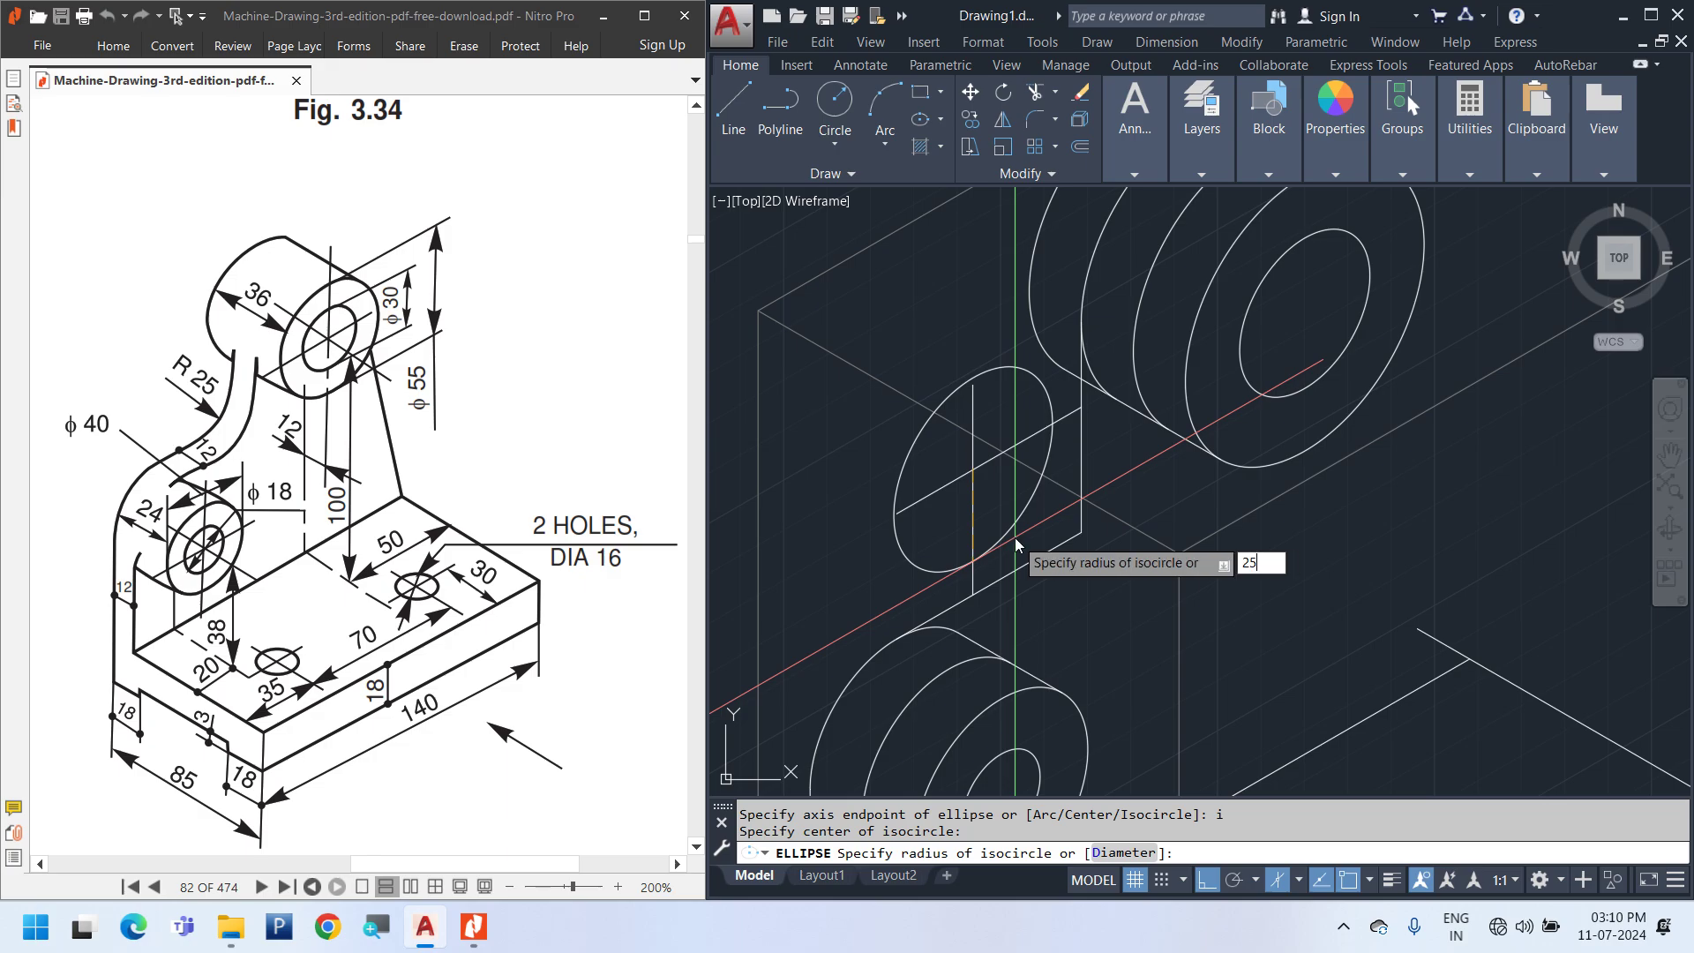
key(Return)
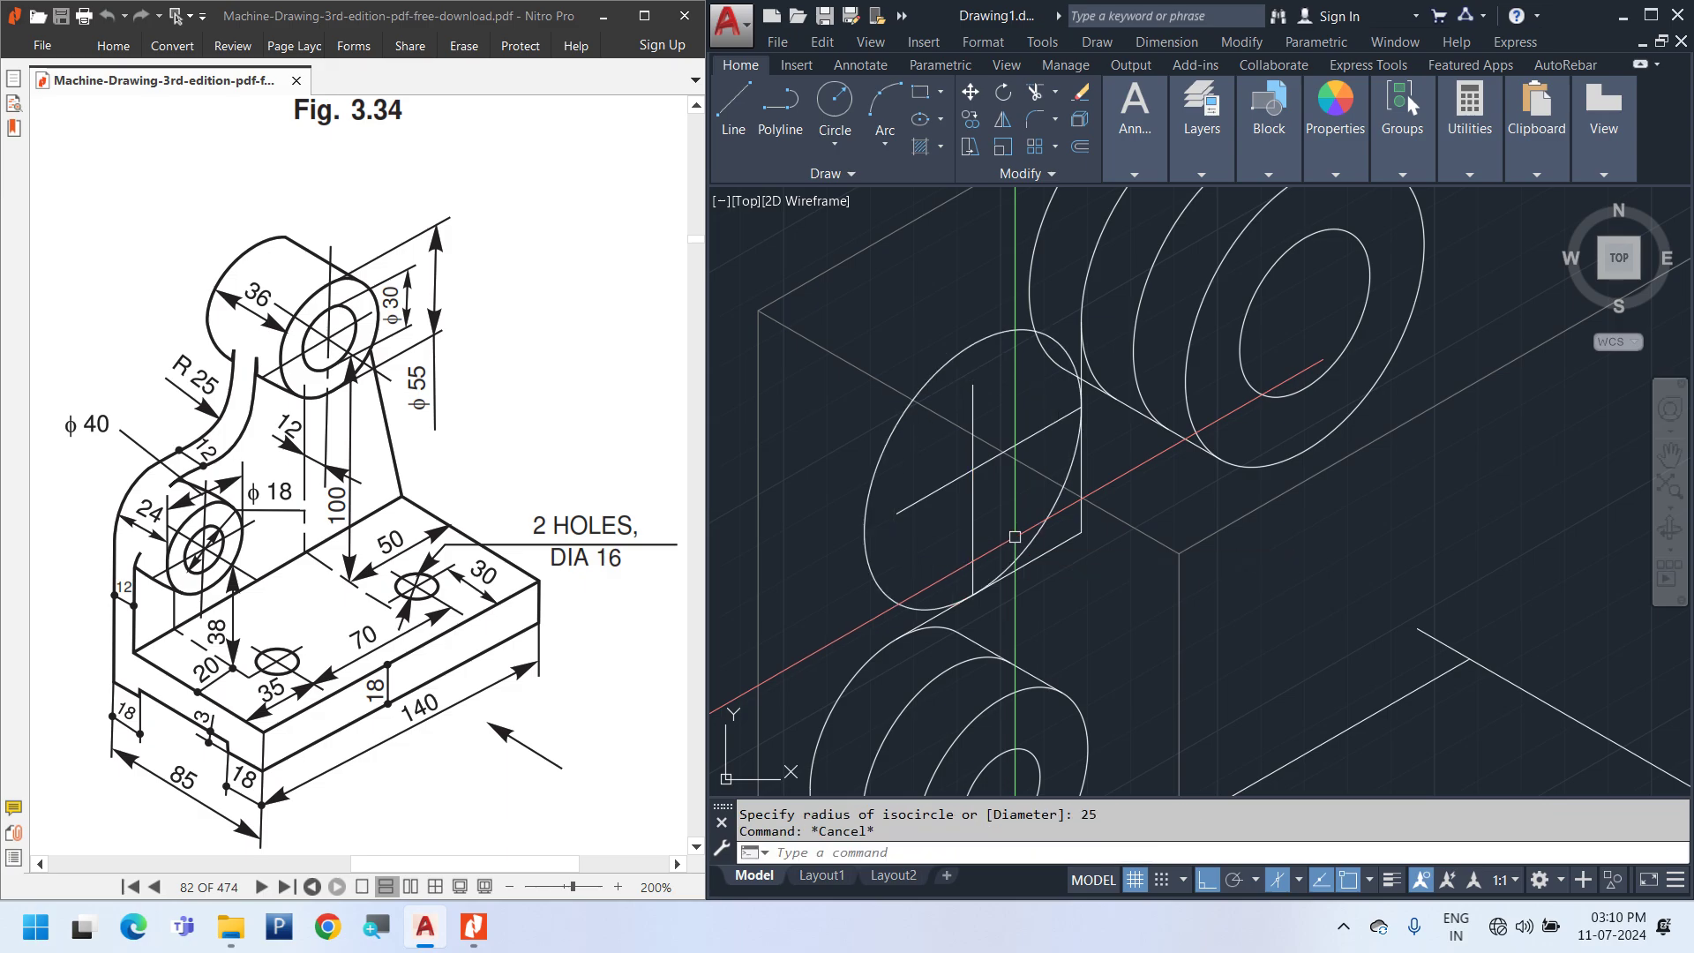
Trim the 25 mm radius isocircle to the arc between the vertical line and the 30° line at the corner
text(r)
key(Return)
click(1066, 541)
click(1082, 485)
key(Return)
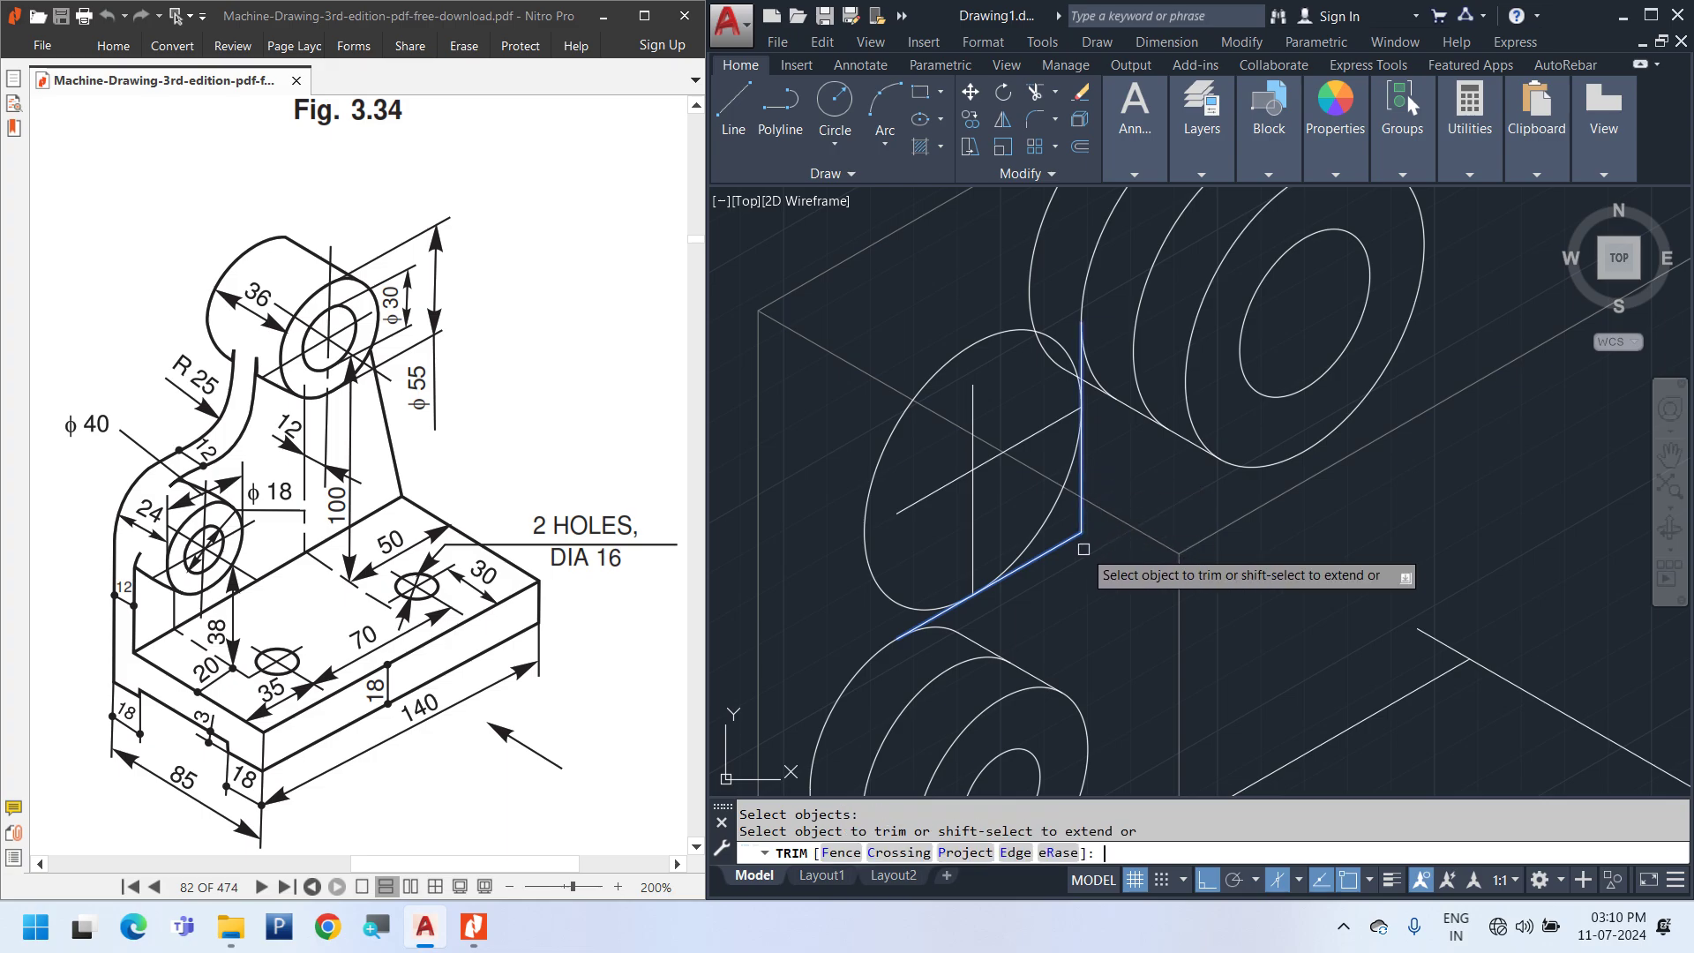
click(889, 600)
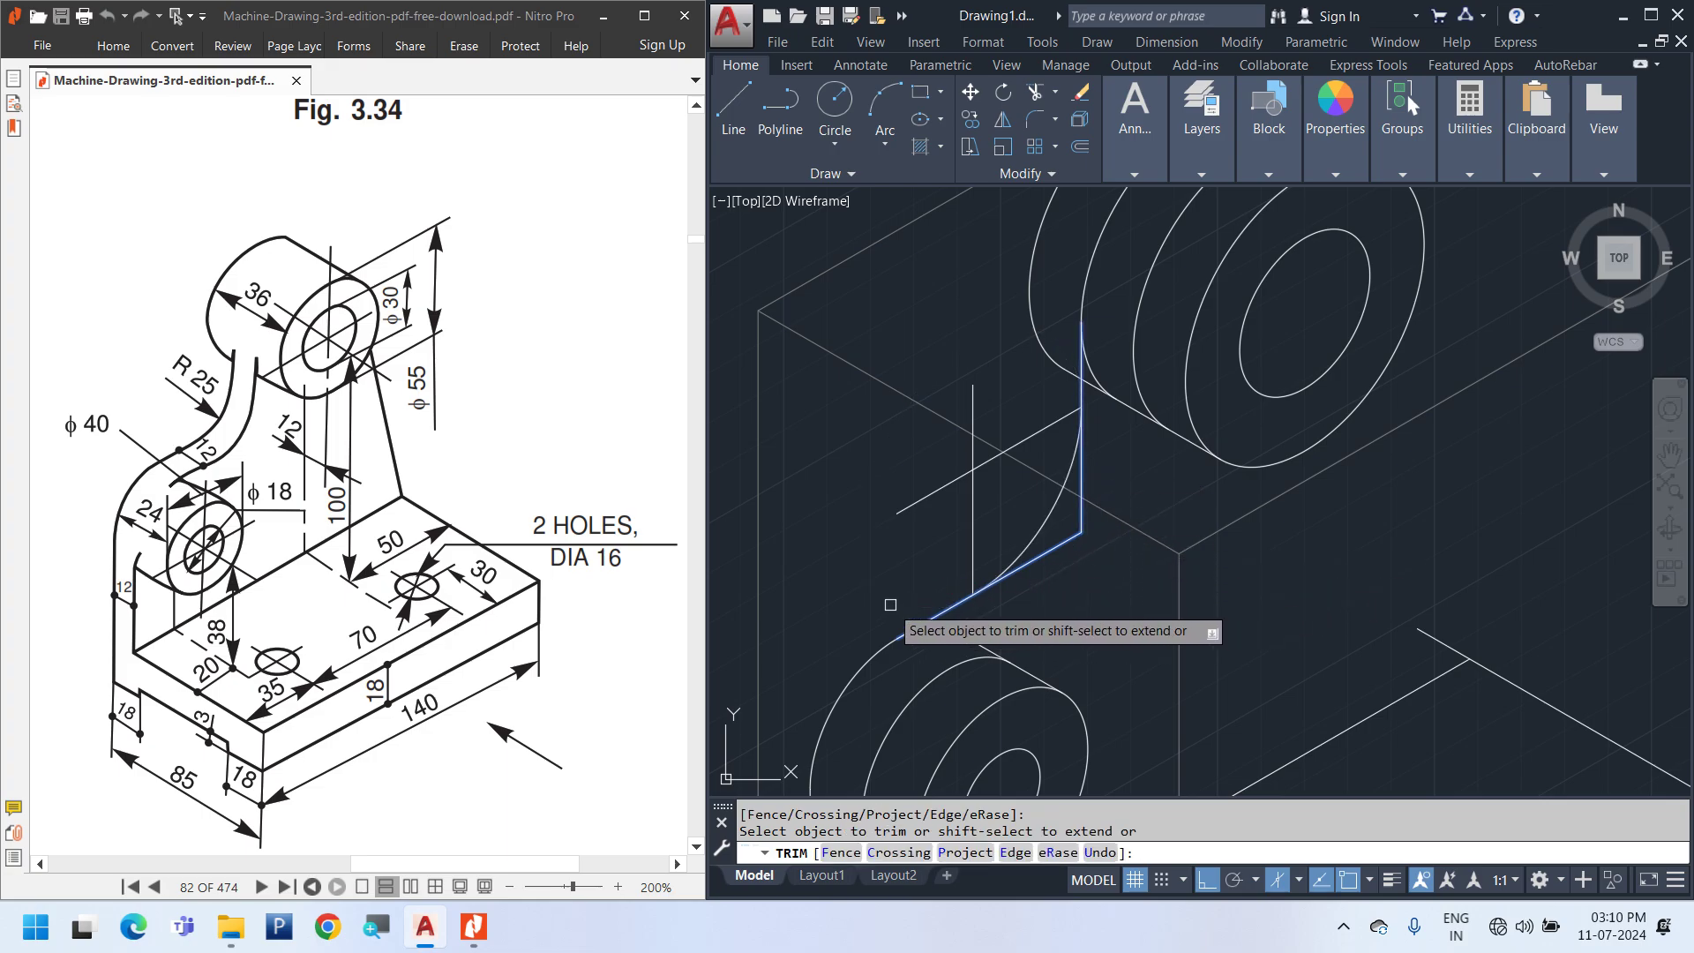
key(Escape)
Trim the sharp corner off the vertical and 30° lines beyond the ends of the 25 mm radius arc
key(Return)
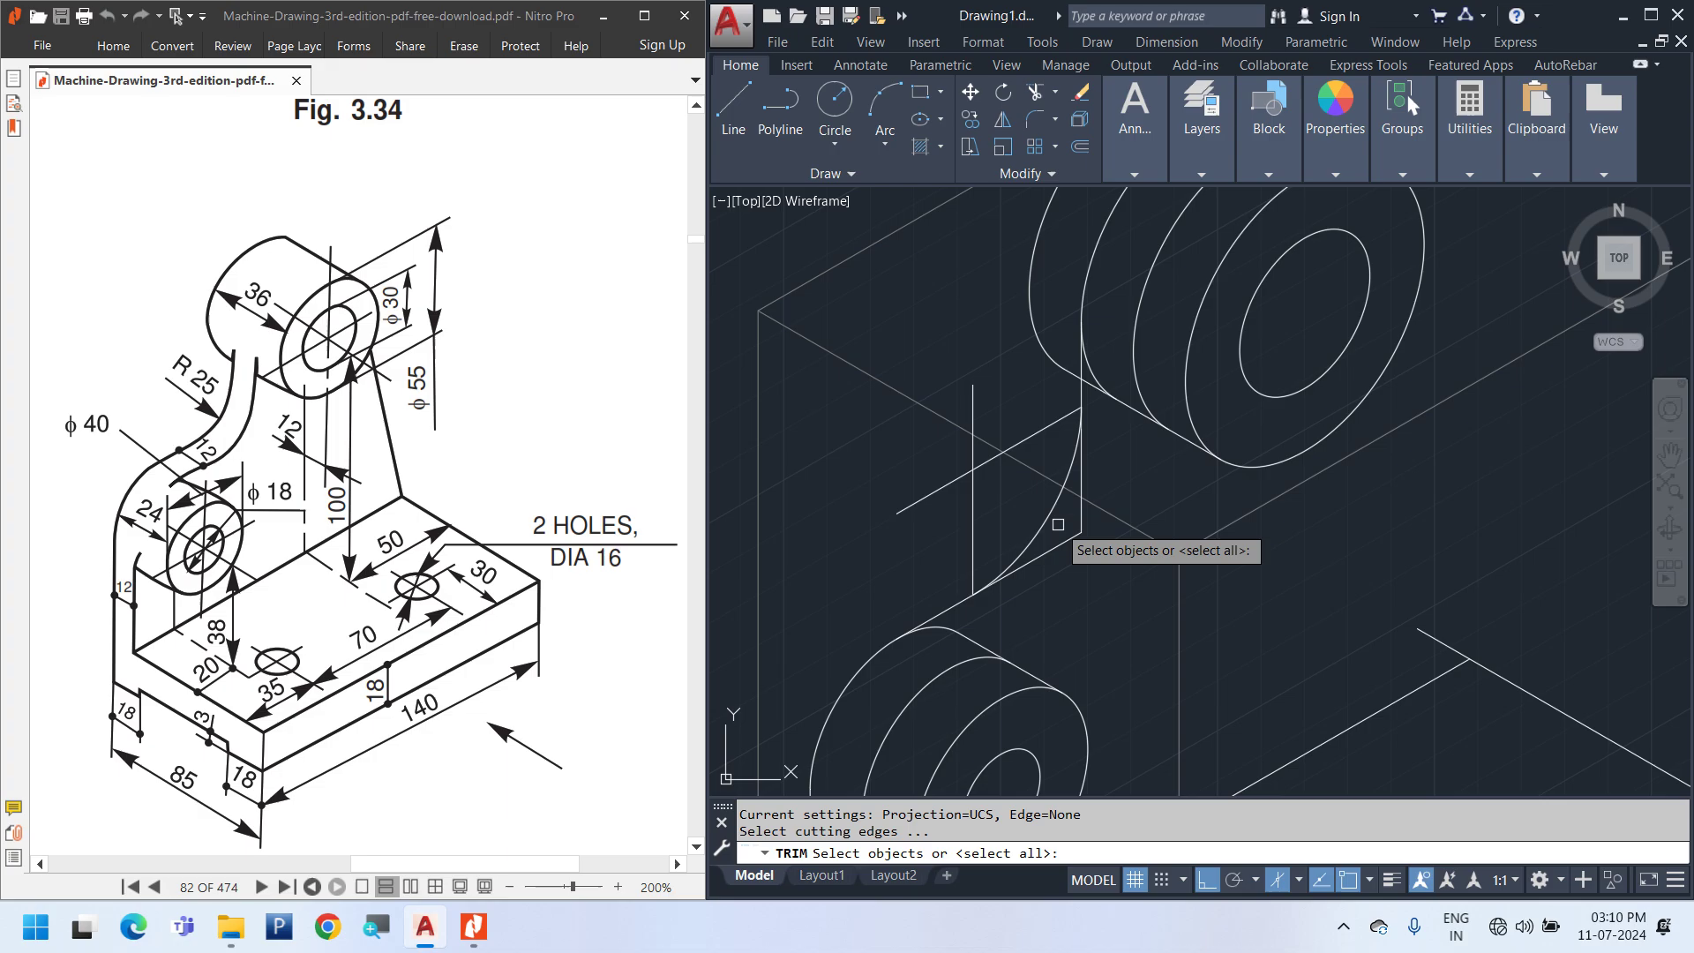
click(1045, 531)
key(Return)
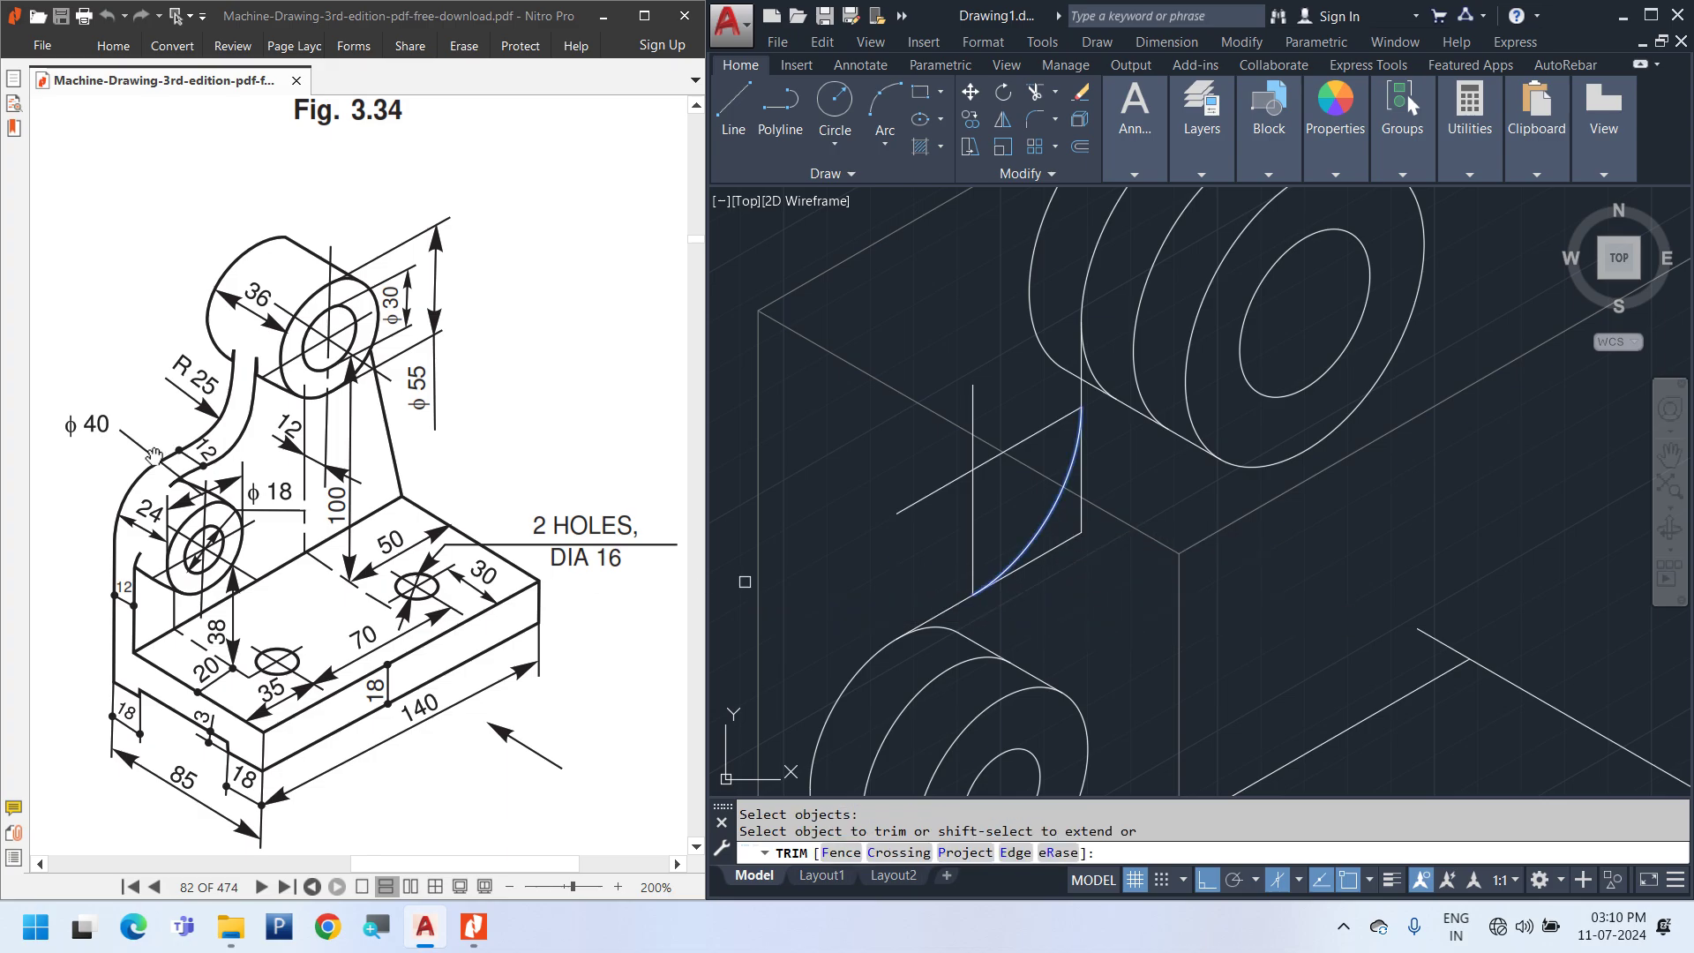
click(1081, 526)
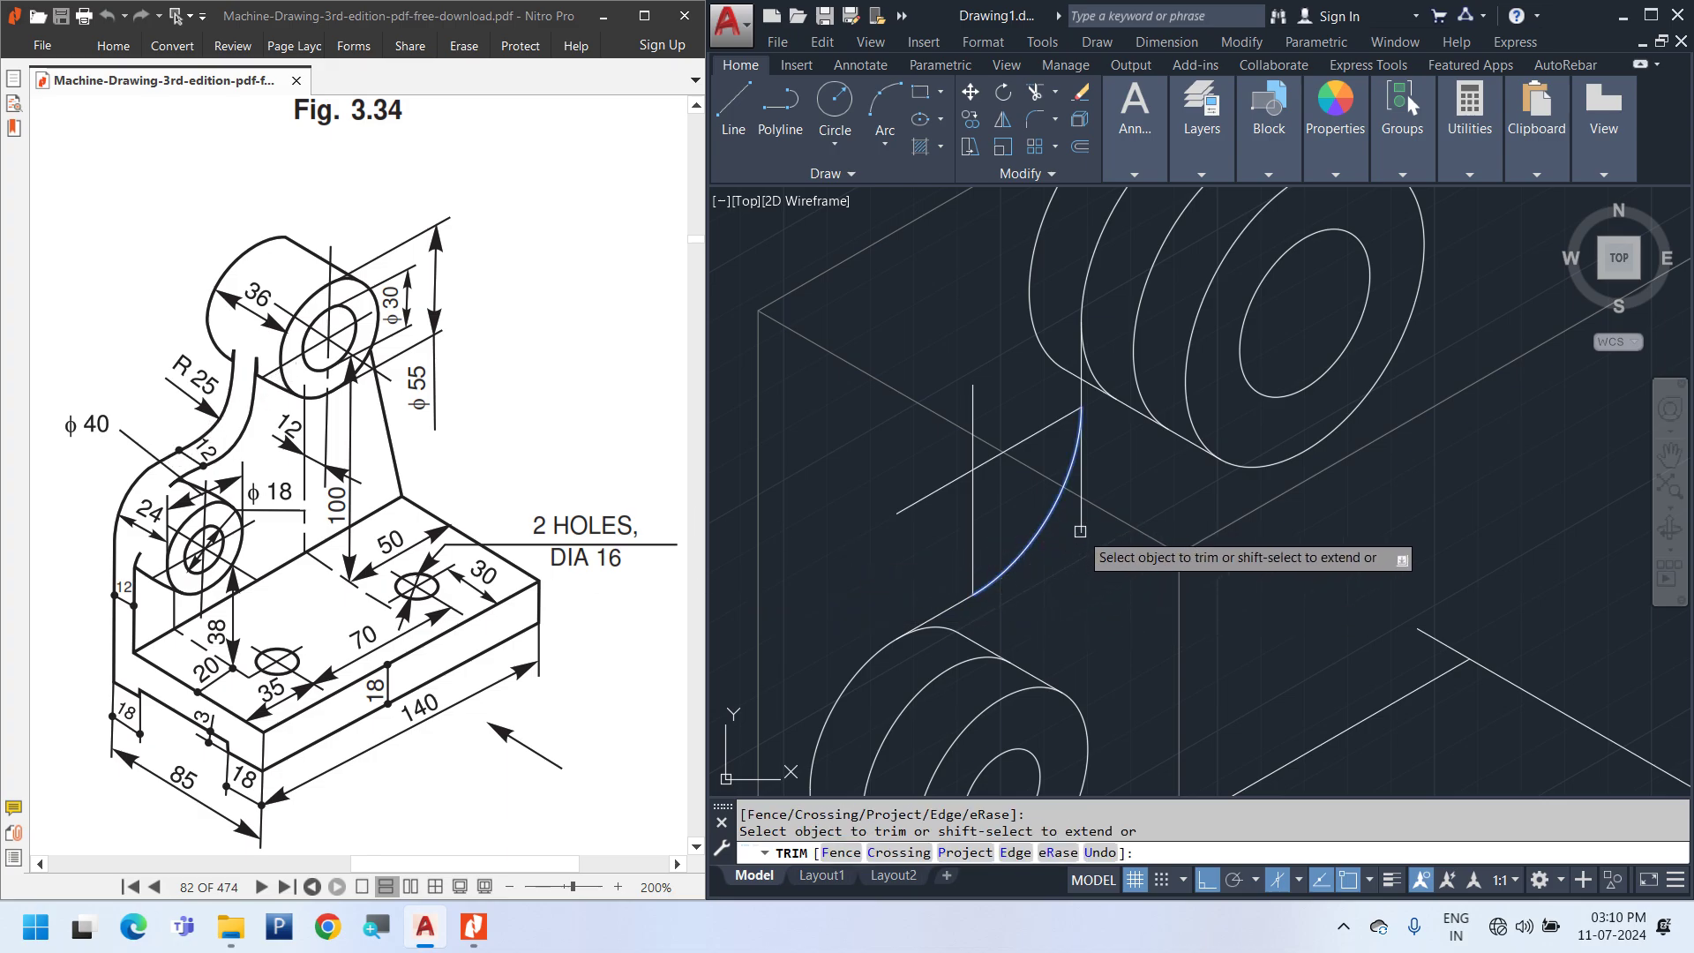
key(Escape)
Erase the two copied construction lines that located the centre of the R25 arc
click(1005, 522)
click(935, 509)
key(Delete)
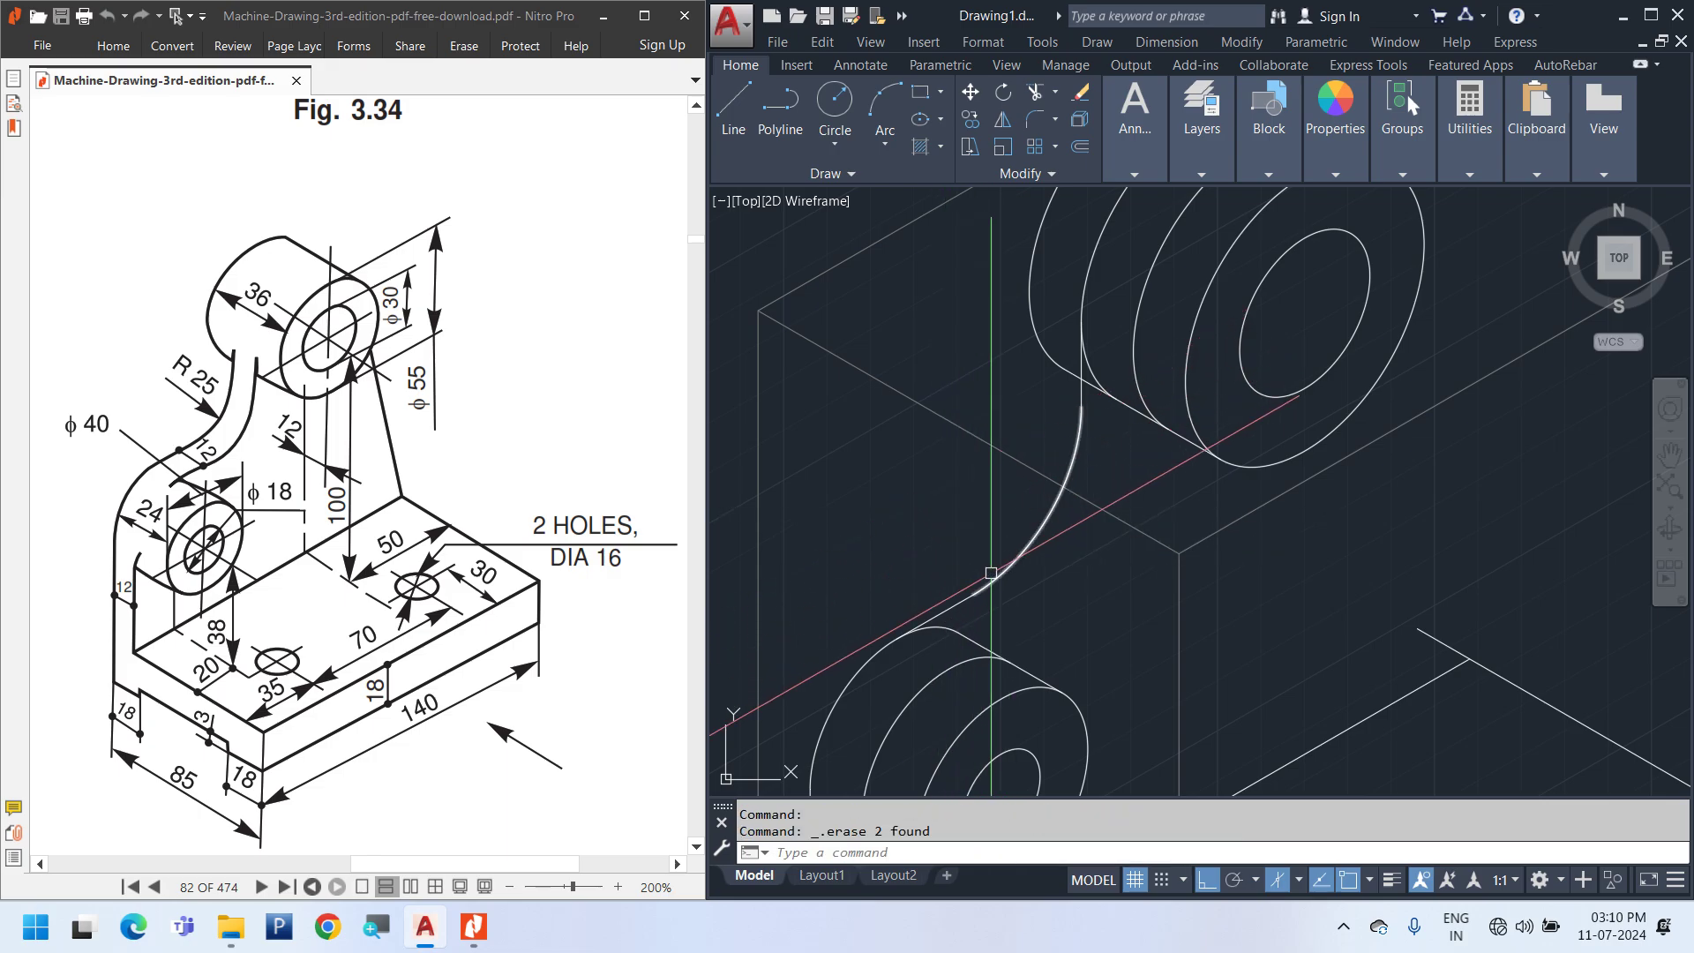
Copy the R25 arc and its two adjoining straight segments 12 mm along the 330° direction to give the wall thickness
click(991, 573)
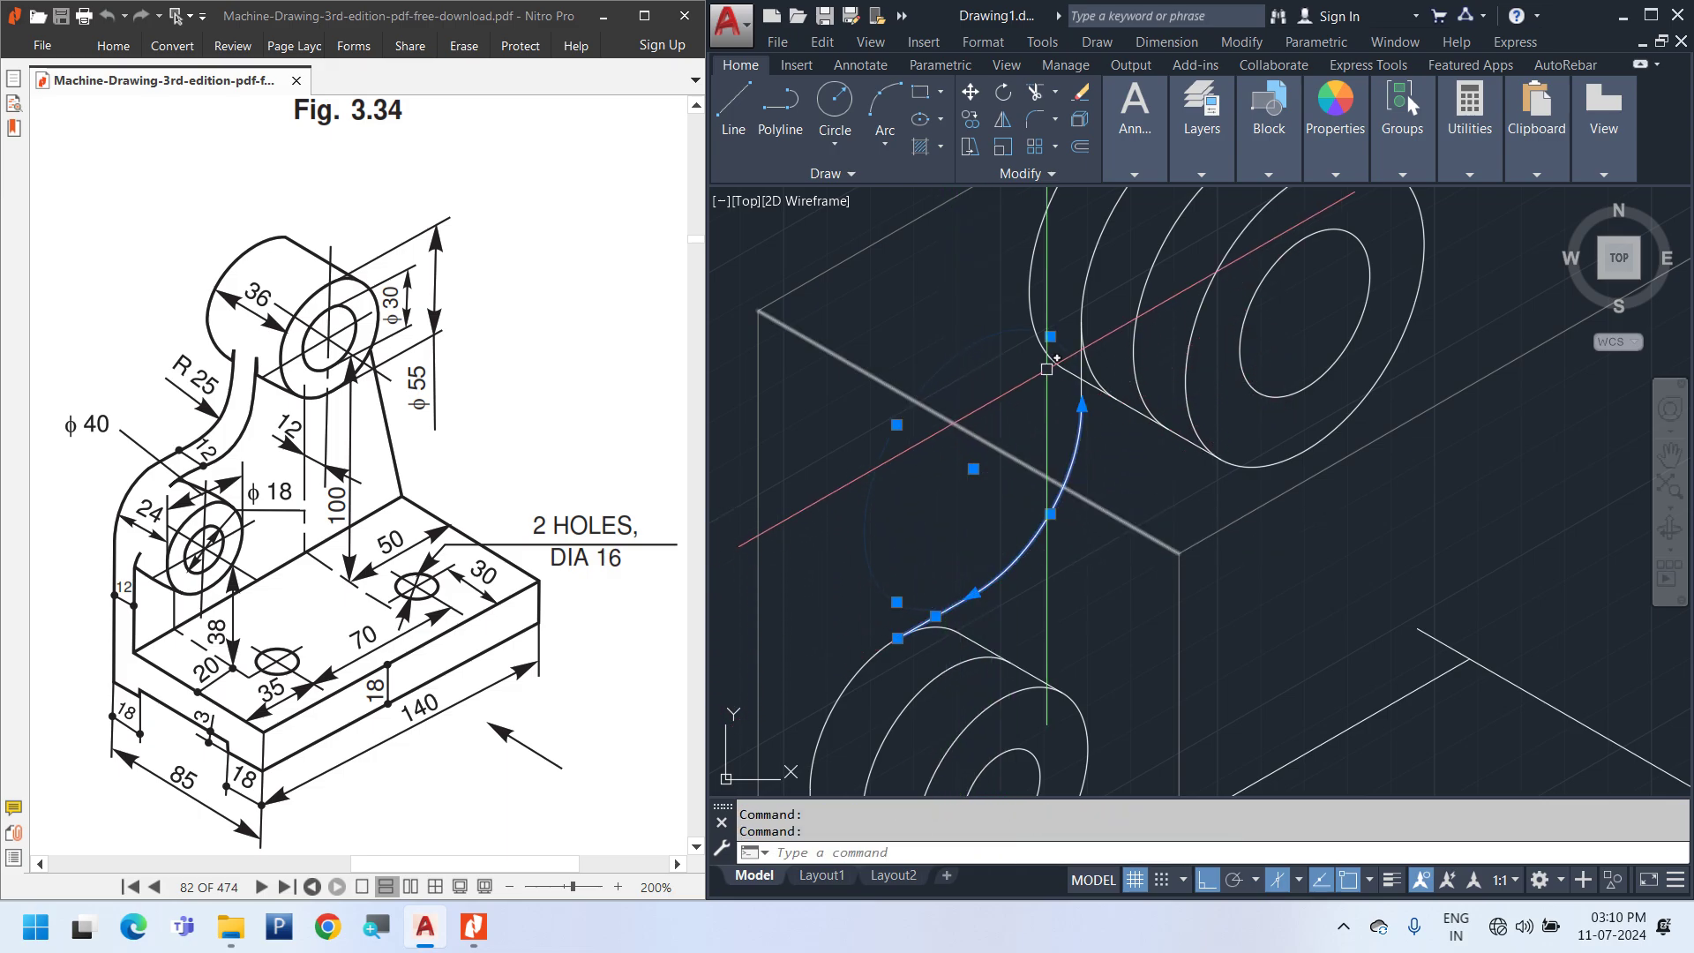
scroll(908, 424, down, 3)
right_click(944, 391)
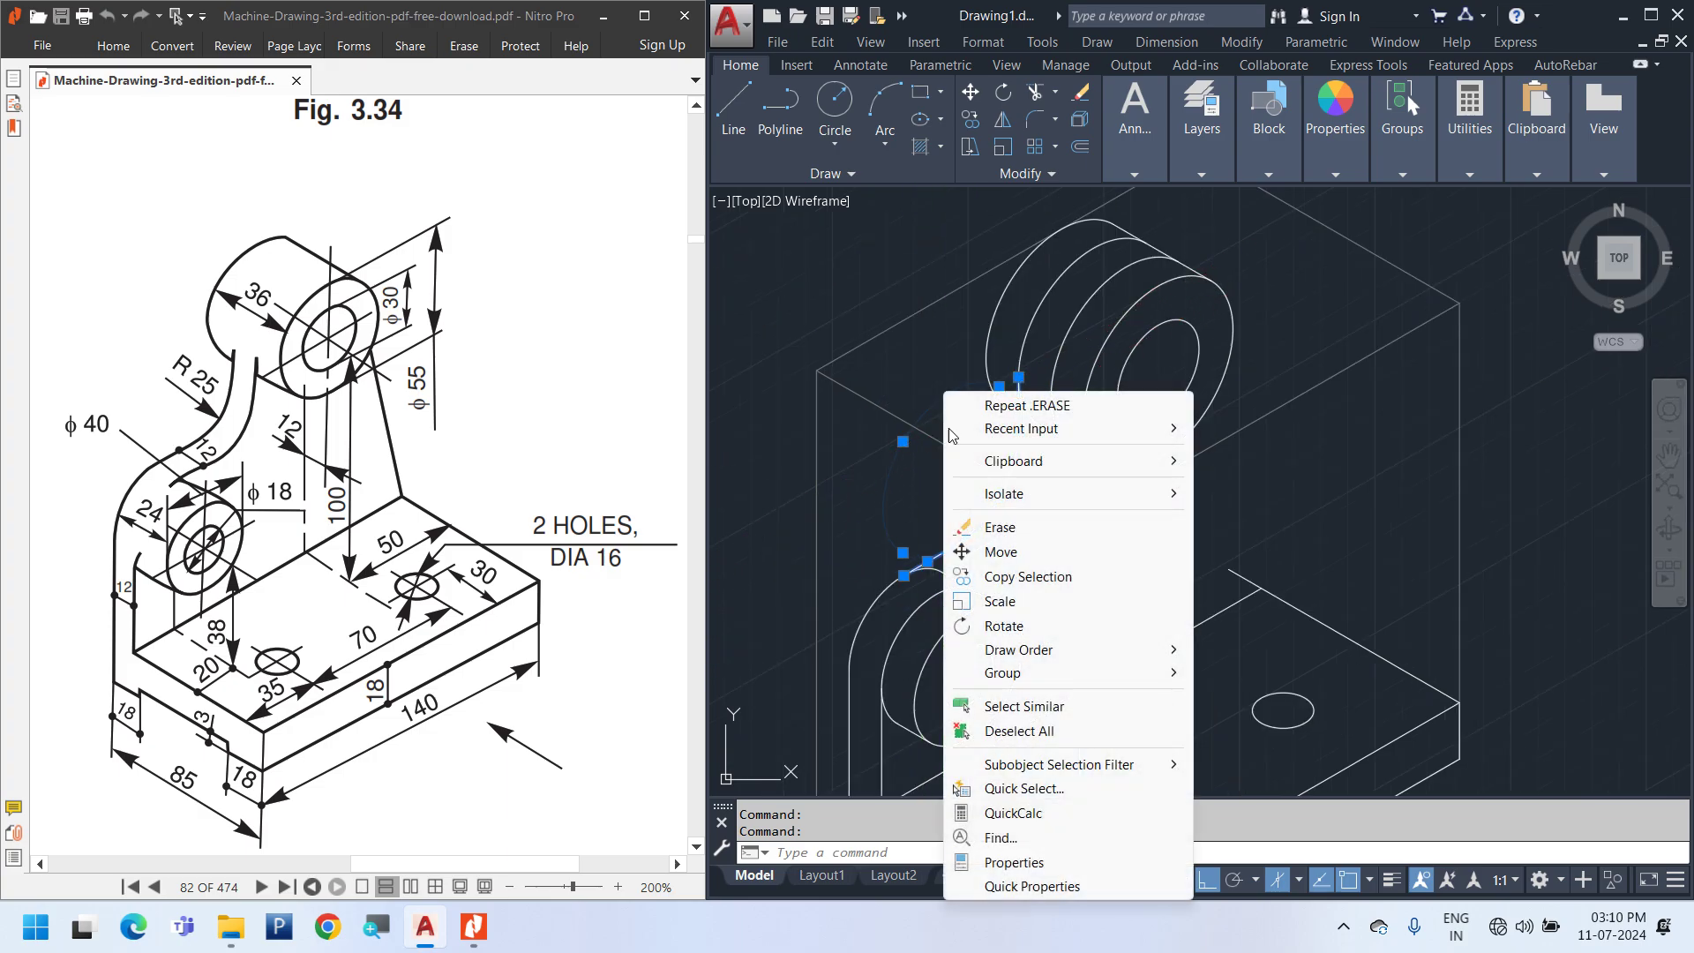
click(1009, 578)
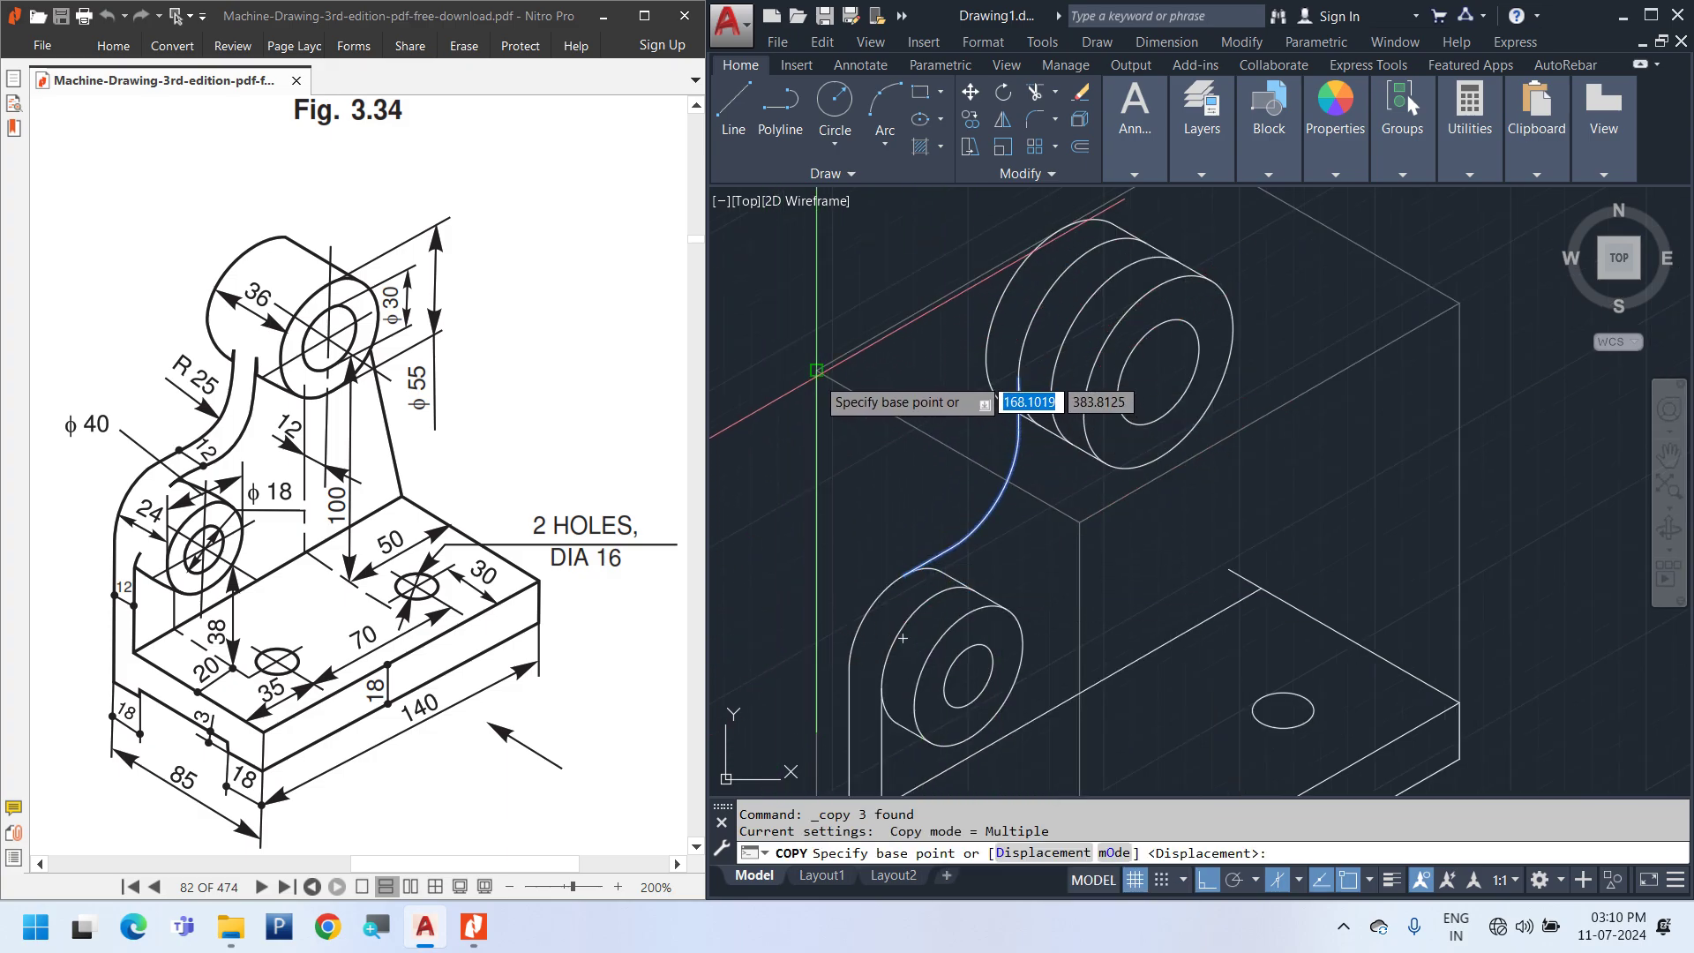
click(827, 358)
key(F5)
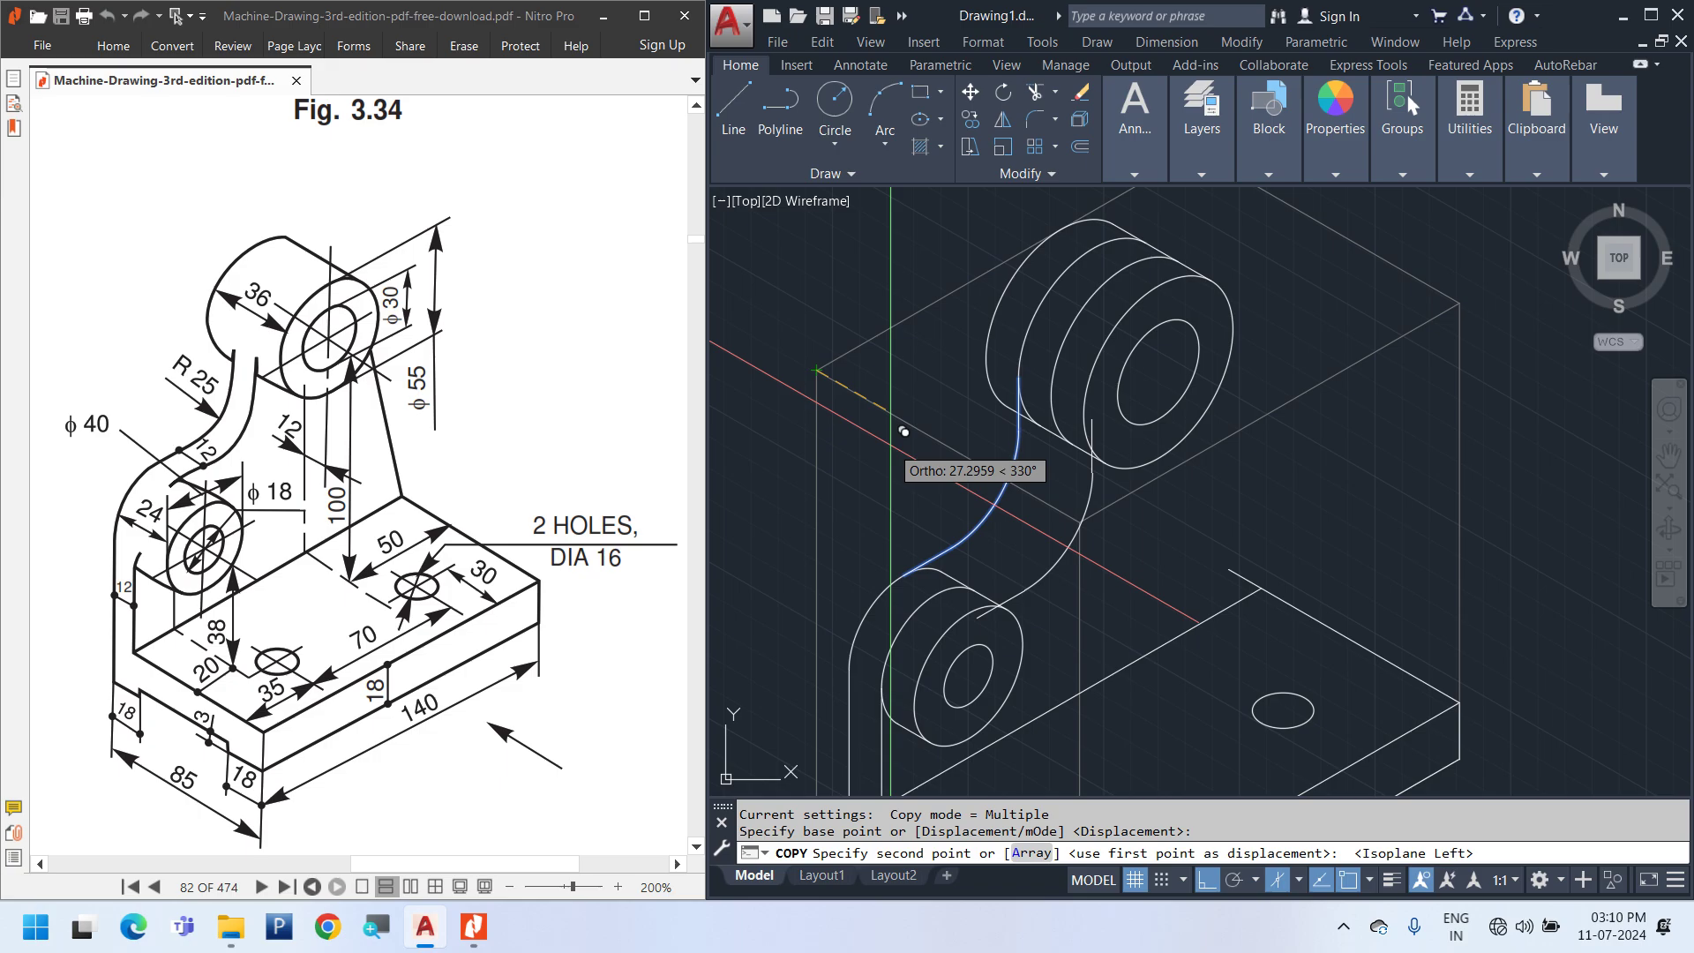
text(12)
key(Return)
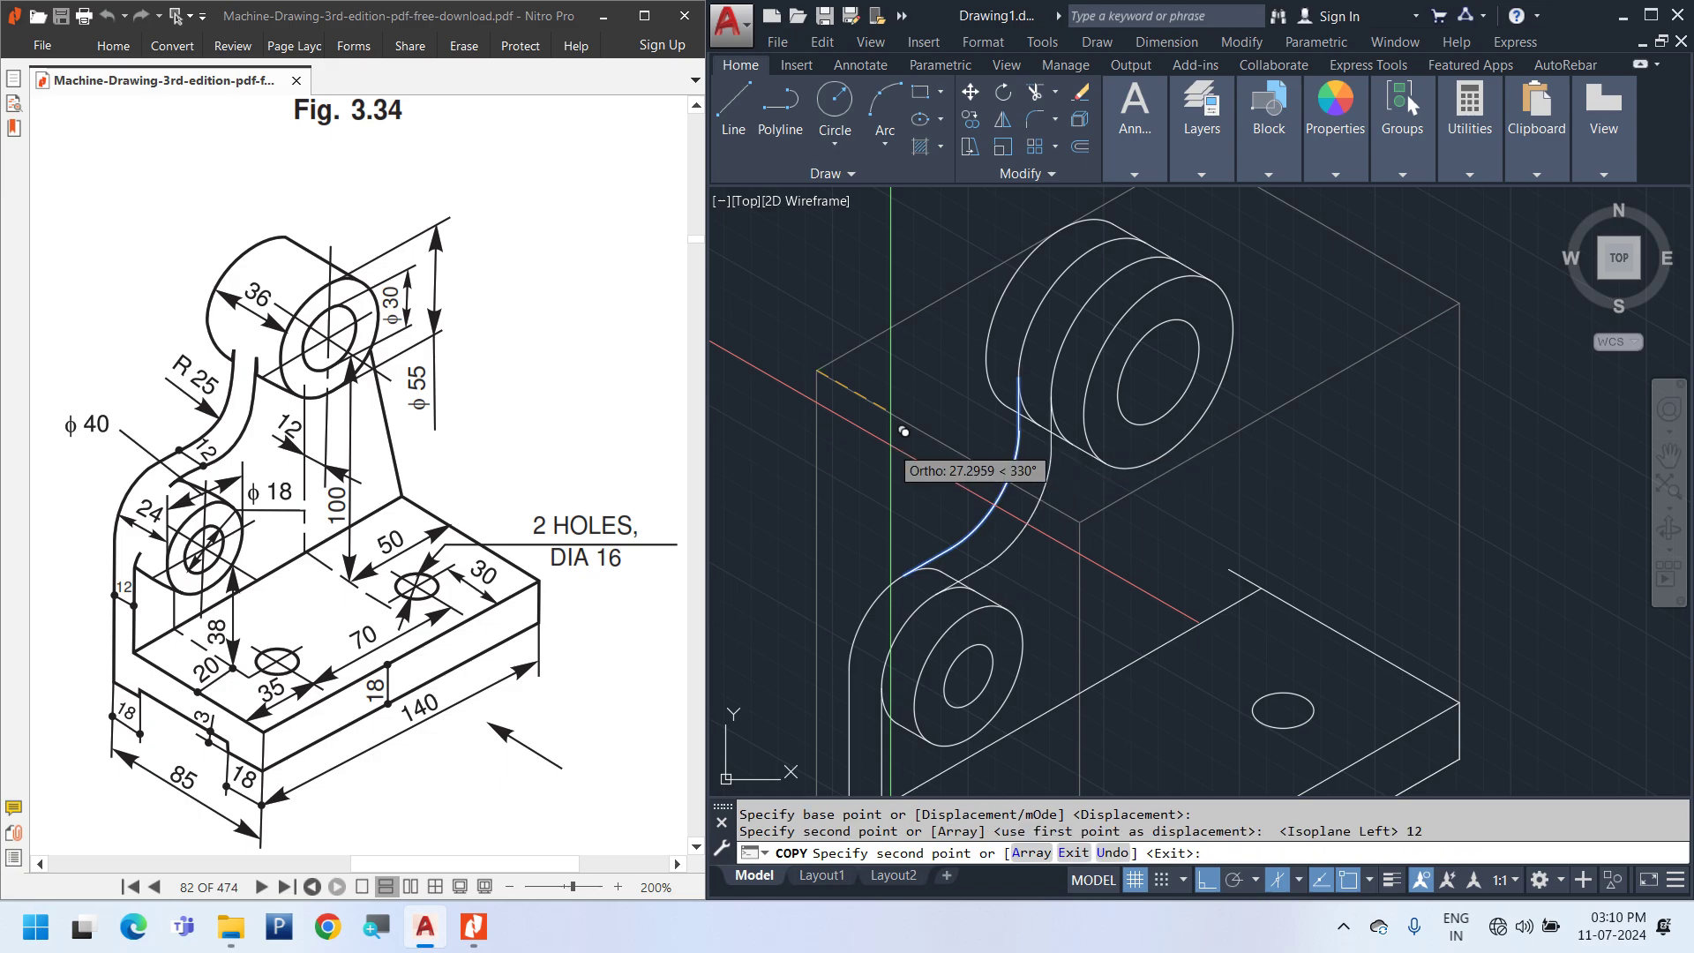
key(Escape)
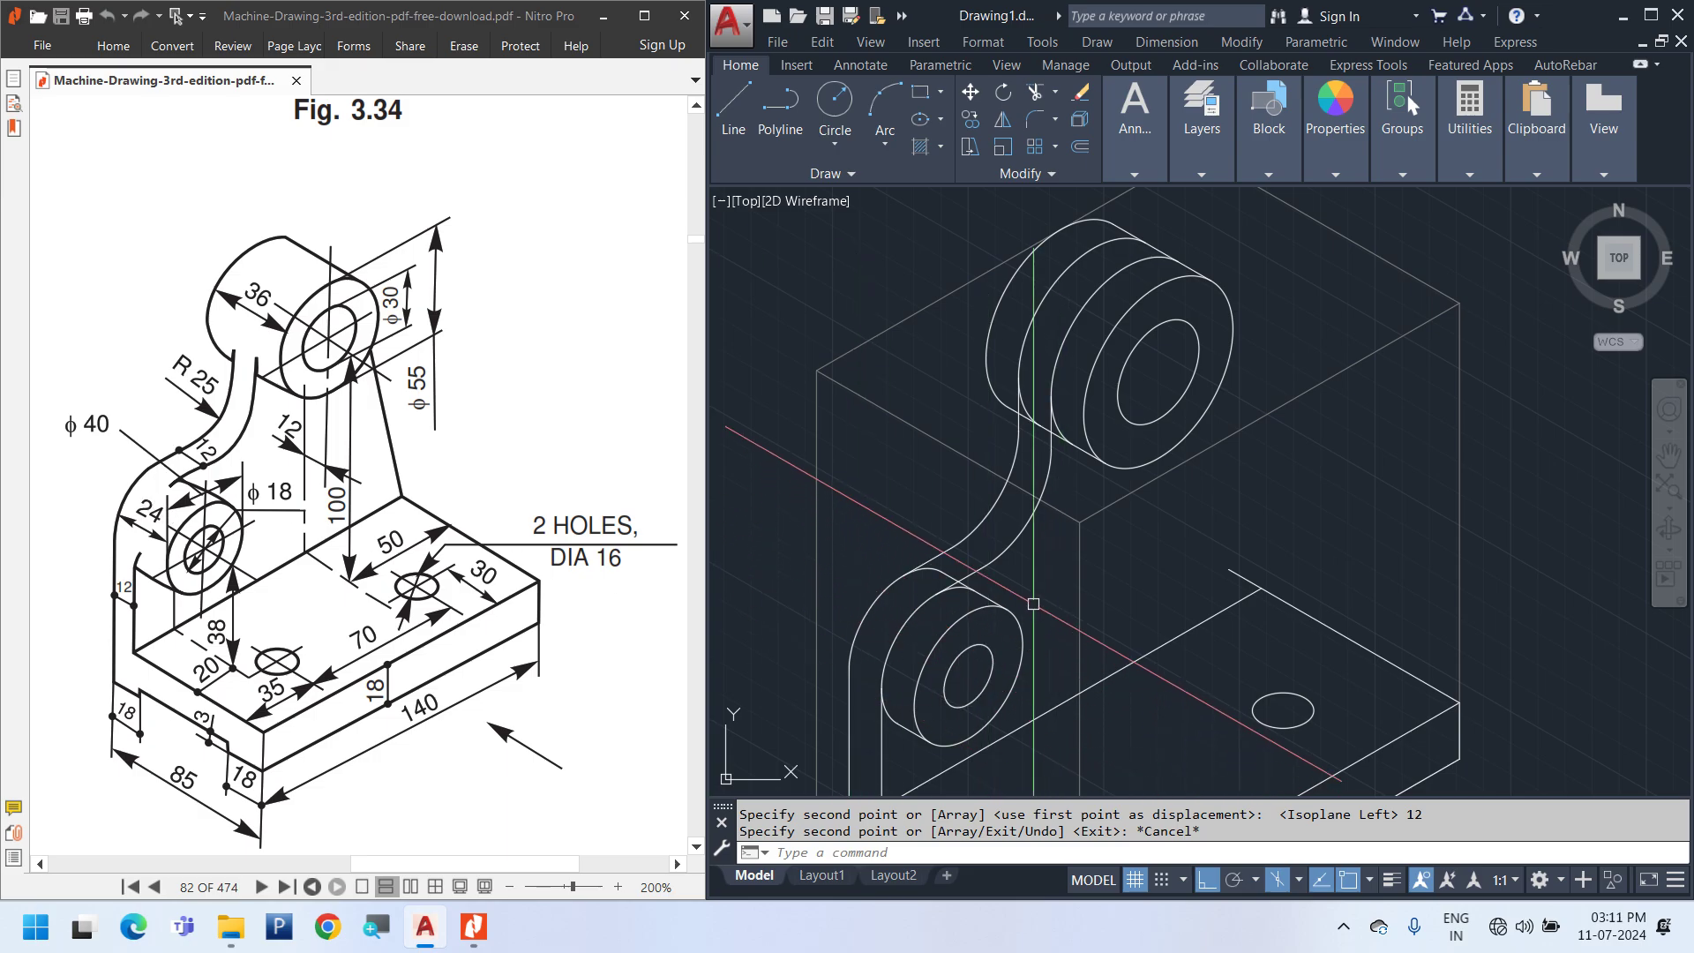
Trim the overhanging end of the base plate's upper edge beyond its rear corner
scroll(1028, 601, up, 2)
scroll(967, 472, down, 2)
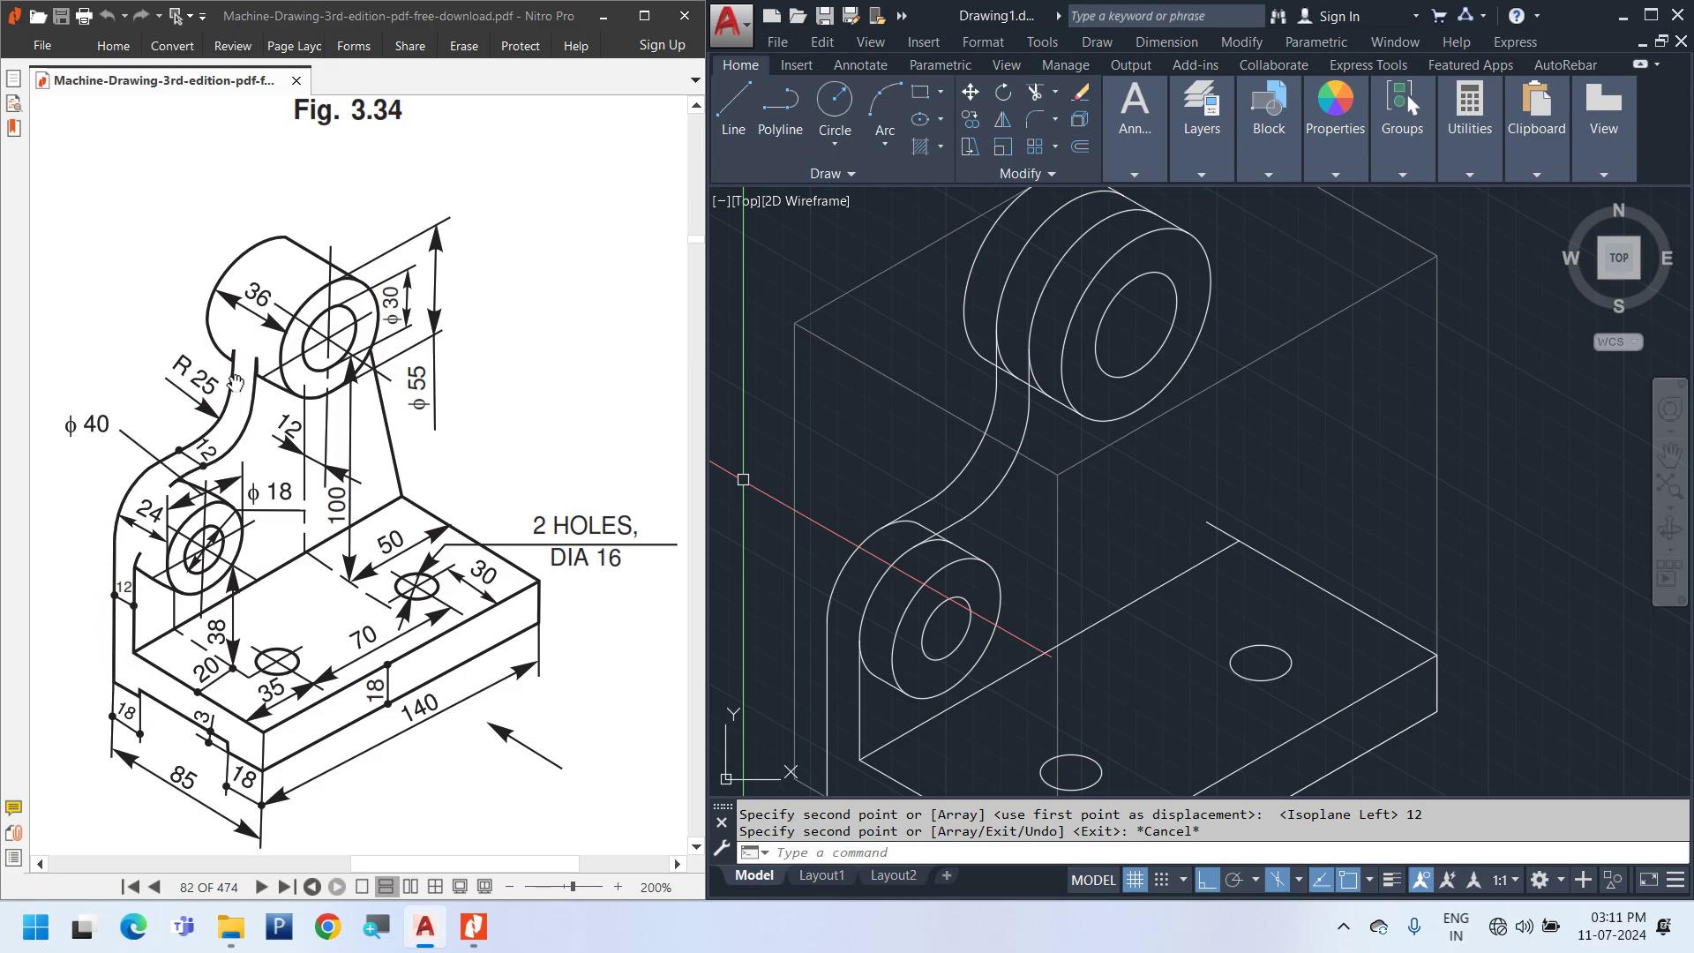
click(403, 498)
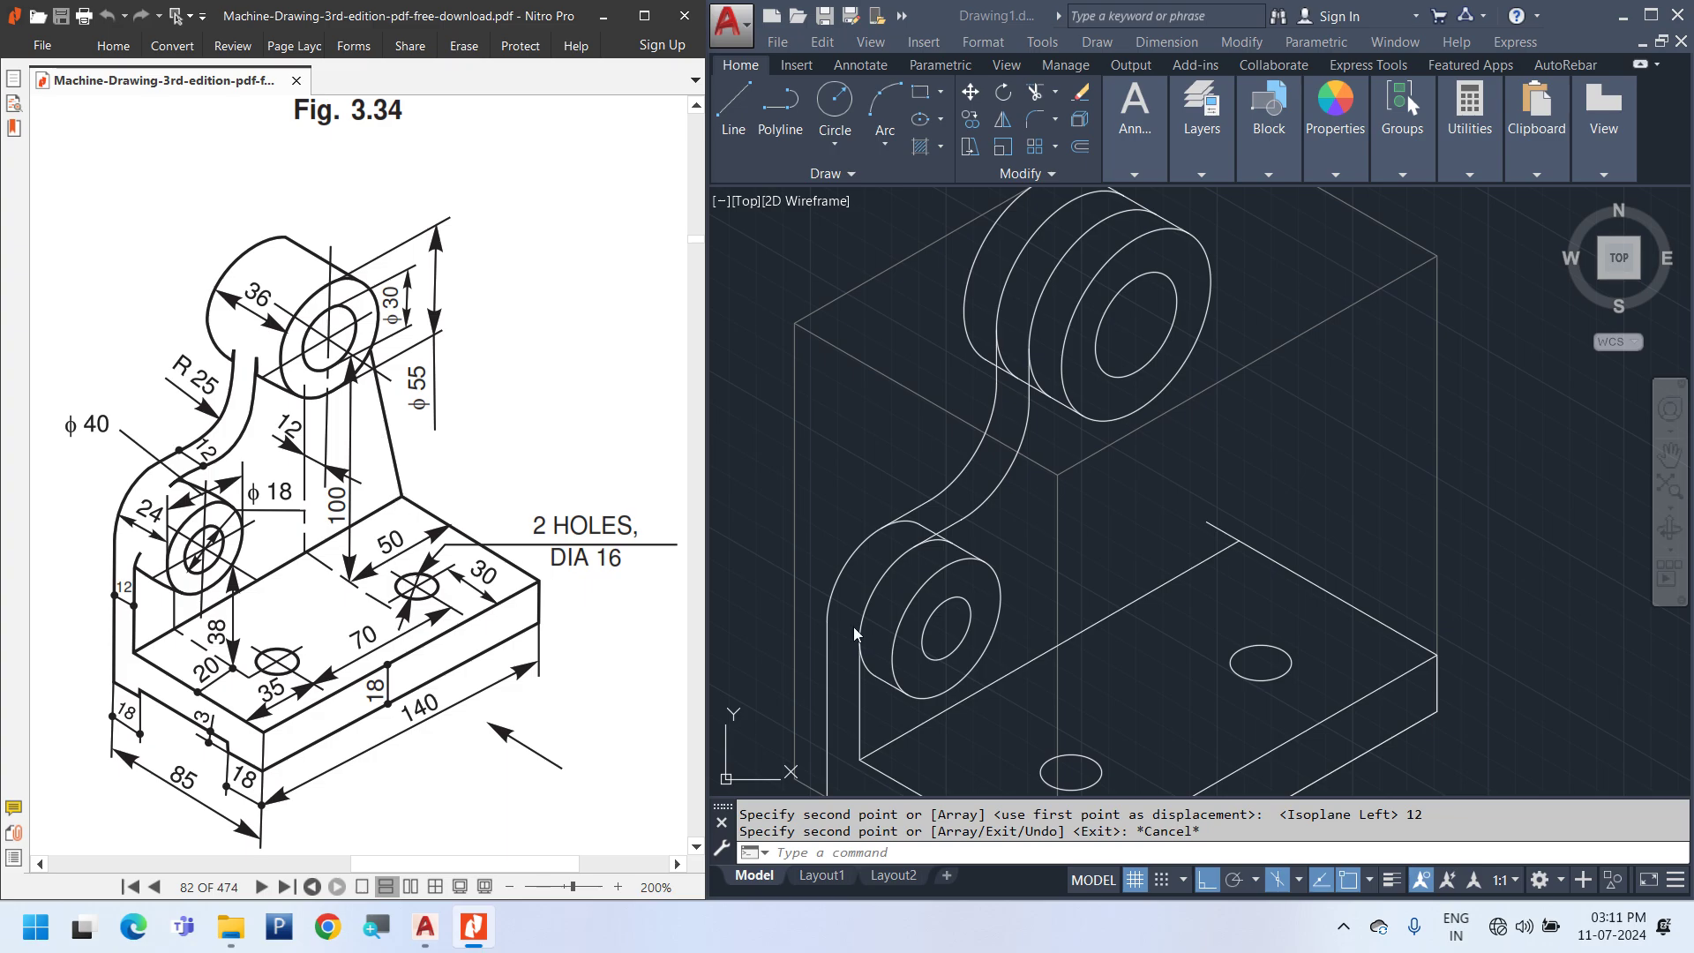
click(1147, 669)
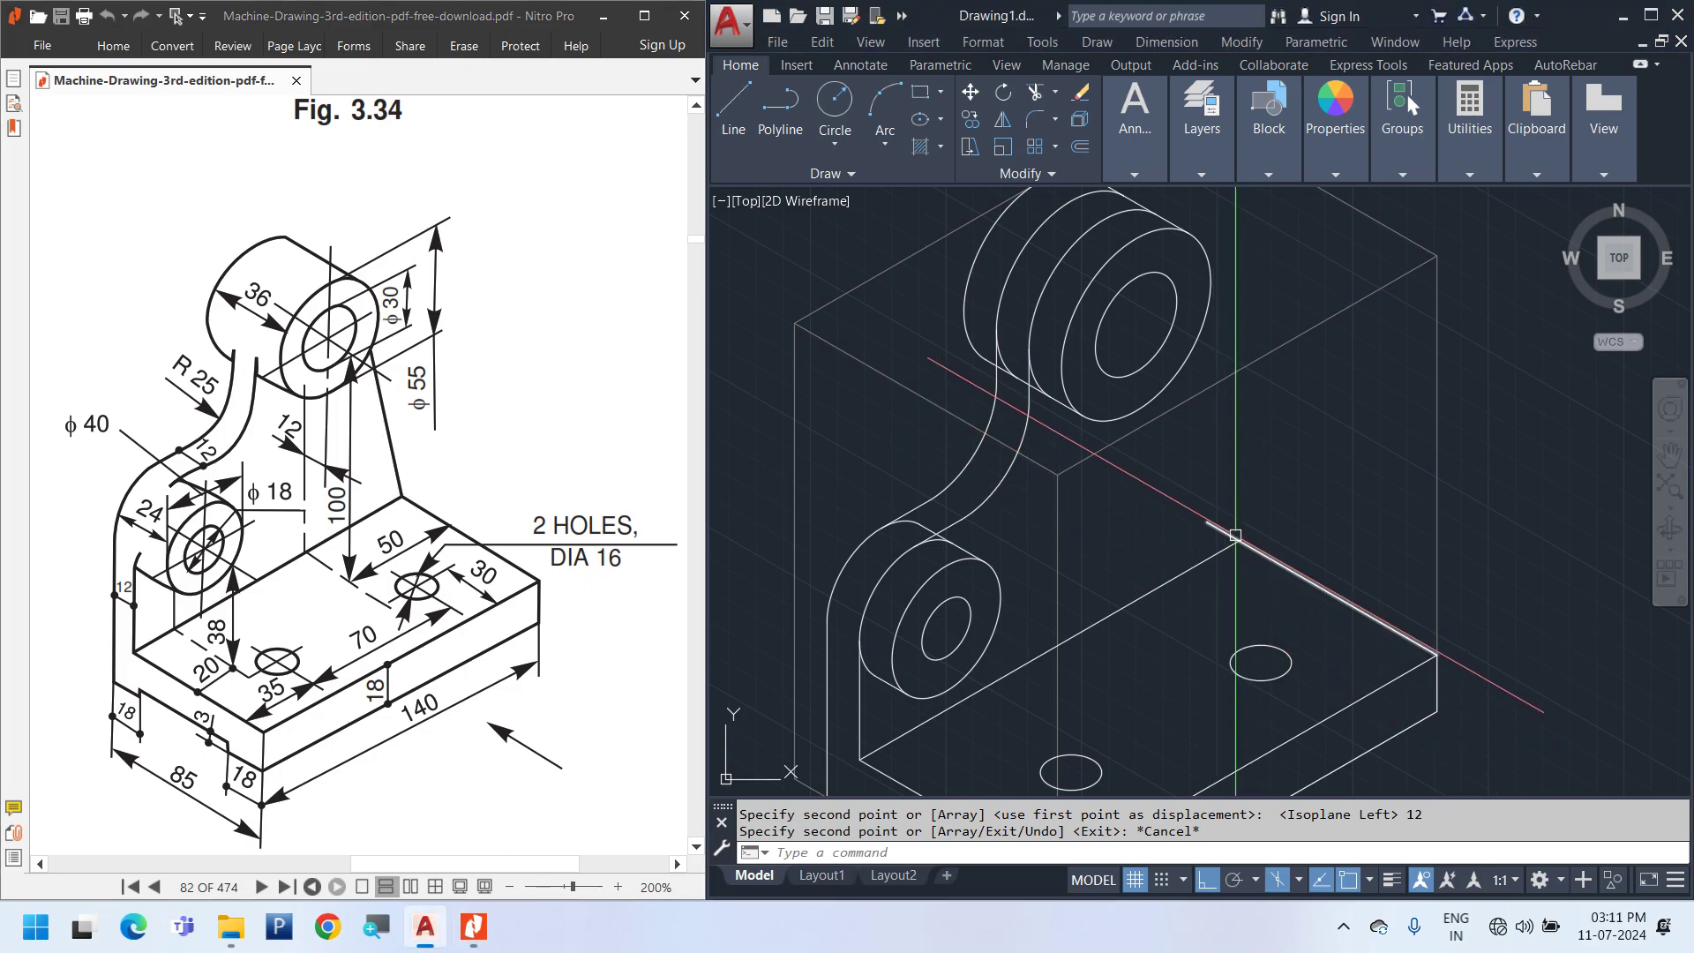
text(tr)
key(space)
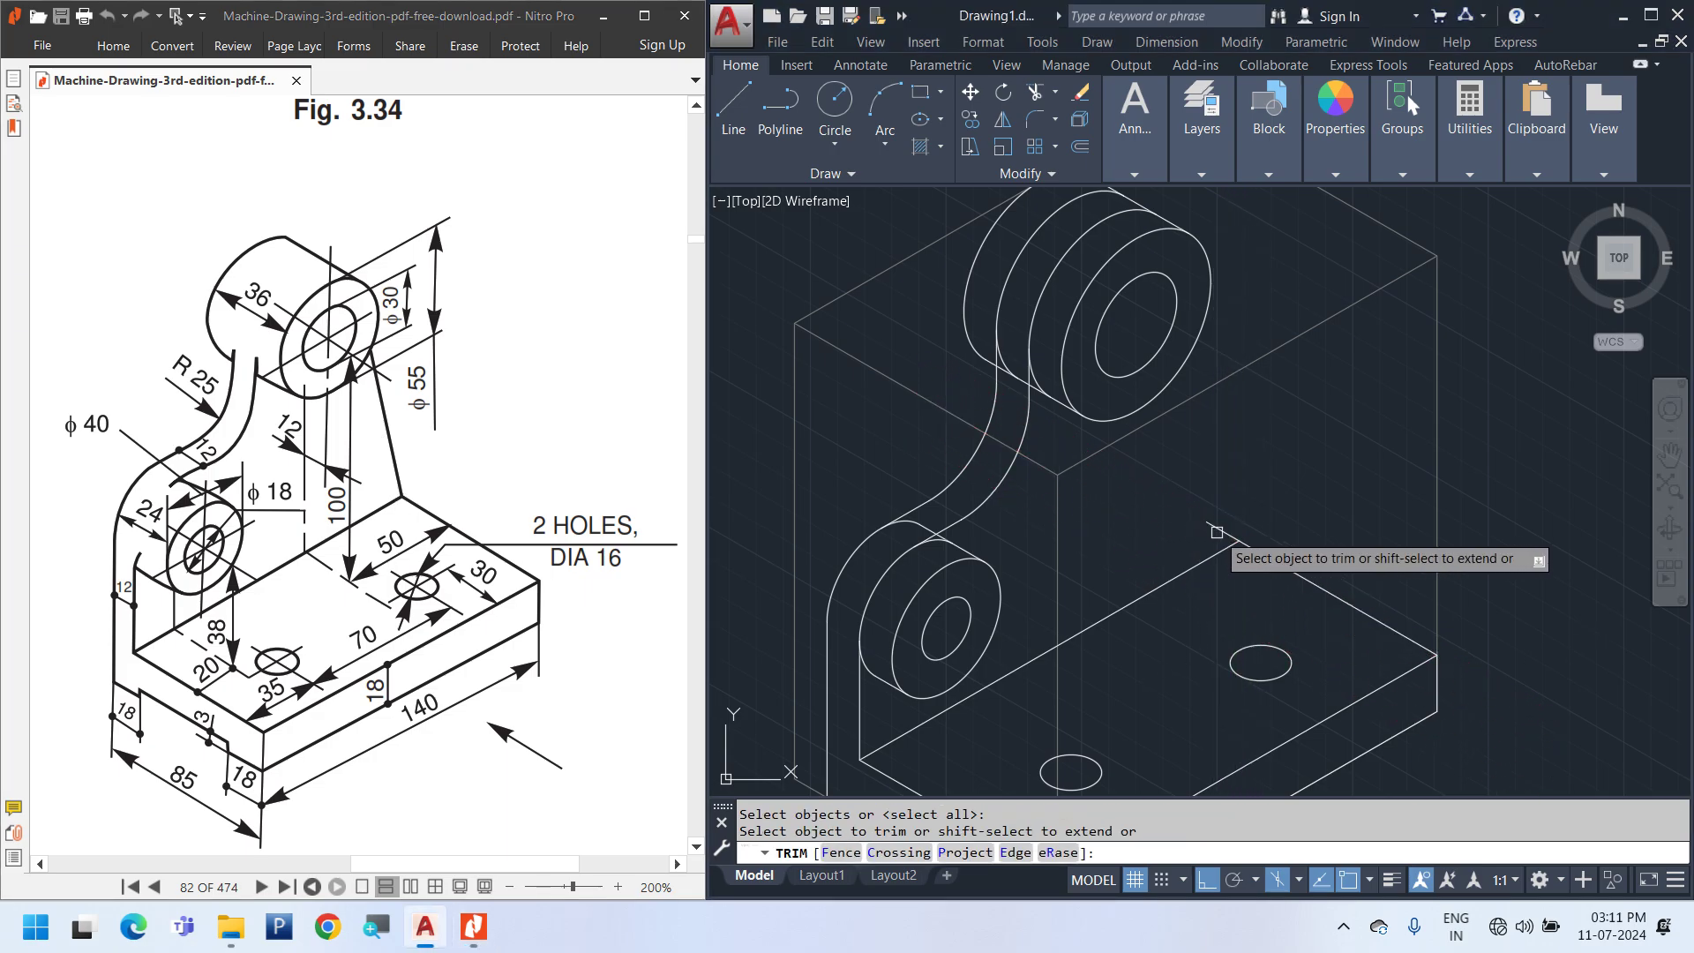
middle_drag(1189, 648, 1194, 713)
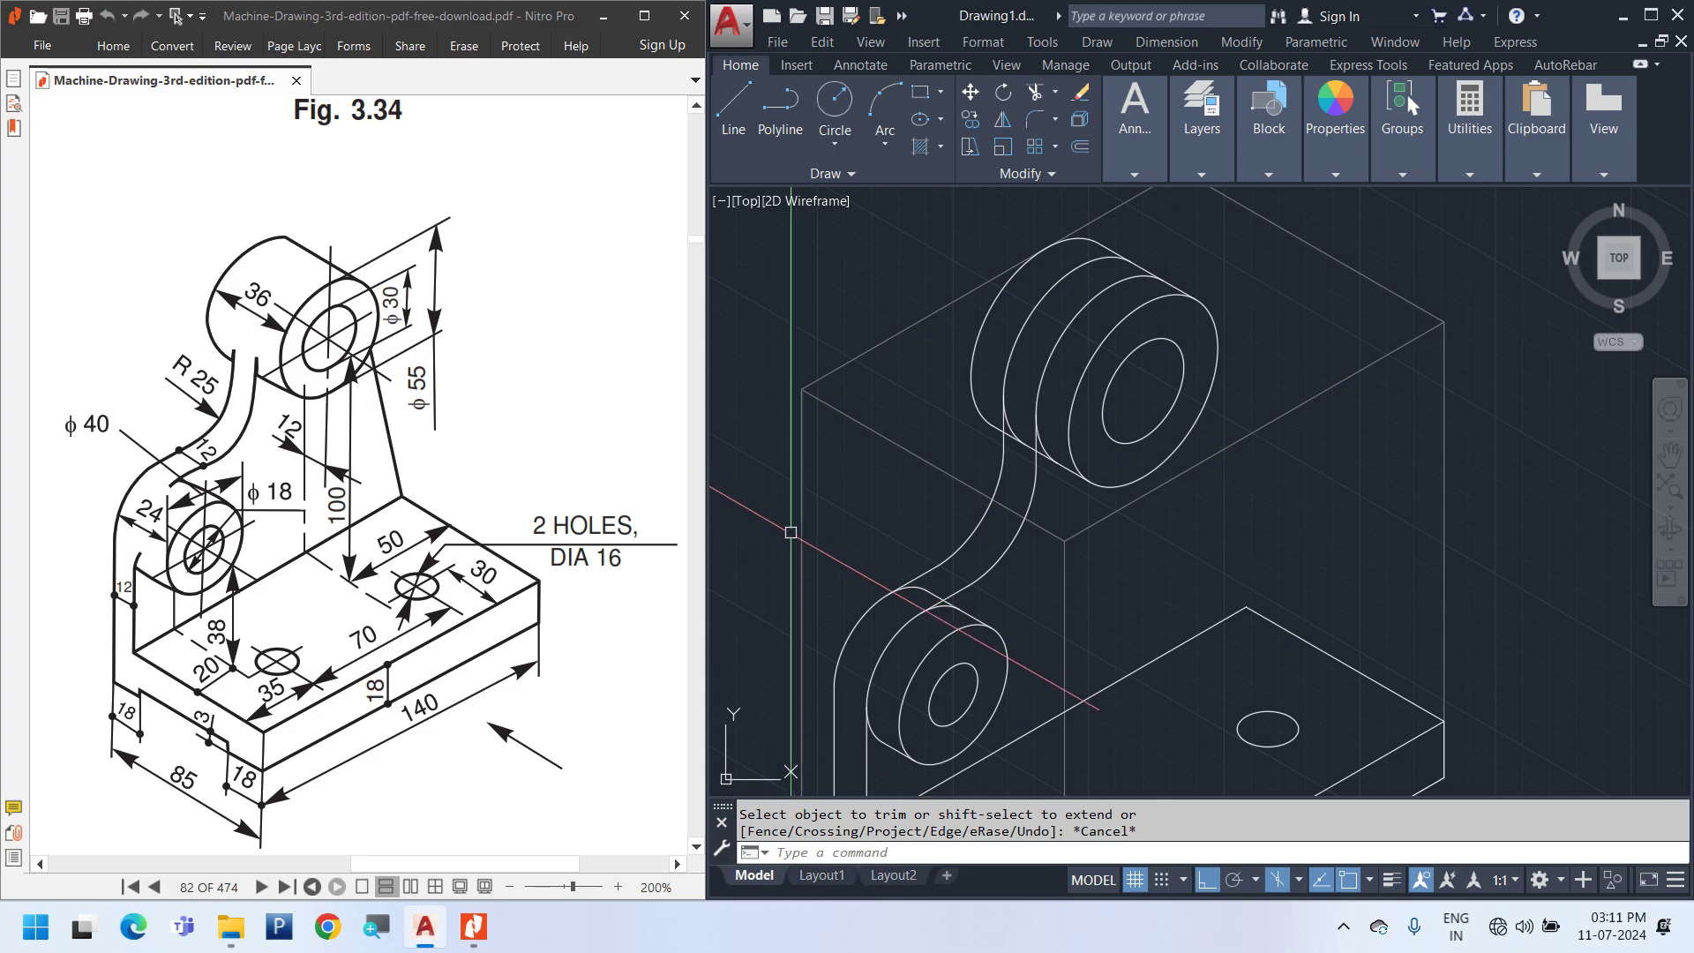
middle_drag(882, 750, 874, 570)
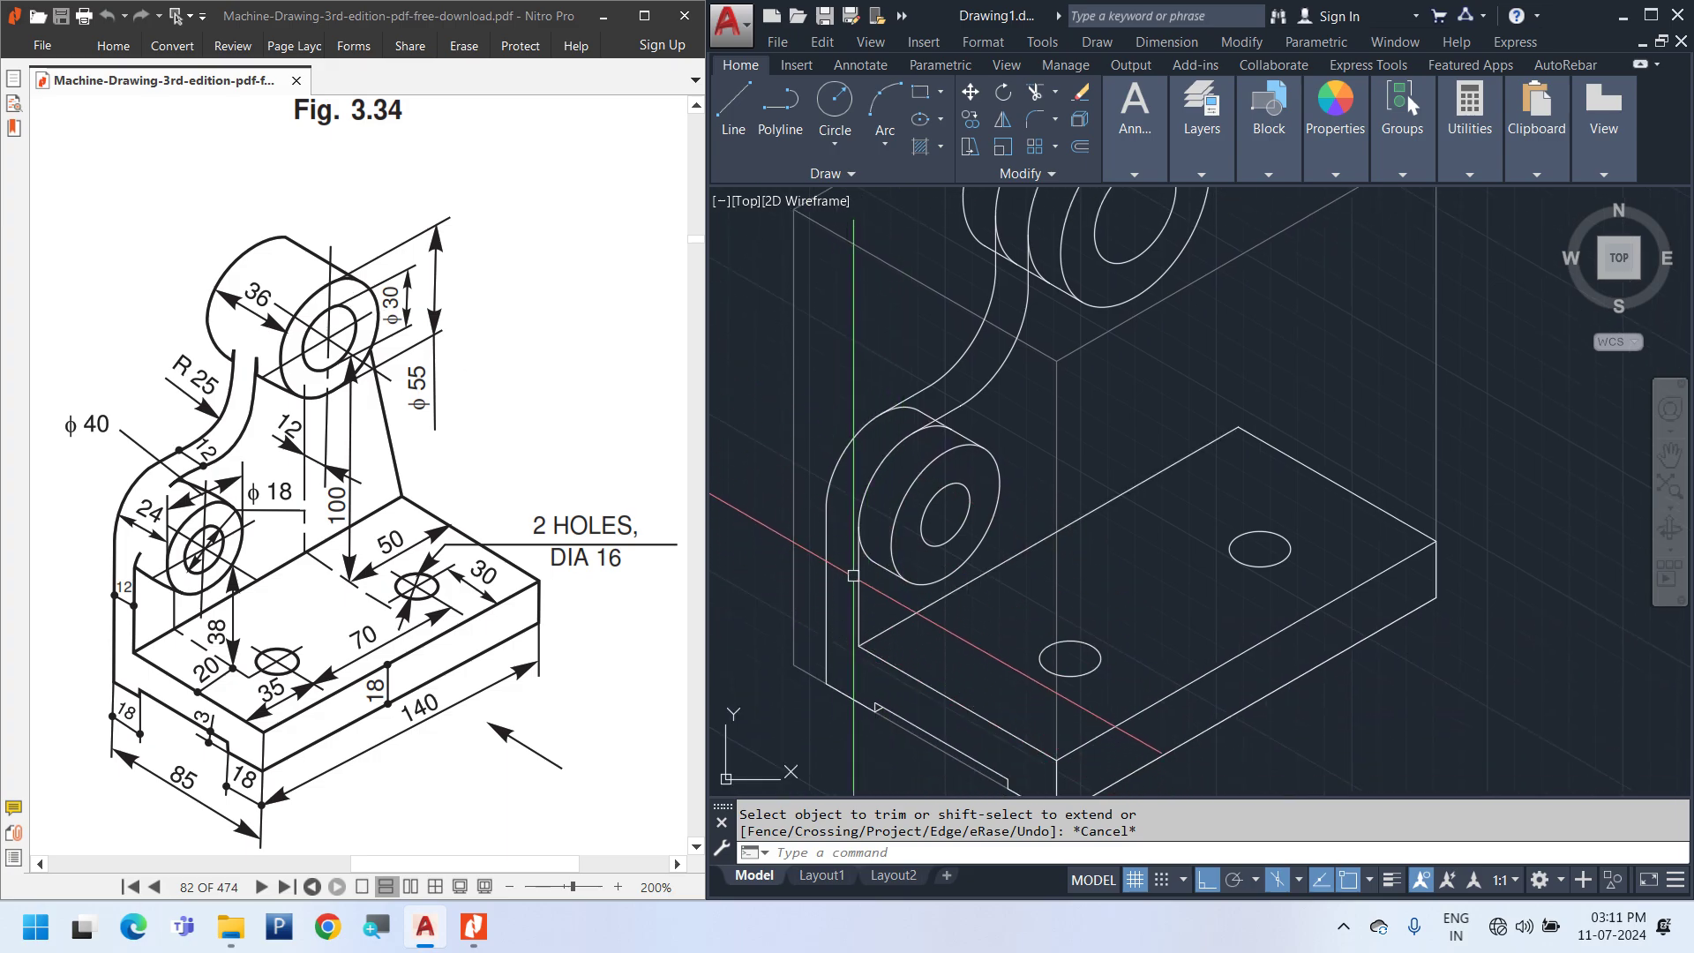
middle_drag(873, 491, 865, 606)
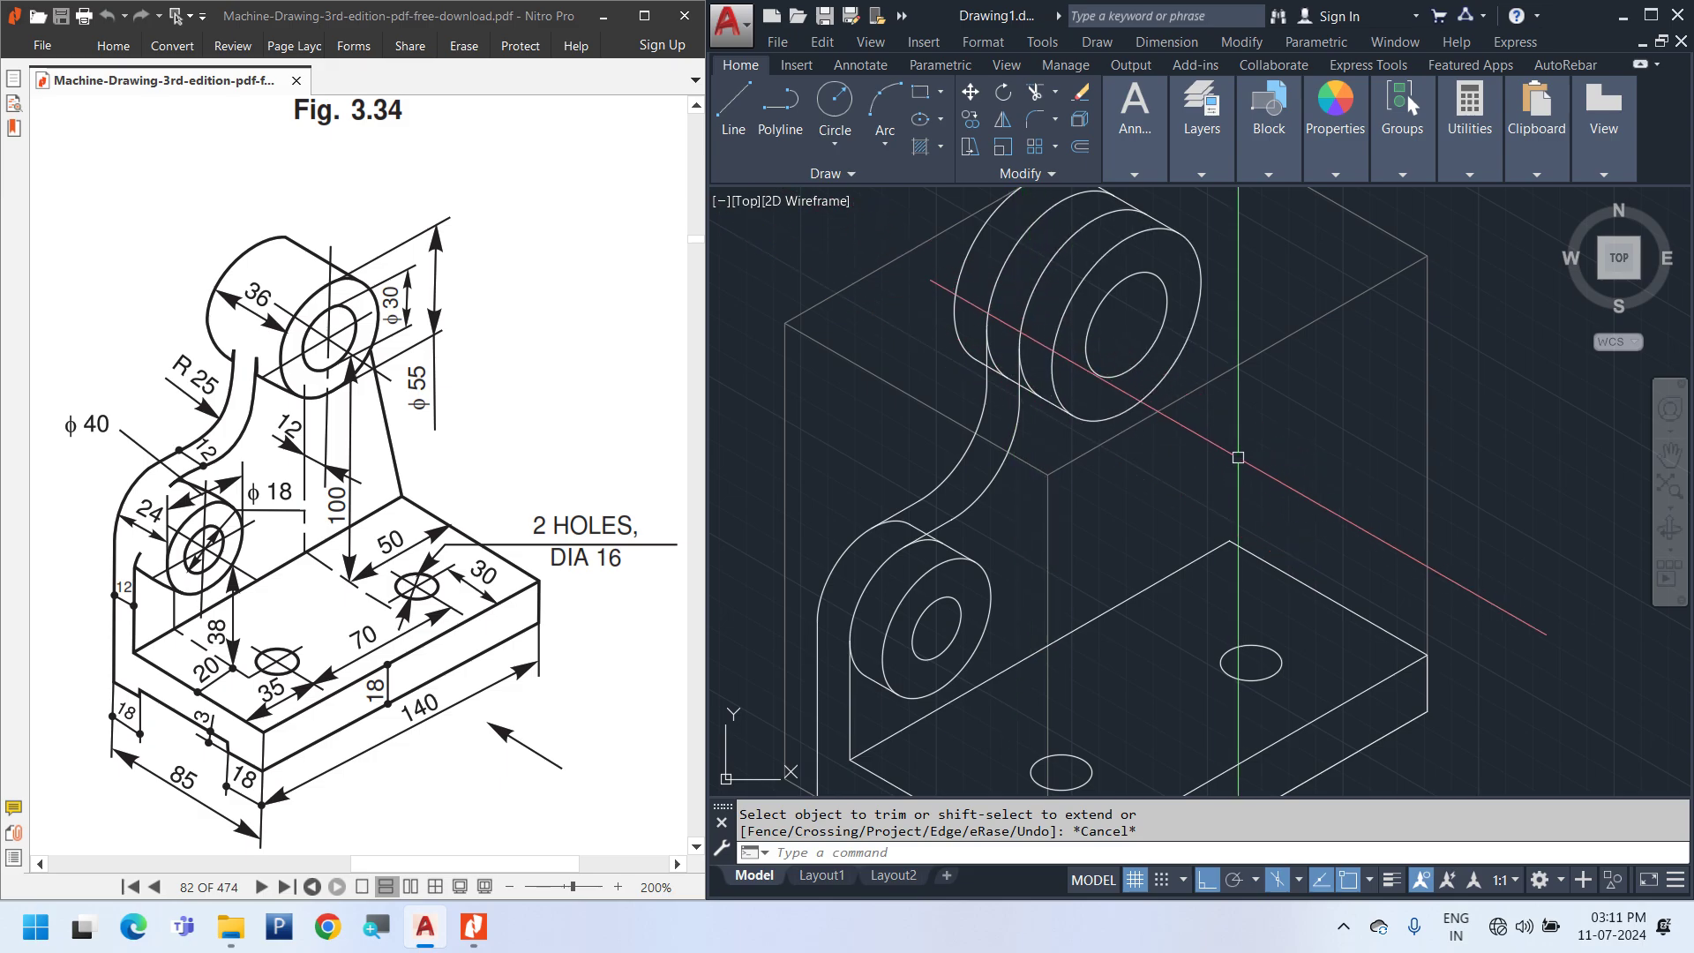
text(L)
key(Return)
middle_drag(1226, 542, 1229, 645)
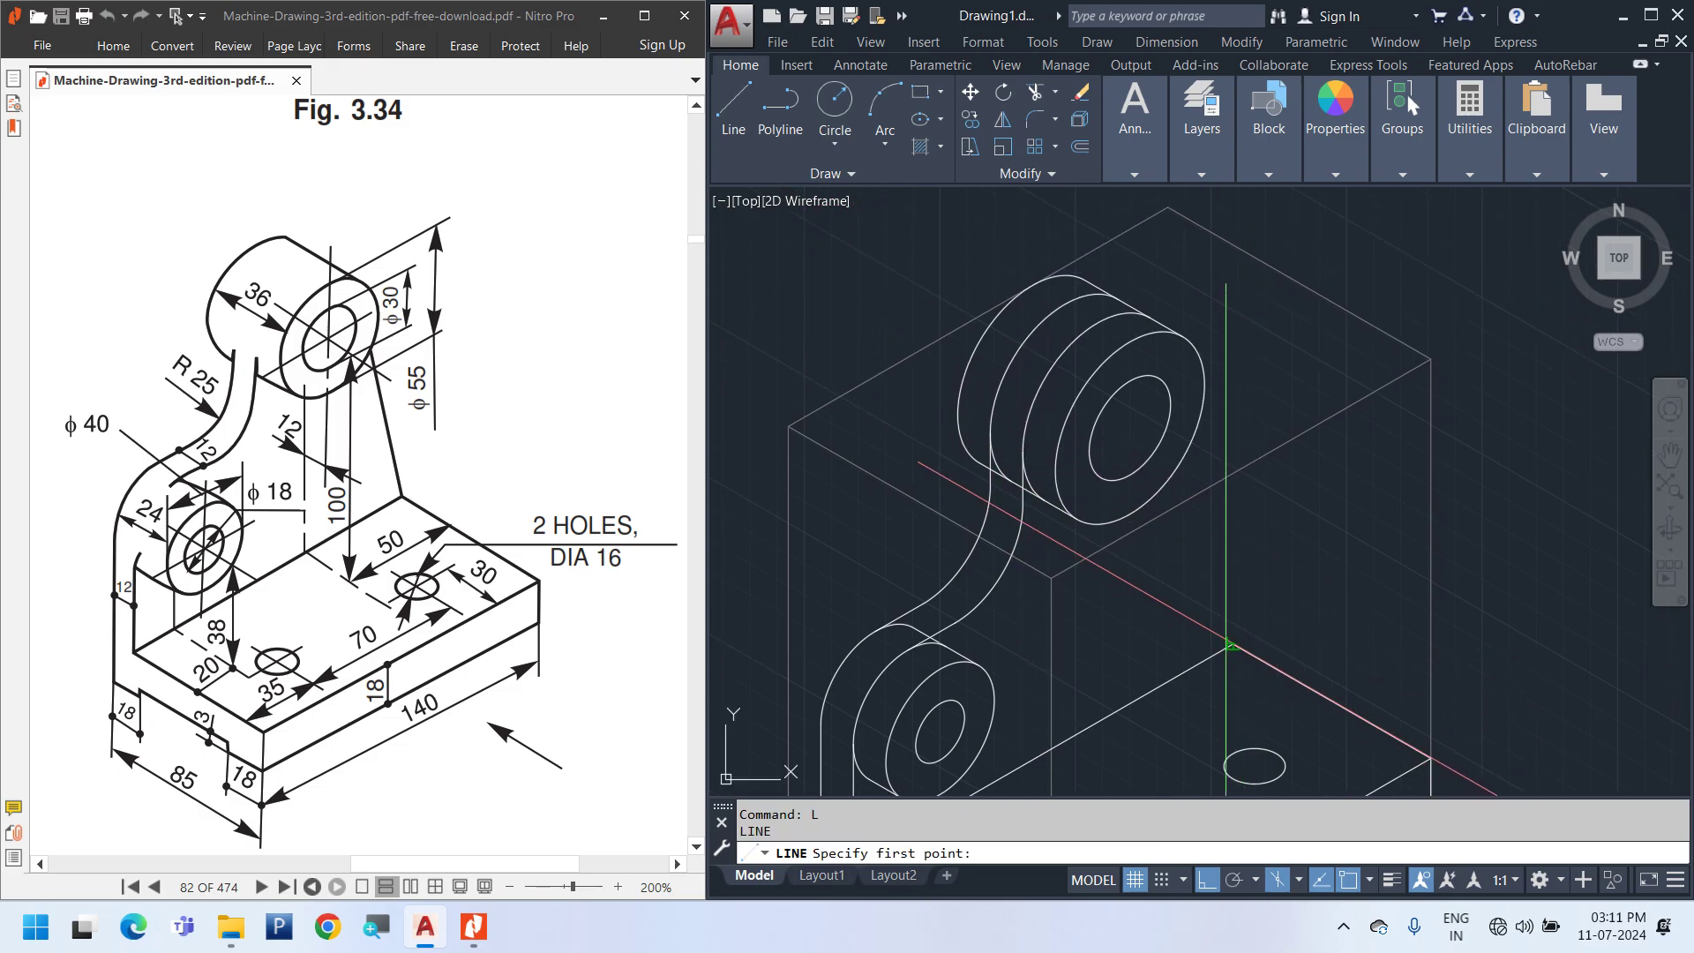
click(1230, 644)
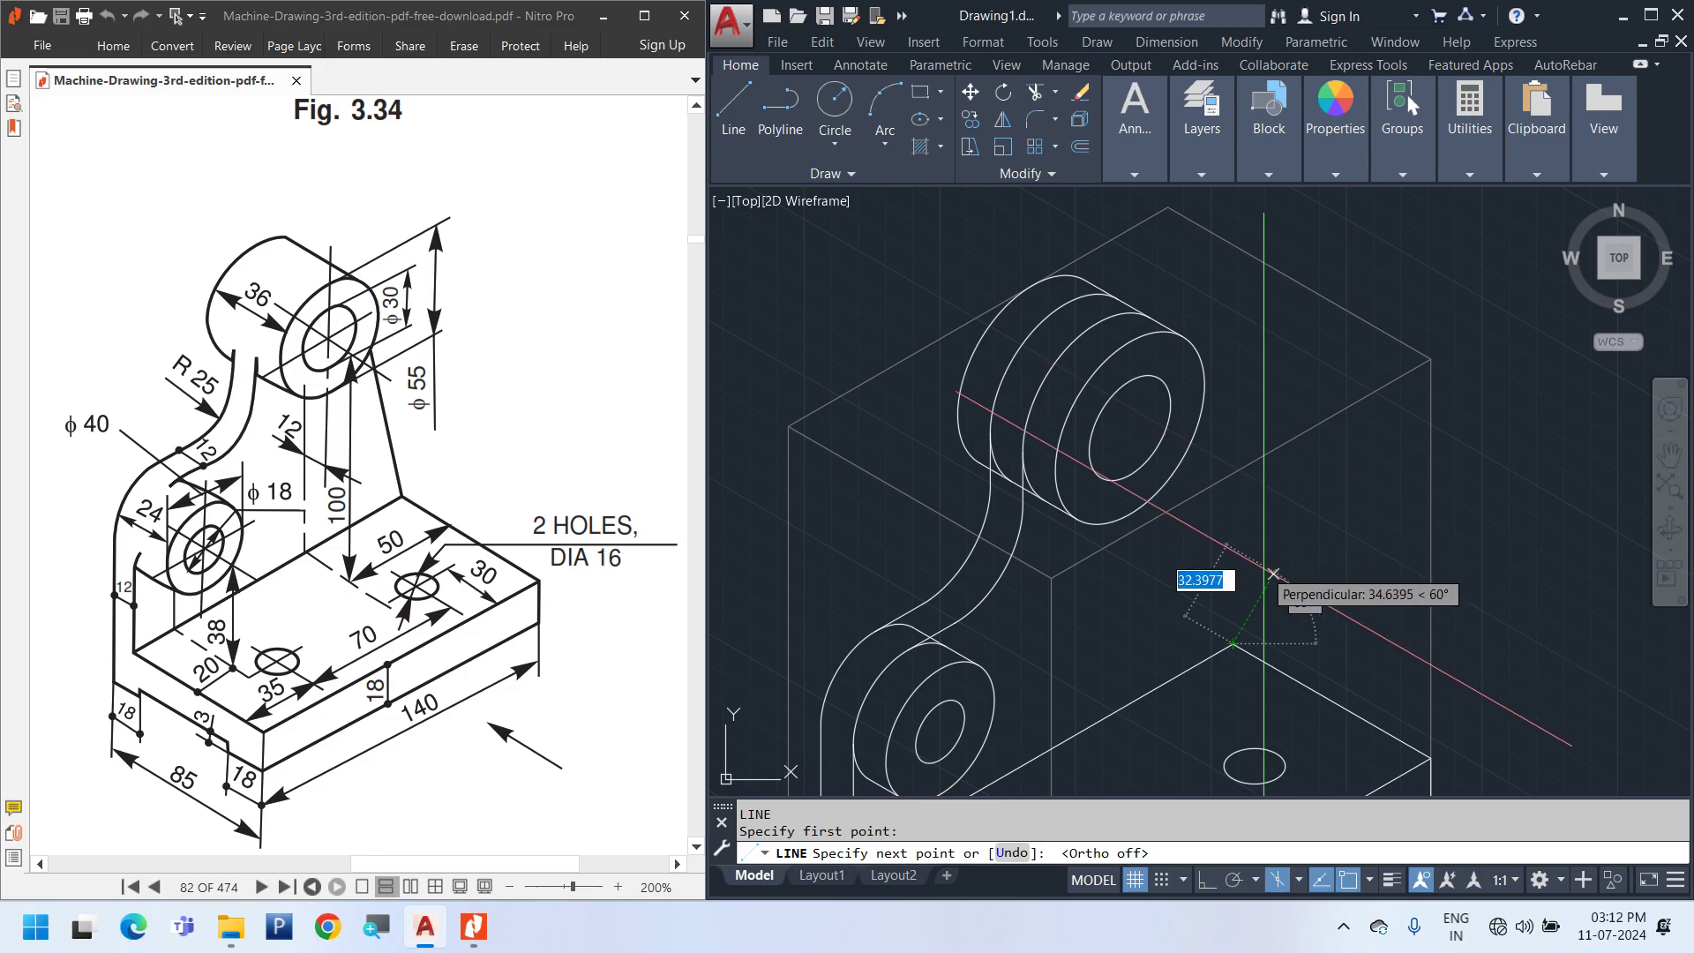
key(F8)
scroll(1242, 468, up, 4)
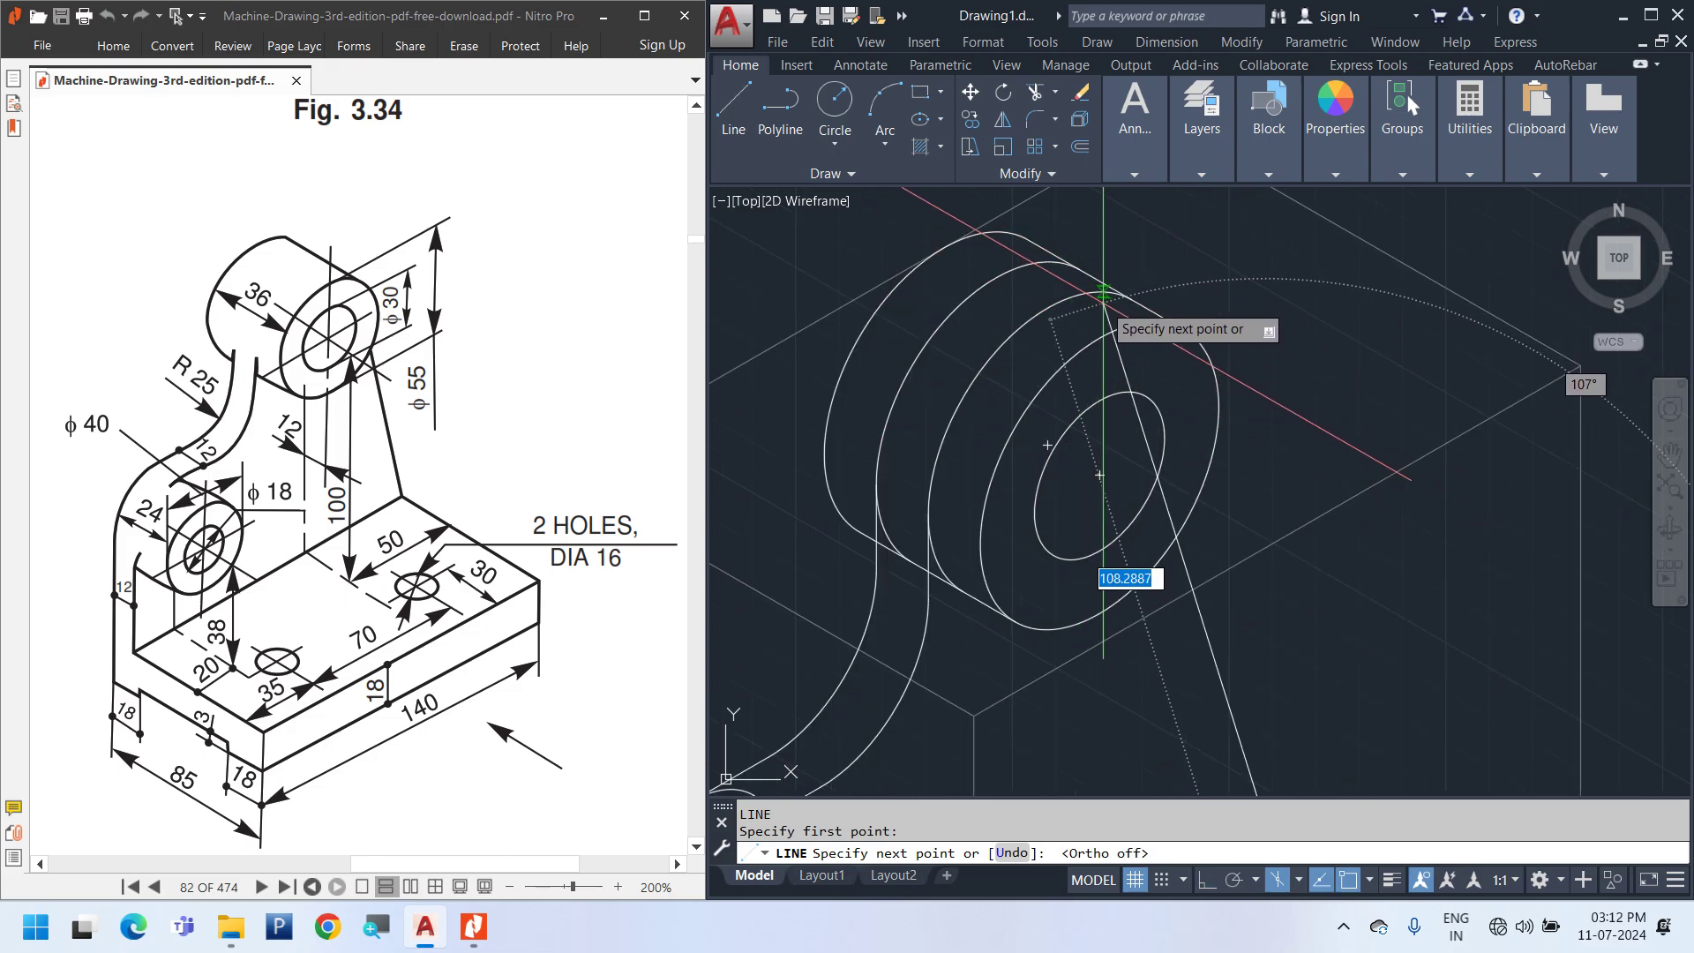
key(Escape)
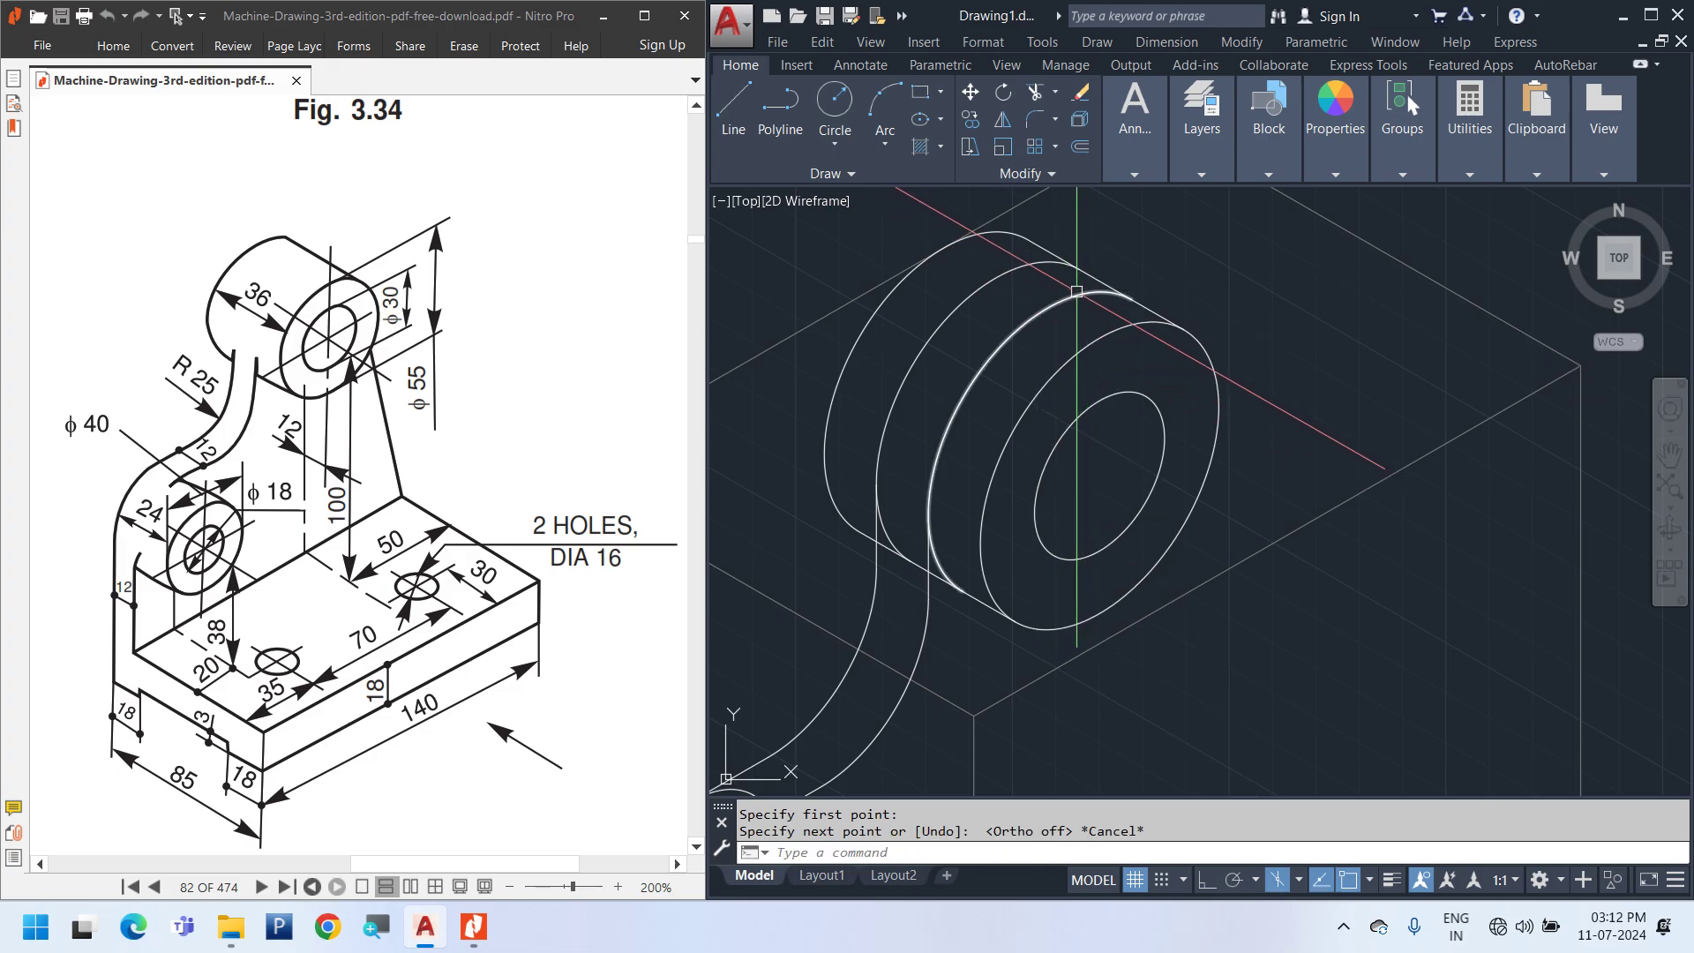
Replace the upper boss's partial third arc with a full copy of its outer front isocircle, placed 12 mm along the 150° direction
click(1076, 291)
key(Delete)
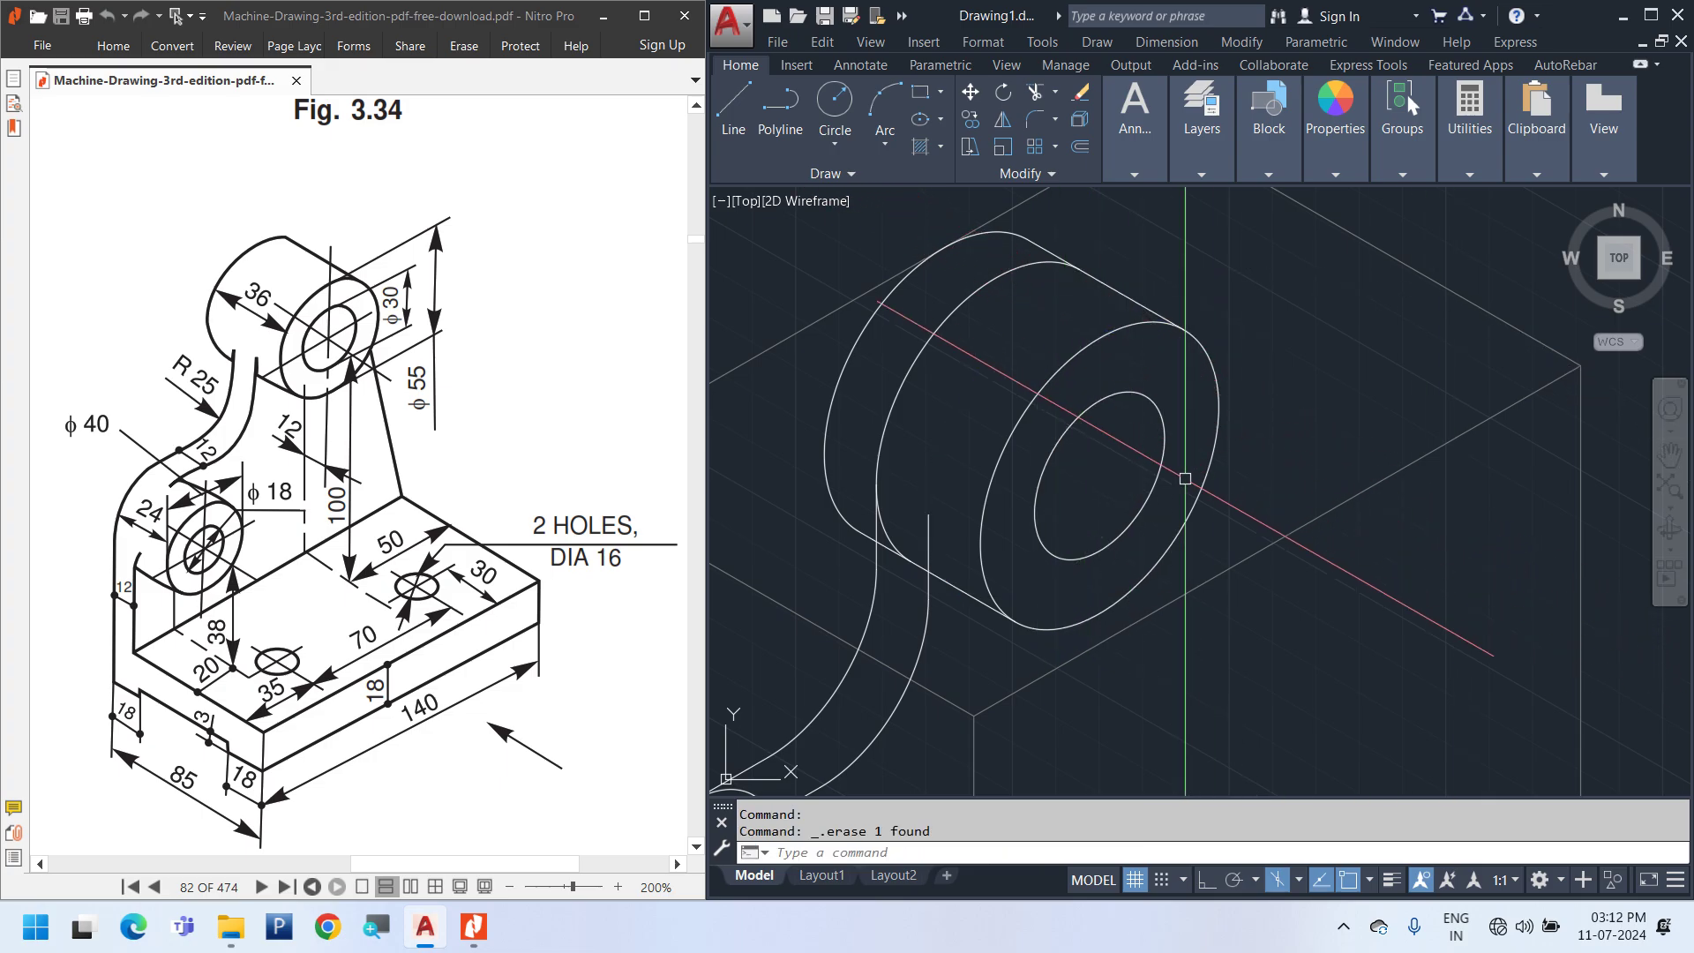
click(1050, 372)
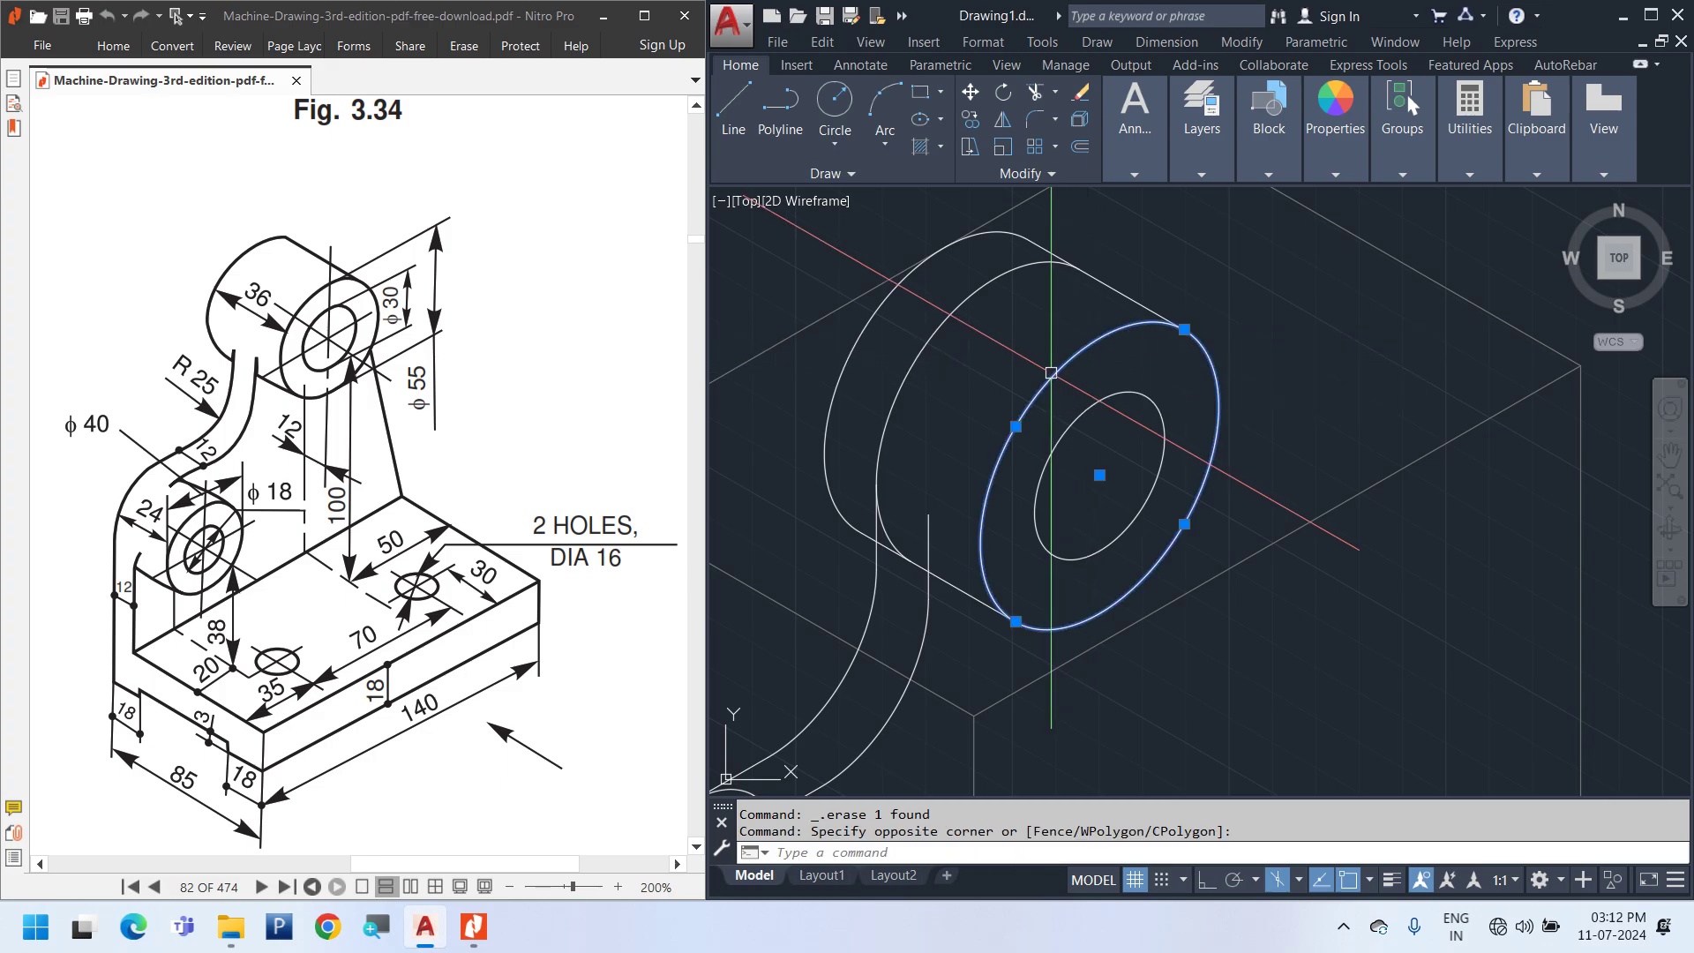
right_click(1382, 336)
click(1424, 420)
click(1454, 692)
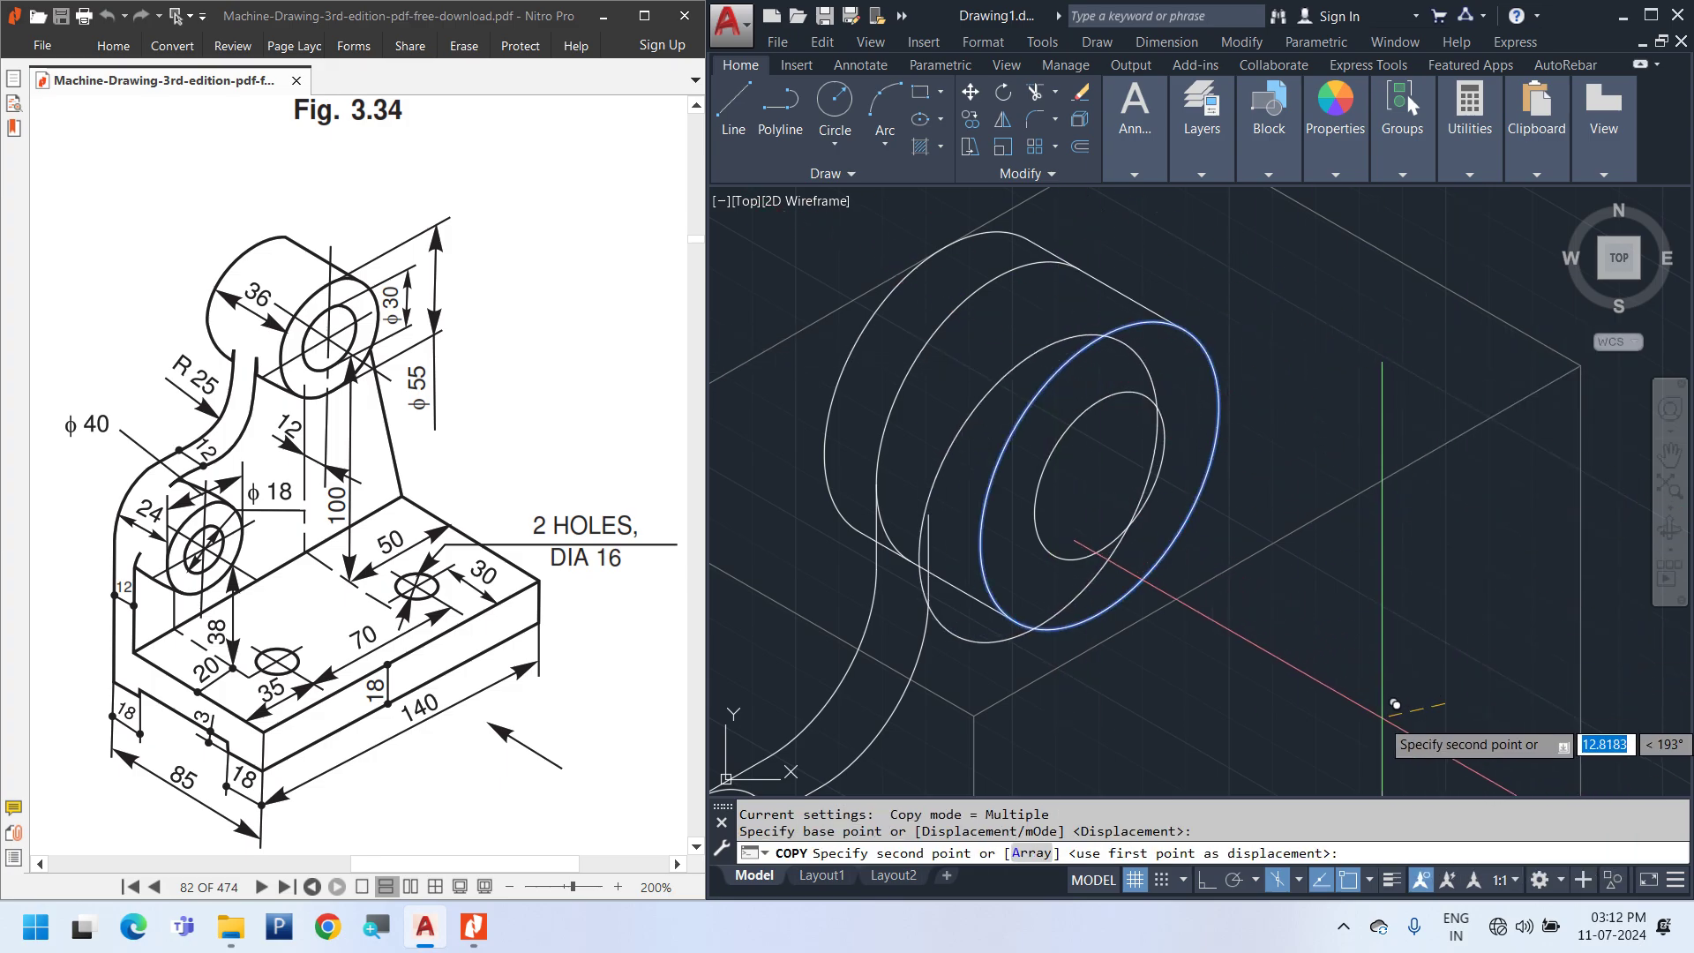
key(F8)
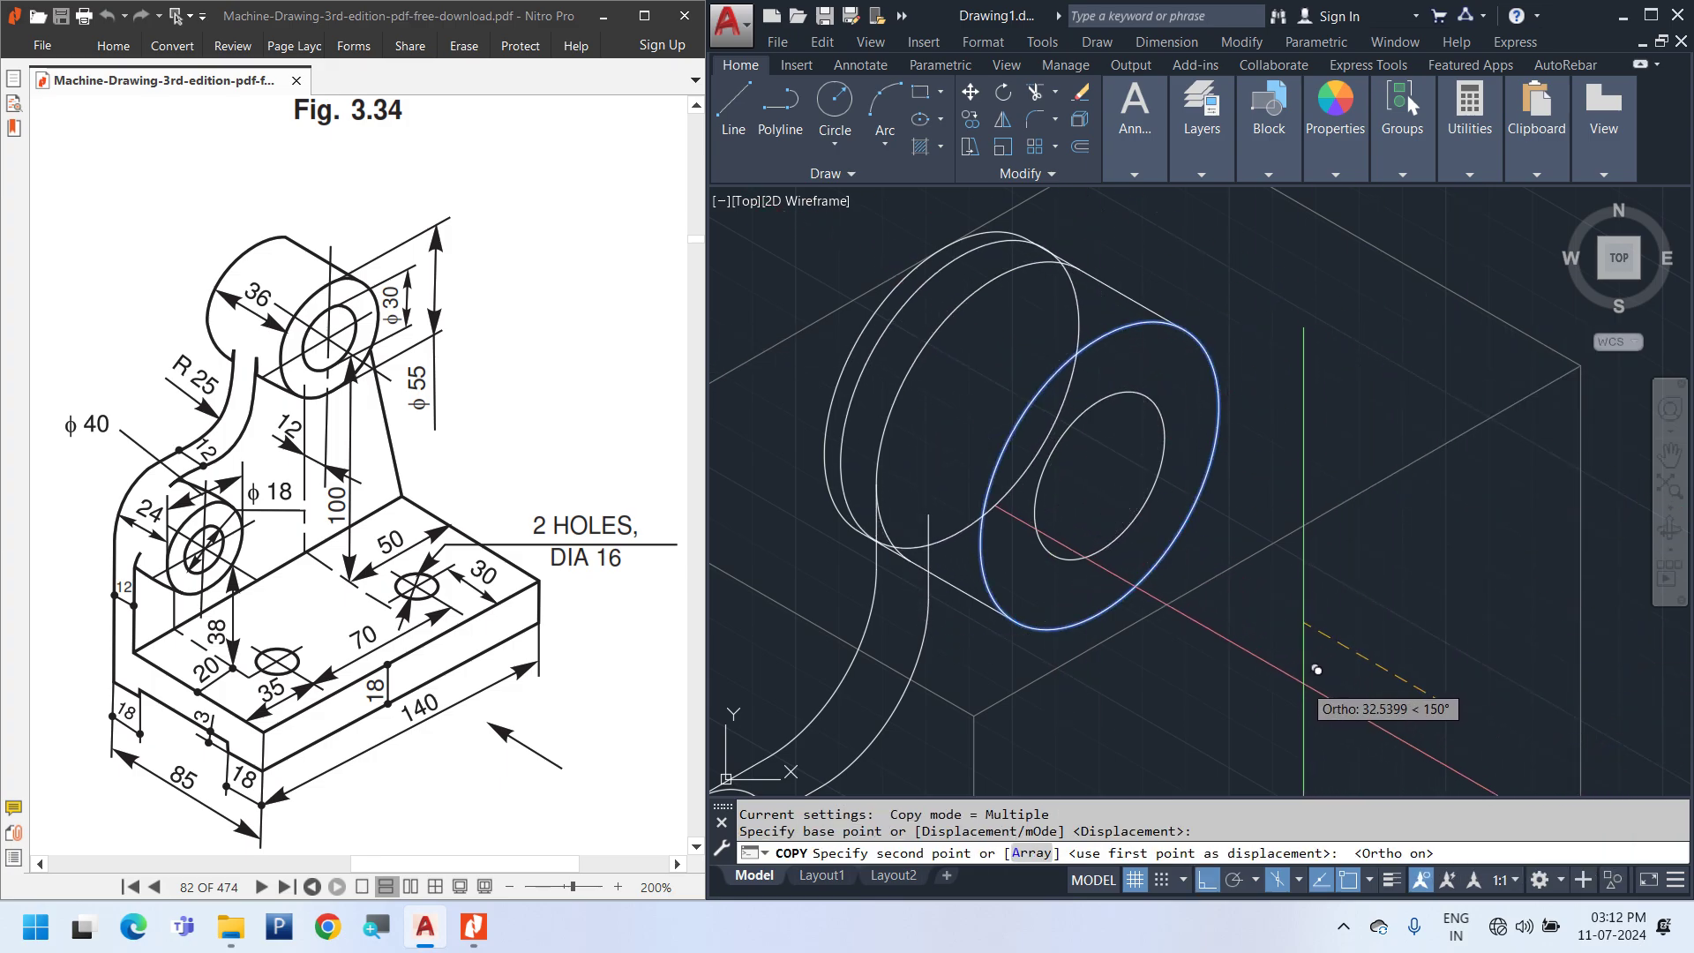
text(12)
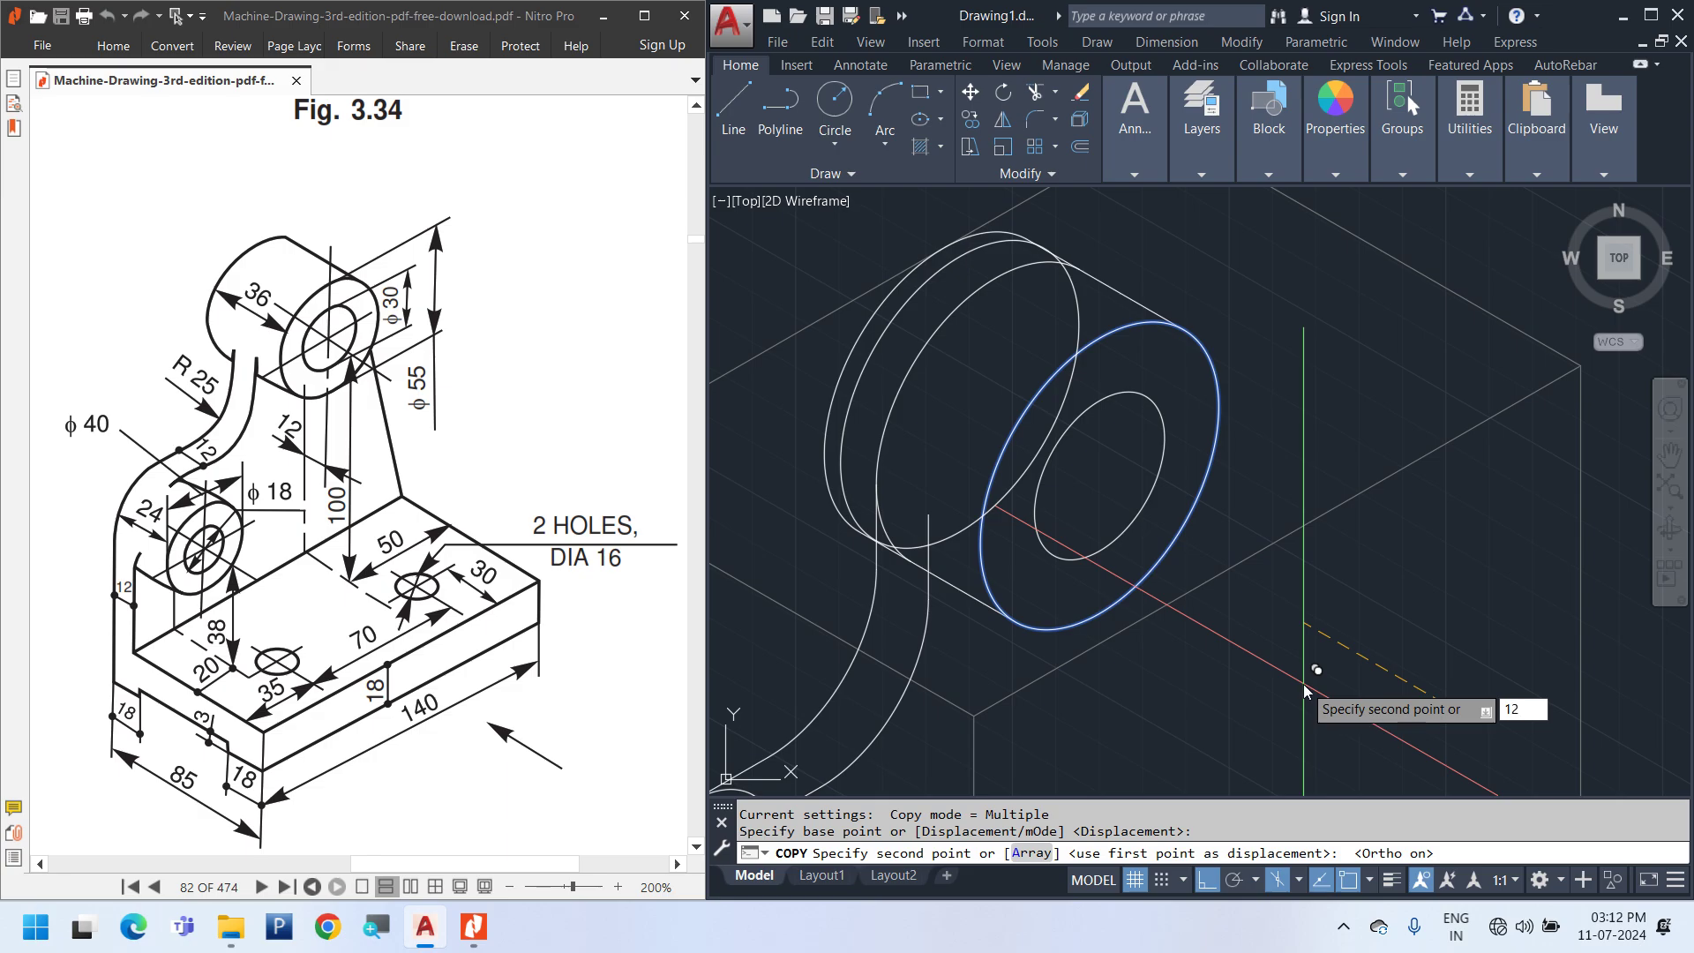
key(Return)
key(Escape)
Draw the sloping wall edge from the base plate's rear upper corner to the side of the upper boss's third isocircle
scroll(1066, 304, down, 4)
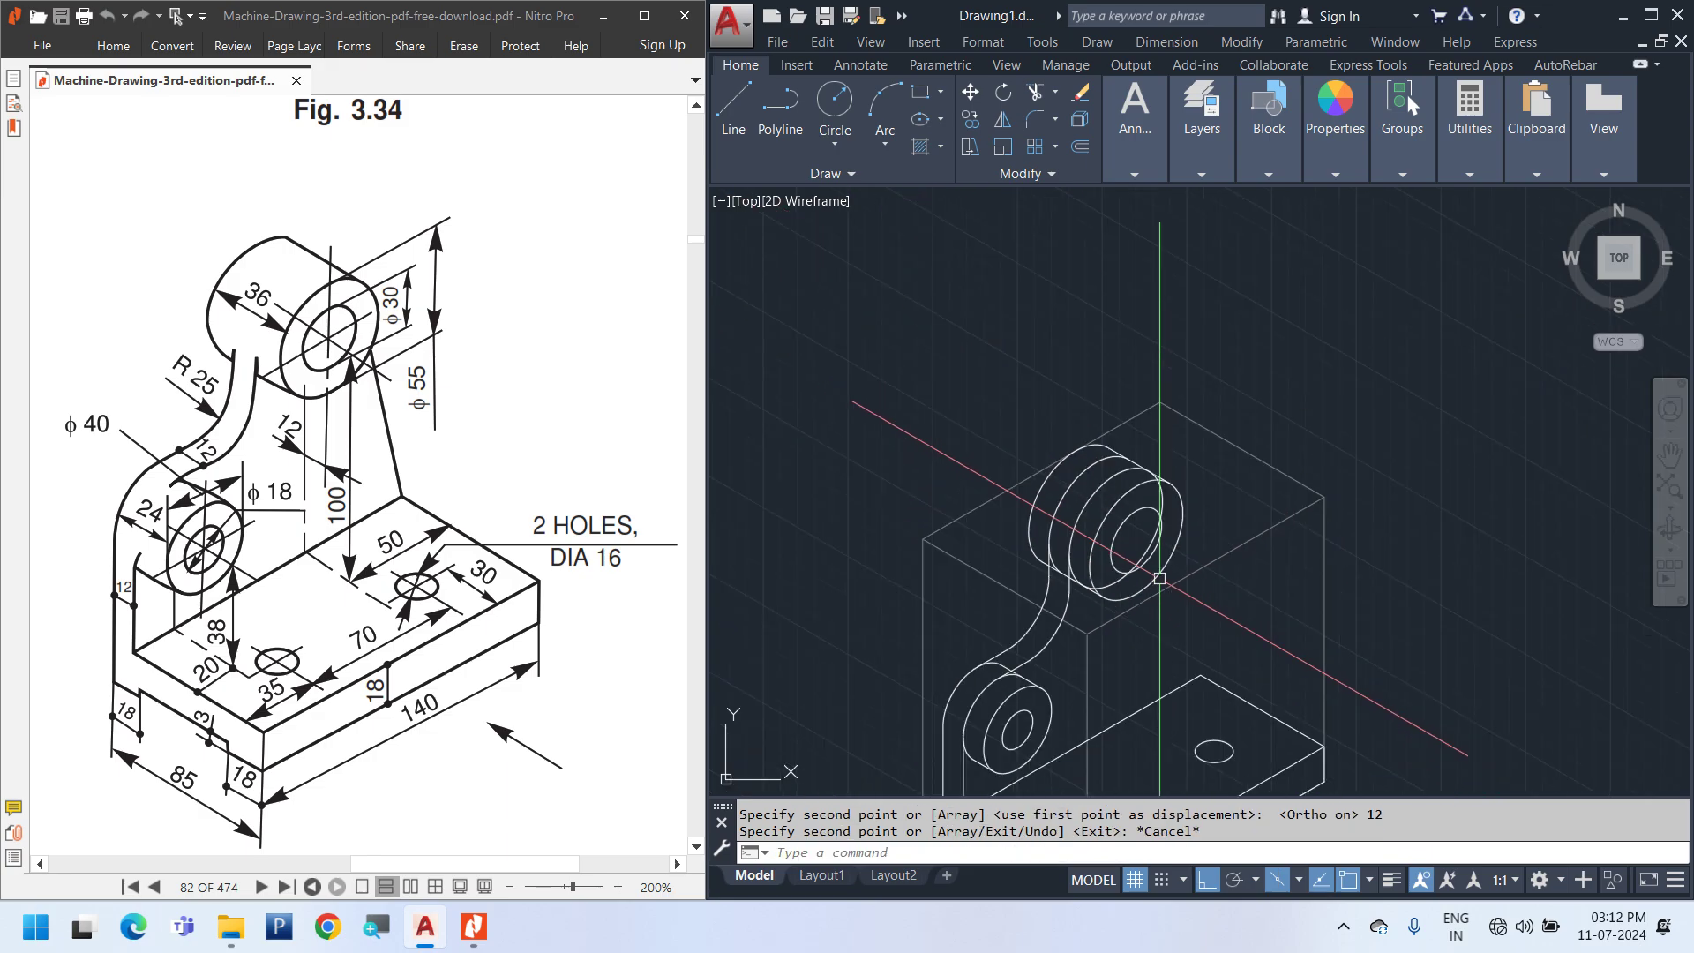
text(l)
key(Return)
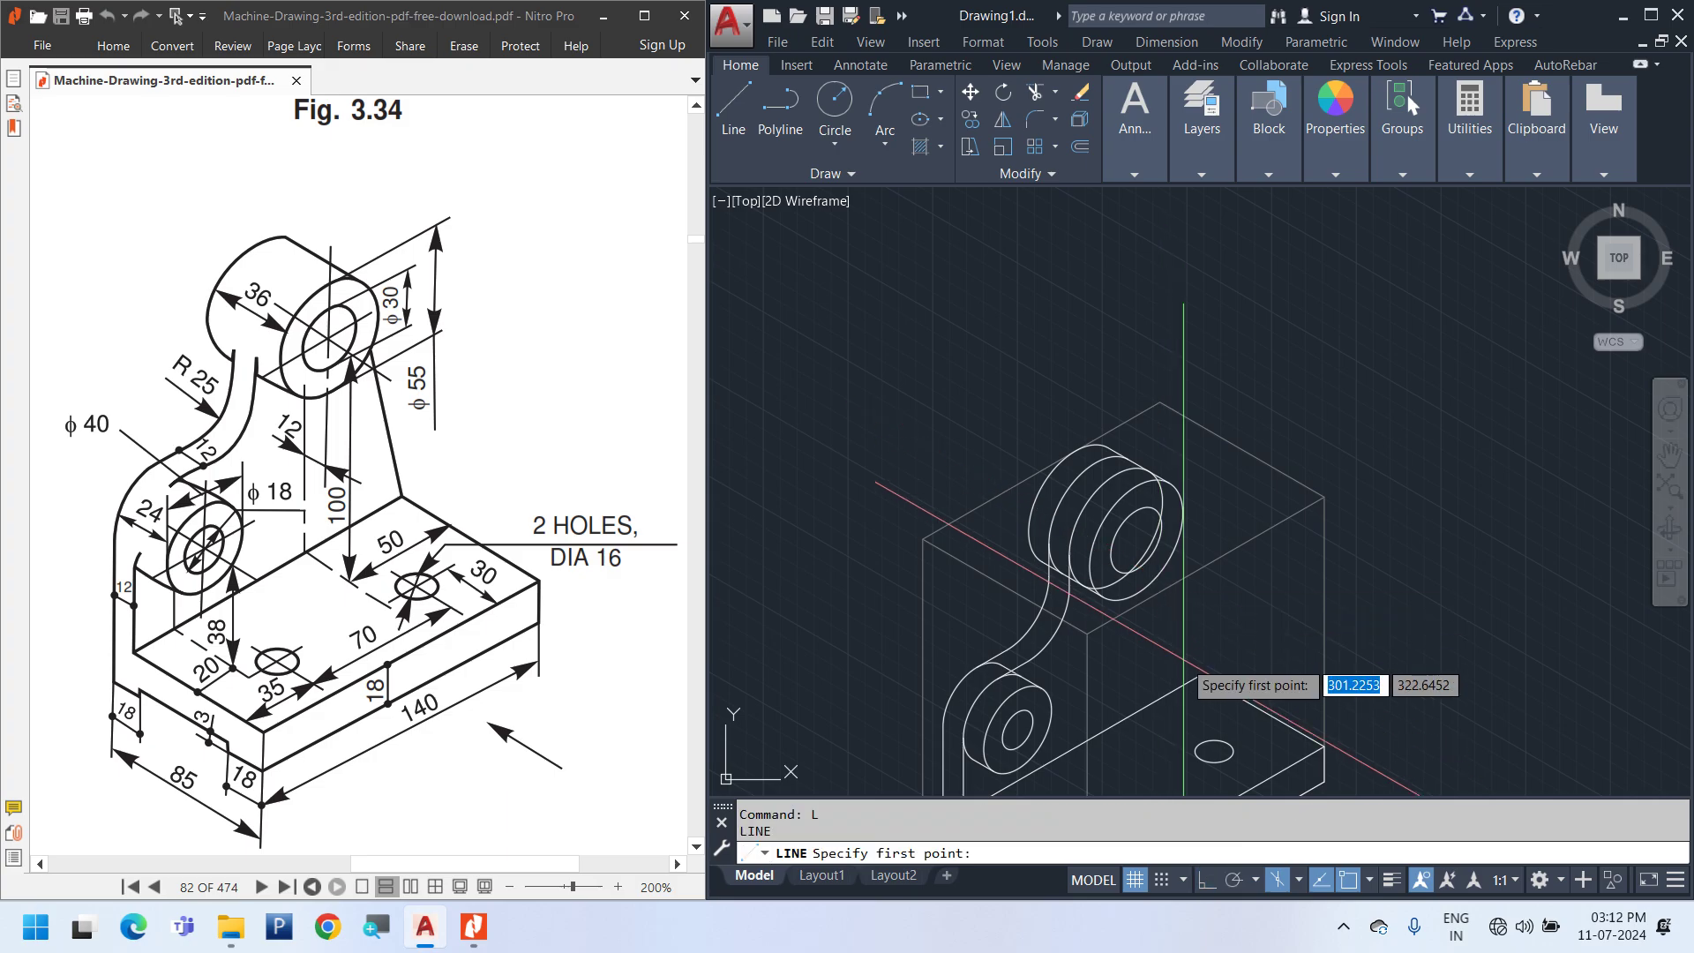
click(1197, 677)
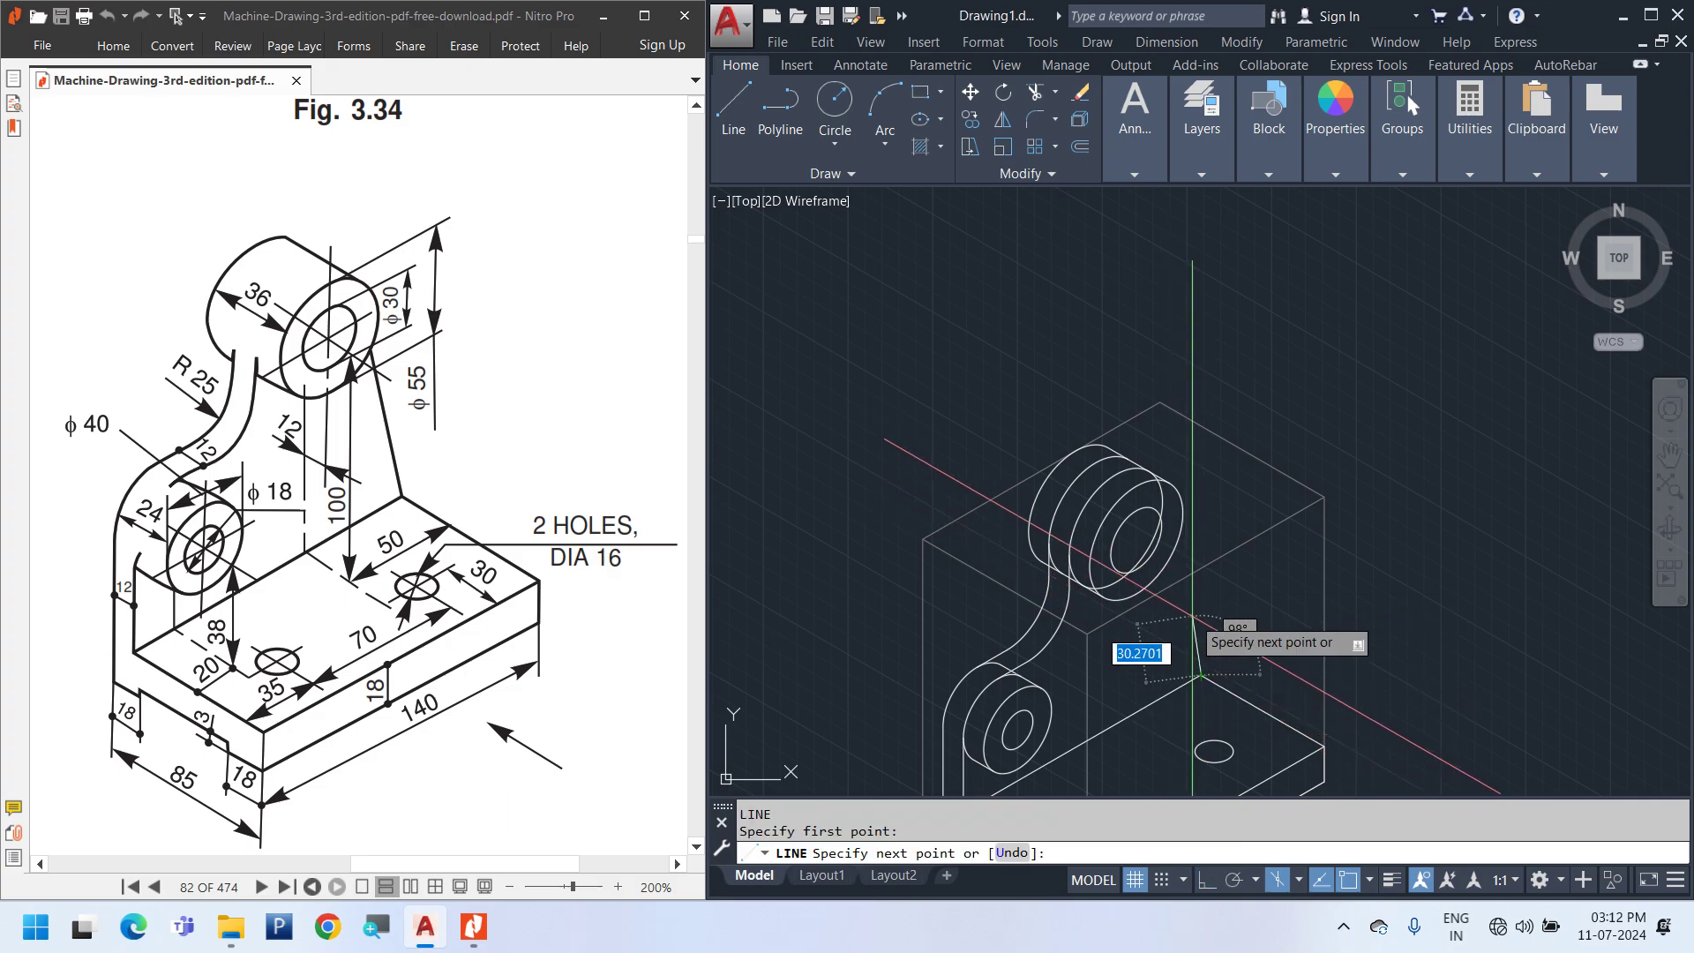
scroll(1221, 565, up, 4)
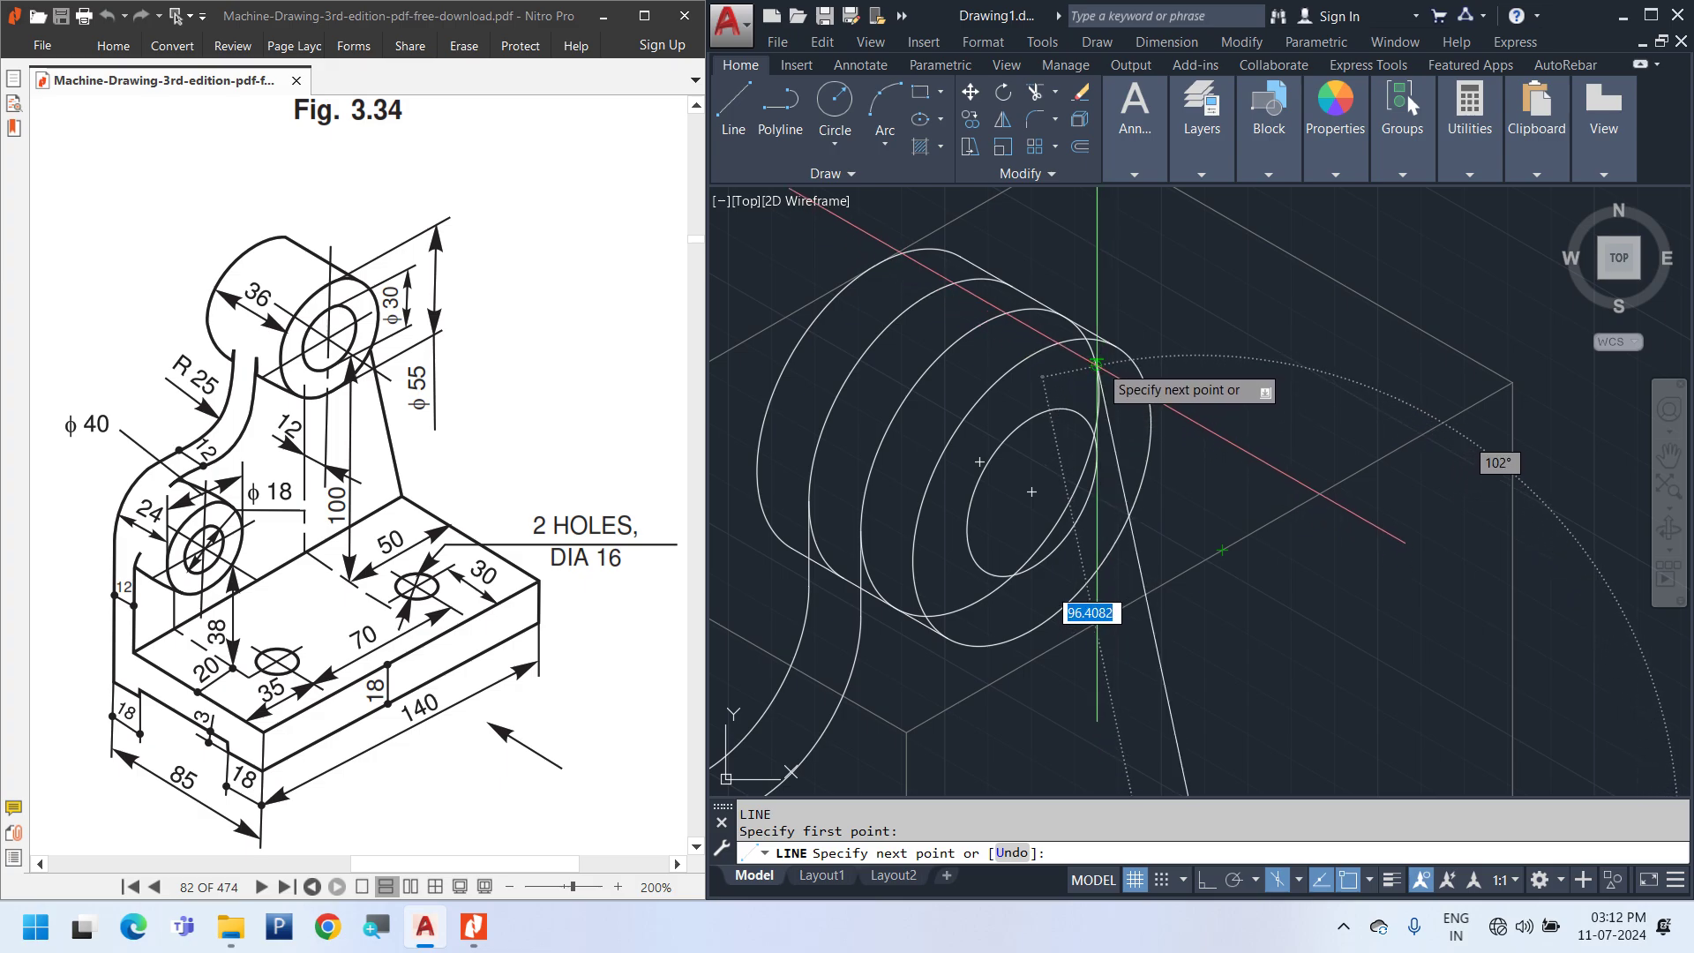
click(1097, 363)
key(Escape)
scroll(1205, 600, down, 4)
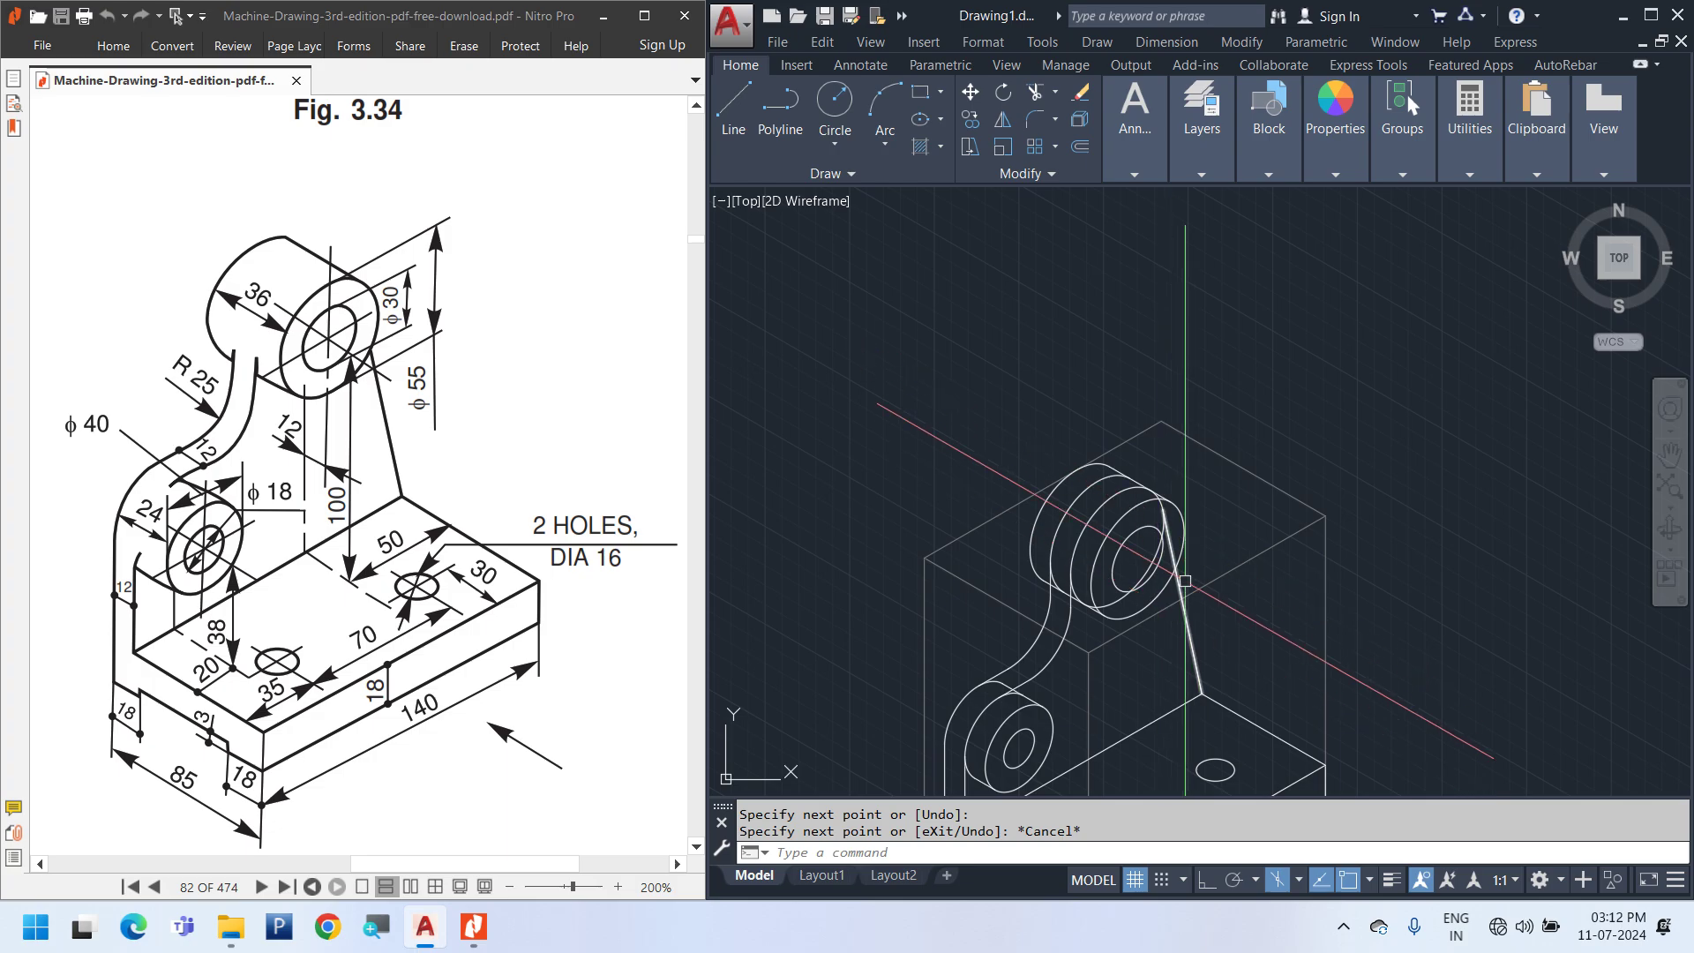
middle_drag(1231, 714, 1212, 637)
key(Return)
scroll(1198, 525, up, 3)
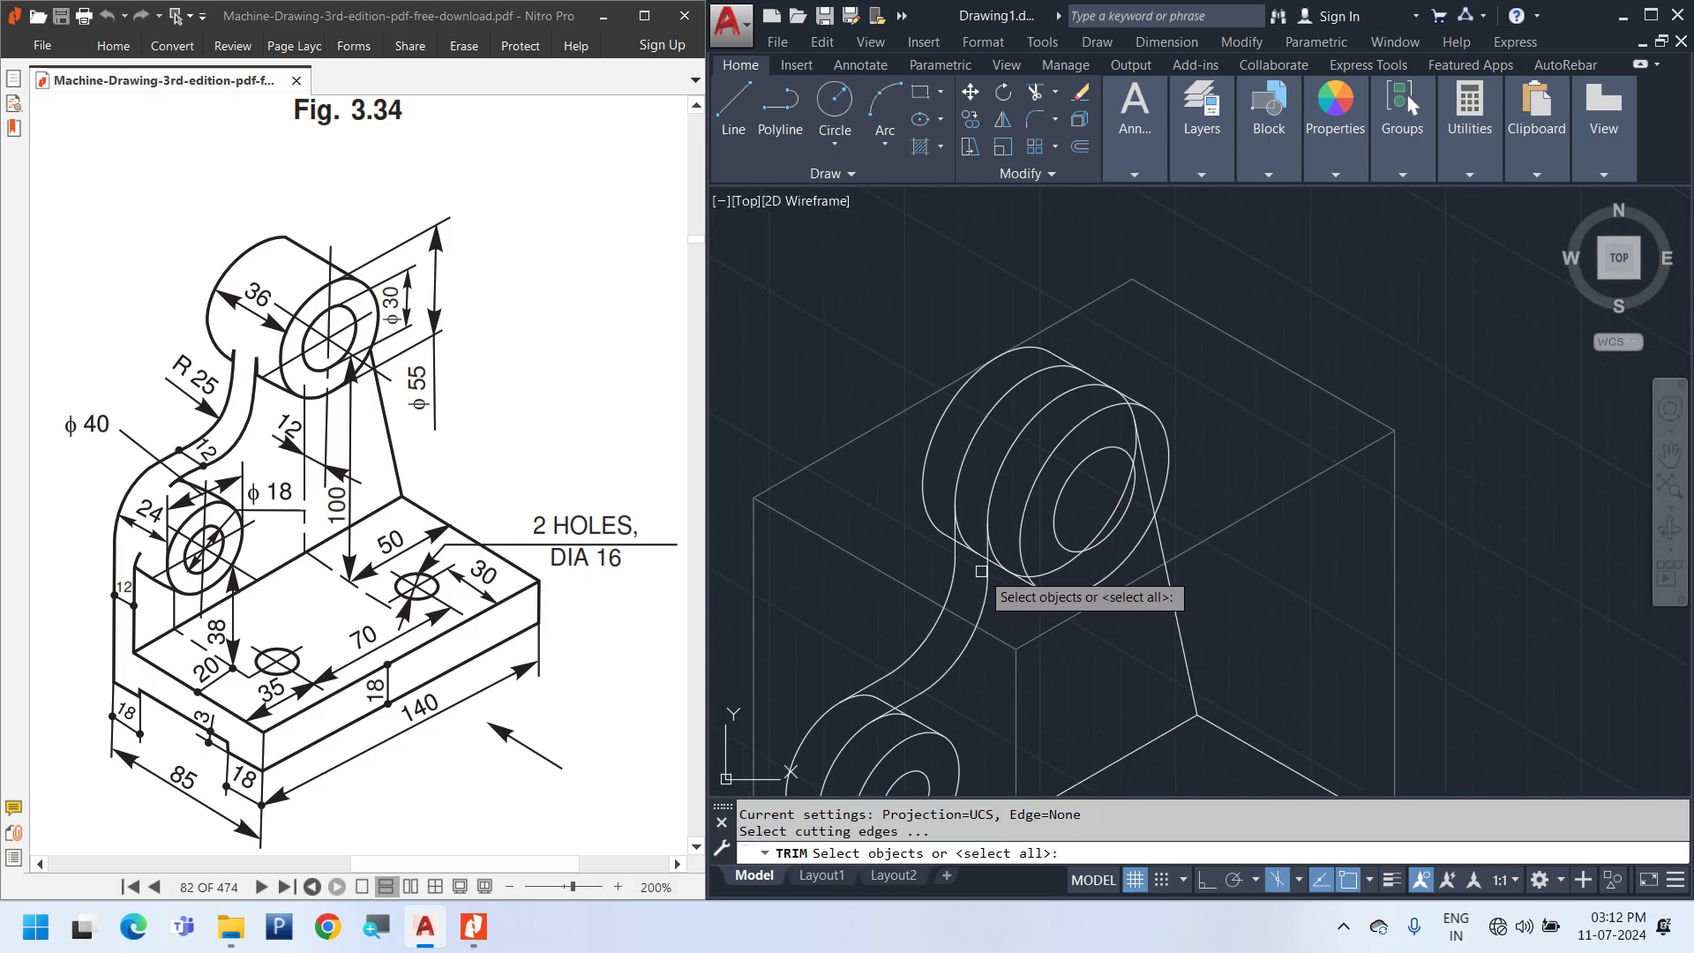
click(1147, 483)
key(Return)
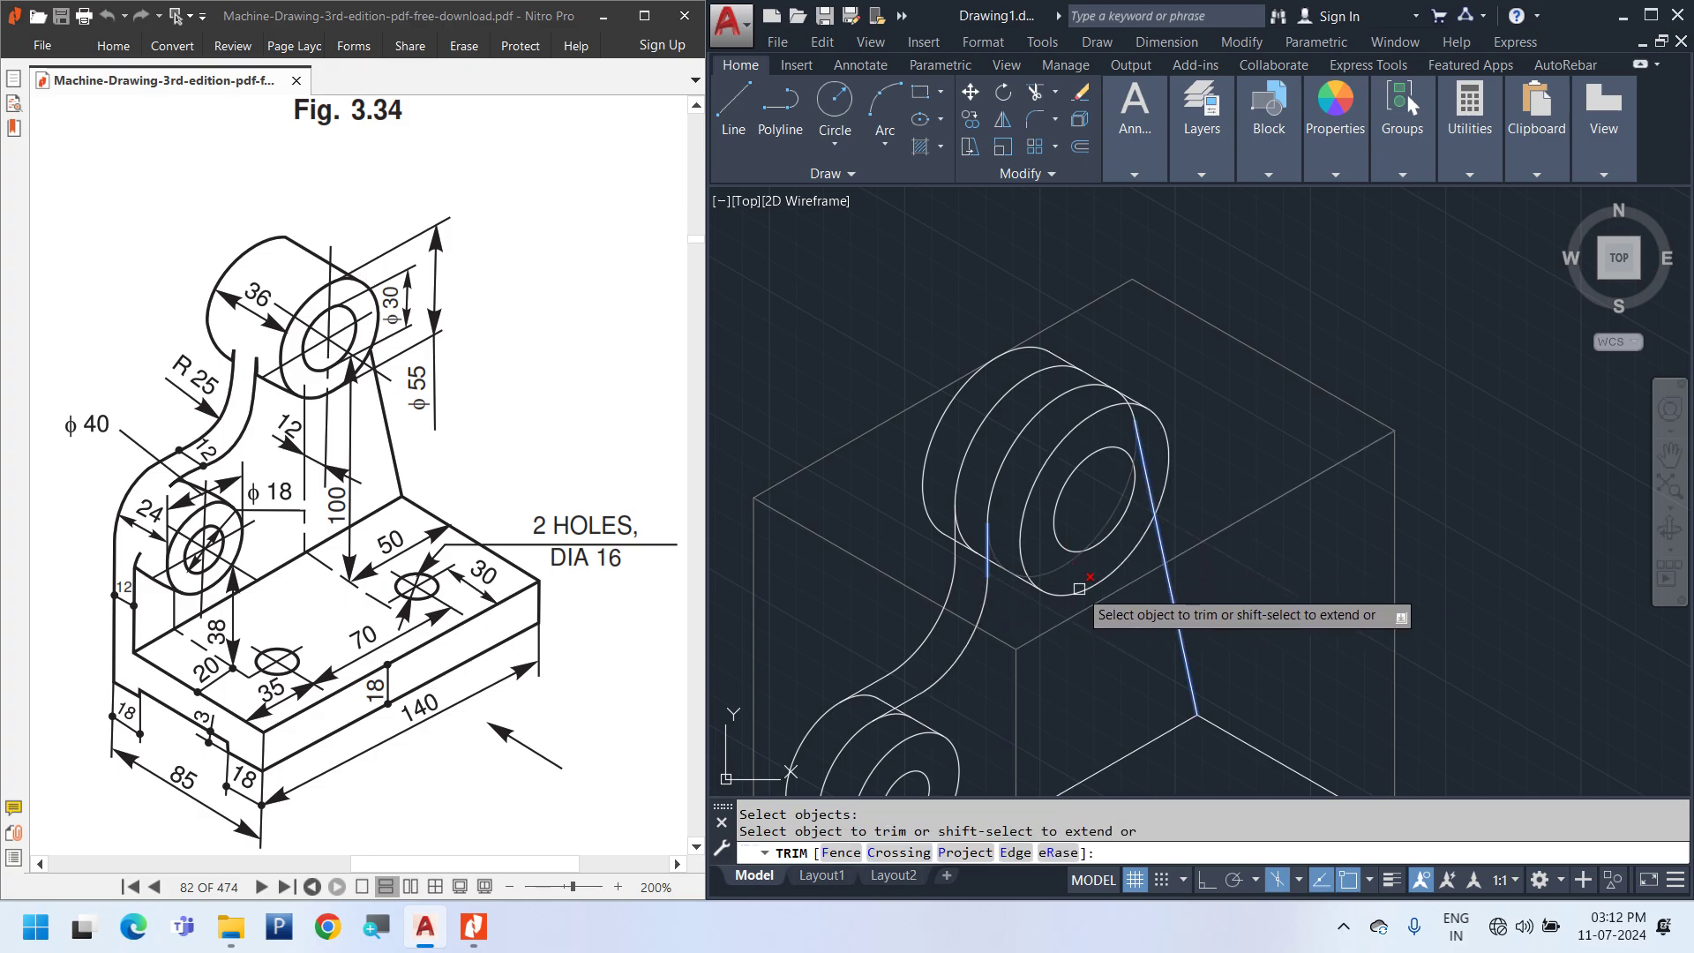
scroll(1036, 581, up, 3)
key(Escape)
scroll(1019, 592, down, 6)
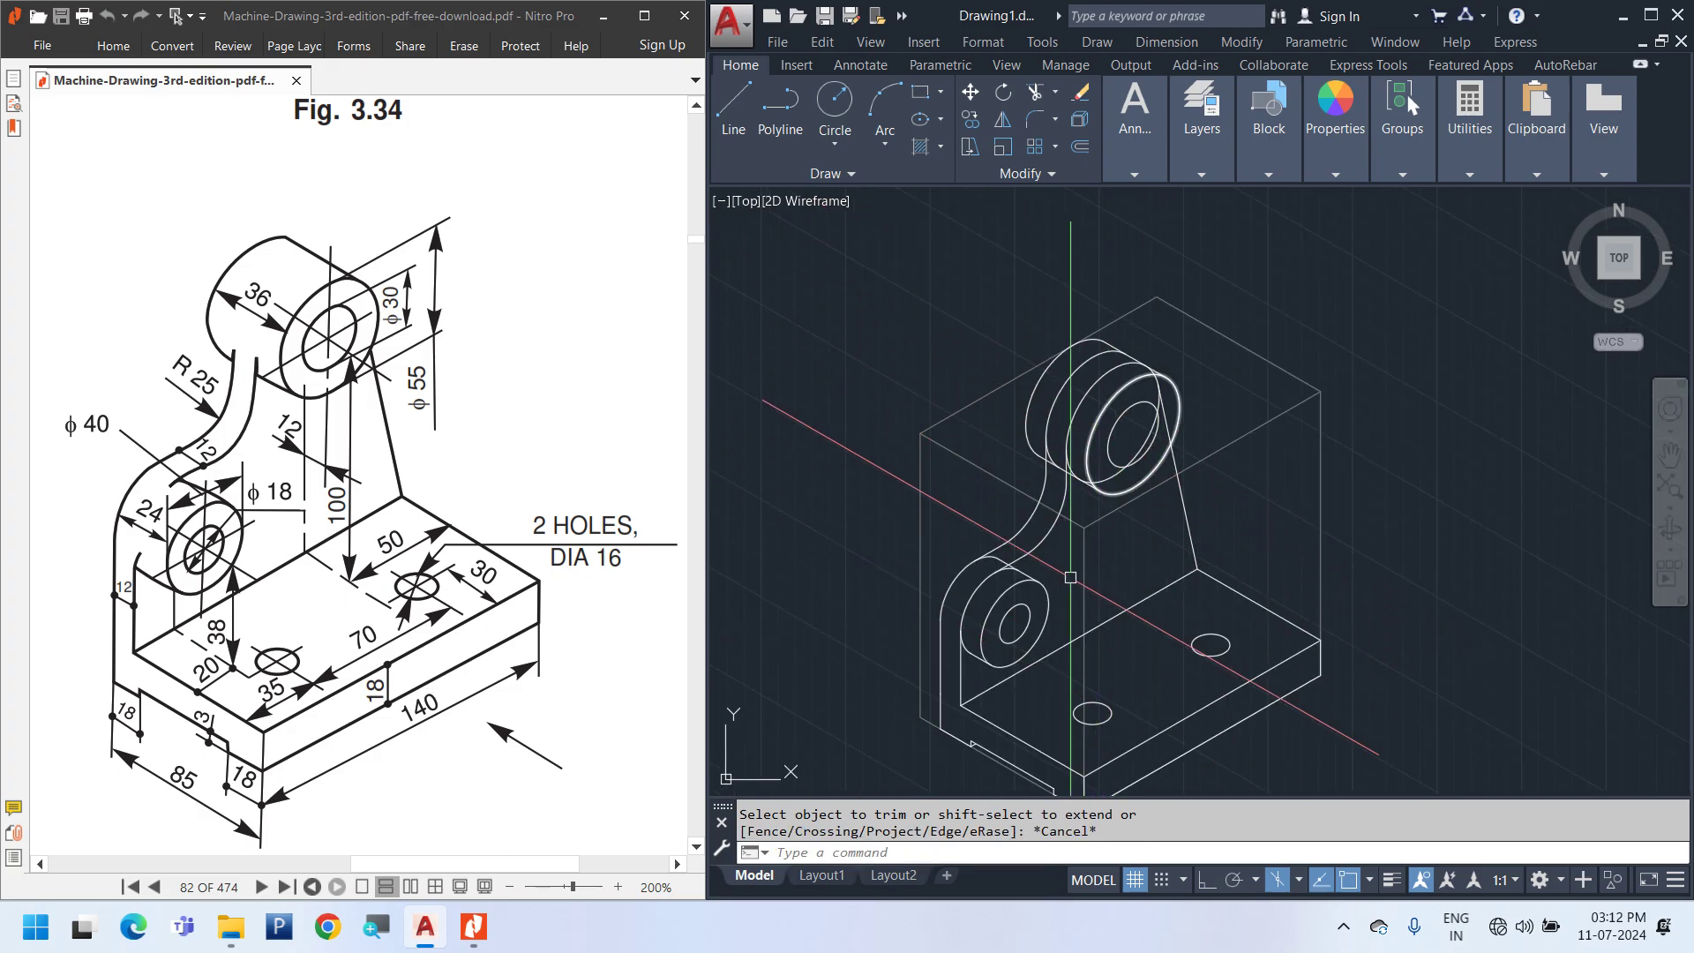
Trim the part of the lower boss's upper outline that runs behind the wall's front straight edge
scroll(1070, 577, up, 4)
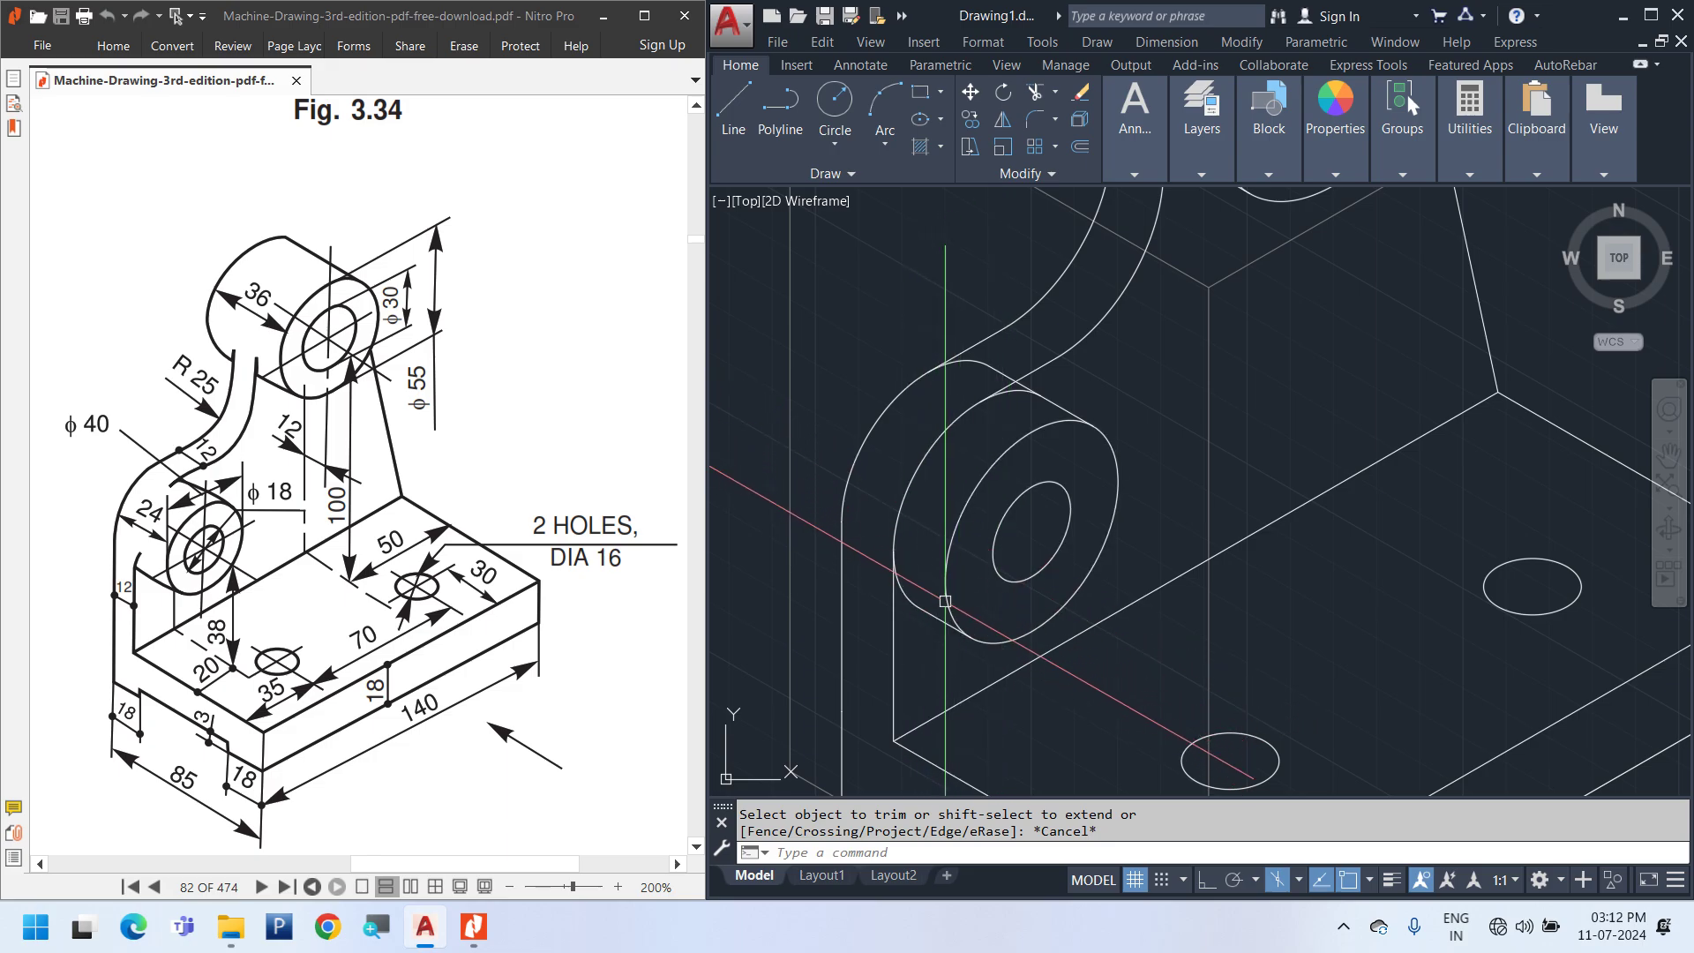
scroll(1056, 501, up, 5)
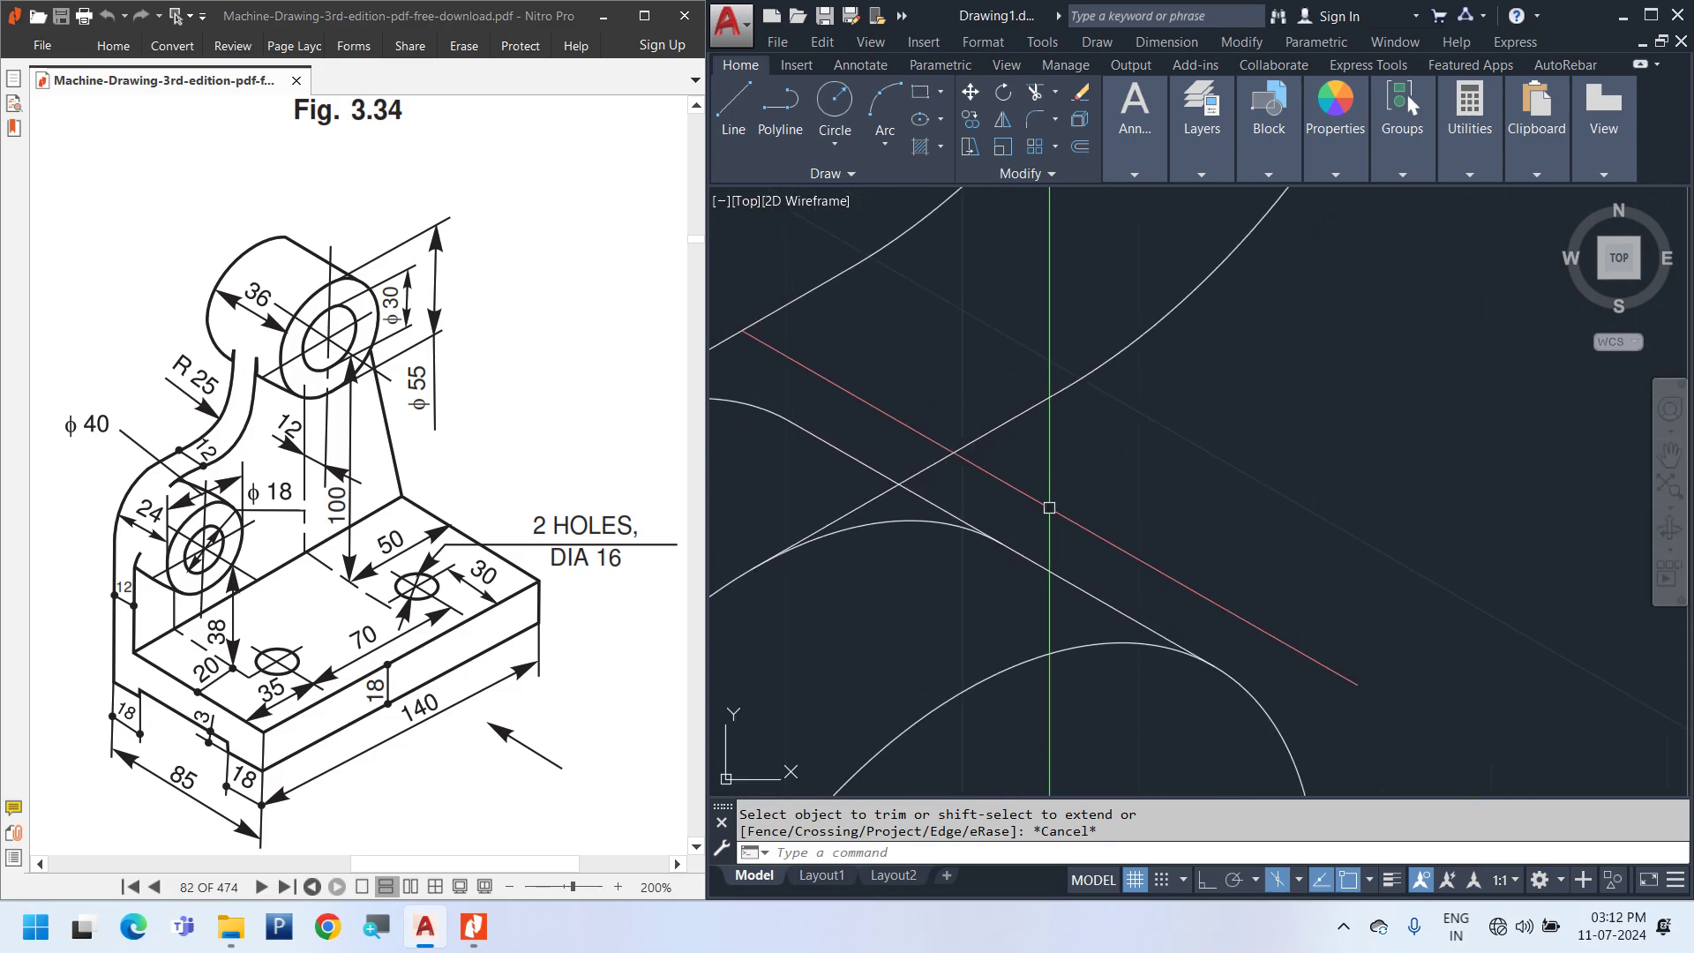
key(space)
key(space)
scroll(961, 508, down, 3)
click(936, 463)
key(space)
key(space)
key(space)
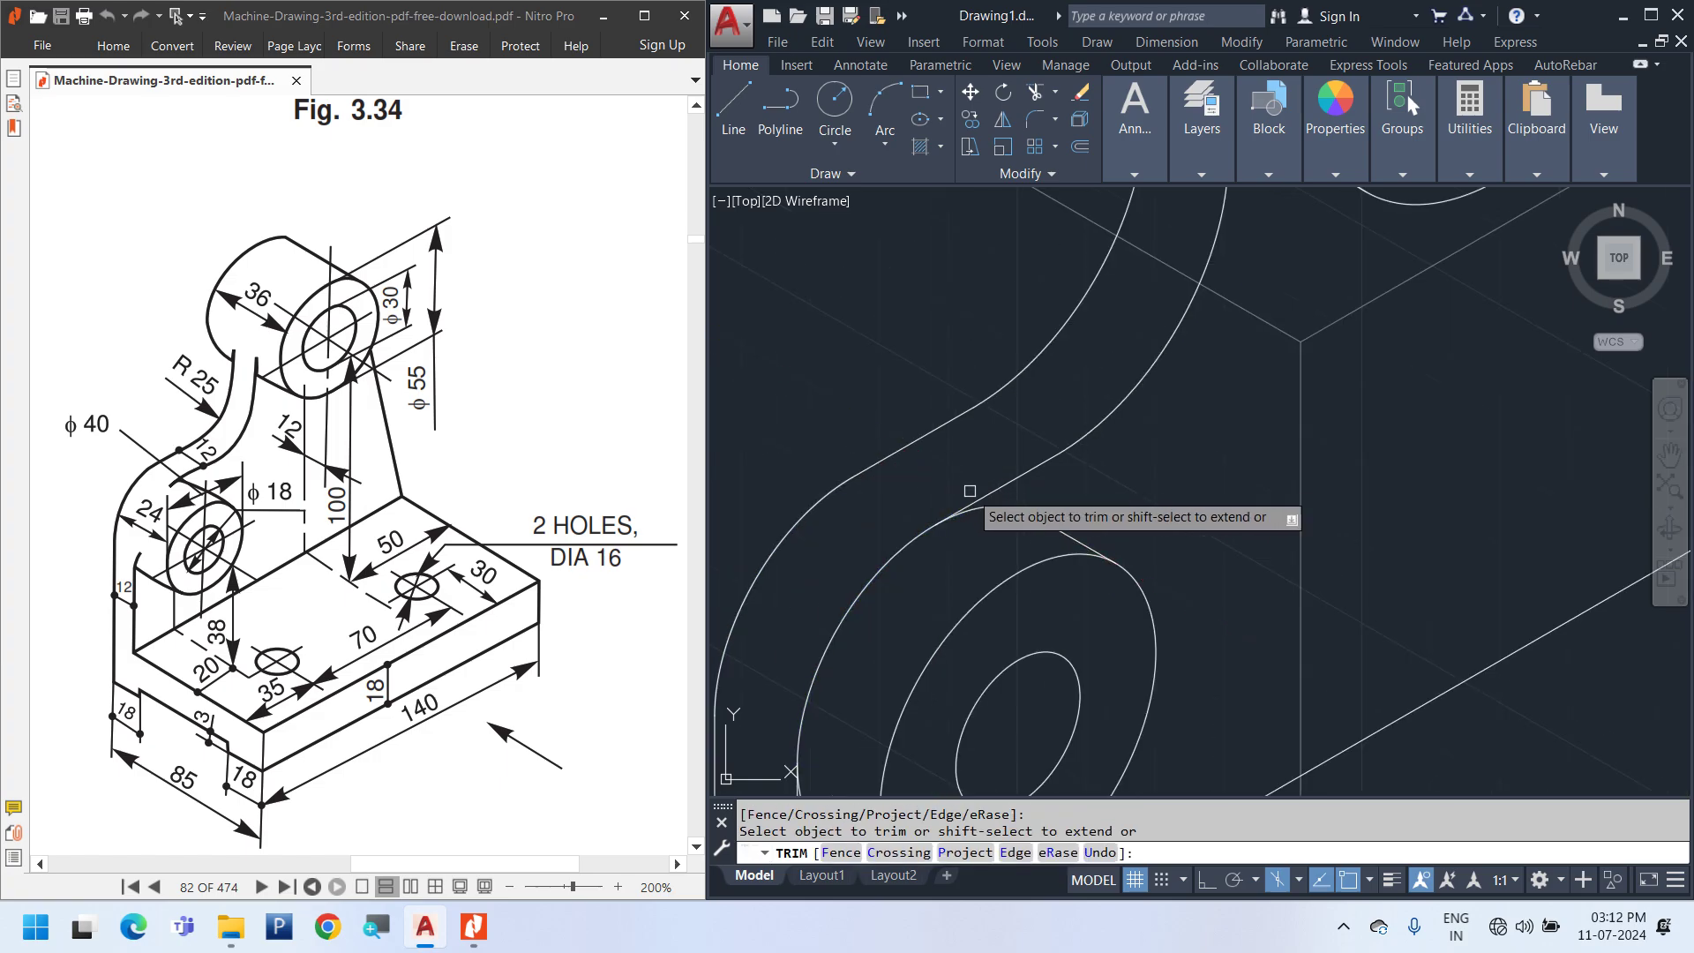
key(Escape)
scroll(850, 617, down, 2)
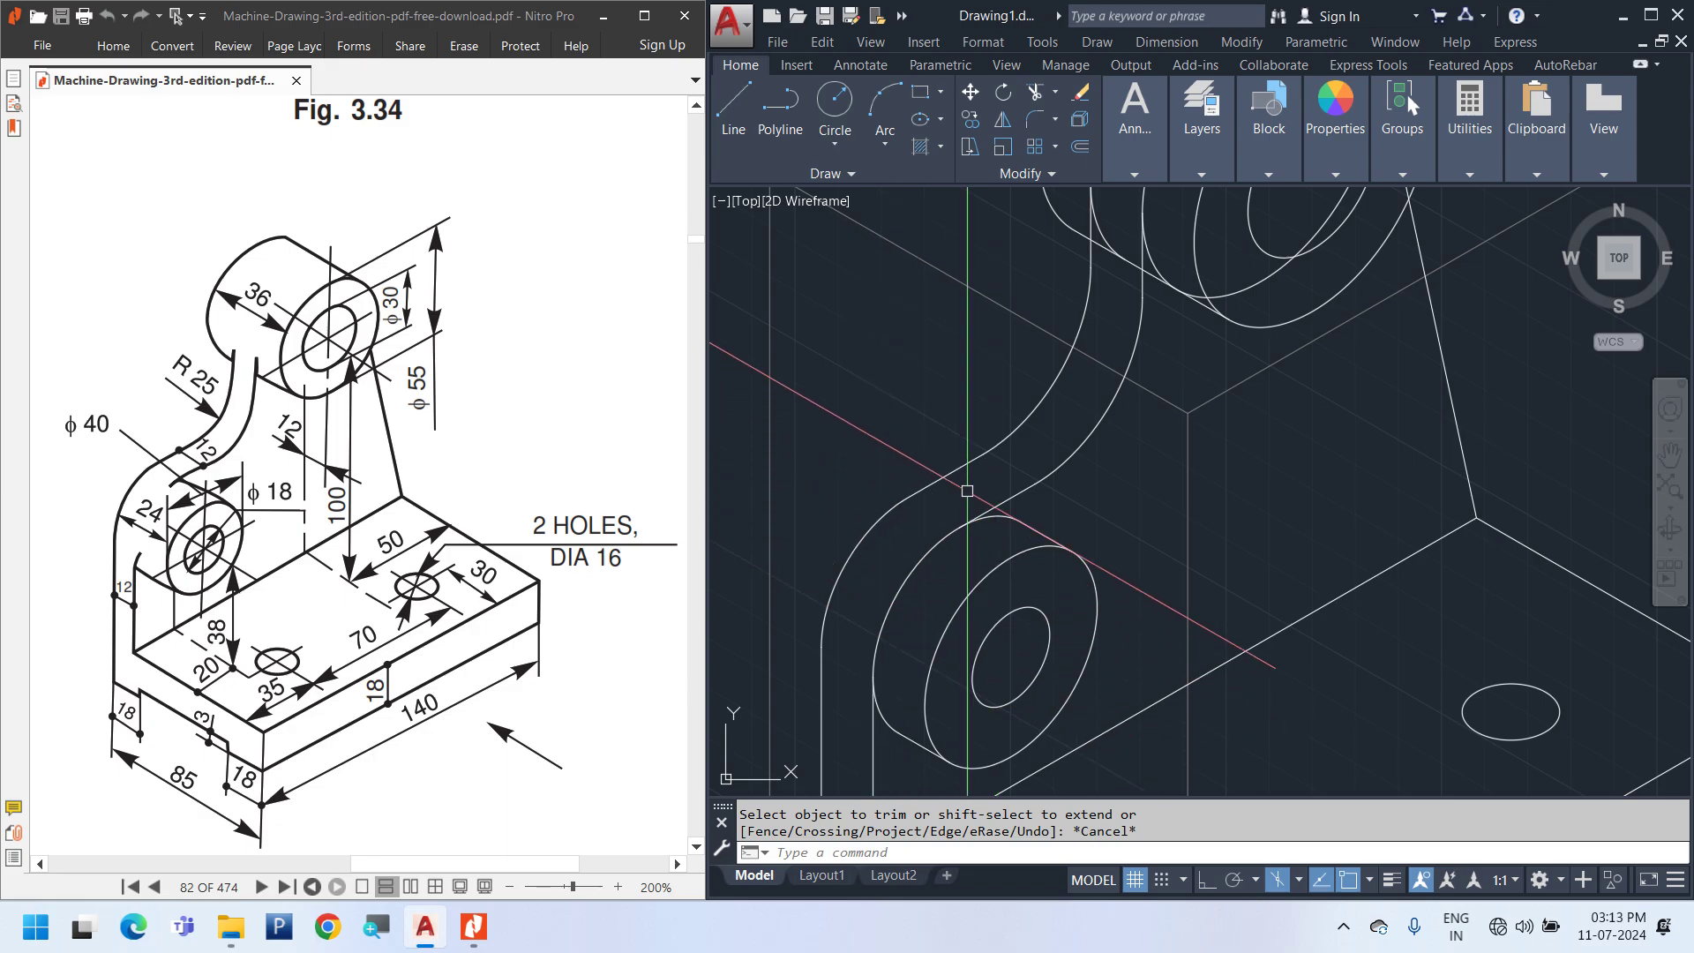
Draw a construction line from the lower boss's centre along the 210° direction, past its outer front isocircle
middle_drag(931, 622, 928, 549)
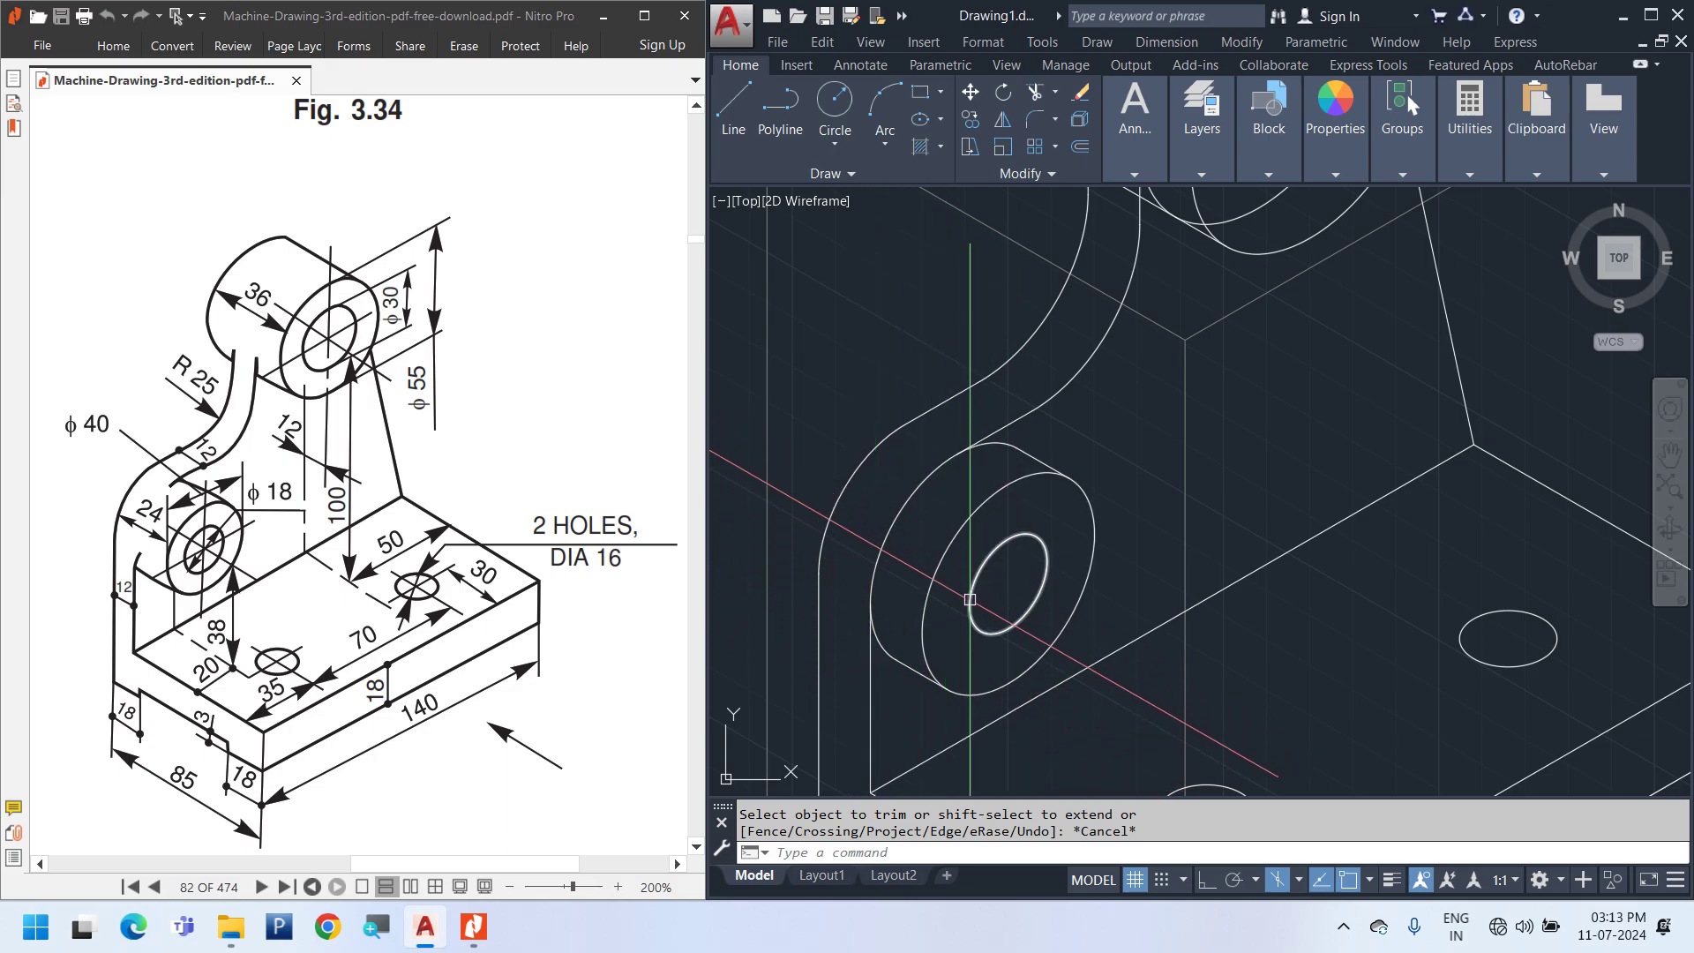
text(L)
key(Return)
key(F5)
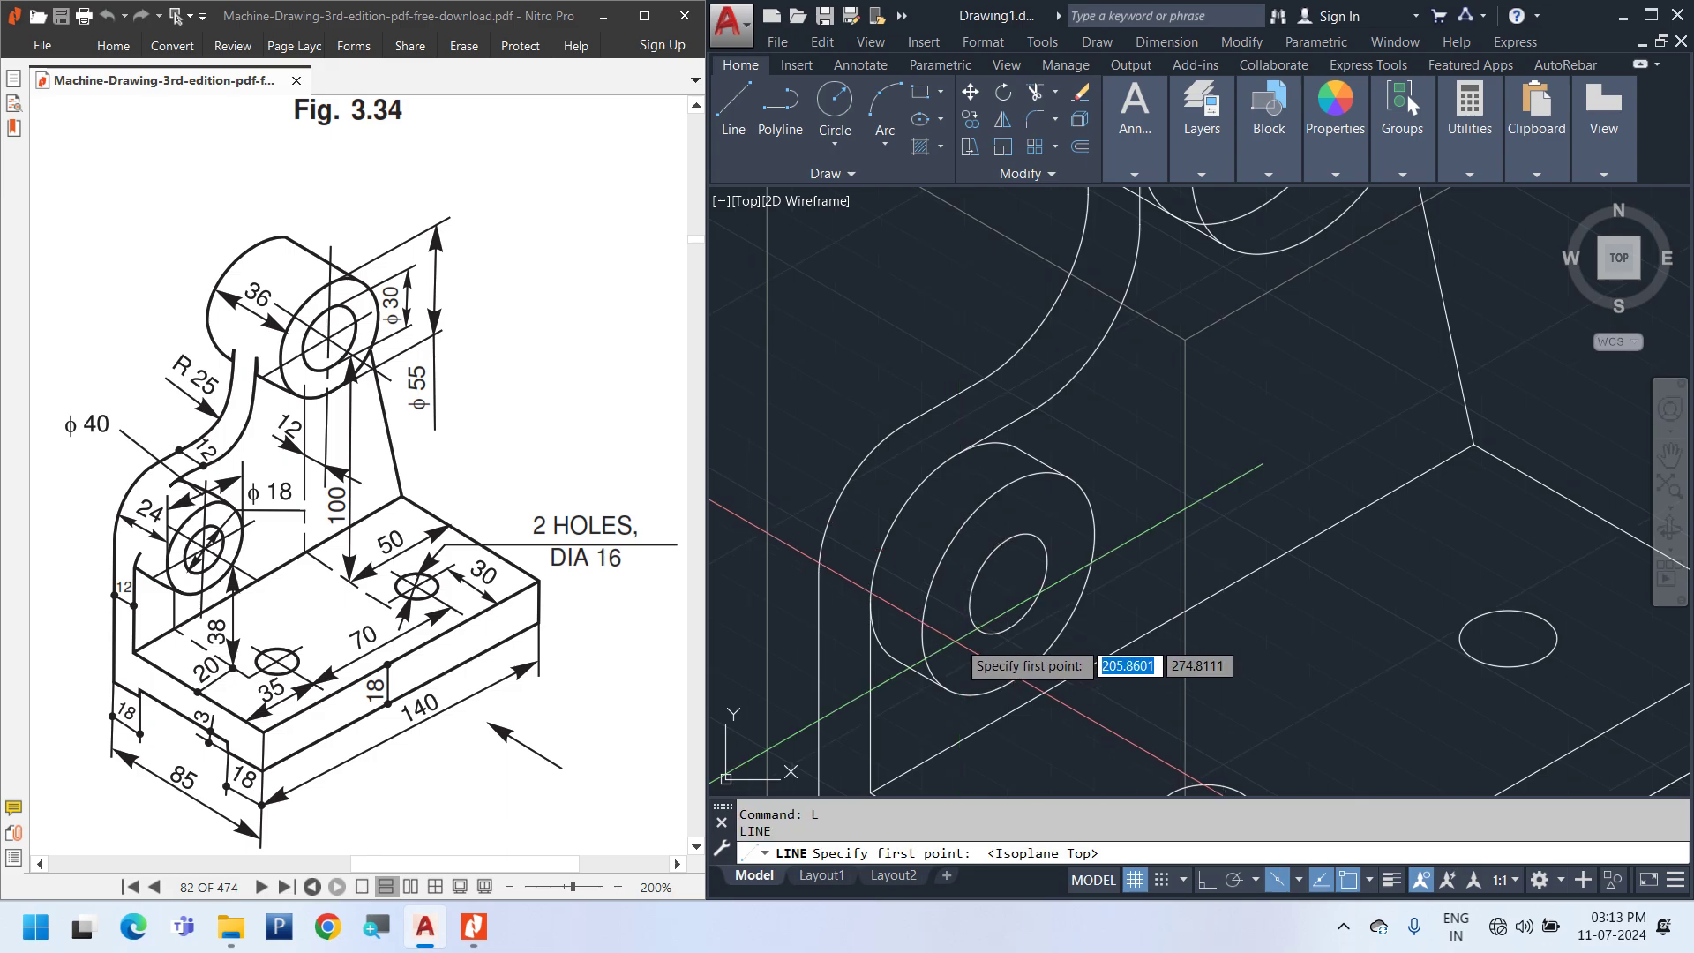
click(1008, 583)
scroll(953, 636, up, 3)
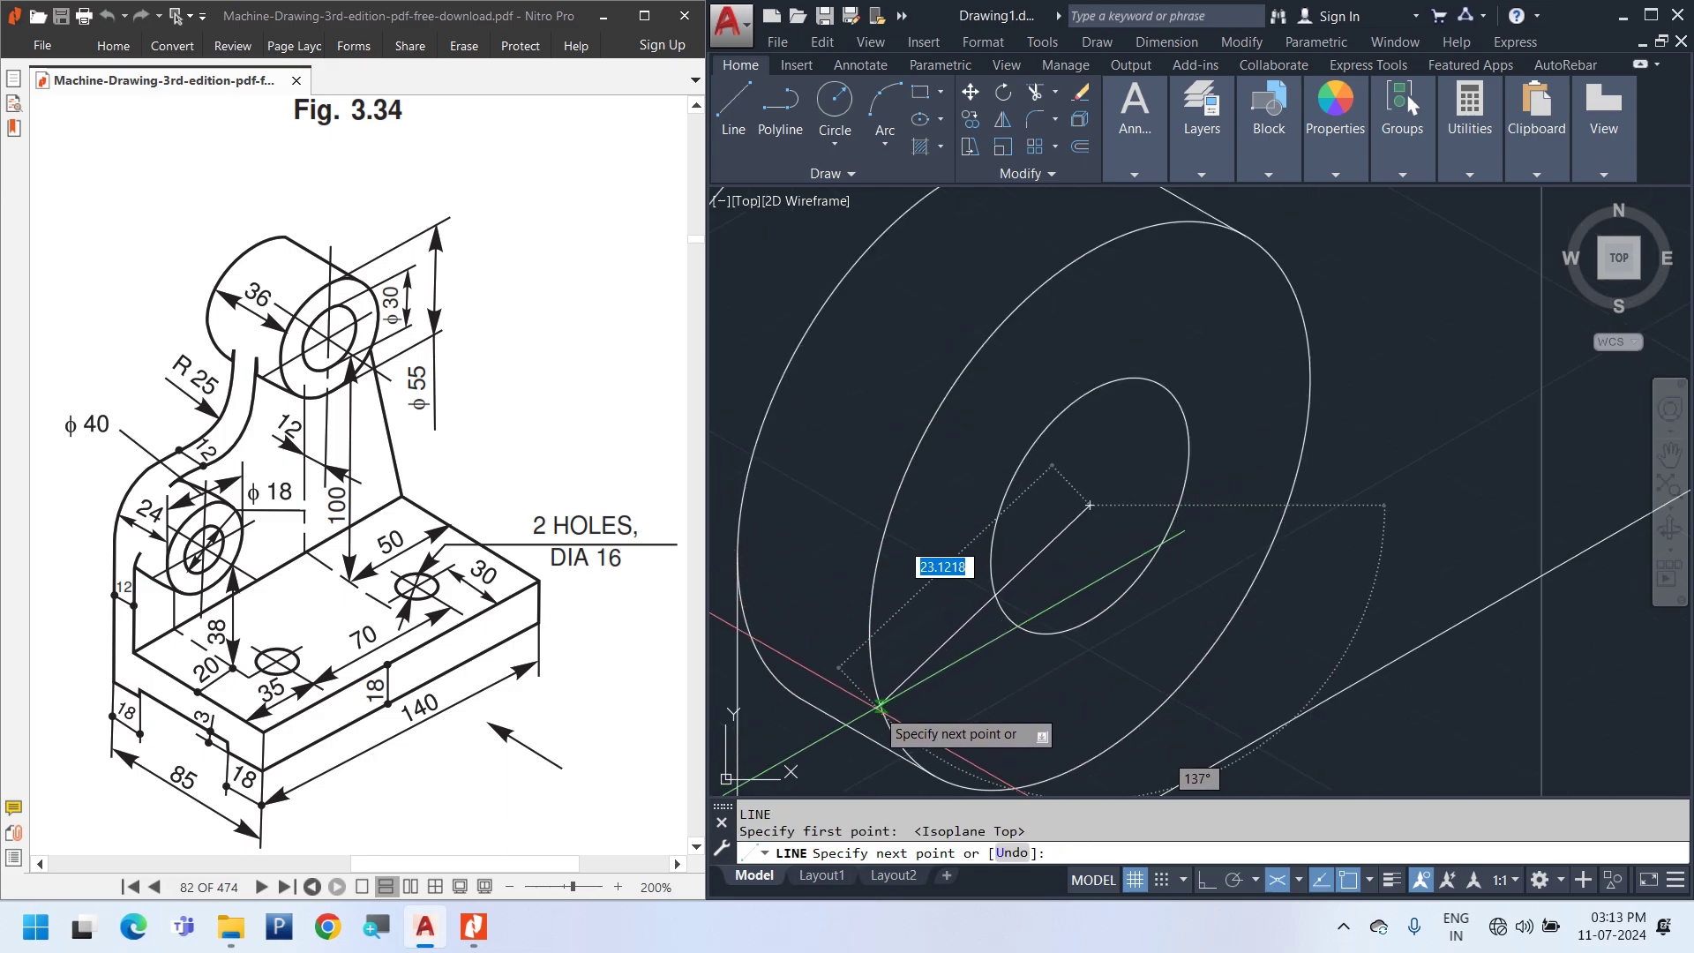
key(F8)
click(804, 668)
key(Escape)
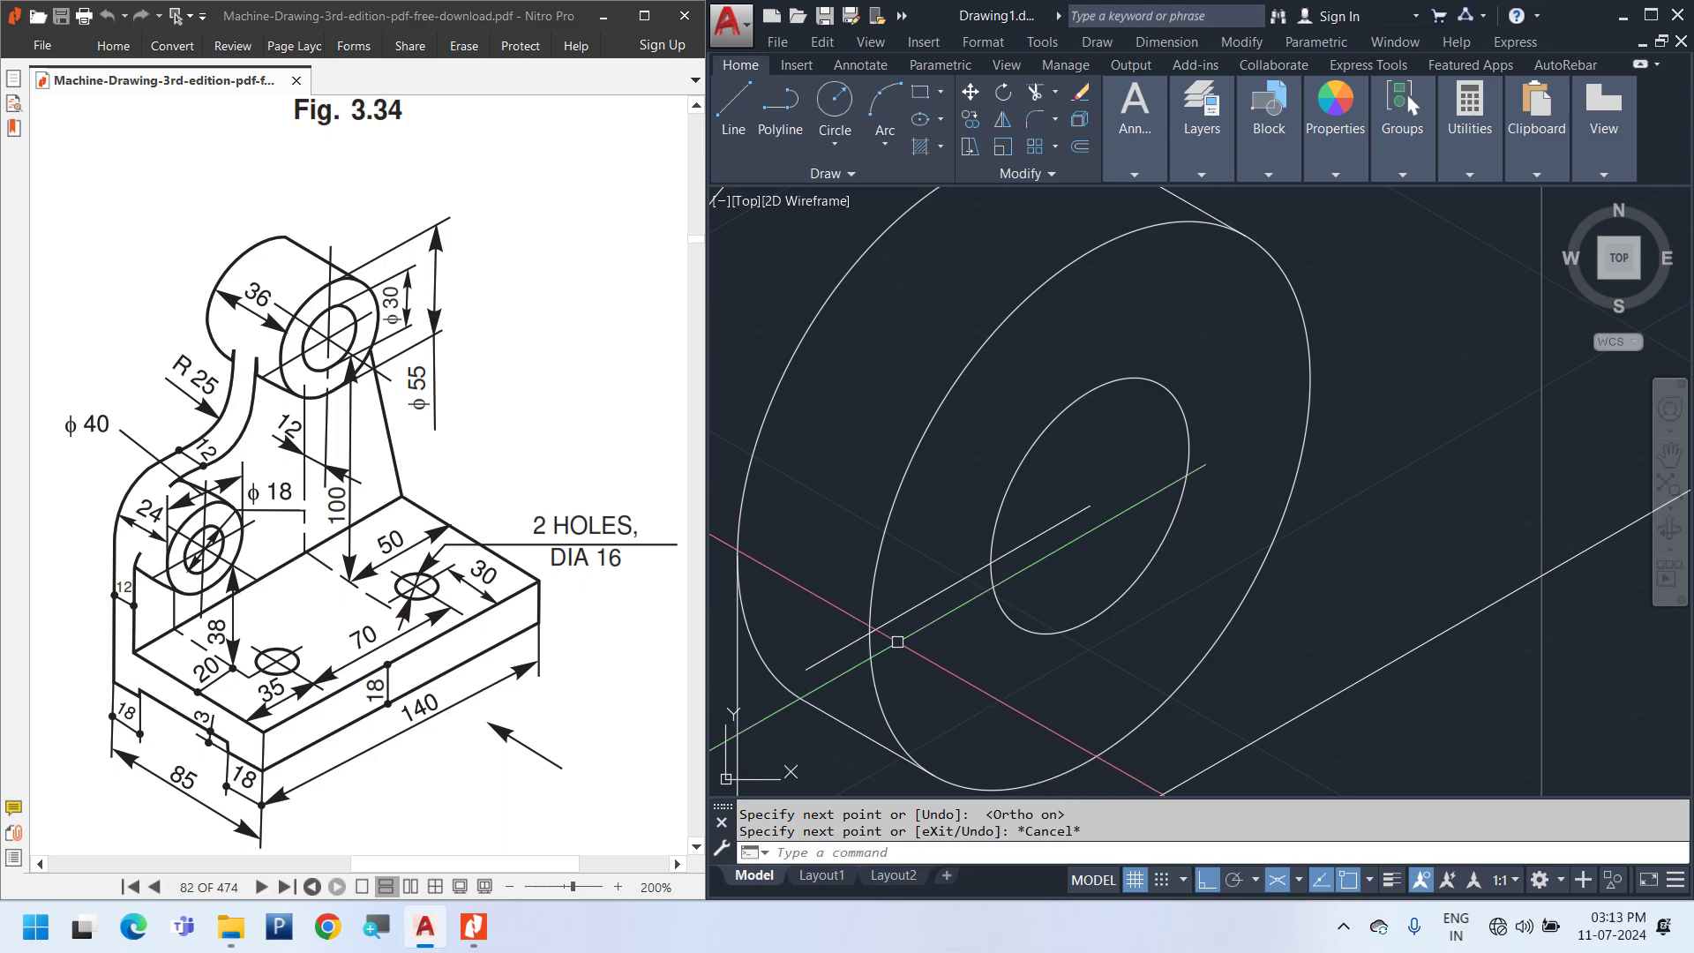
middle_drag(873, 634, 973, 580)
key(space)
click(971, 579)
middle_drag(842, 553, 1119, 639)
click(851, 522)
key(Escape)
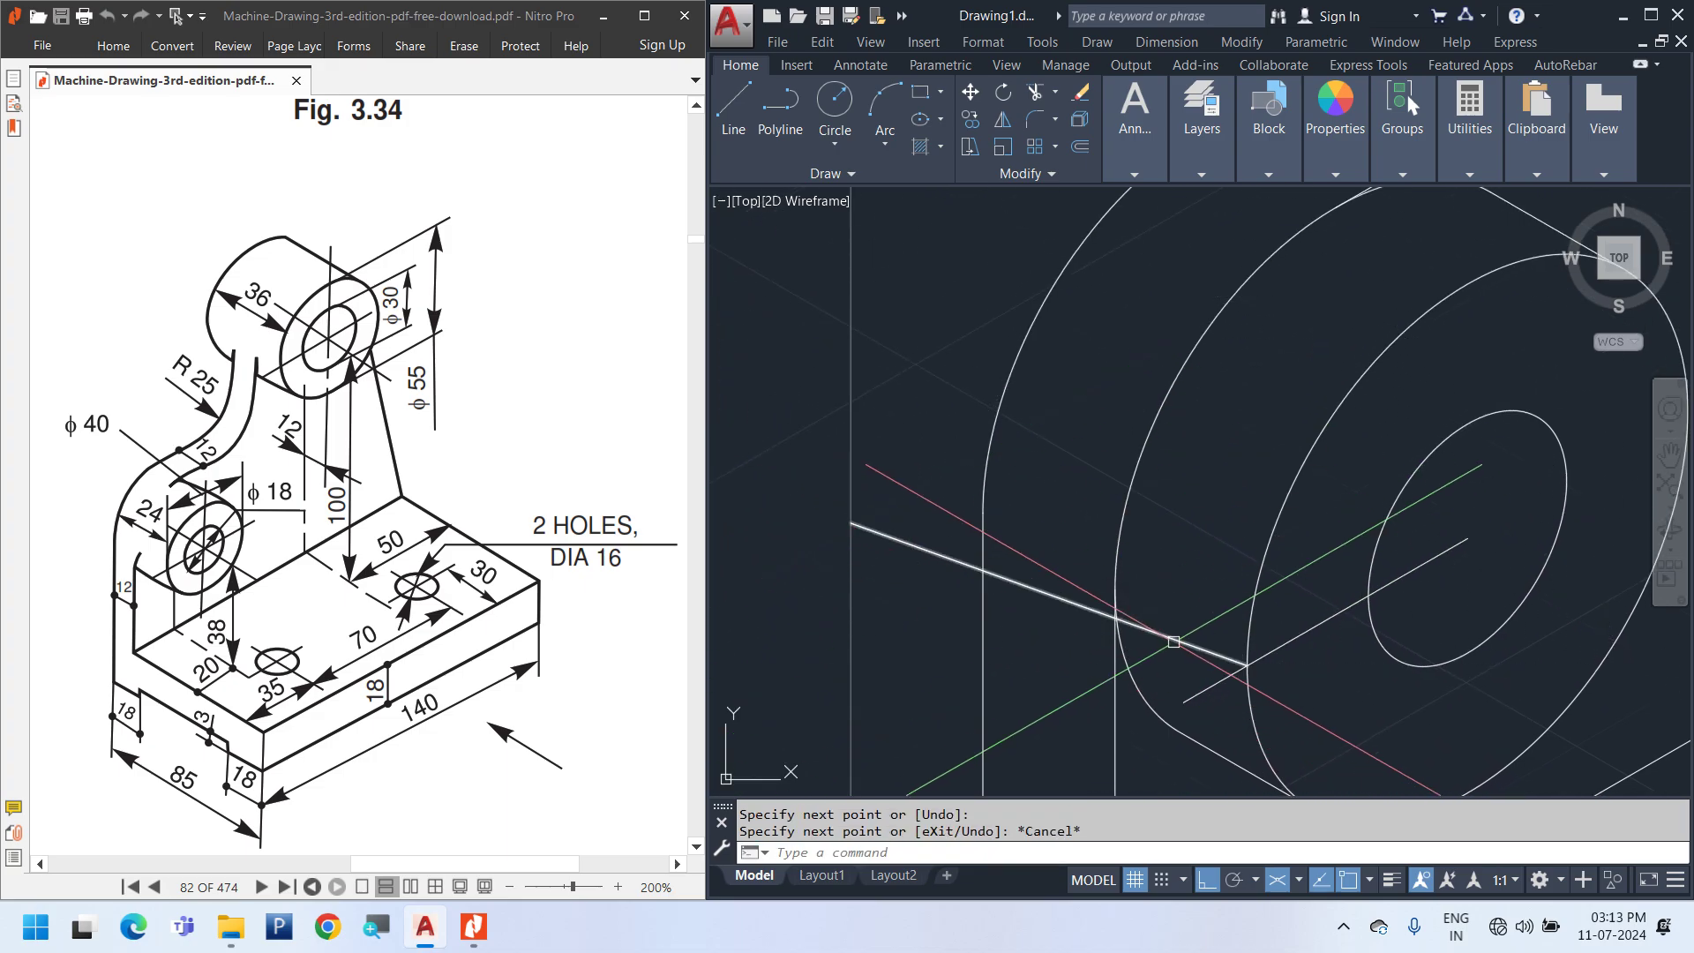
middle_drag(851, 522, 731, 518)
click(961, 598)
key(Delete)
scroll(999, 641, down, 3)
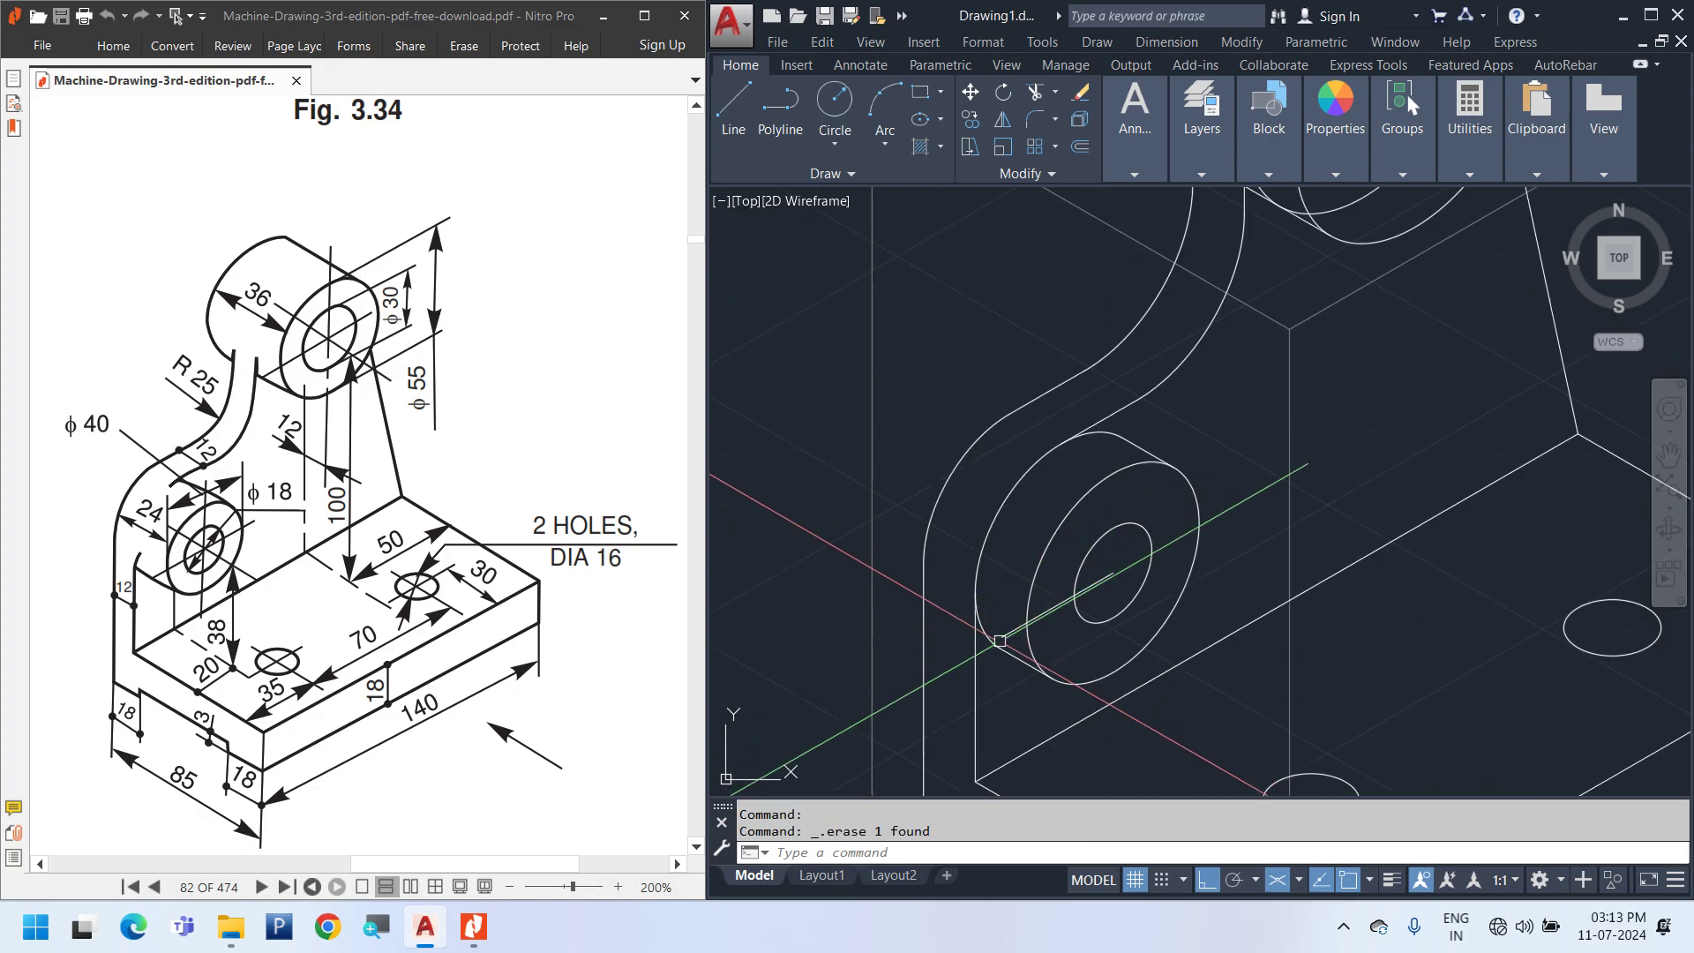
Draw a second construction line from the first one's crossing with the outer front isocircle along 150° across the wall, and erase both
text(L)
key(space)
scroll(1014, 637, up, 4)
click(1043, 604)
click(830, 483)
key(Escape)
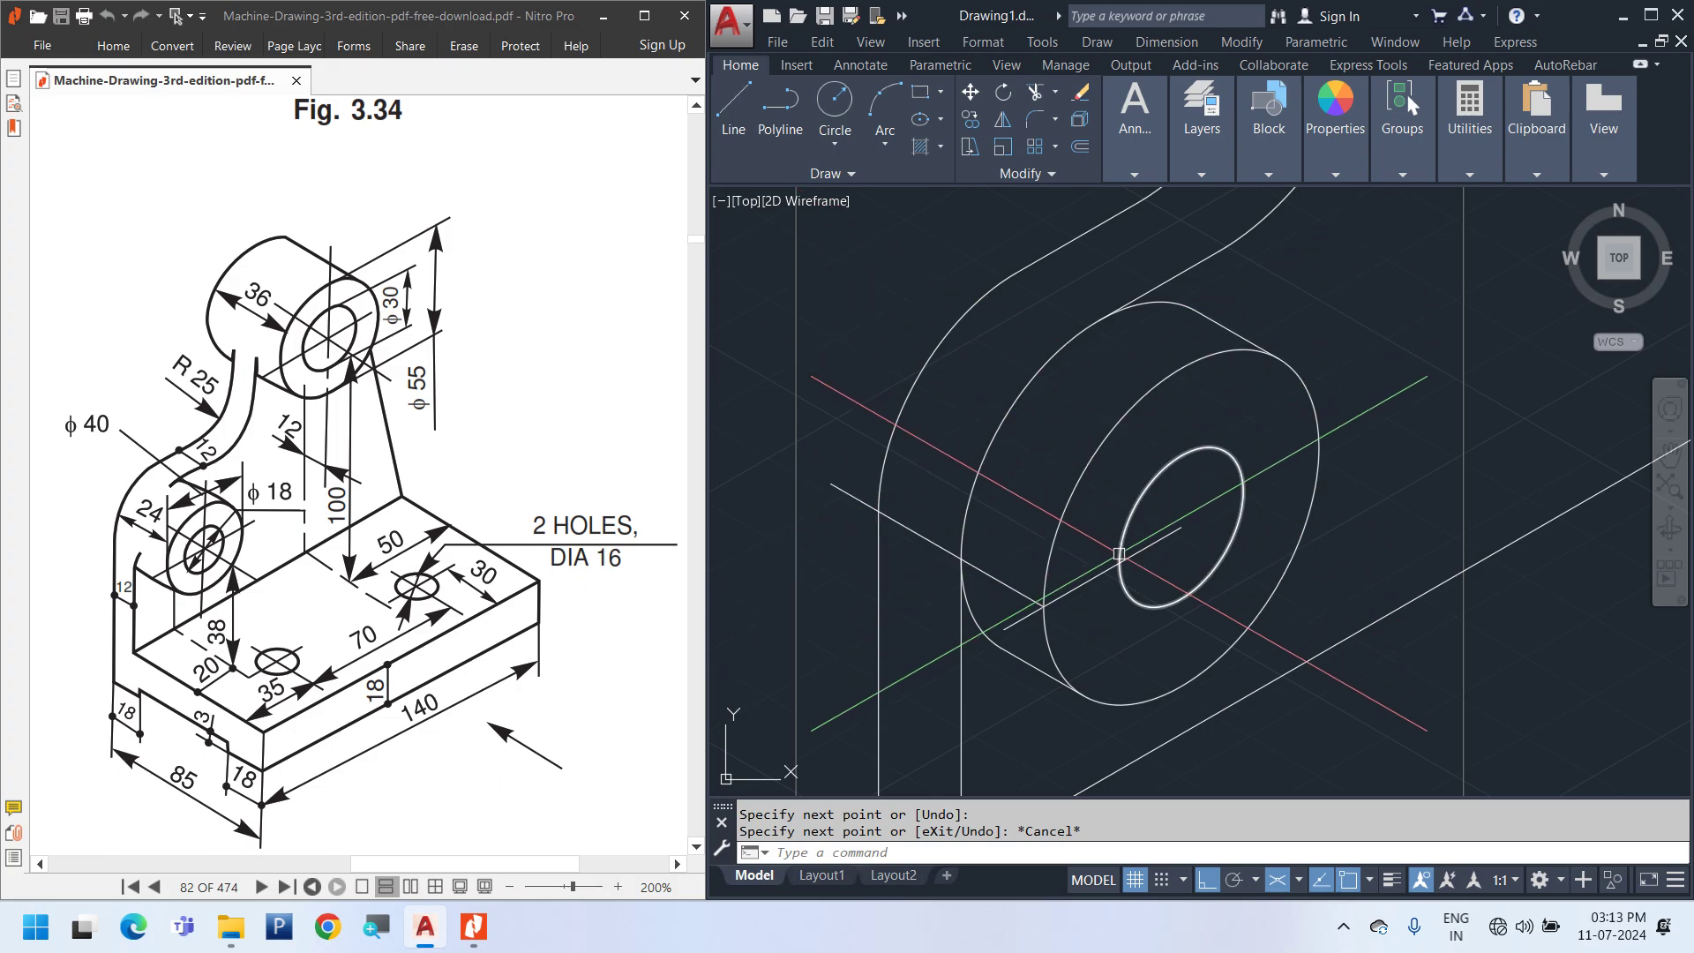
click(1011, 592)
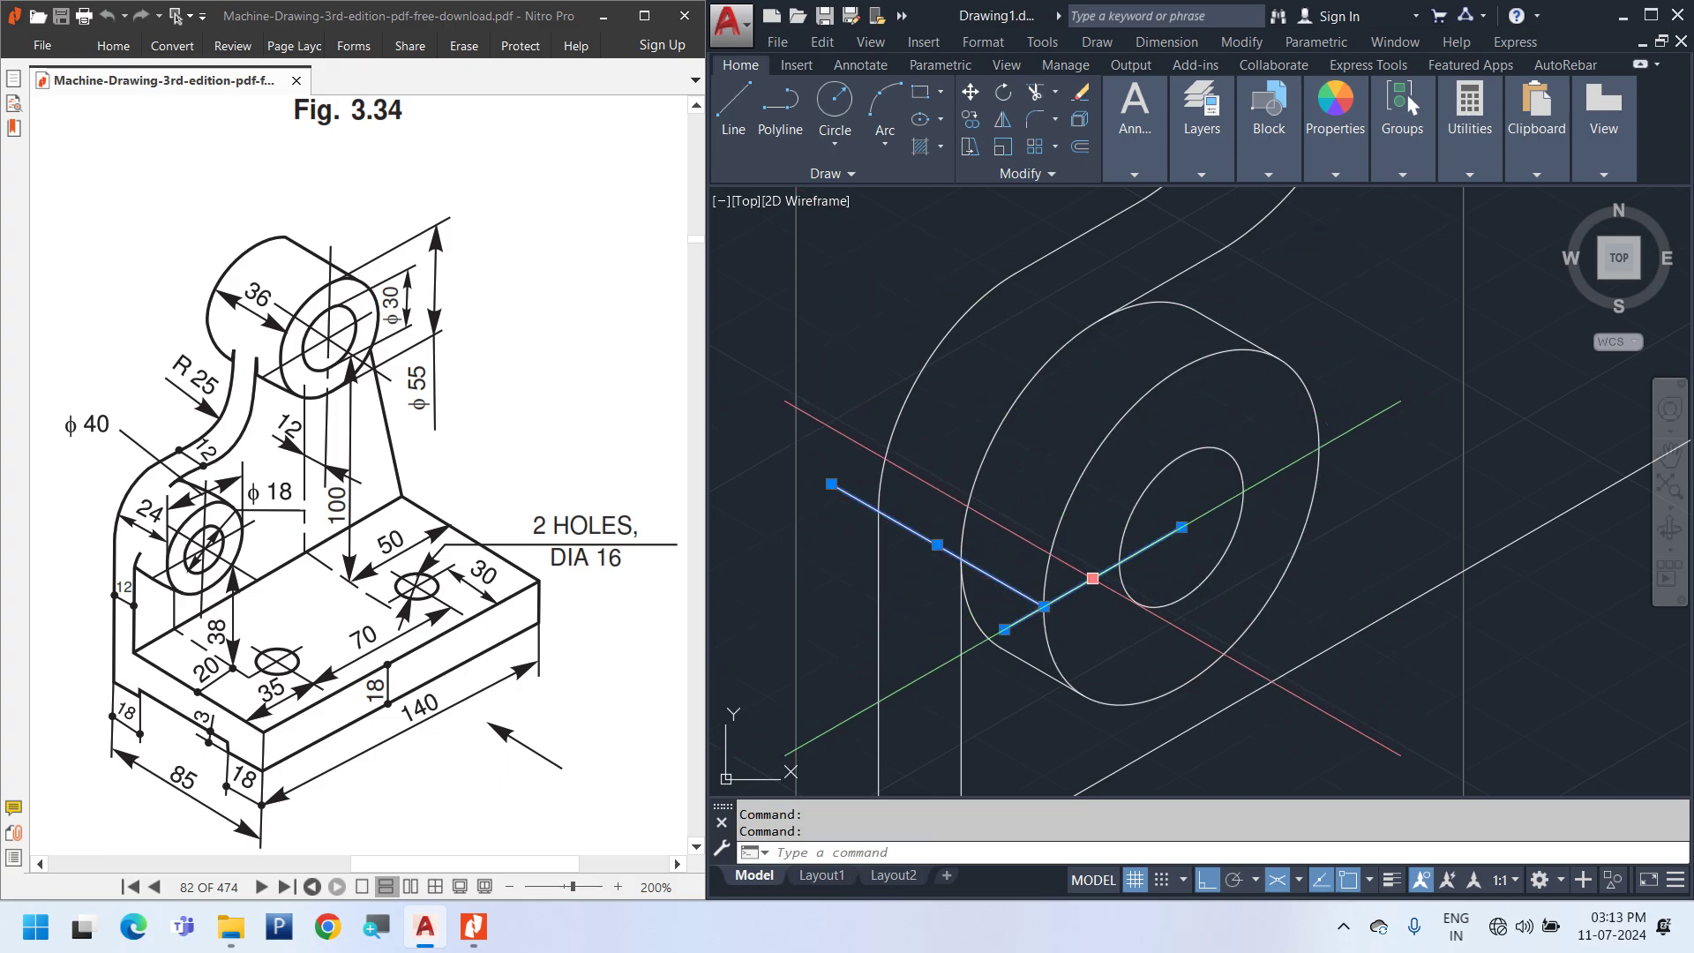
Trim the lower boss's middle isocircle between the wall's front vertical edge and its upper straight edge
key(Return)
key(Return)
click(1006, 467)
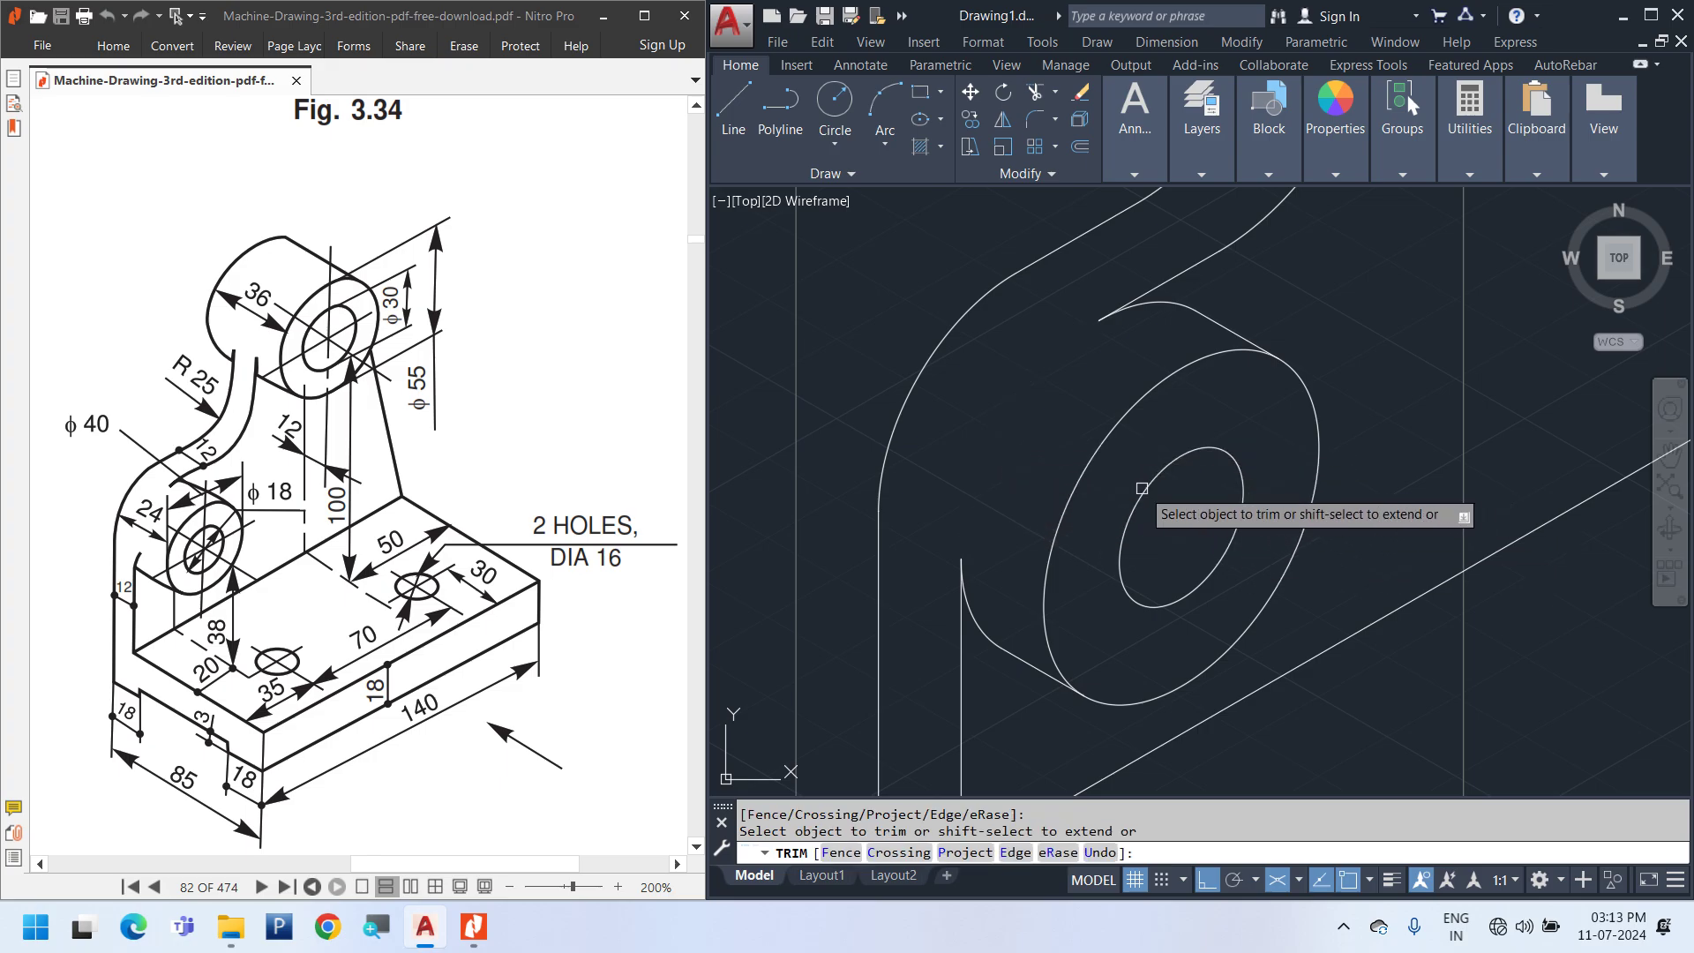
scroll(1023, 521, down, 2)
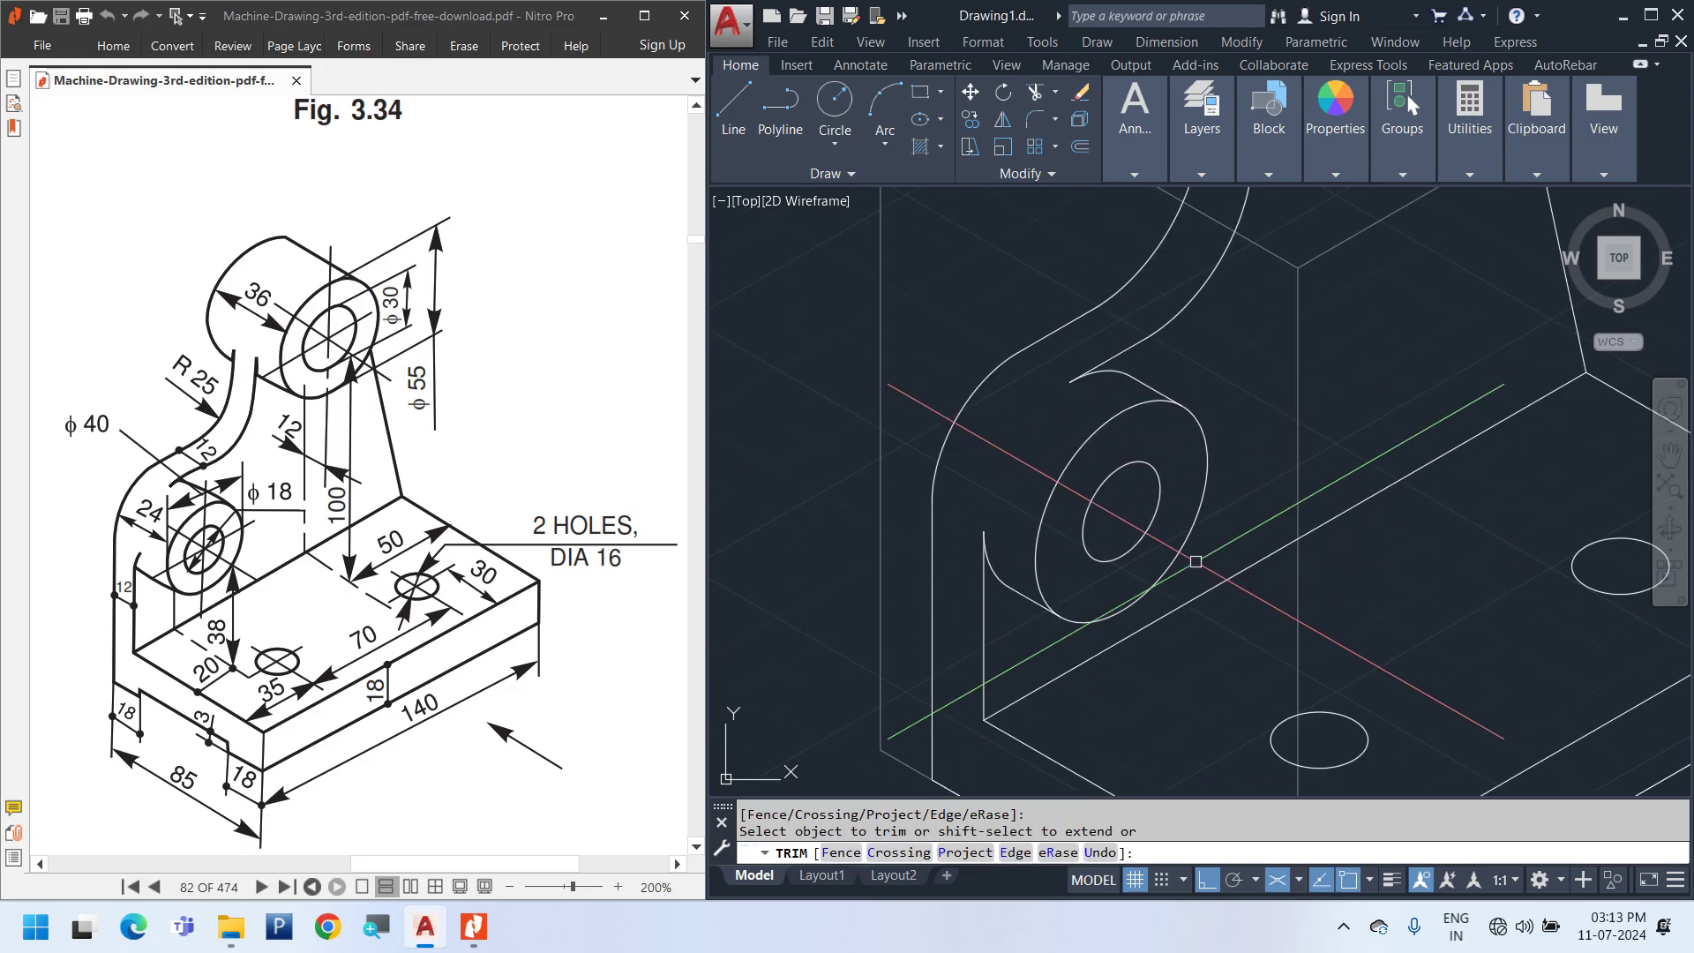
key(Escape)
middle_drag(1134, 594, 1024, 691)
middle_drag(1052, 465, 906, 691)
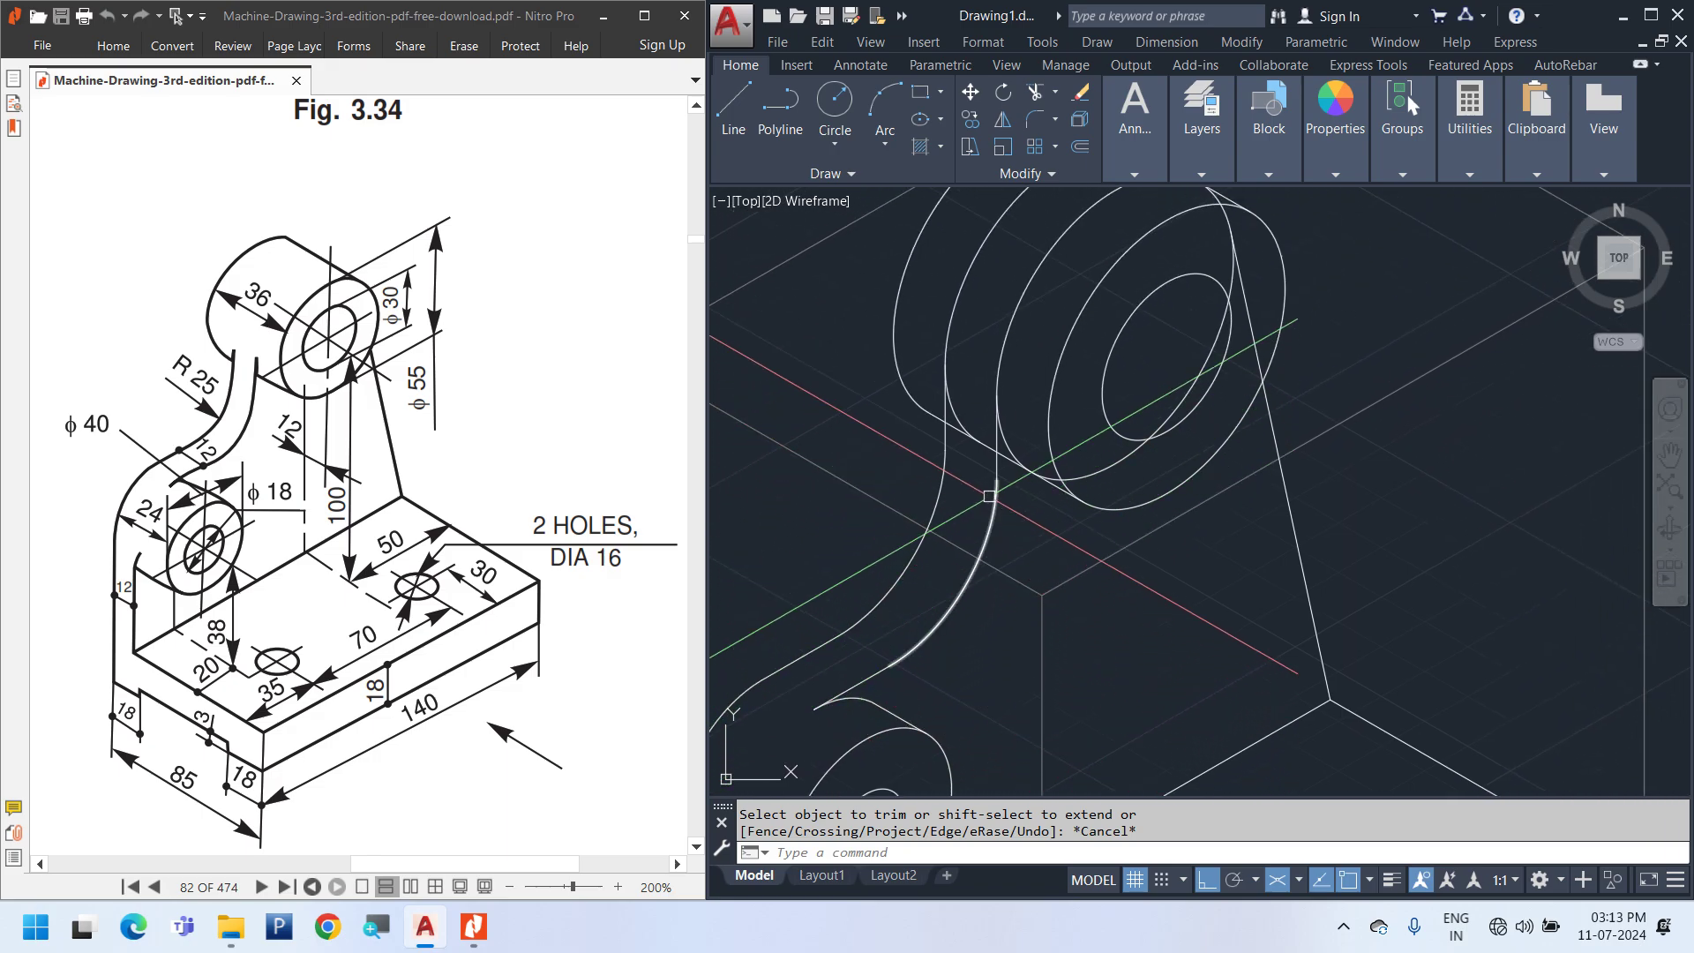
mouse_move(989, 495)
middle_down()
mouse_move(957, 573)
mouse_move(998, 422)
middle_up()
scroll(896, 468, up, 2)
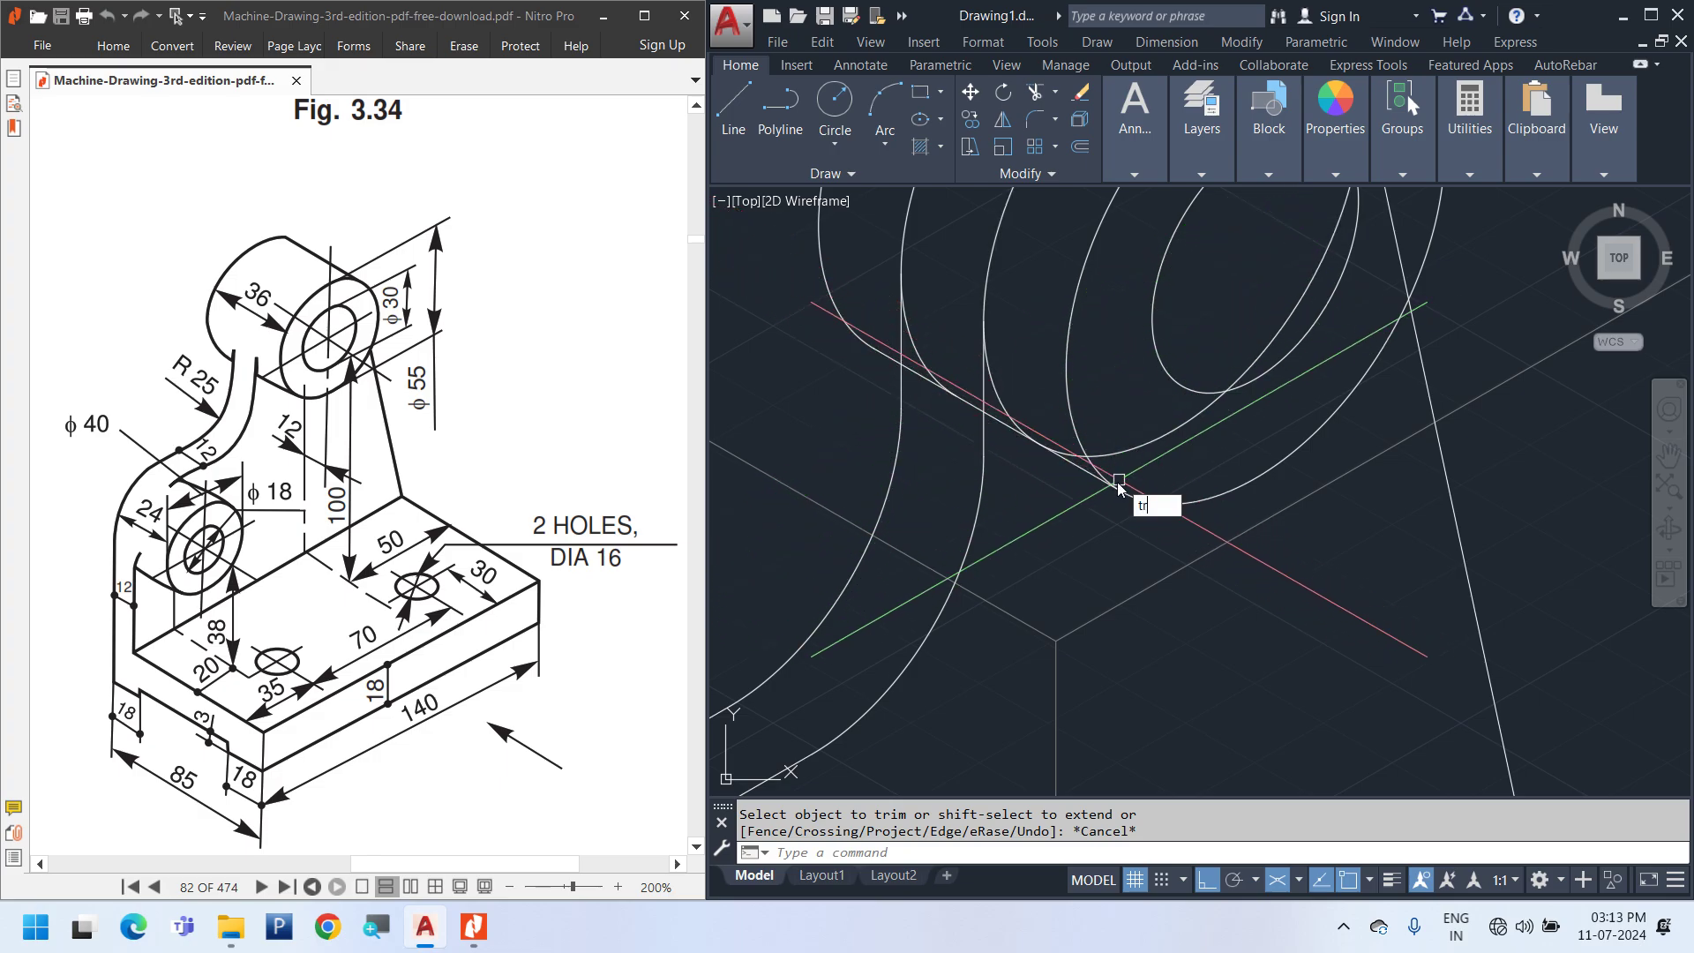
key(Return)
click(1008, 406)
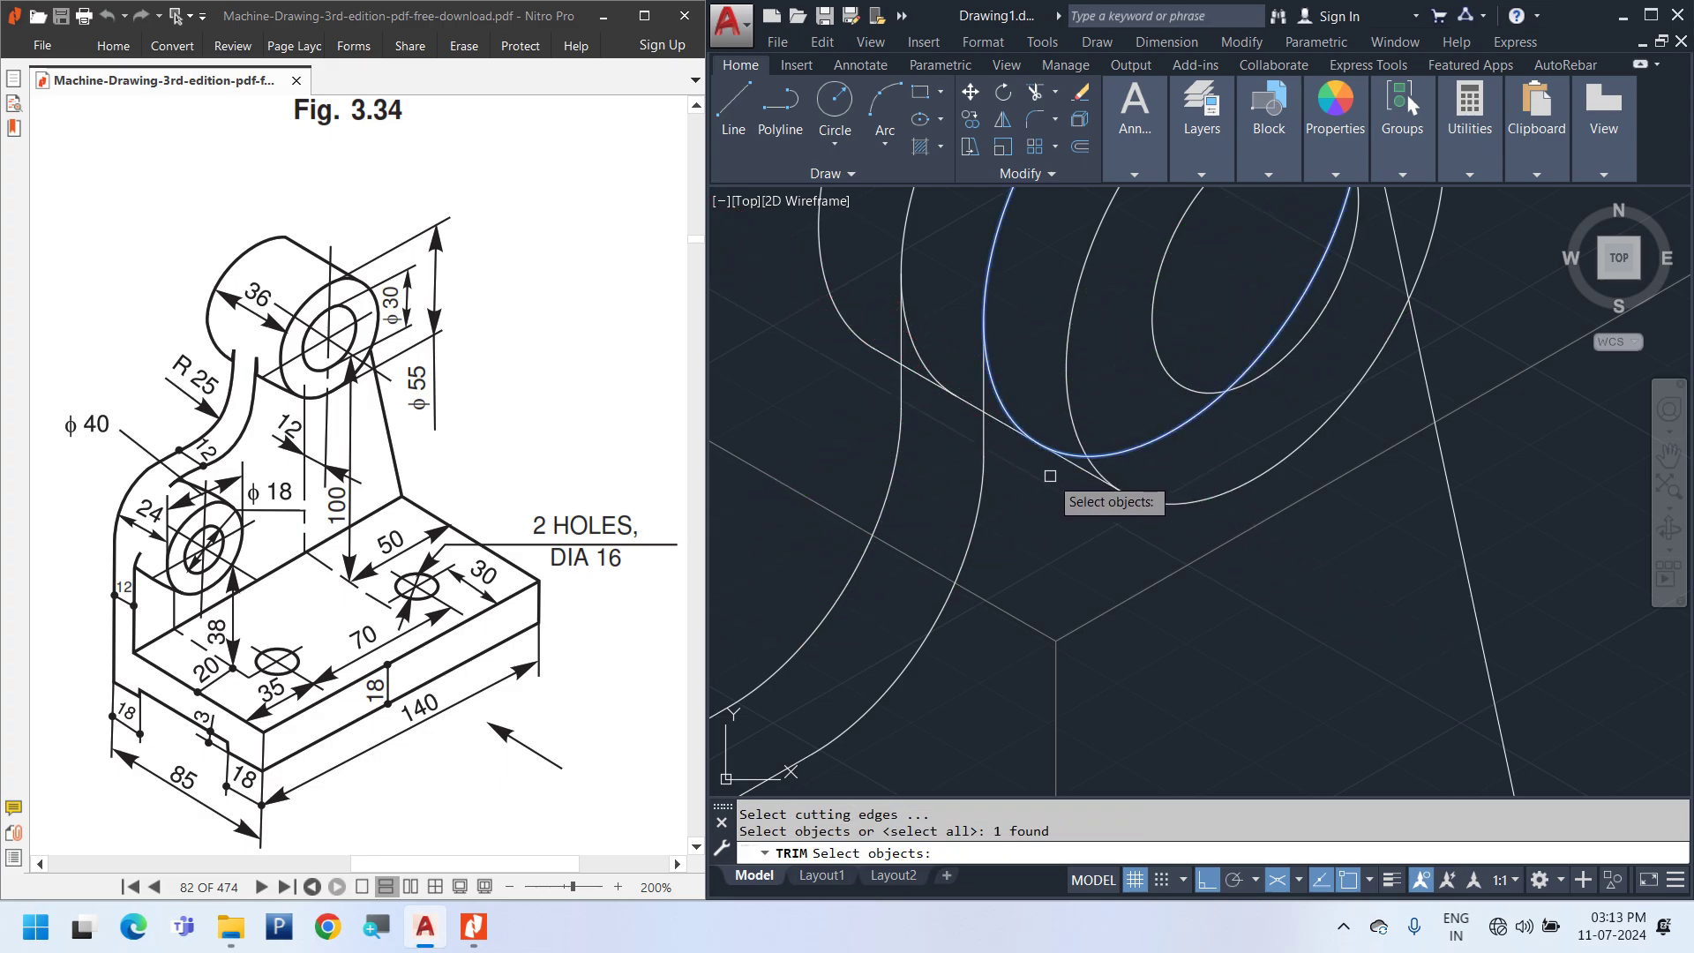
key(Escape)
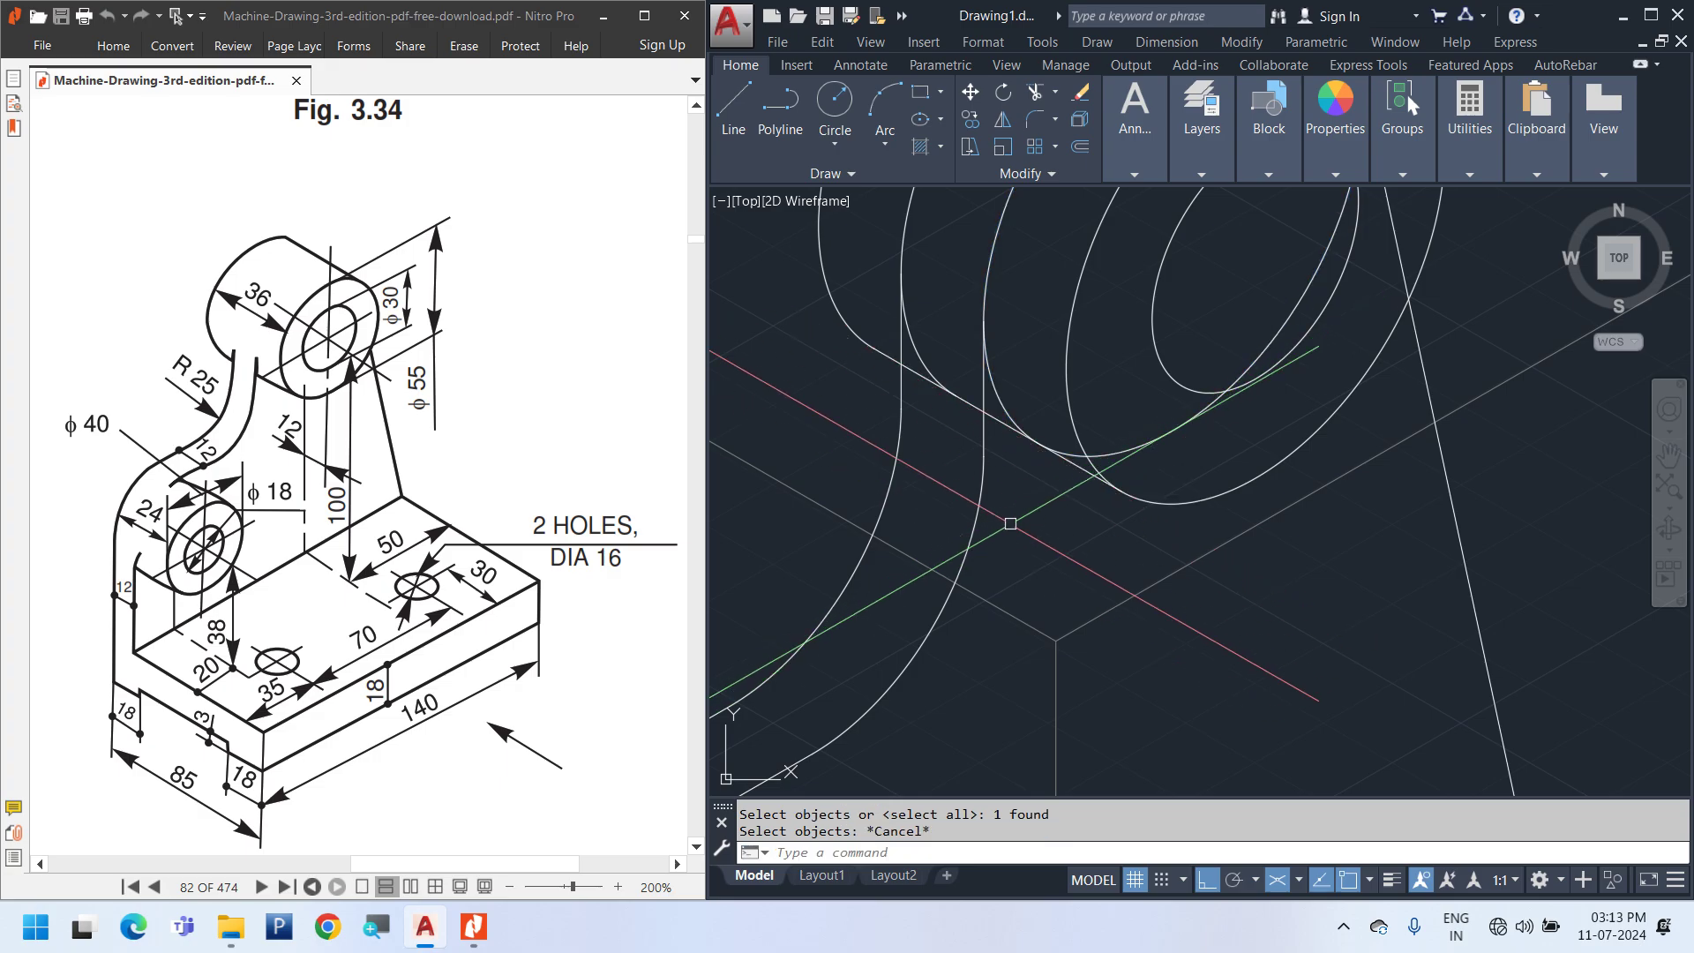
Trim the upper boss's lower tangent line between the wall's front edge and the third isocircle
key(Return)
key(Return)
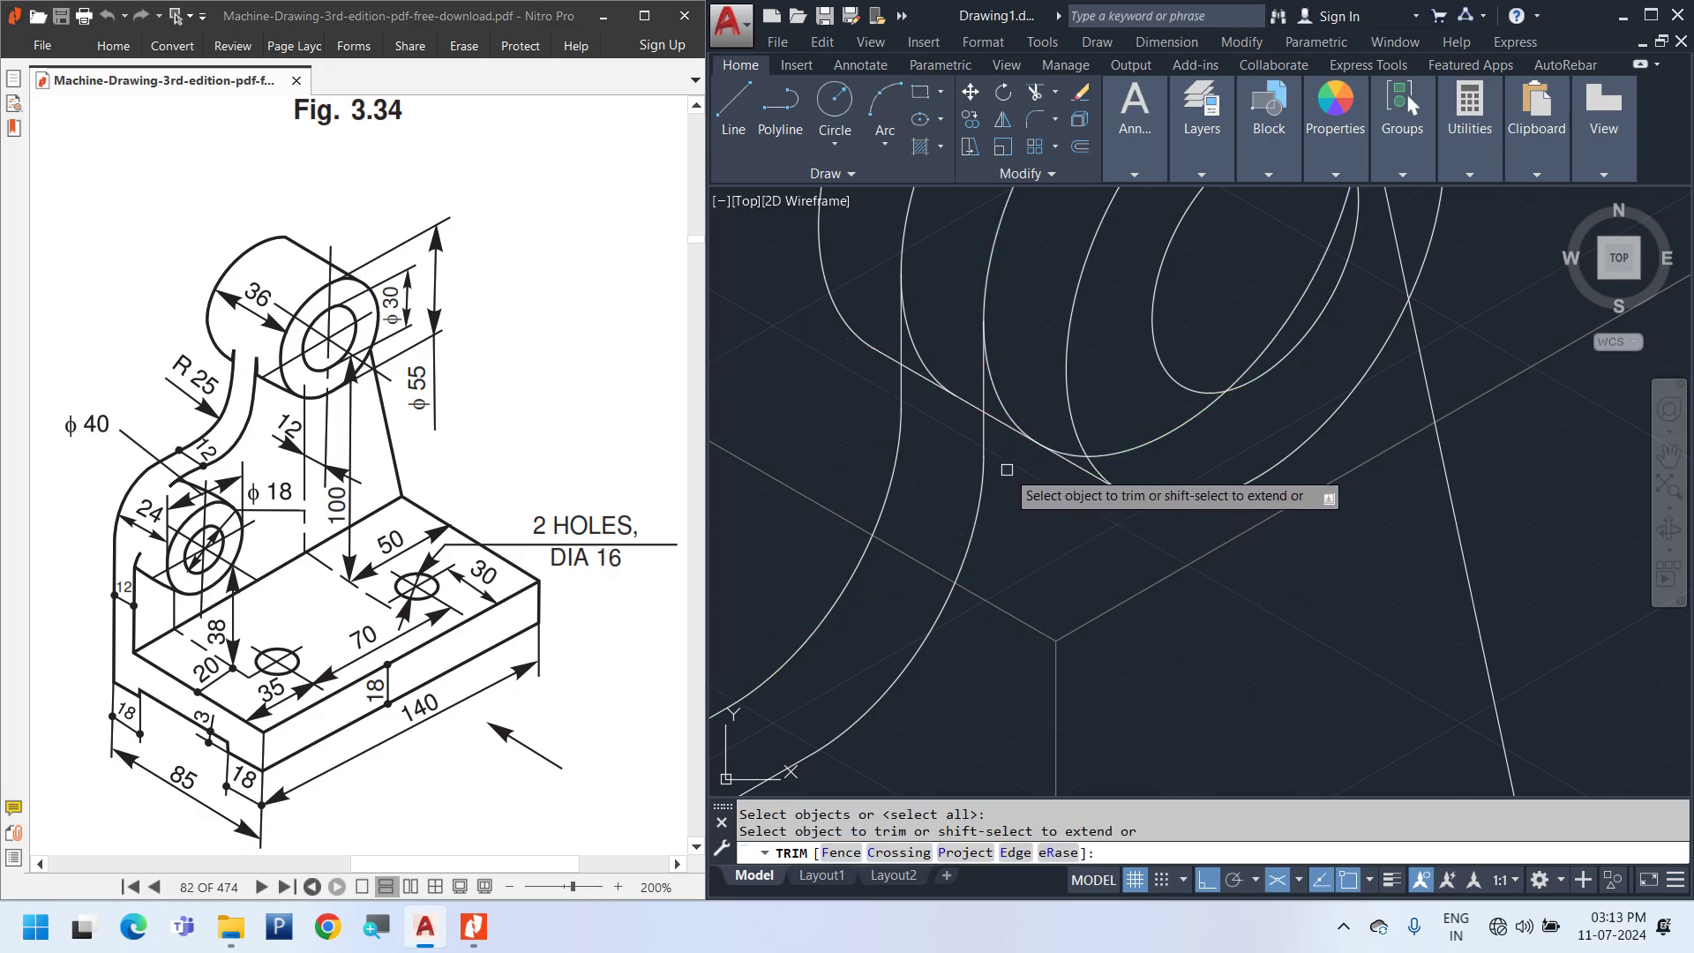
scroll(1003, 459, up, 2)
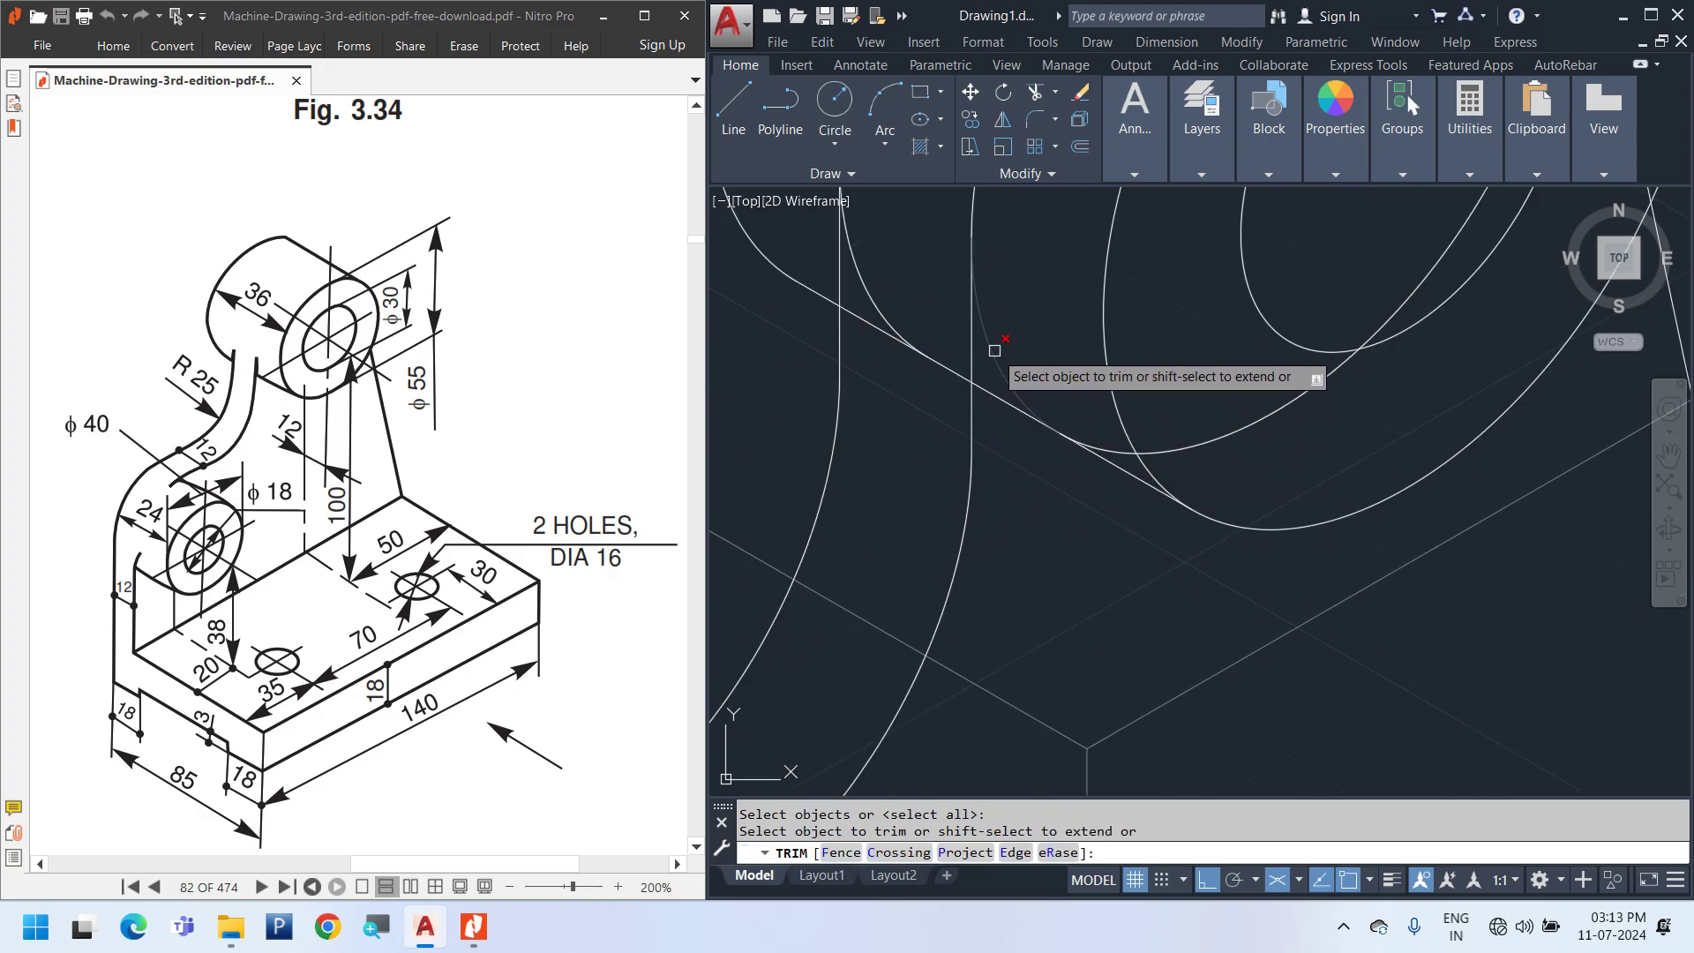
click(1015, 406)
scroll(1212, 630, down, 3)
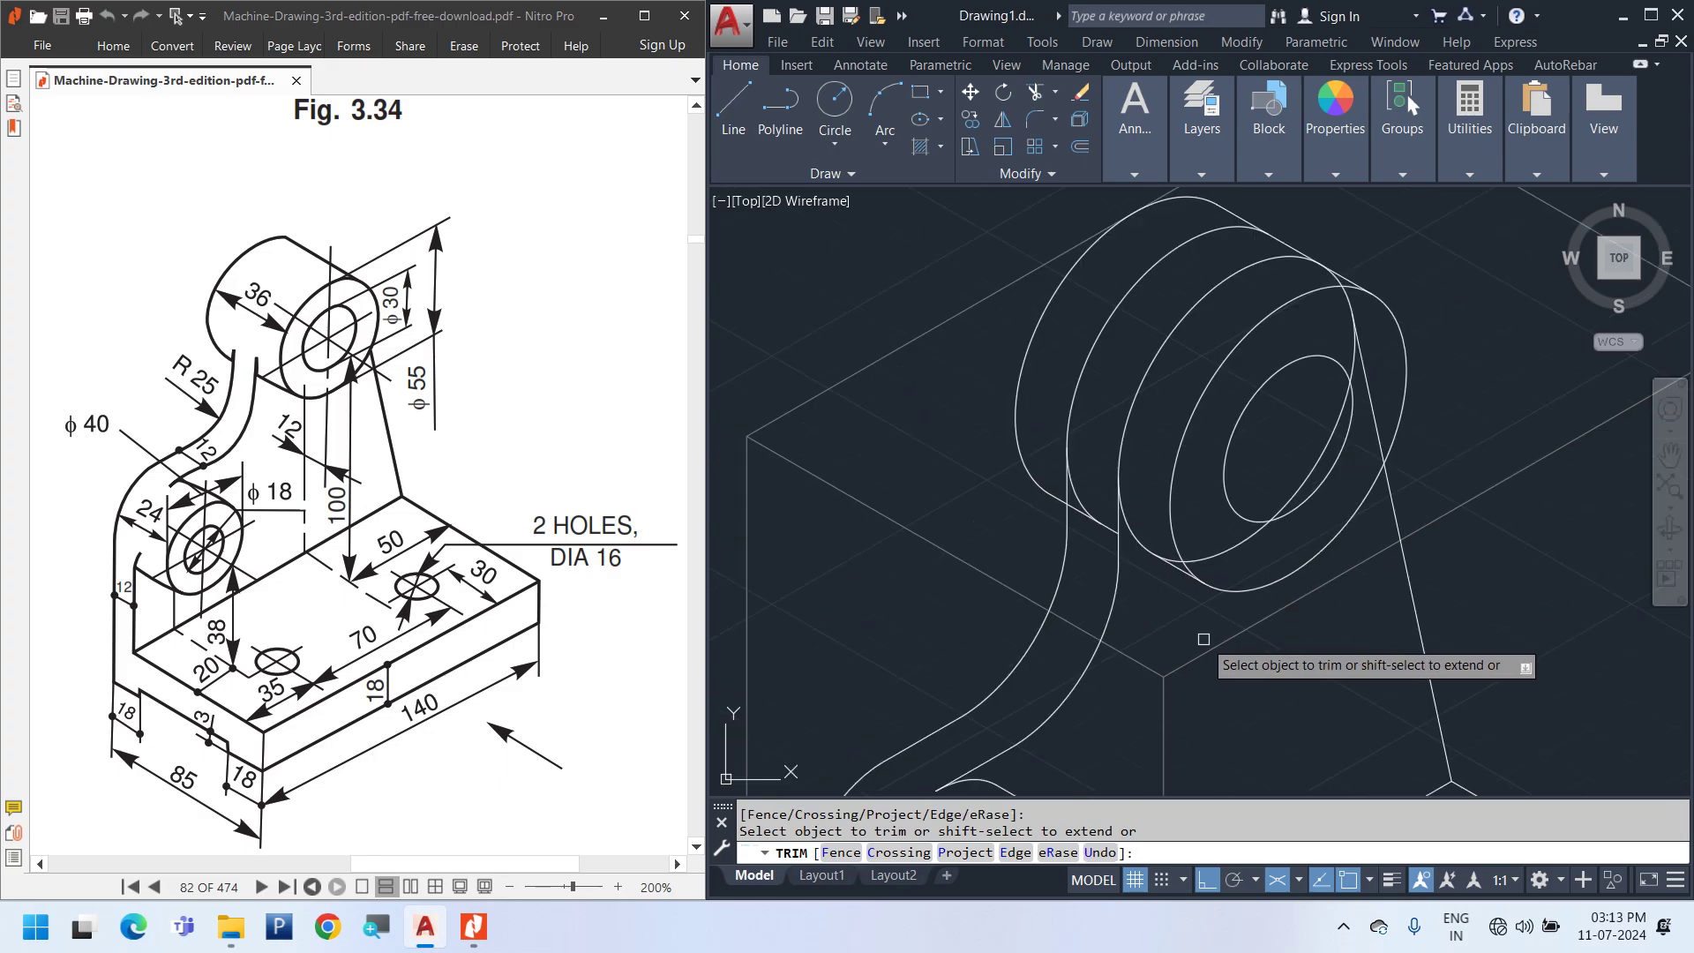
scroll(1203, 639, up, 3)
key(Escape)
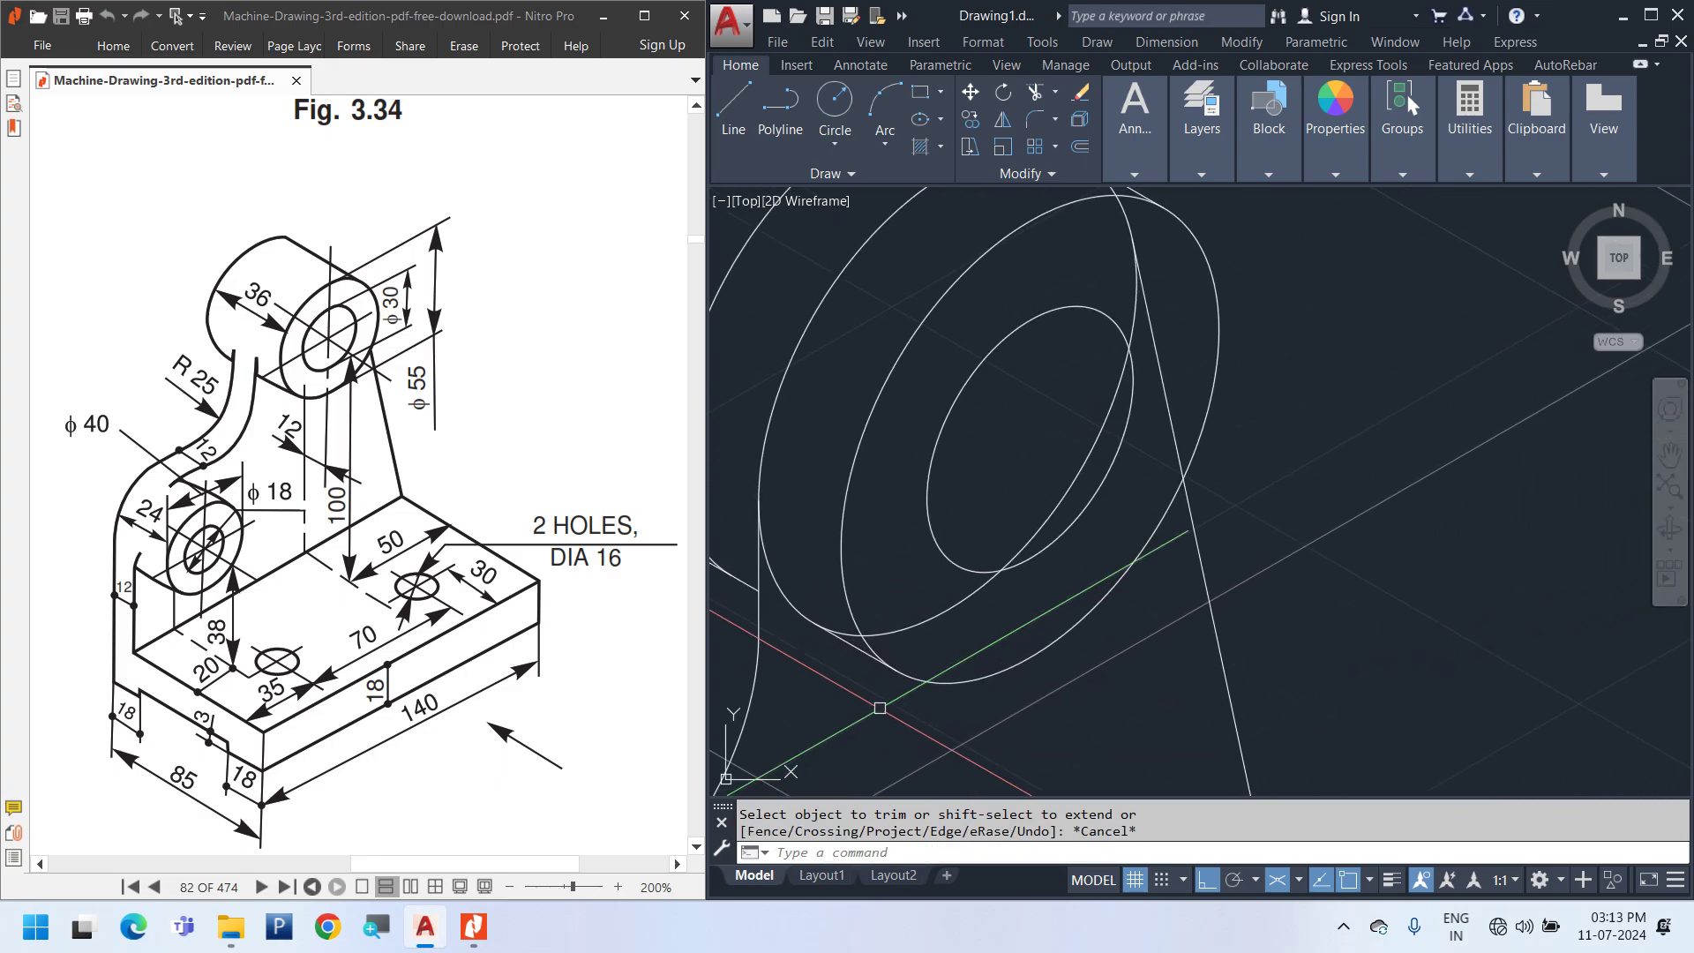
Trim the wall's slanted edge back to the upper boss's outer front isocircle, using the two foremost outer isocircles and both tangent lines as cutting edges
key(space)
scroll(882, 693, down, 3)
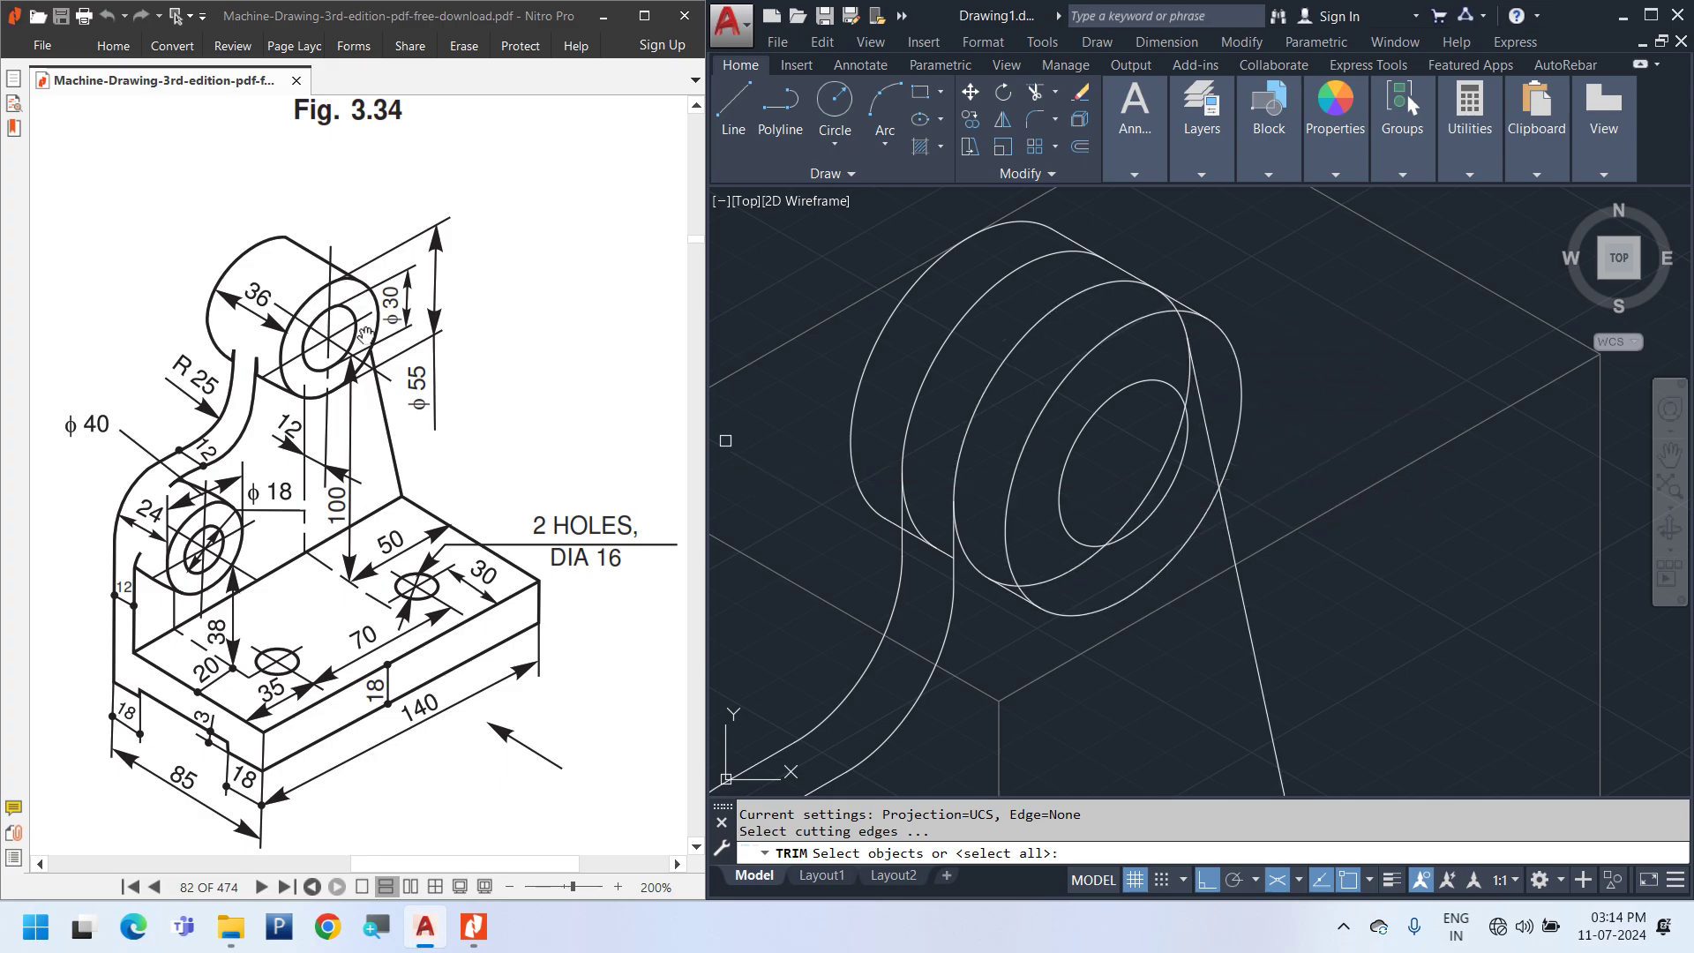
key(Escape)
key(space)
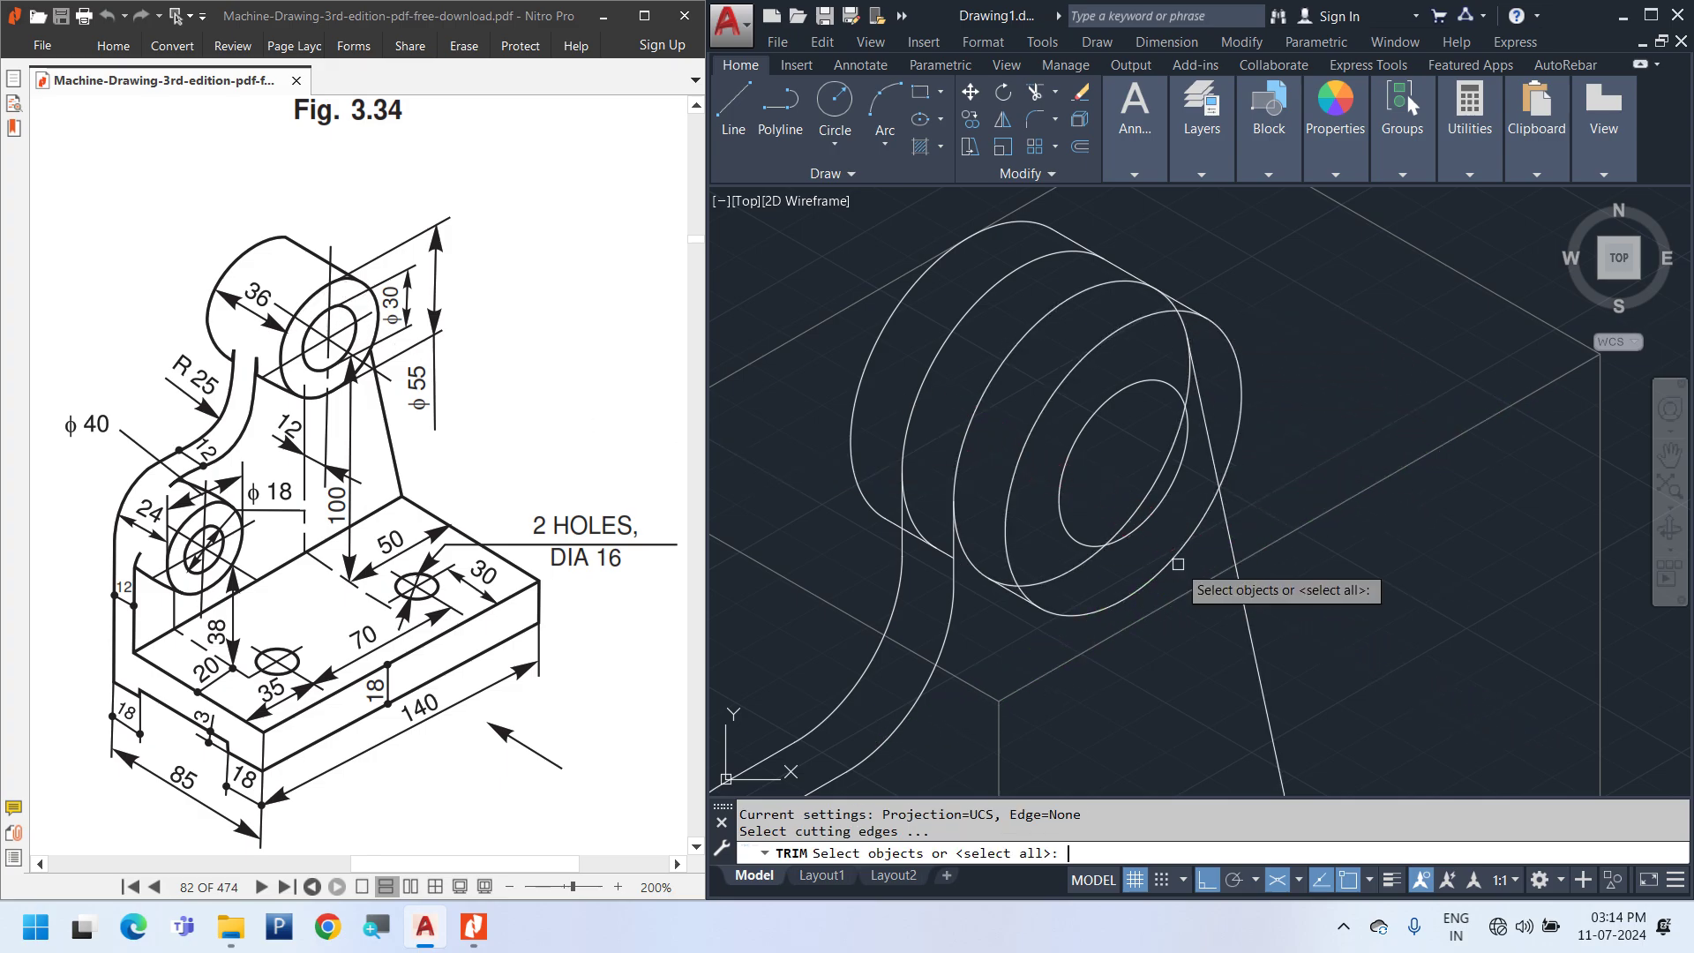
click(1166, 563)
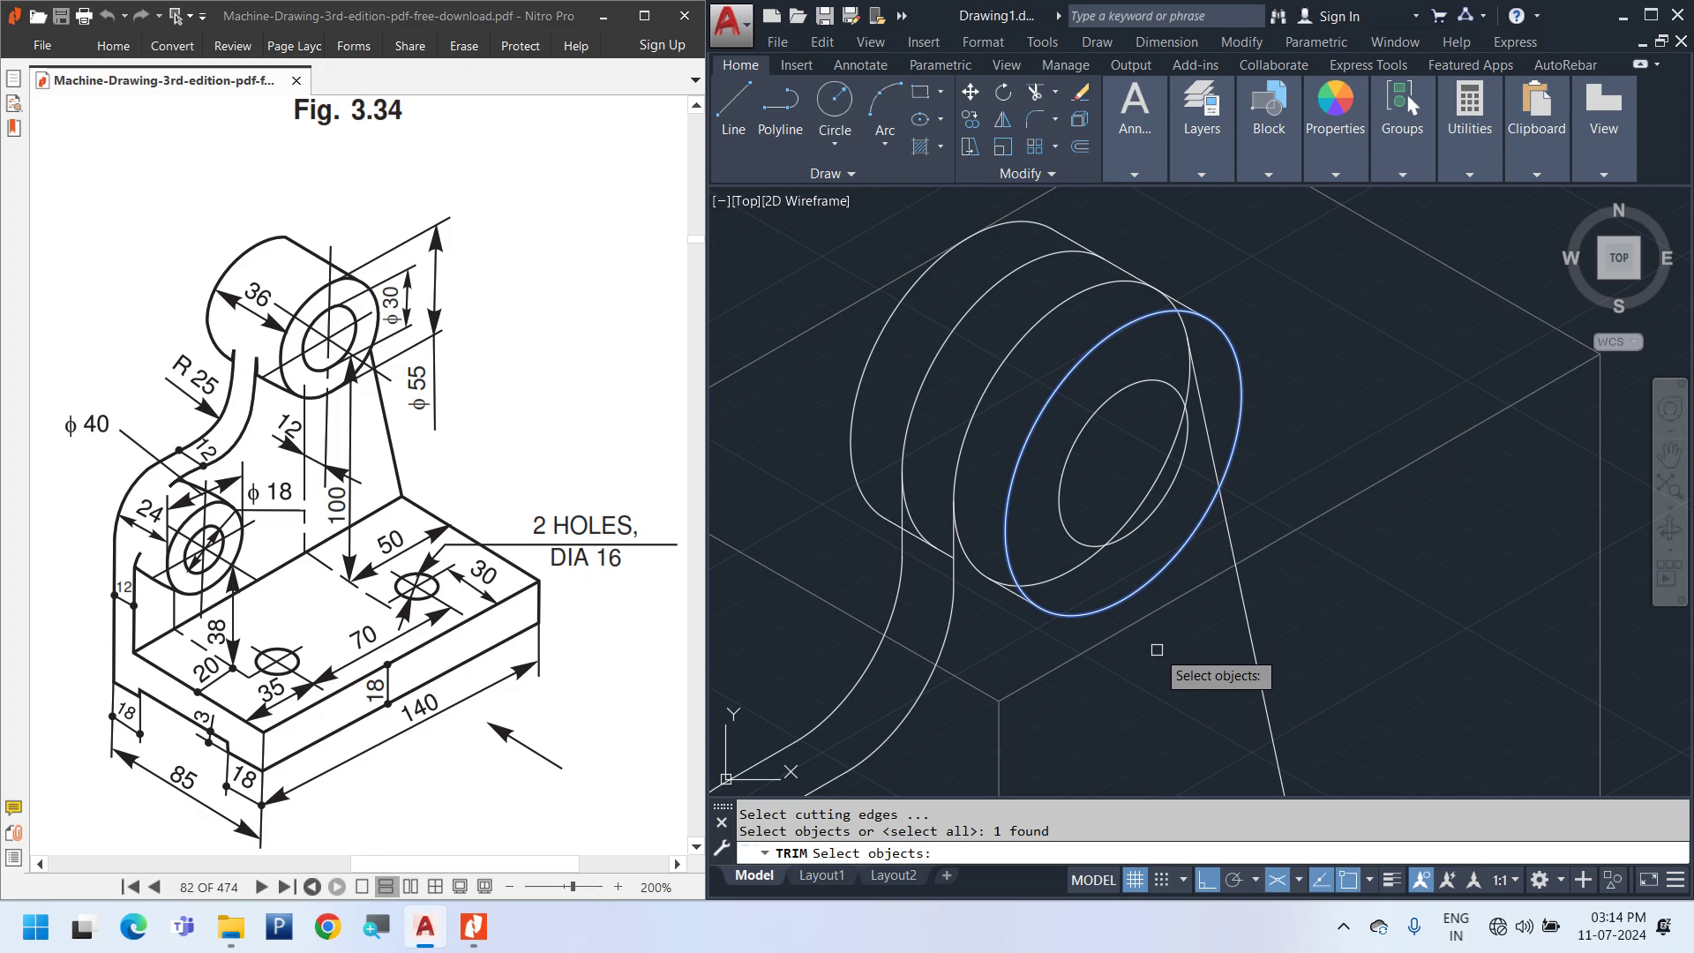
click(1008, 360)
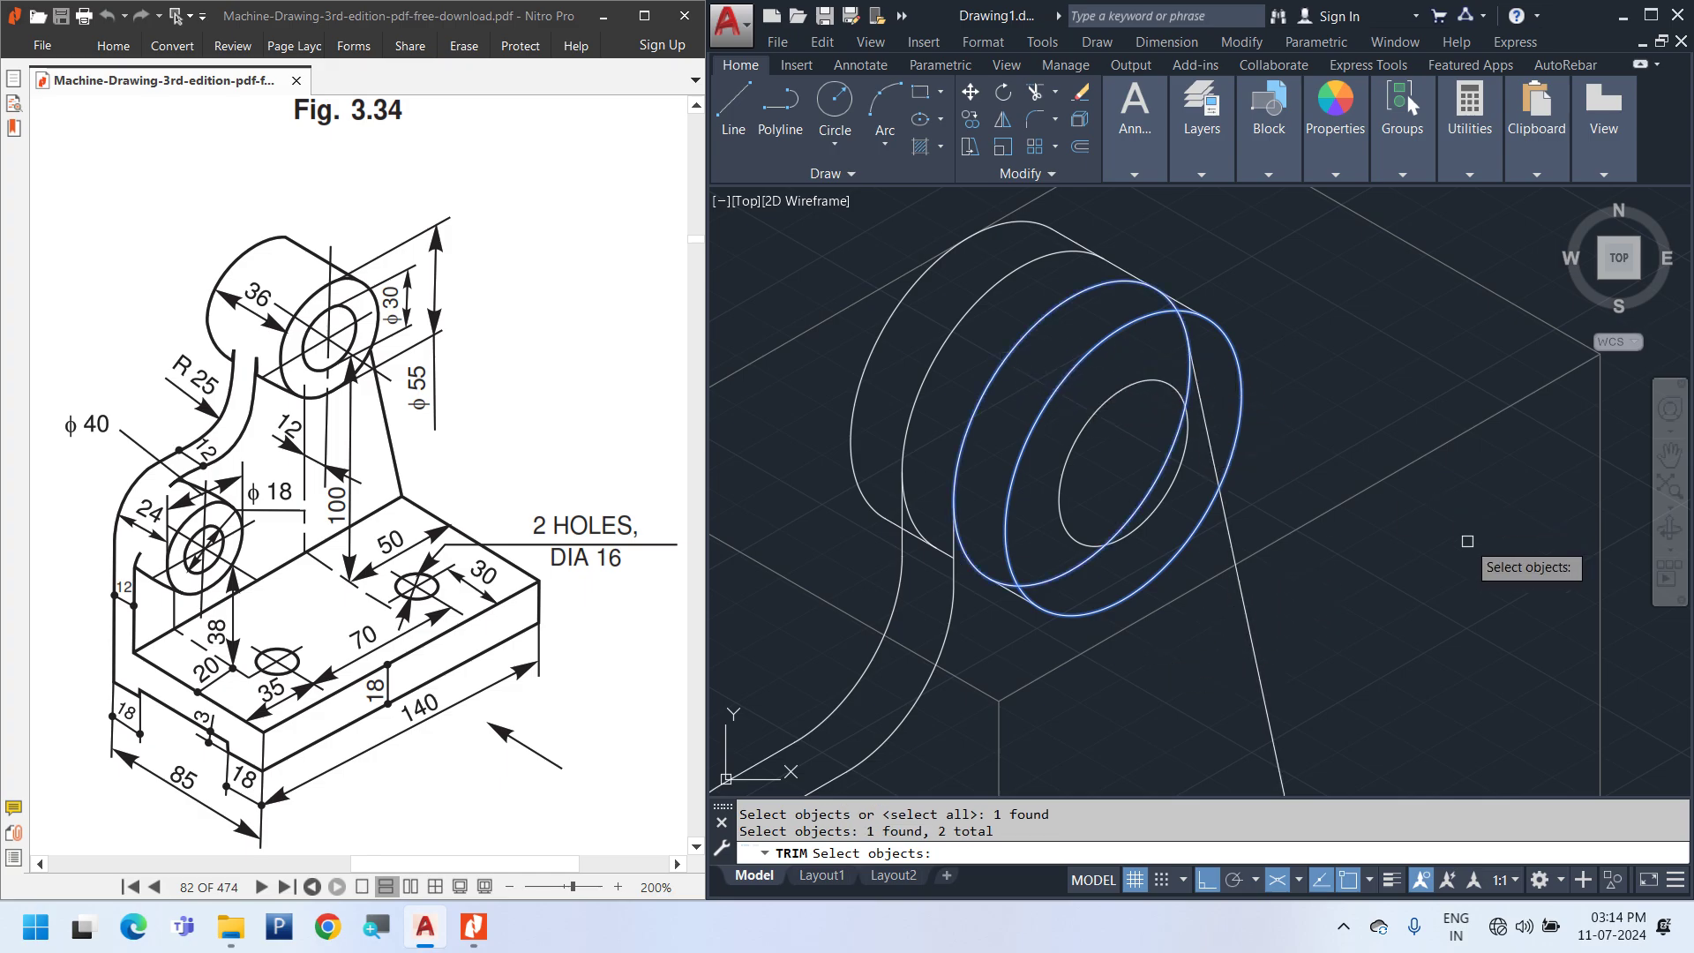
scroll(993, 638, up, 3)
click(1028, 582)
scroll(1028, 582, down, 3)
scroll(1177, 382, up, 3)
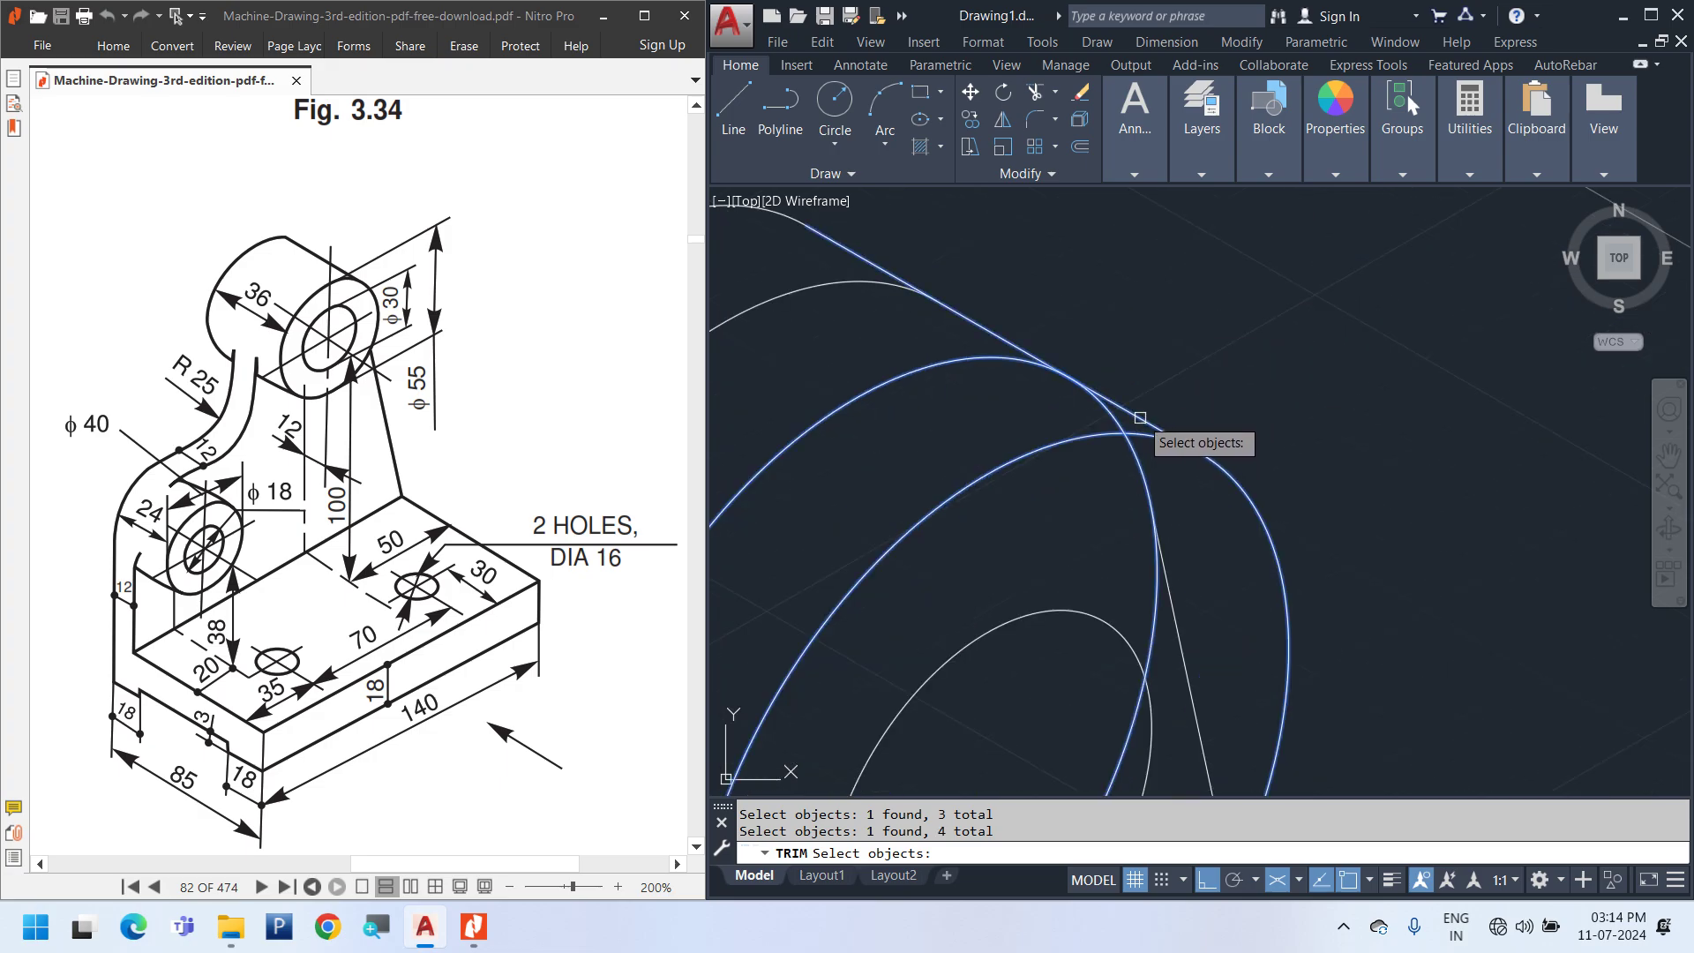
scroll(1286, 417, down, 3)
key(Return)
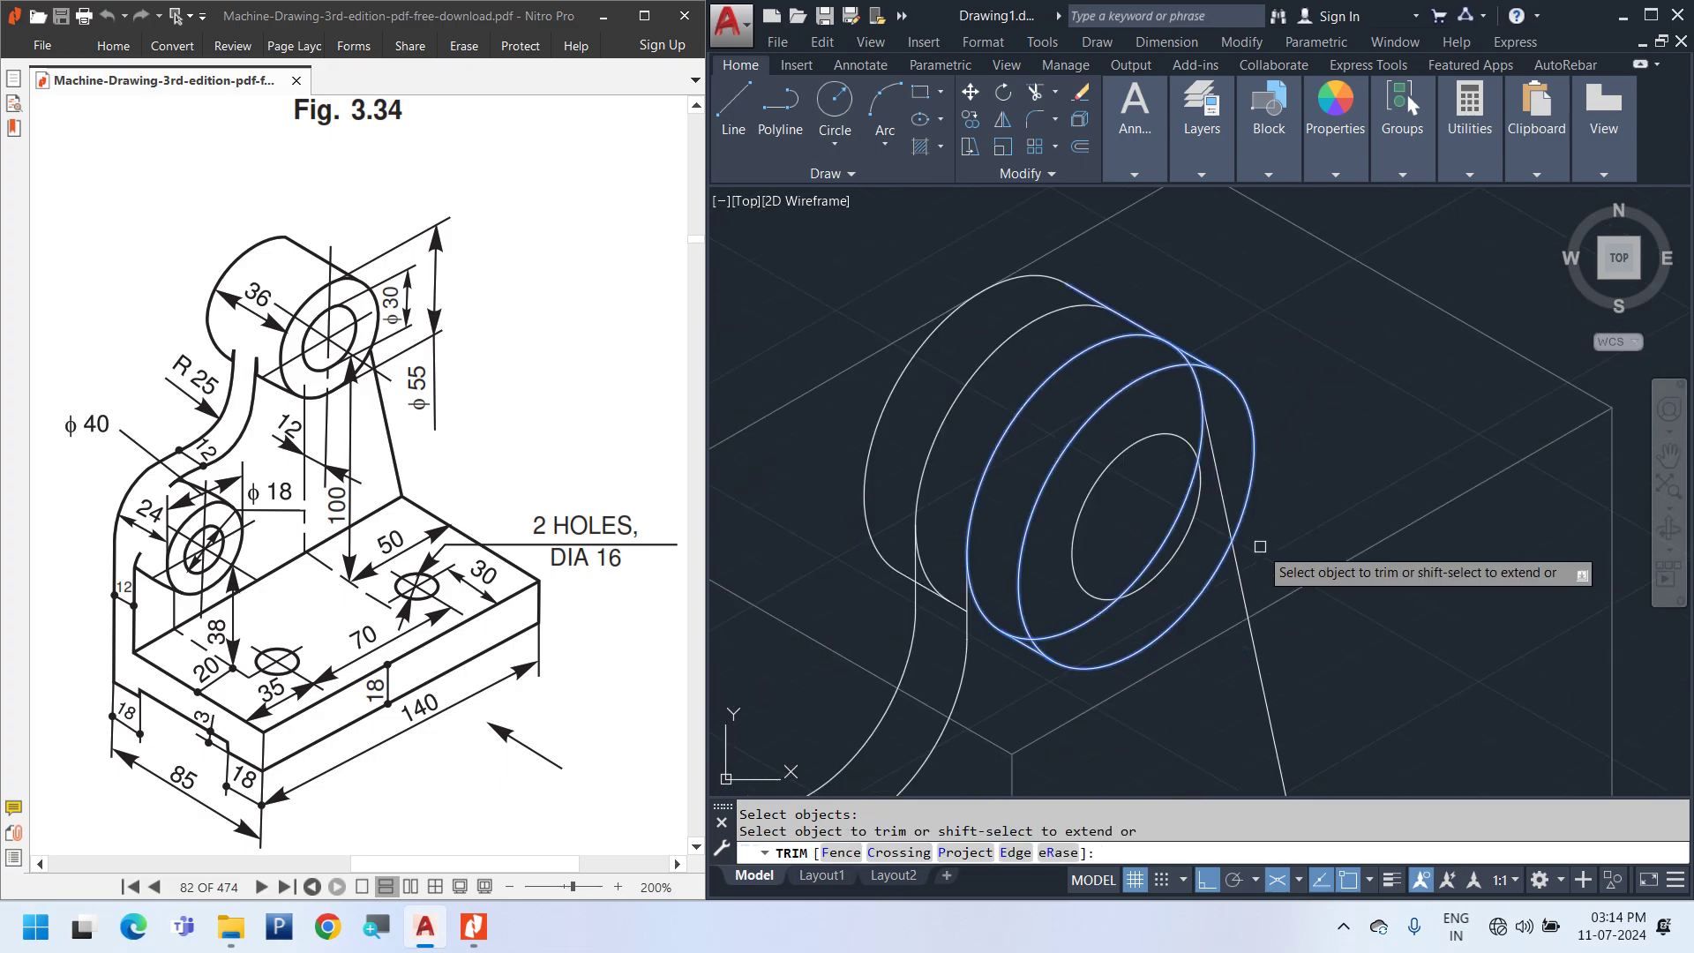
click(1218, 463)
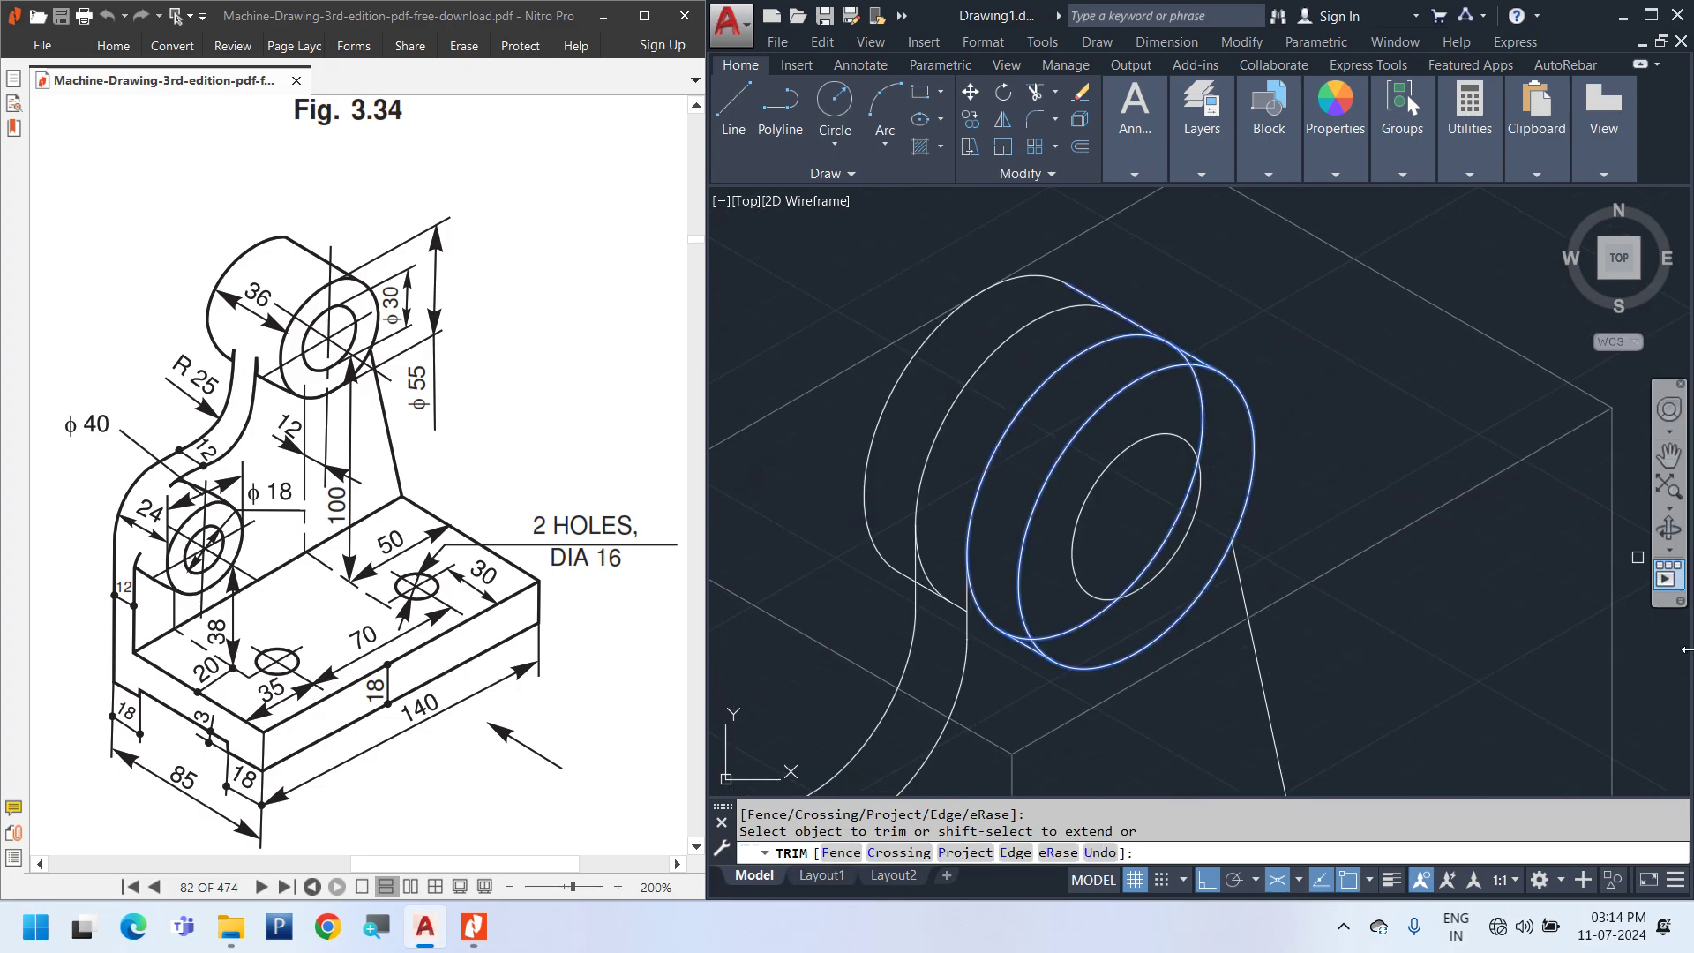
Trim away the upper boss's third isocircle behind the front face, between the upper and lower tangent lines
scroll(960, 665, up, 2)
scroll(960, 665, up, 3)
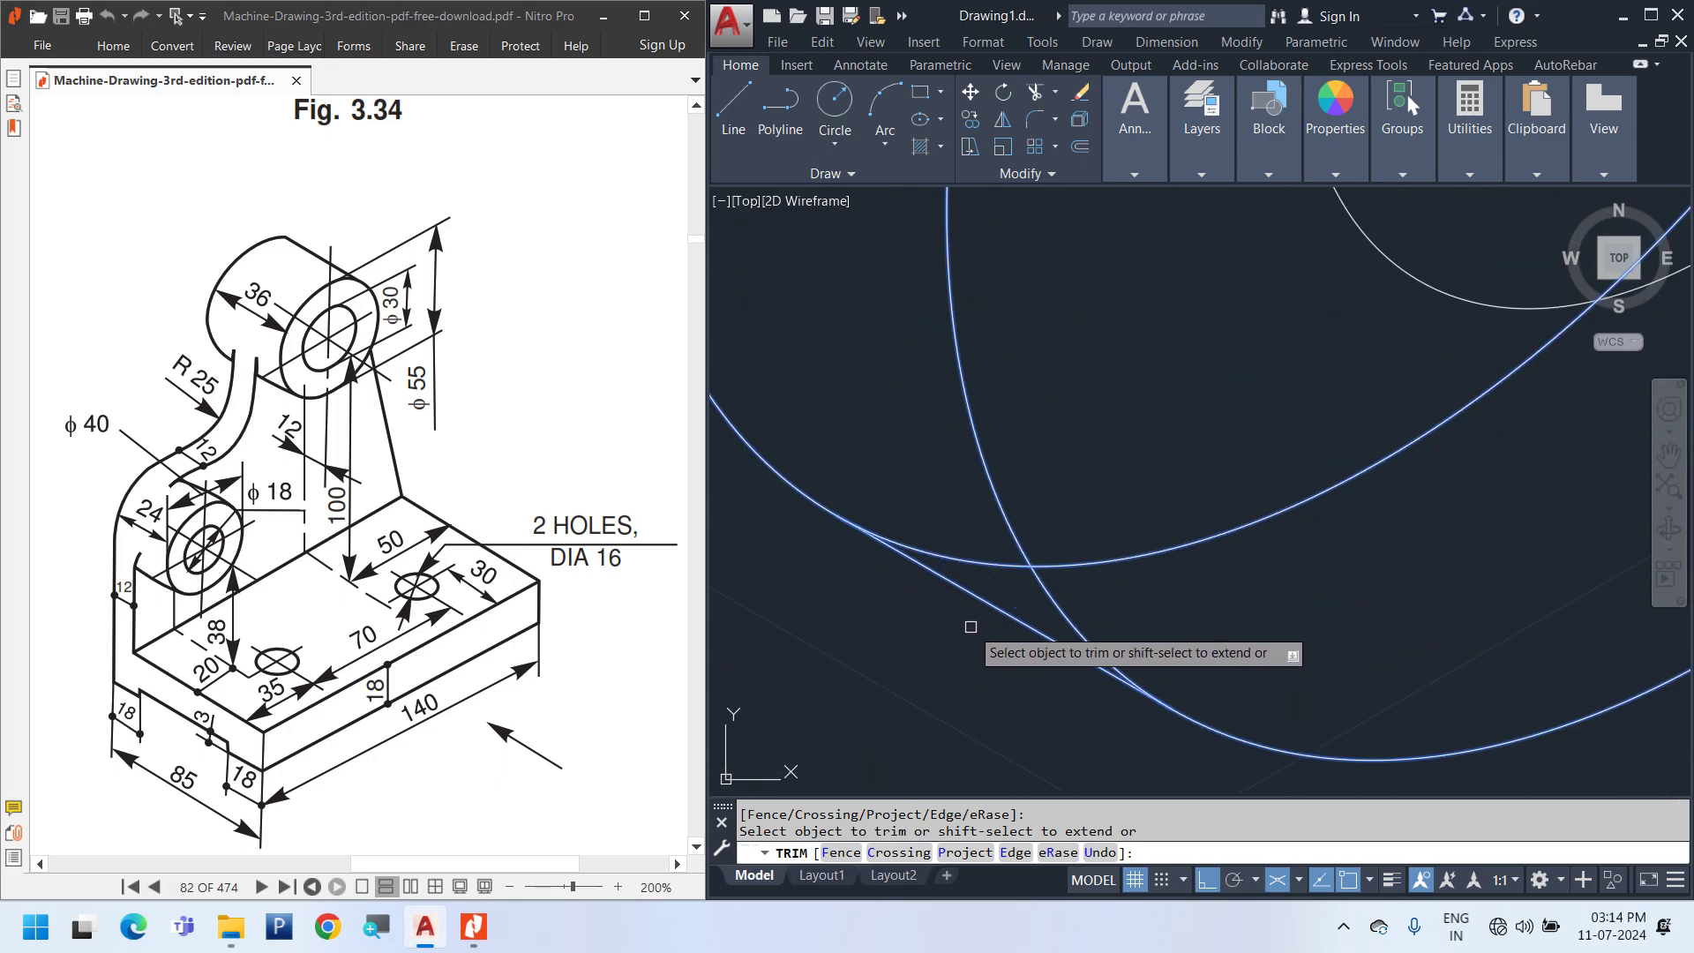
scroll(1153, 549, down, 5)
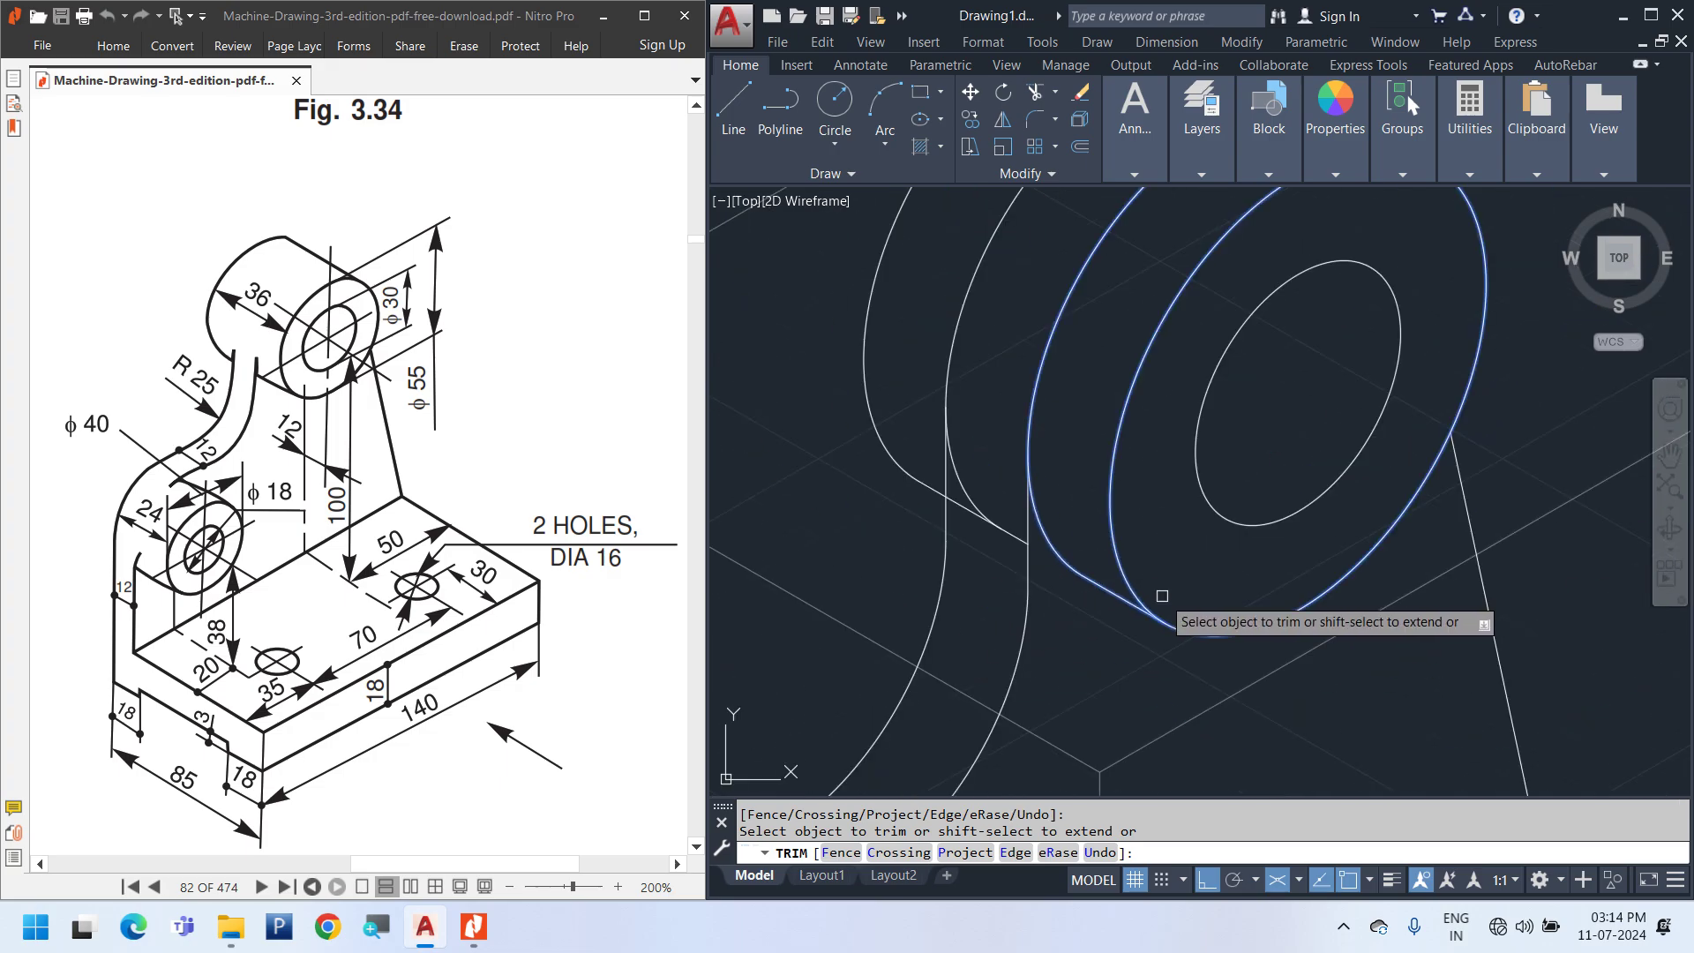
scroll(1360, 316, up, 2)
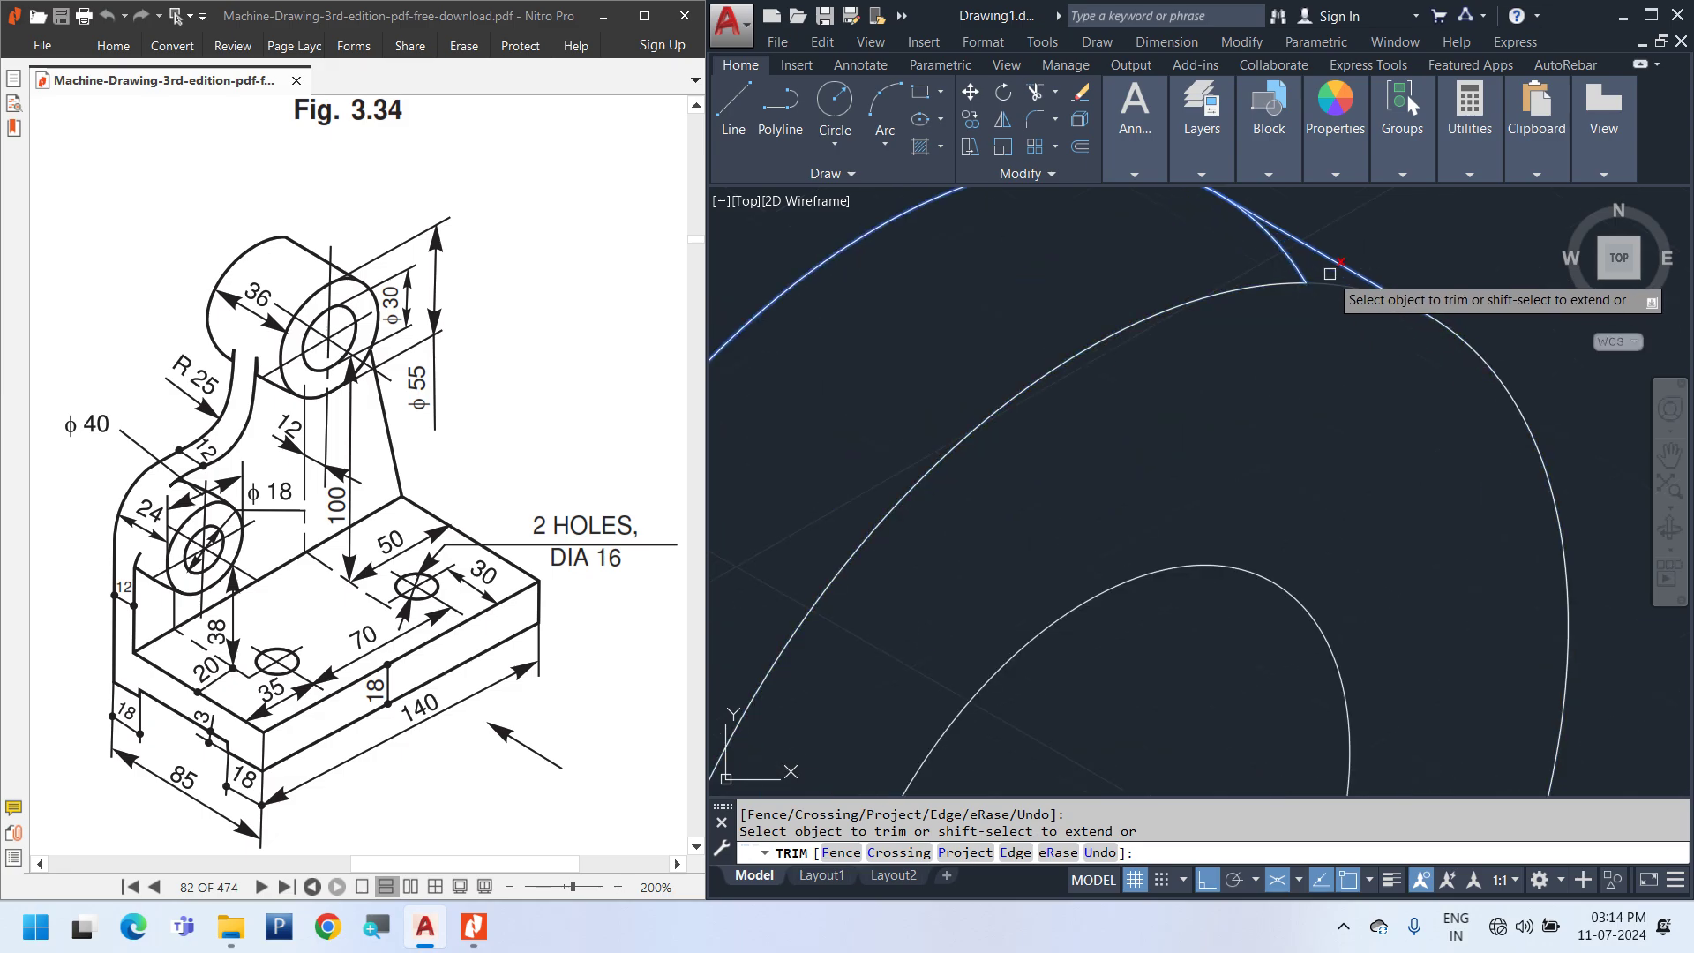
scroll(1353, 314, down, 4)
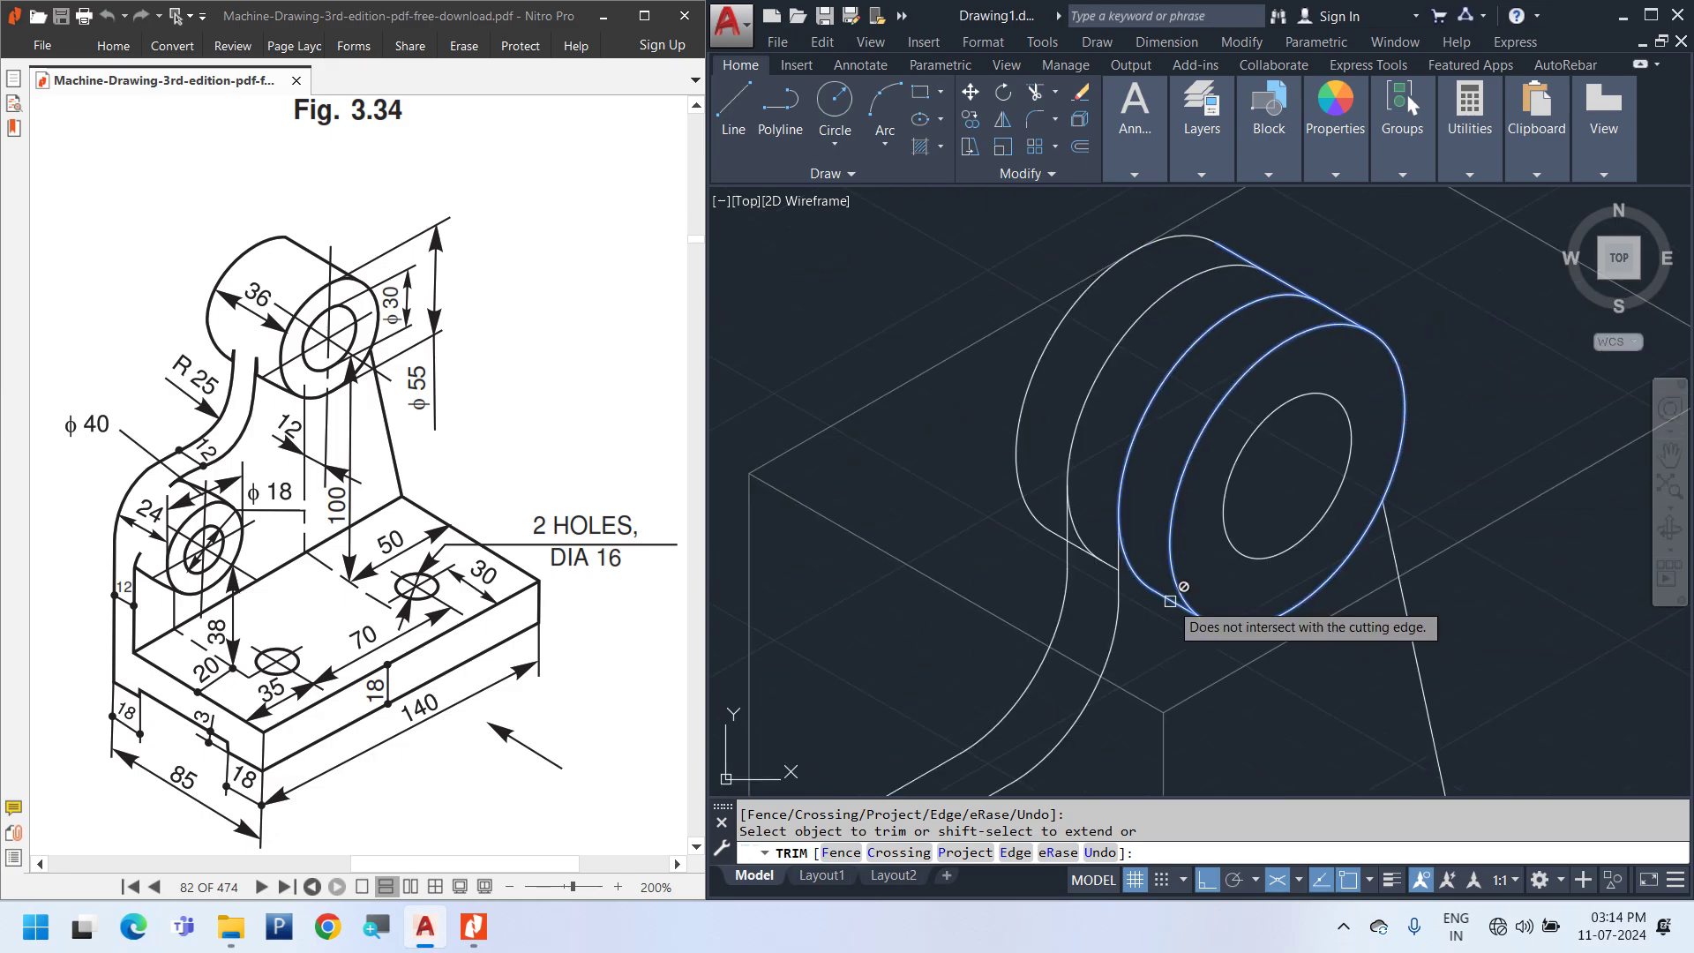
key(Escape)
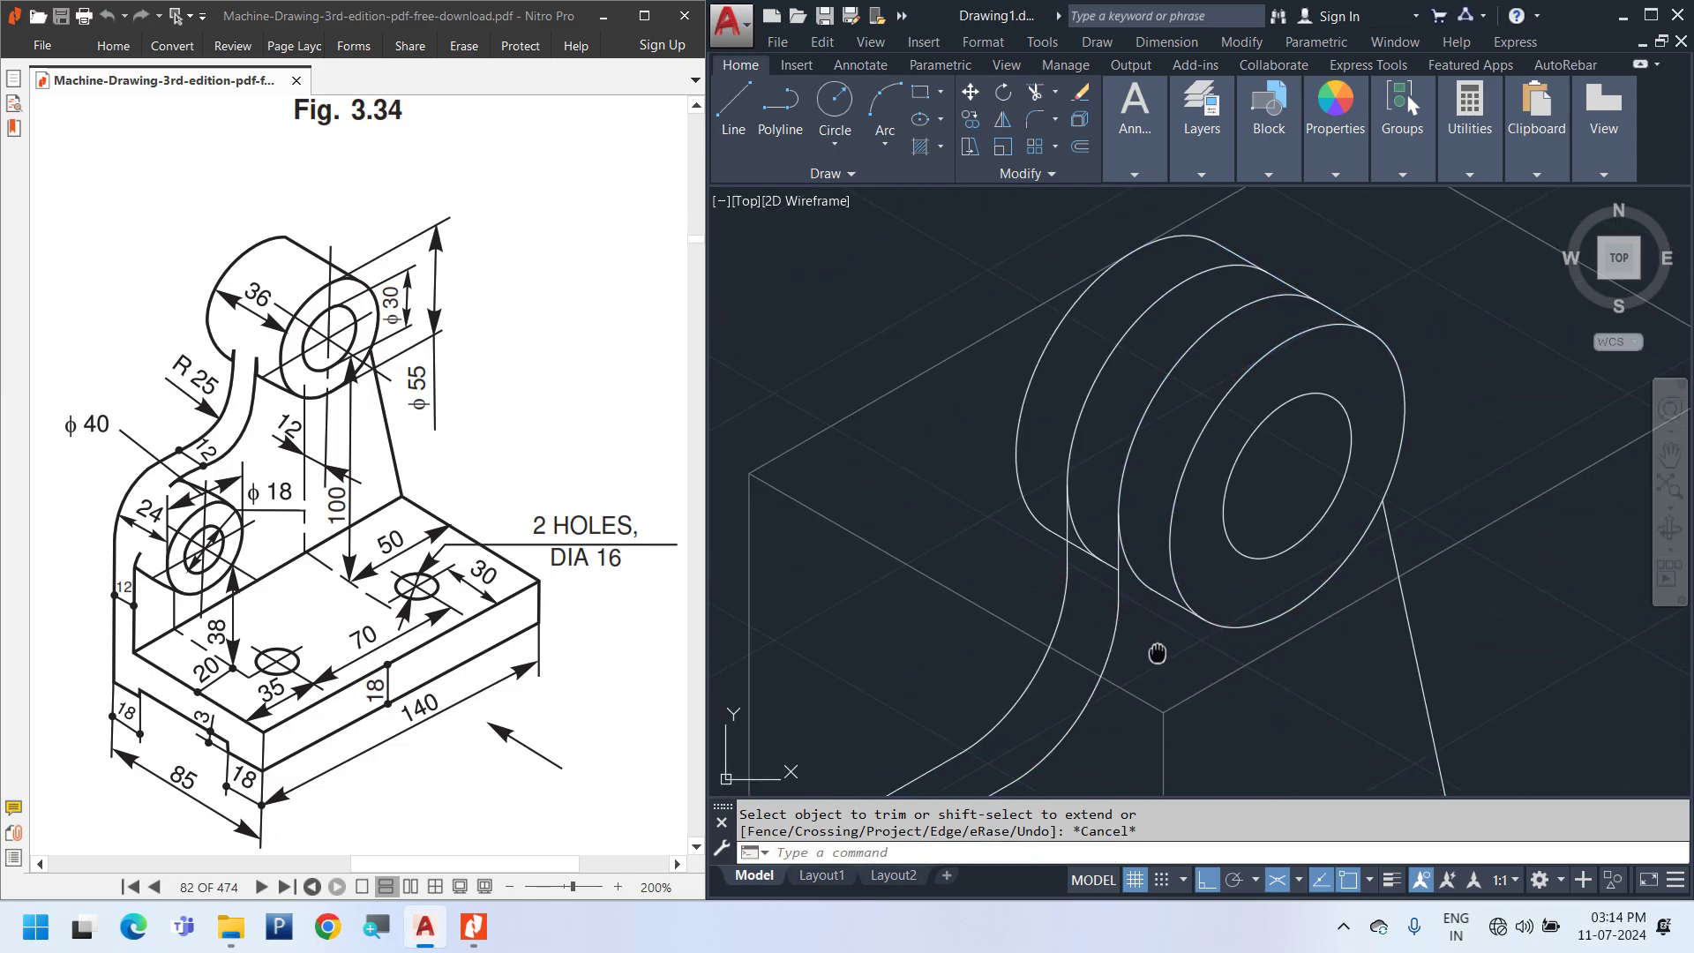
Draw a construction line from the upper boss's centre past its outer front isocircle, and another from that crossing back across the boss along the isometric axes
middle_drag(1156, 653, 1082, 641)
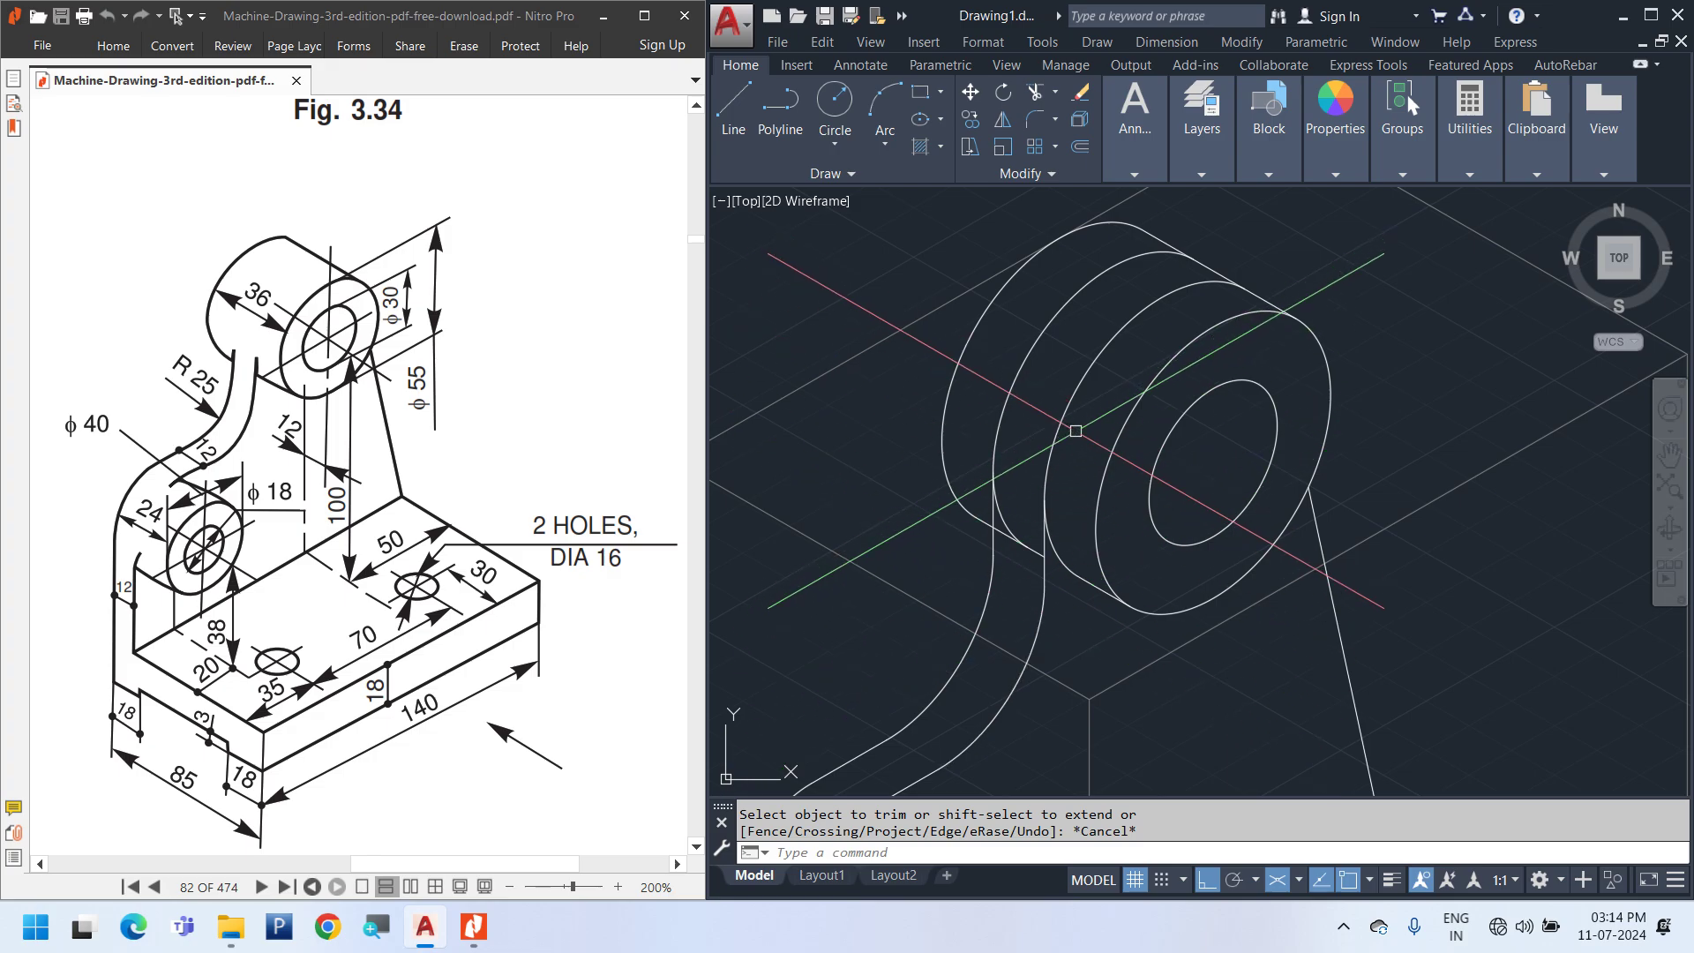
text(l)
key(Return)
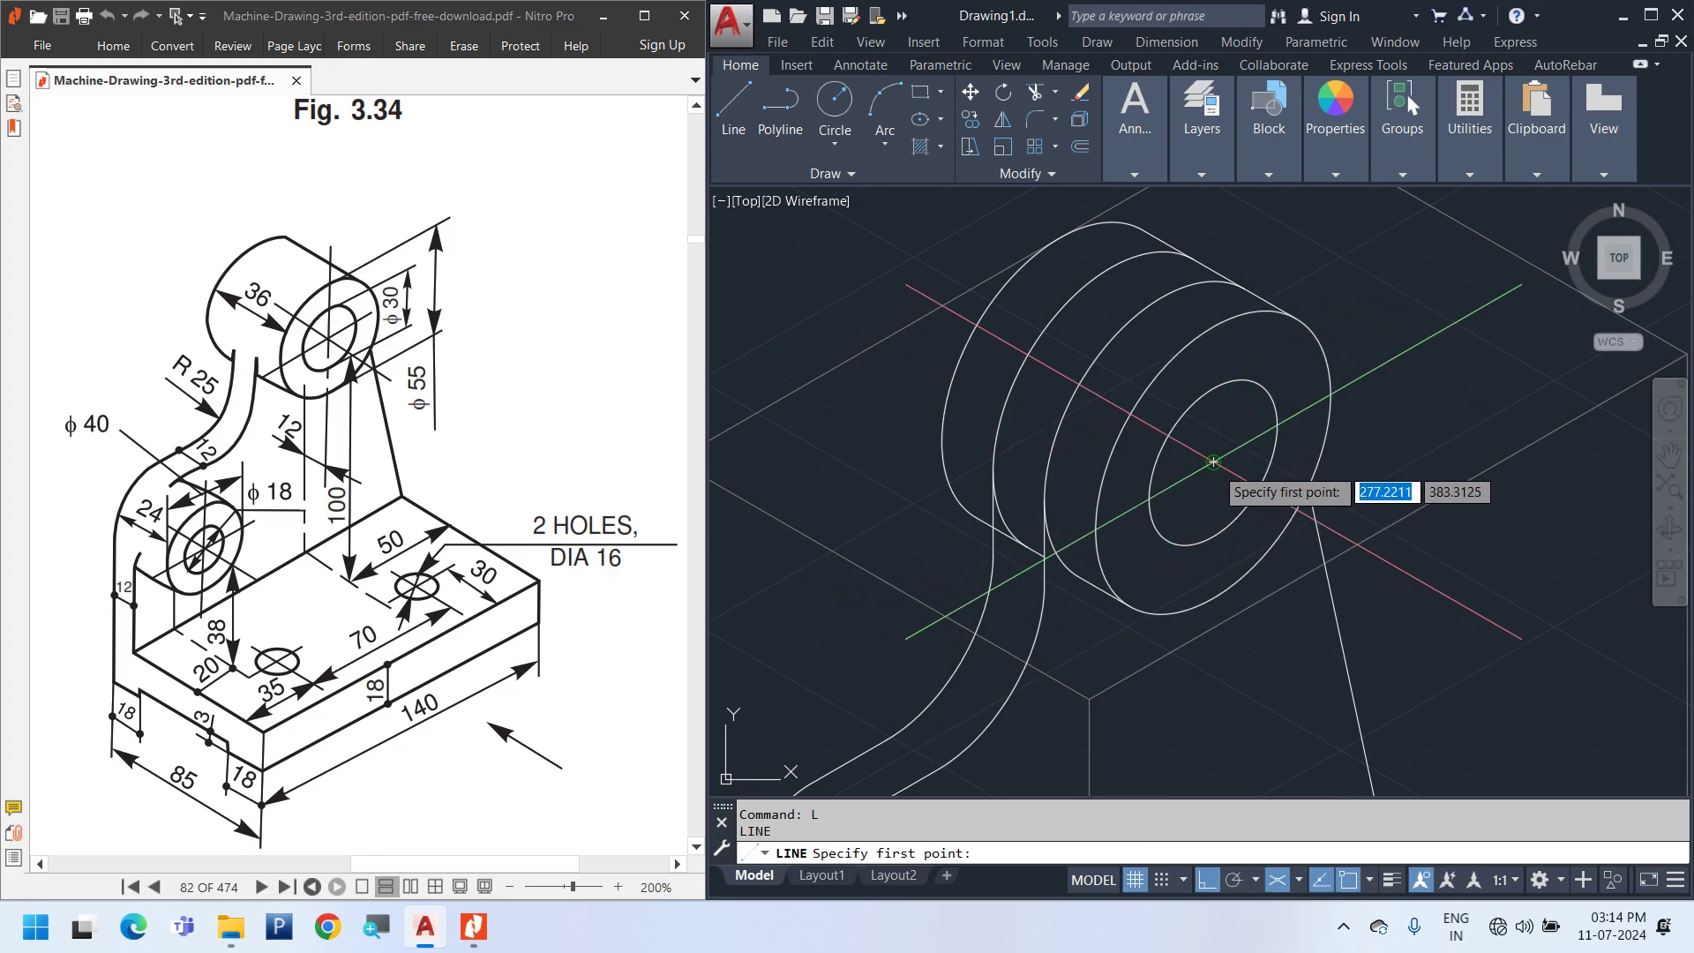
click(1216, 456)
scroll(1094, 565, up, 3)
key(Escape)
key(Return)
click(1112, 491)
scroll(1014, 485, down, 3)
click(846, 344)
key(Escape)
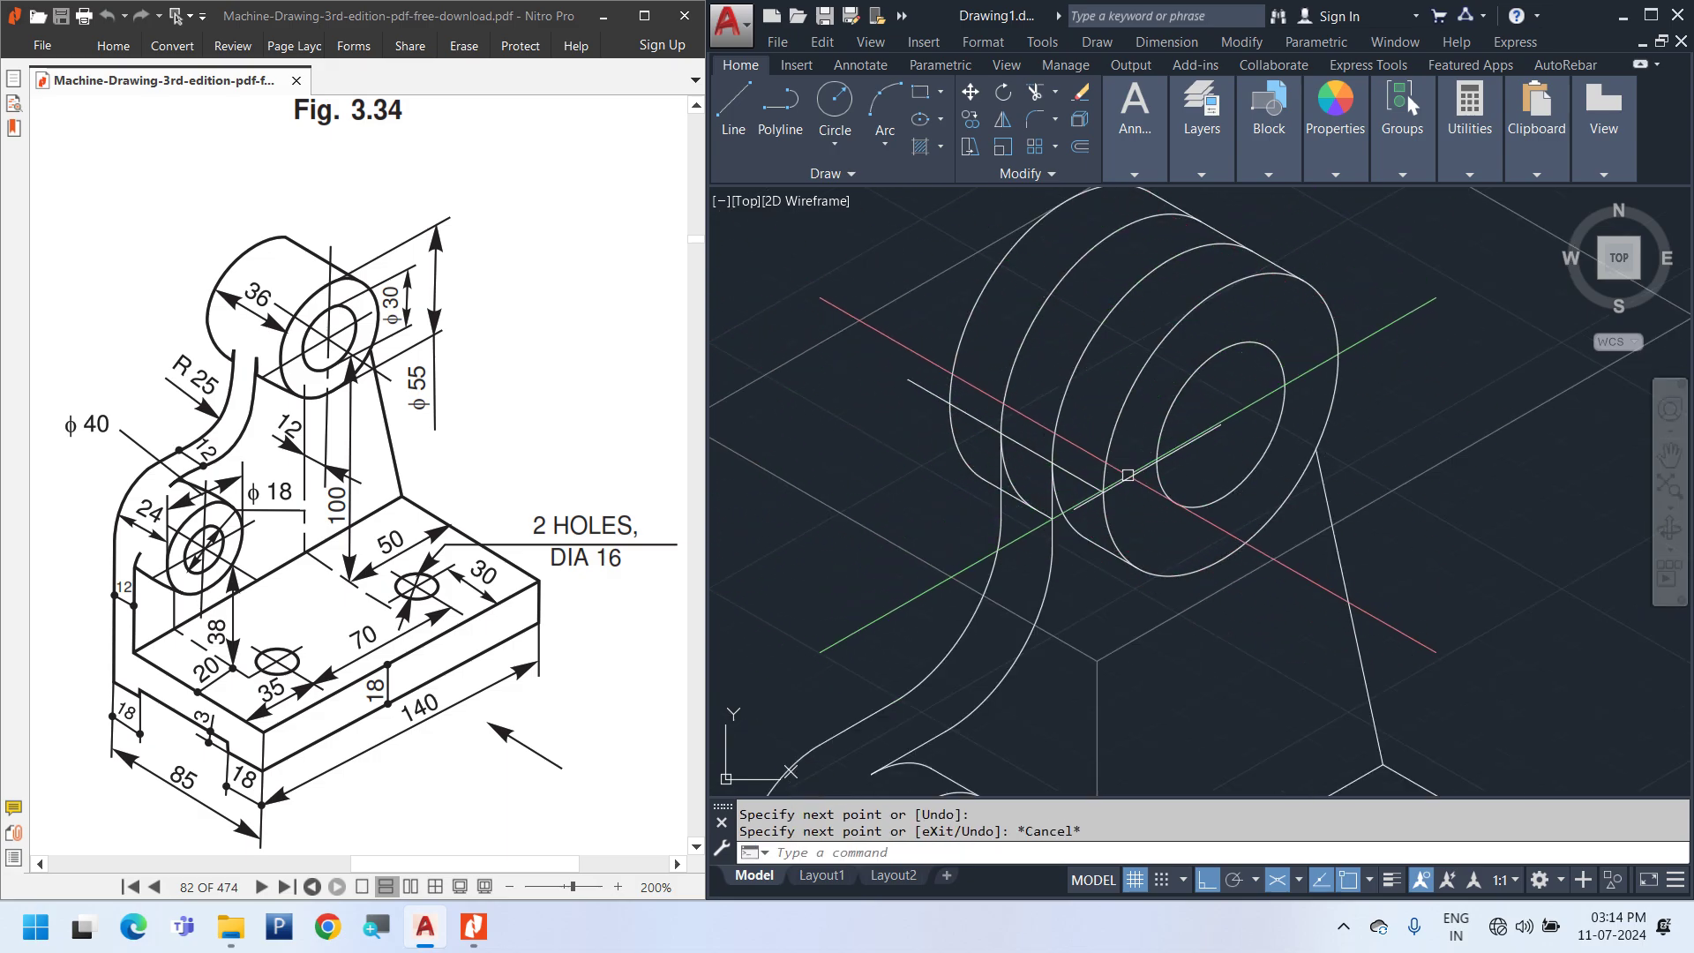
Erase both construction lines across the upper boss
click(1006, 434)
click(1182, 445)
middle_drag(1185, 468, 1169, 531)
key(Delete)
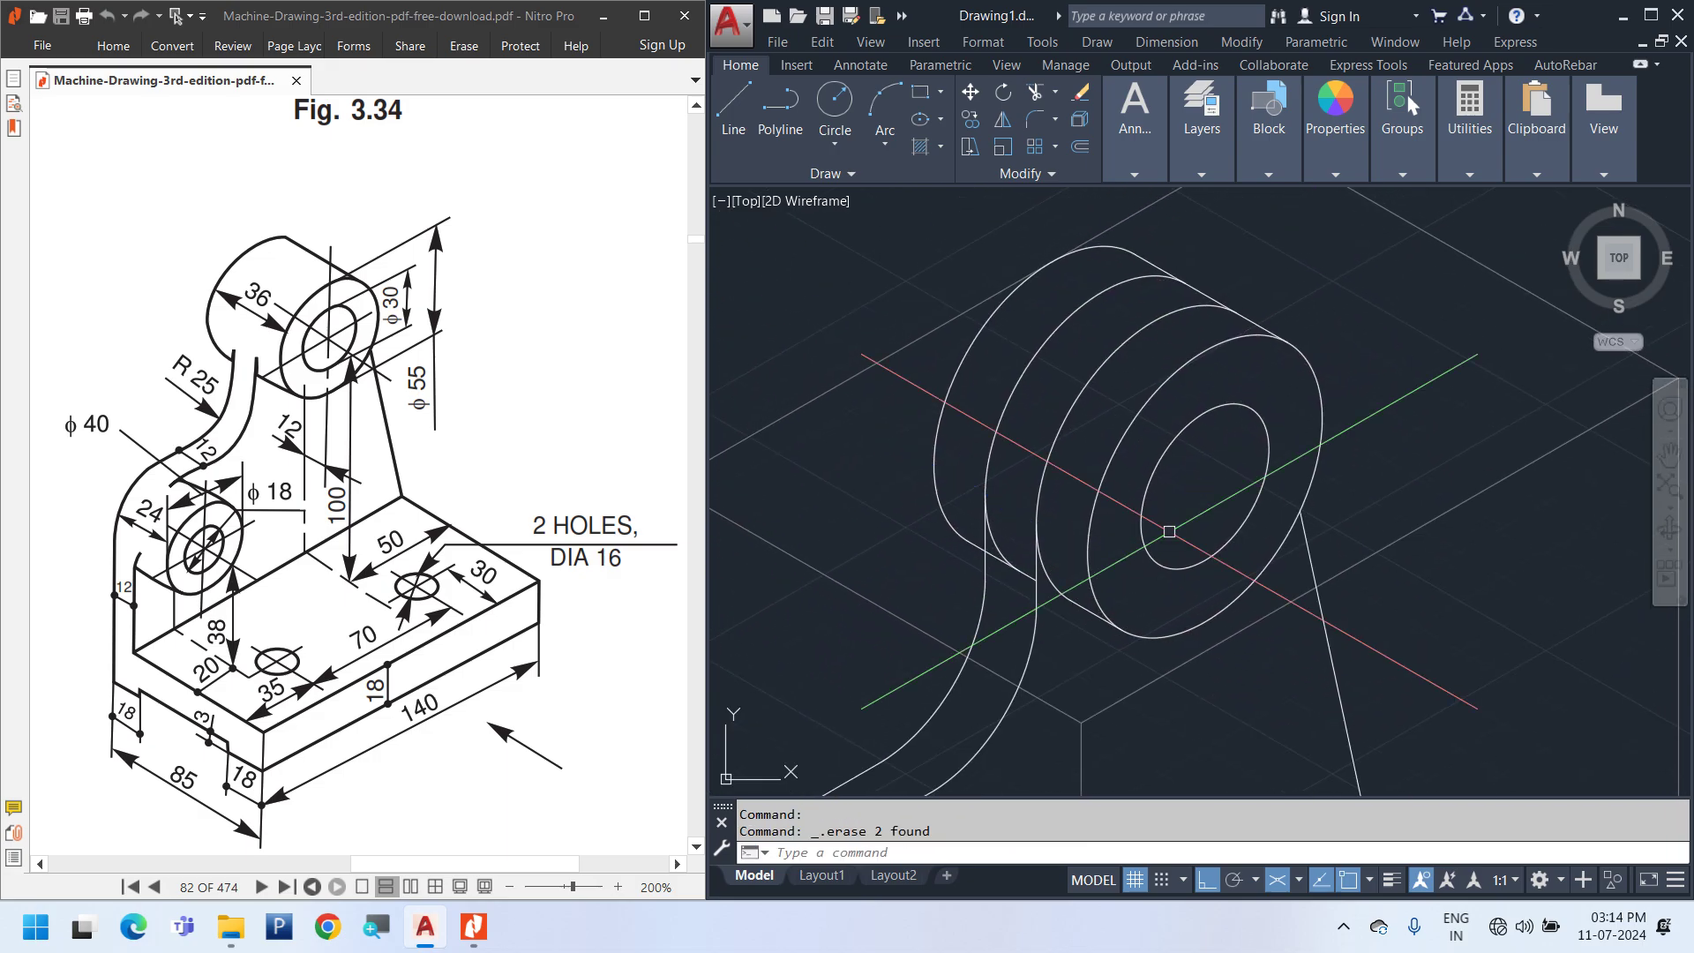
Trim the upper boss's third isocircle above the wall's front vertical edge and erase the remaining arc of the second isocircle
text(tr)
key(Return)
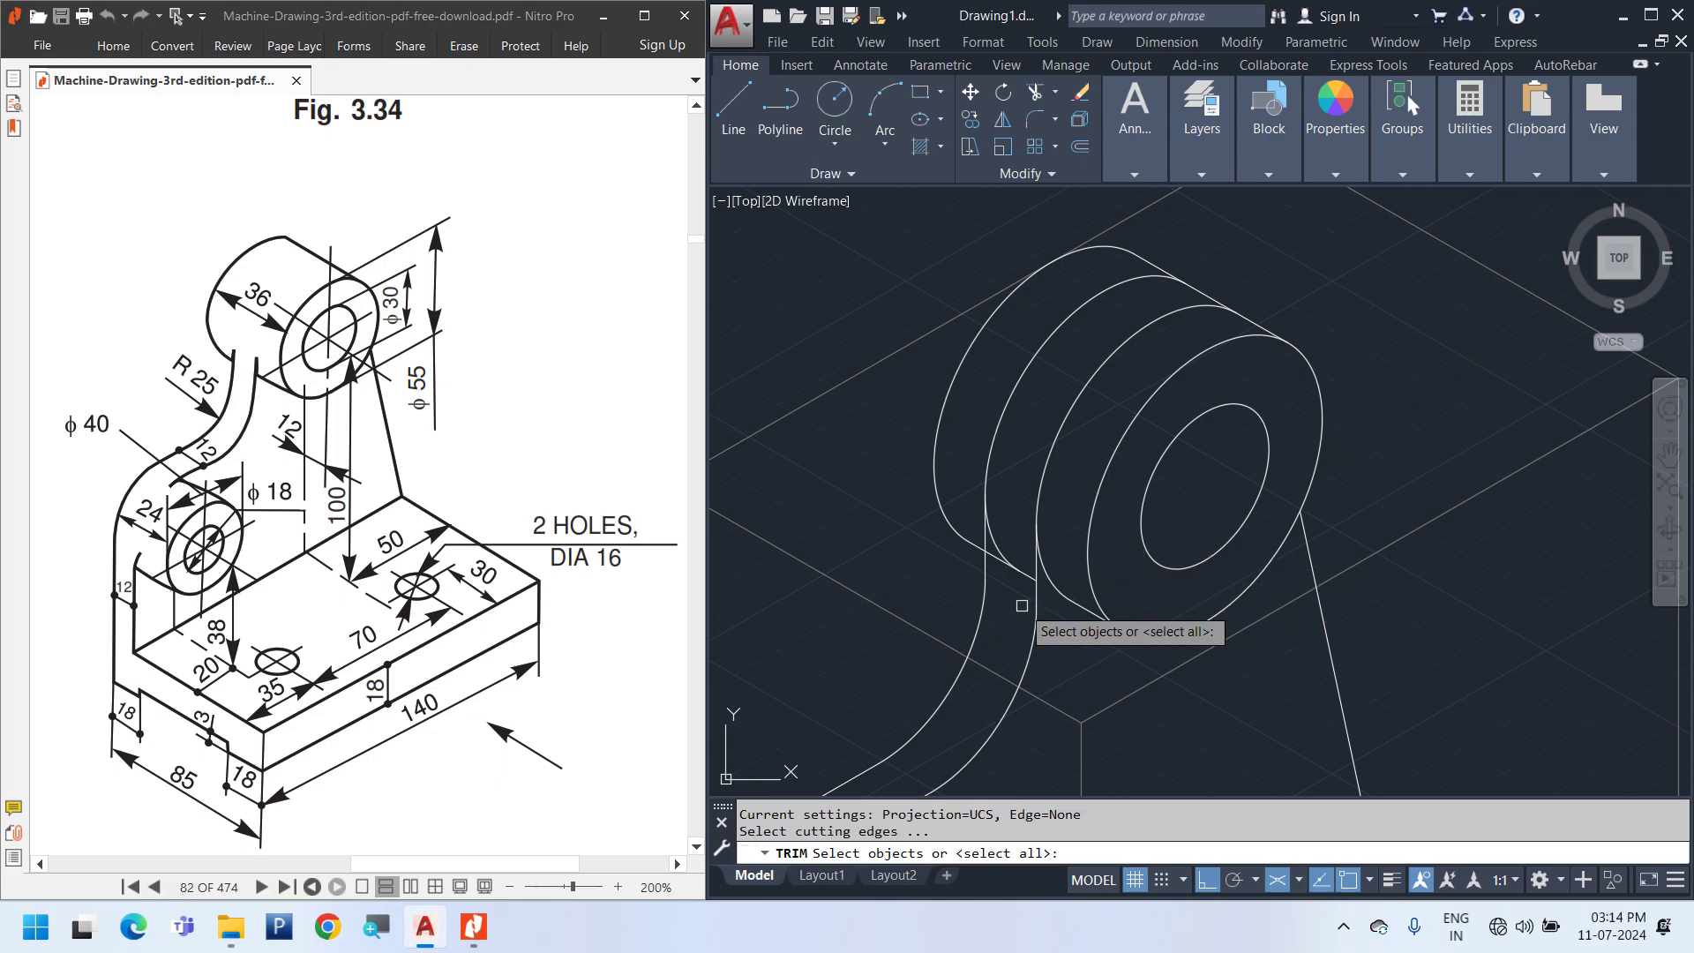
click(1038, 593)
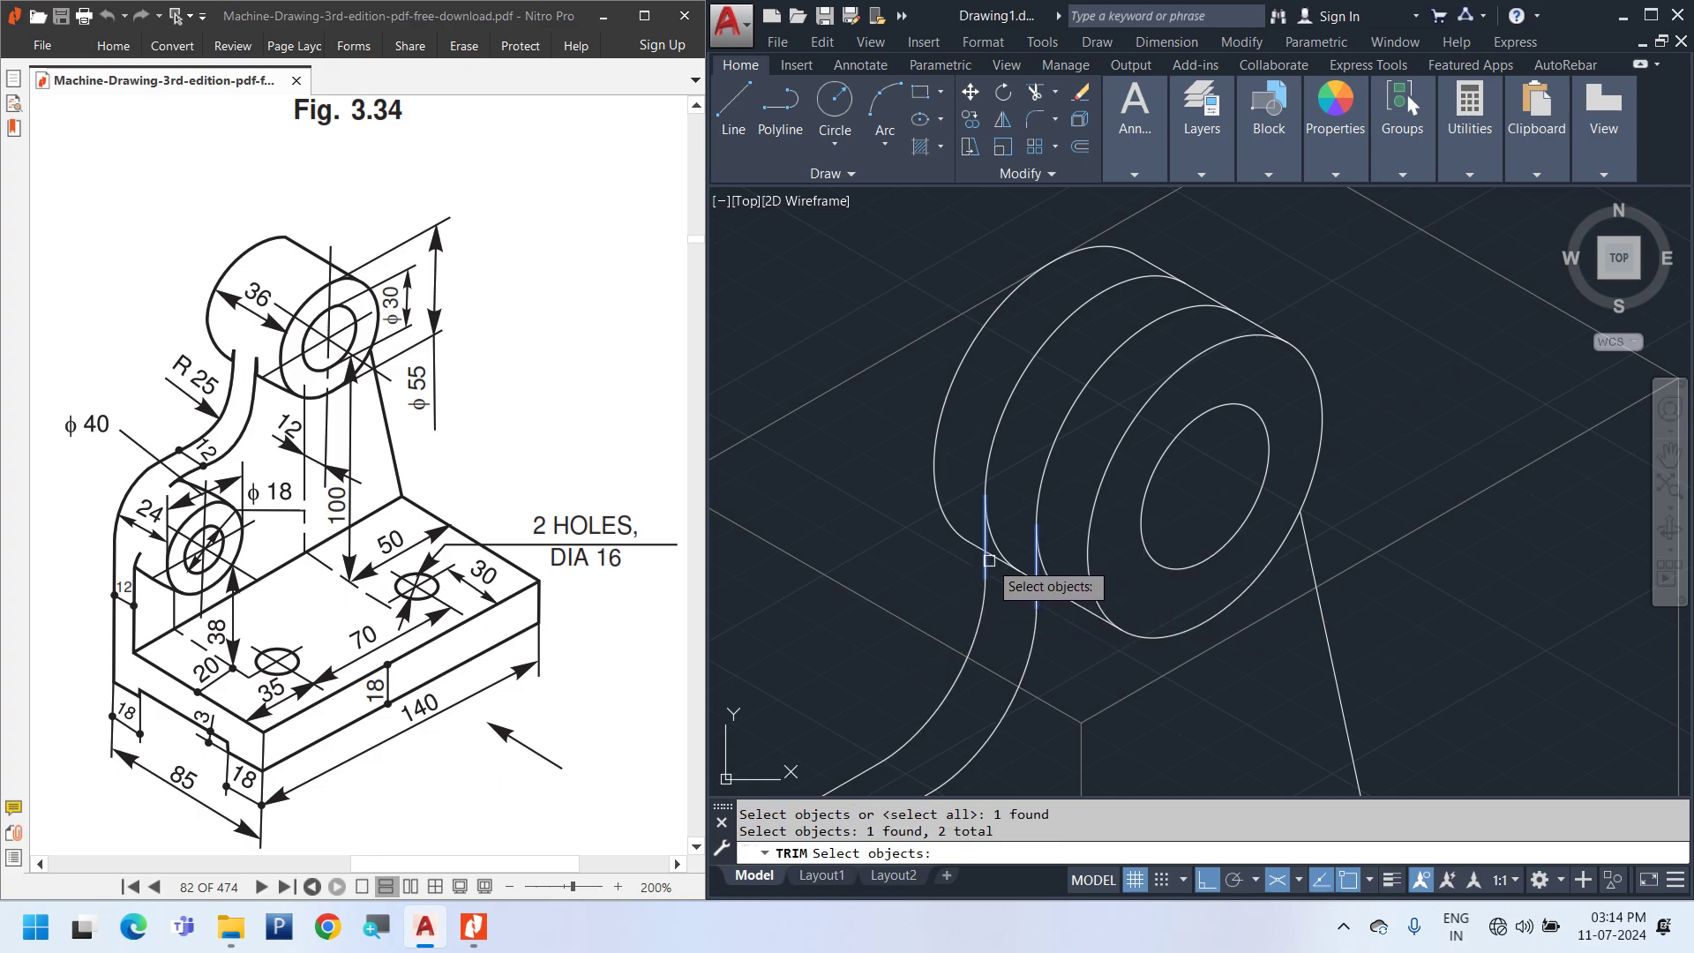
key(Return)
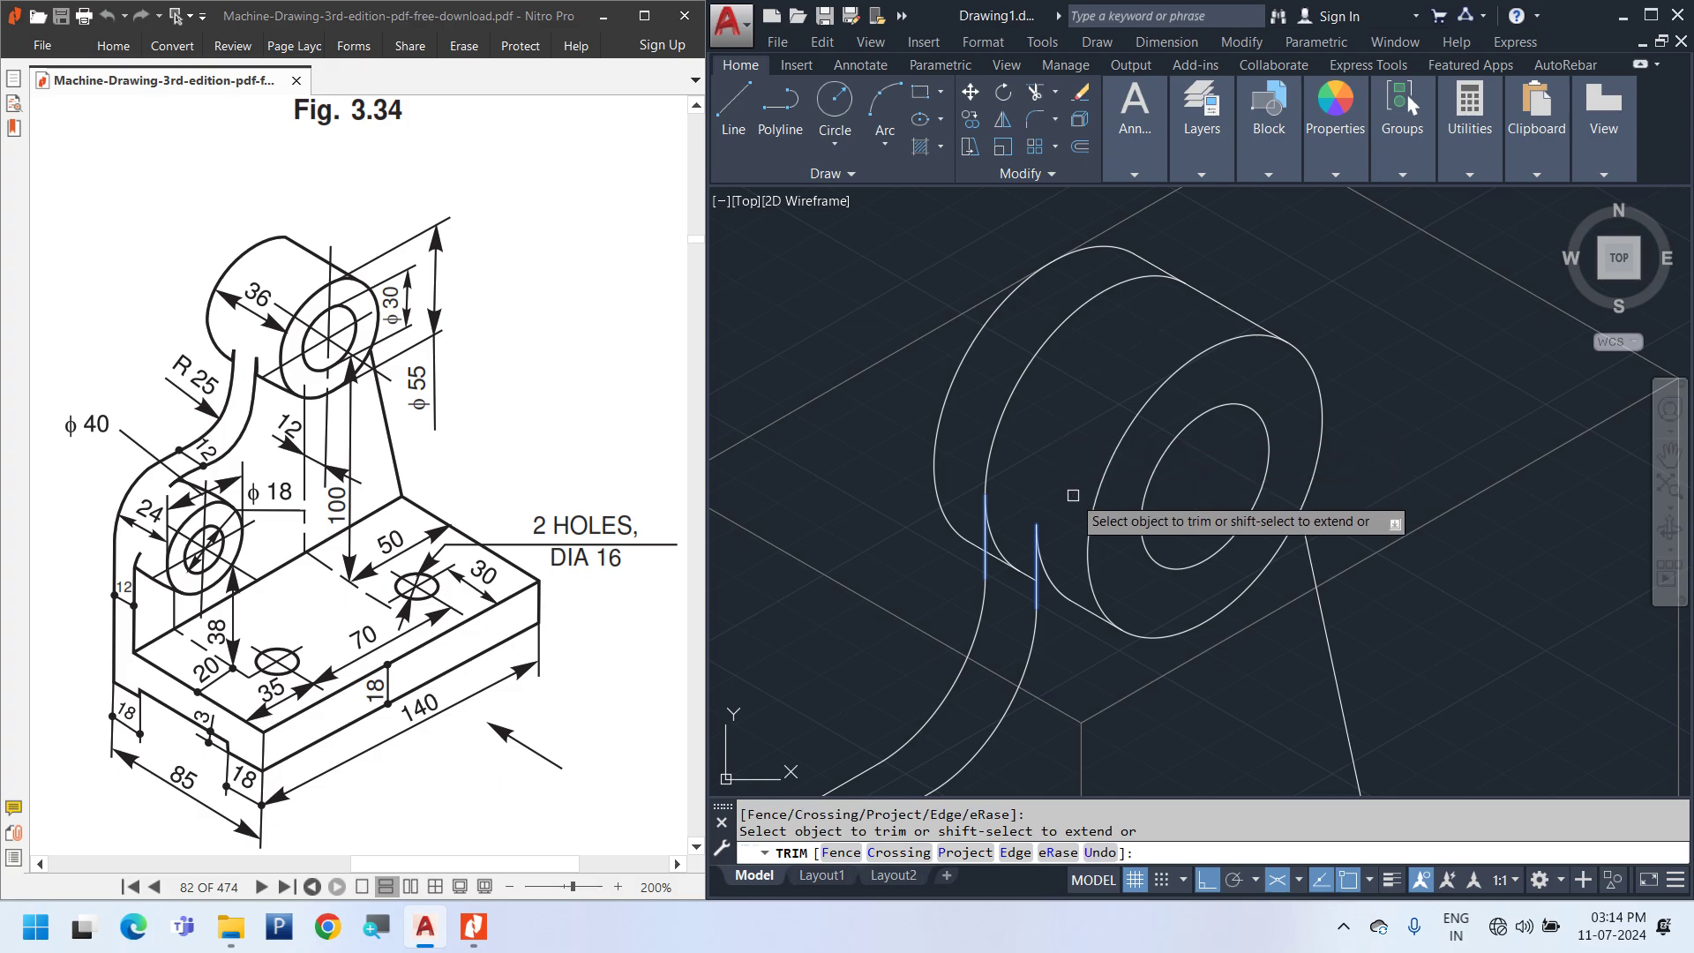
key(Escape)
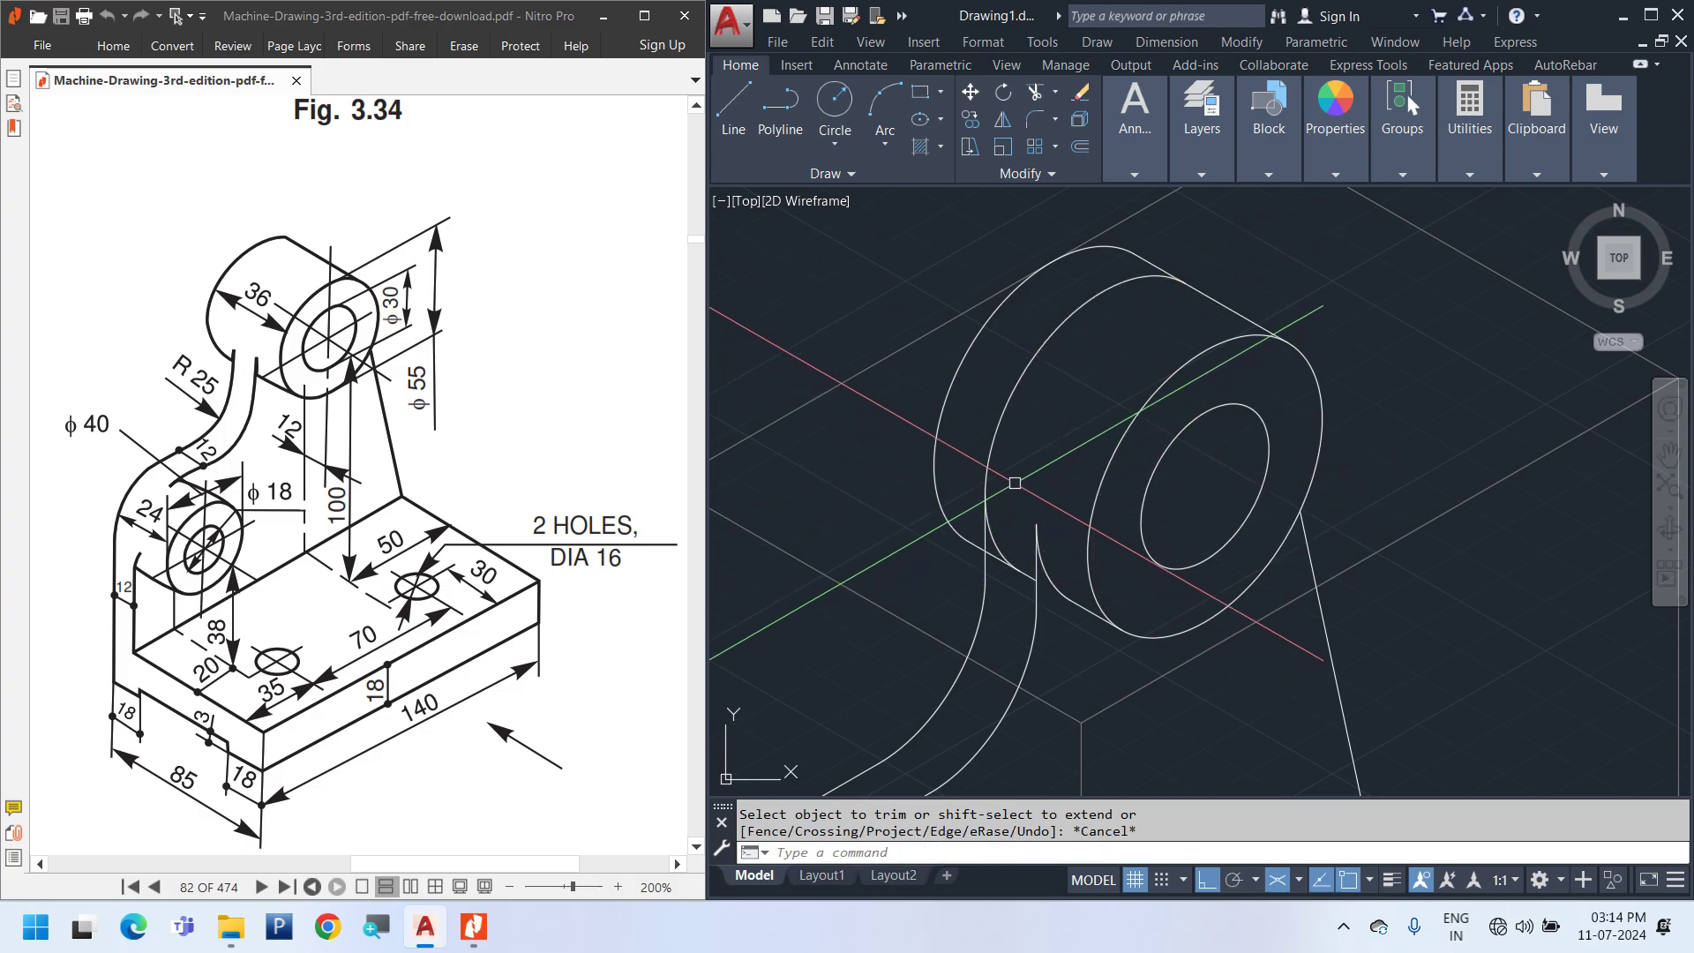
click(992, 459)
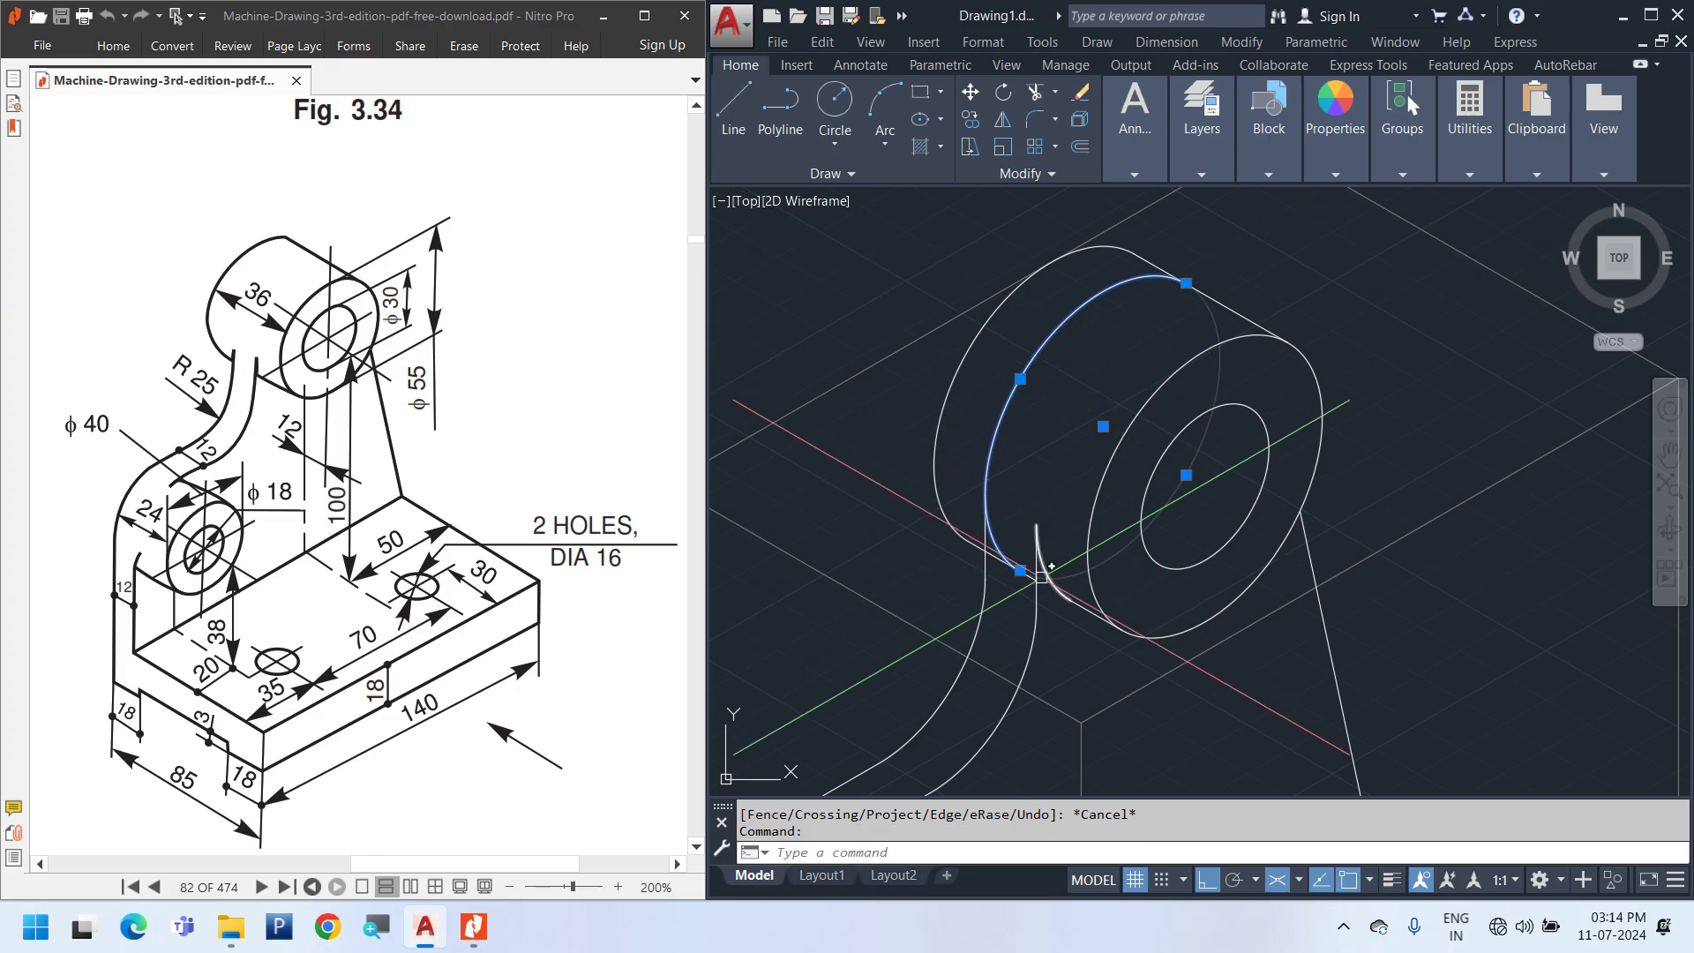
scroll(1012, 605, up, 4)
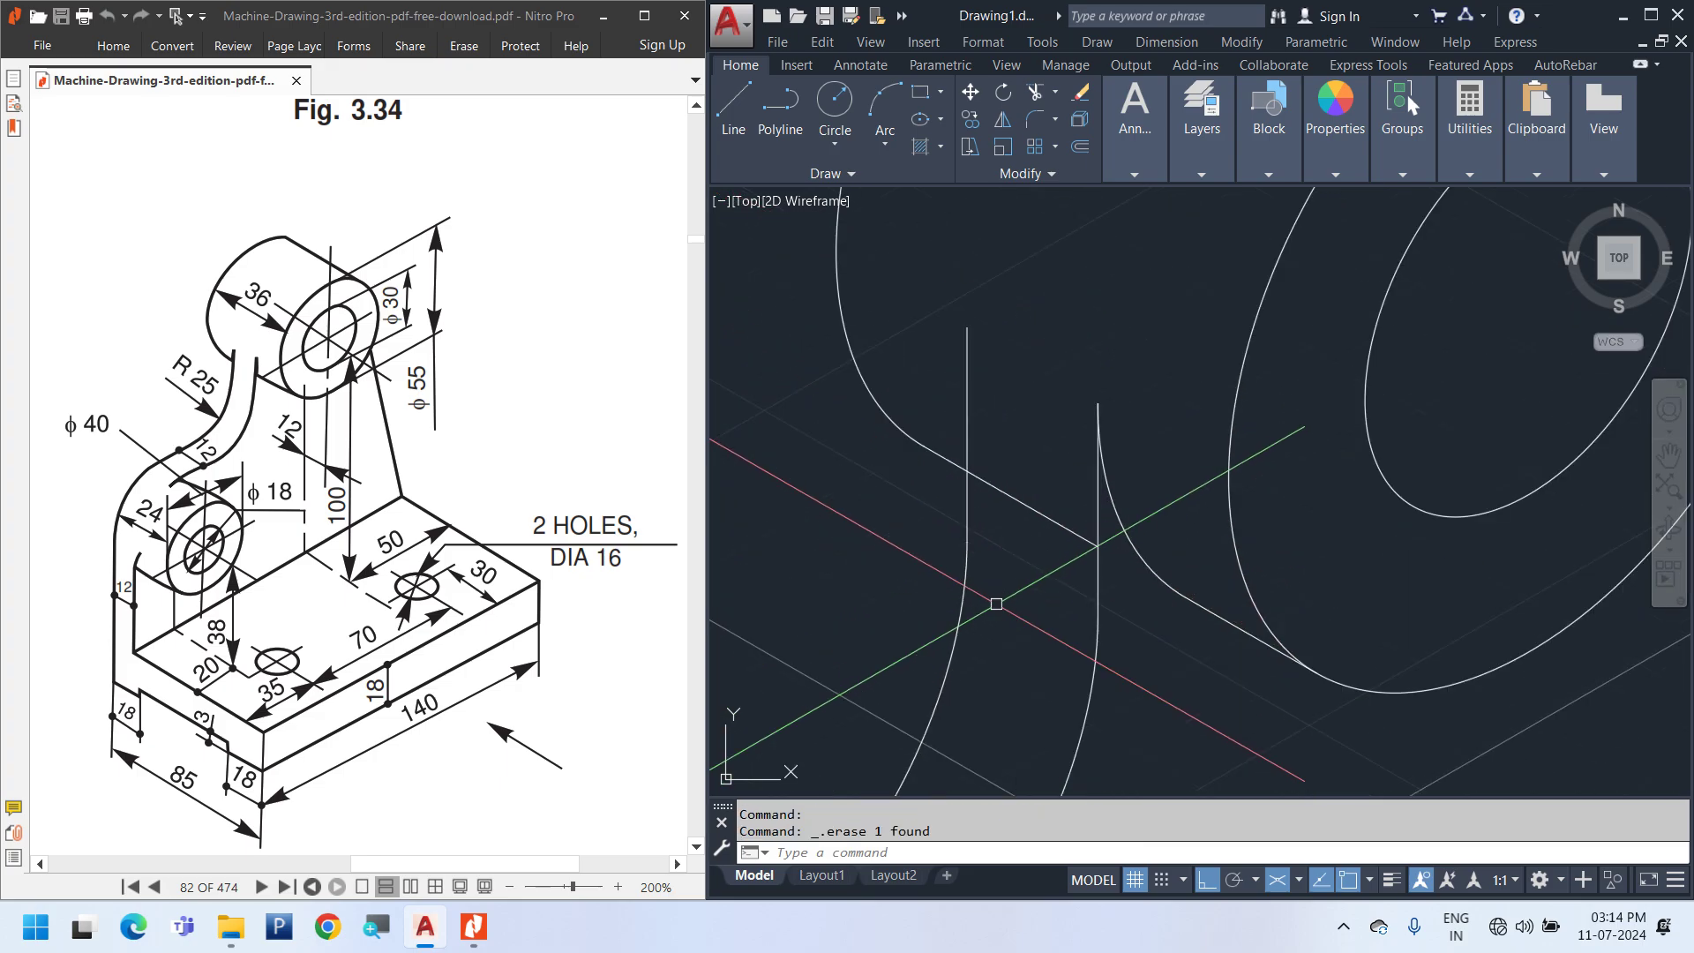
Trim the upper boss's rear lower tangent line between the wall's two vertical edges
text(tr)
key(Return)
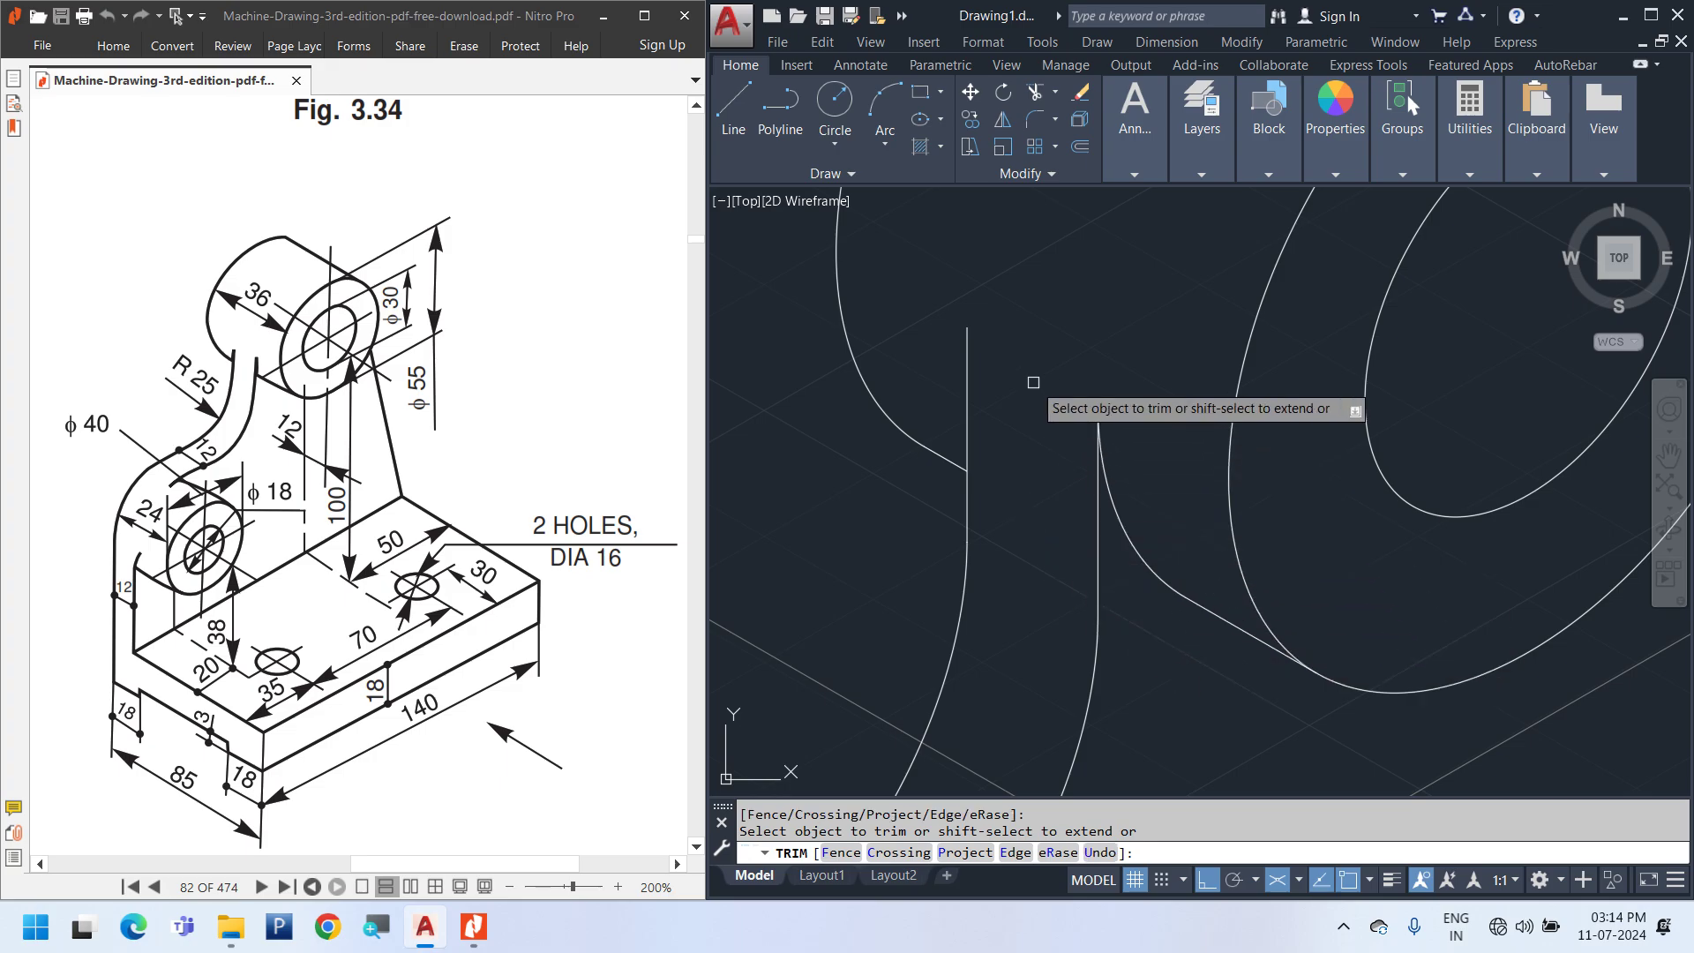
scroll(1033, 382, down, 5)
key(Escape)
scroll(1556, 706, down, 1)
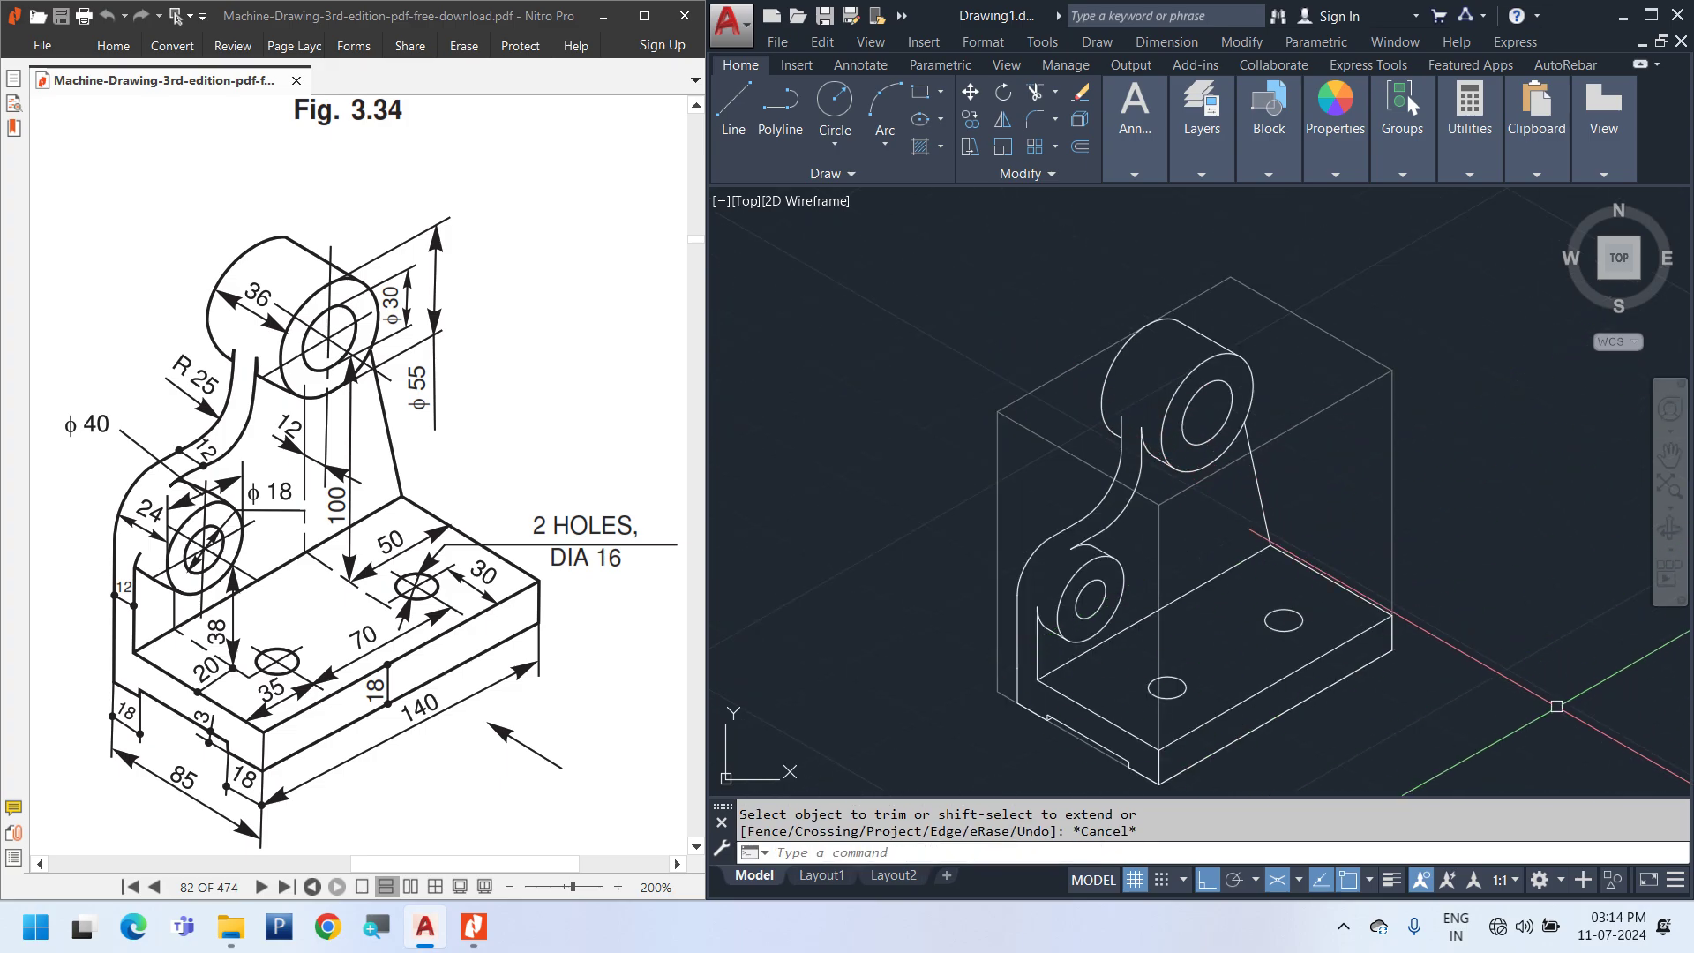
Copy the whole isometric drawing with its bounding box about 481 units away along 330°
middle_drag(1108, 685, 1064, 641)
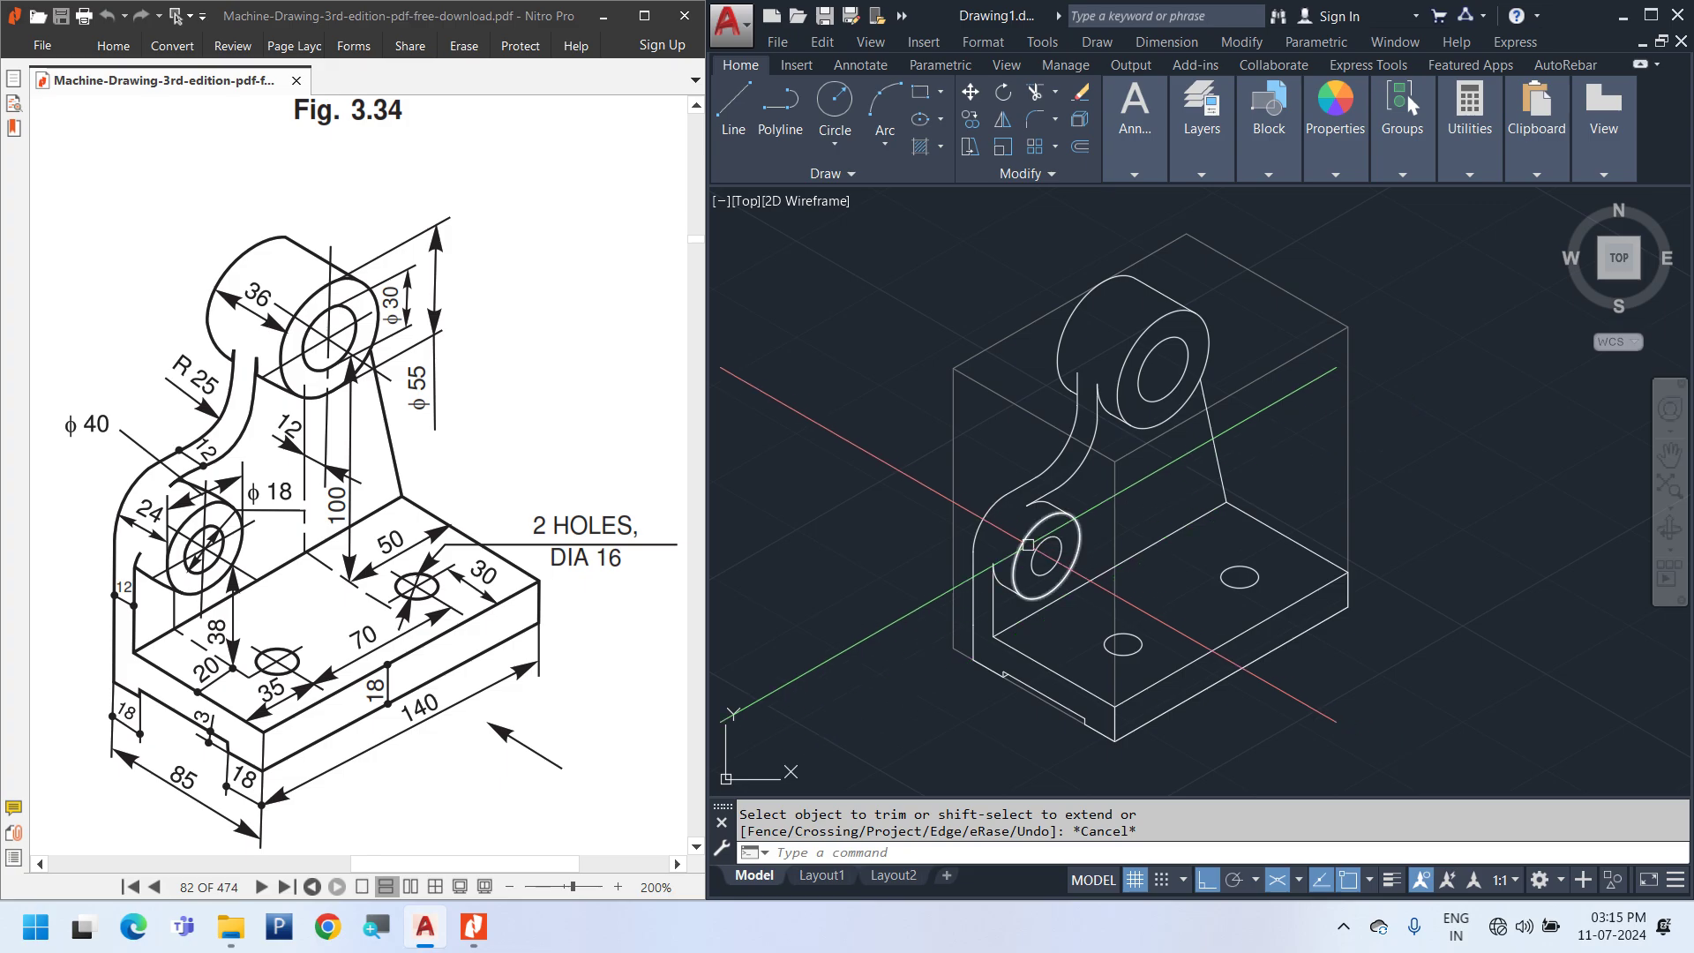
scroll(1045, 549, down, 2)
middle_drag(1211, 635, 1147, 613)
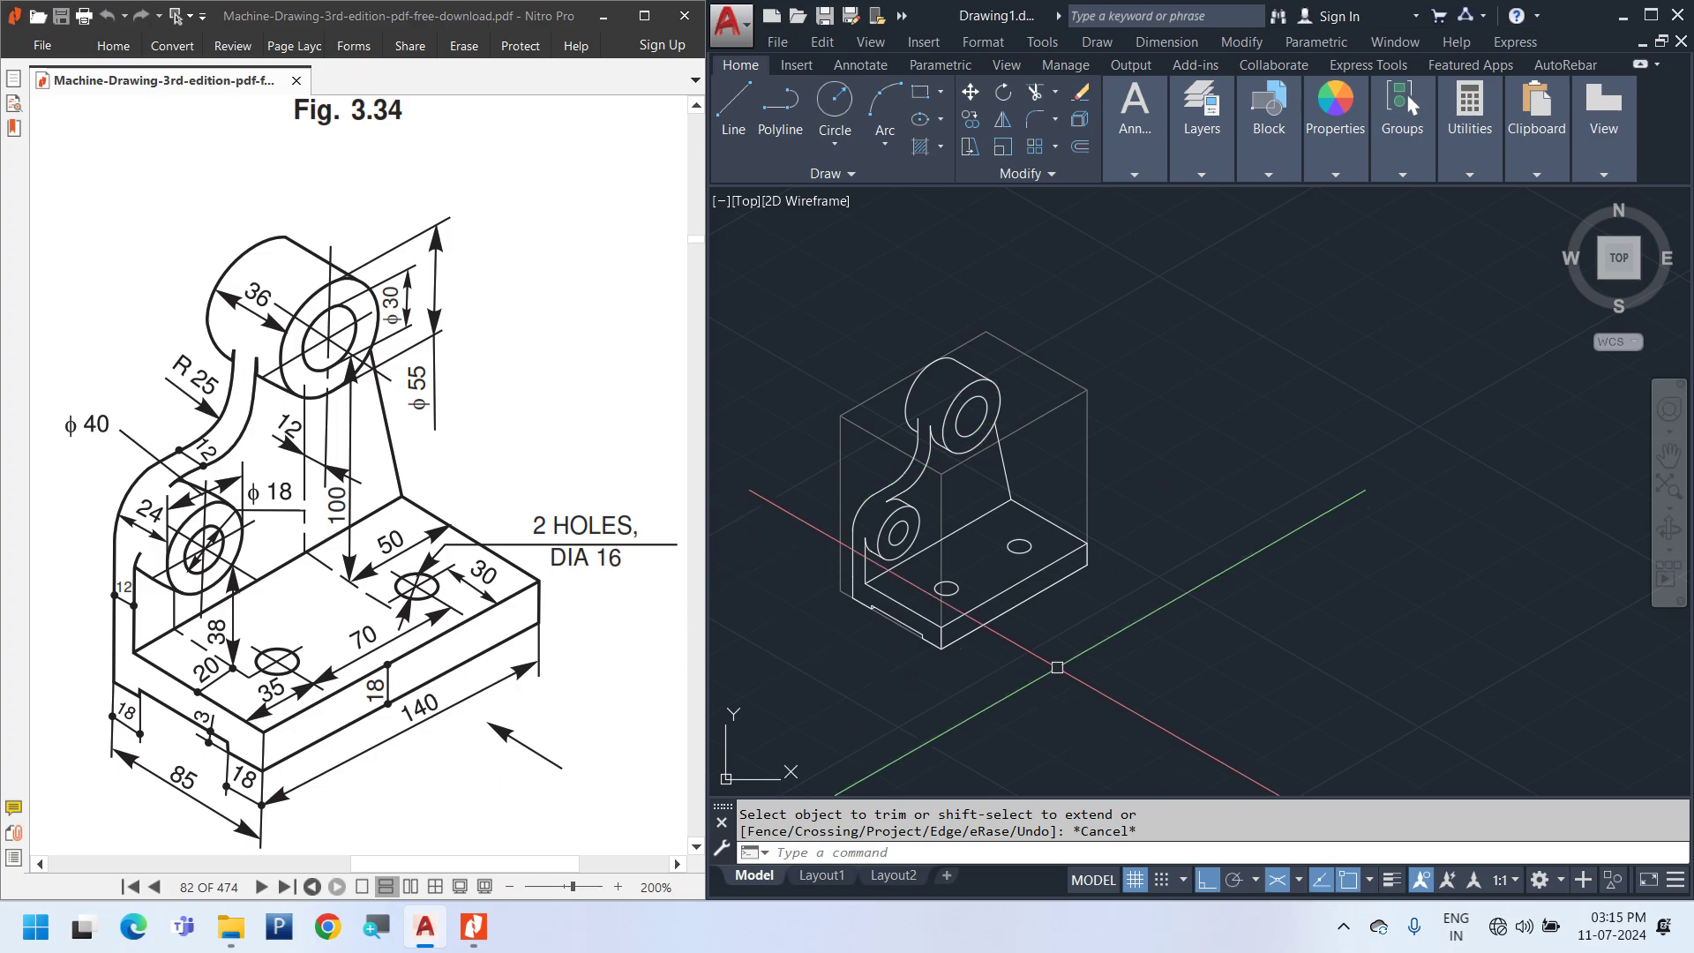
click(1183, 760)
click(759, 264)
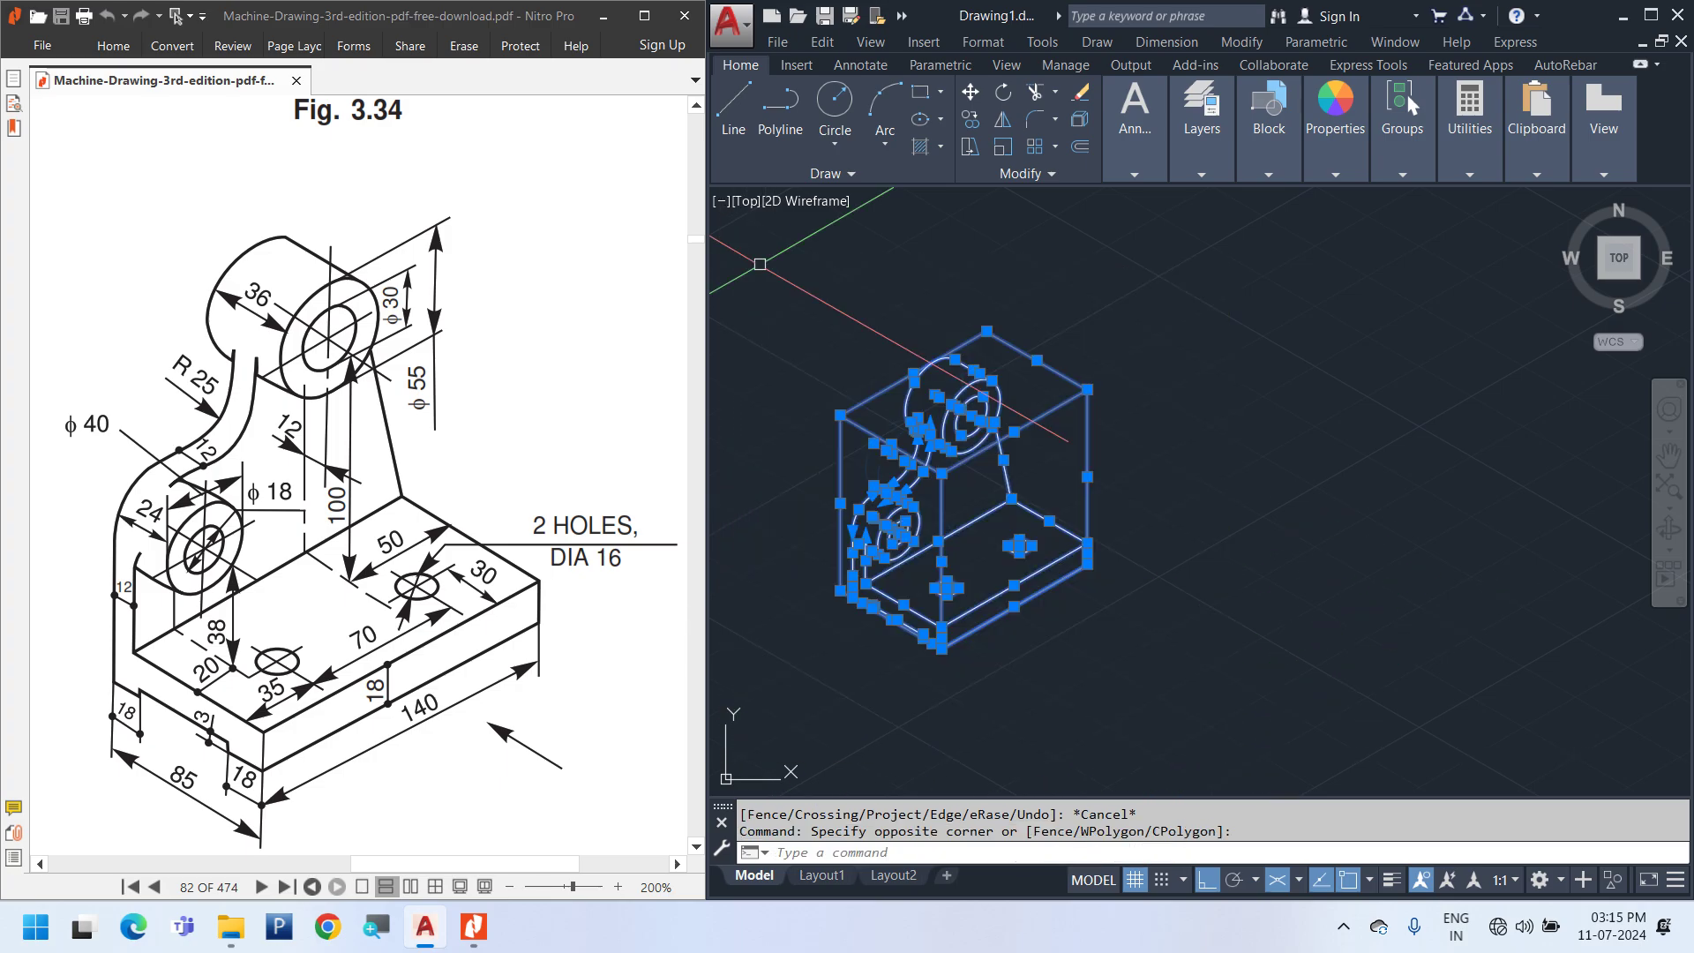
right_click(1010, 307)
click(1093, 491)
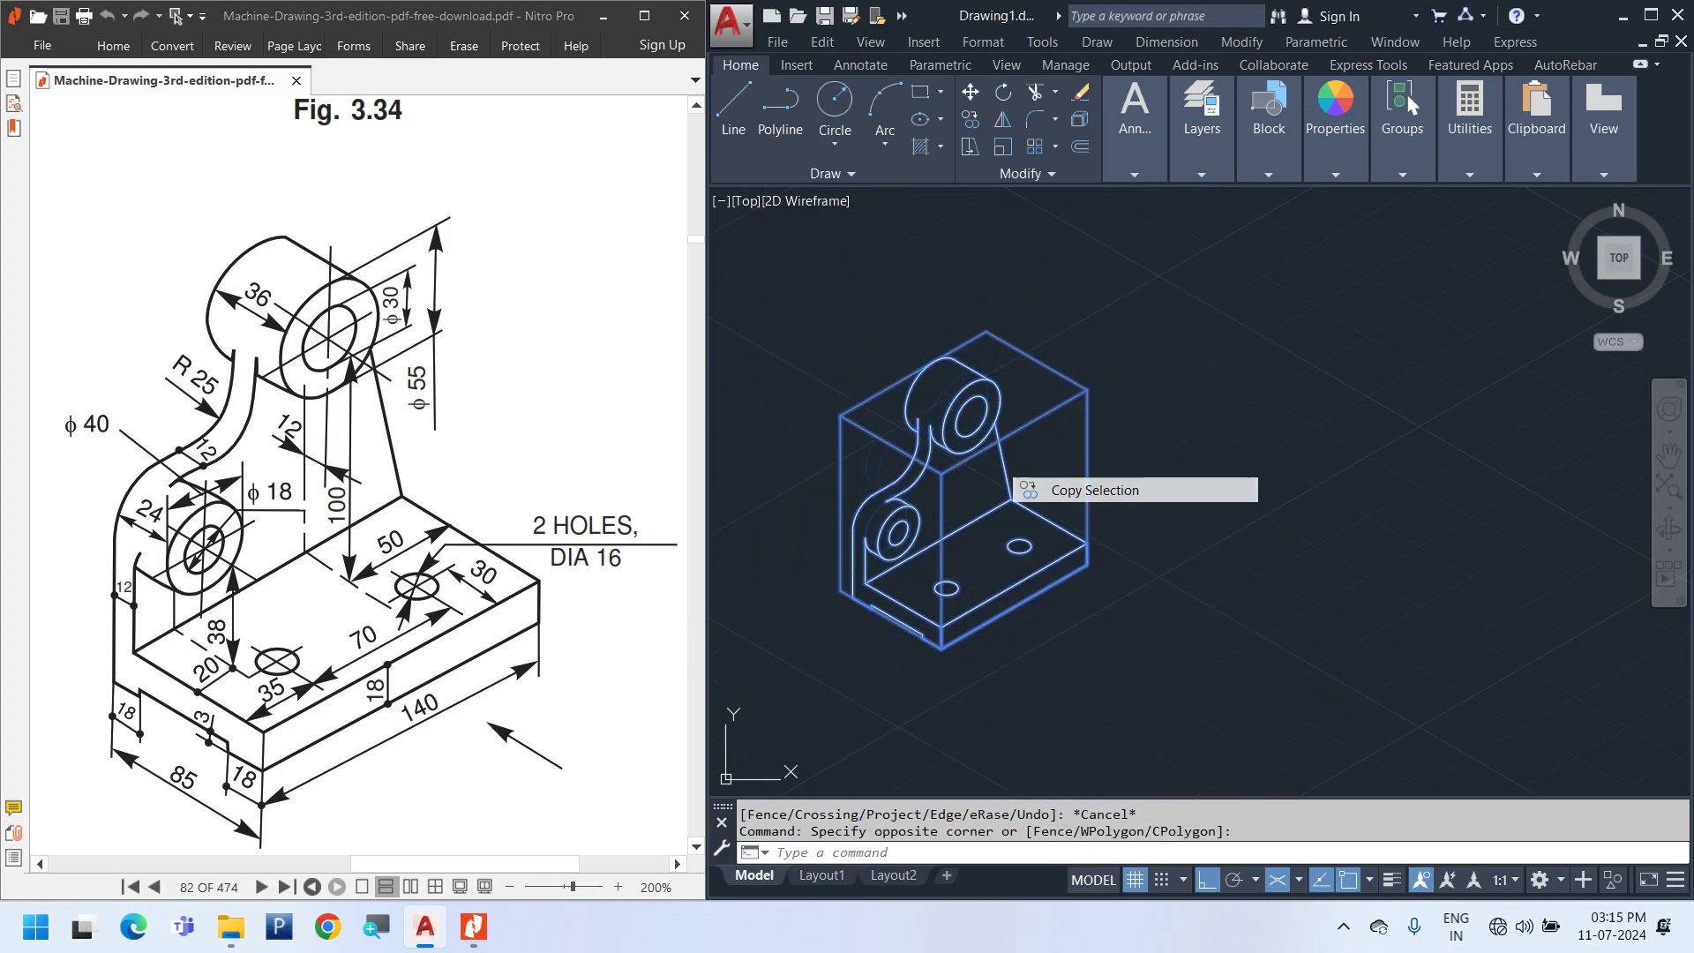
click(974, 666)
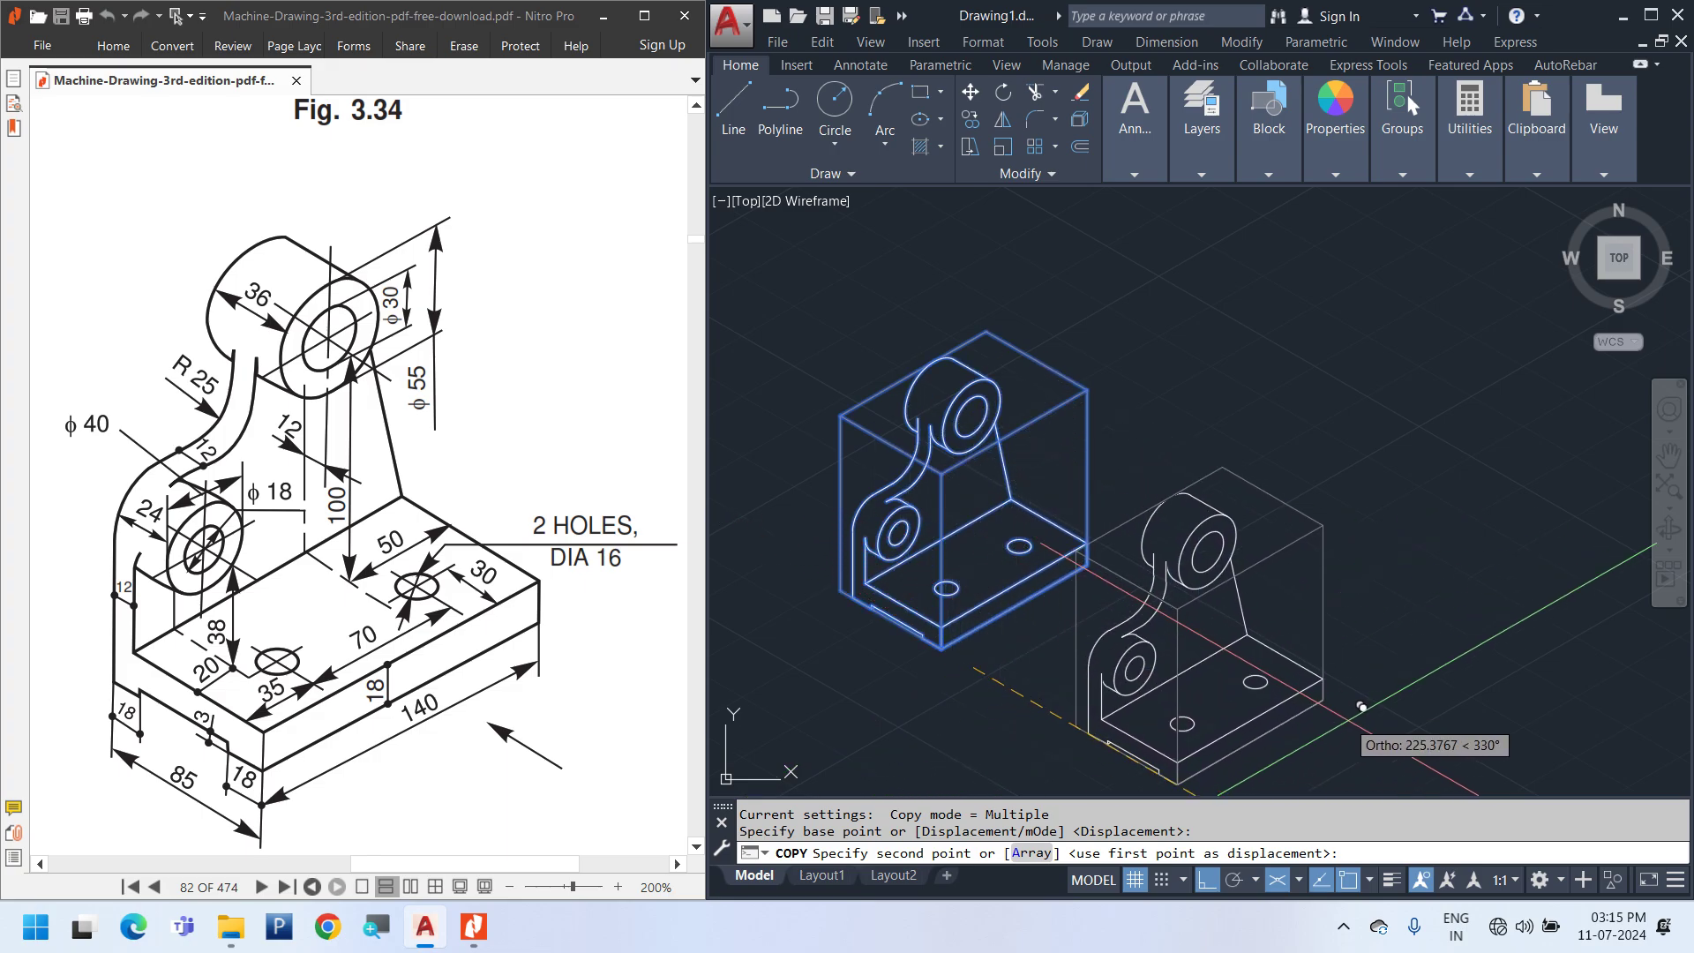
middle_drag(1390, 719, 1235, 565)
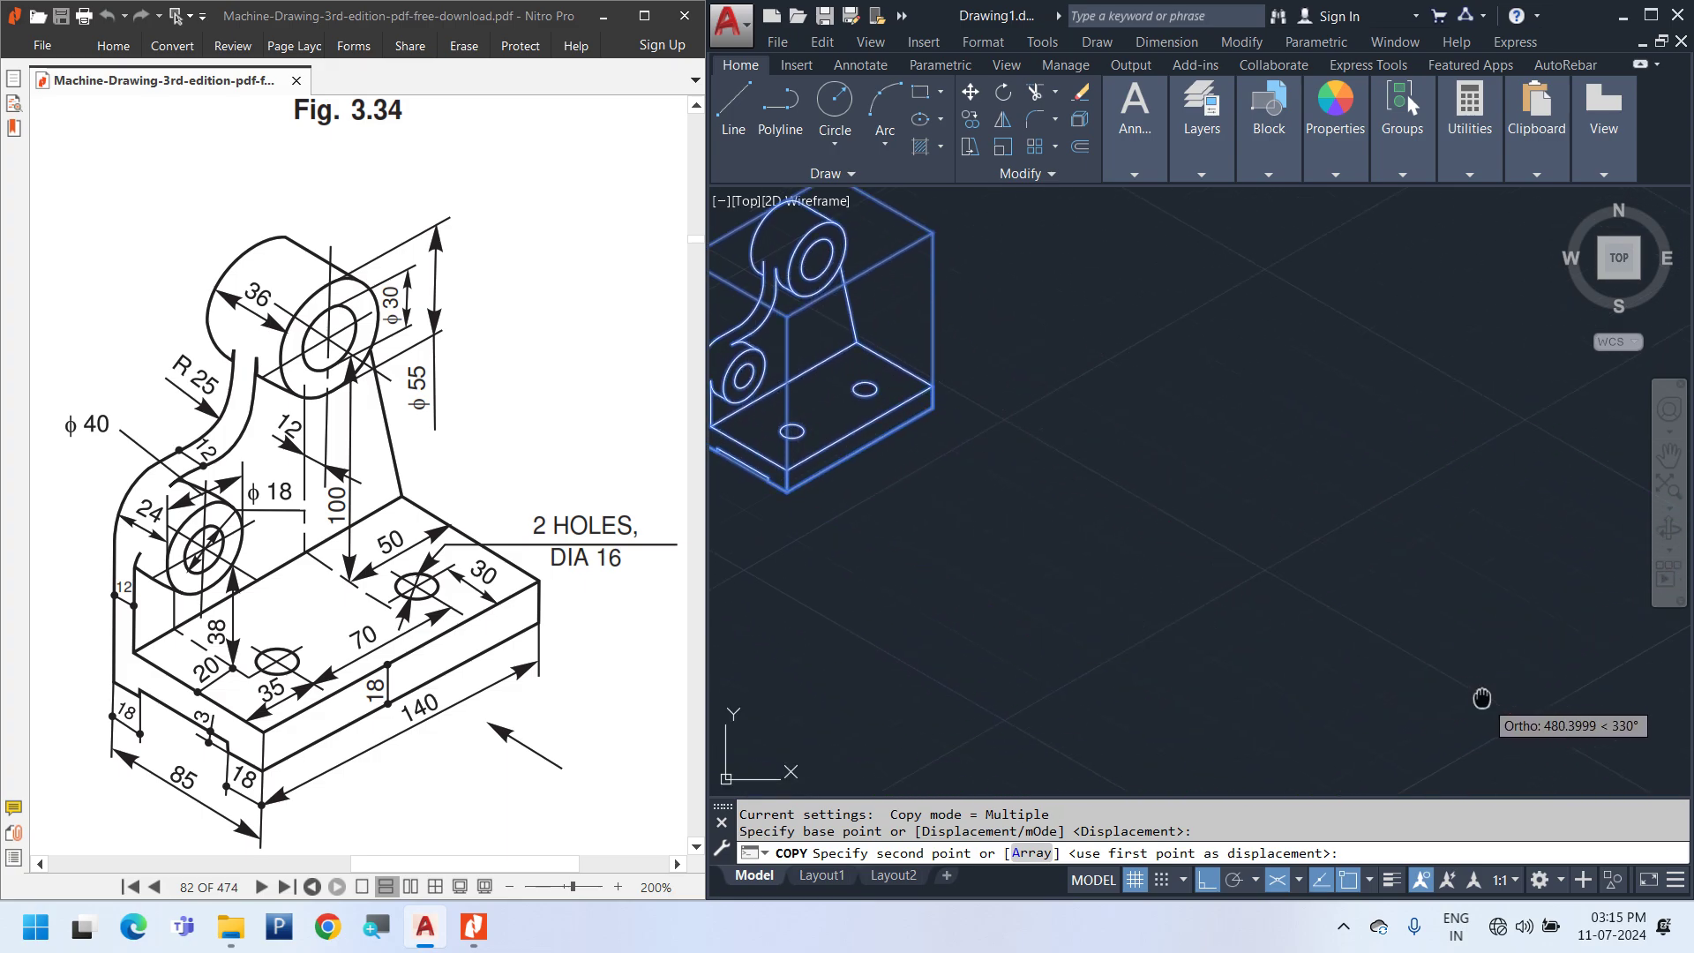
middle_drag(1477, 686, 1385, 609)
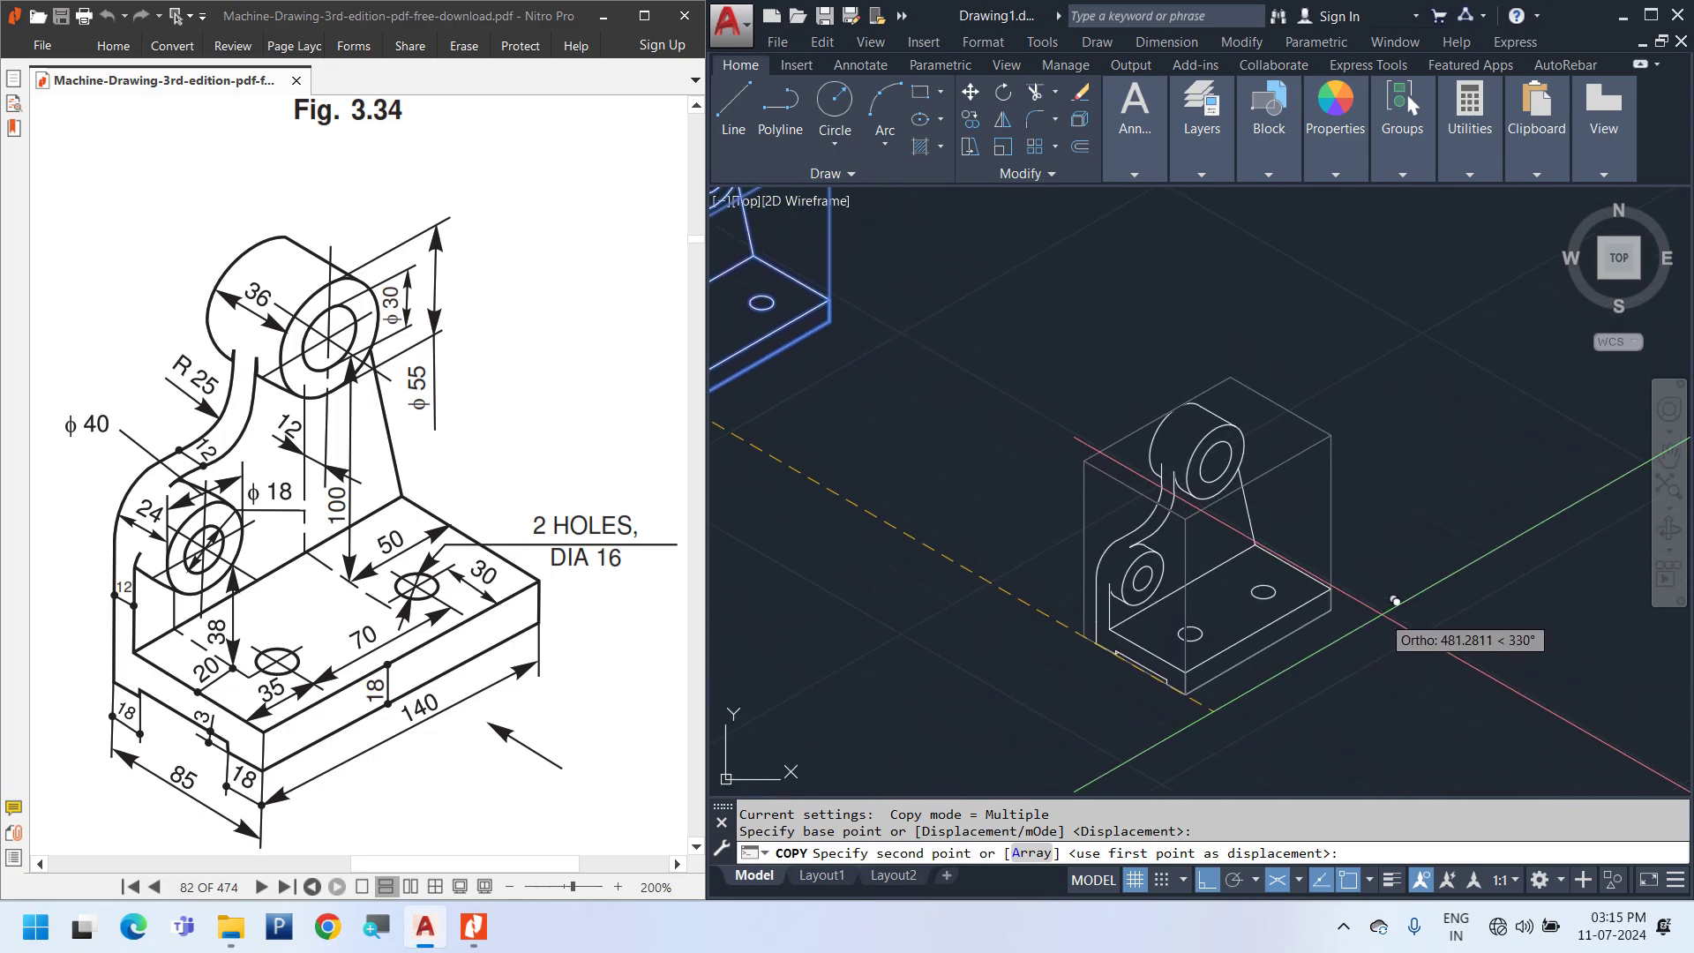
click(1394, 601)
key(Escape)
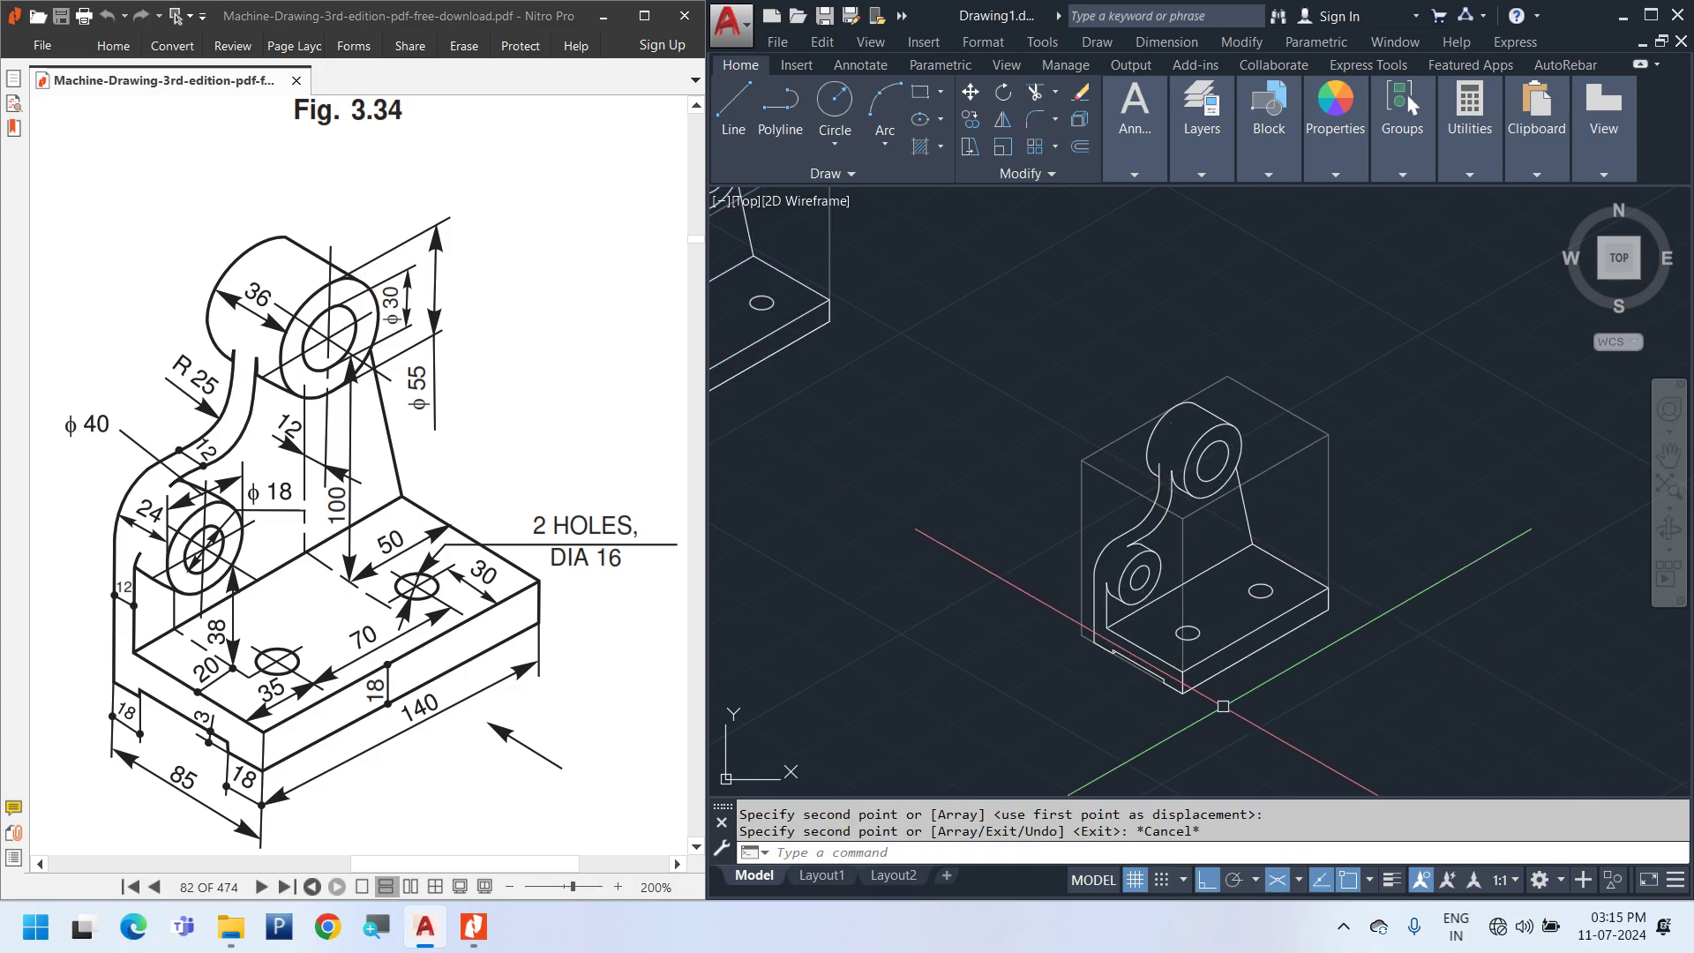
scroll(1226, 705, up, 2)
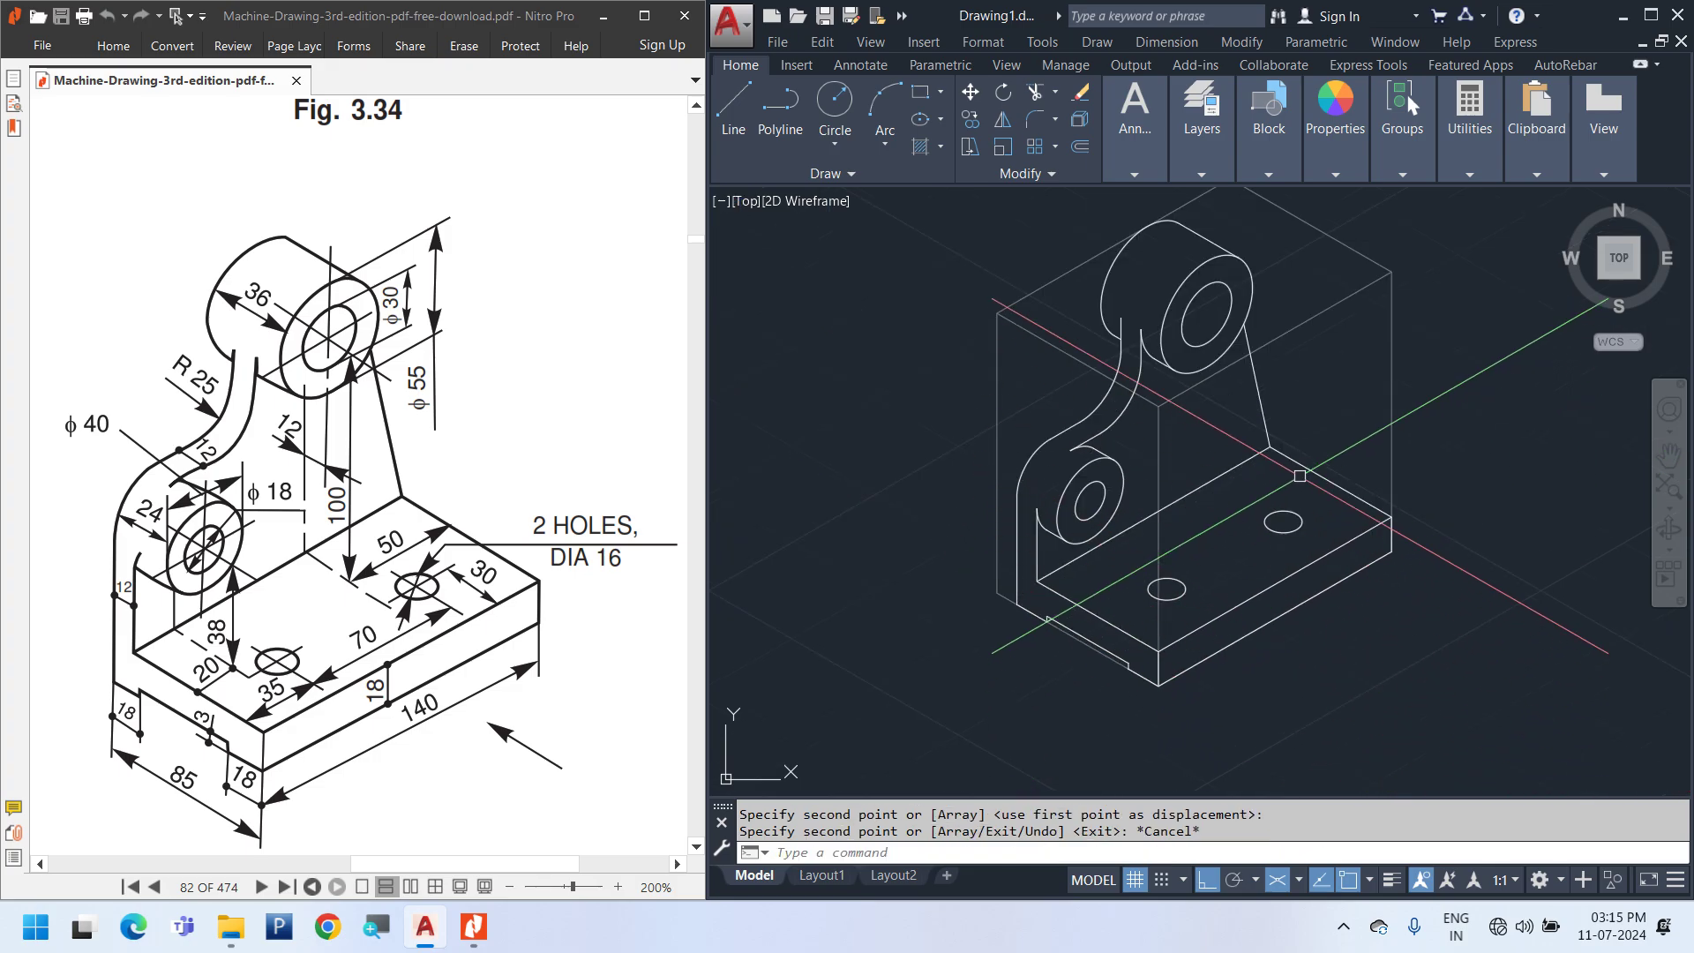
scroll(1147, 476, up, 4)
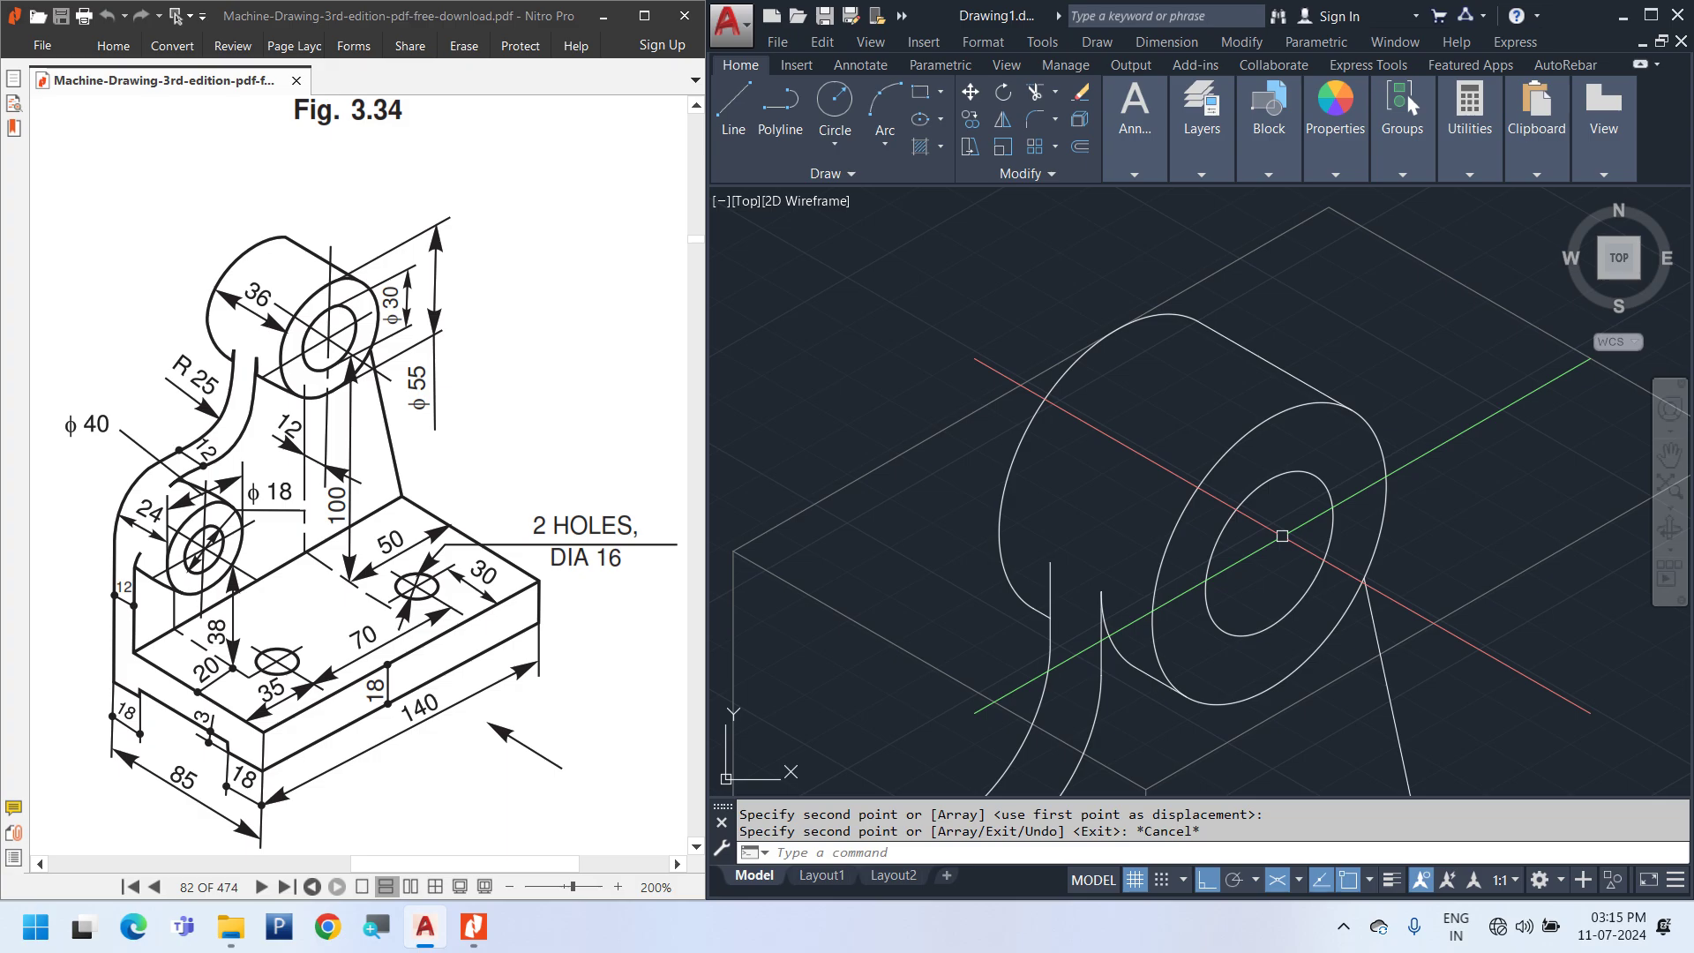
scroll(1284, 536, down, 2)
middle_drag(1282, 545, 1247, 621)
text(l)
key(Return)
key(Escape)
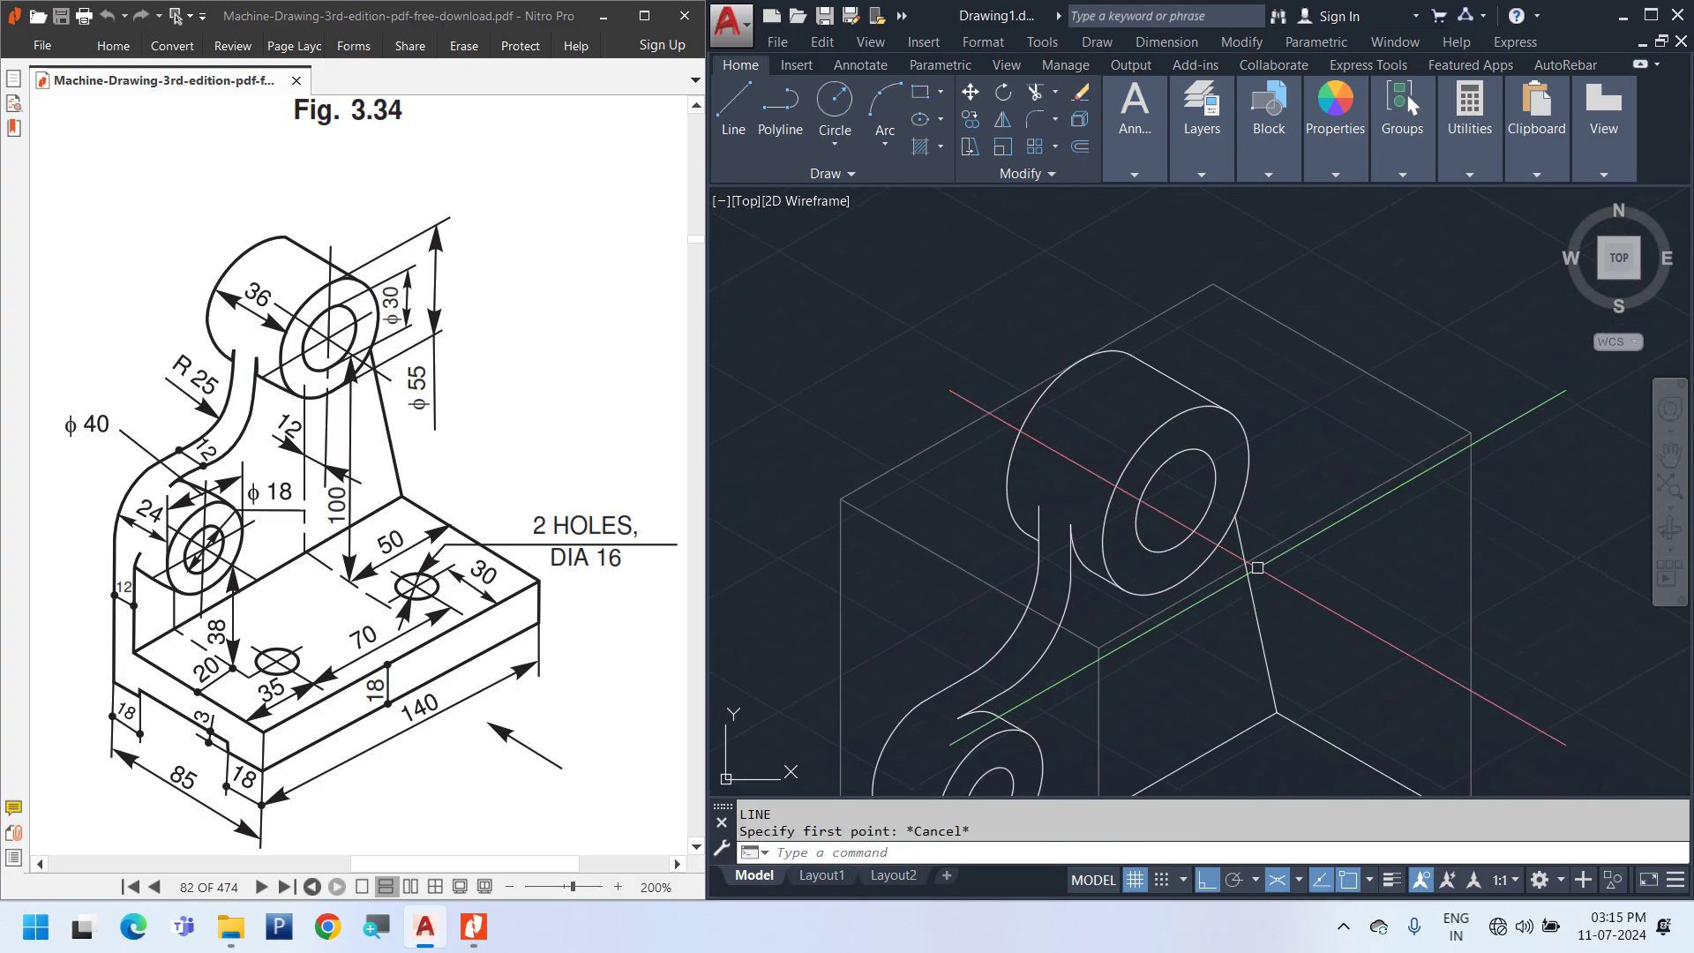
Draw a line from the centre of the upper boss's front face outward past its rim along the 30° isometric axis
text(l)
key(Return)
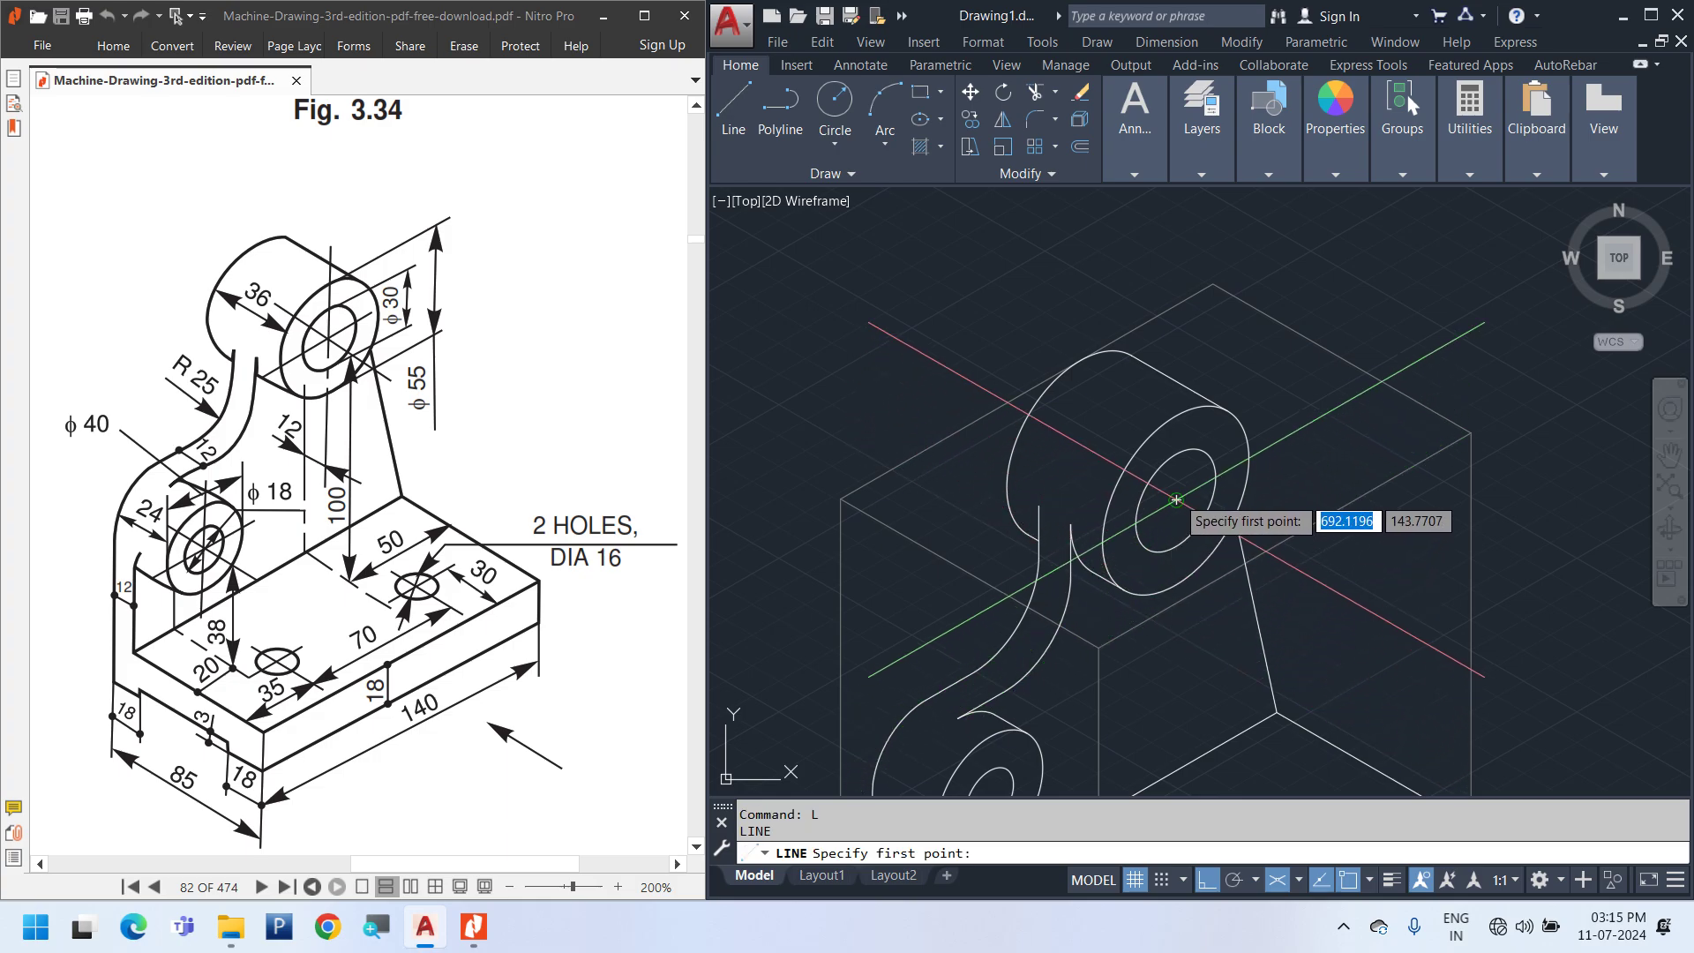
click(1176, 499)
click(1306, 424)
key(Escape)
click(1177, 499)
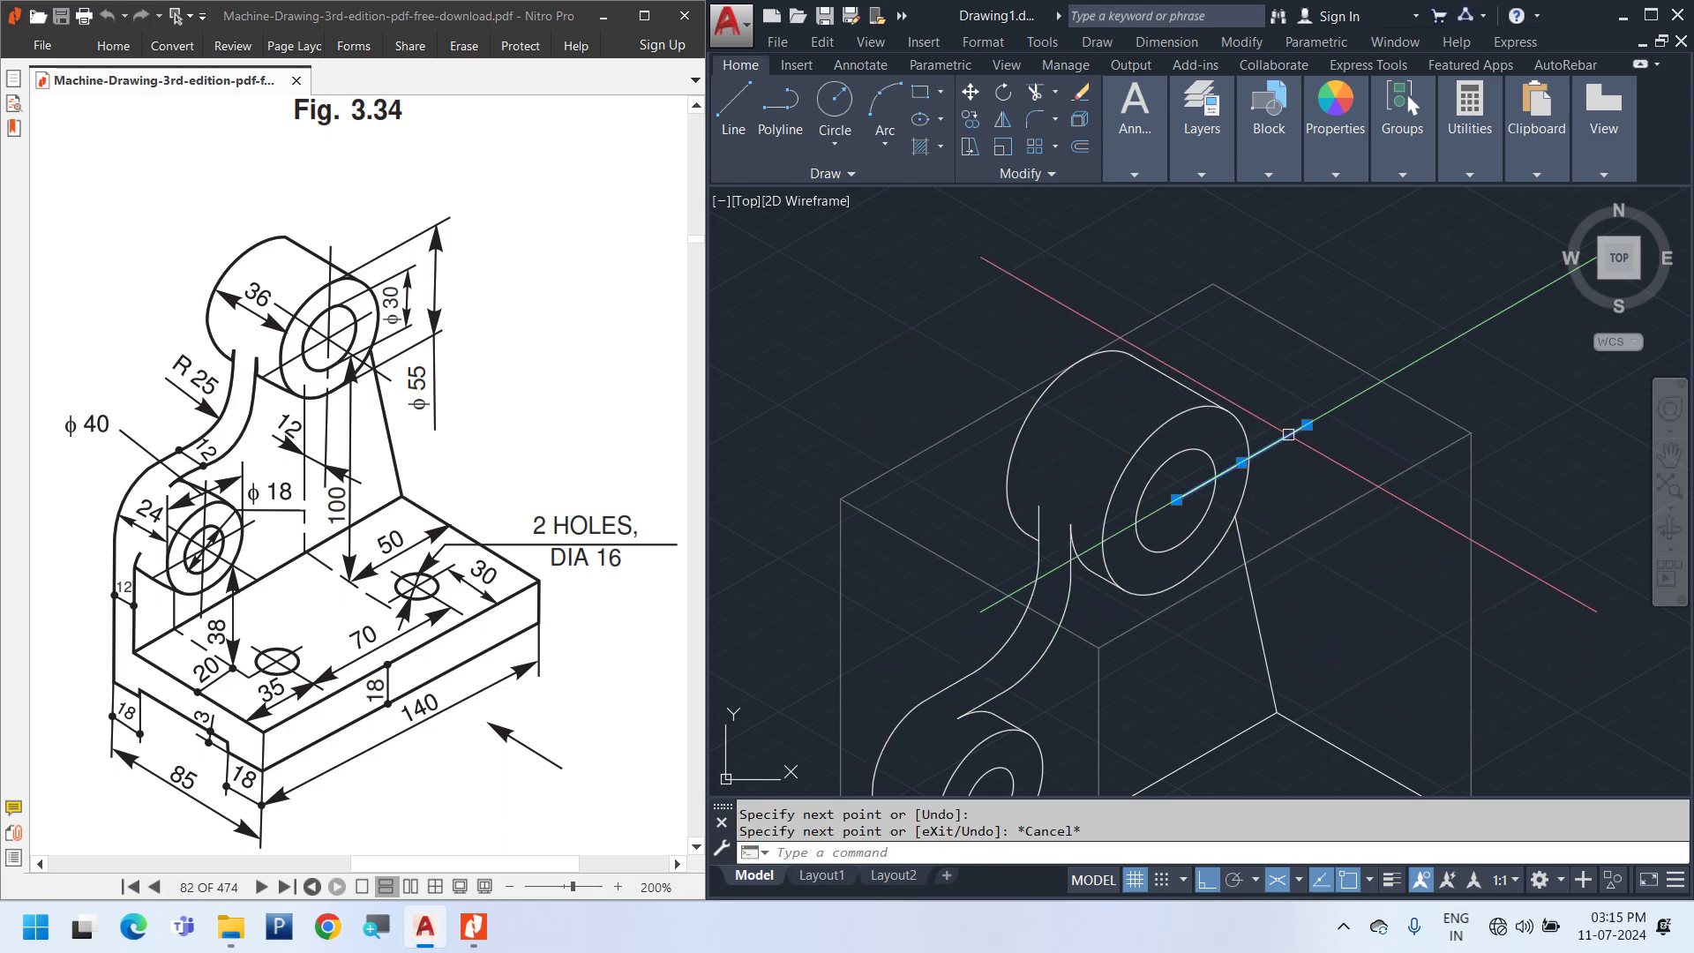
click(1175, 499)
scroll(1103, 539, up, 4)
key(Escape)
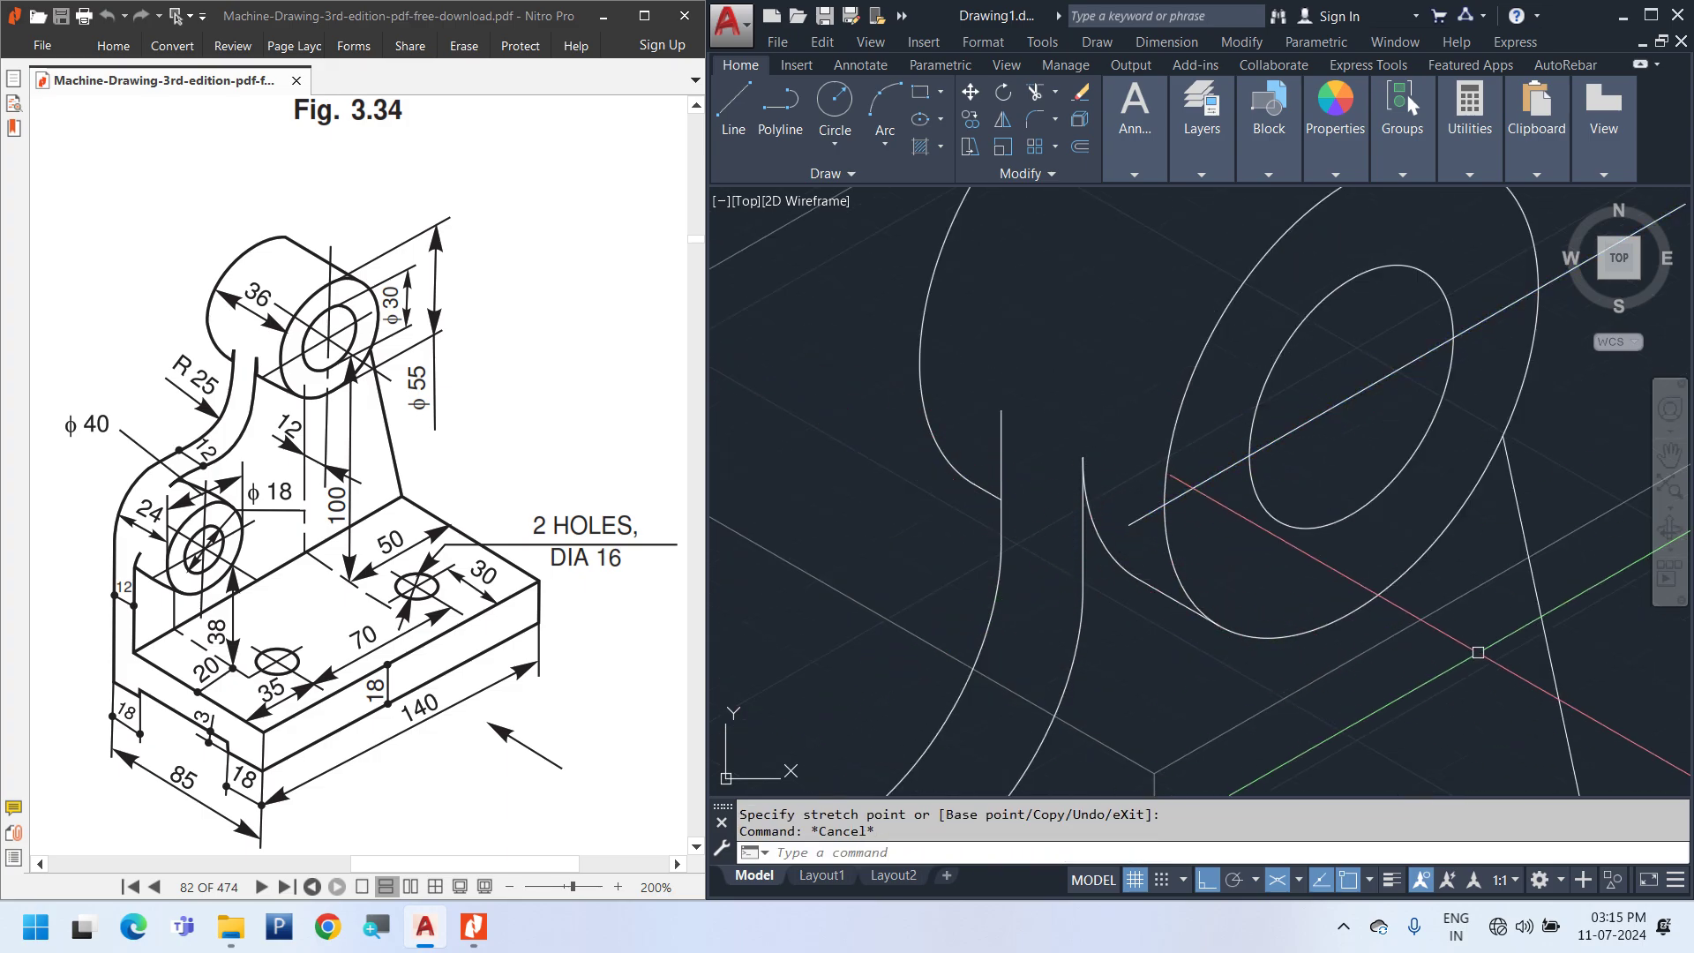
click(1352, 161)
click(1455, 201)
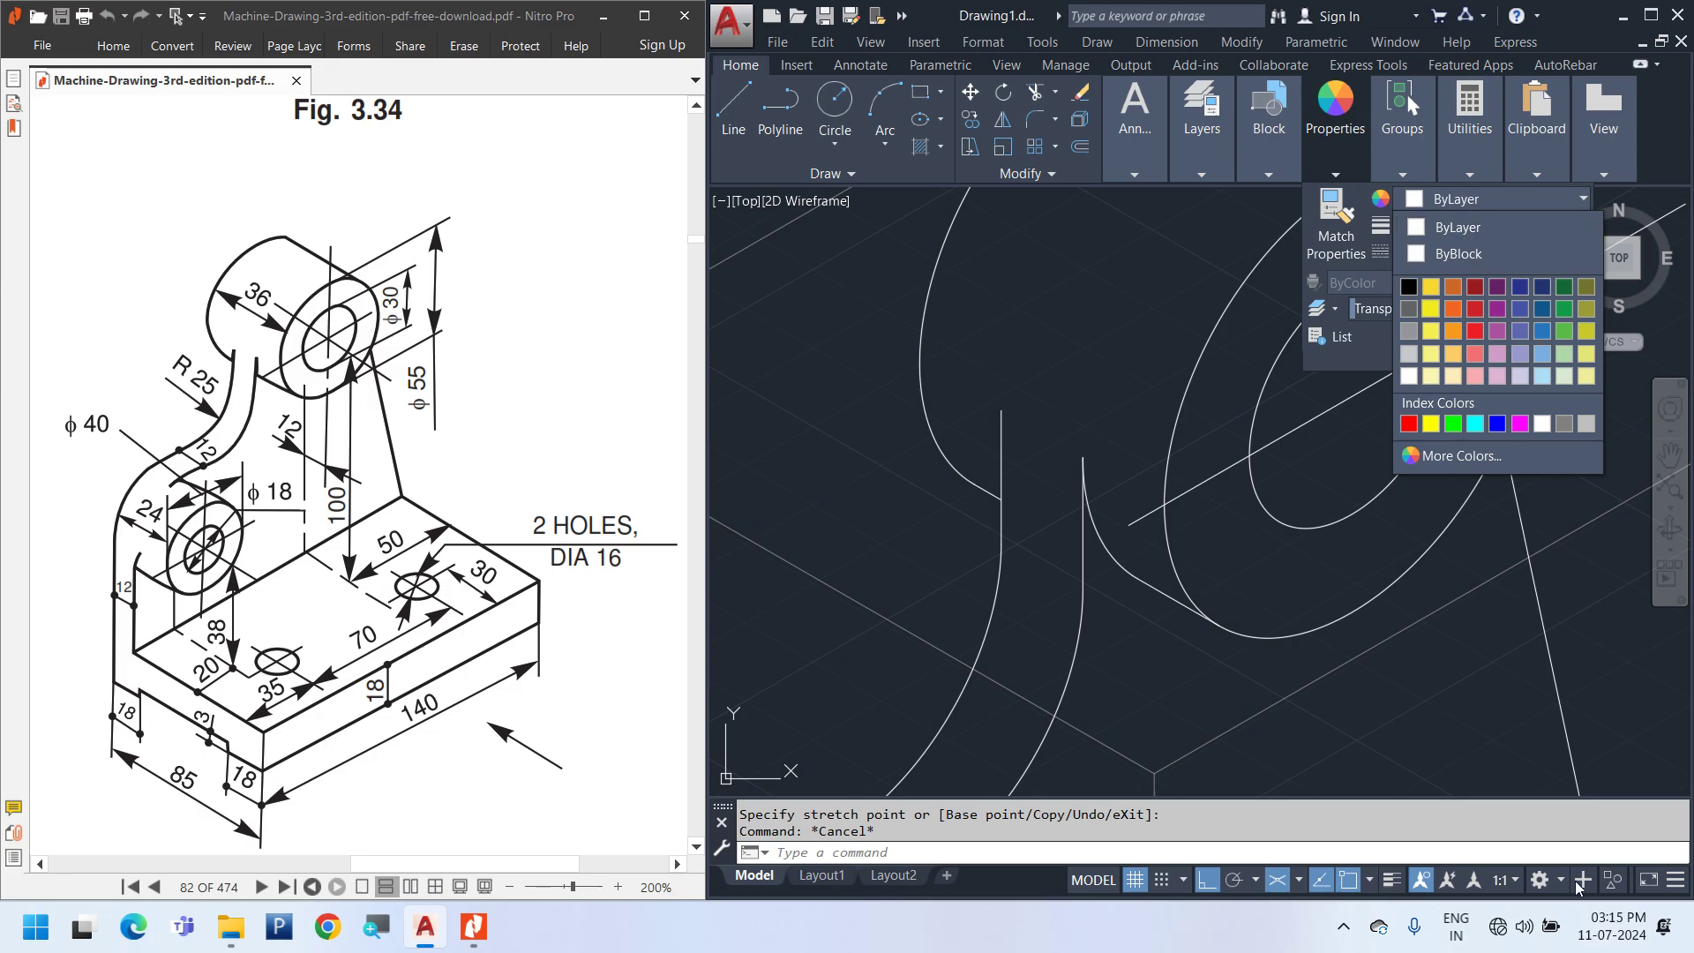
key(Escape)
key(Escape)
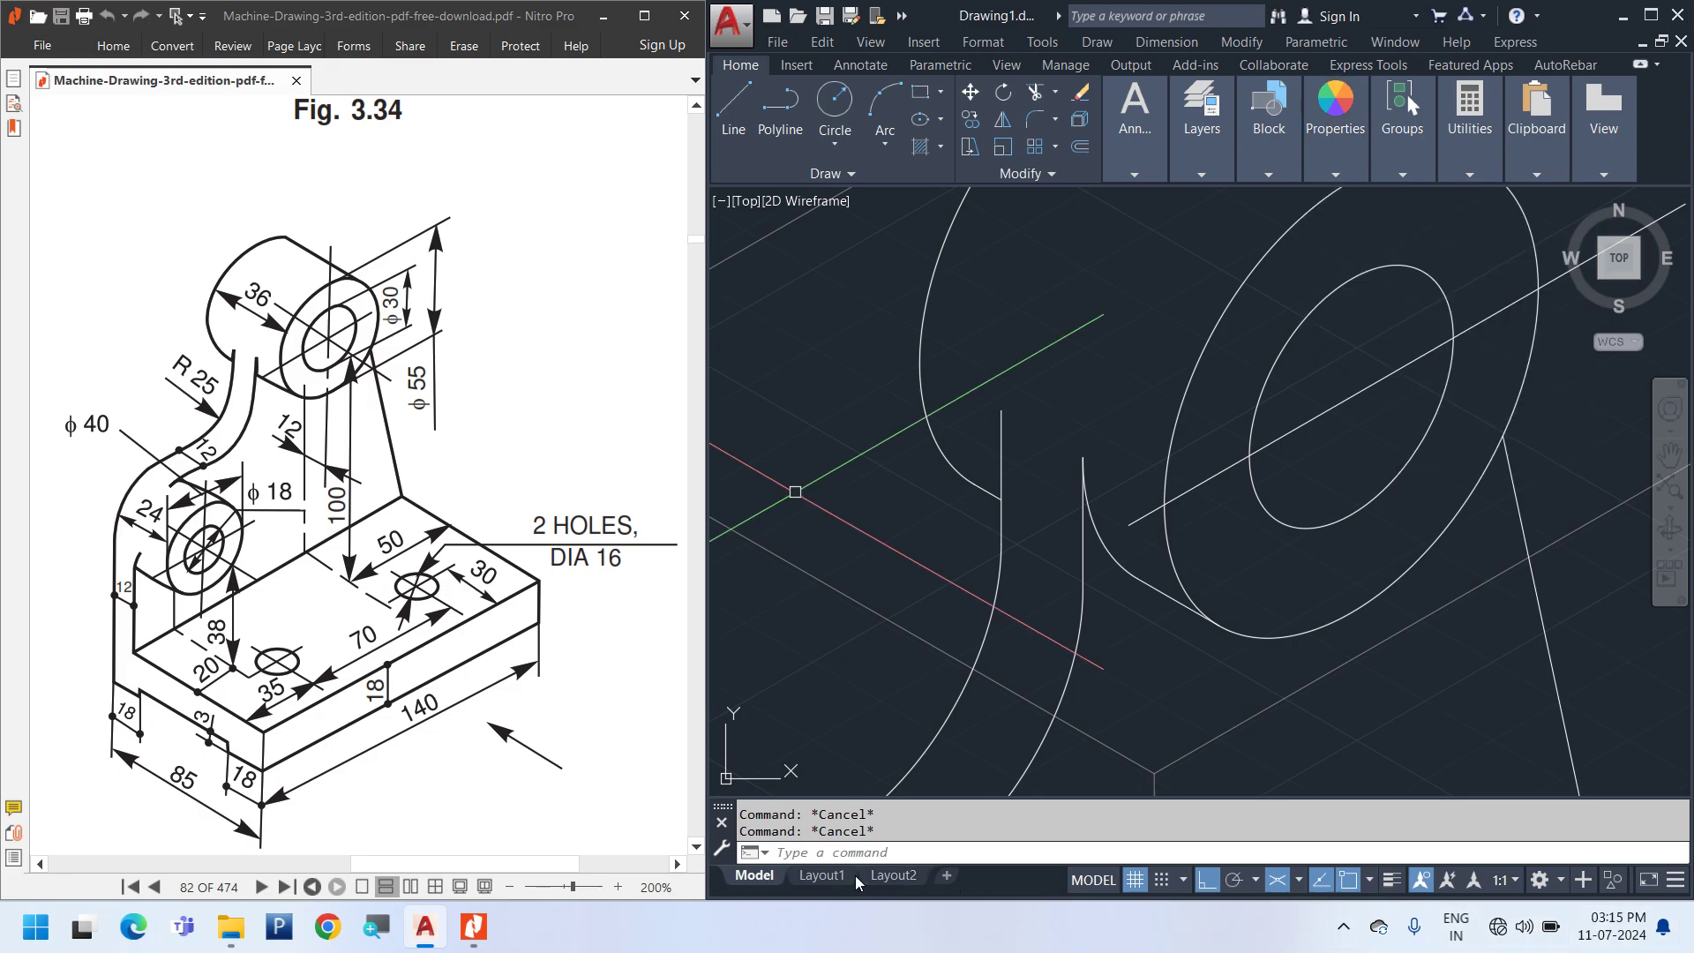
Erase the line running outward from the centre of the upper boss's front face
scroll(1242, 370, down, 5)
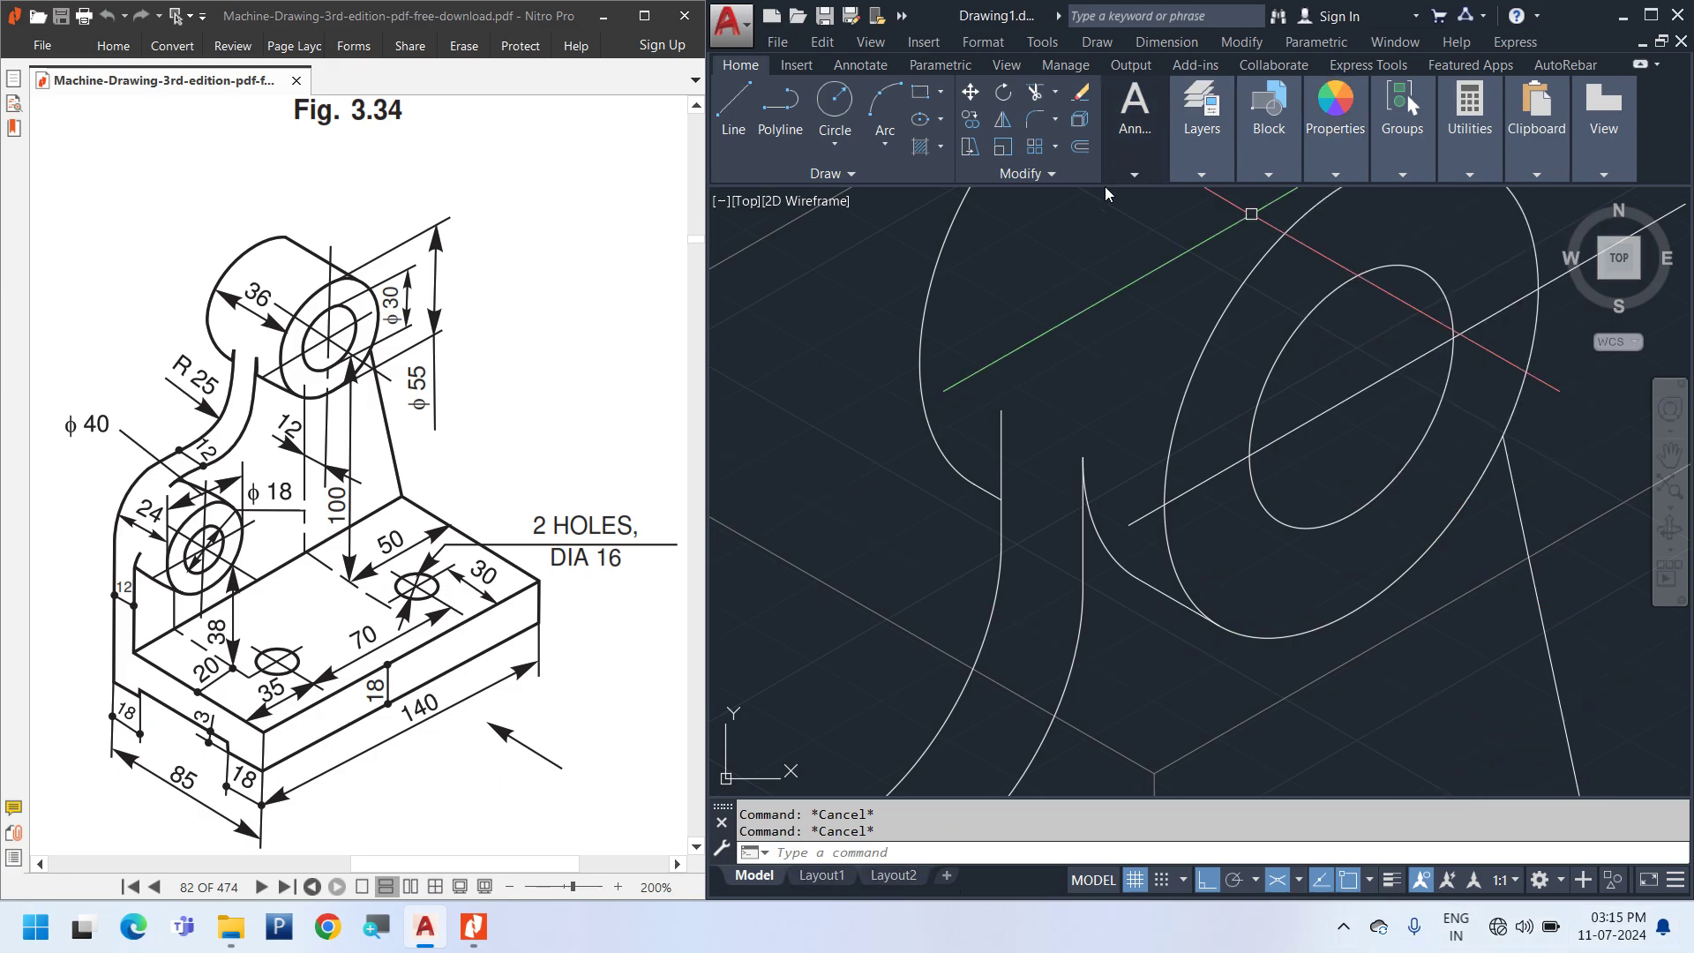
click(1147, 350)
key(Delete)
scroll(1243, 494, down, 5)
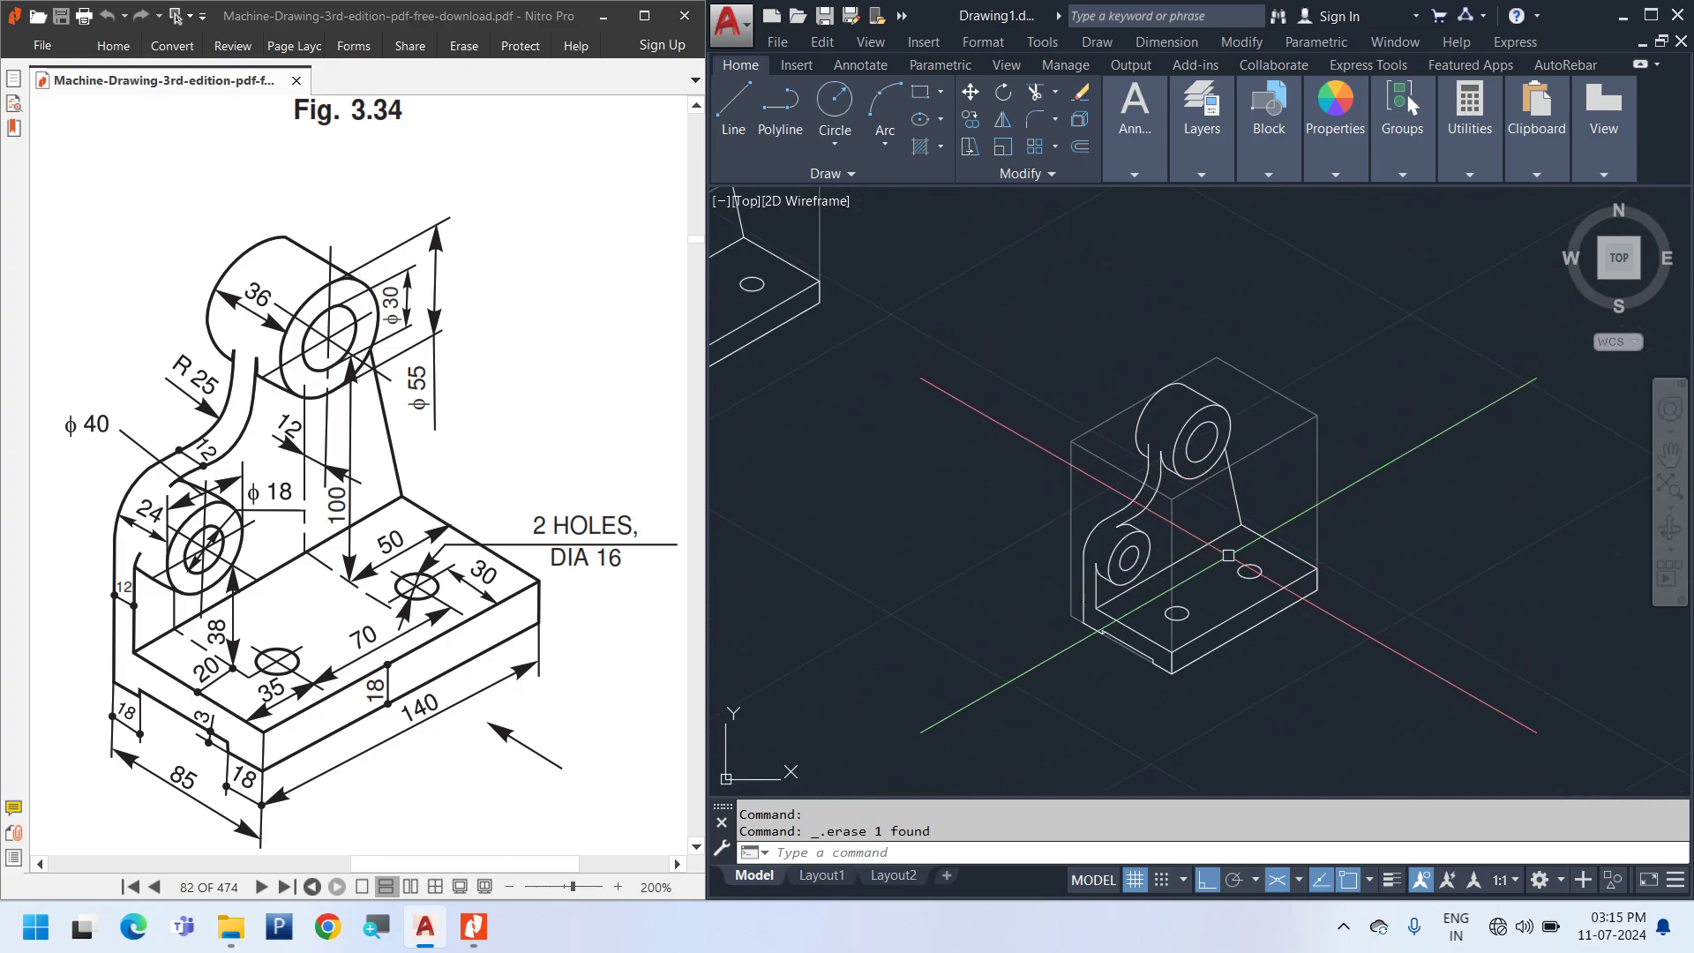